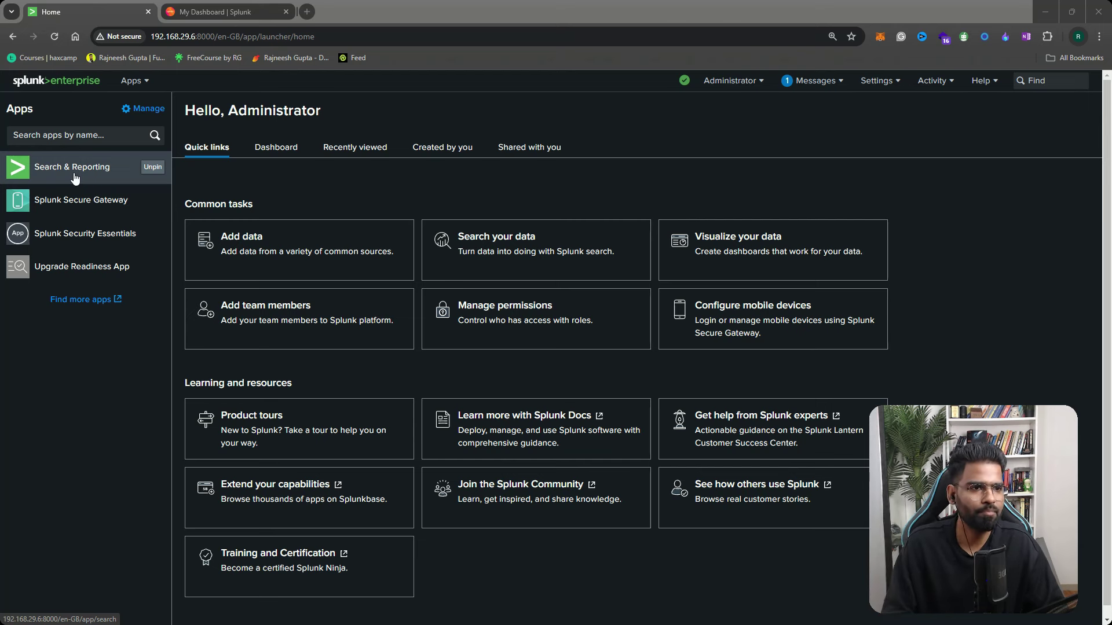
View the Search & Reporting app's search page, and reopen it through the home page's Search your data task
click(120, 165)
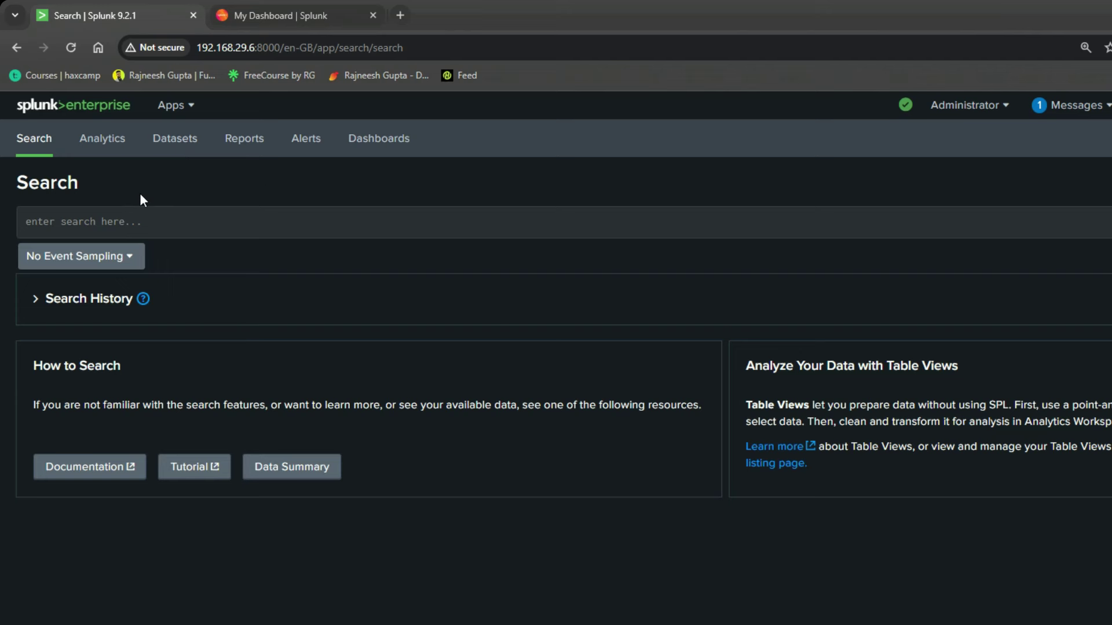
click(195, 217)
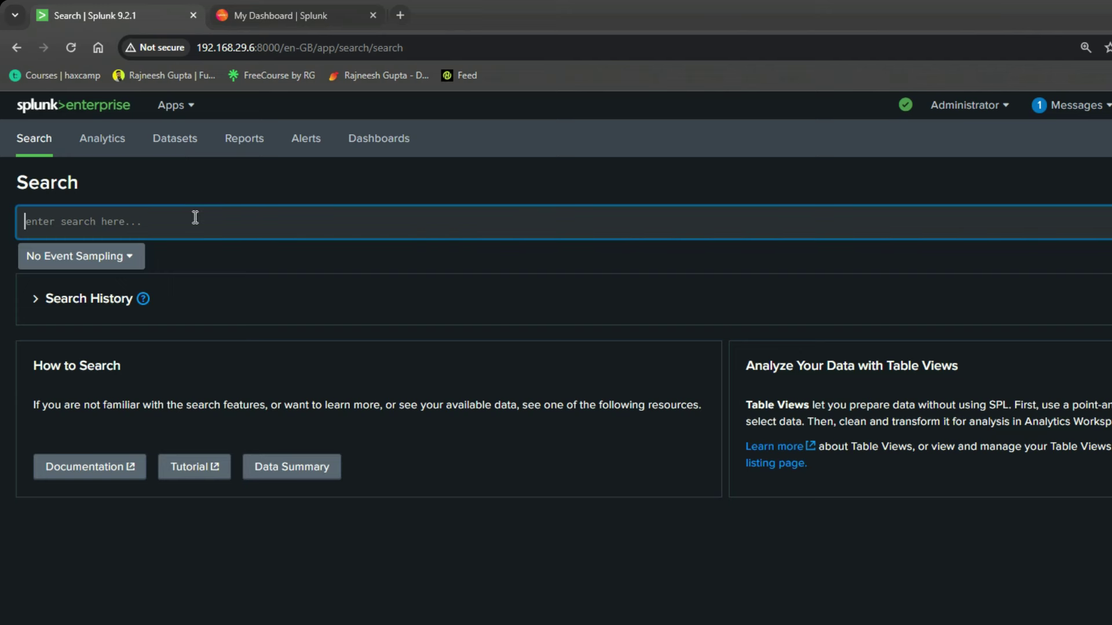
click(102, 109)
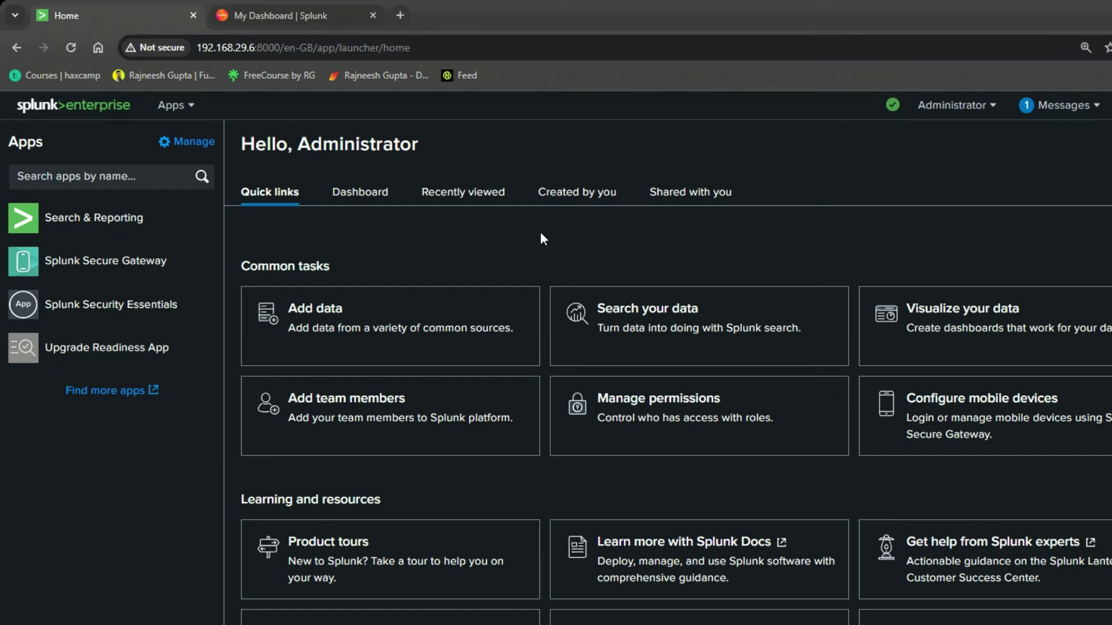
click(642, 334)
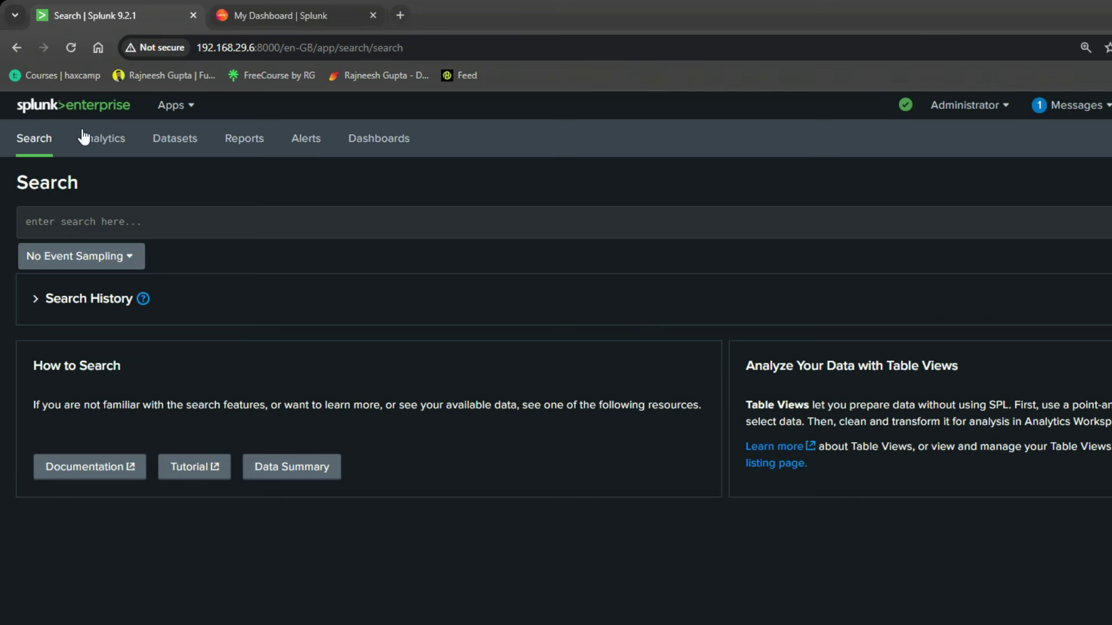
Look through the list of installed apps and open the Dashboards page of Search & Reporting
click(183, 106)
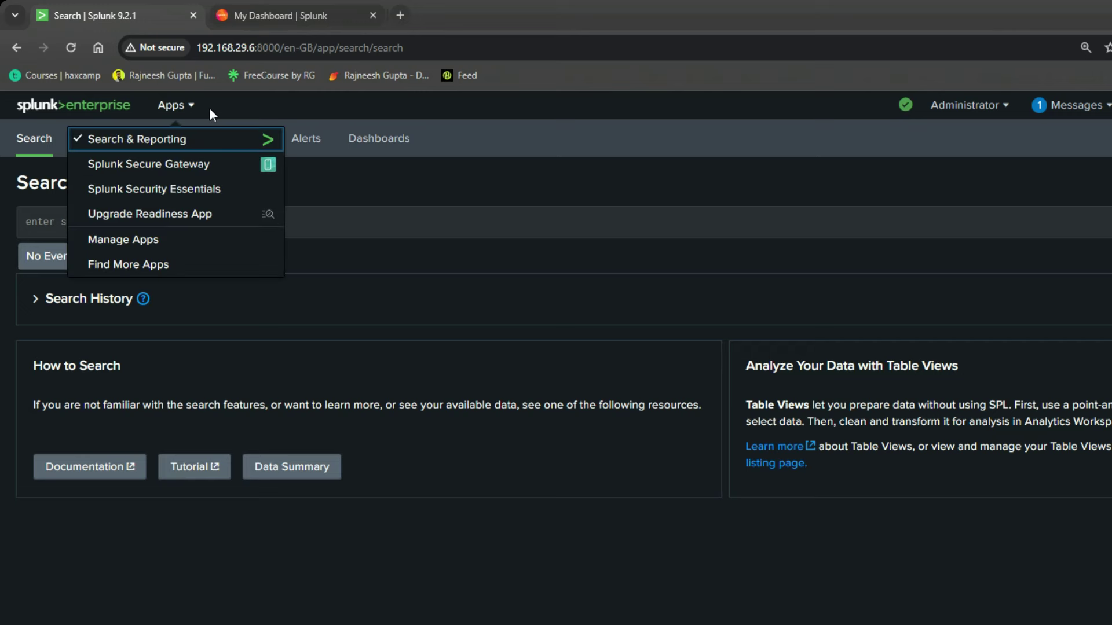
click(234, 104)
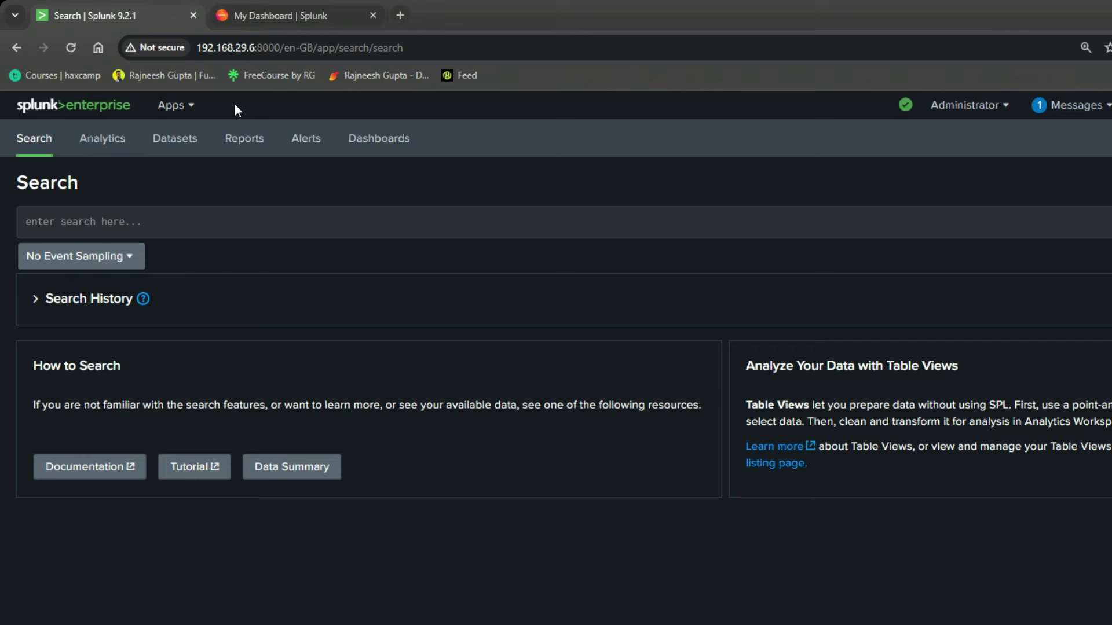
click(174, 105)
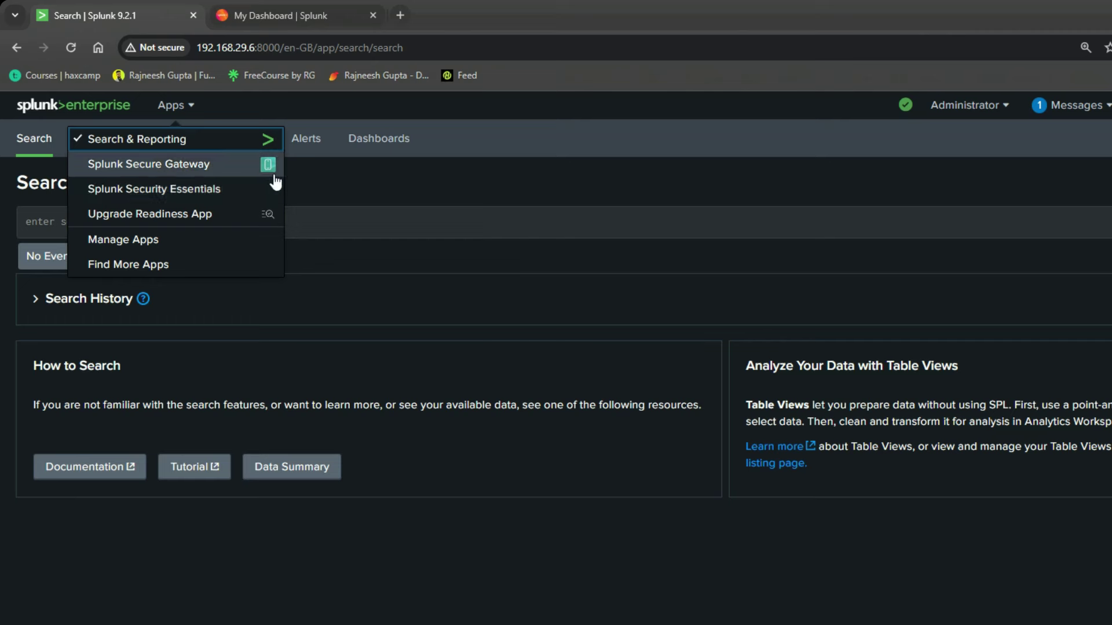
click(376, 187)
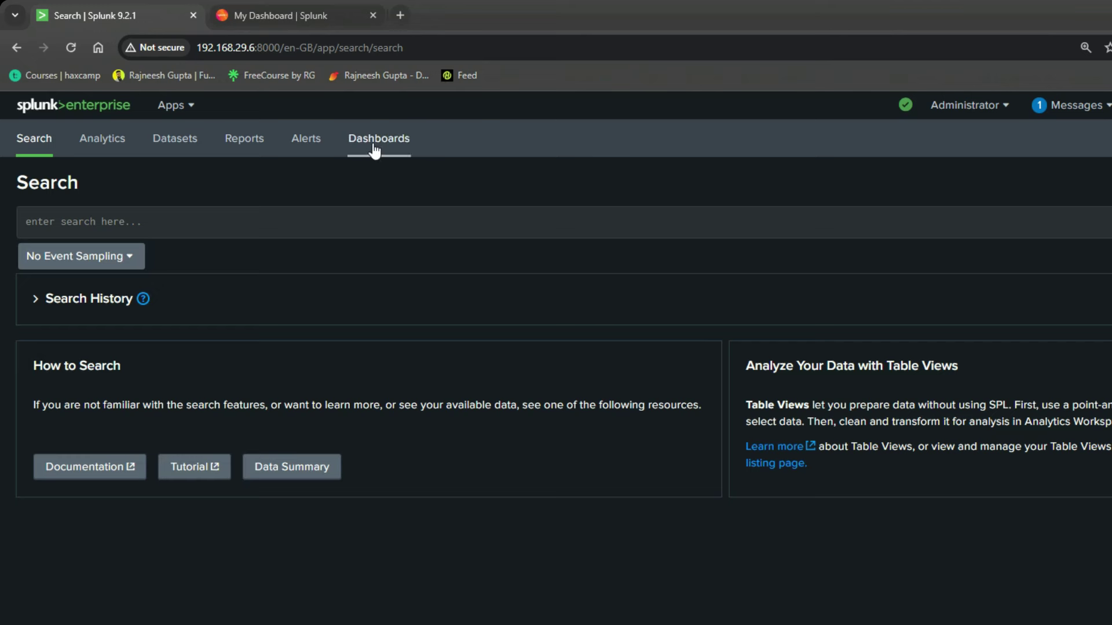
click(396, 146)
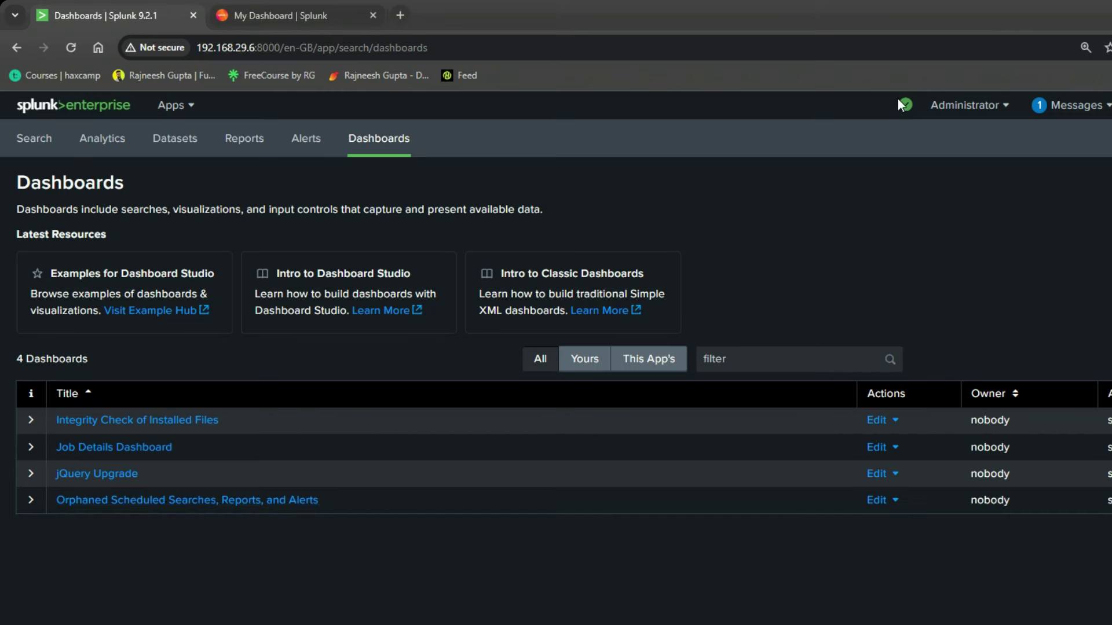
Review the Administrator account options and the system messages
click(964, 107)
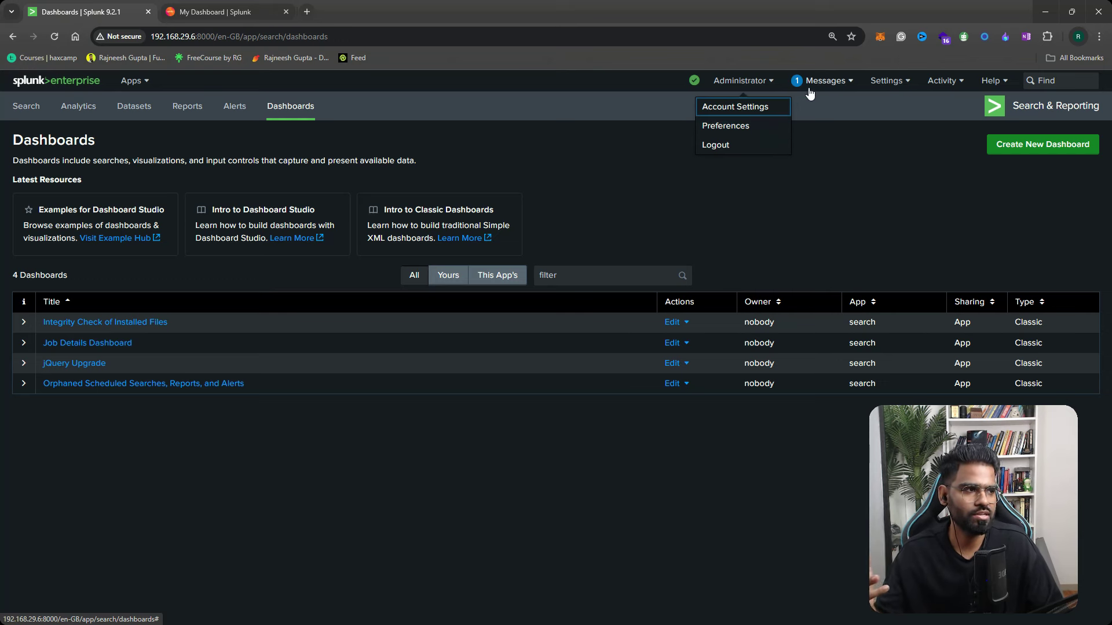
click(819, 143)
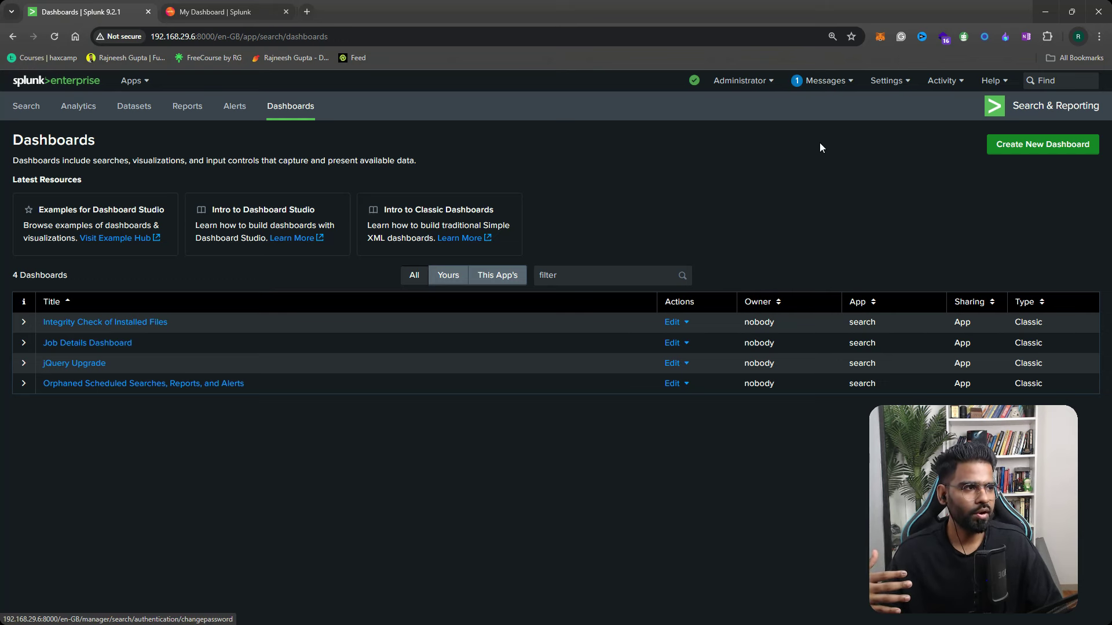
click(823, 85)
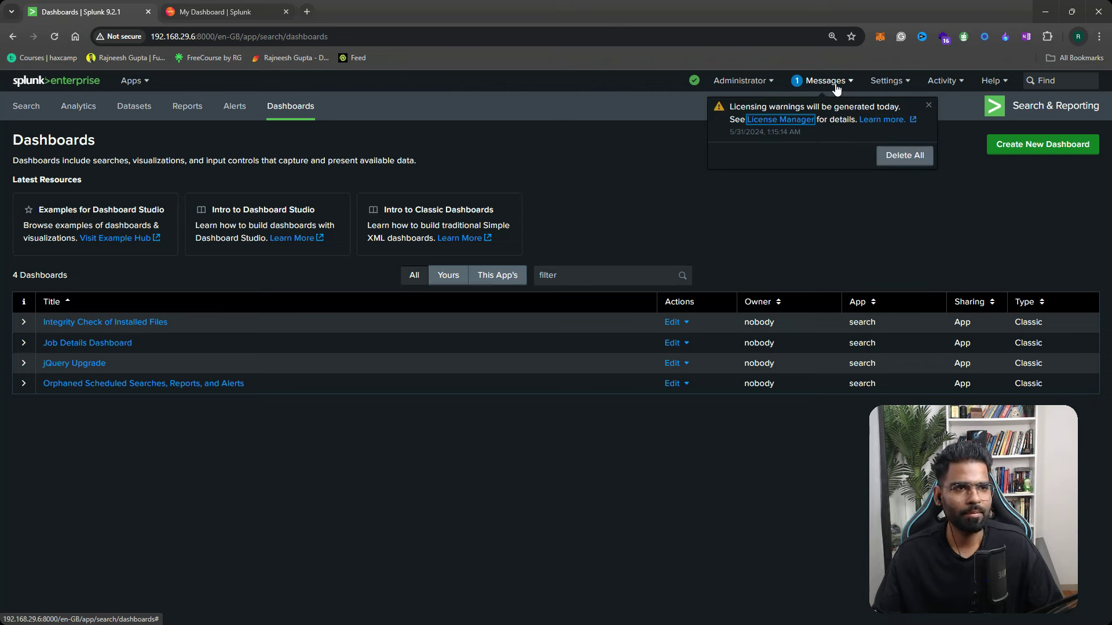
click(874, 102)
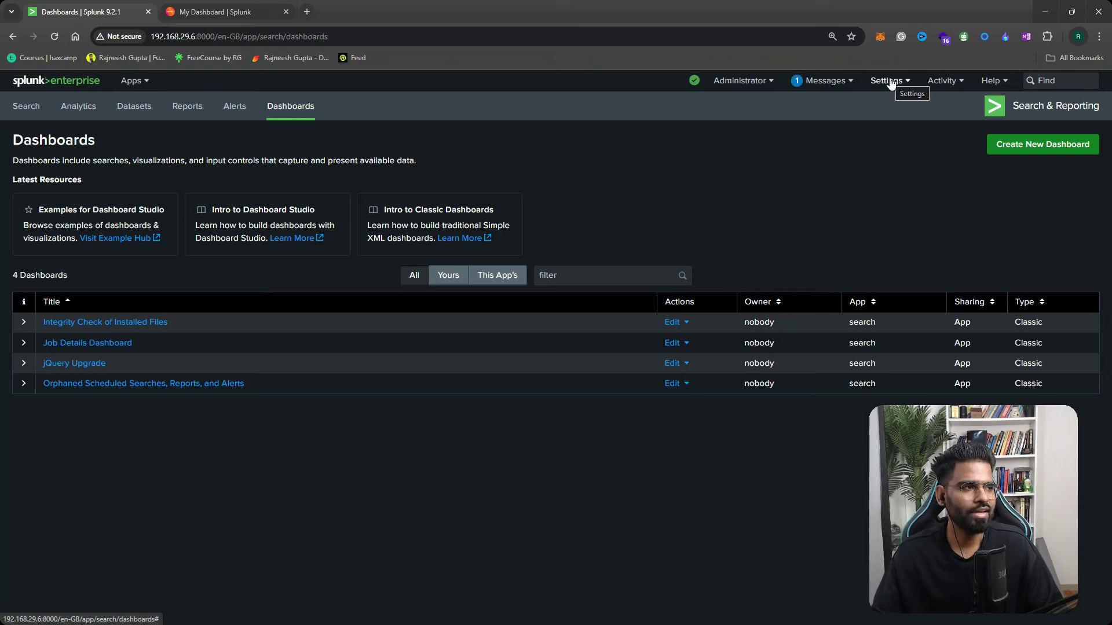
Open the Add Data page from the settings and review the Data category of the settings
click(891, 84)
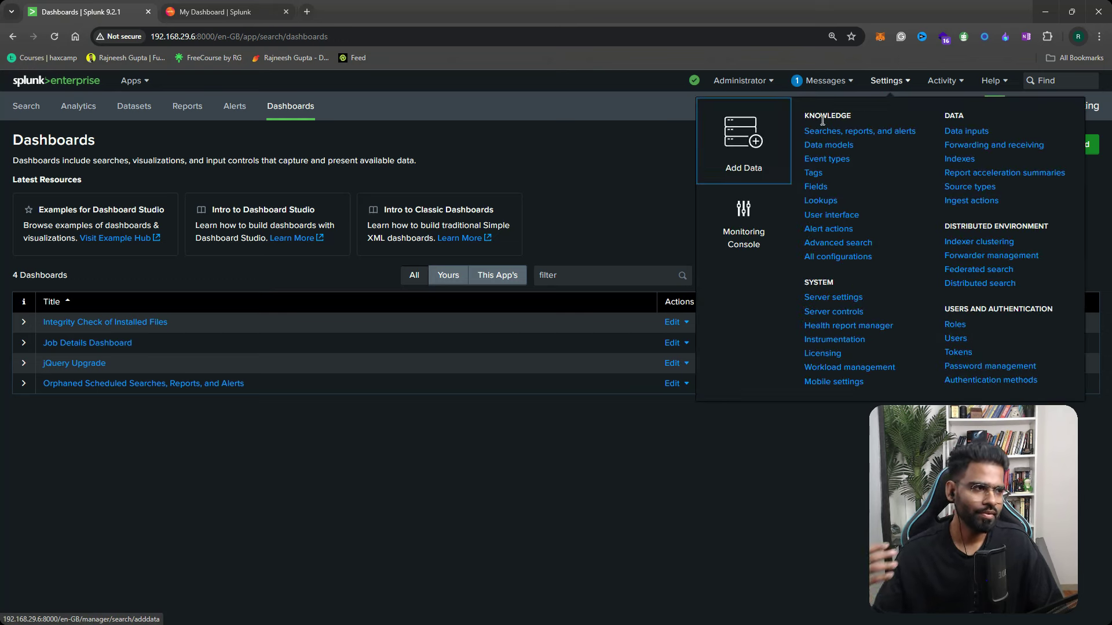
click(745, 153)
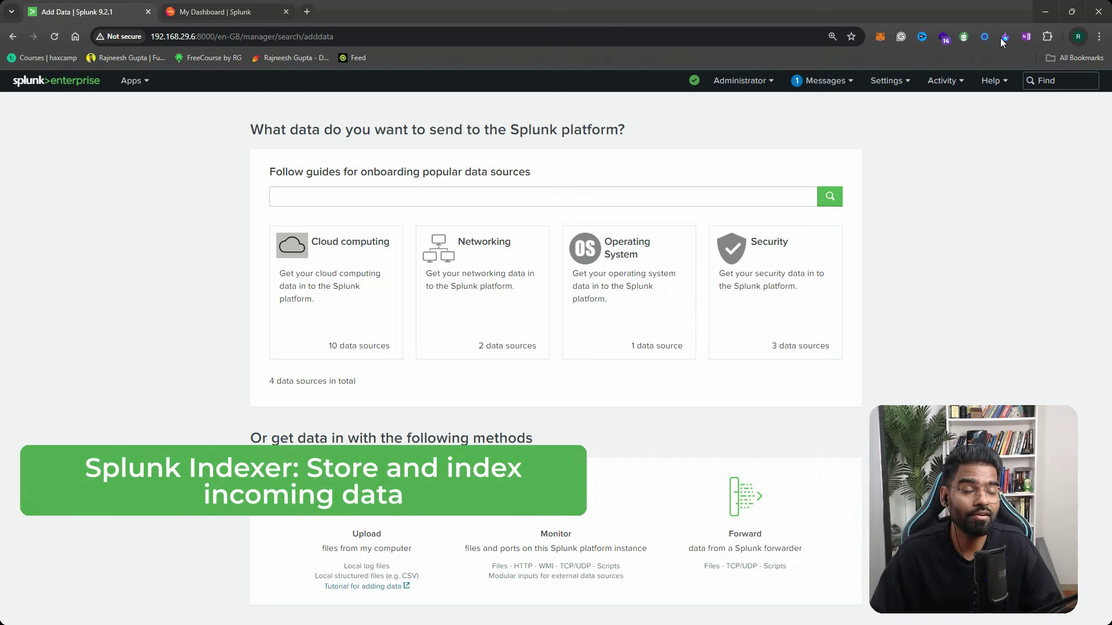
click(889, 81)
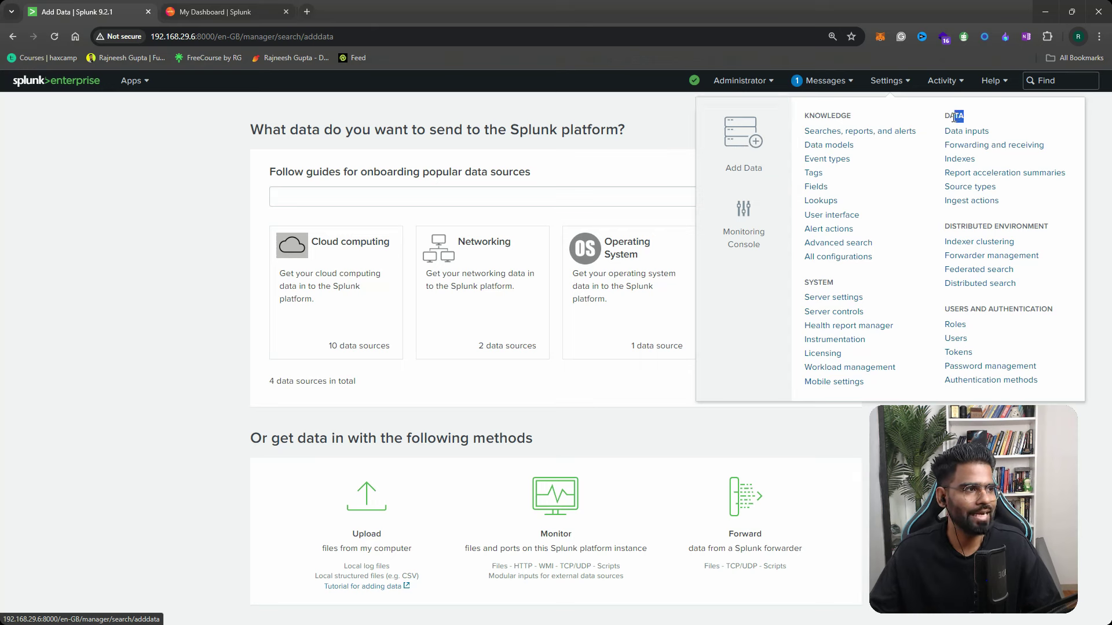
click(957, 118)
click(888, 81)
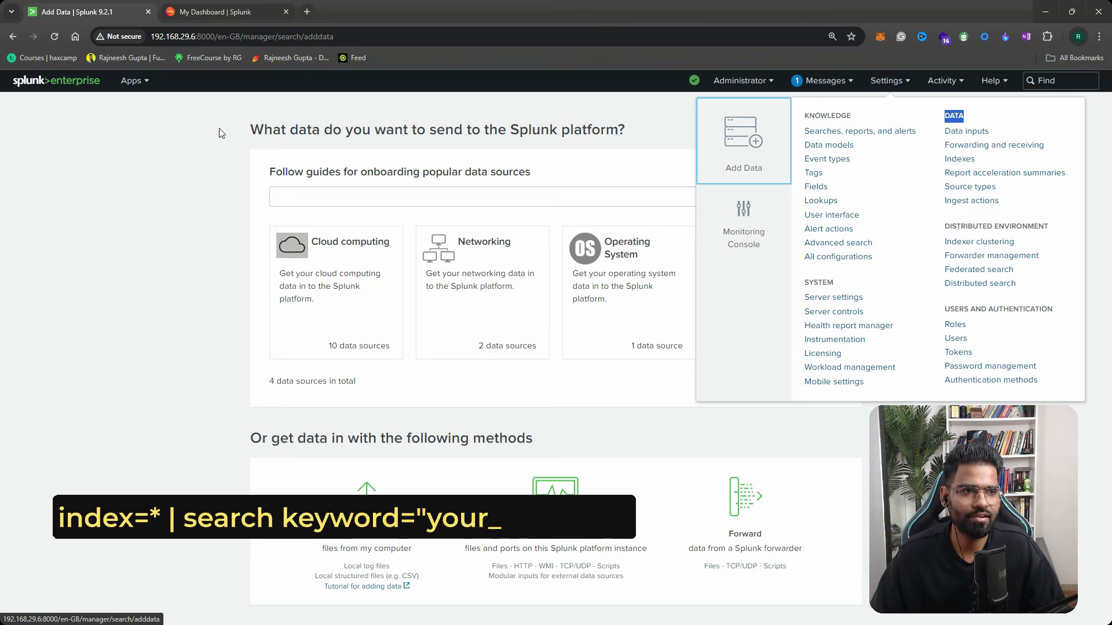
Switch to the Search & Reporting app and begin a search query with "index="
click(134, 80)
click(167, 106)
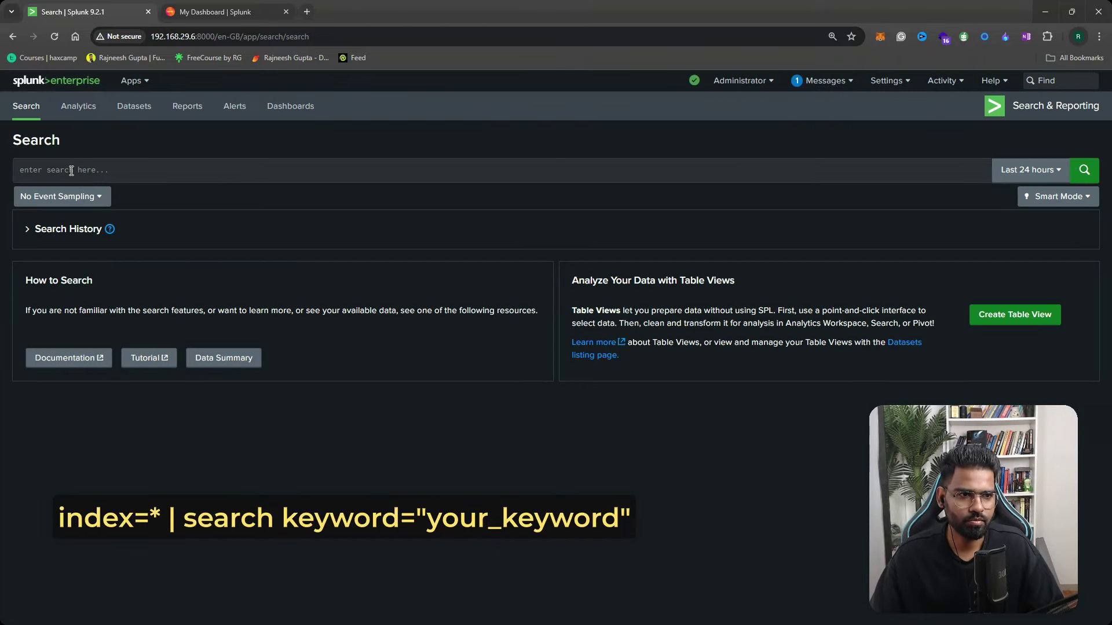
click(71, 171)
text(index=)
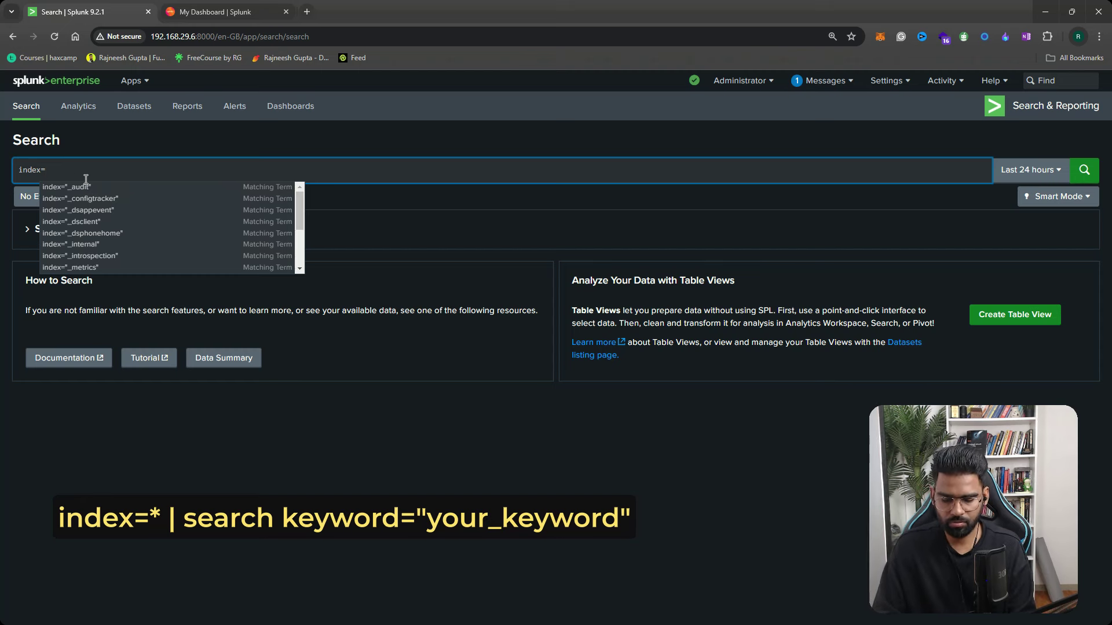
text(e)
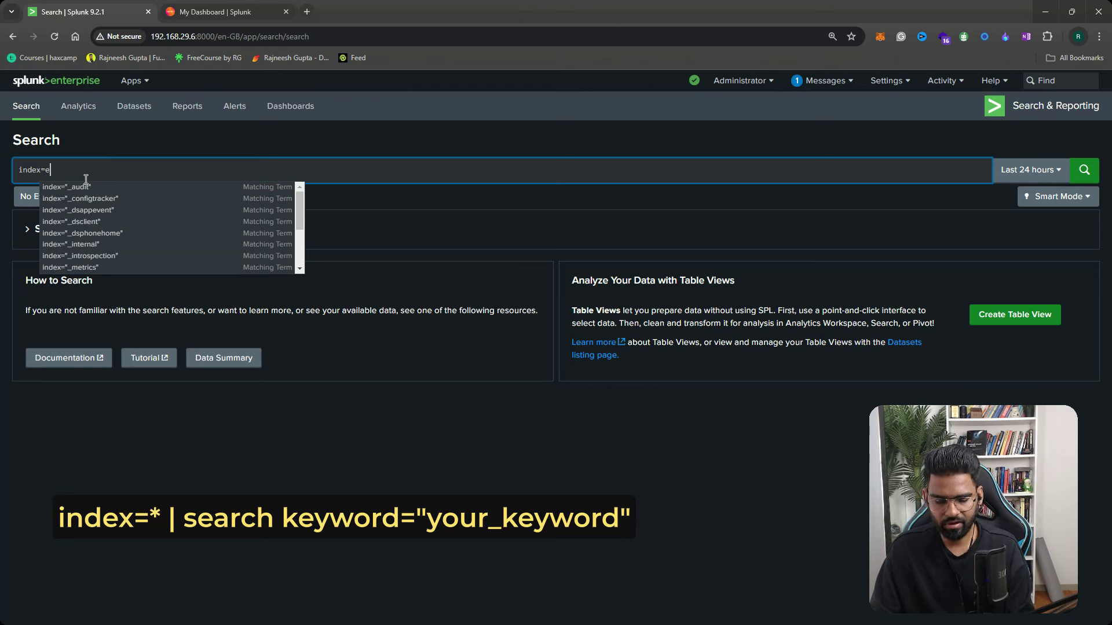
text(nterprisesec)
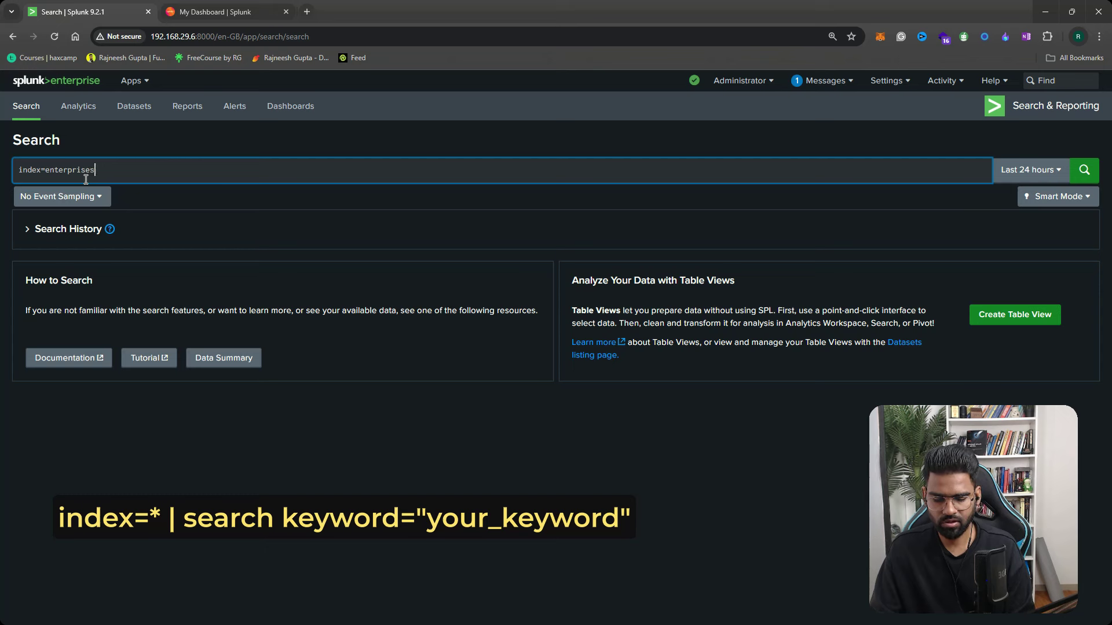
key(BackSpace)
key(BackSpace)
key(BackSpace)
key(BackSpace)
text(e_sec)
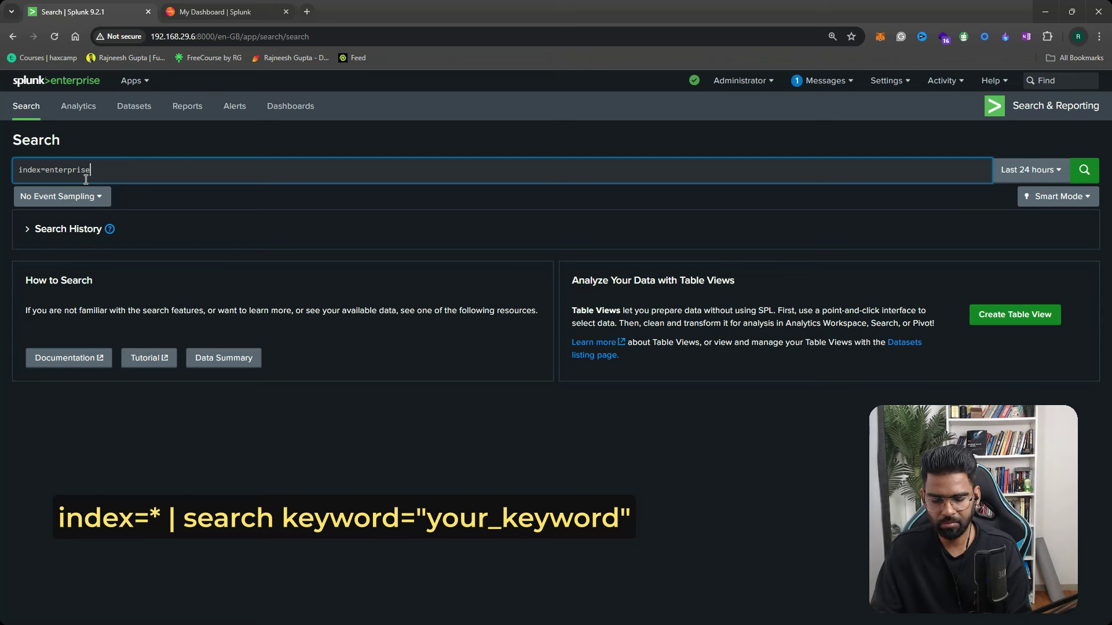
key(BackSpace)
key(BackSpace)
key(BackSpace)
key(BackSpace)
key(BackSpace)
key(BackSpace)
key(BackSpace)
key(BackSpace)
key(BackSpace)
key(BackSpace)
key(BackSpace)
key(BackSpace)
key(BackSpace)
key(BackSpace)
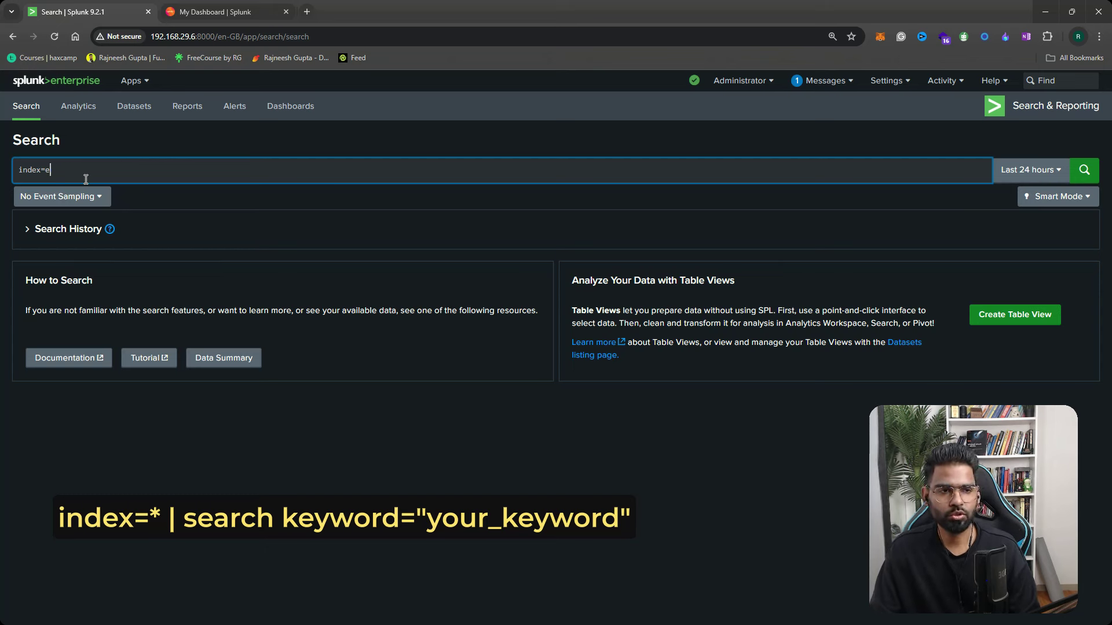
Complete the query as "index=*" and run the search across all indexes
text(*)
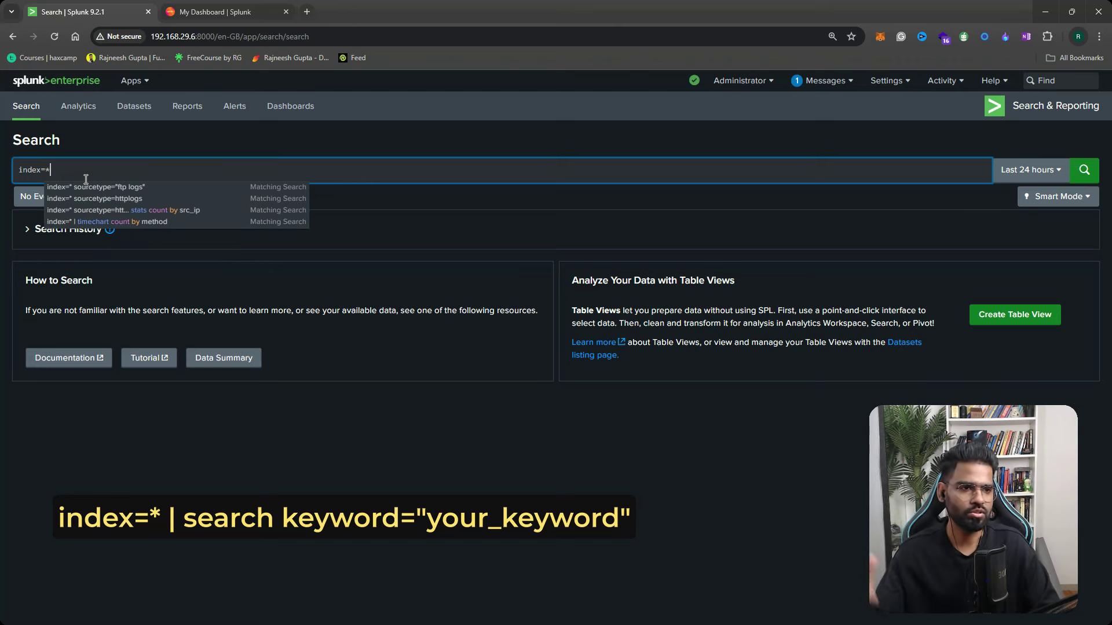
key(Return)
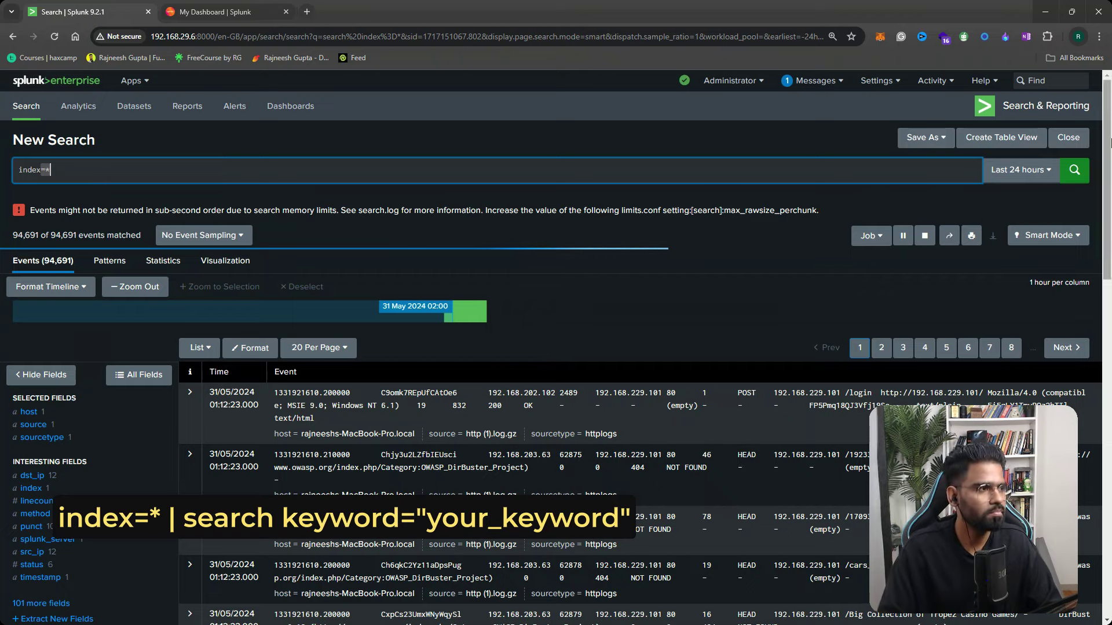
Open the Source Types settings and look through the listed source types, including the custom ones
click(878, 81)
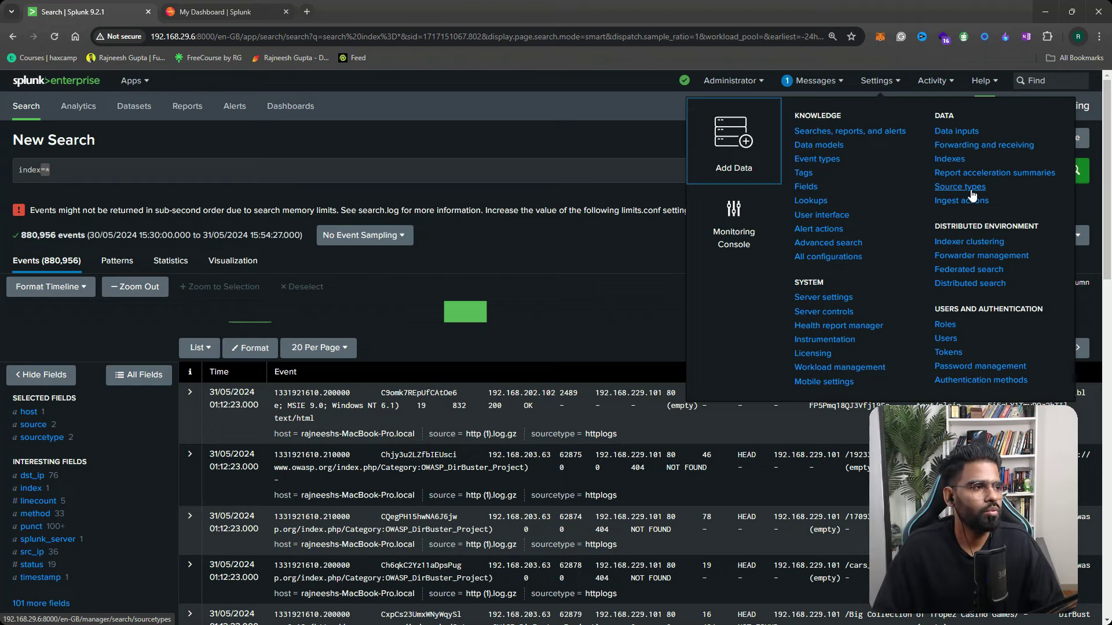
click(971, 189)
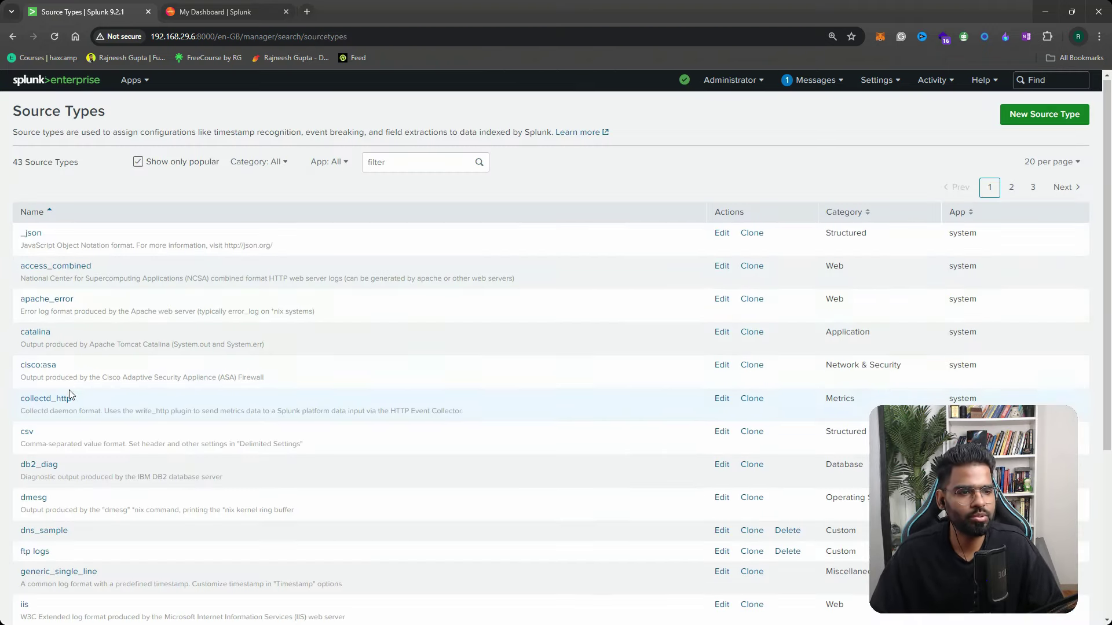
scroll(34, 395, down, 2)
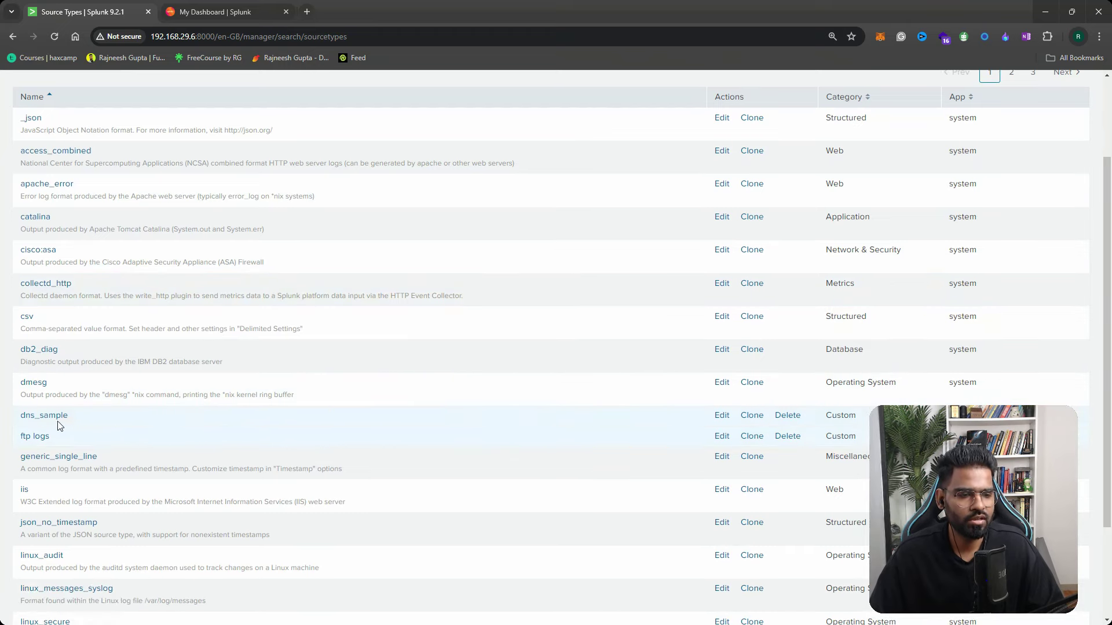
scroll(70, 423, down, 2)
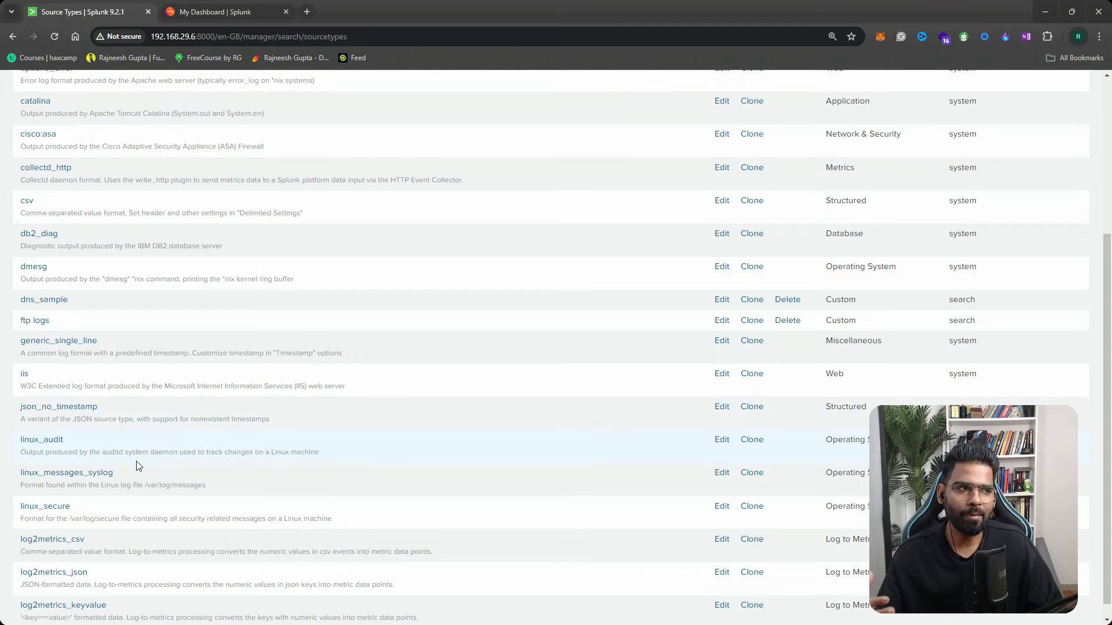
scroll(278, 298, up, 5)
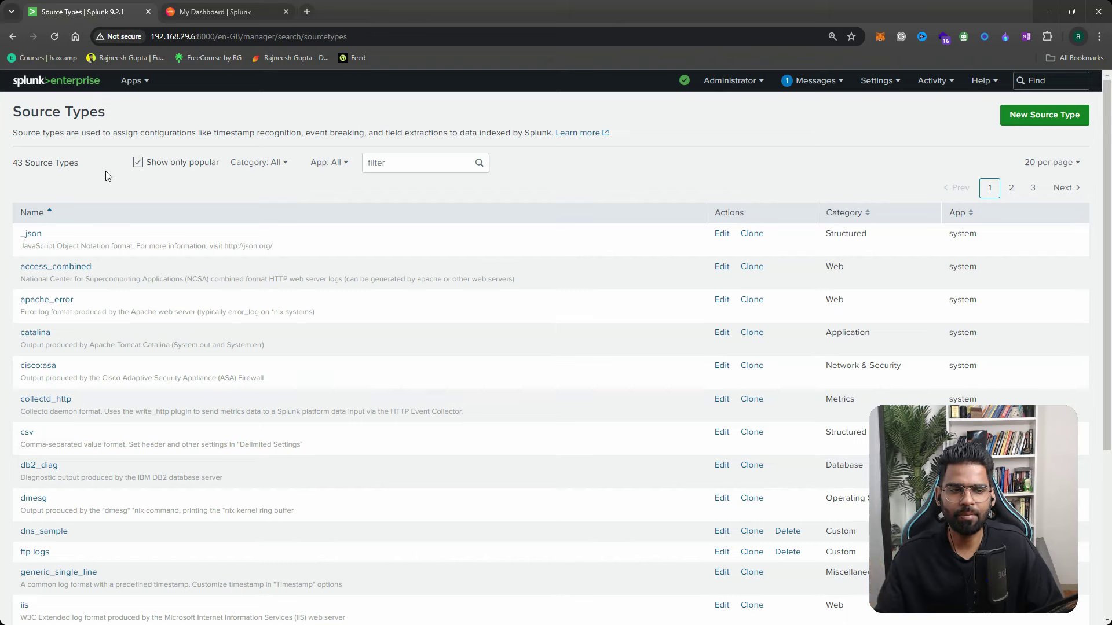
scroll(301, 209, down, 1)
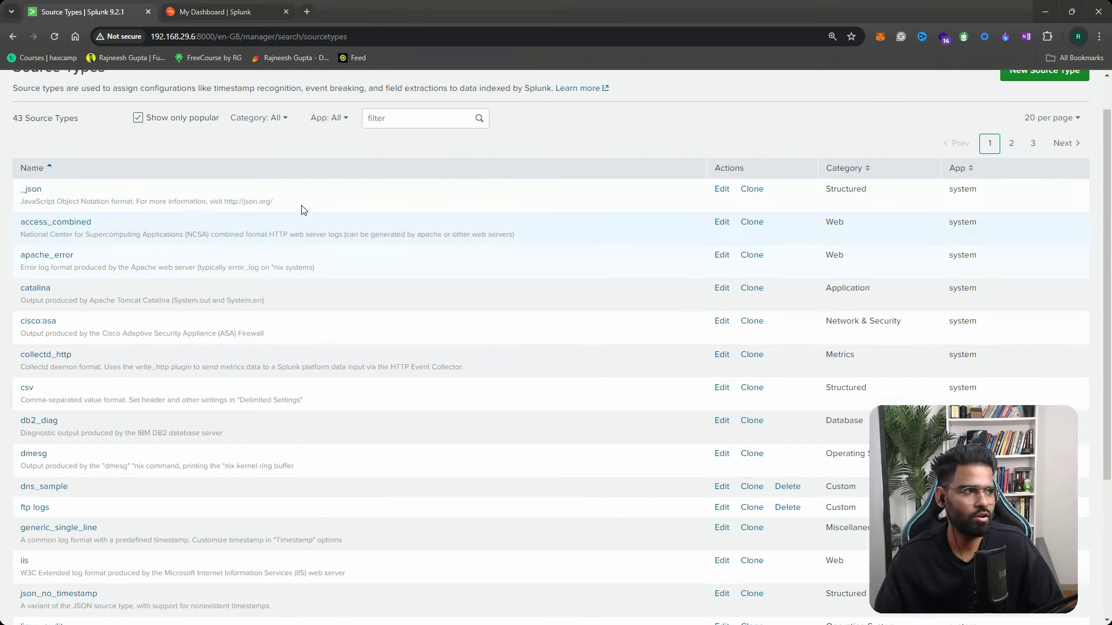
scroll(873, 108, up, 2)
View the Fields settings page and return to the Search & Reporting app by way of the home page
click(877, 81)
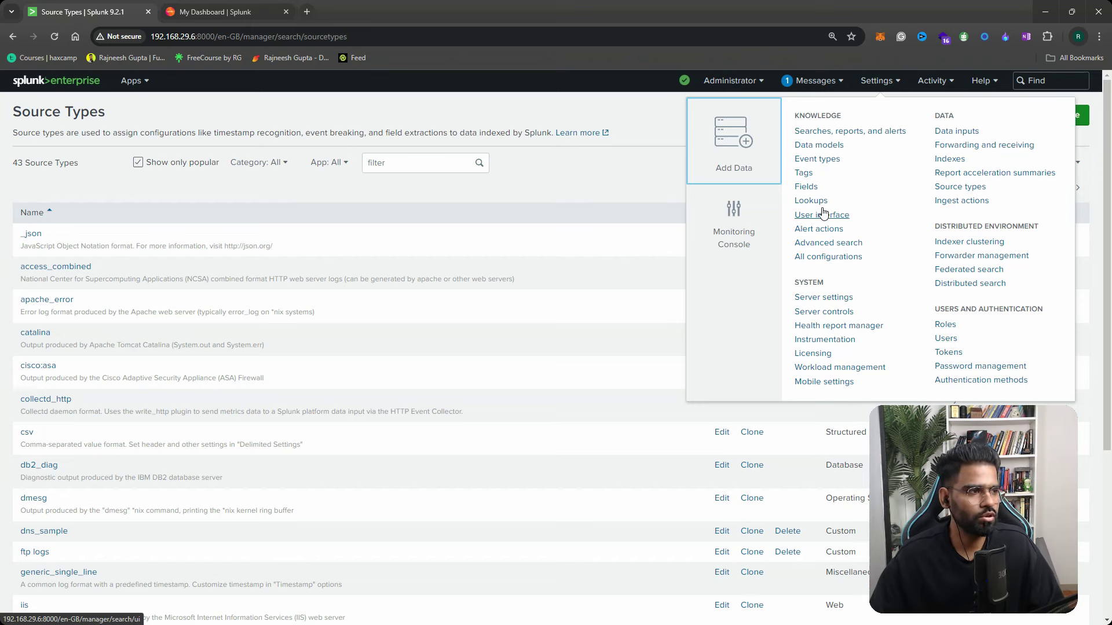
click(806, 187)
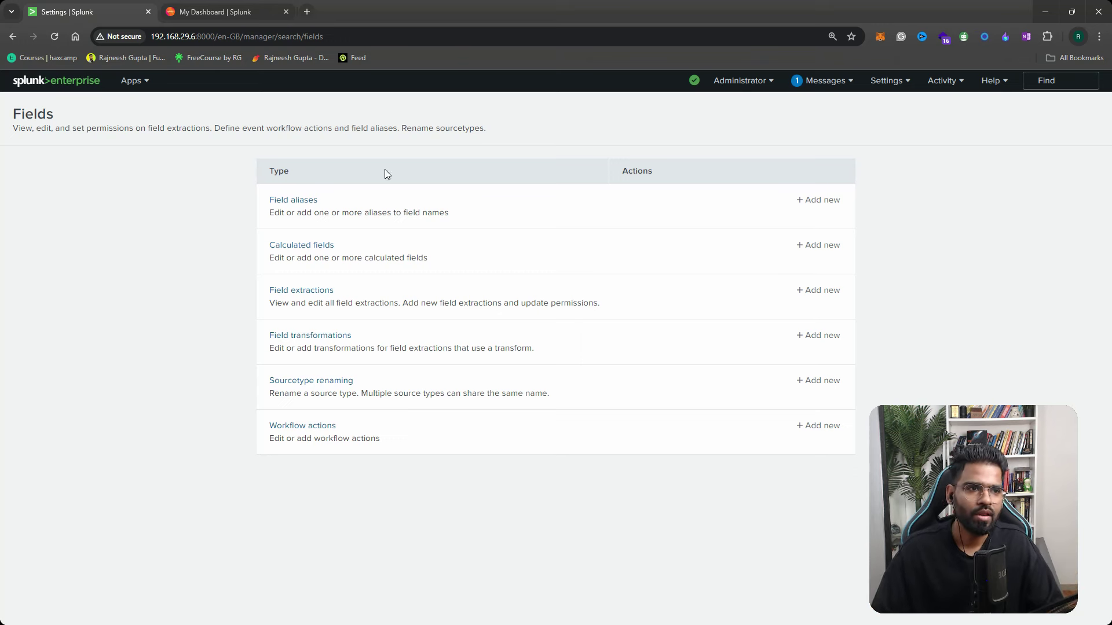
click(55, 85)
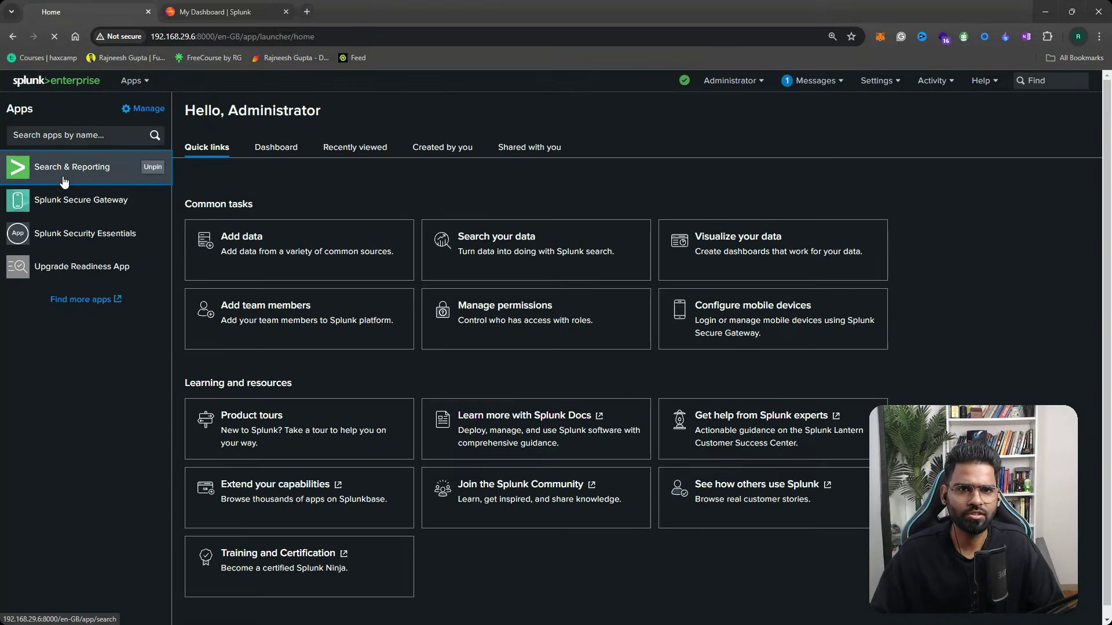
click(64, 181)
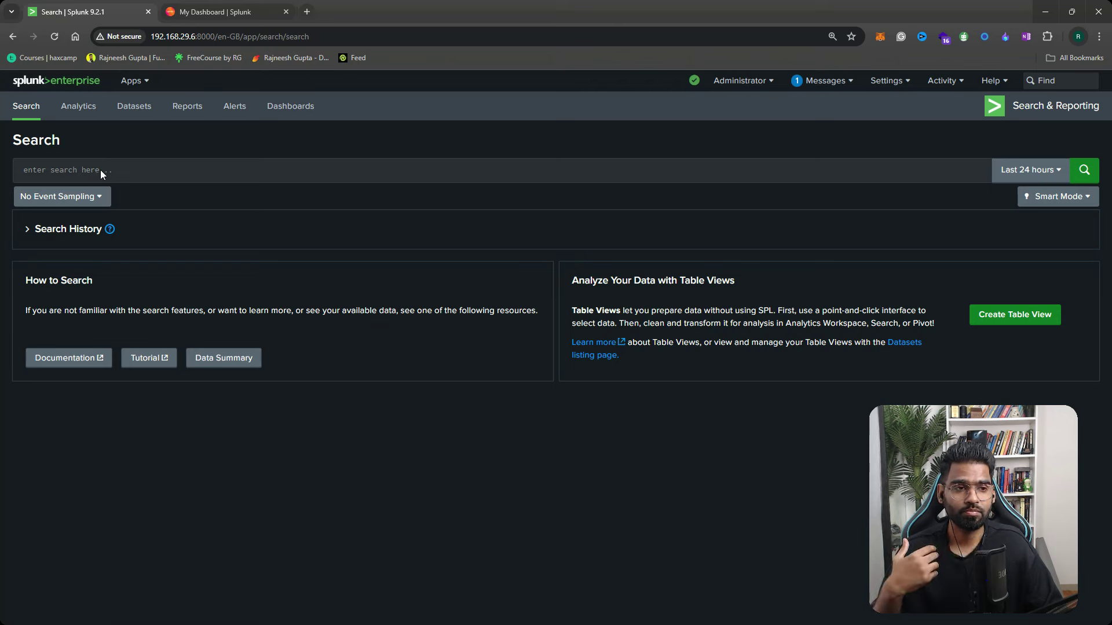
Run the search "index=*" across all indexes in the Search & Reporting app
click(111, 170)
text(index)
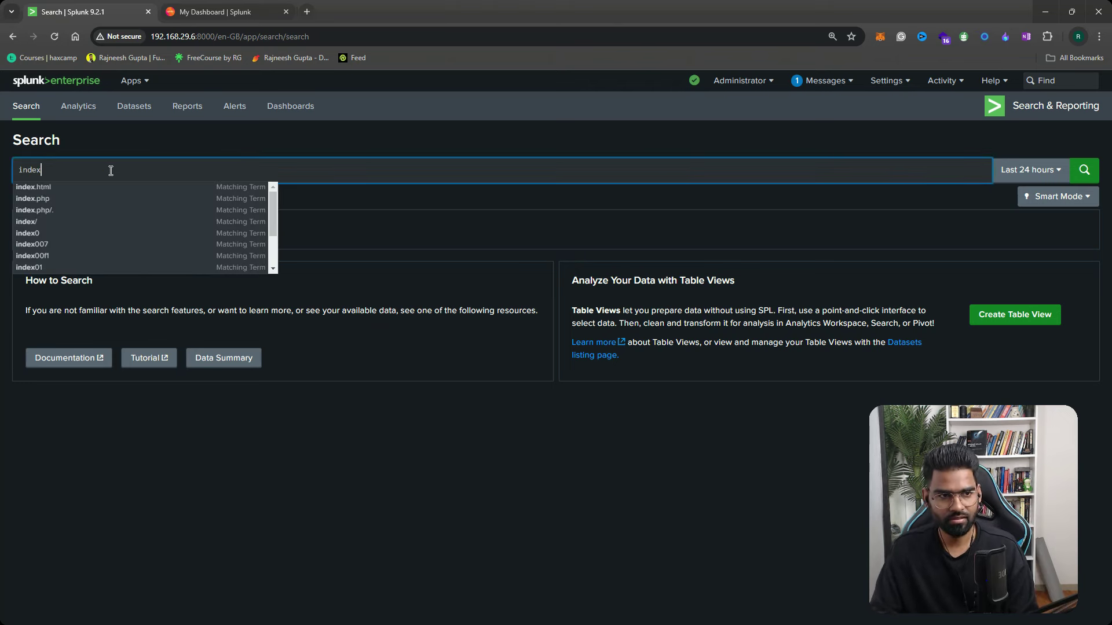
text(=)
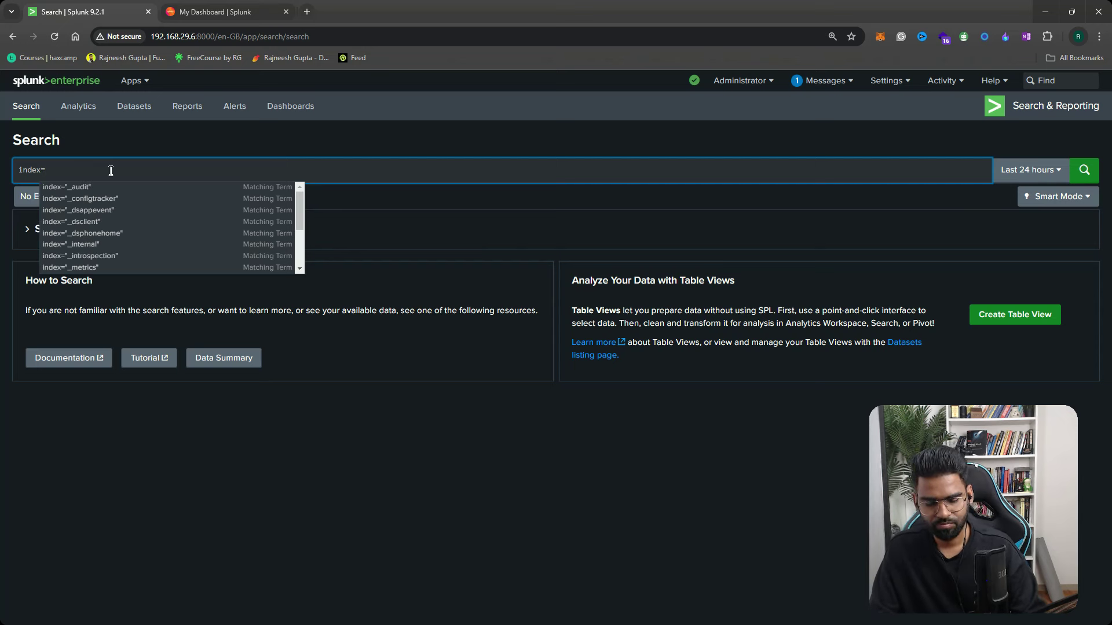
text(*)
key(Return)
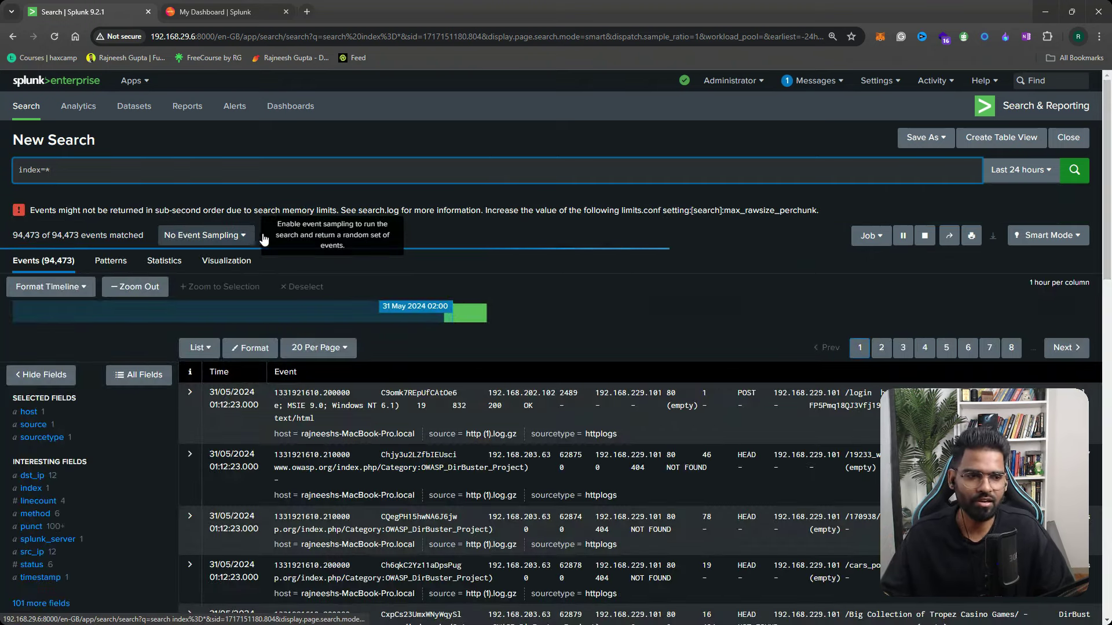
Examine the Selected Fields and Interesting Fields lists beside the search results
scroll(358, 288, down, 2)
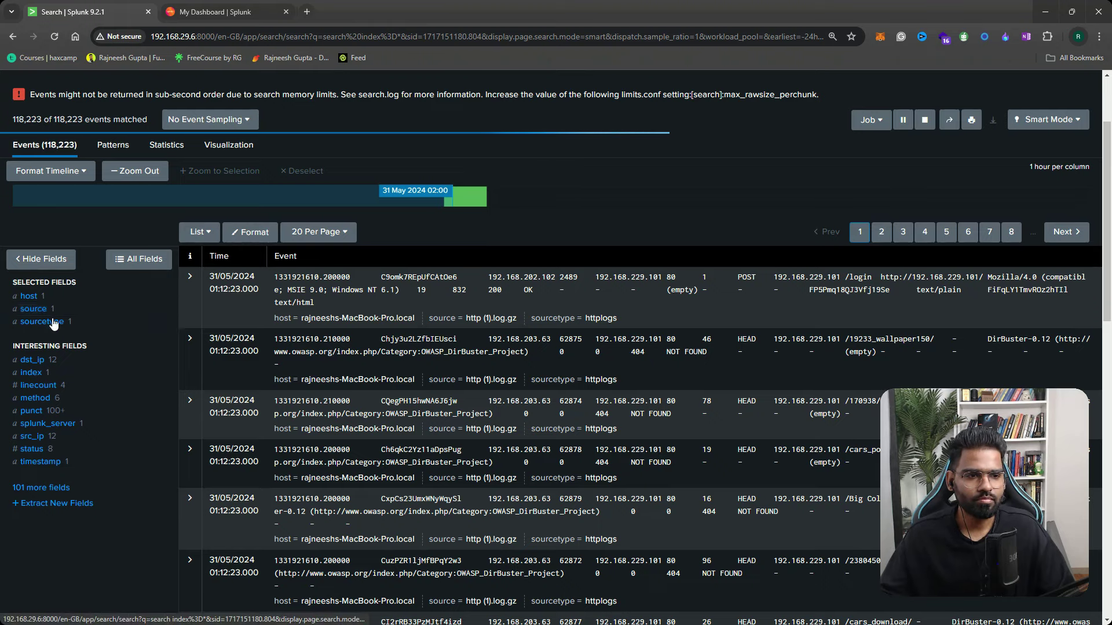
drag(21, 282, 77, 286)
click(83, 282)
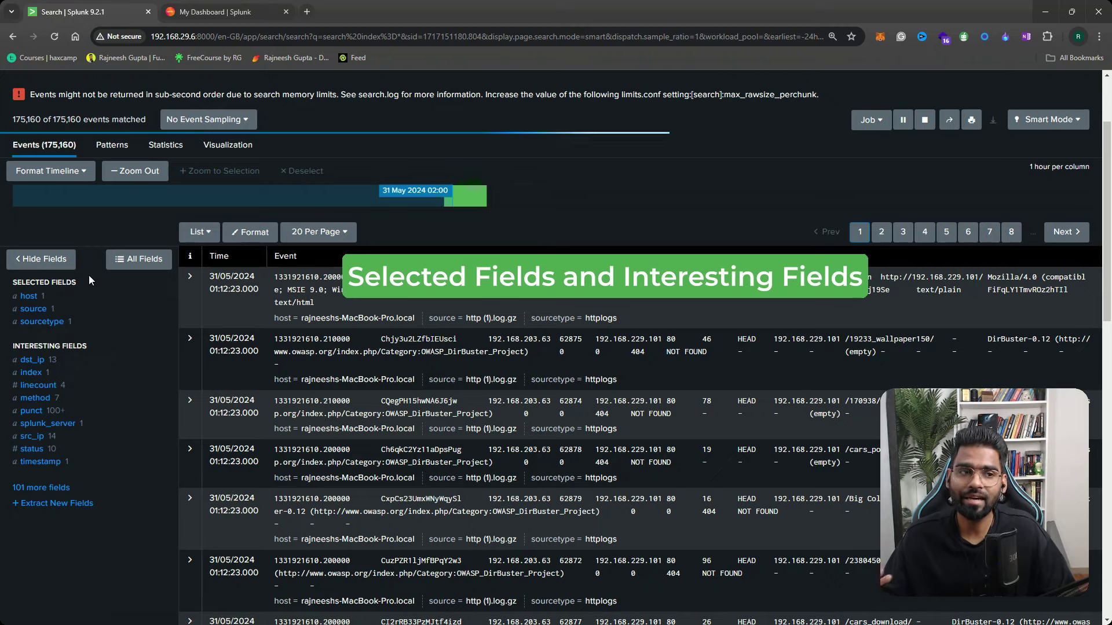
drag(92, 342, 12, 277)
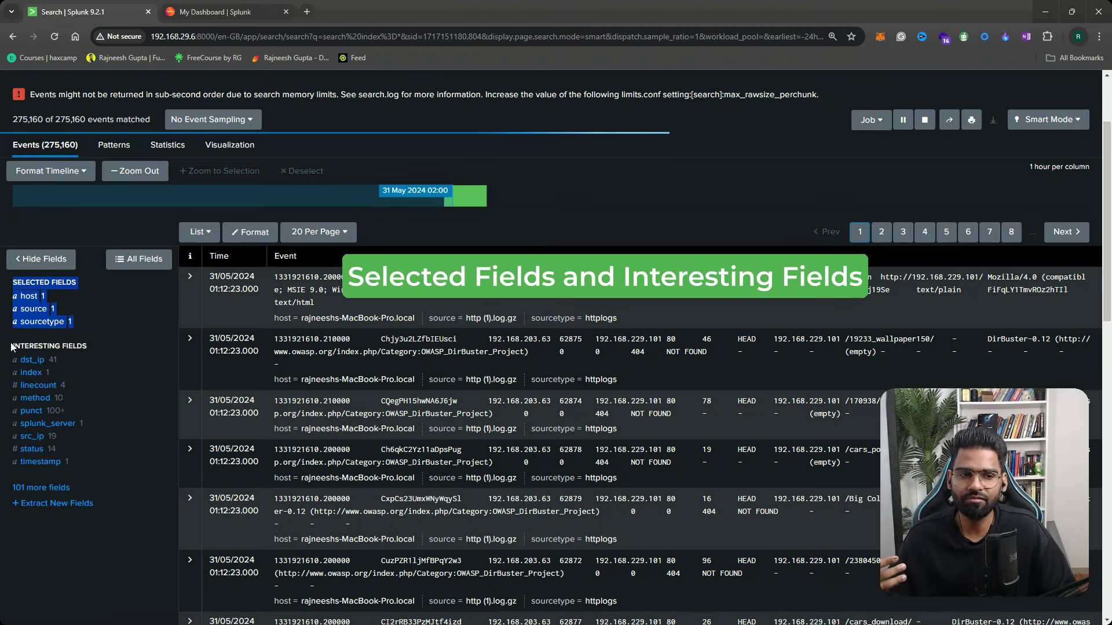
click(57, 349)
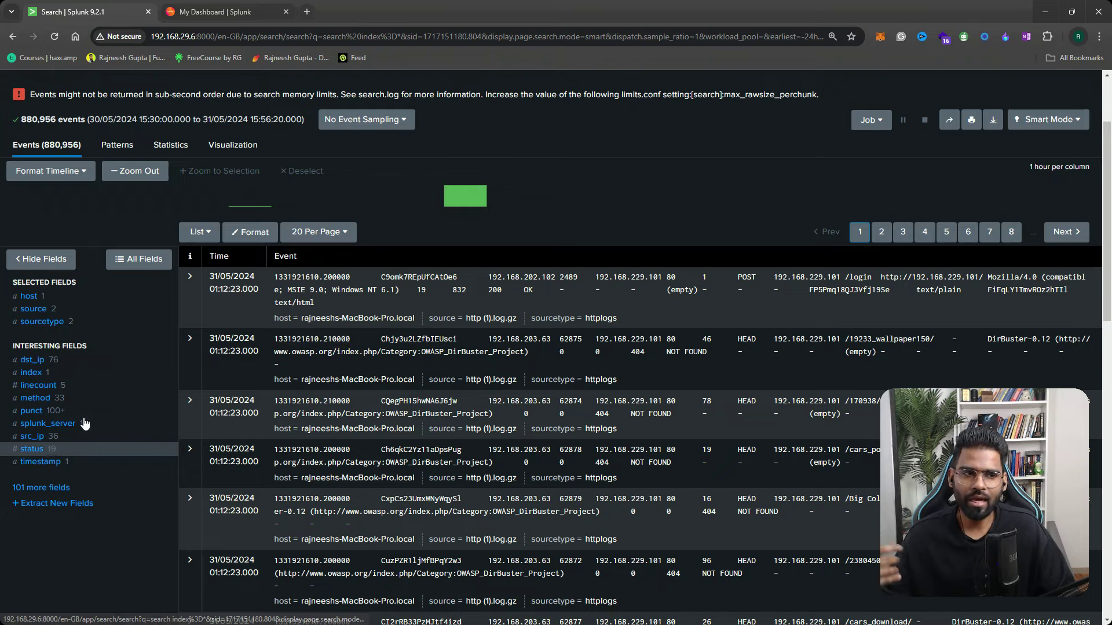
Start extracting new fields with the "ftp logs" source type and choose the first listed event as the sample
click(59, 503)
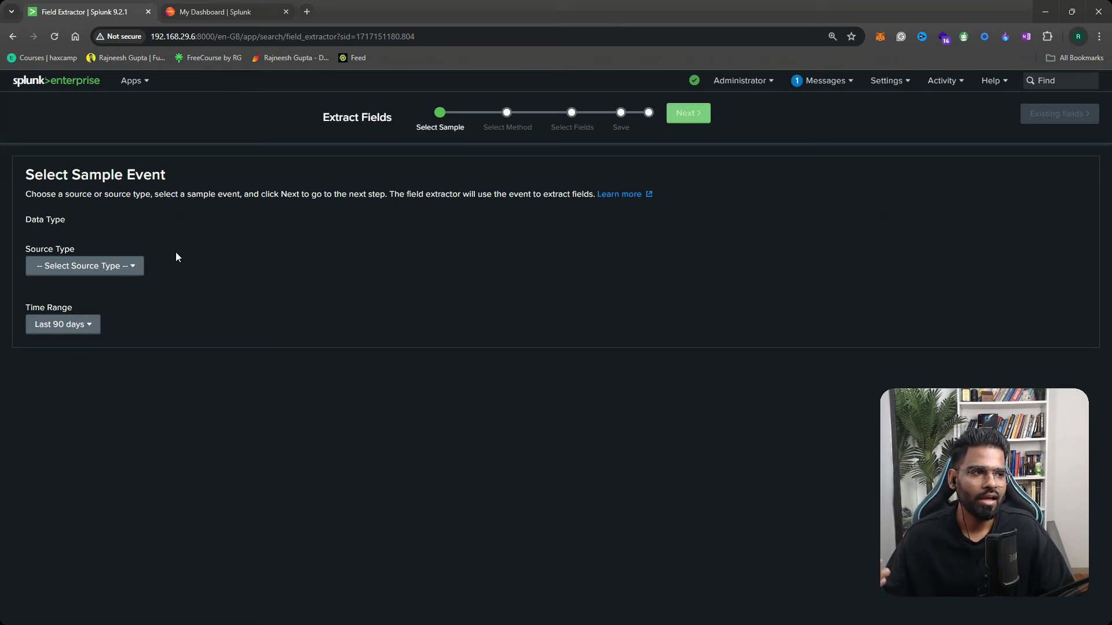
click(69, 268)
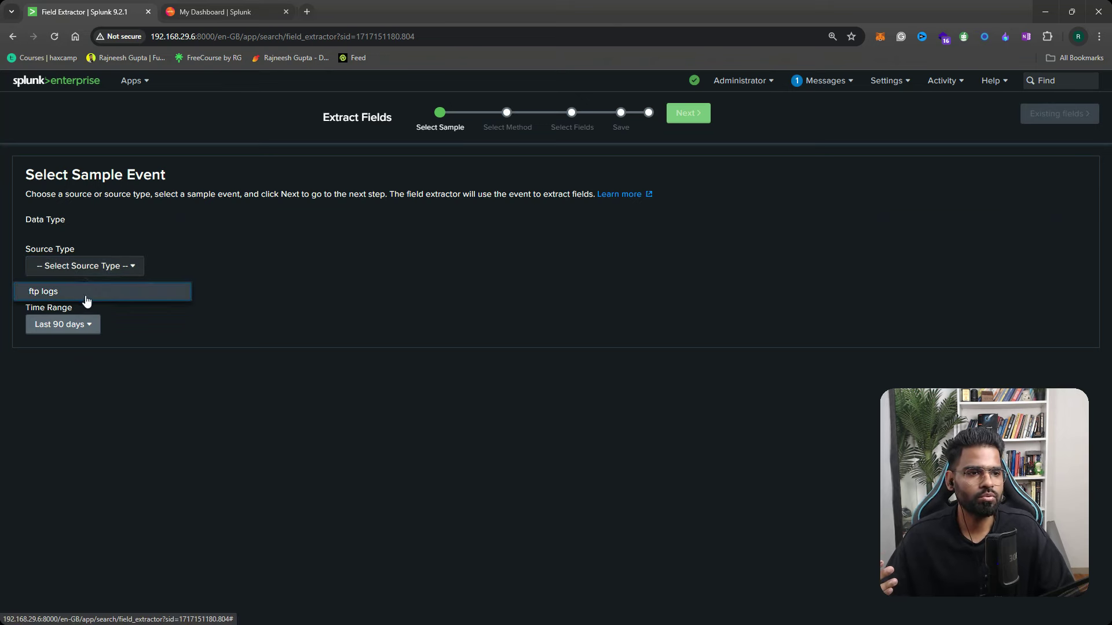
click(82, 295)
scroll(231, 487, down, 1)
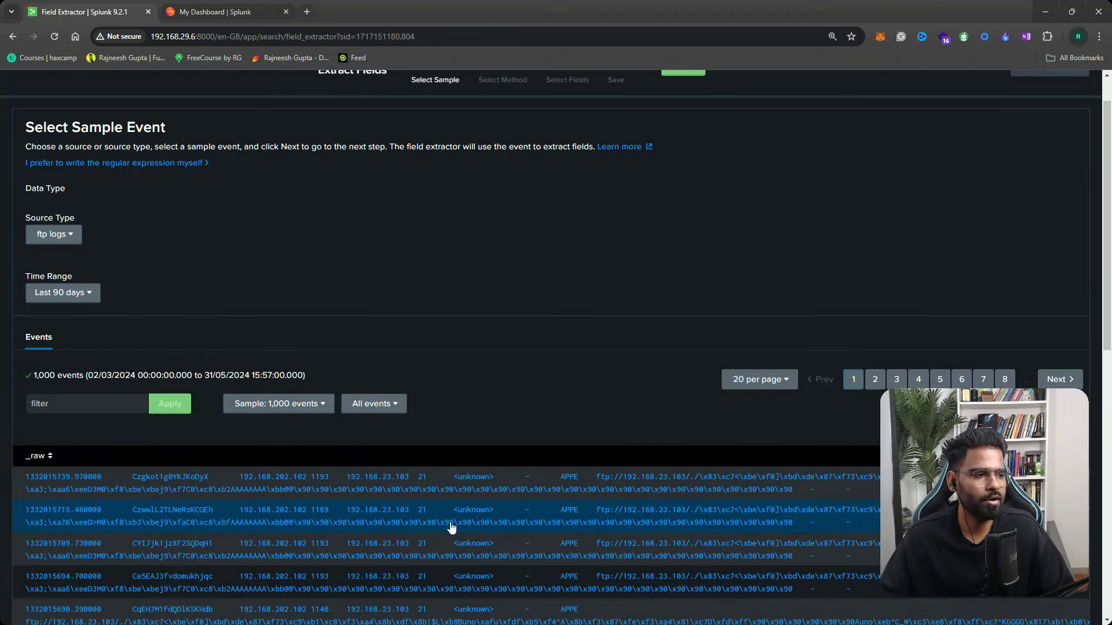
click(178, 472)
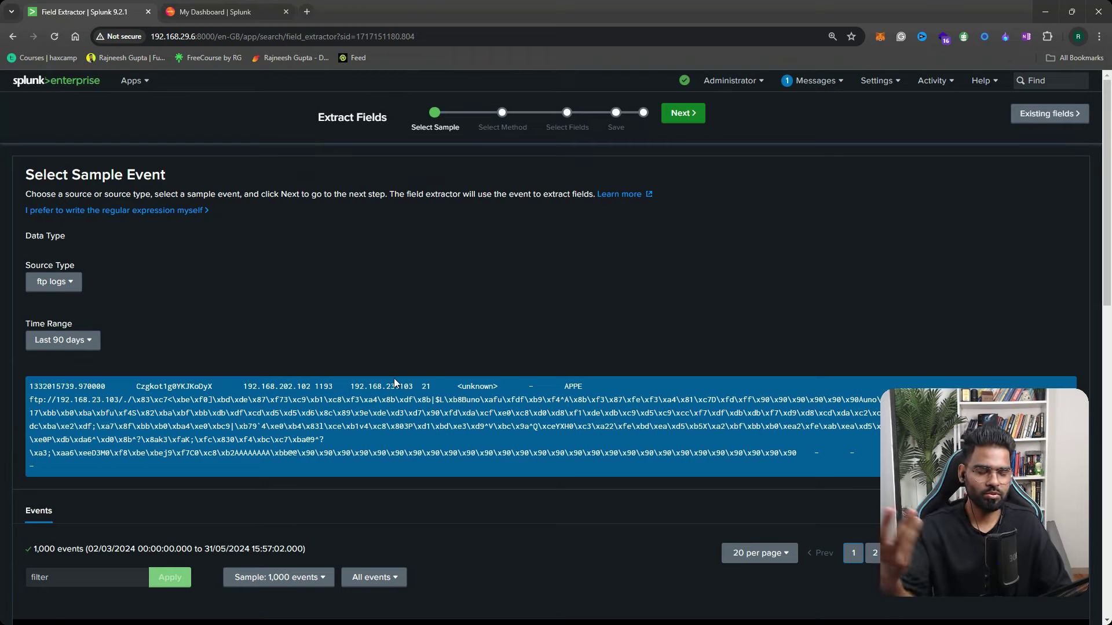
scroll(394, 379, down, 2)
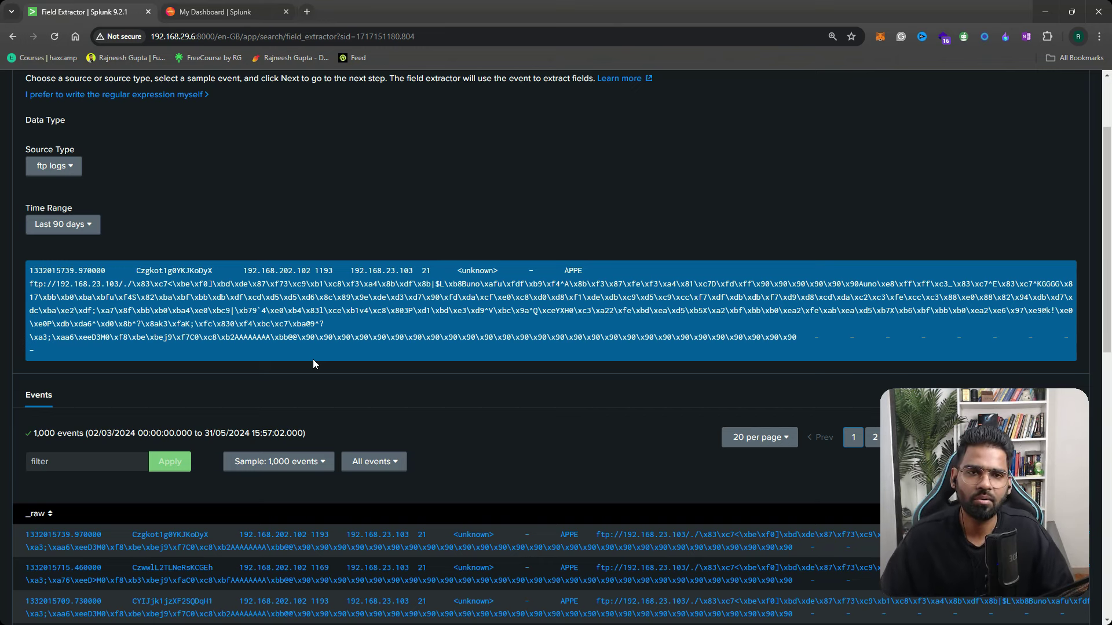
scroll(285, 289, up, 2)
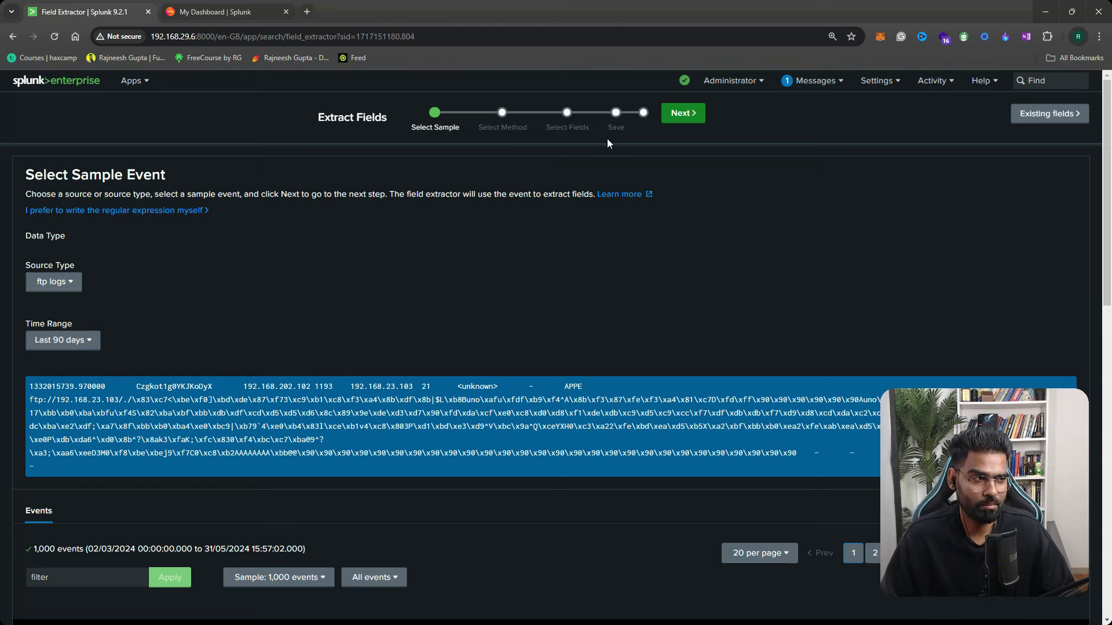
Choose Regular Expression as the extraction method and continue to the field selection stage
click(674, 114)
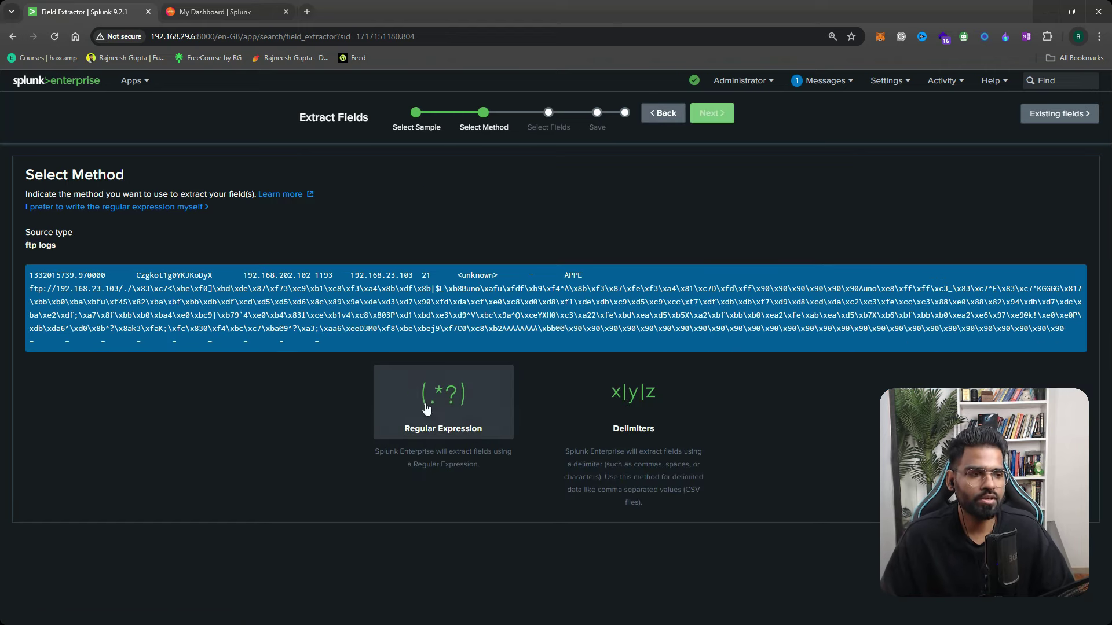
click(455, 411)
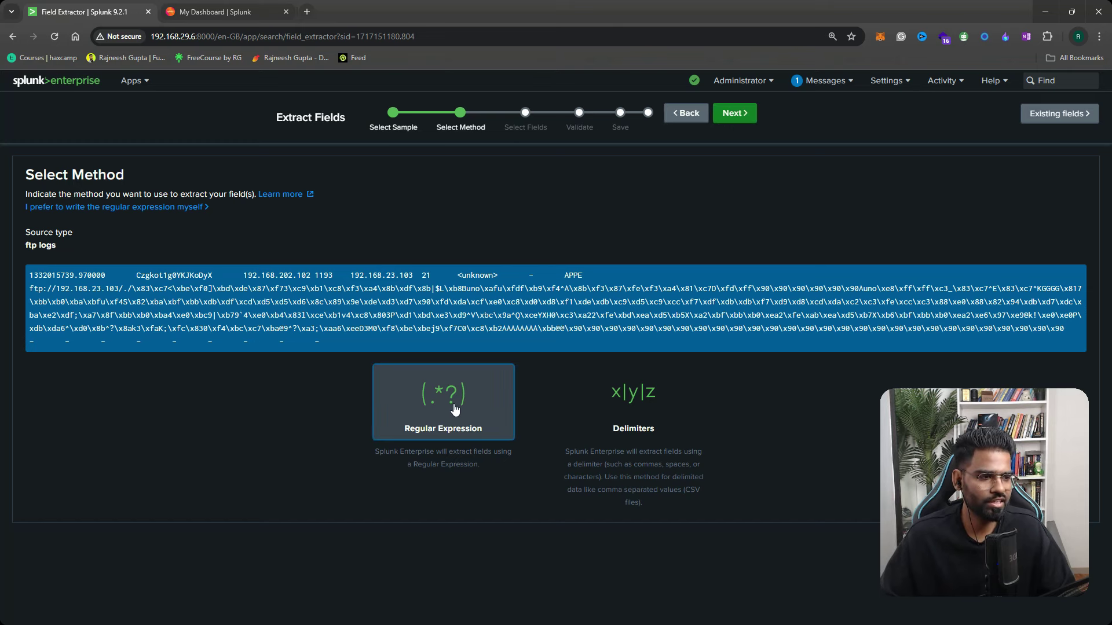
click(734, 113)
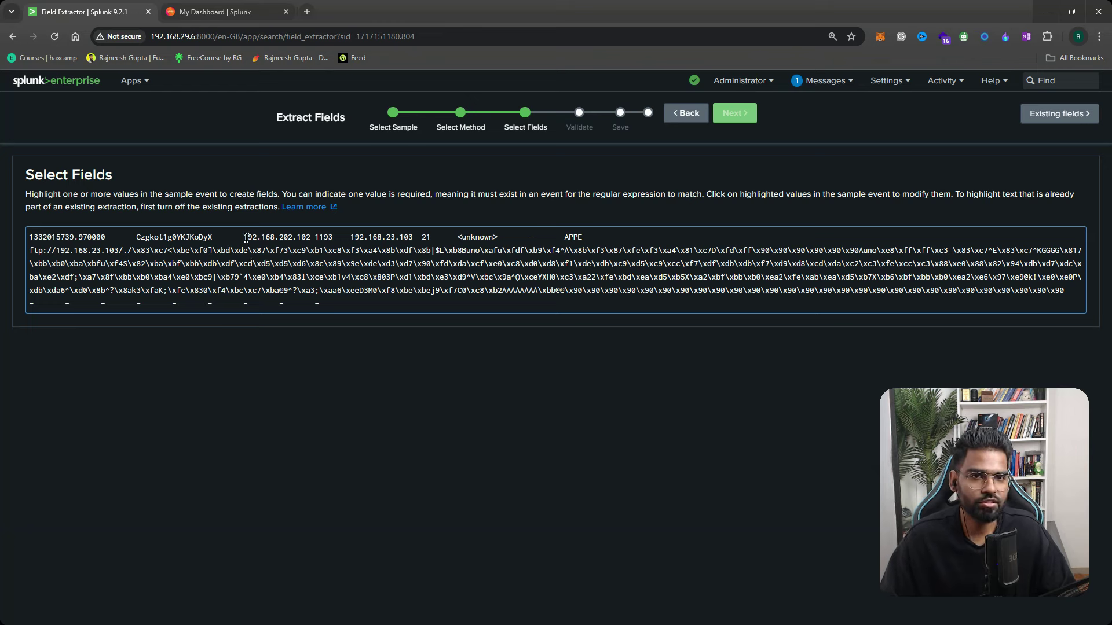
Add an extraction named src_ip from 192.168.202.102 in the sample event and check the matches in the preview events
drag(247, 237, 312, 237)
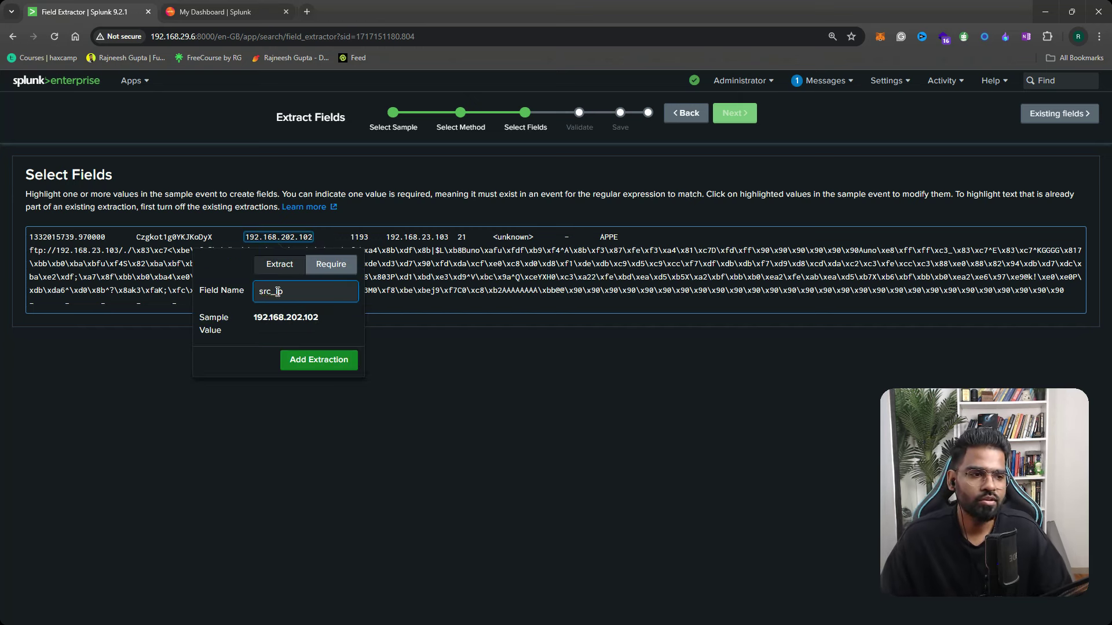
click(316, 358)
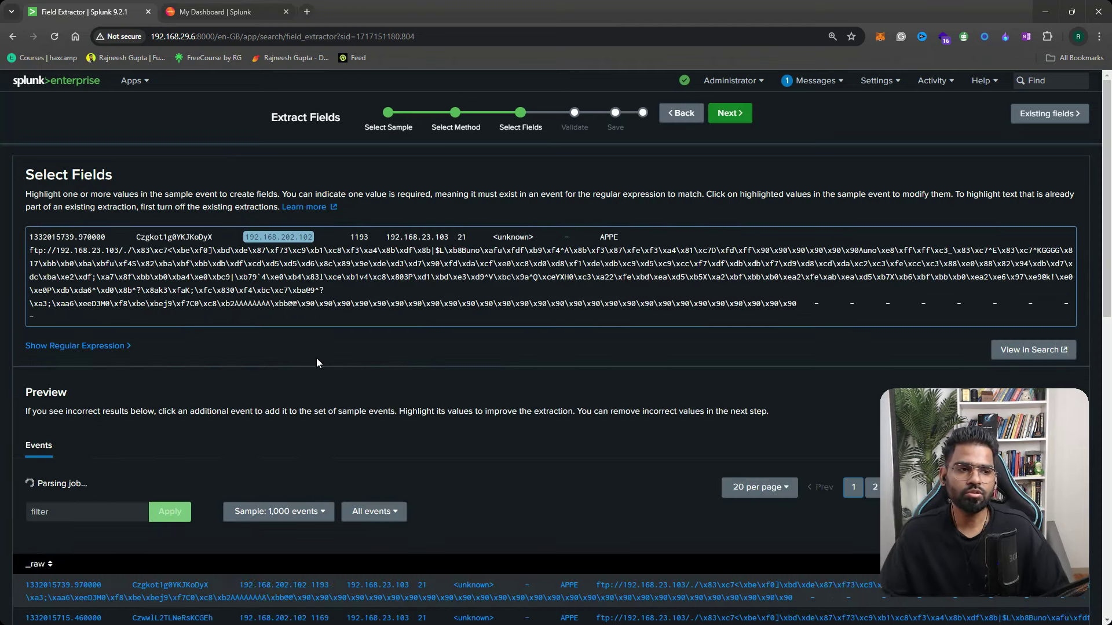
scroll(343, 451, down, 3)
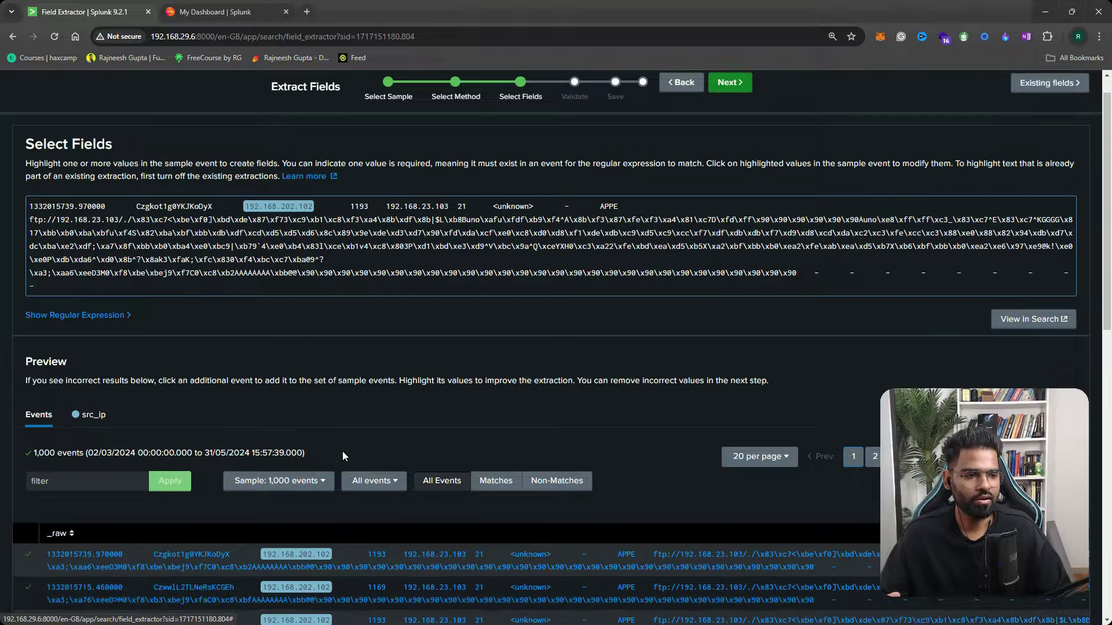
scroll(359, 273, up, 3)
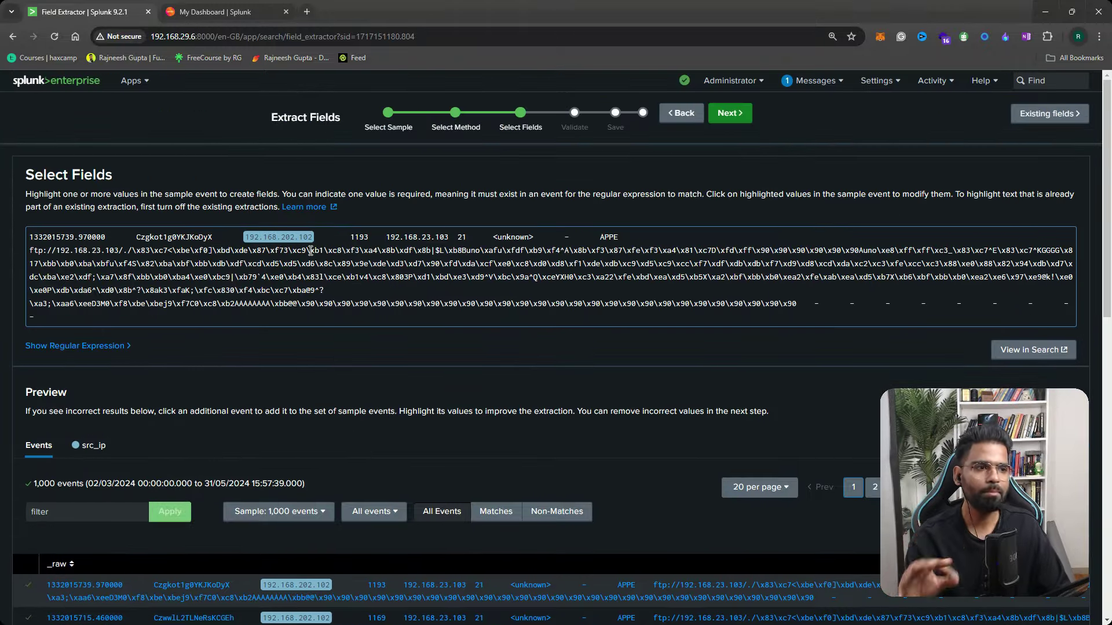
scroll(311, 255, down, 8)
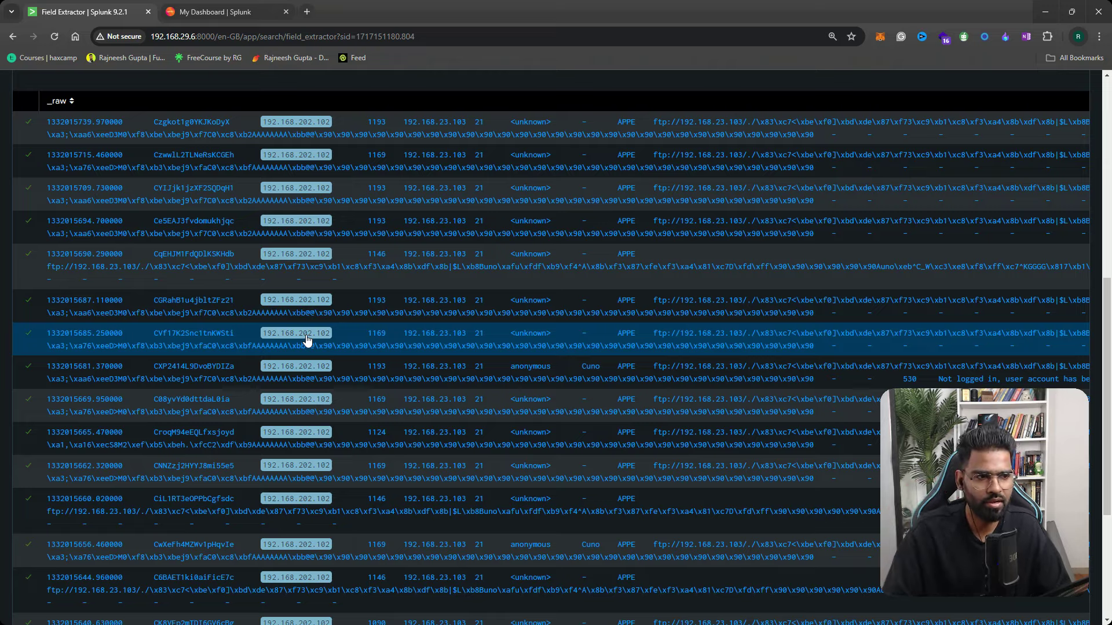
scroll(307, 341, down, 4)
scroll(286, 420, up, 10)
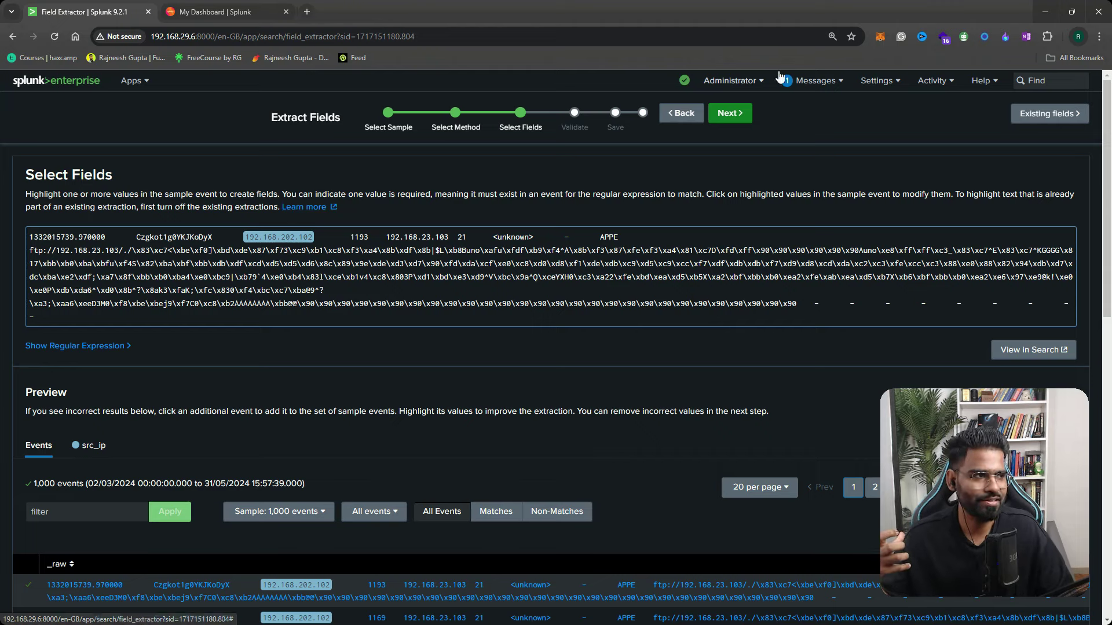
Leave the field extractor without saving and return to the Splunk home page
click(880, 81)
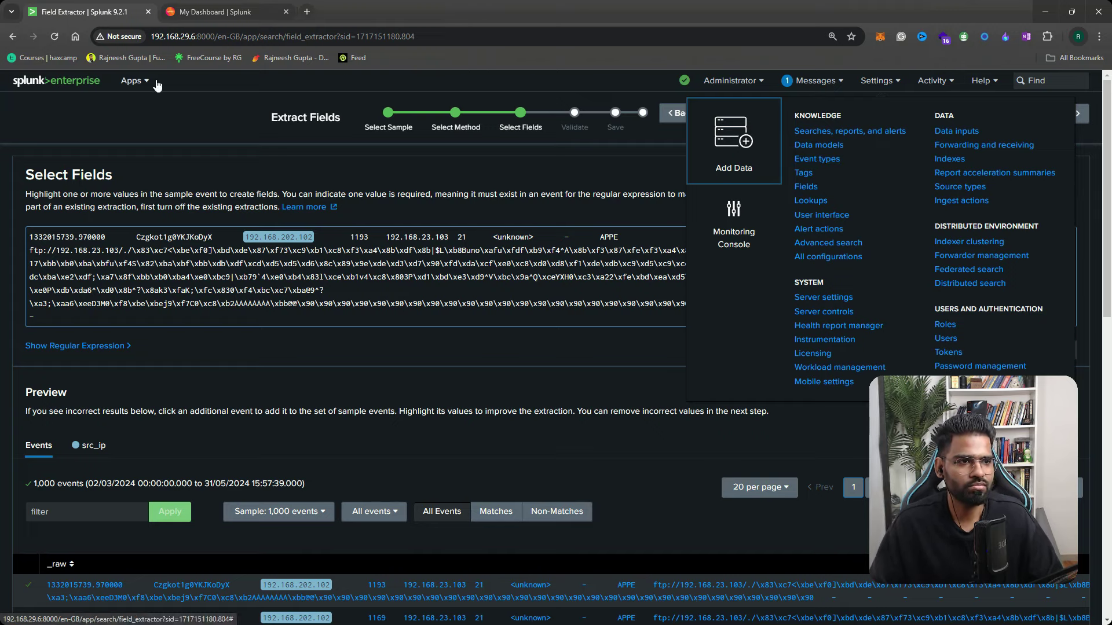
click(68, 88)
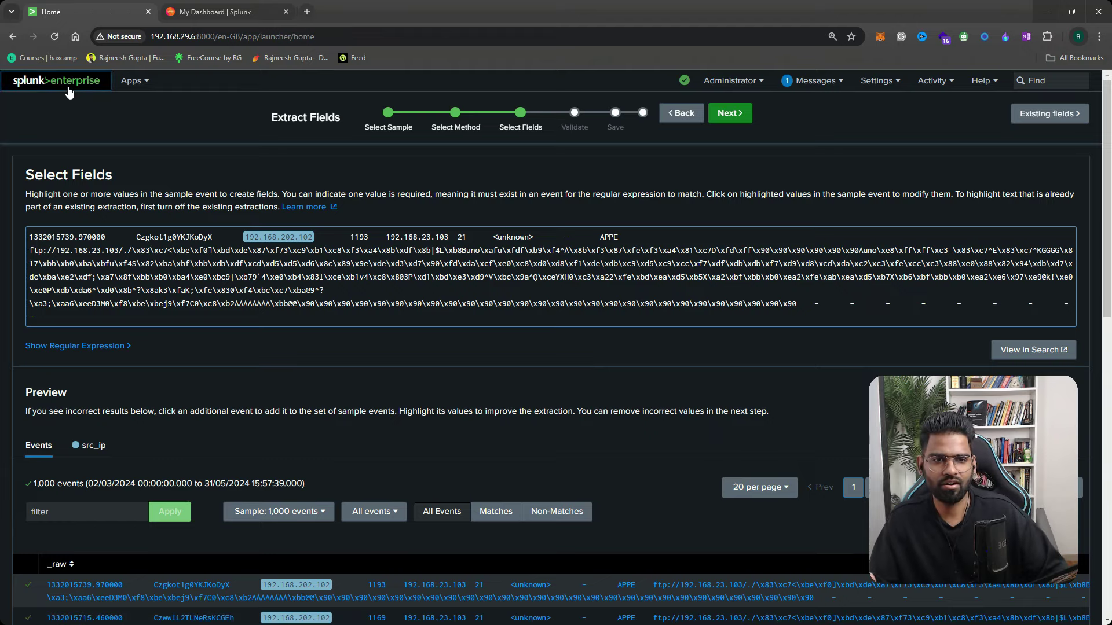
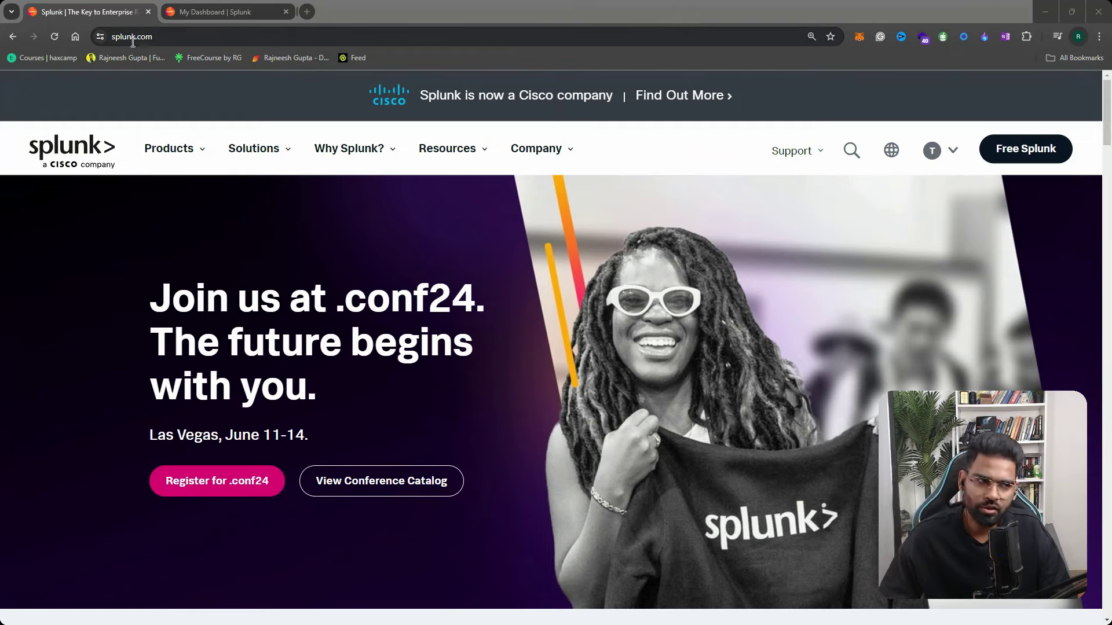
Go to the Free Trials & Downloads page on splunk.com and open the free trial download for Splunk Enterprise
mouse_move(447, 148)
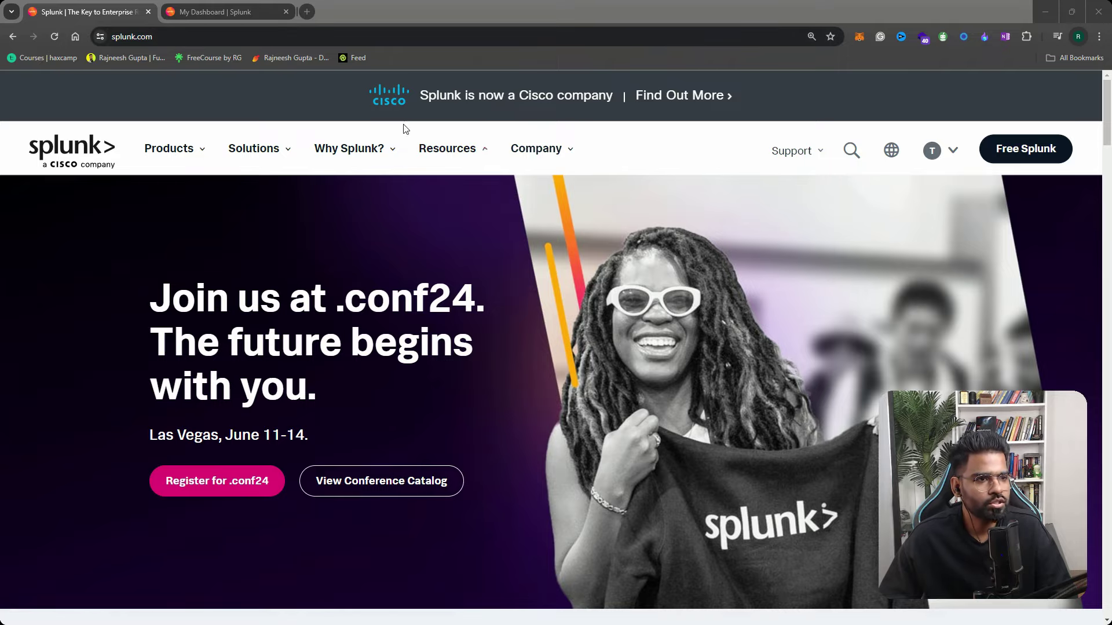
mouse_move(159, 151)
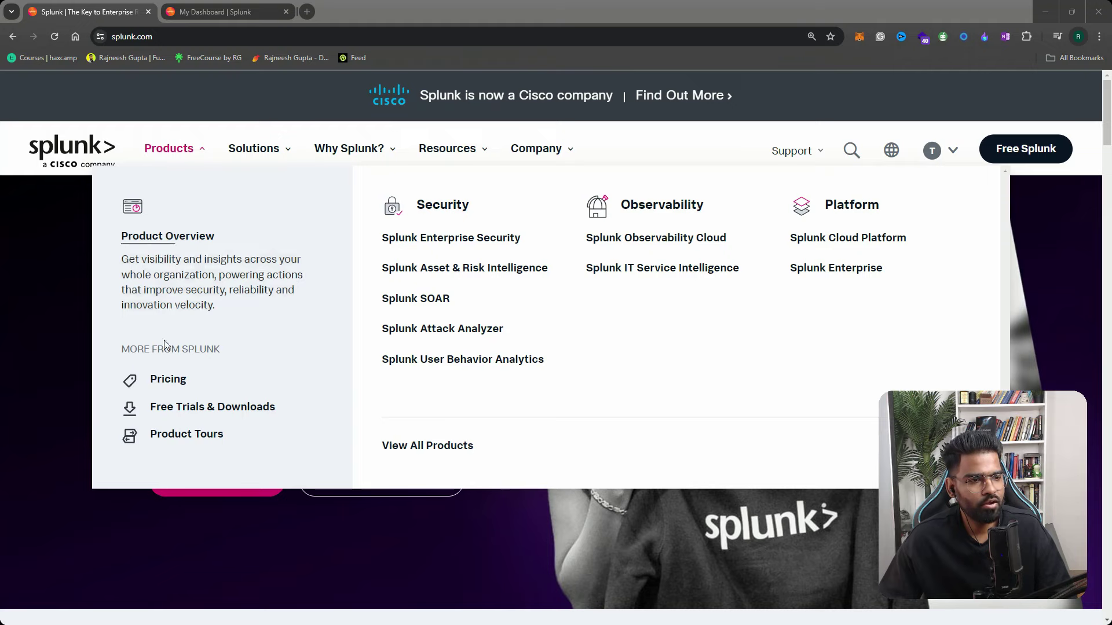
click(211, 409)
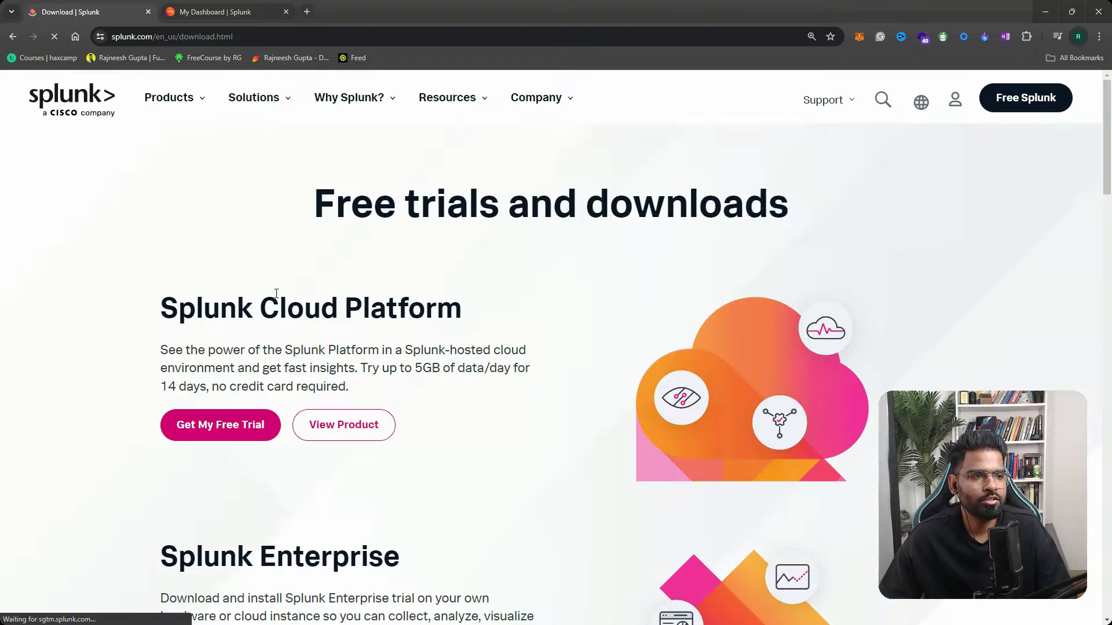
scroll(309, 316, down, 4)
scroll(317, 367, down, 1)
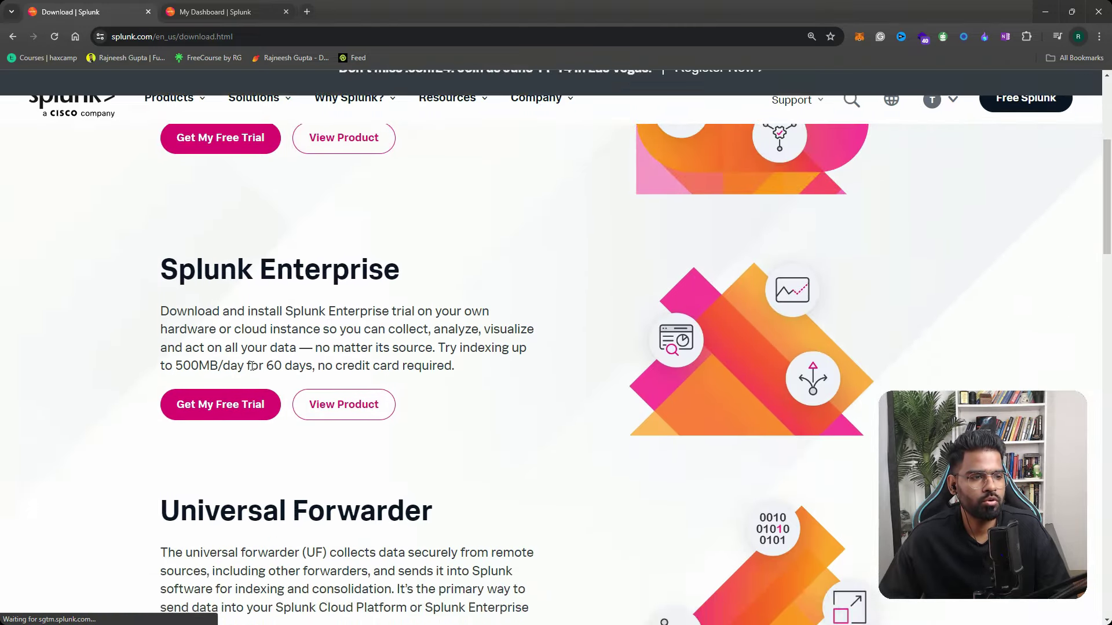
scroll(289, 394, up, 1)
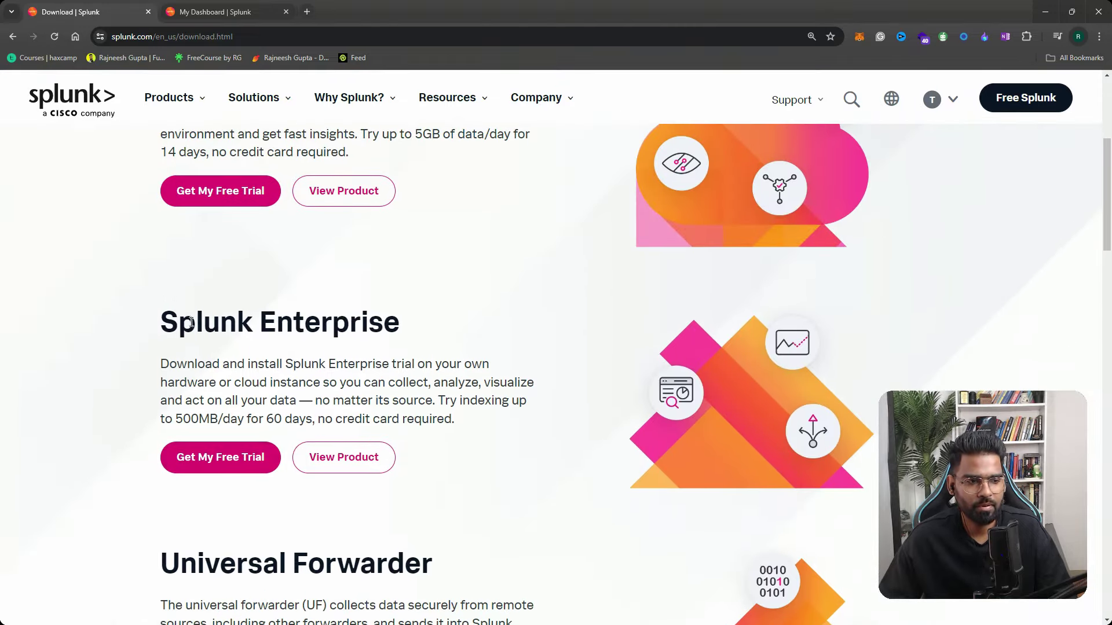
drag(191, 322, 368, 322)
click(349, 354)
click(207, 465)
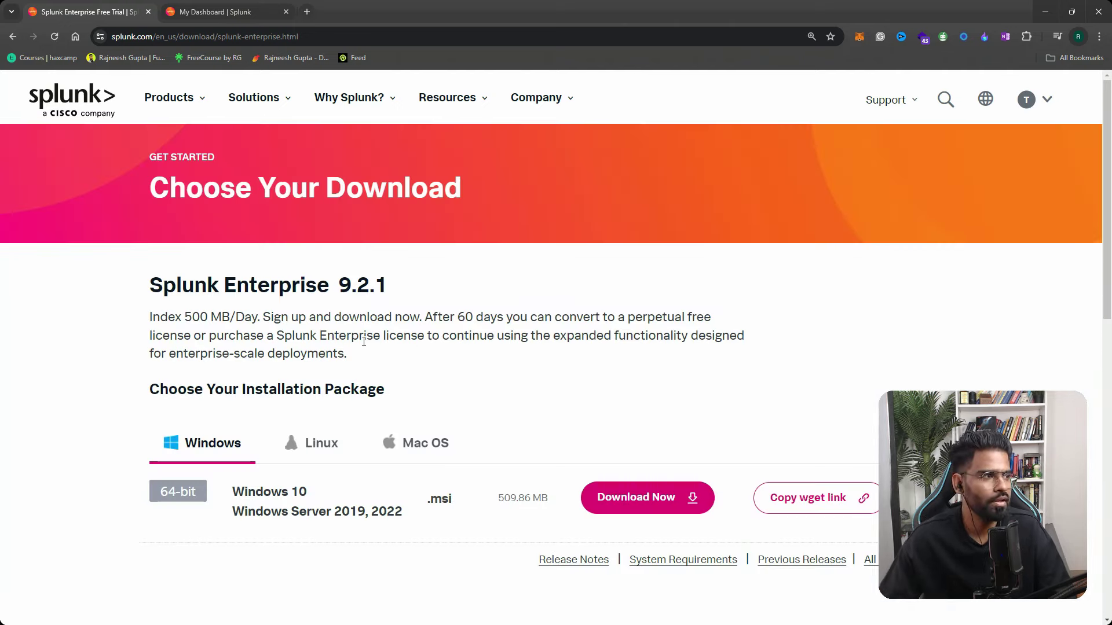
Read the trial and licence description for Splunk Enterprise 9.2.1 above the installation packages
scroll(427, 310, down, 1)
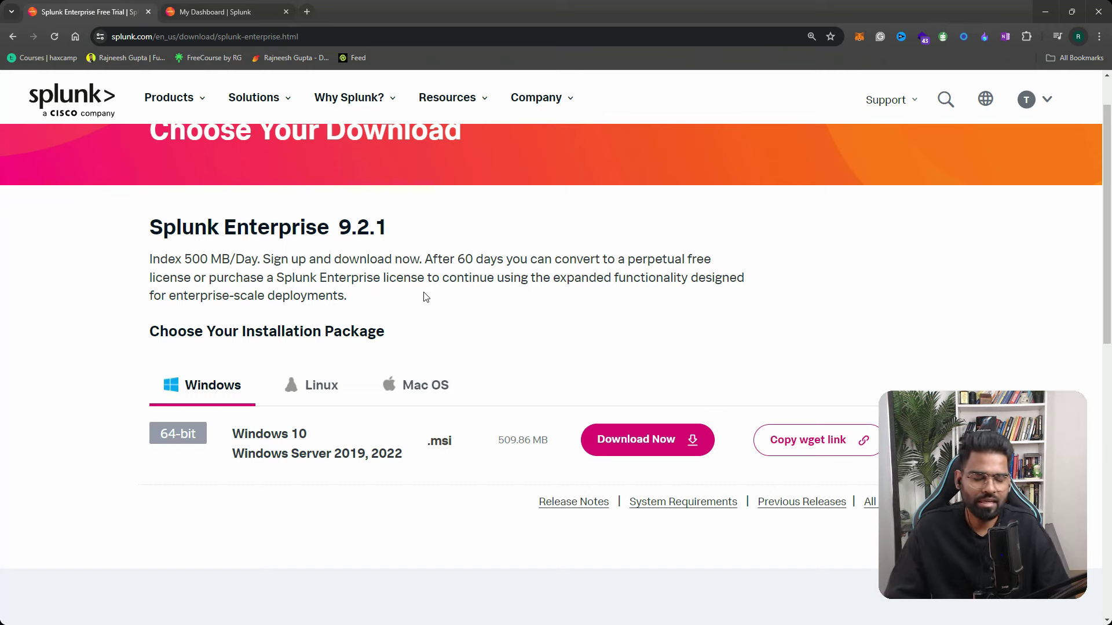
triple_click(375, 259)
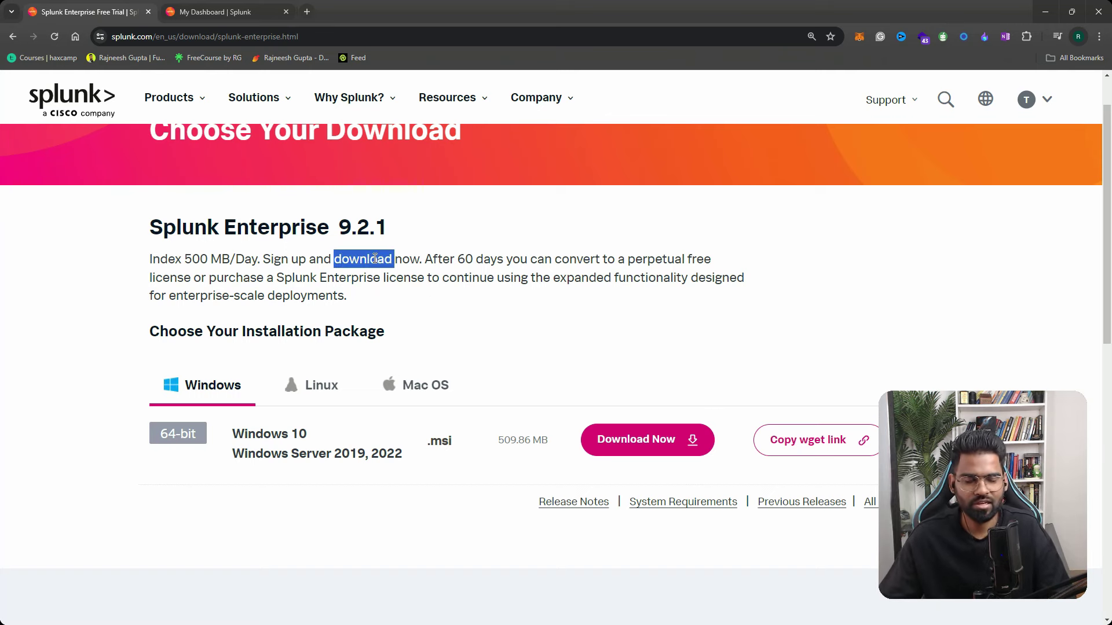
click(422, 259)
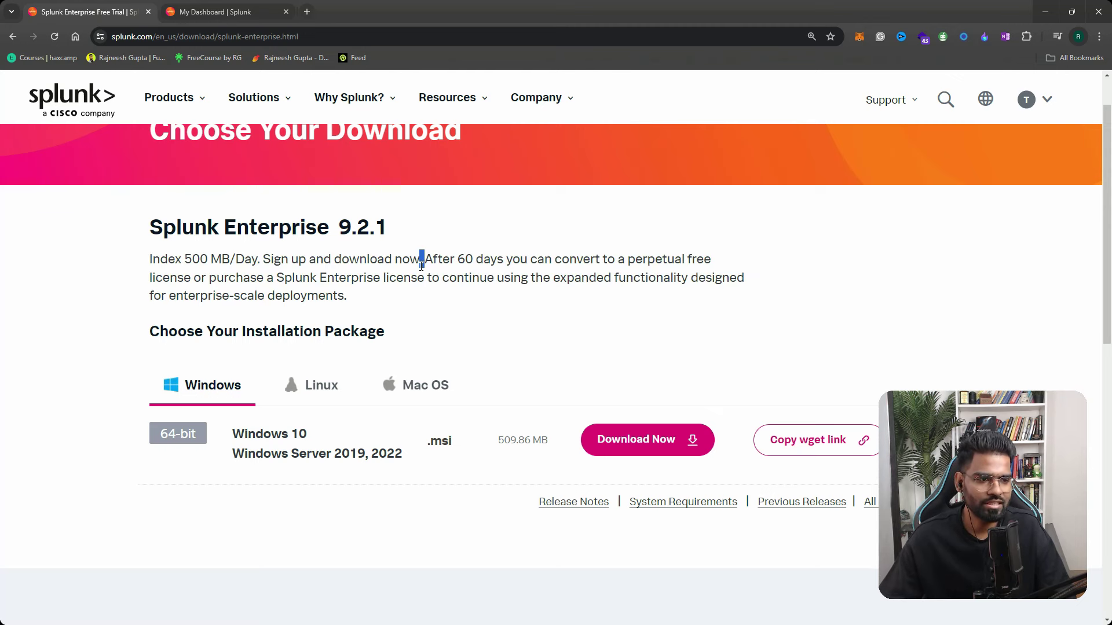
triple_click(422, 259)
click(427, 303)
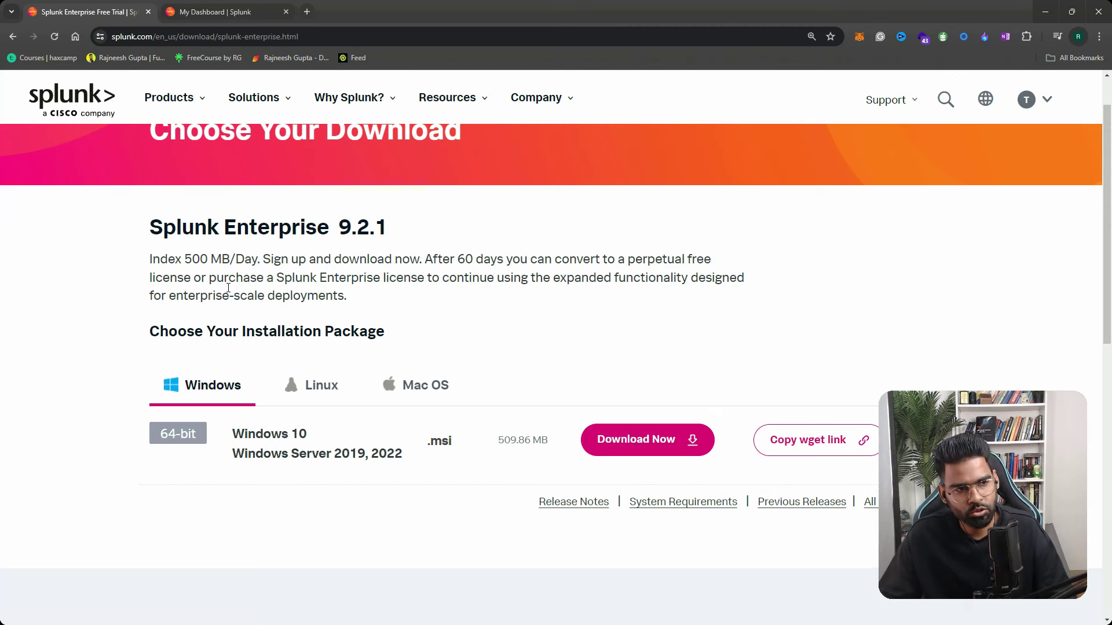
Look over the Windows, Linux and Mac OS installation packages and download the 64-bit Windows .msi of Splunk Enterprise
triple_click(240, 272)
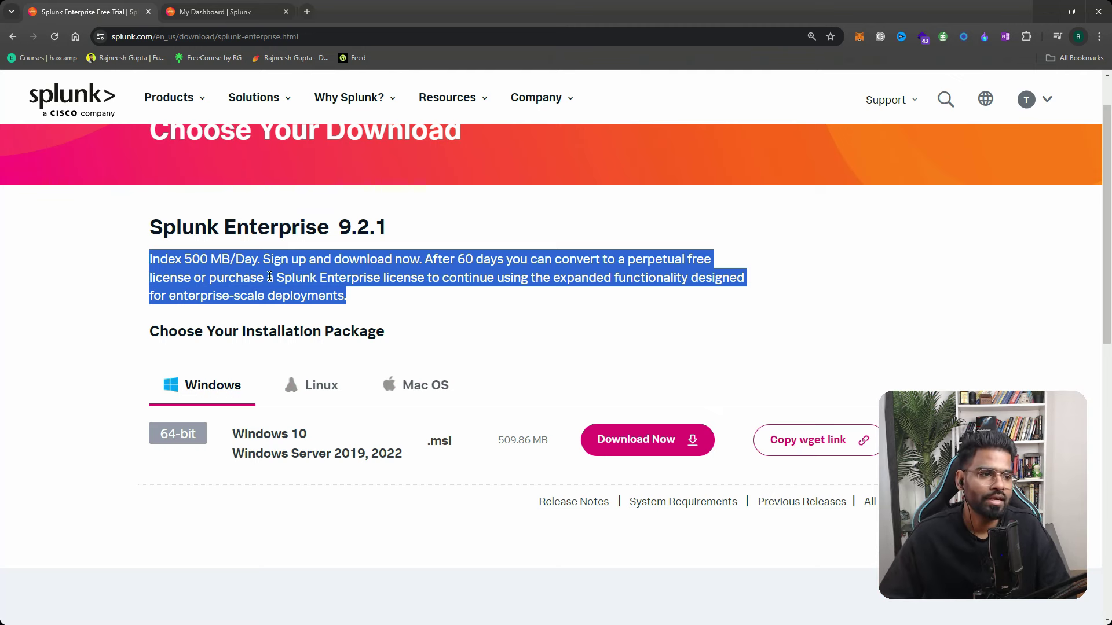
triple_click(212, 278)
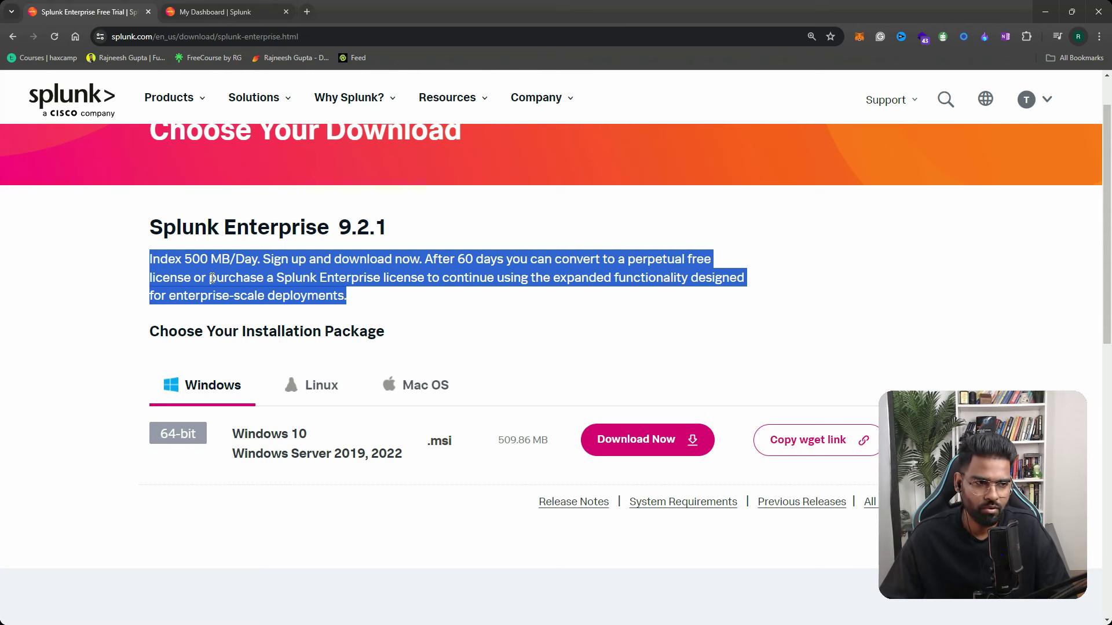
triple_click(212, 278)
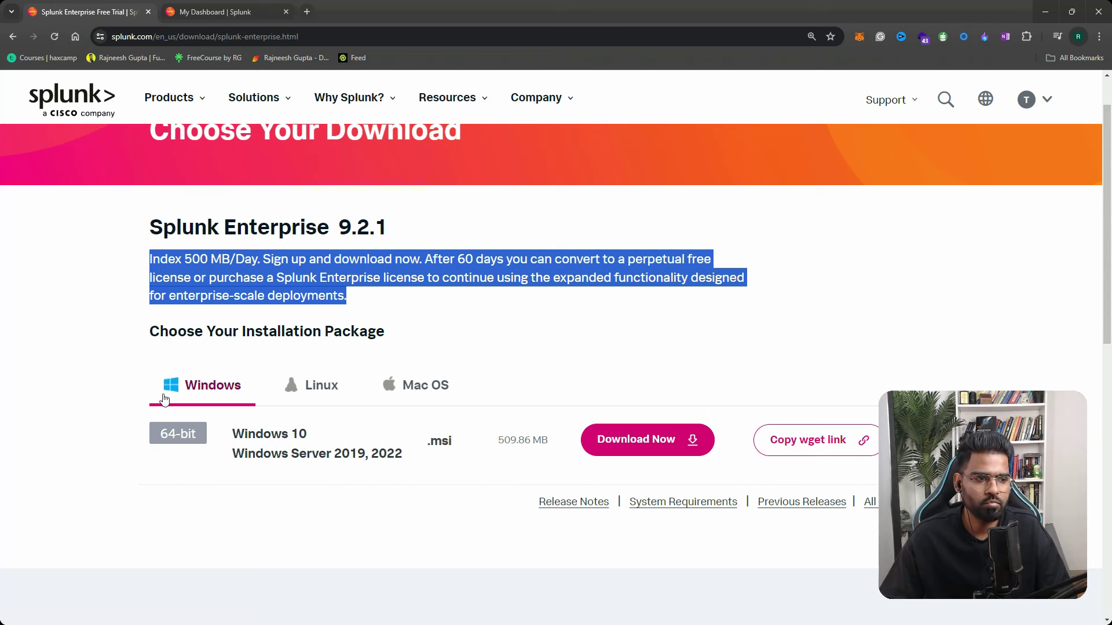
click(335, 392)
click(411, 392)
click(203, 386)
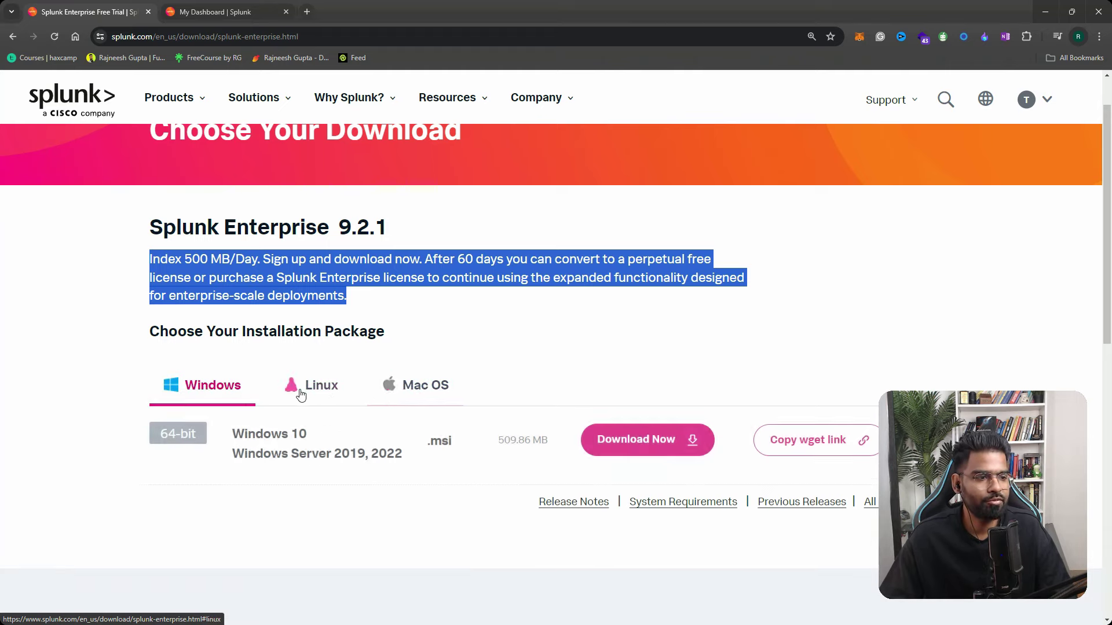
click(654, 448)
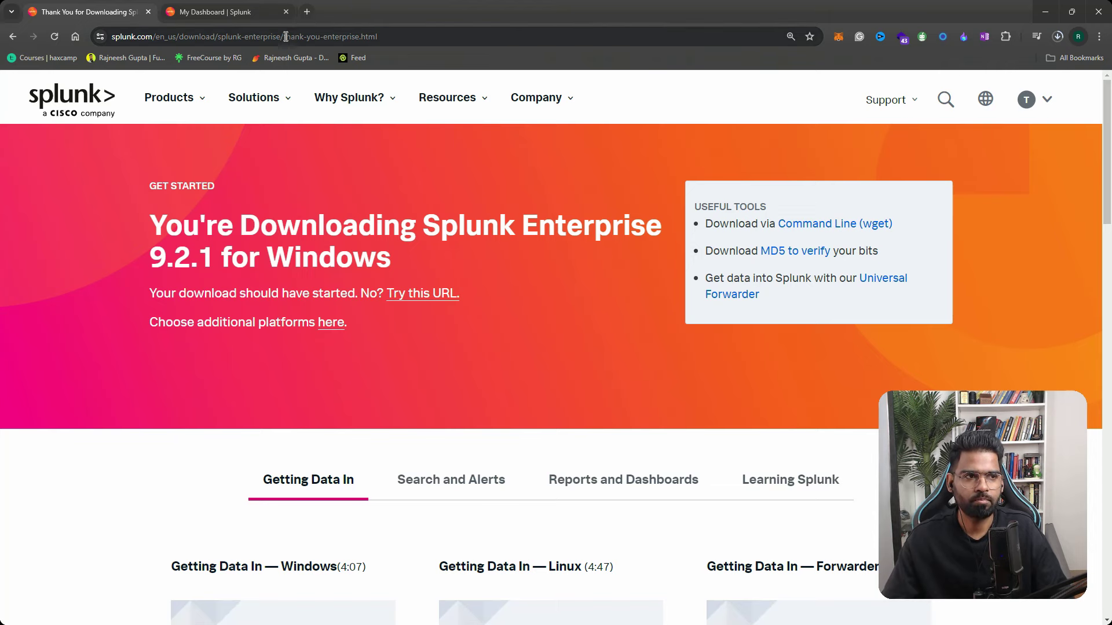
Open the Splunk login page at 192.168.29.6:8000 in a new tab and highlight port 8000 in the address
click(307, 12)
text(192.168.29.6:8000)
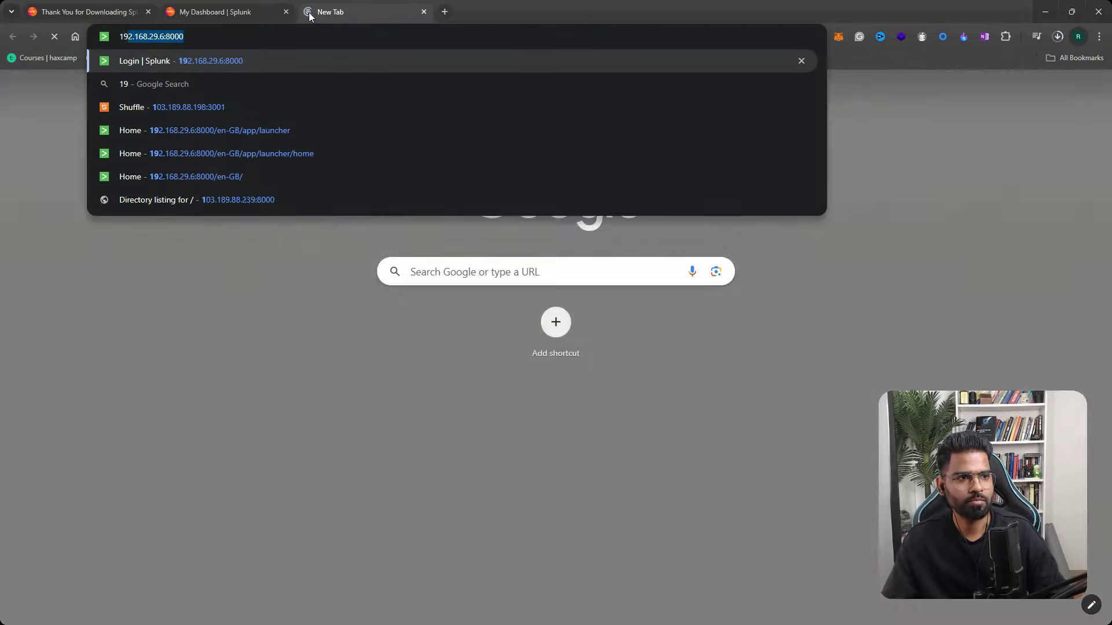
key(Return)
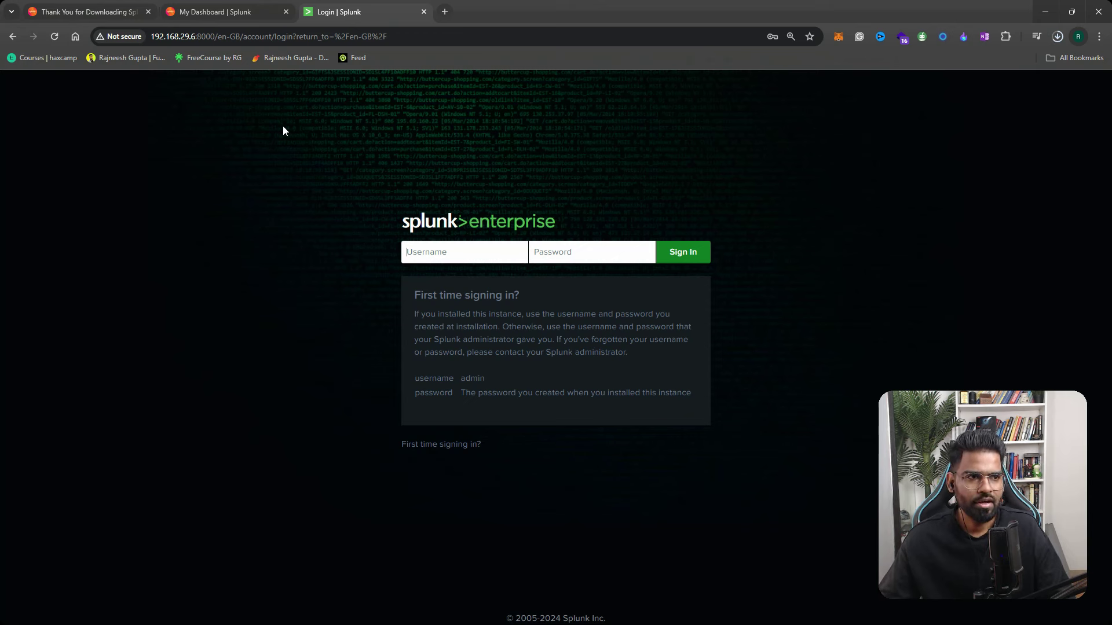
drag(216, 38, 199, 39)
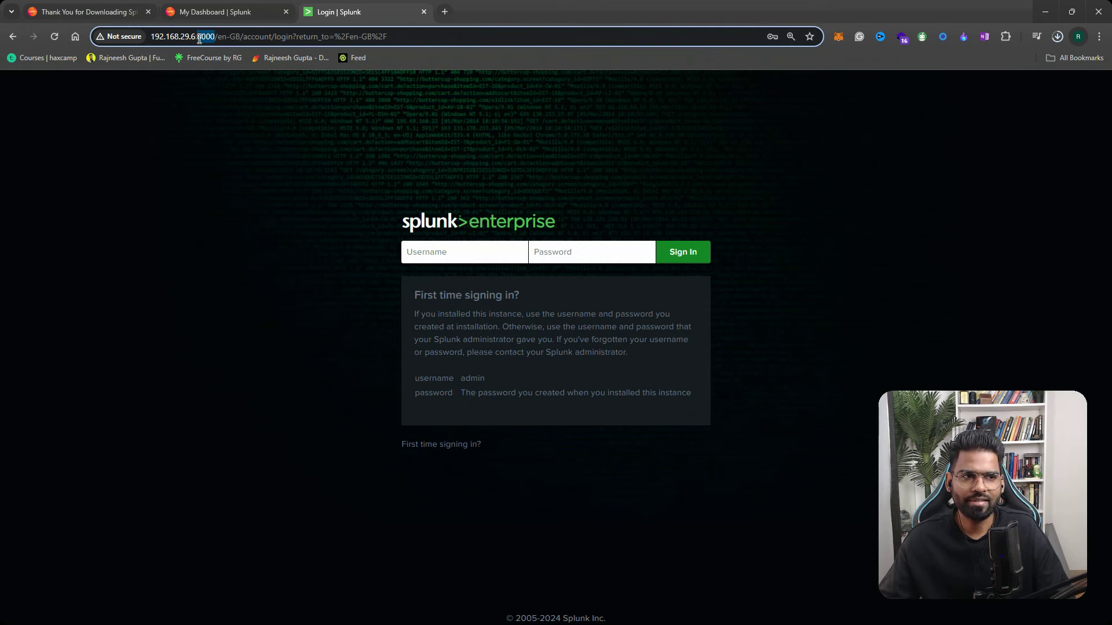
click(199, 262)
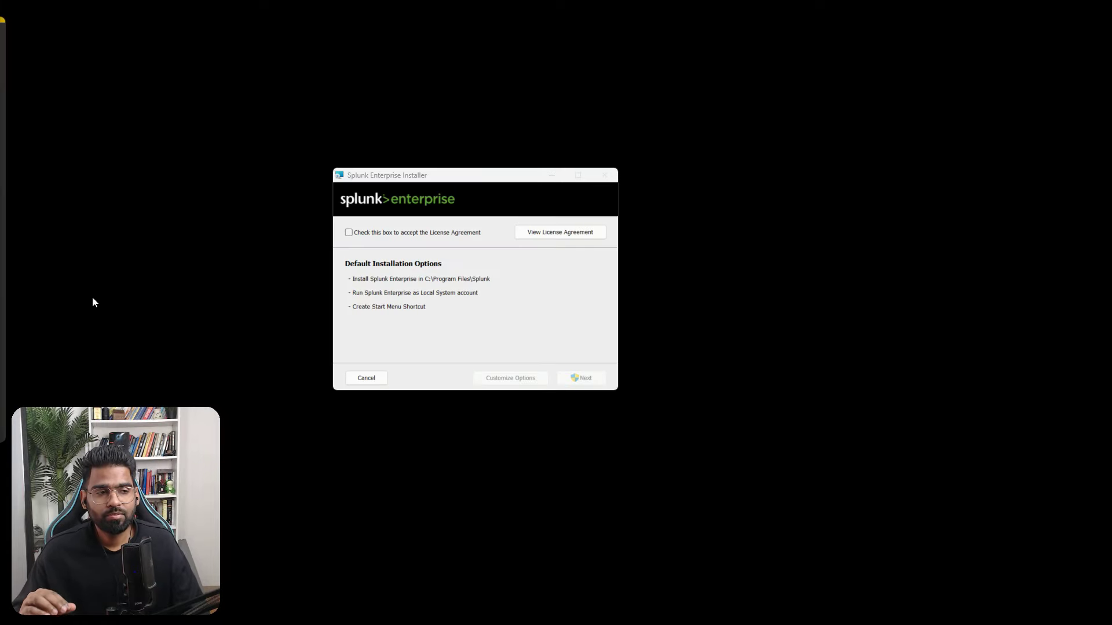
Install Splunk Enterprise with the default options, accepting the License Agreement and creating the administrator account's username and password
click(350, 234)
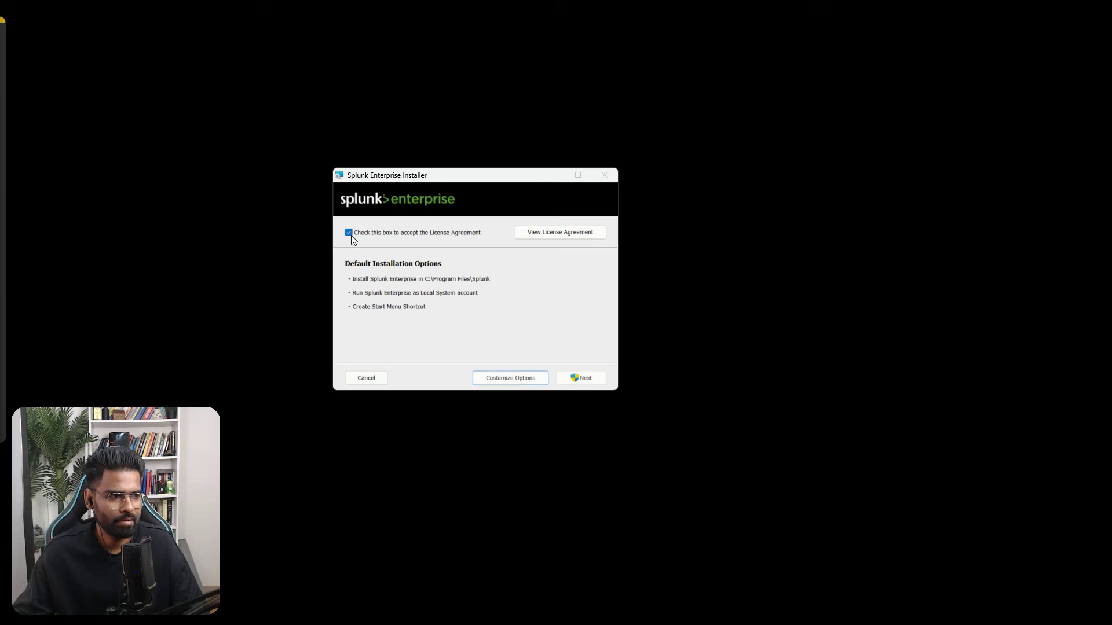
click(585, 378)
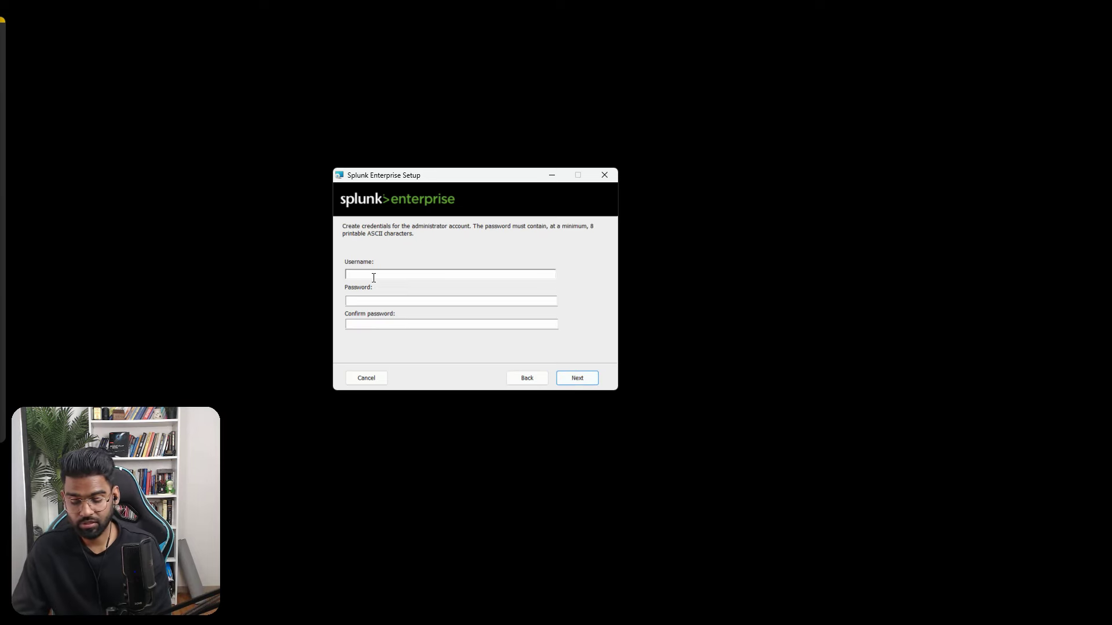
text(rajneesh)
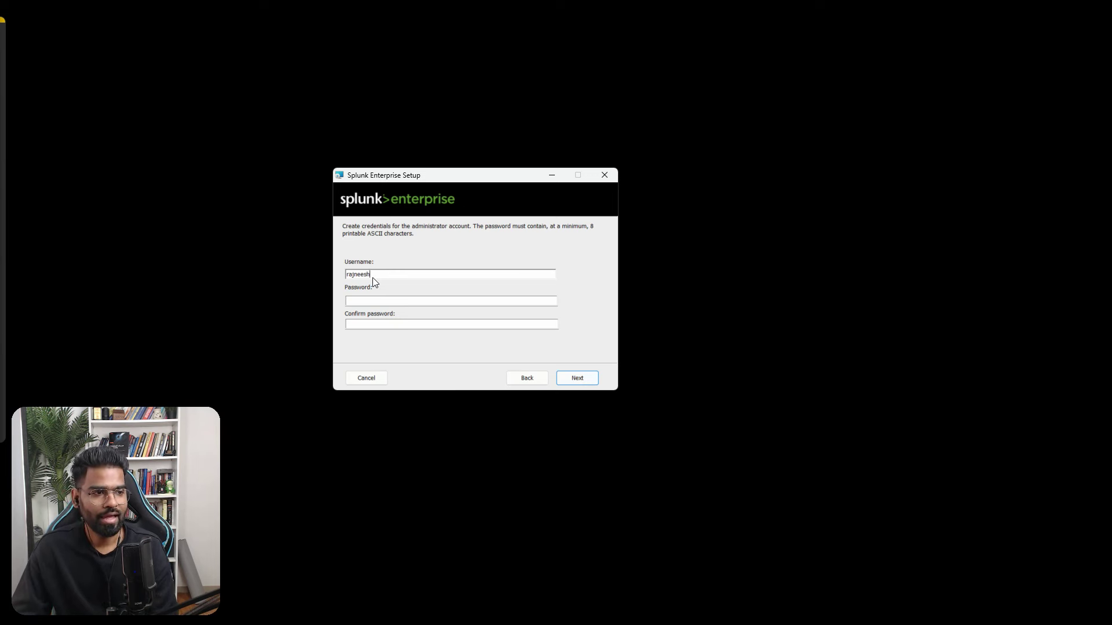
key(Tab)
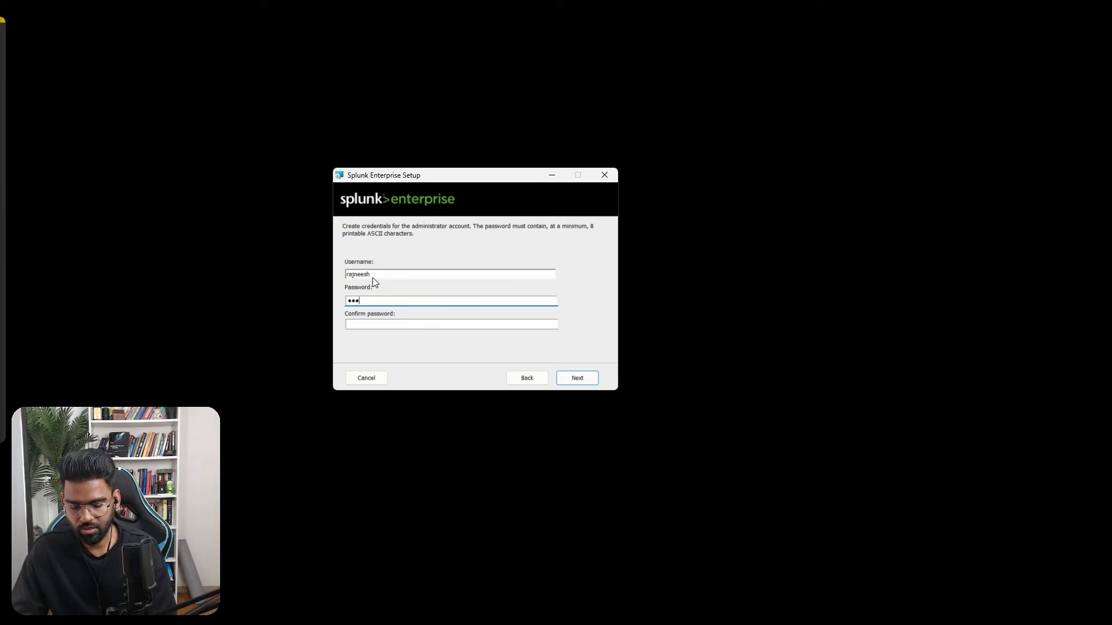
text(*)
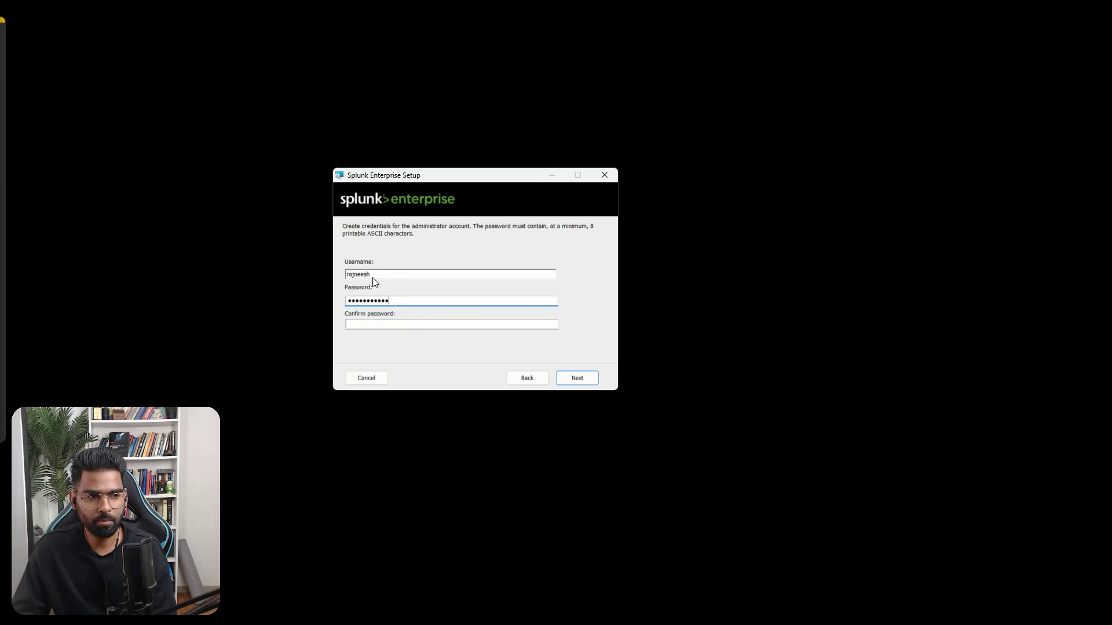
key(Tab)
text(***********)
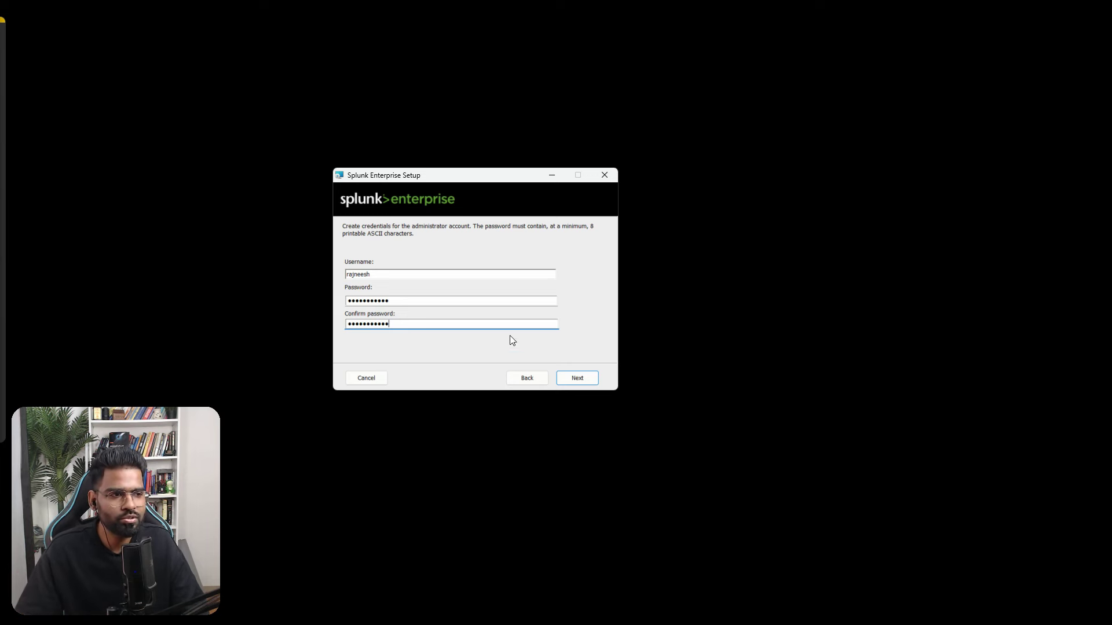
click(576, 378)
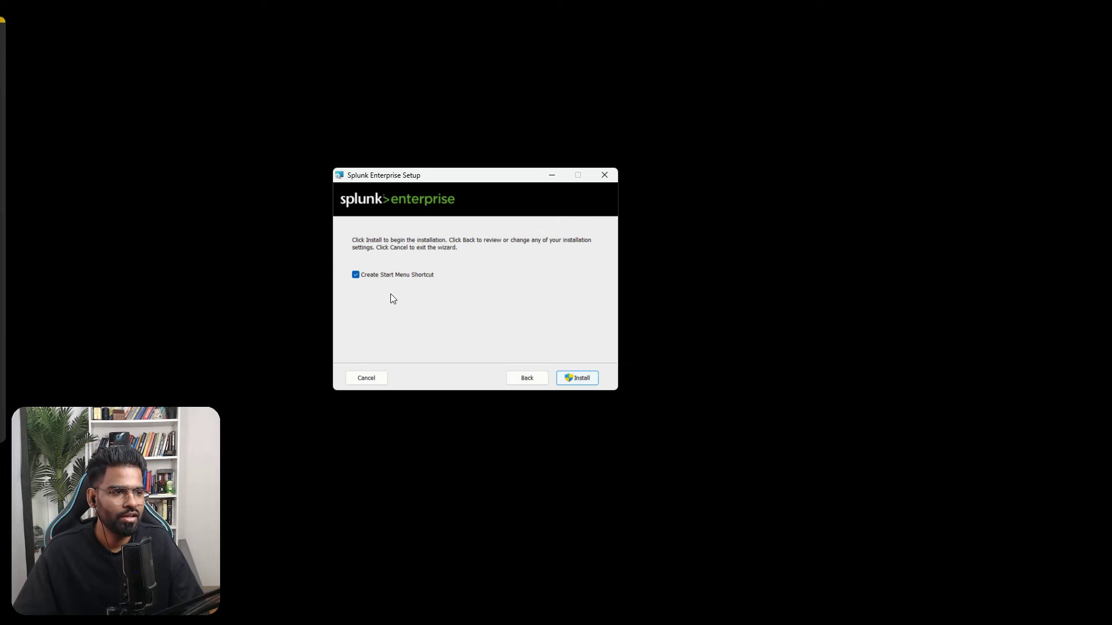
click(576, 378)
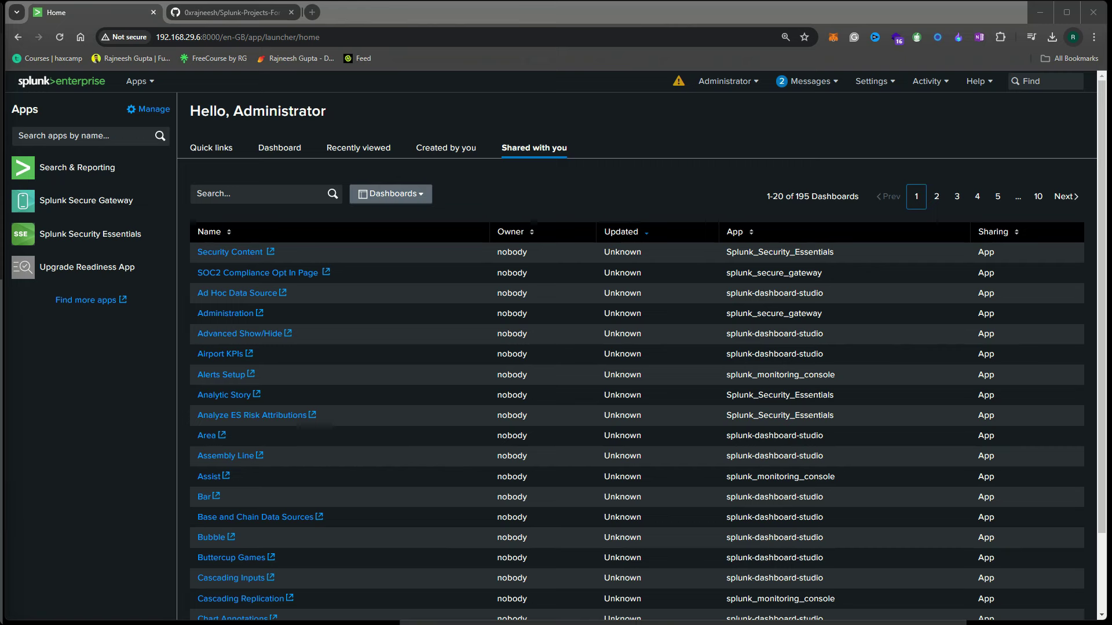
Open the browser for more apps and filter it by Security, Fraud & Compliance, Investigative, Network Access Control, Network Security, Sandbox, SIEM, Threat Intel and Vulnerability Scanner
click(139, 82)
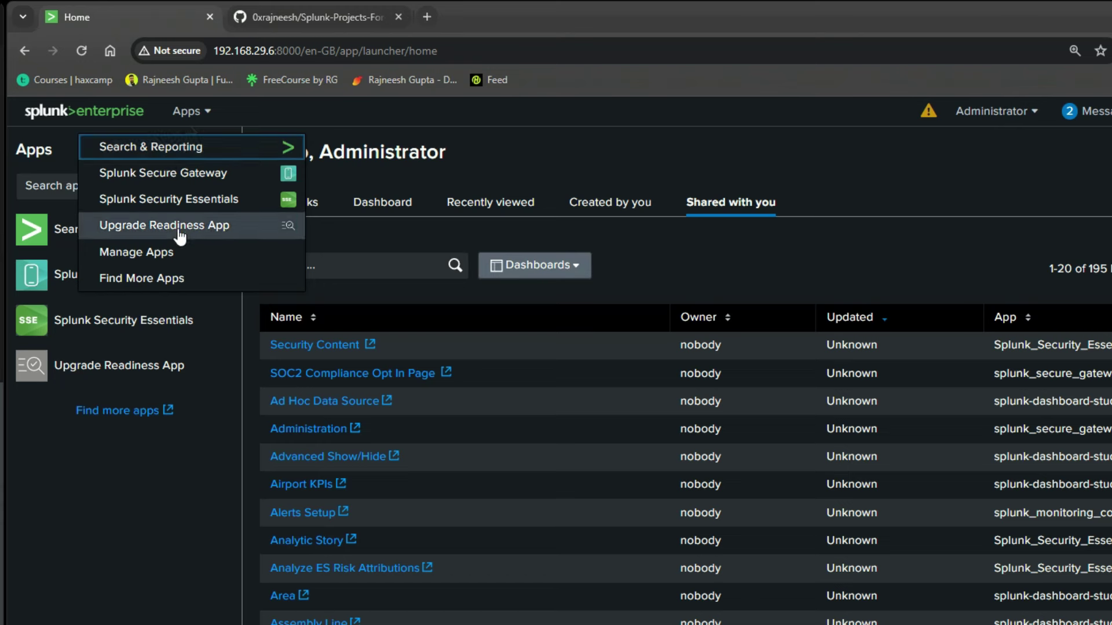
click(172, 278)
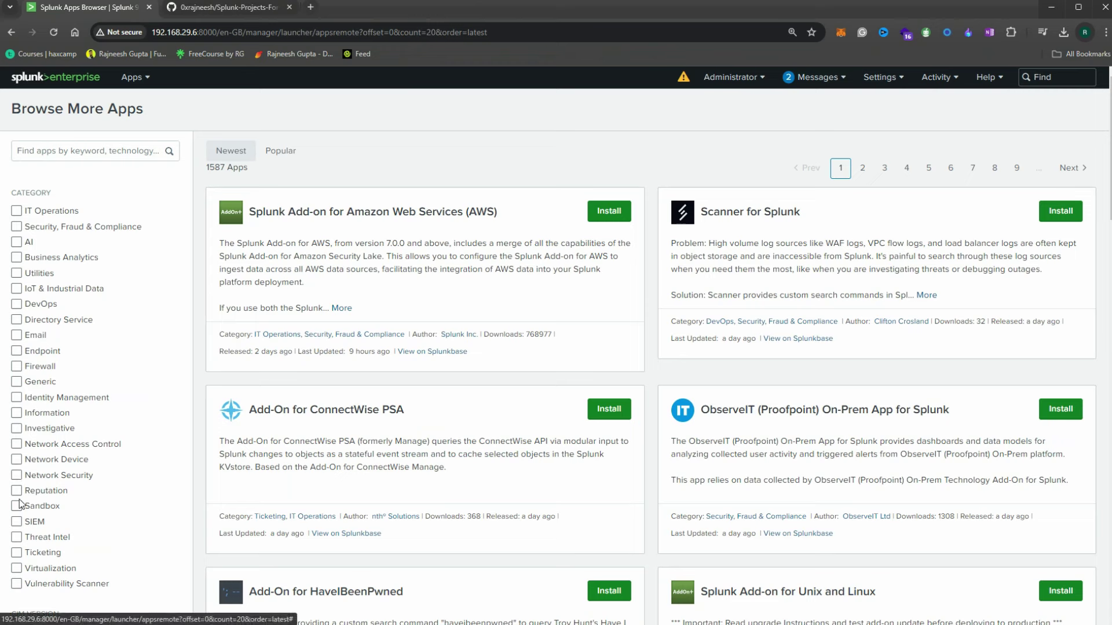
click(16, 476)
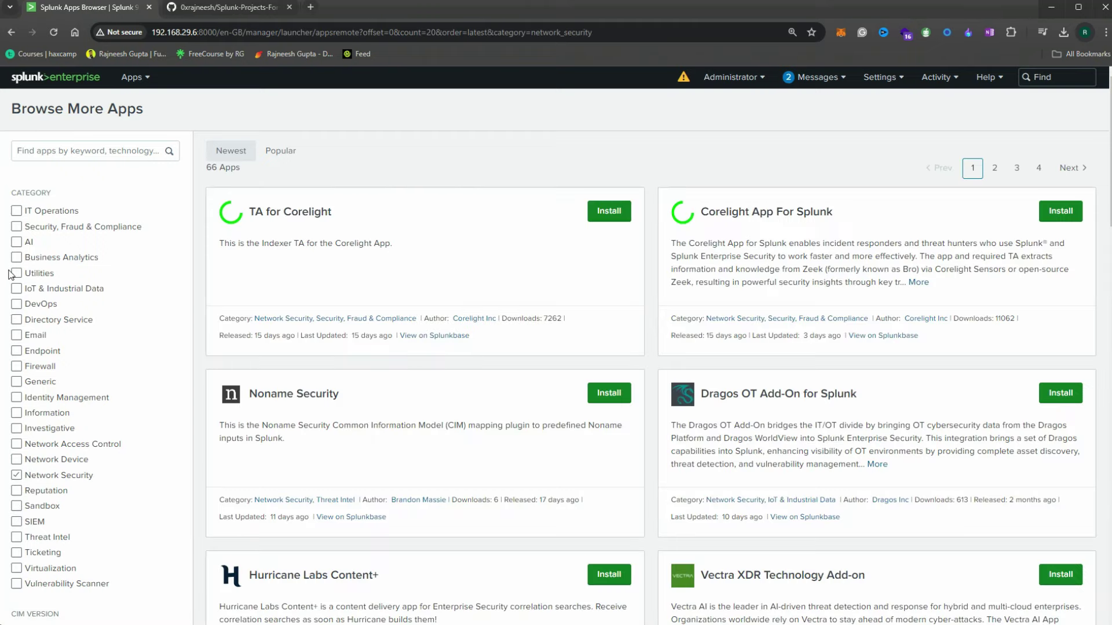
click(19, 230)
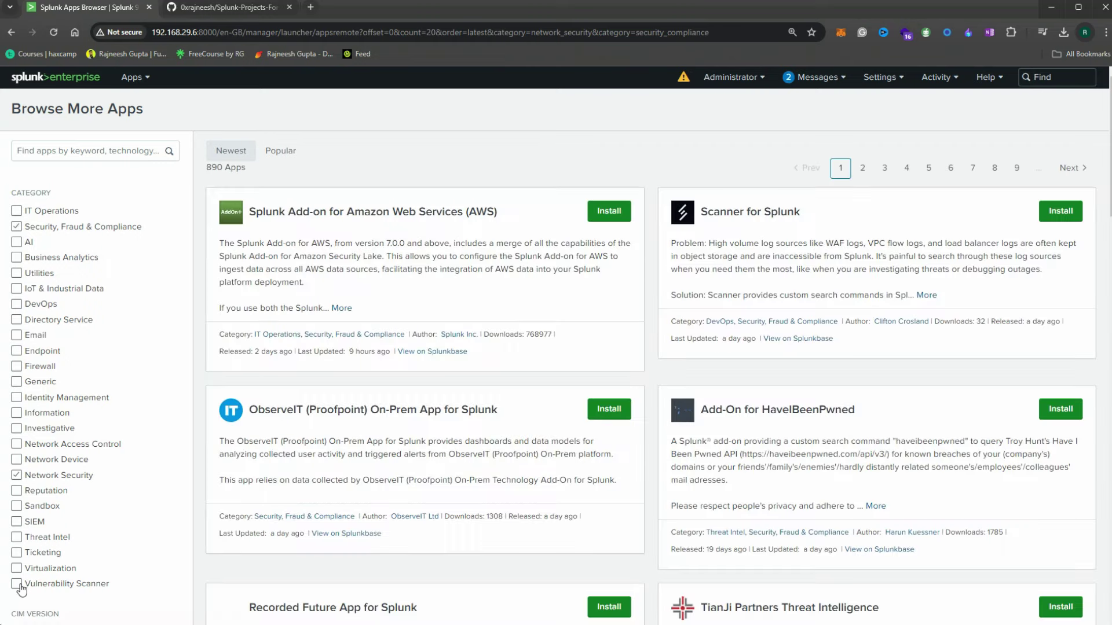
click(17, 585)
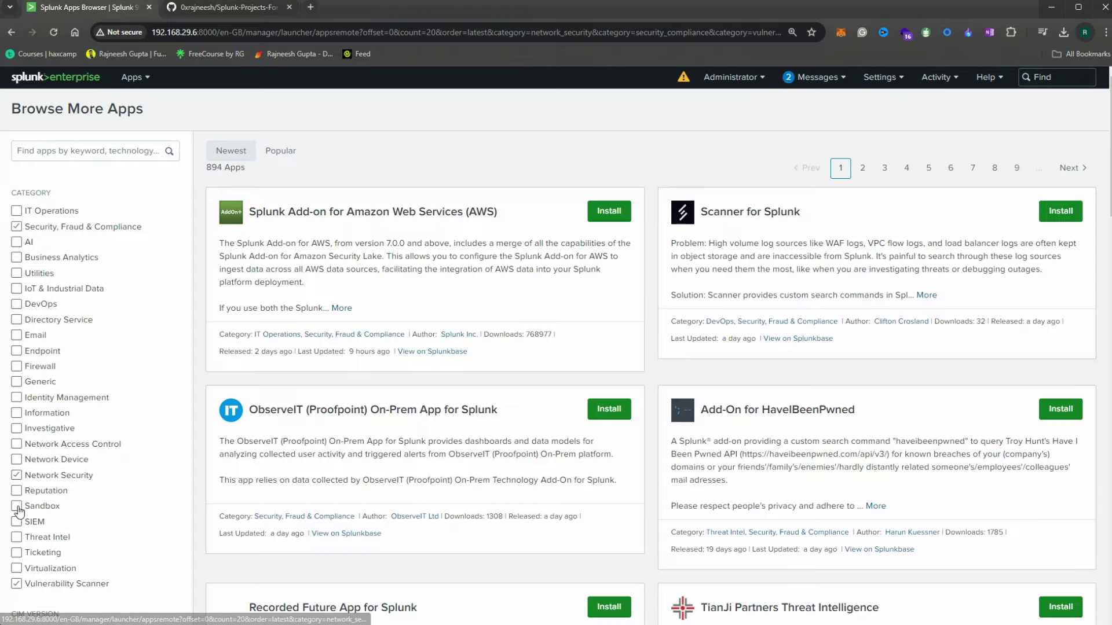
click(17, 507)
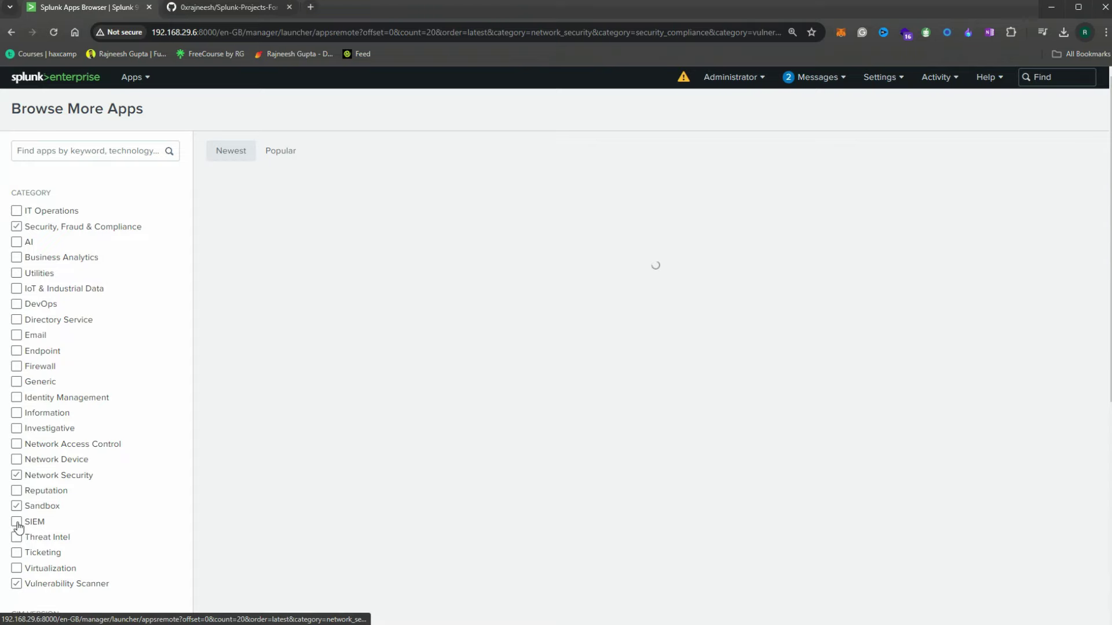
click(17, 522)
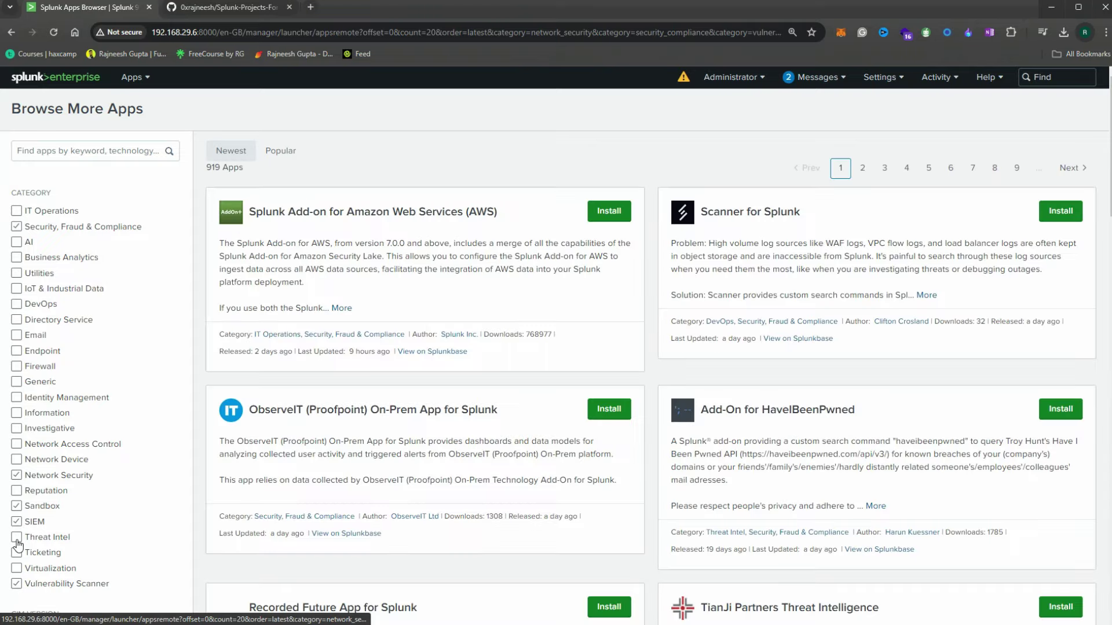
click(18, 538)
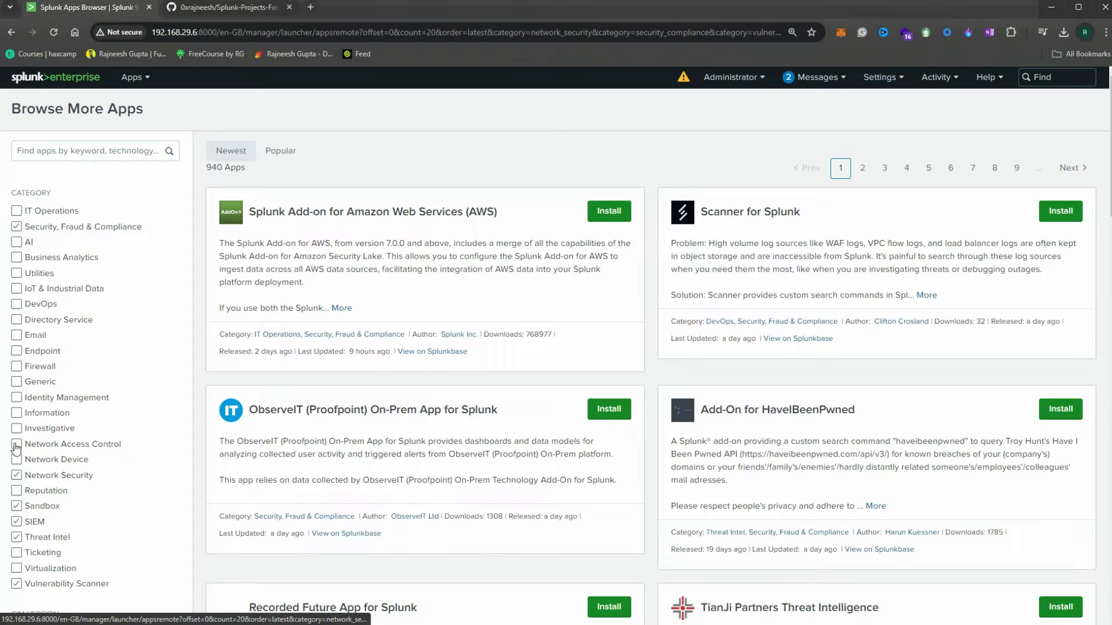
click(16, 446)
click(16, 429)
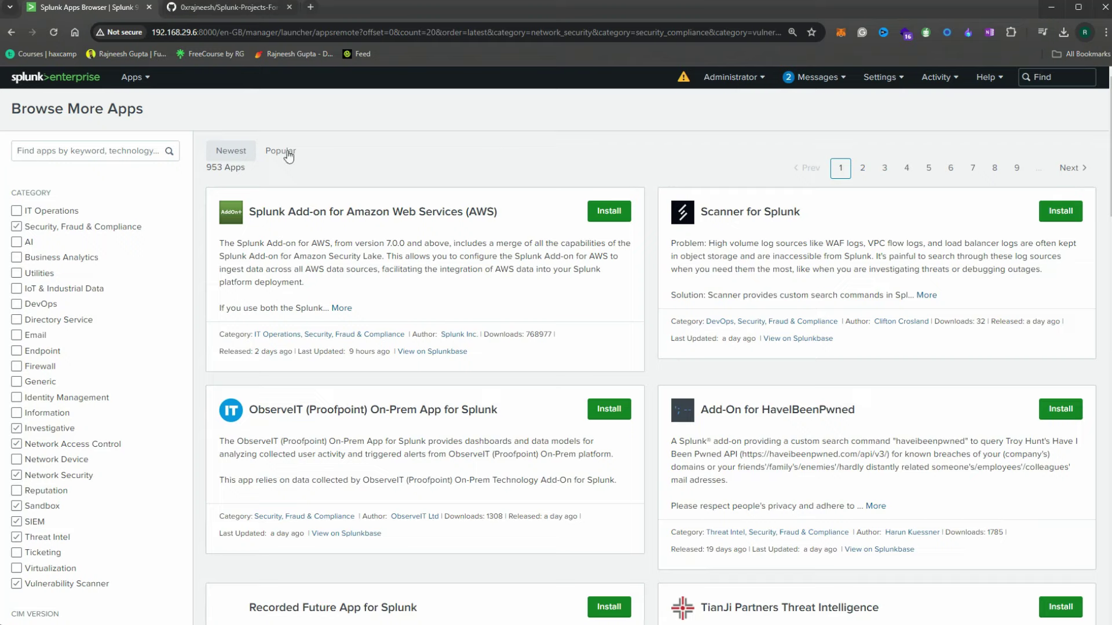
scroll(384, 280, down, 3)
scroll(383, 280, up, 3)
Search the apps for "enterprise security" and open the Splunk Enterprise Security page on Splunkbase, accepting its cookie policy
click(86, 151)
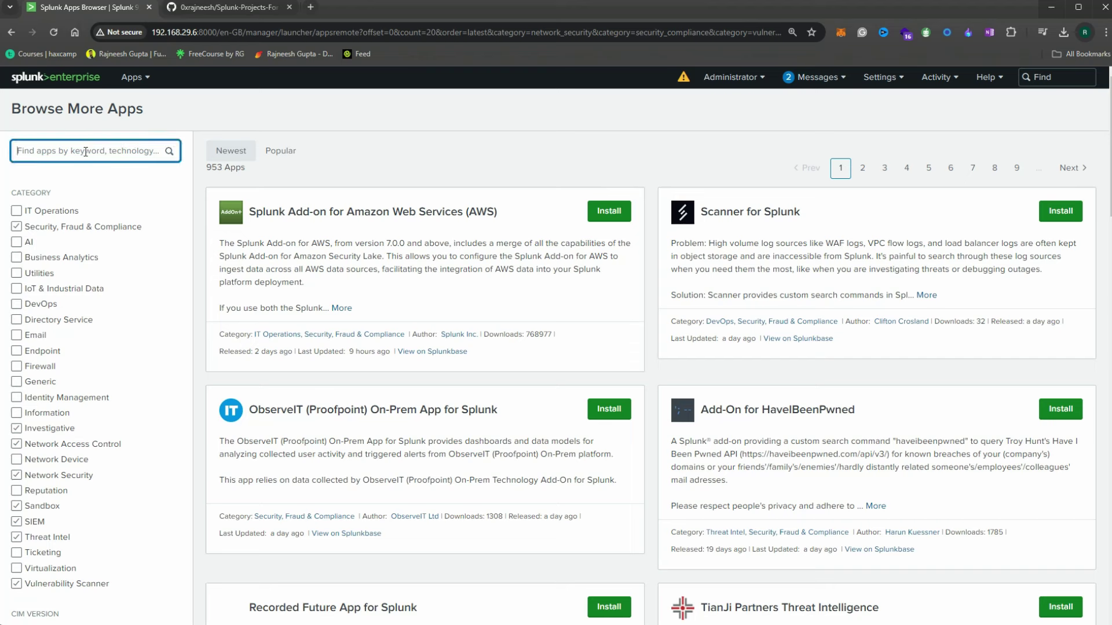
text(s)
key(BackSpace)
text(enterprise security)
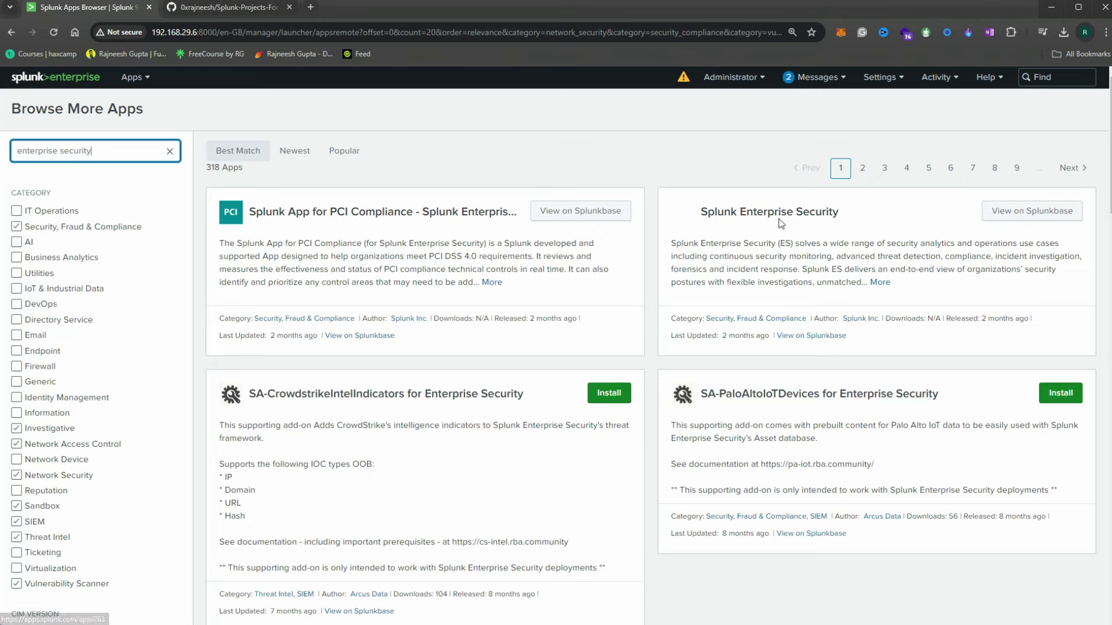
click(1010, 214)
click(221, 10)
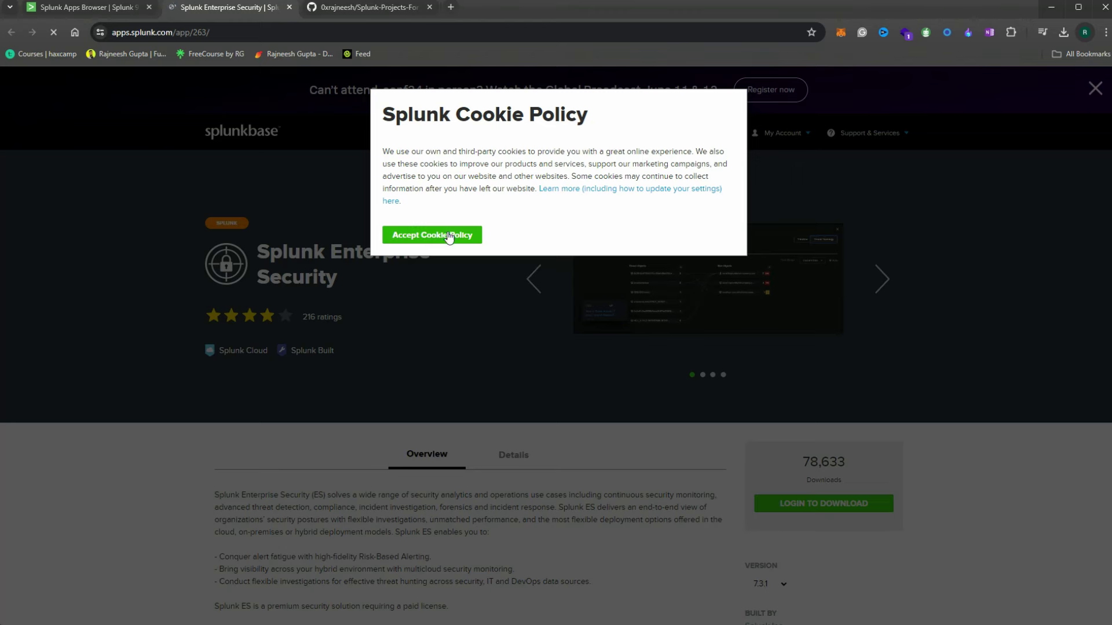
click(449, 235)
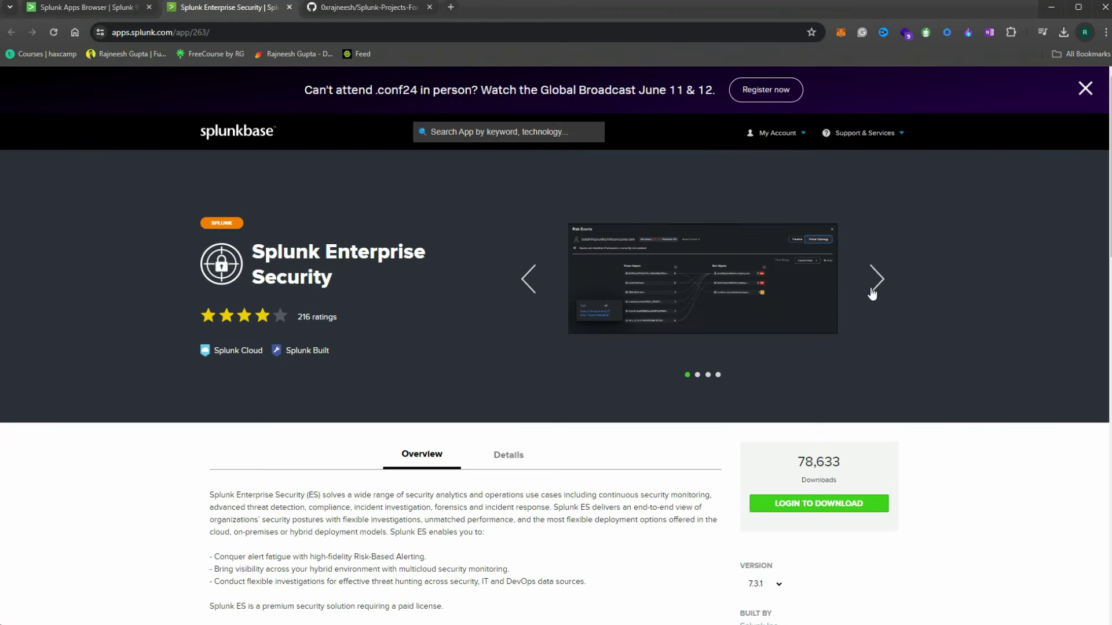
View the enlarged product screenshots of Splunk Enterprise Security one after another and close the gallery
click(699, 282)
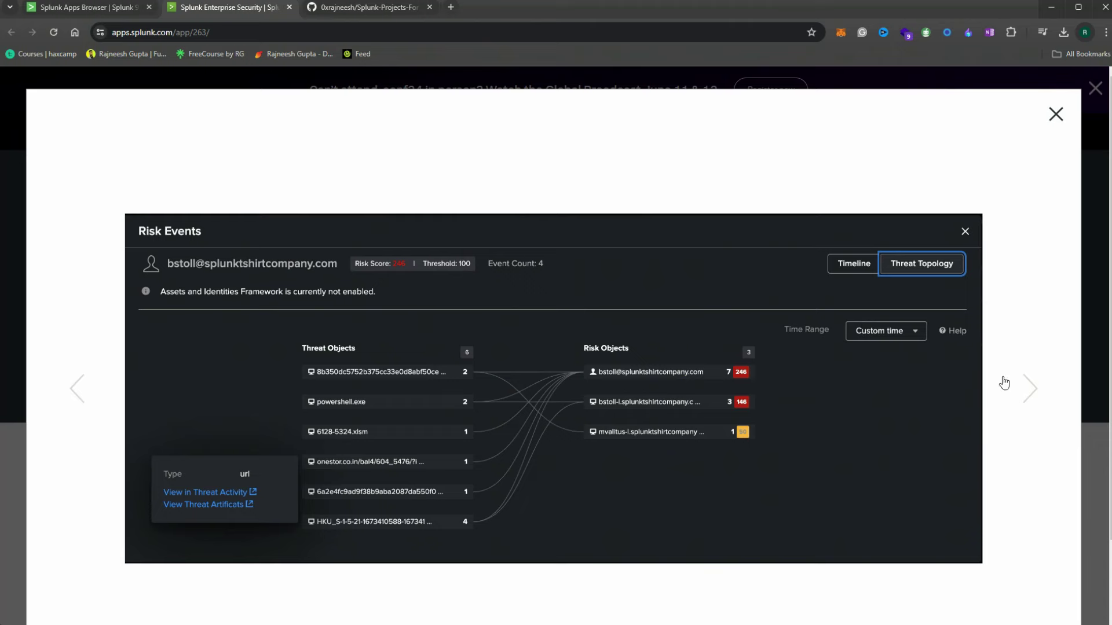
click(1028, 390)
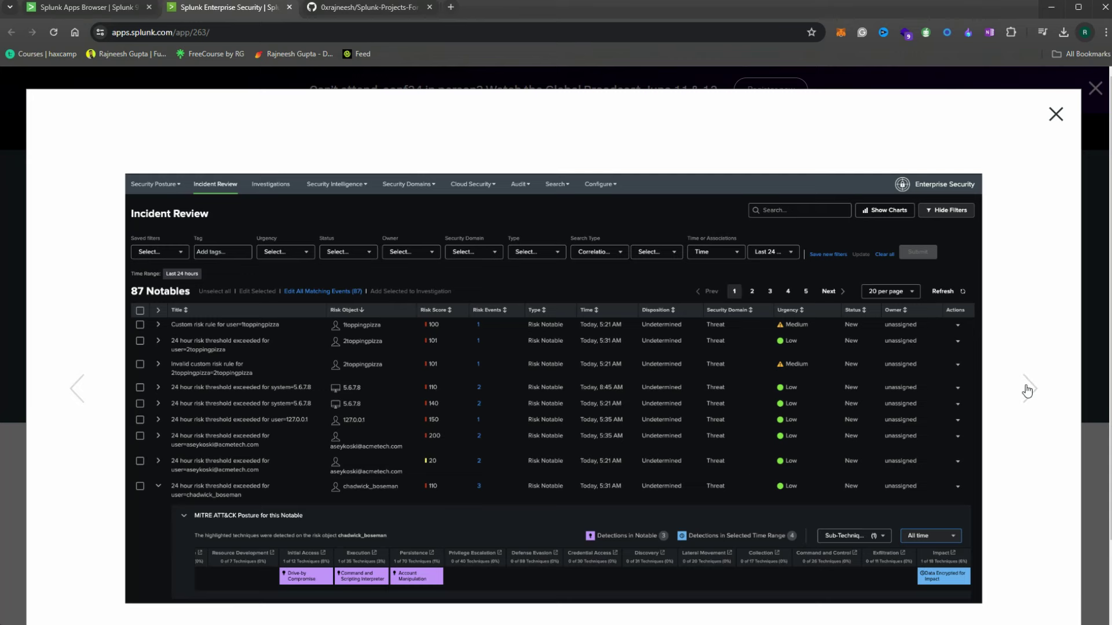
click(1028, 390)
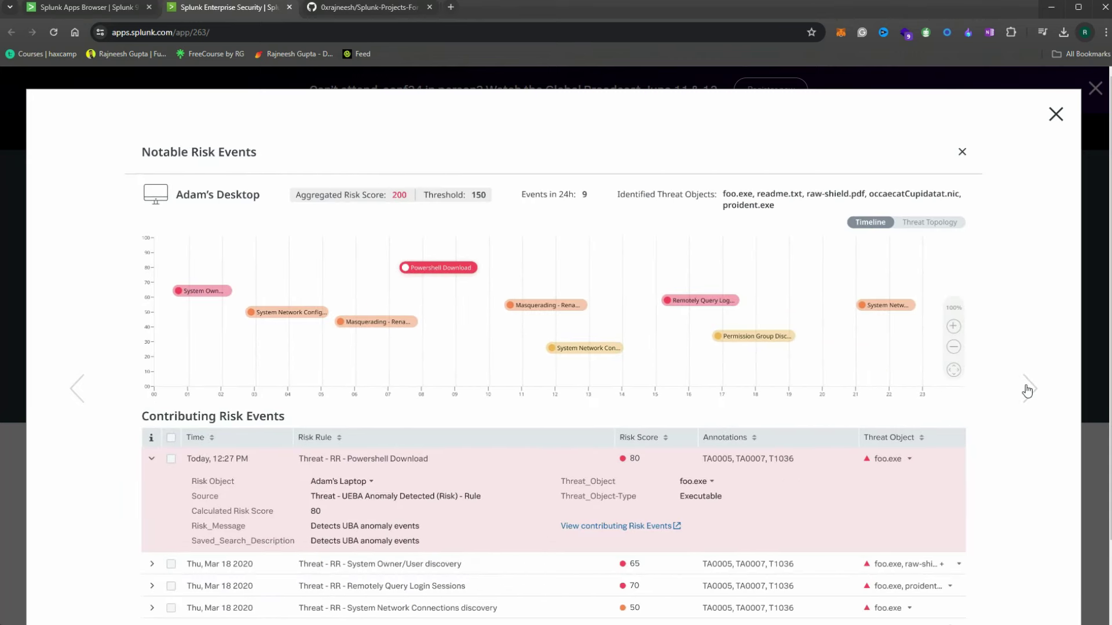
click(1027, 389)
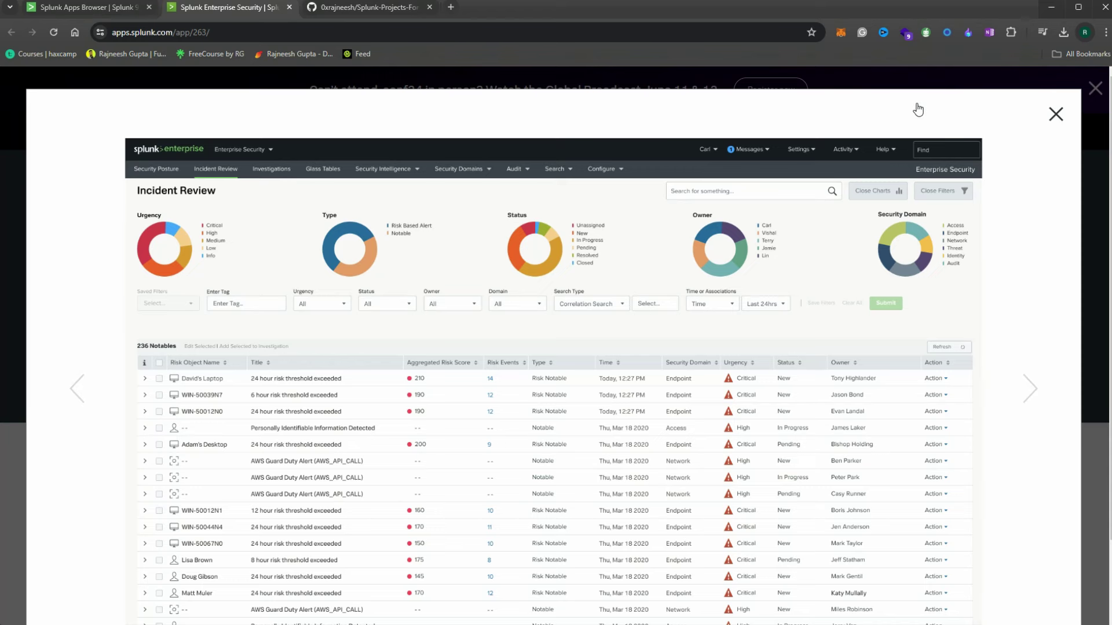
click(1056, 114)
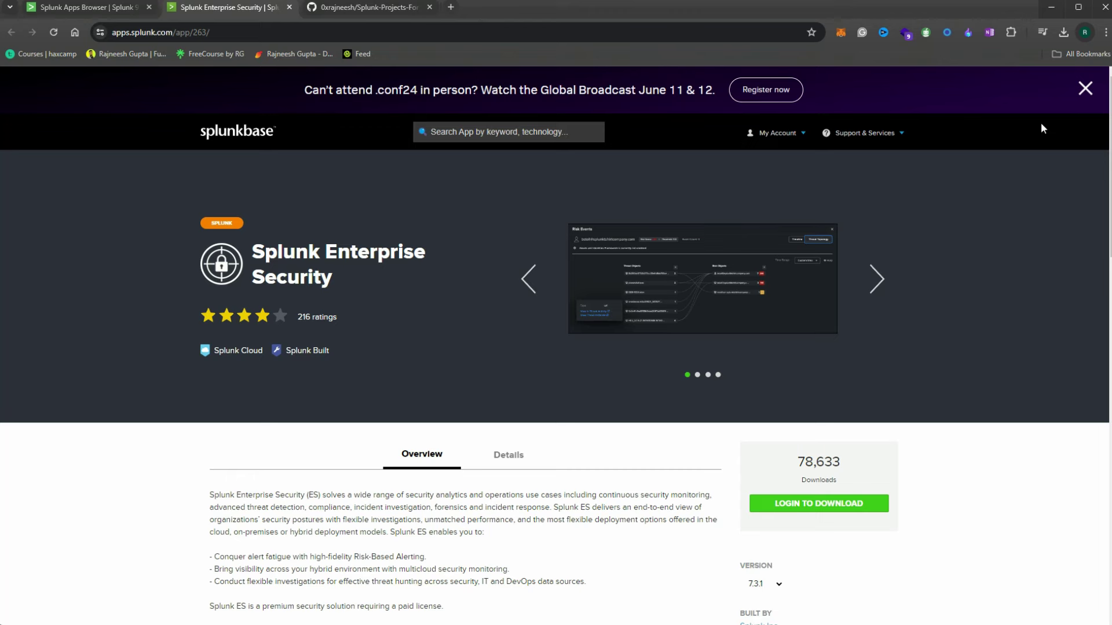
Return to the Splunk apps browser, search the apps for "security essential" and open the Splunk Security Essentials app
click(84, 7)
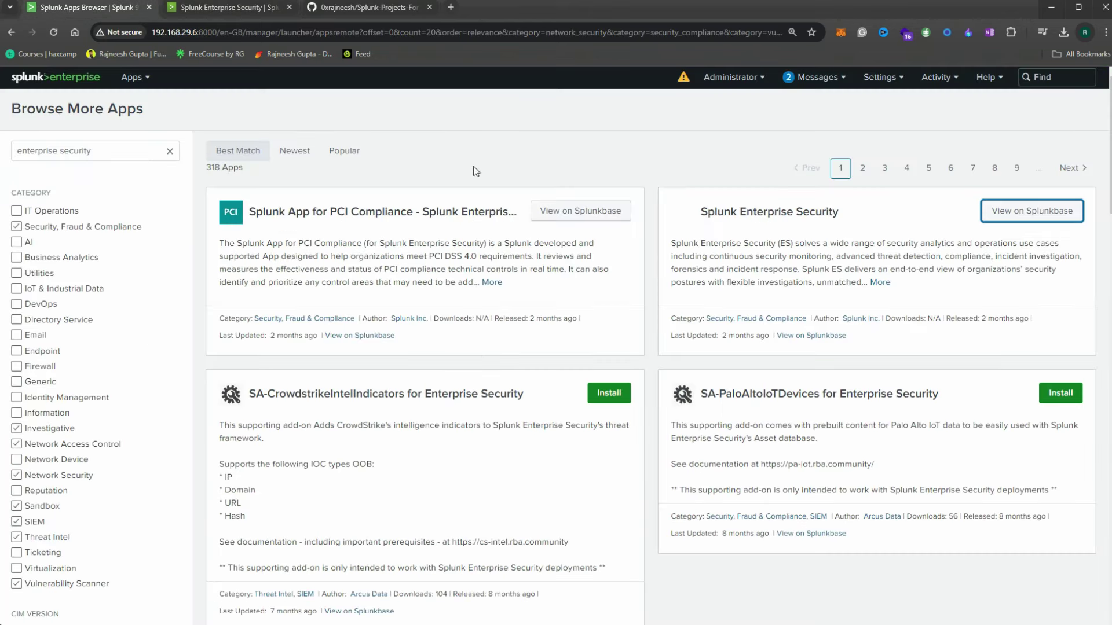
scroll(512, 278, down, 5)
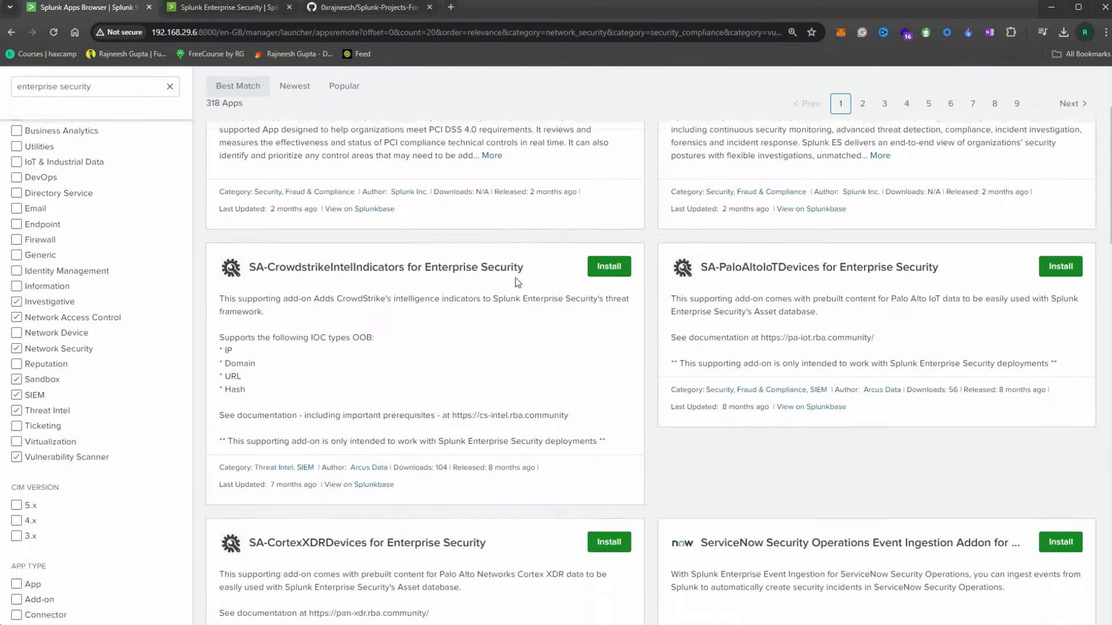
scroll(516, 278, up, 5)
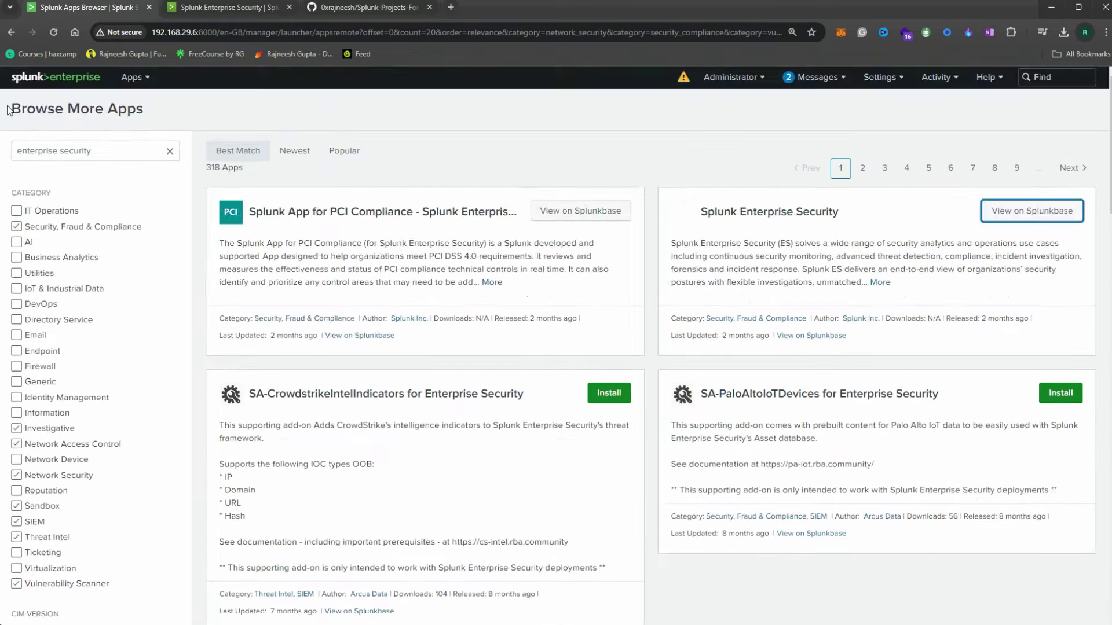
triple_click(66, 149)
text(securty e)
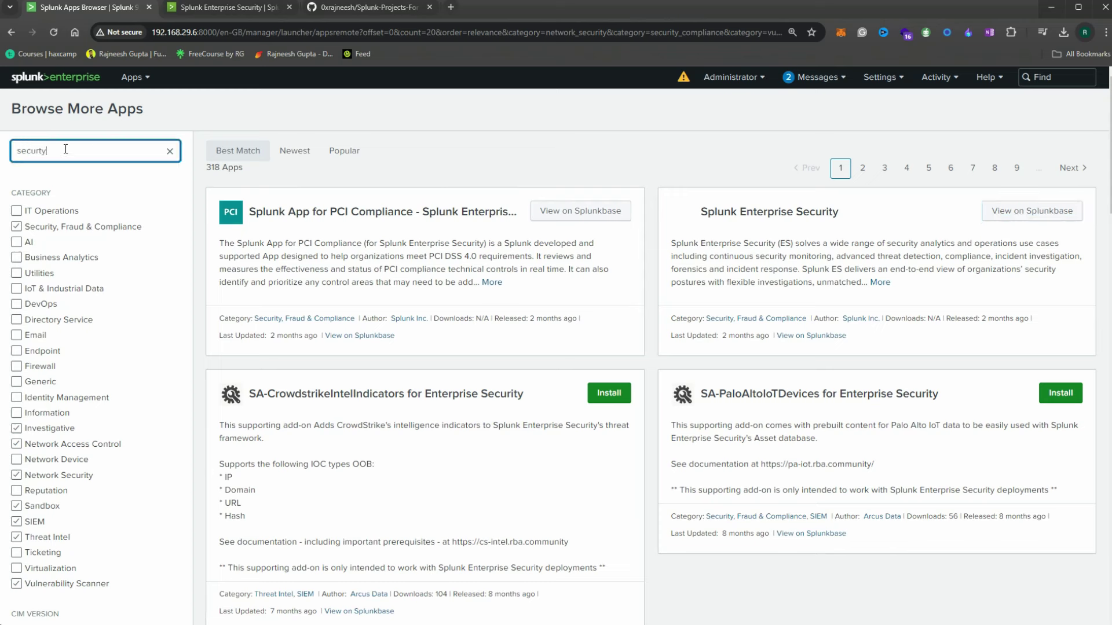
key(BackSpace)
key(BackSpace)
text(ity essential)
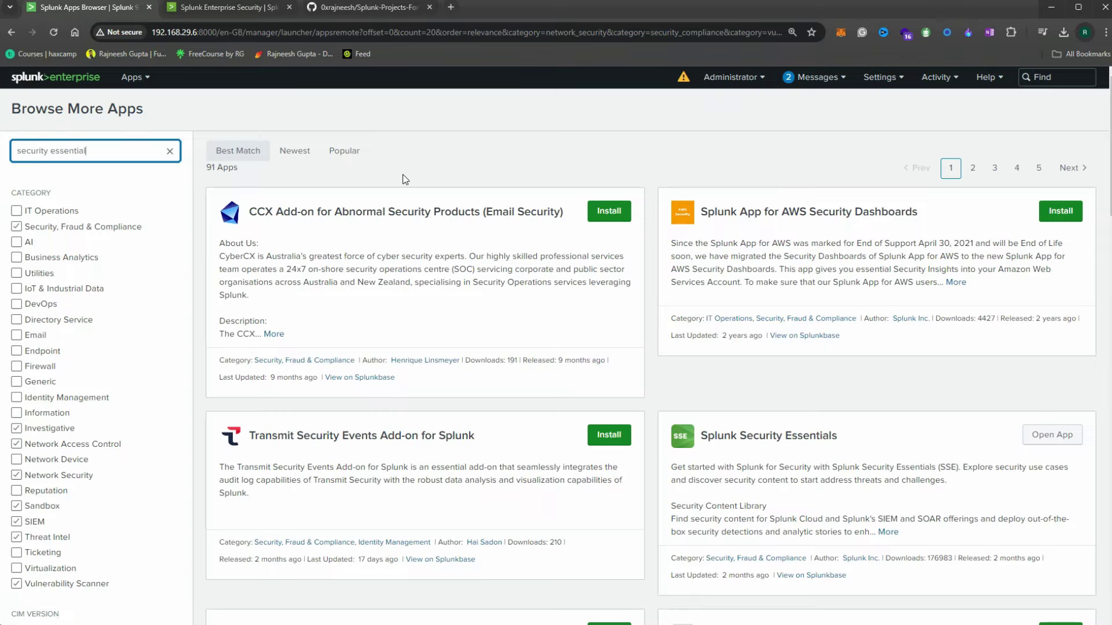
scroll(712, 307, down, 2)
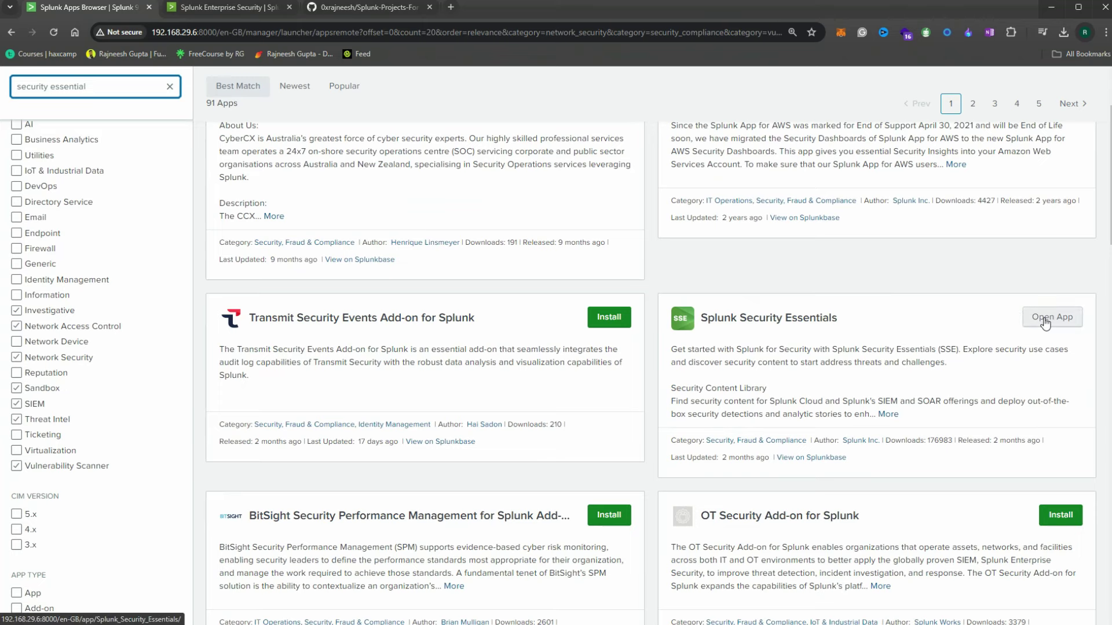
click(1045, 322)
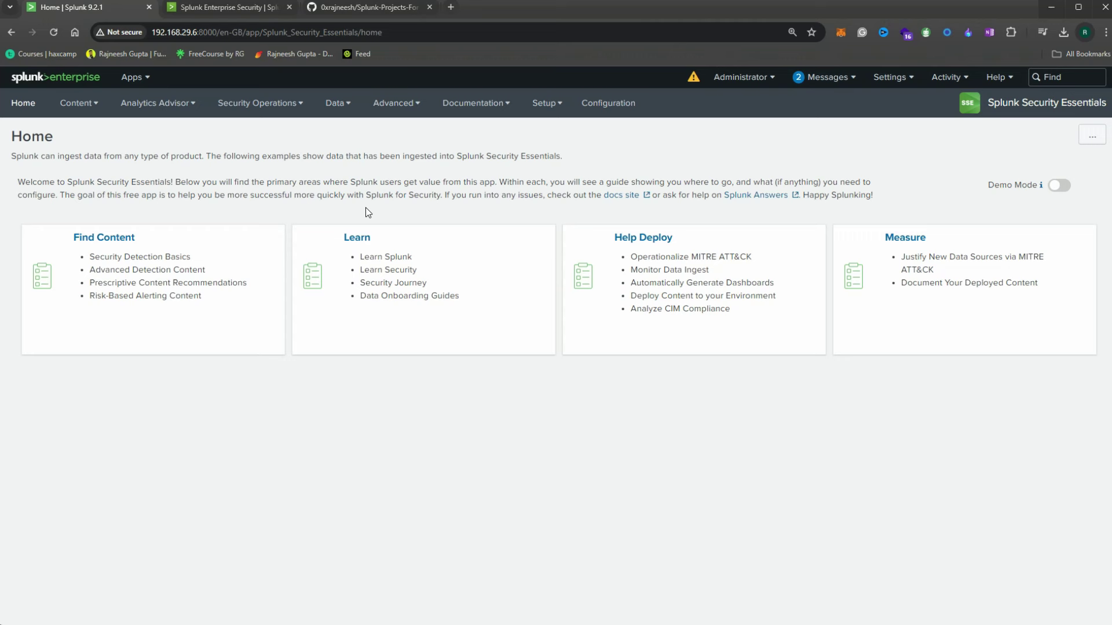
click(139, 77)
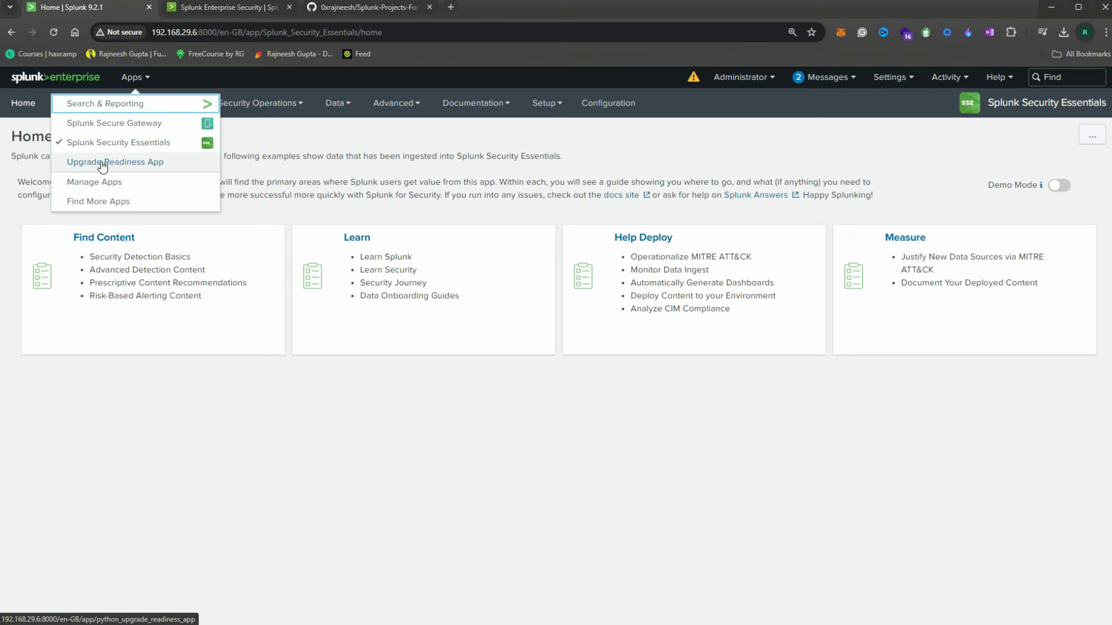
click(411, 182)
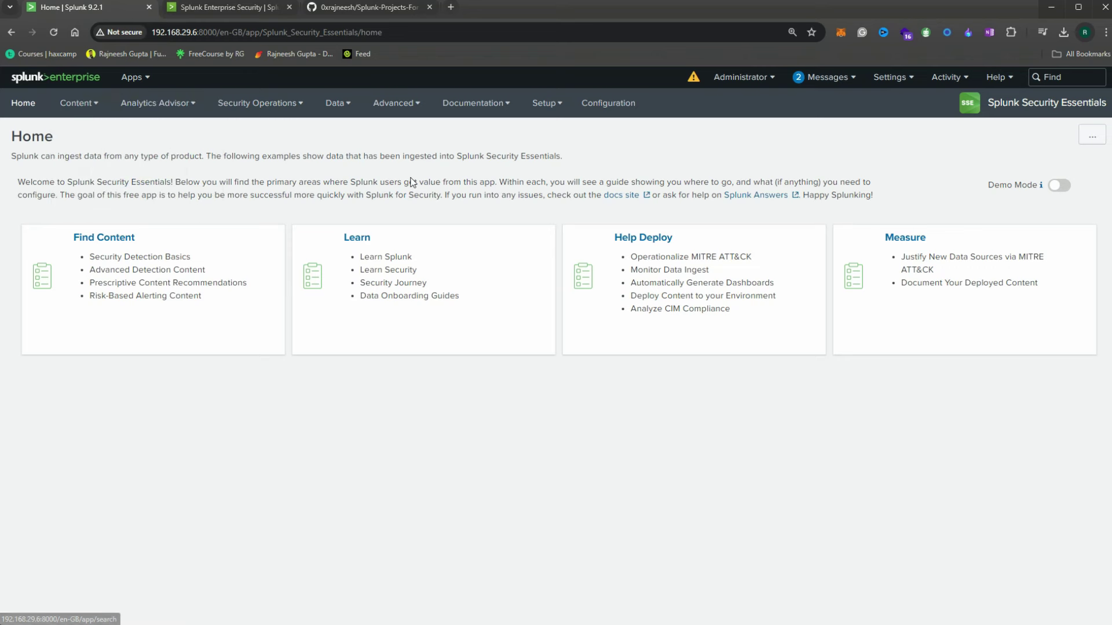
click(84, 107)
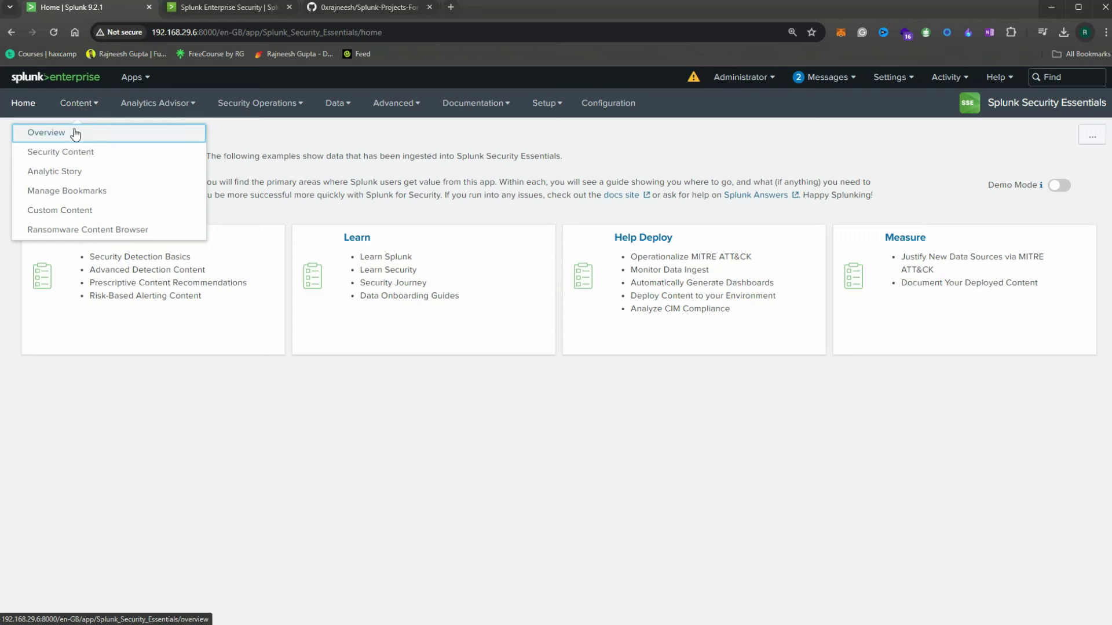
click(151, 115)
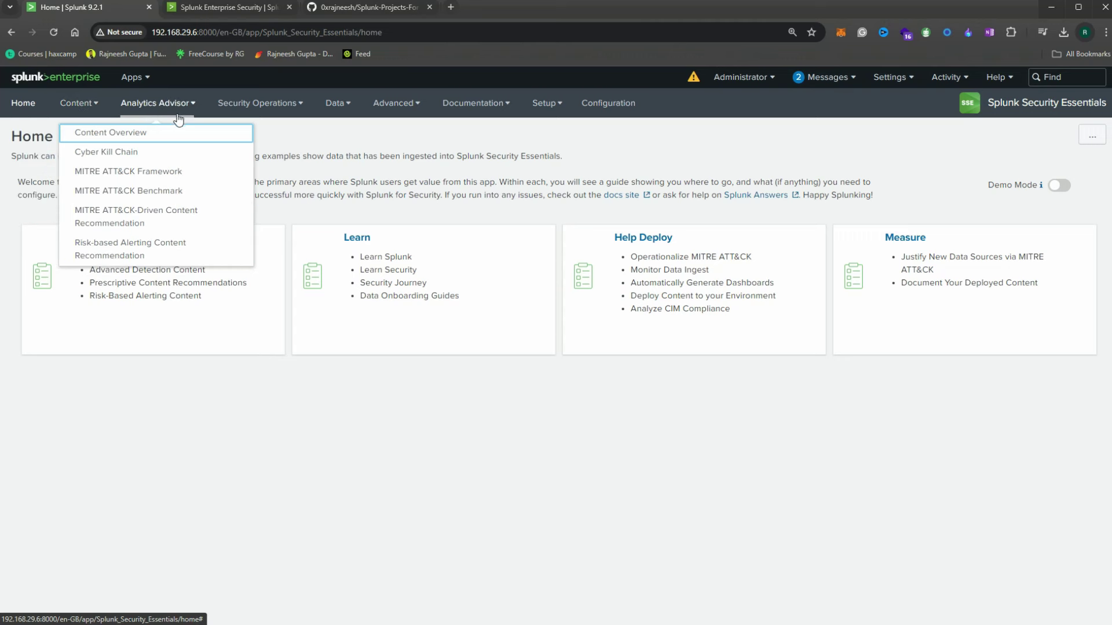
click(257, 103)
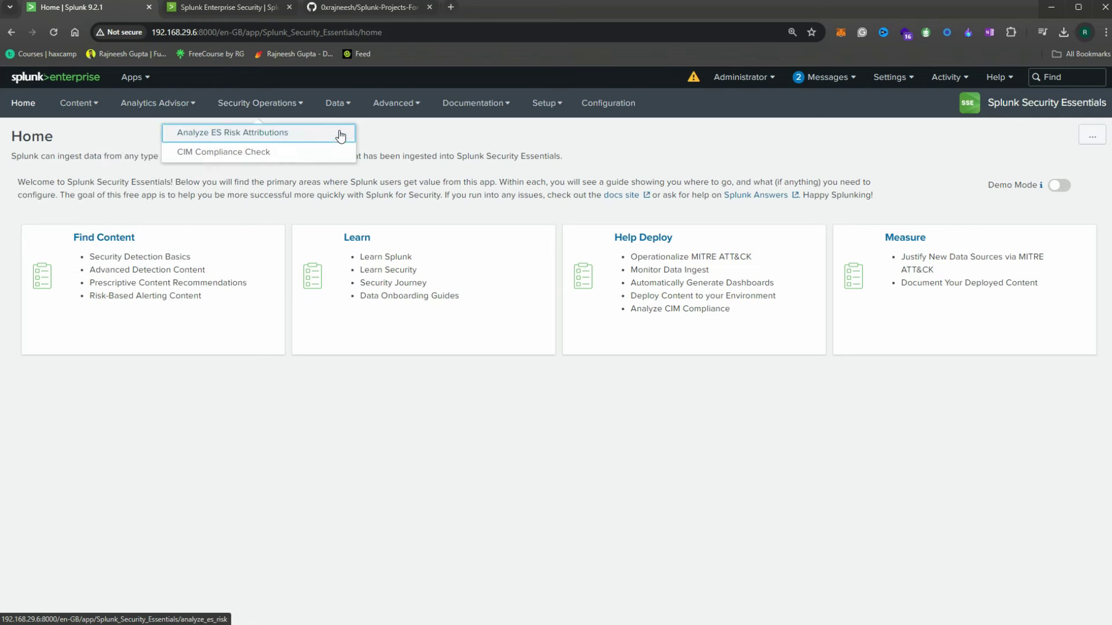
click(342, 104)
Open the Security Content page of Splunk Security Essentials and look through its Level 1 foundational detections
click(81, 104)
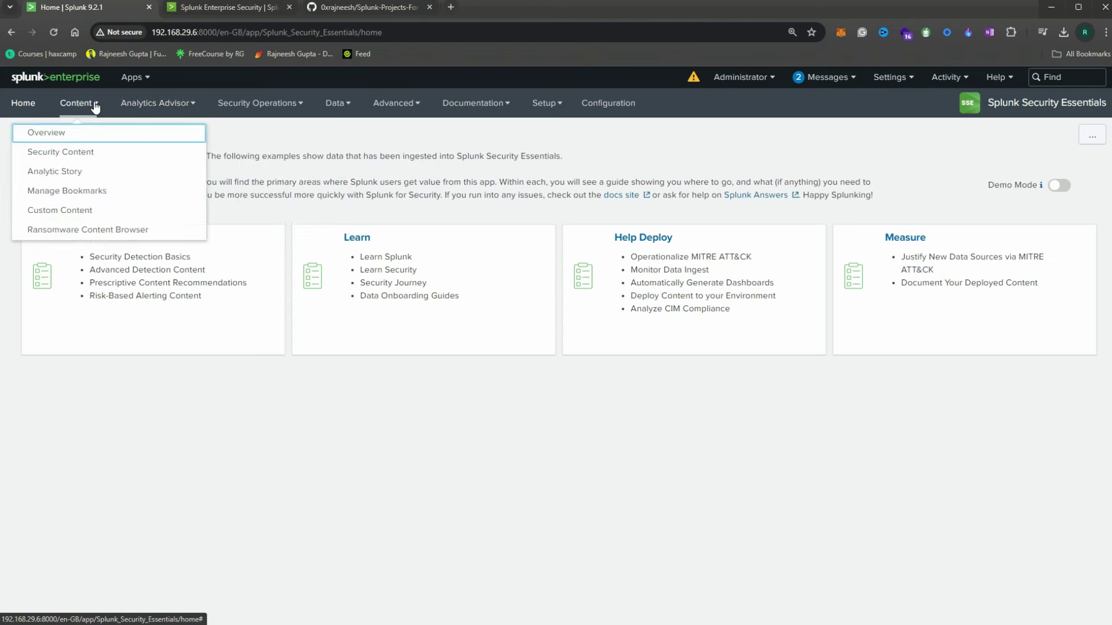
click(84, 151)
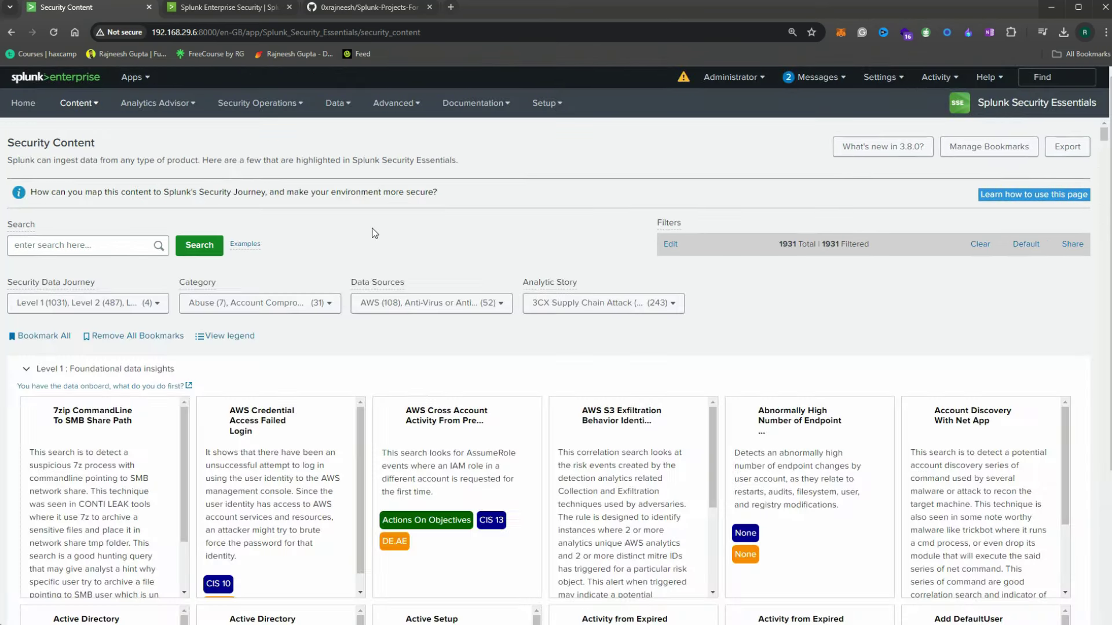
scroll(346, 297, down, 3)
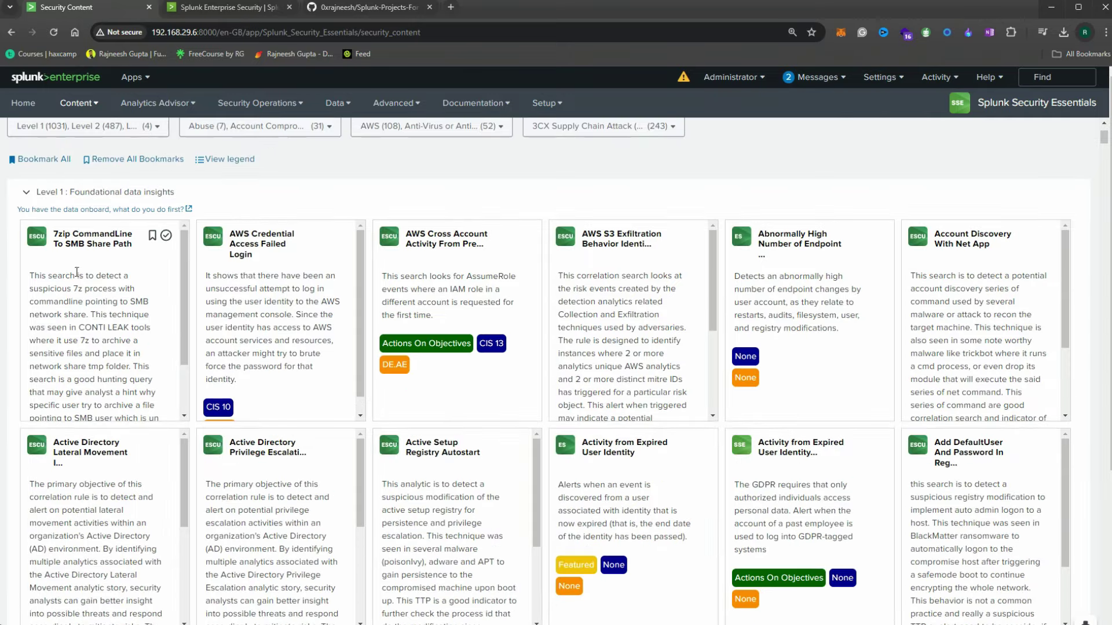
scroll(436, 283, up, 2)
scroll(984, 440, down, 2)
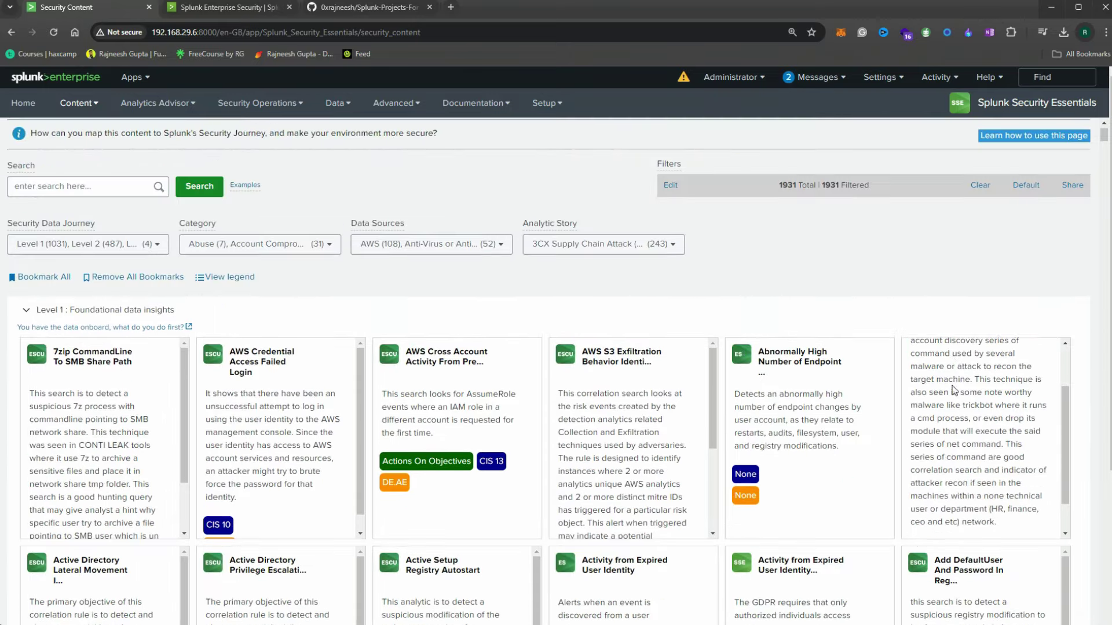
scroll(694, 425, down, 4)
scroll(693, 425, down, 5)
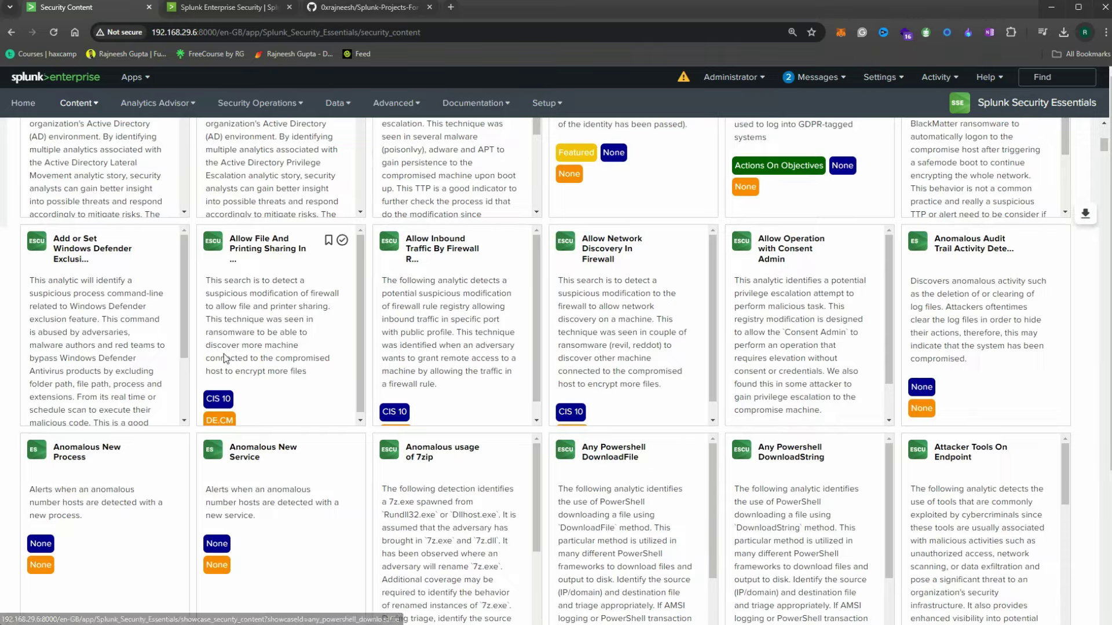
scroll(223, 353, up, 10)
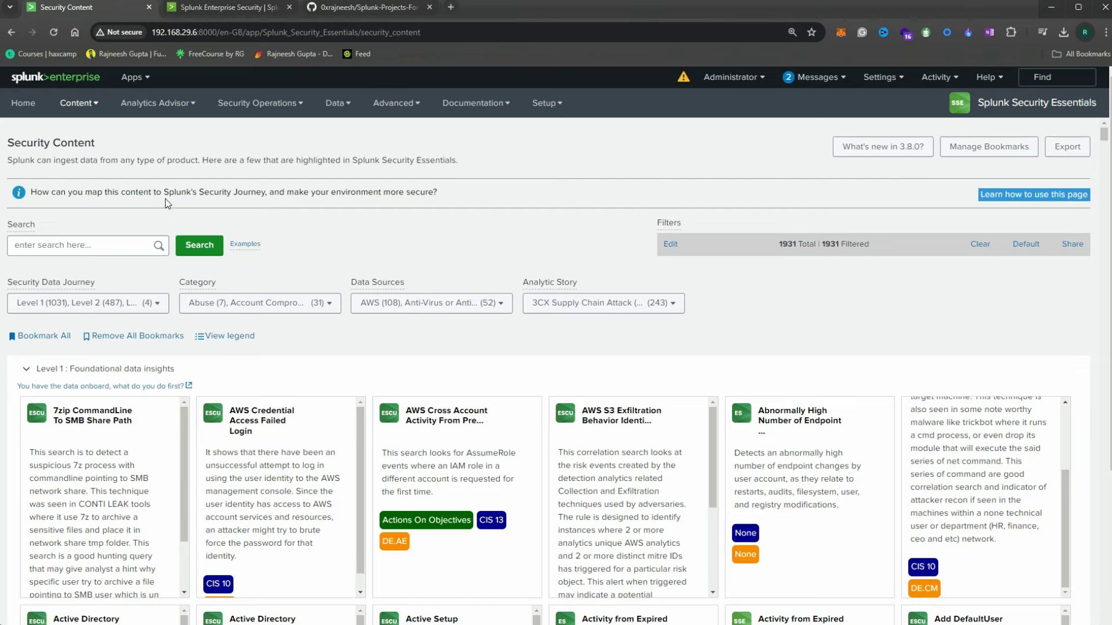
Switch to the Search & Reporting app and open the Add Data page
click(130, 77)
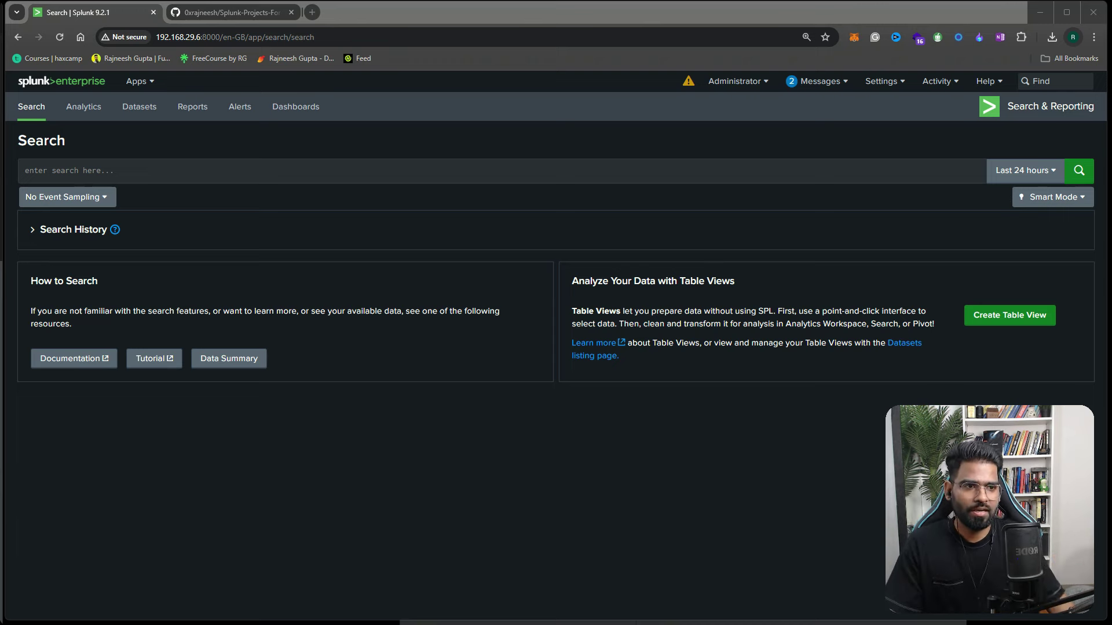
click(891, 84)
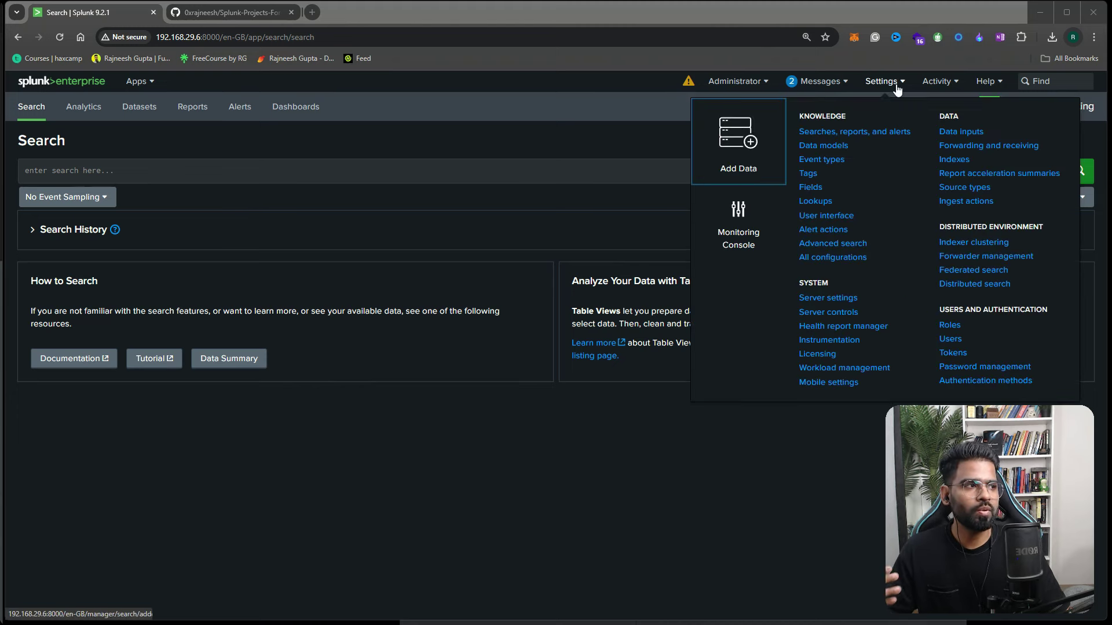
click(753, 152)
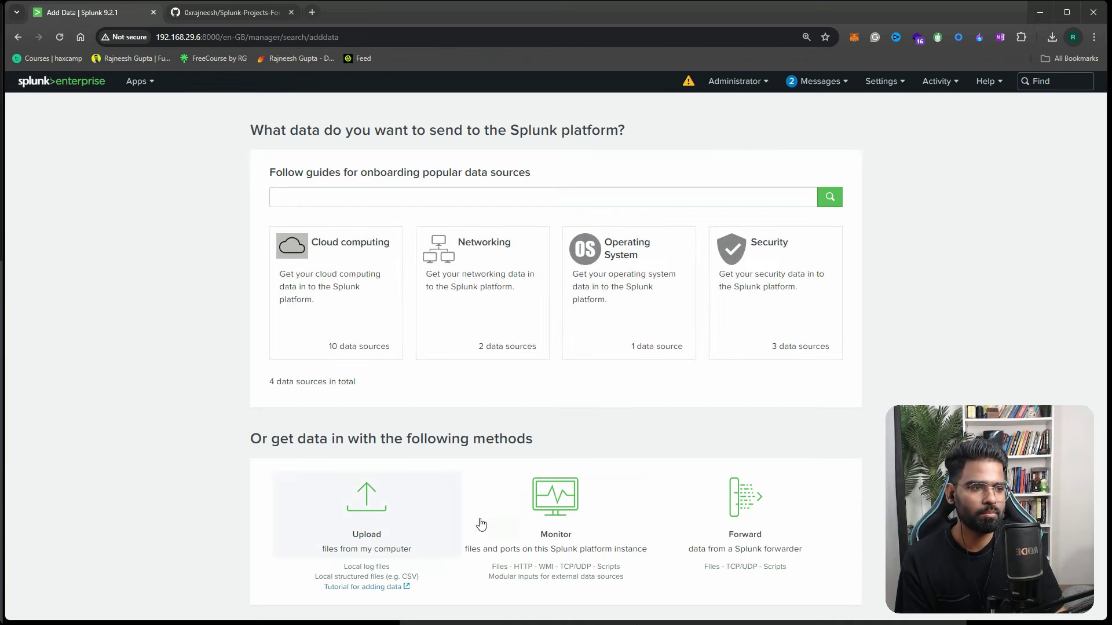
click(884, 82)
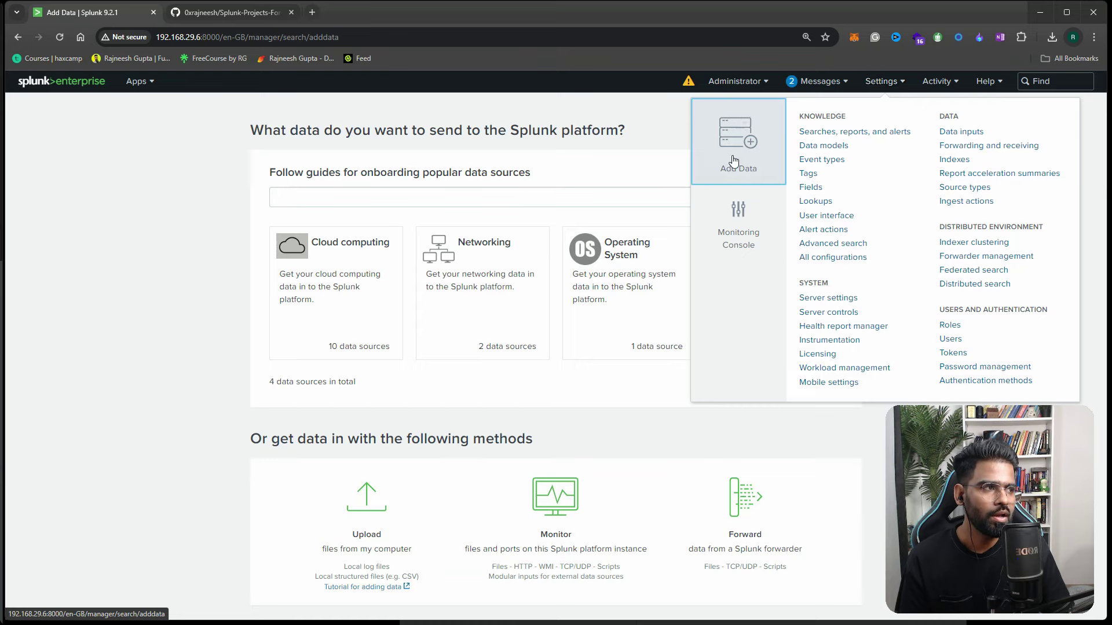
click(37, 330)
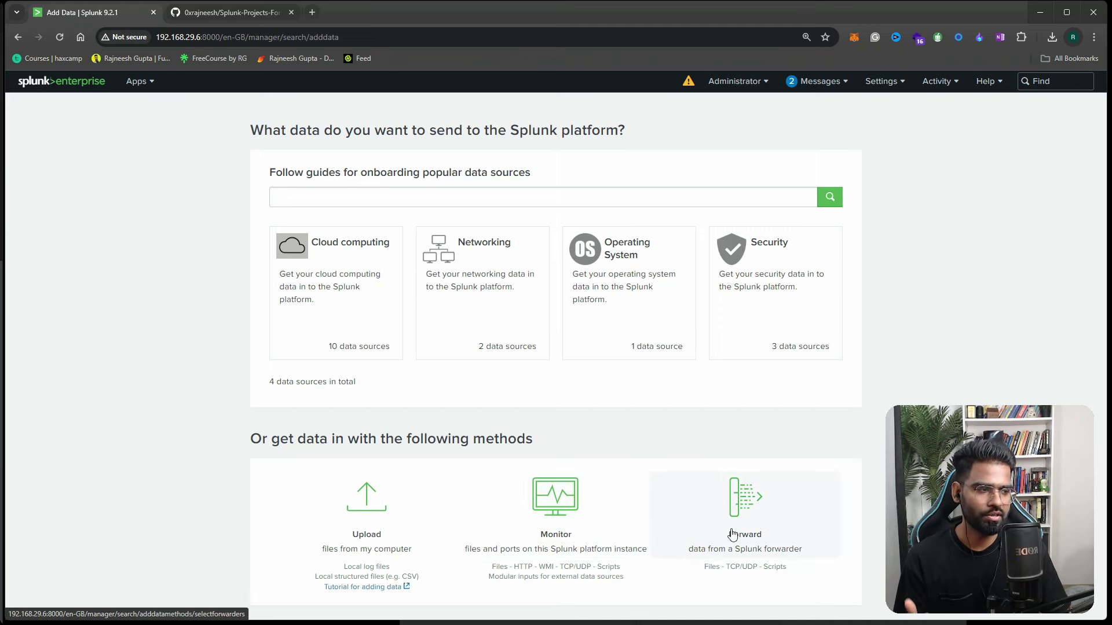
Upload the file dhcp.log.gz from the computer as the data source and proceed to setting its source type
click(364, 512)
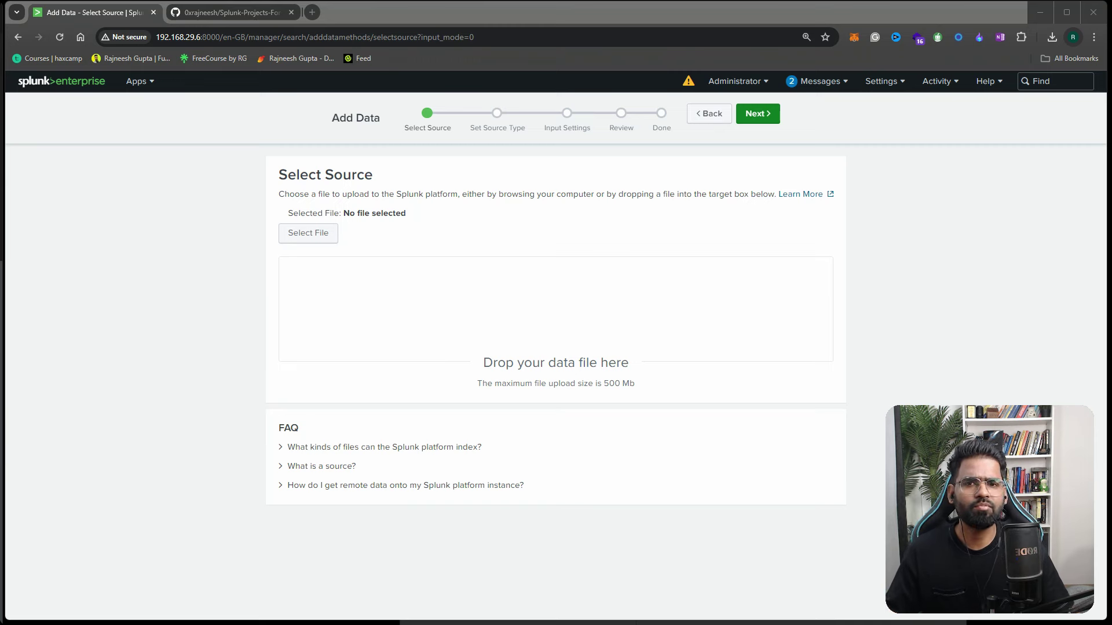
drag(1, 168, 573, 333)
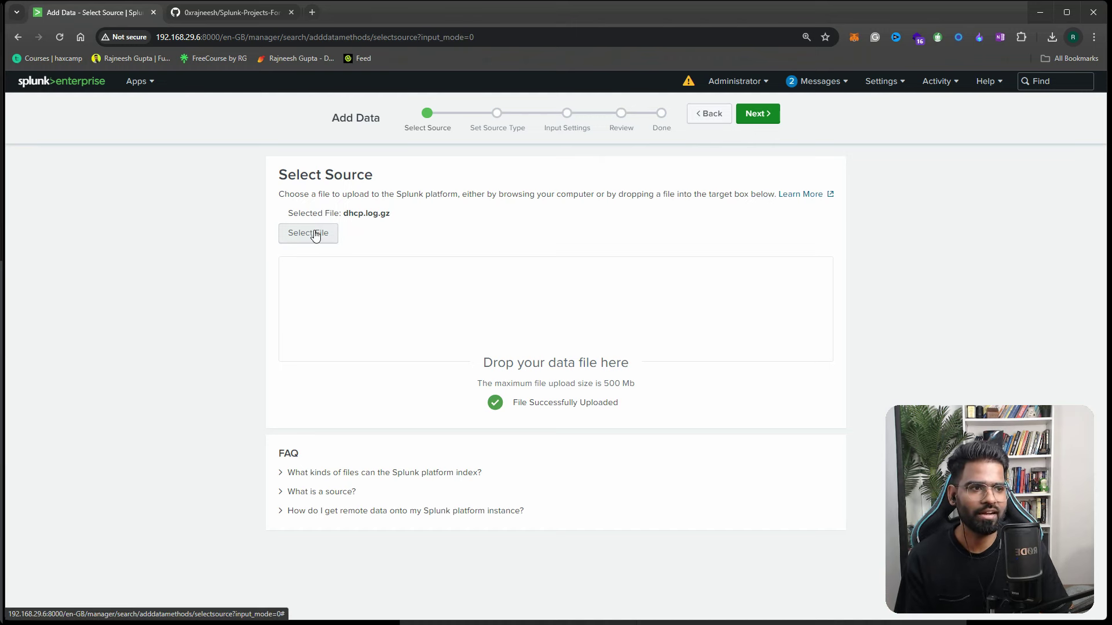
click(767, 119)
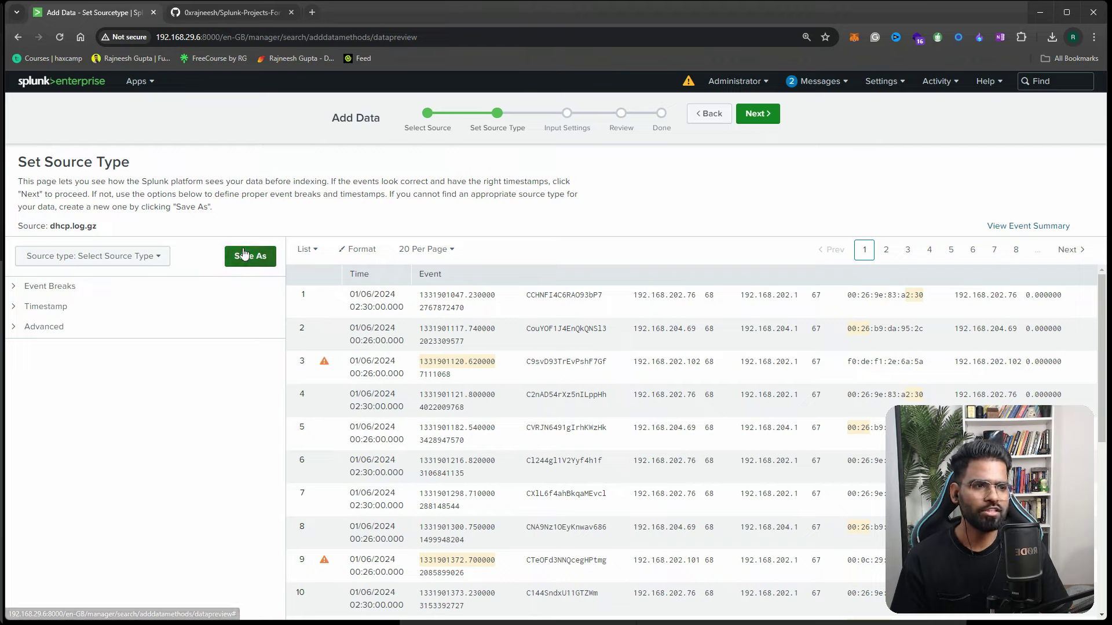
click(121, 267)
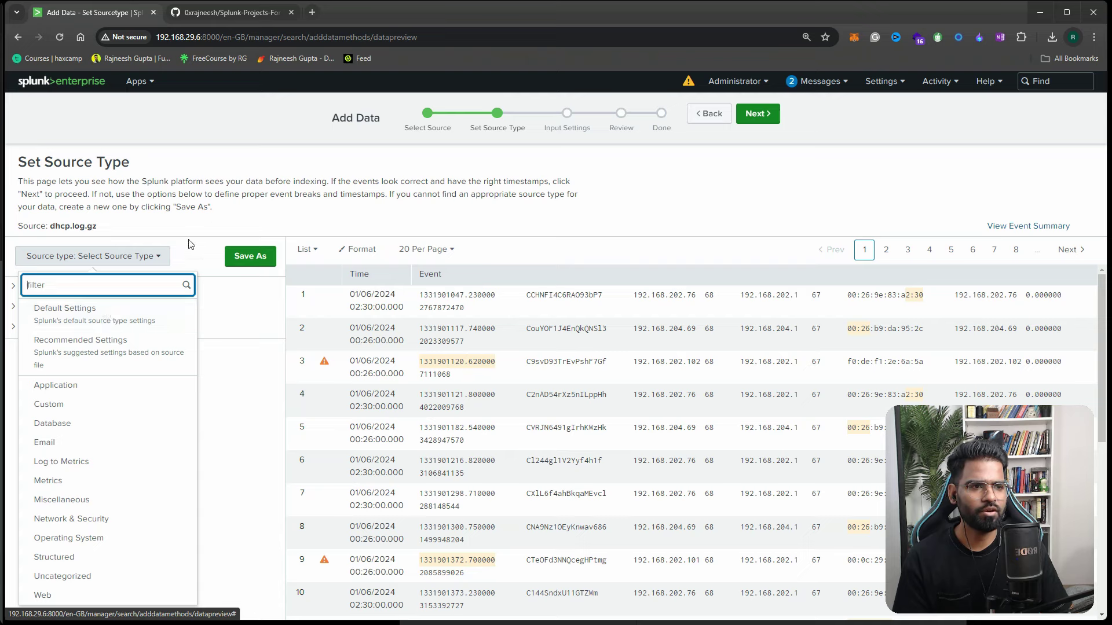
click(211, 229)
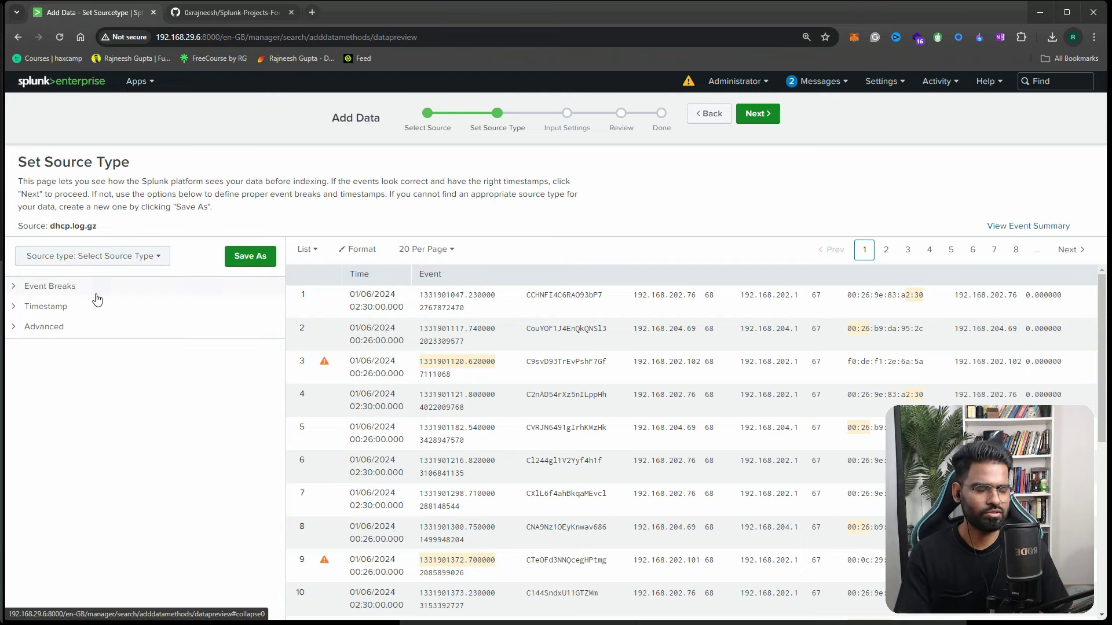
click(112, 268)
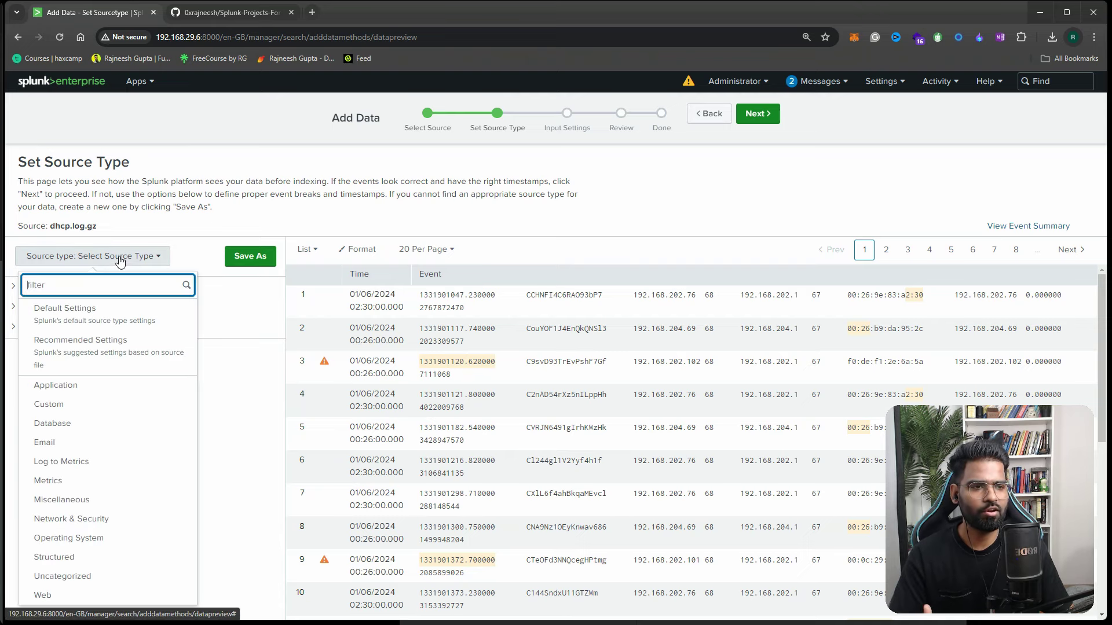
click(204, 238)
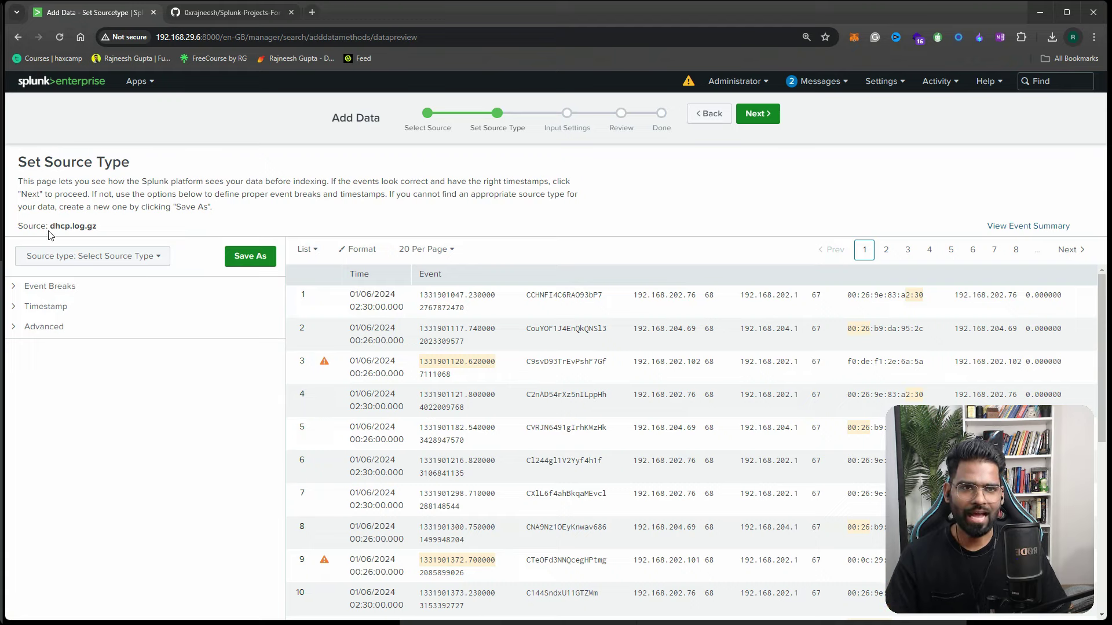
drag(56, 226, 105, 230)
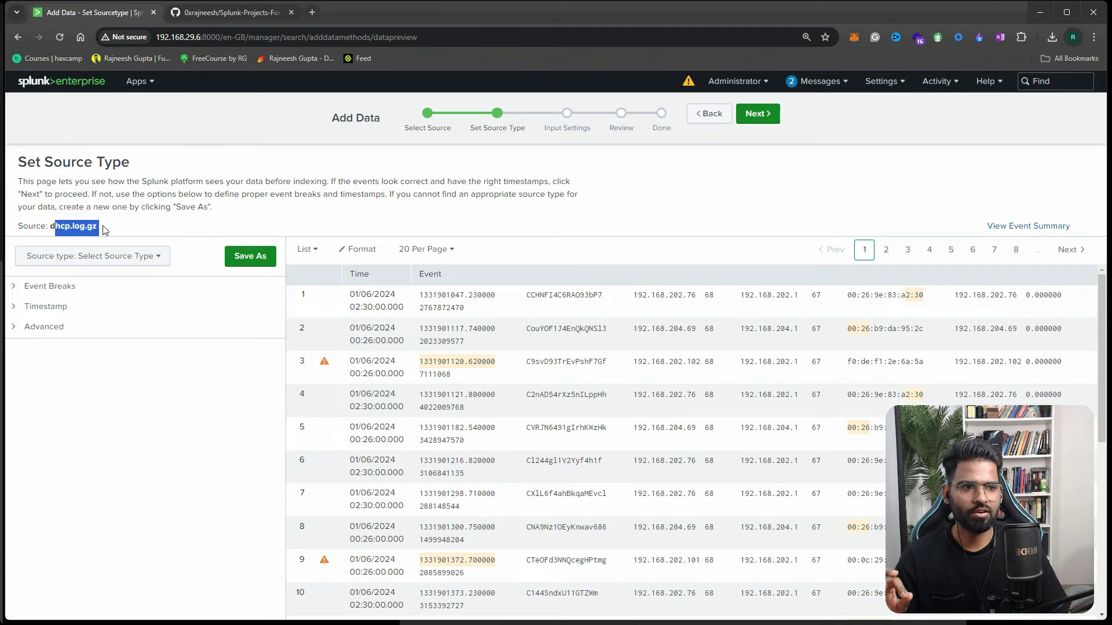
Proceed to saving a new source type, name it dhcplogs and enter the description "This is all dhcp"
click(758, 116)
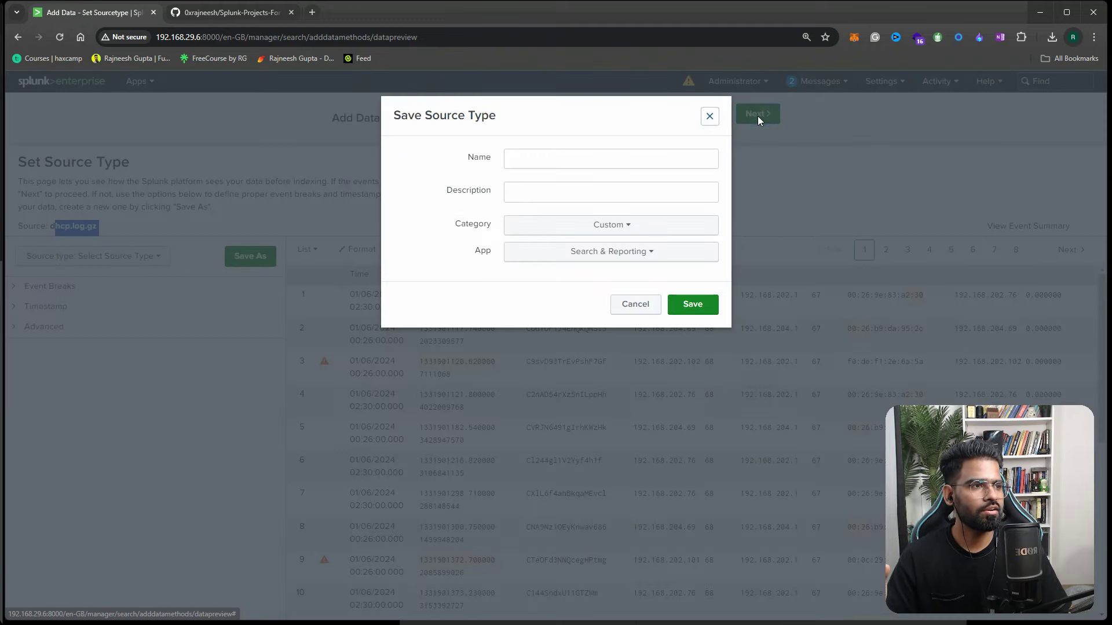
click(532, 163)
text(d)
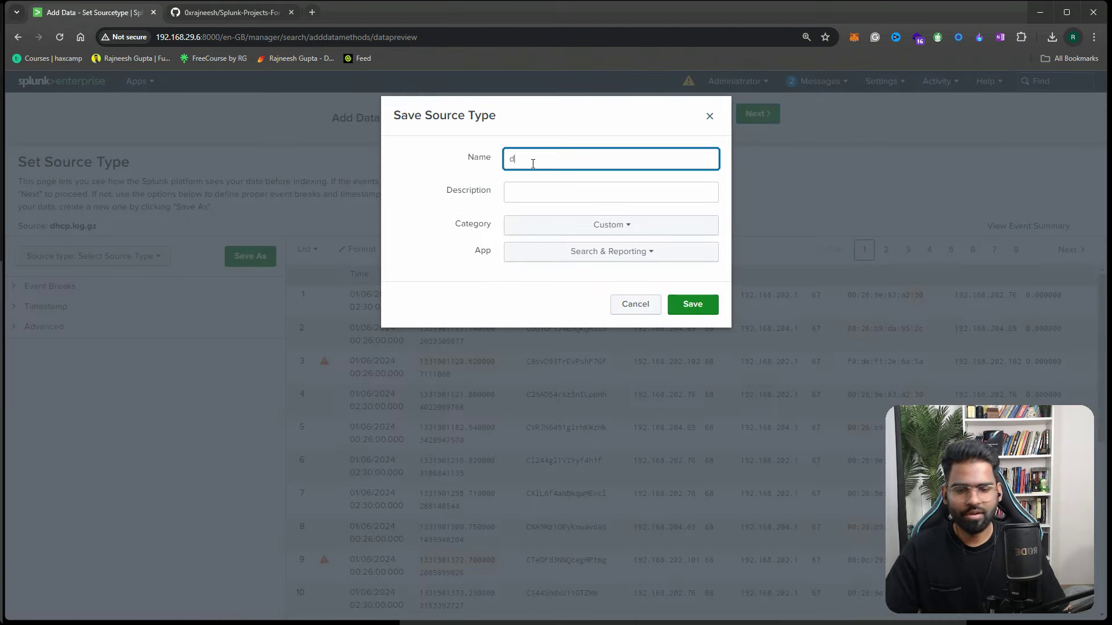
text(hcp)
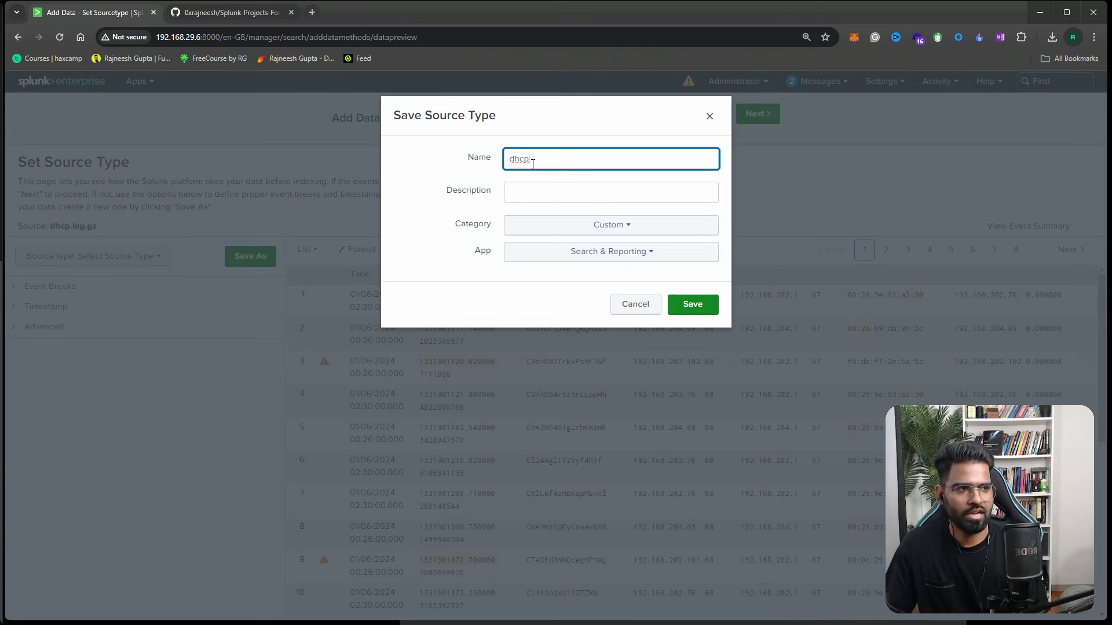
text(logs)
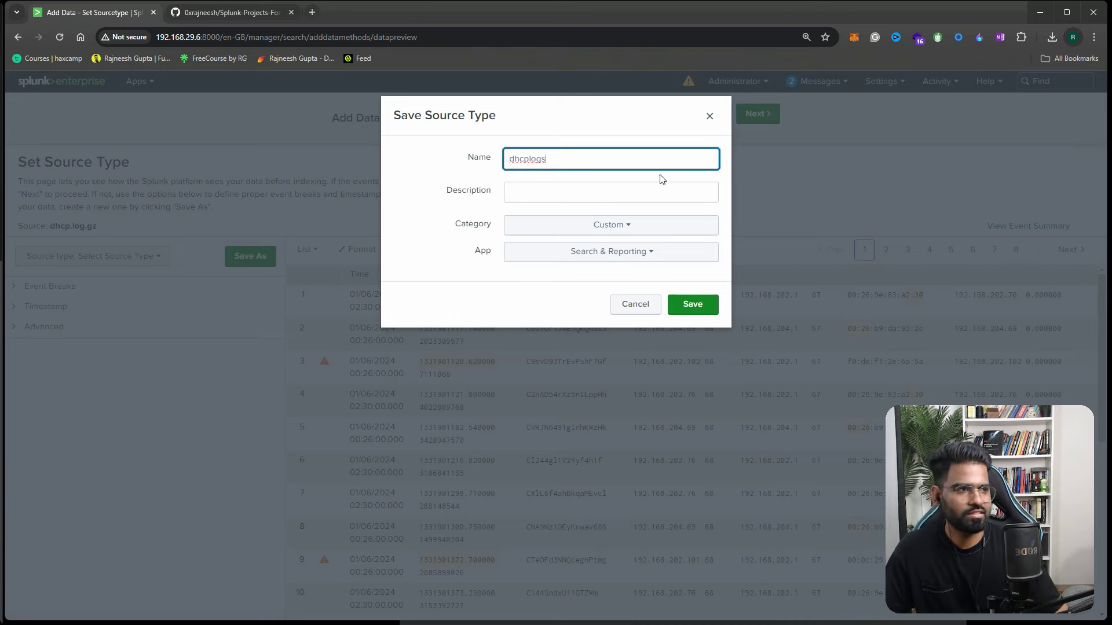
click(589, 189)
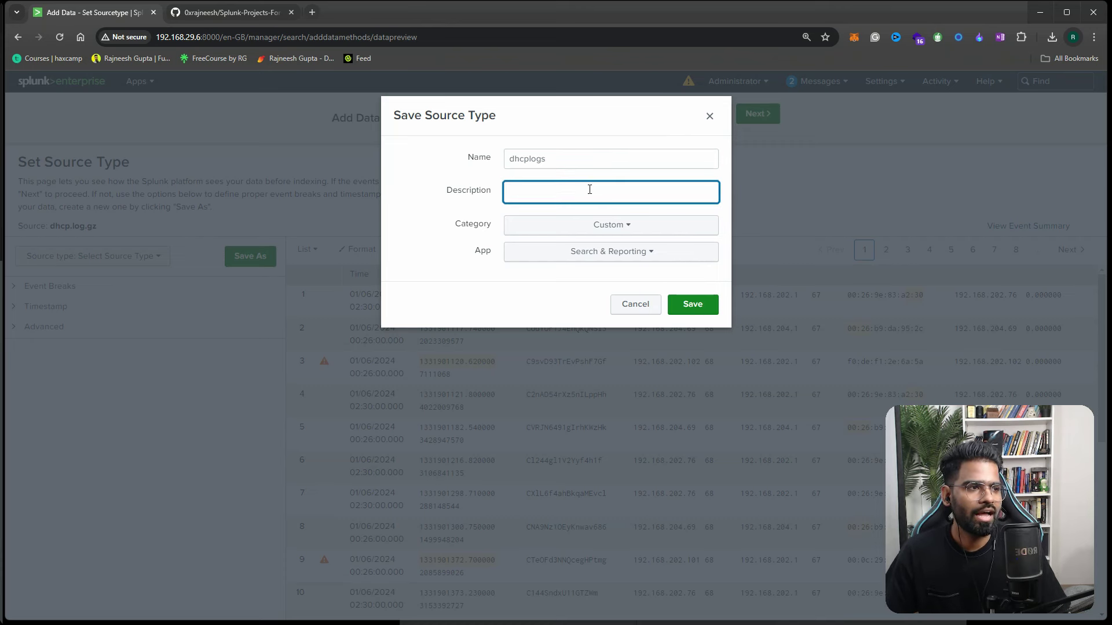
text(This is all dhcp)
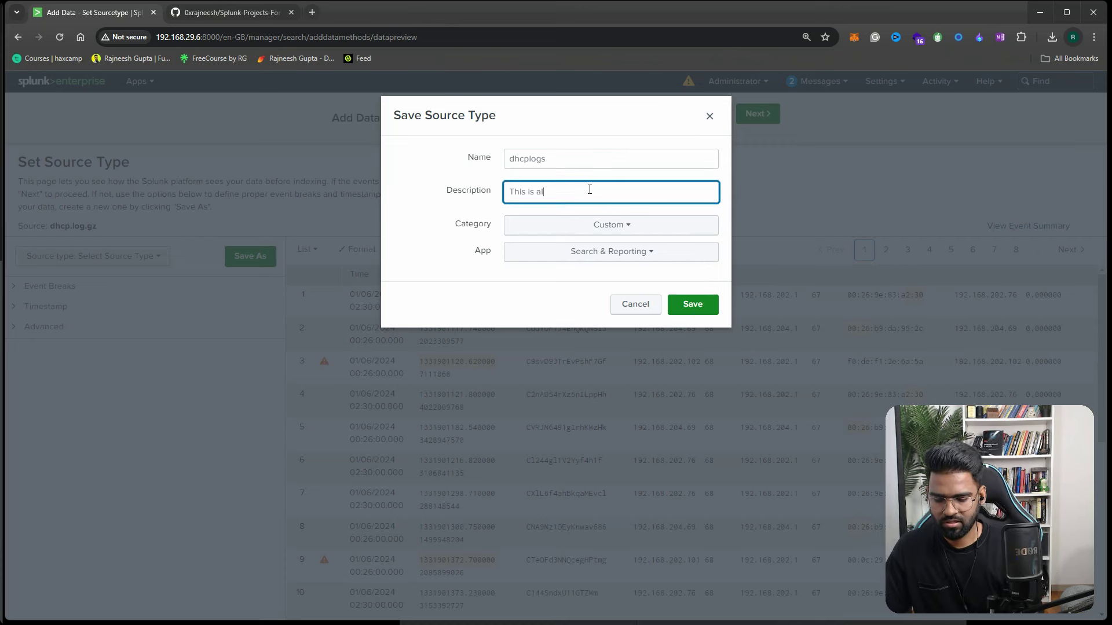
Keep the source type's category as Custom and its app as Search & Reporting, and save it
click(595, 231)
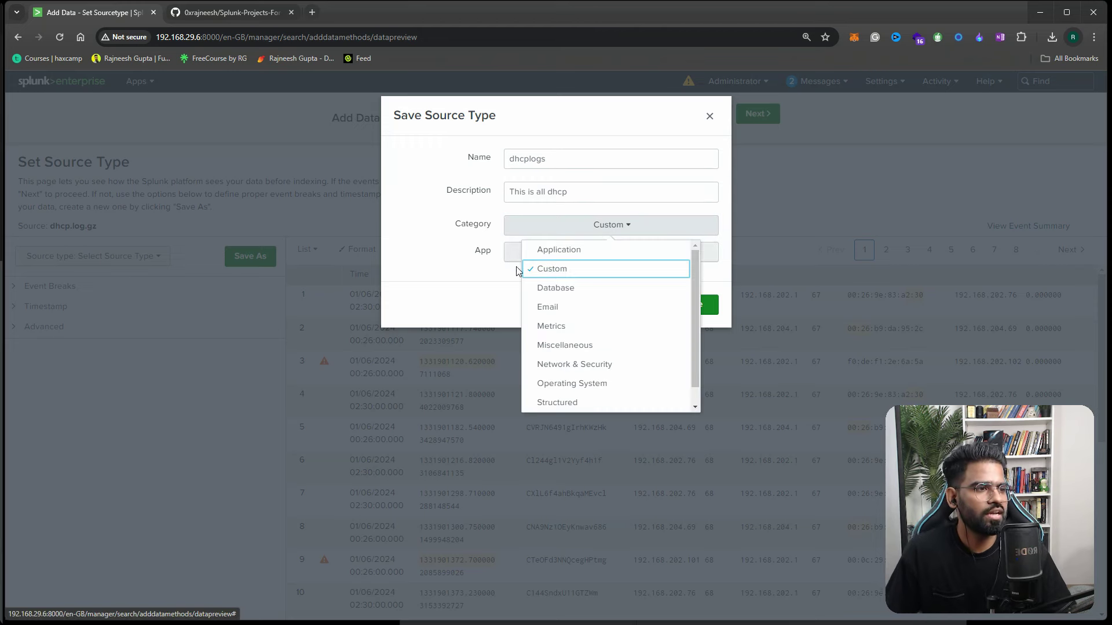
click(540, 272)
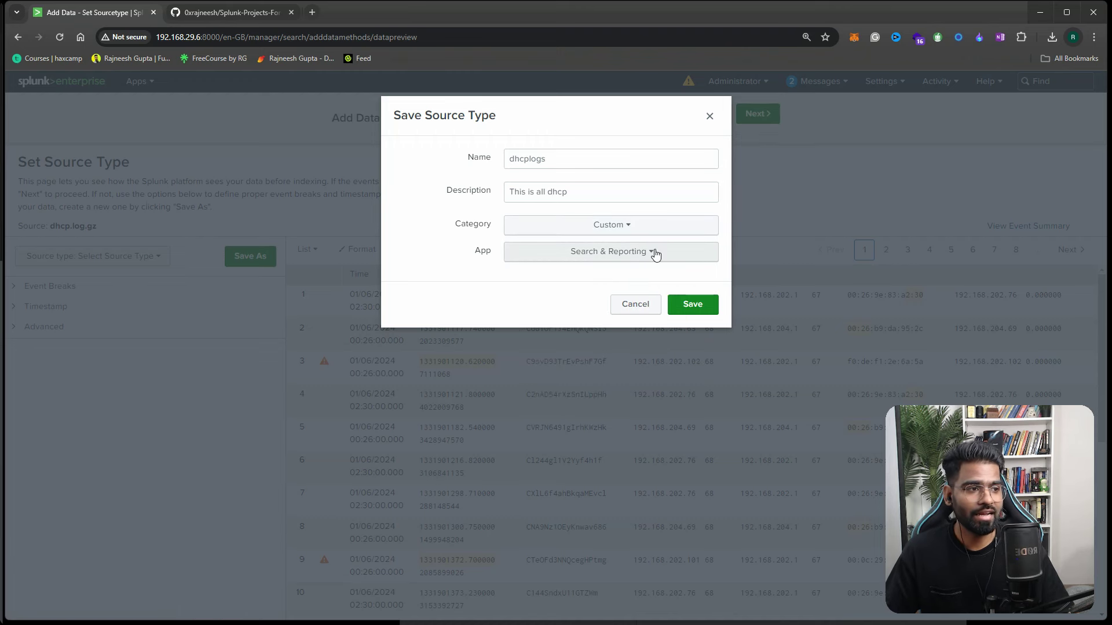
click(559, 256)
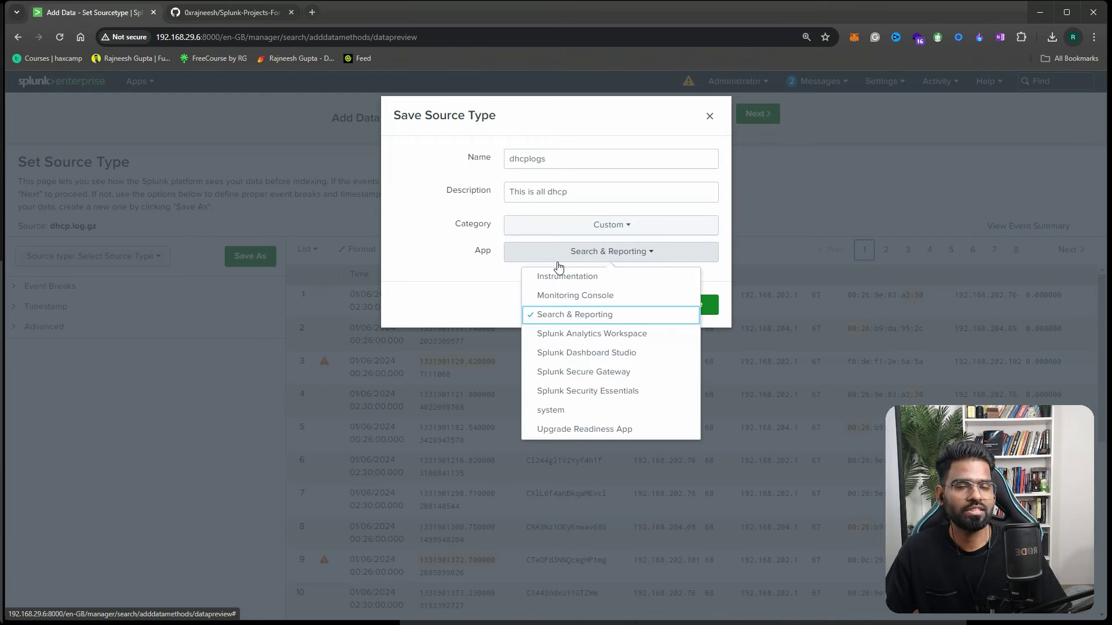
click(473, 292)
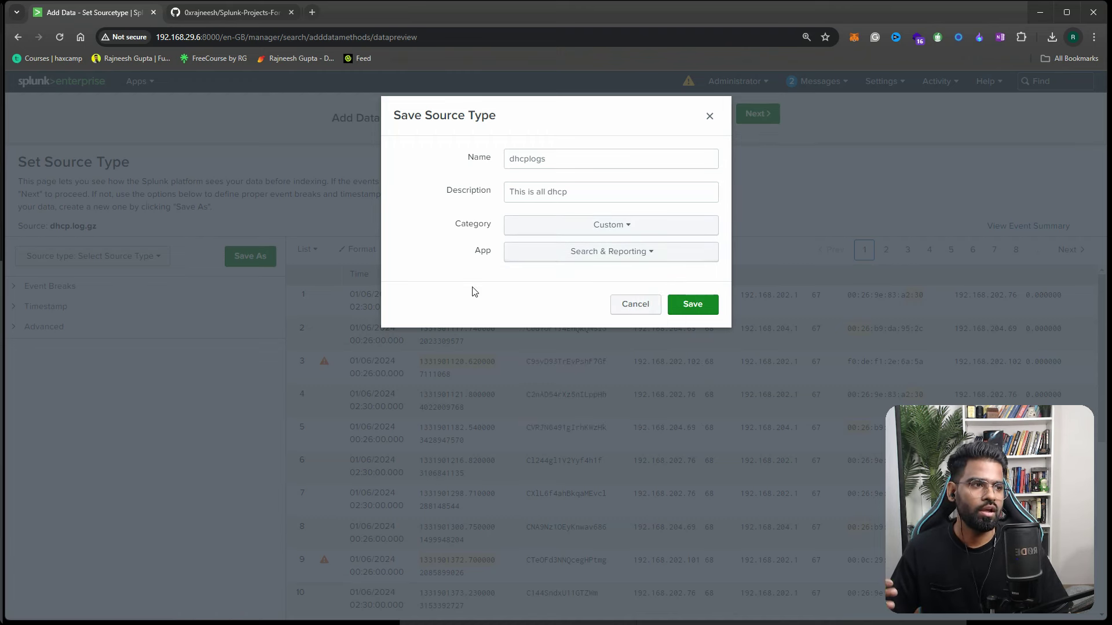
click(612, 249)
click(565, 315)
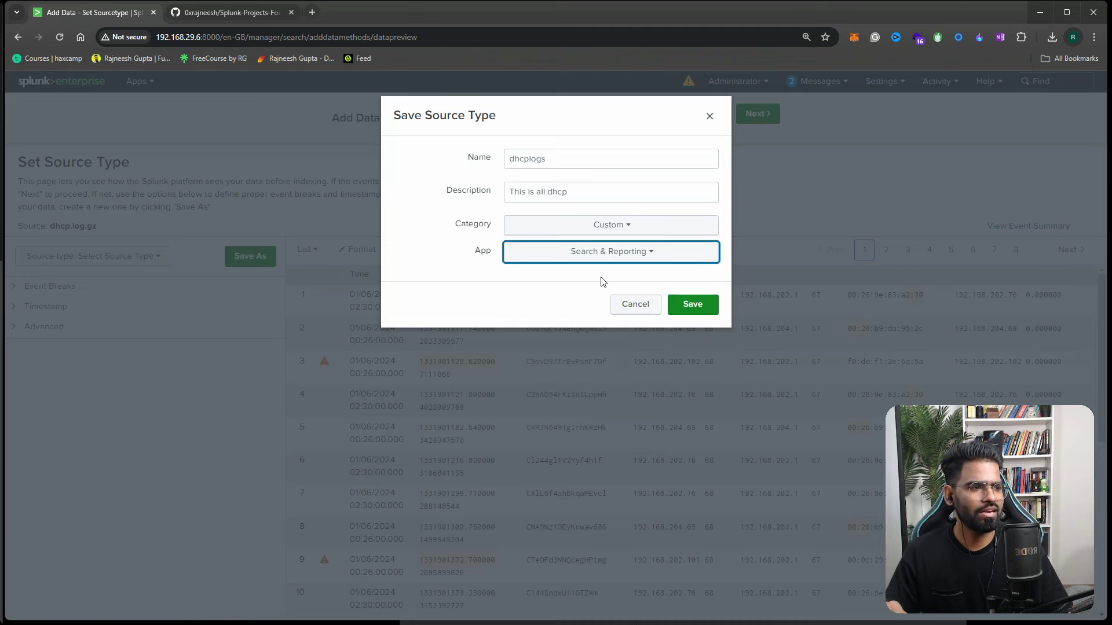
click(696, 304)
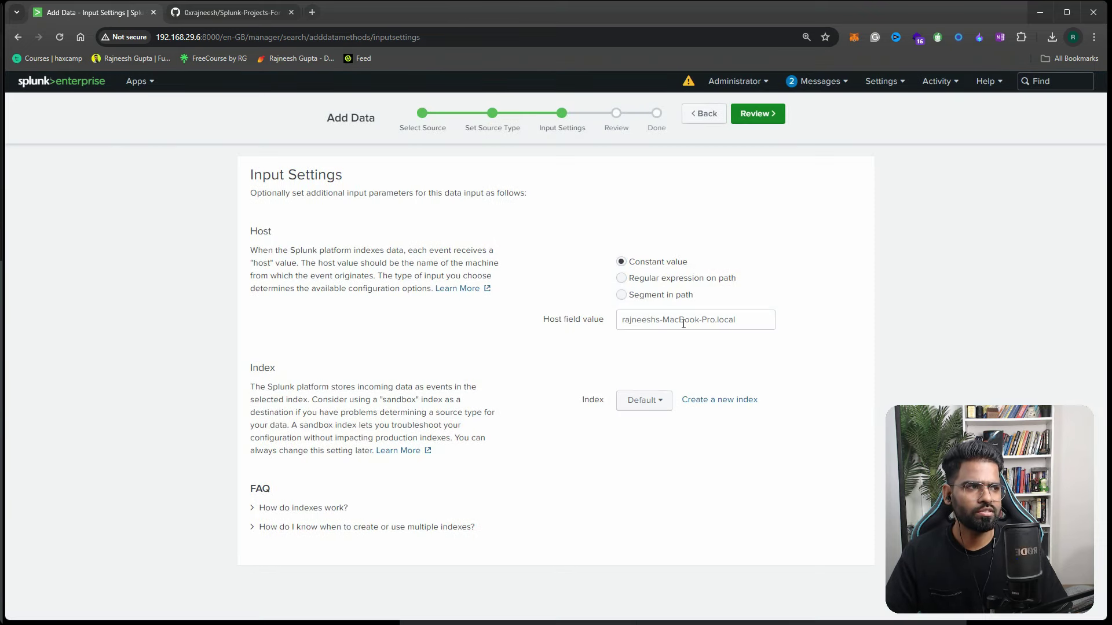
Submit the dhcp.log.gz upload with the default host value and index, and start searching the uploaded data
triple_click(684, 322)
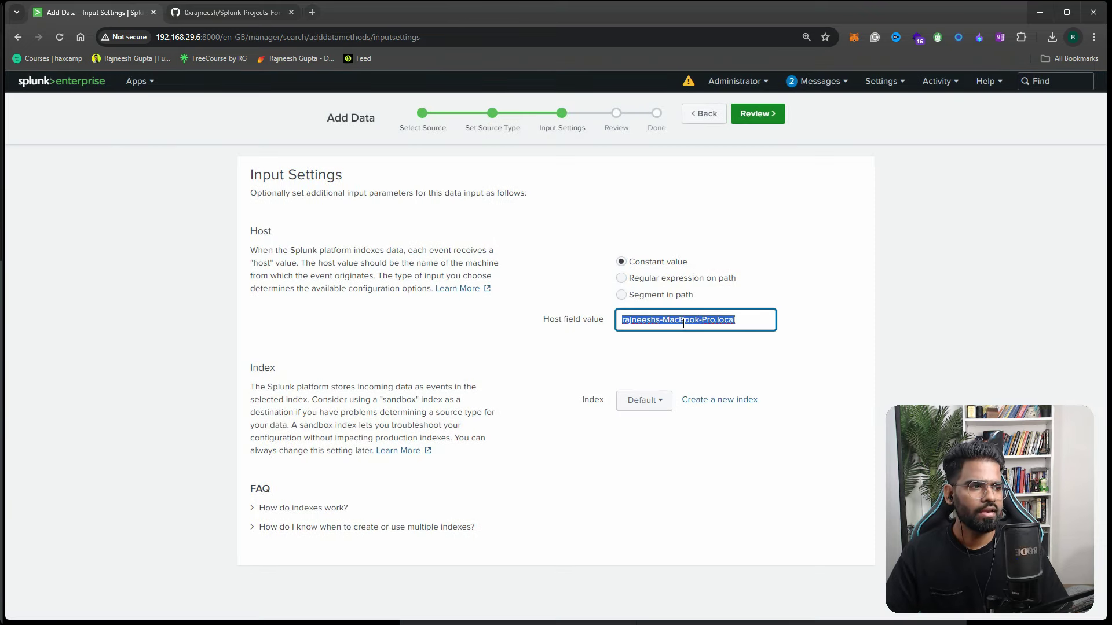
click(823, 341)
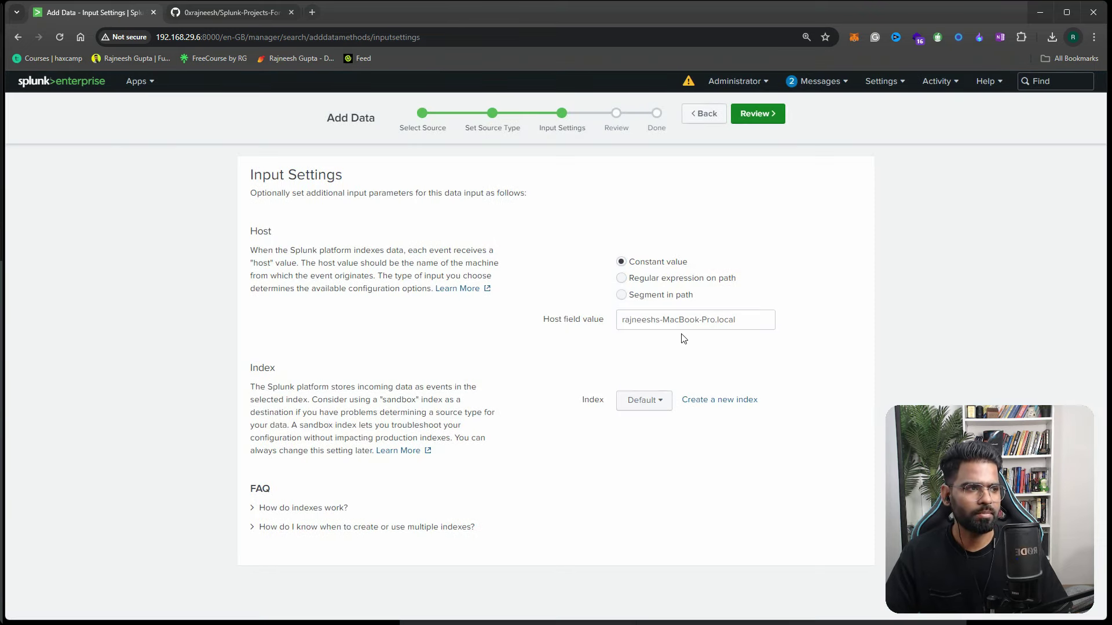
click(753, 115)
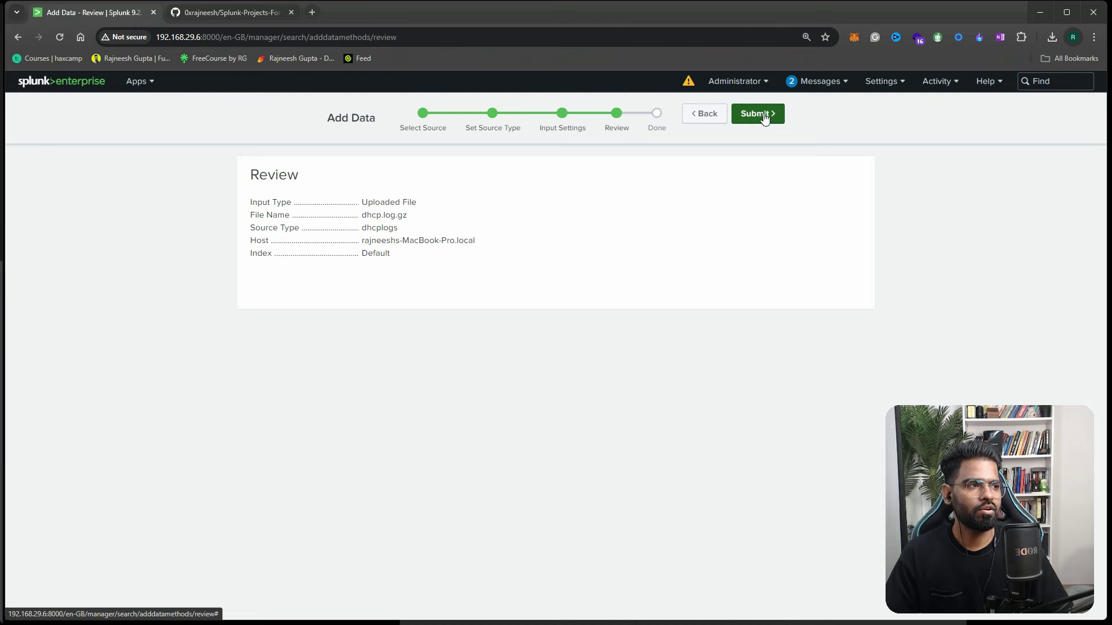
click(764, 114)
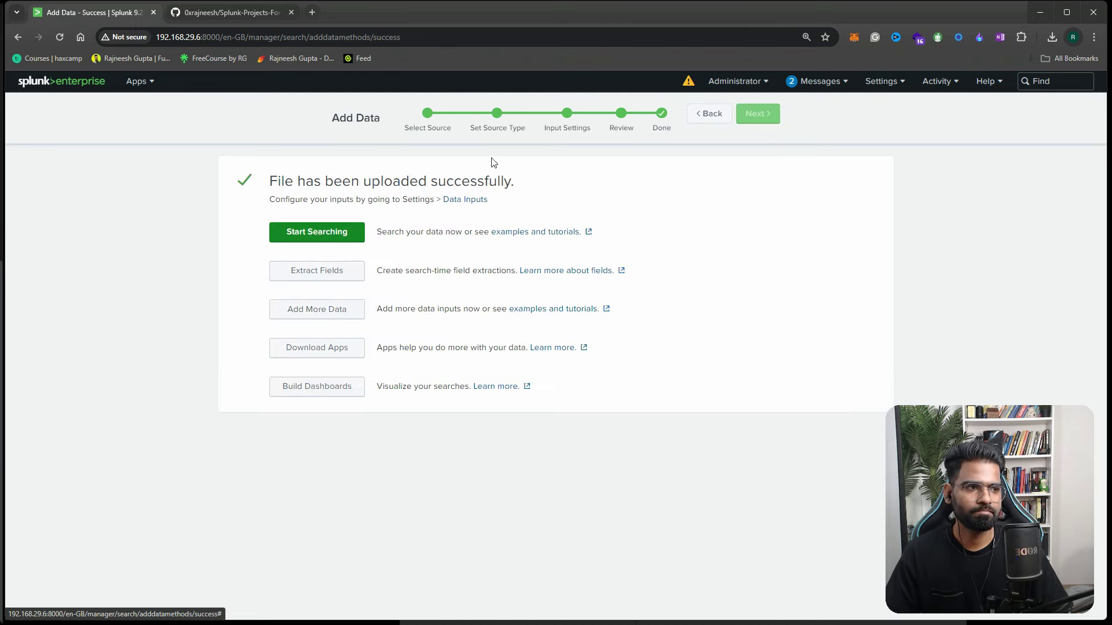
click(313, 237)
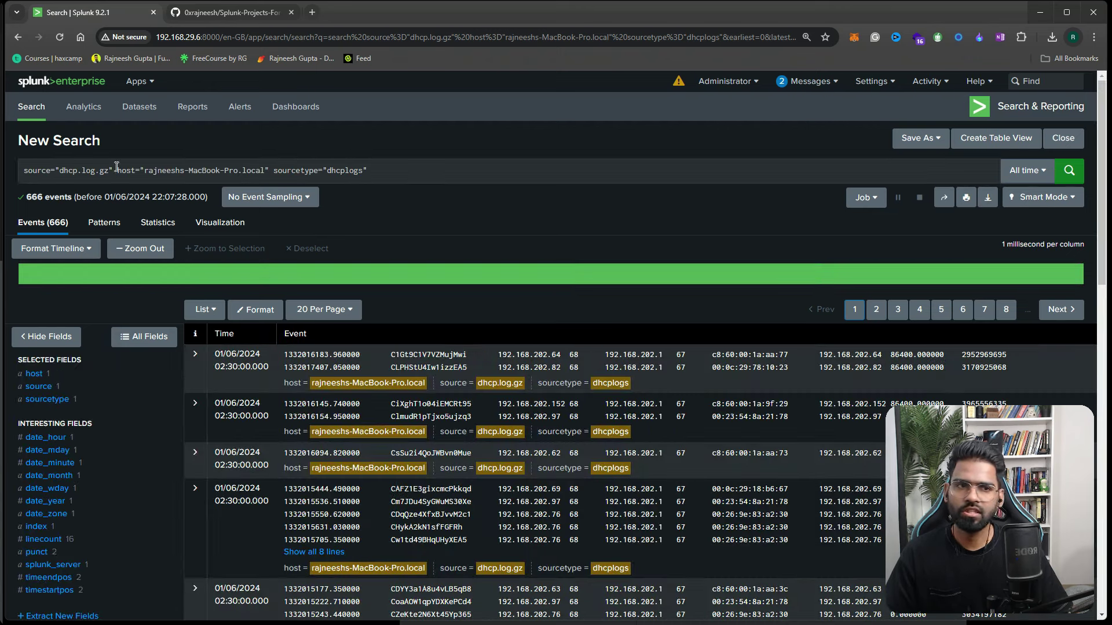
Examine the source, host and sourcetype terms of the search query, the returned DHCP events and the list of detected fields
click(139, 81)
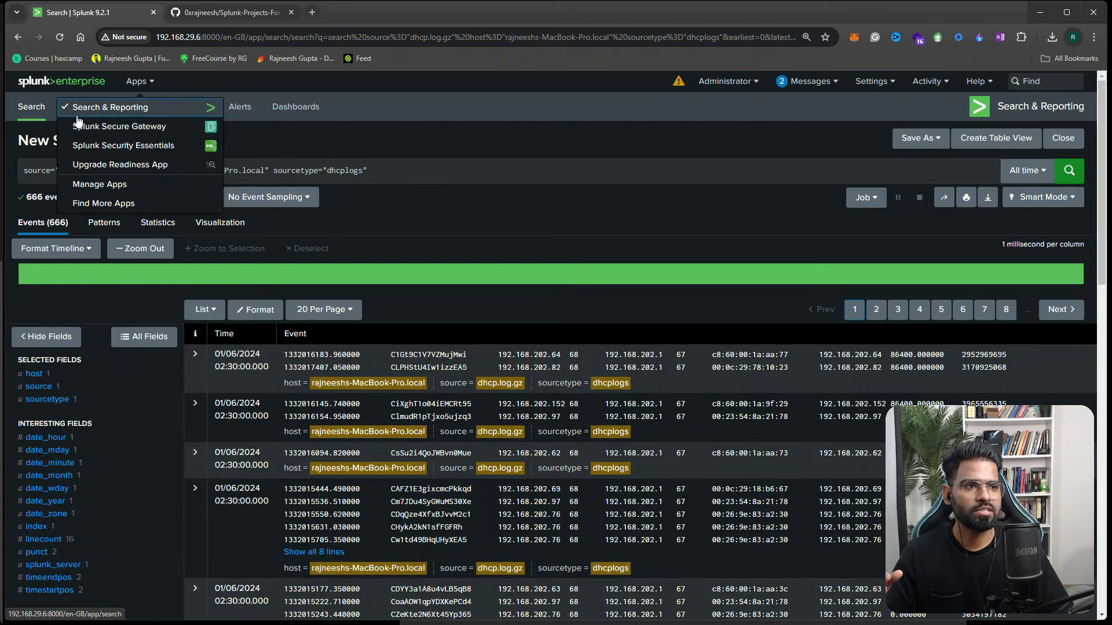
click(452, 146)
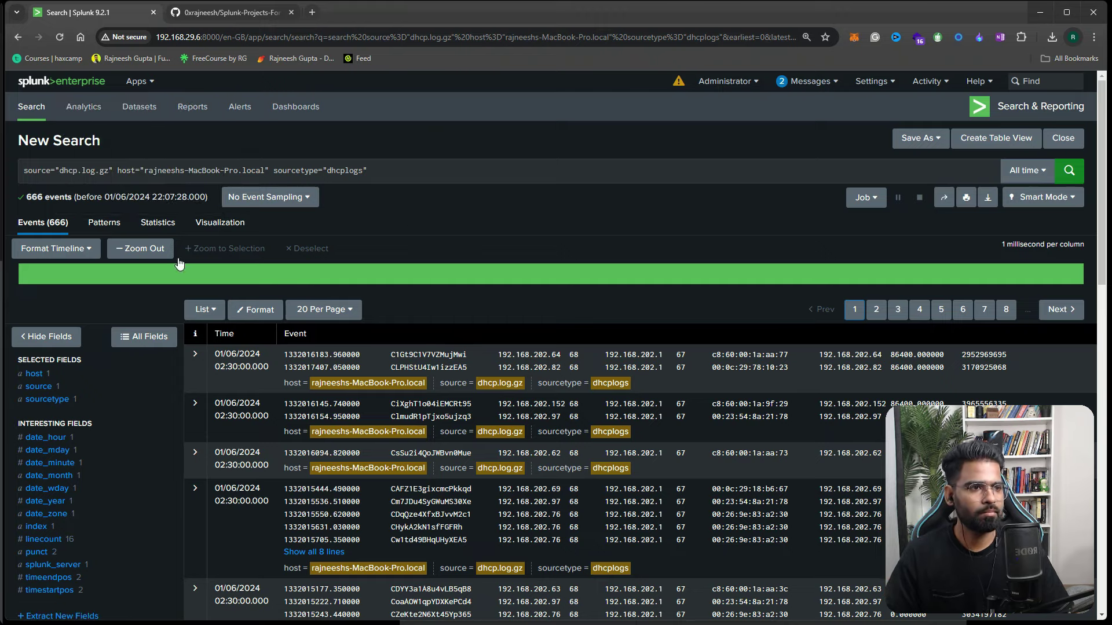
drag(21, 171, 114, 166)
click(112, 174)
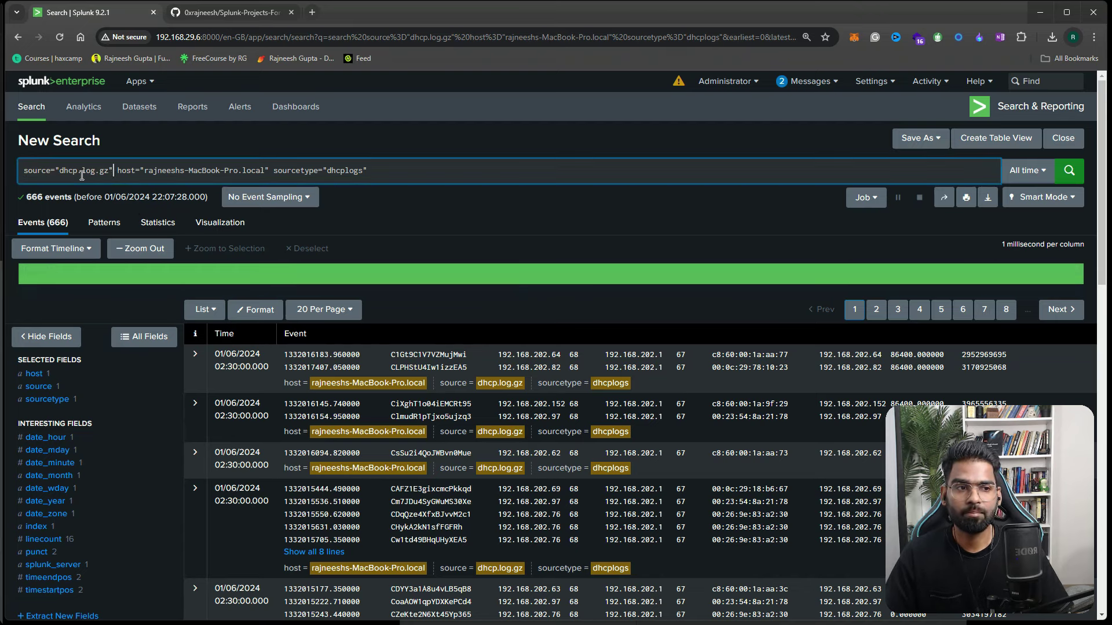
click(180, 171)
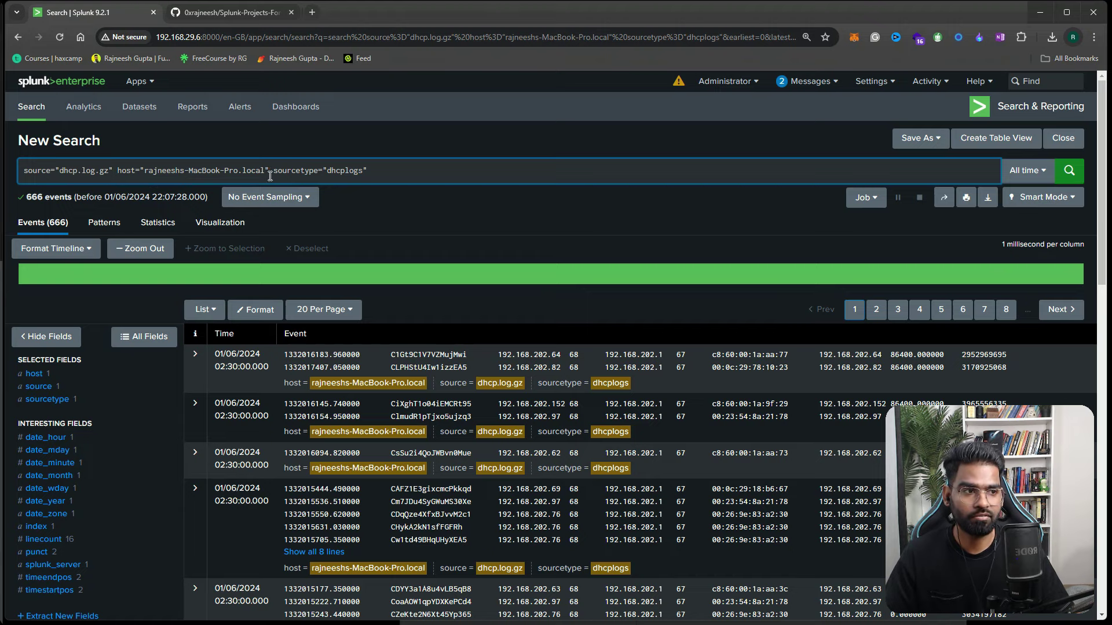
drag(276, 172, 374, 170)
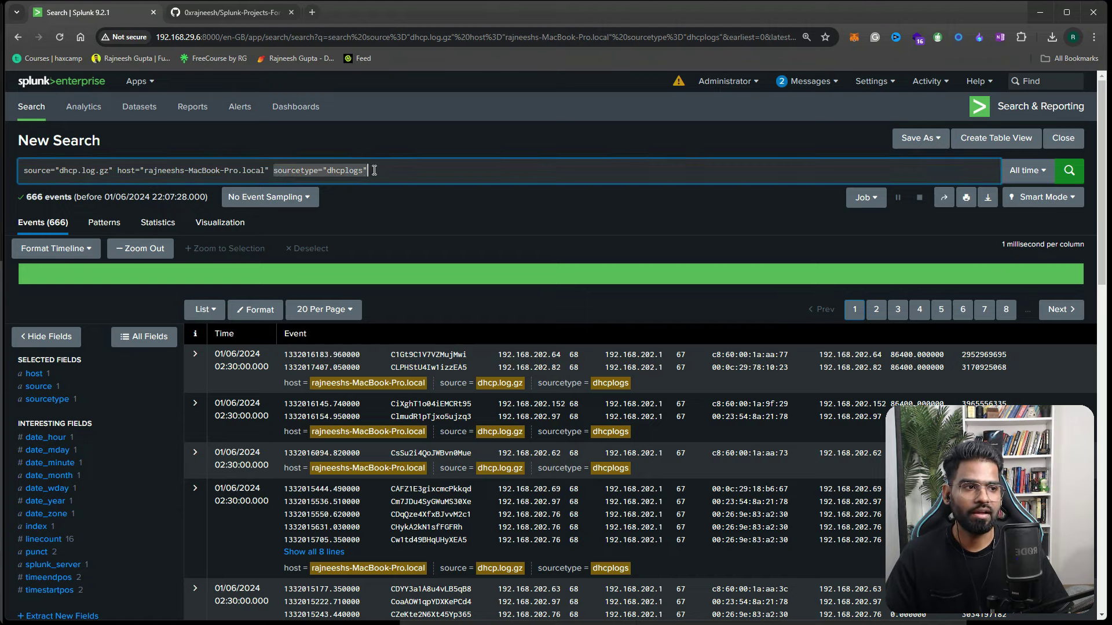
click(345, 169)
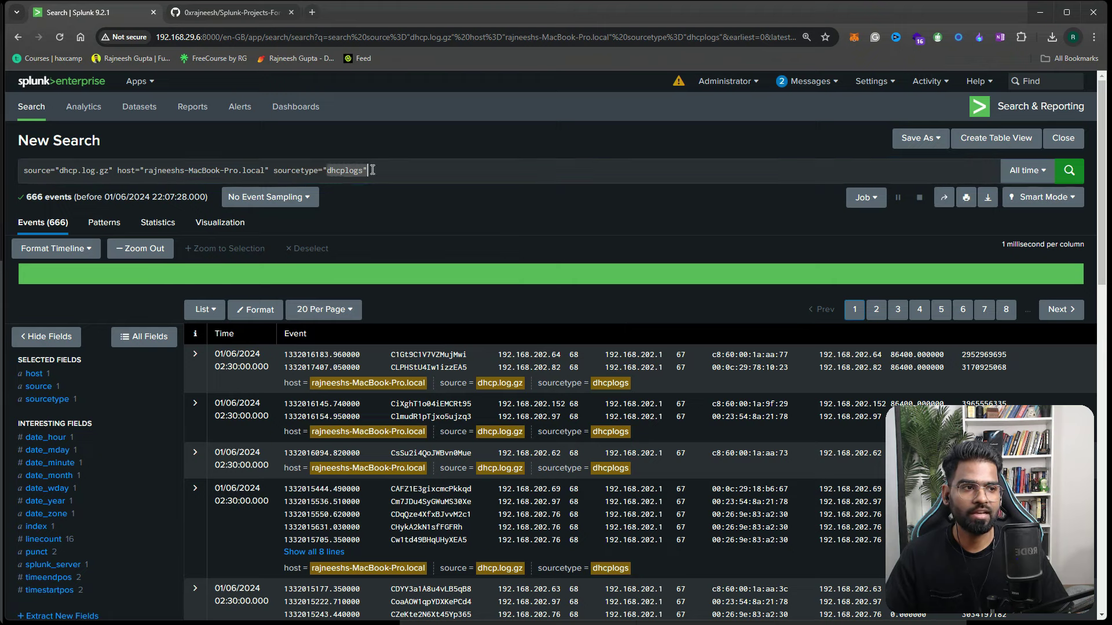
drag(194, 172, 263, 170)
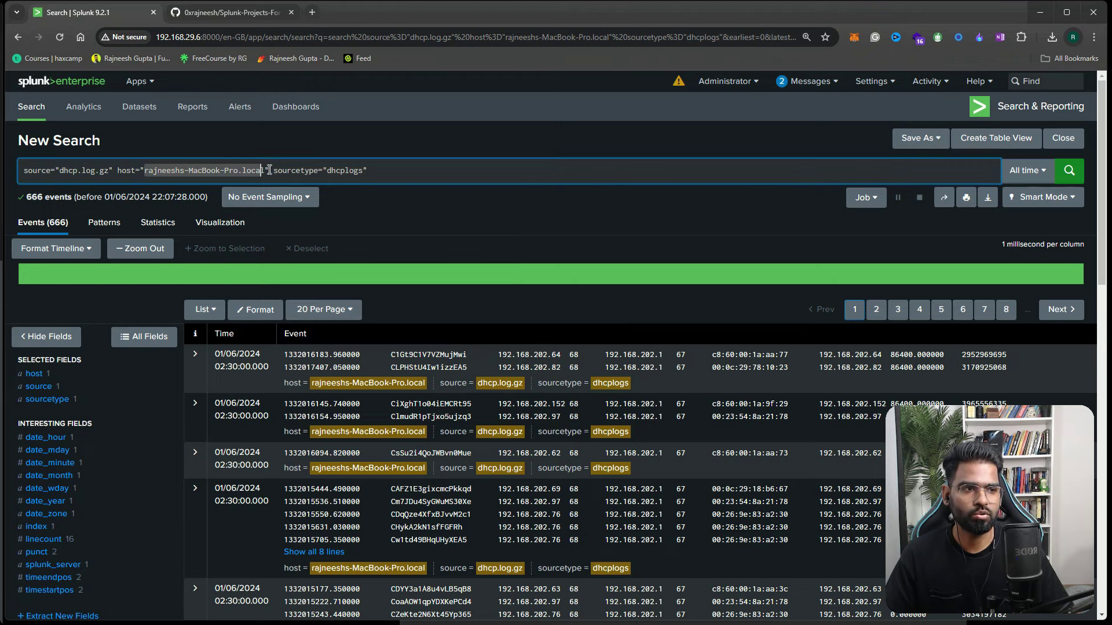
click(452, 229)
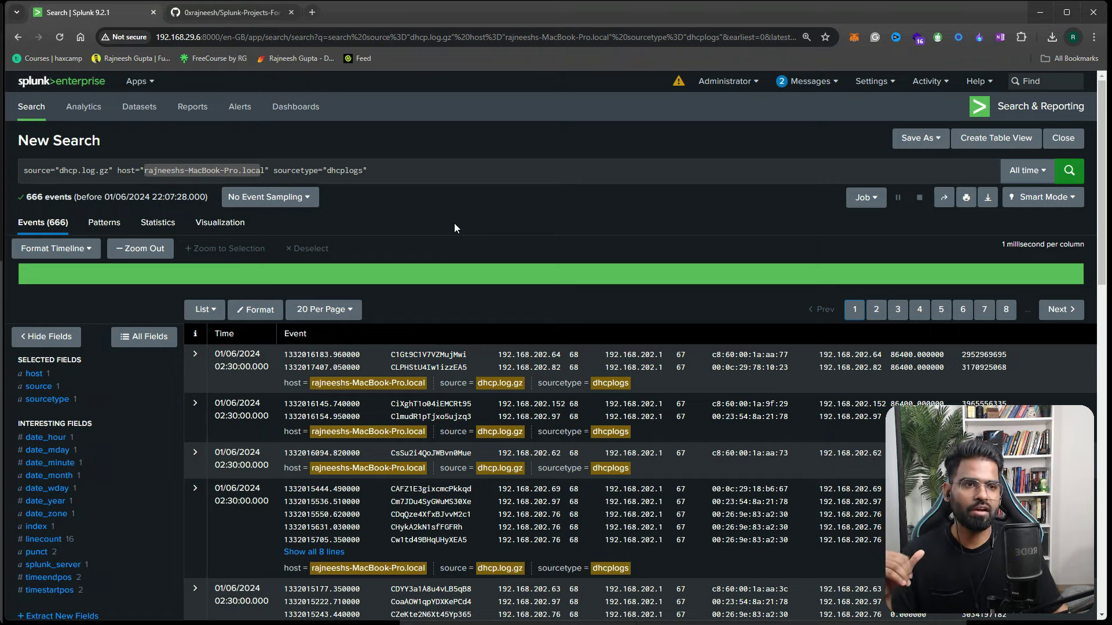
scroll(155, 209, down, 3)
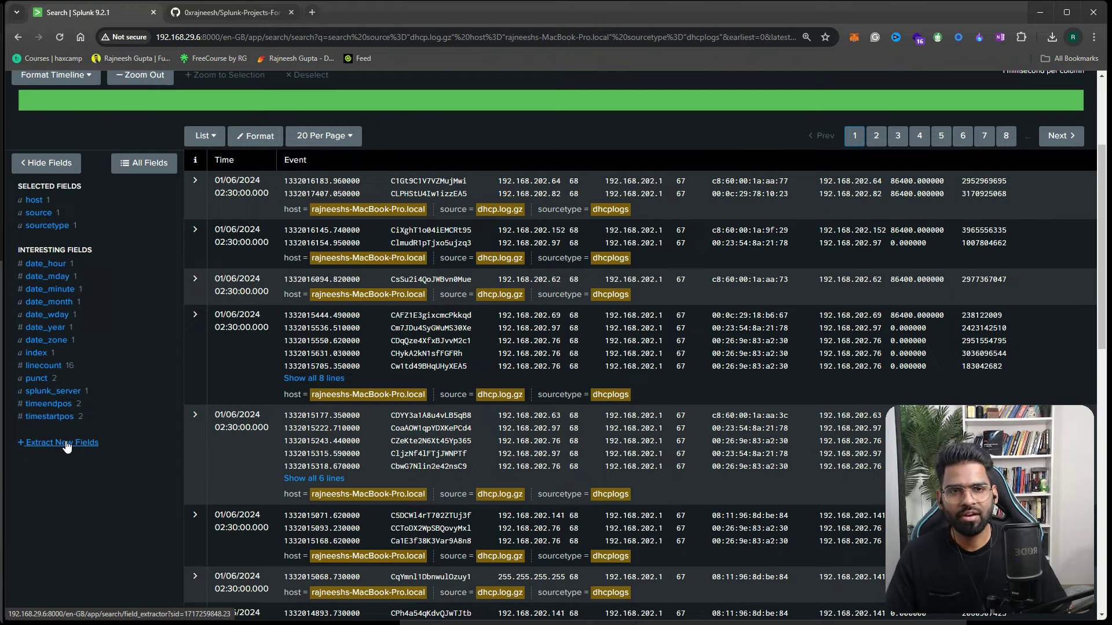
scroll(356, 243, up, 3)
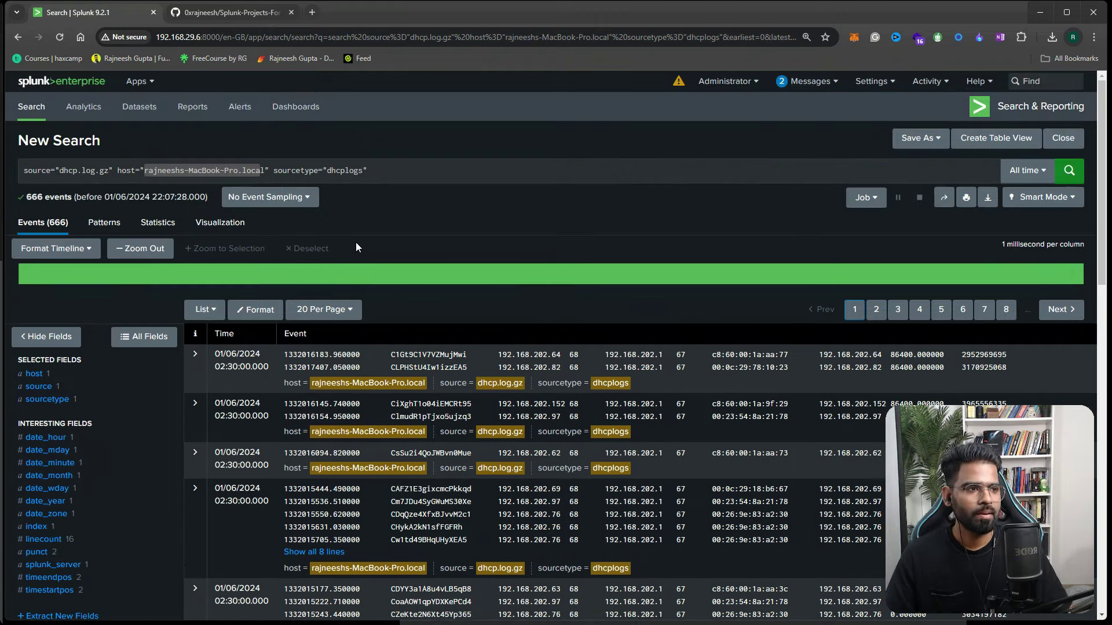
scroll(356, 243, down, 2)
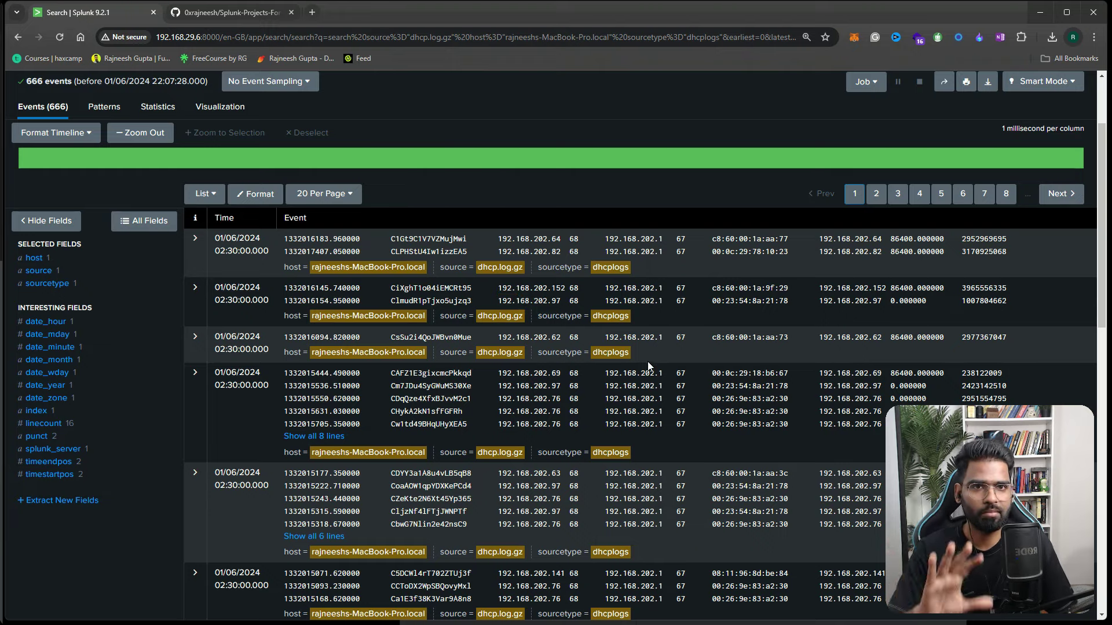
drag(663, 373, 618, 373)
click(685, 199)
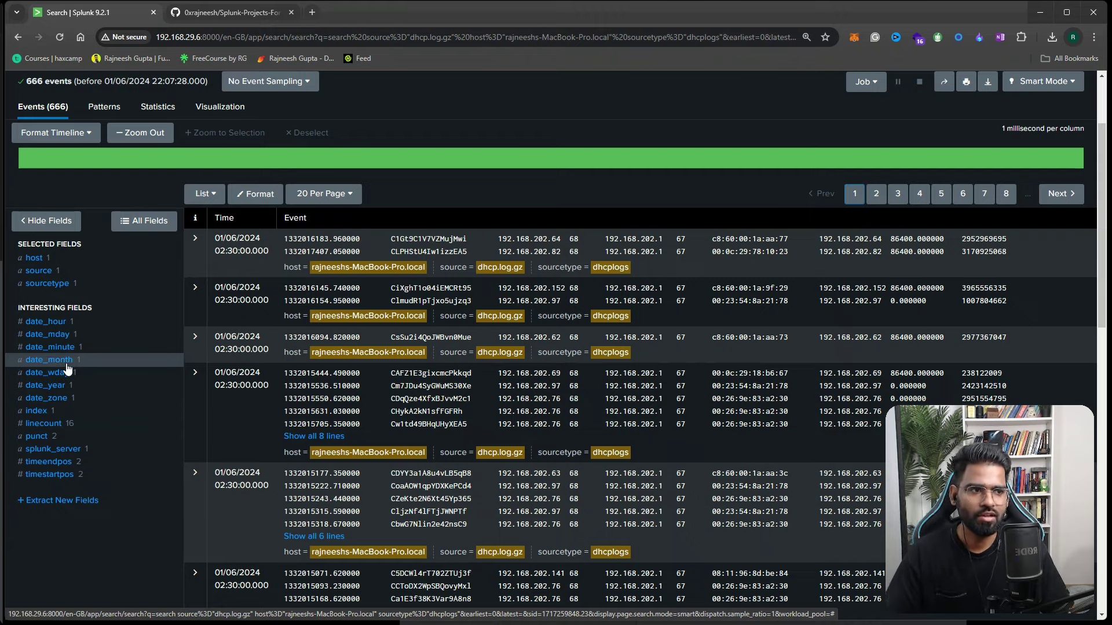
Start extracting new fields from the dhcplogs events, using the first event as the sample, and proceed to the extraction method choice
click(59, 502)
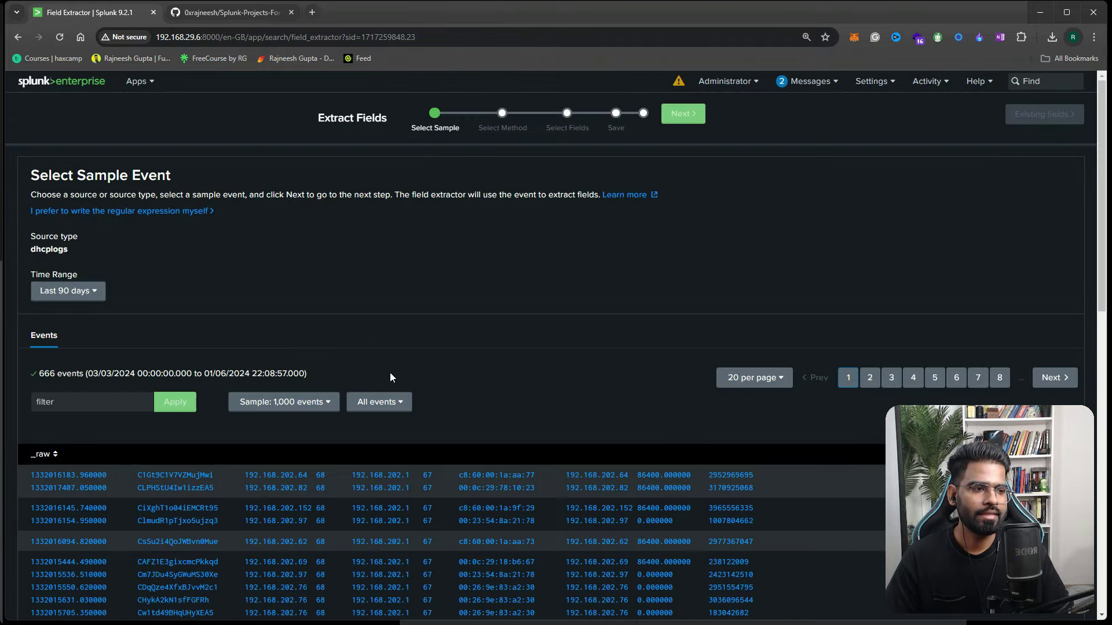
scroll(547, 383, down, 3)
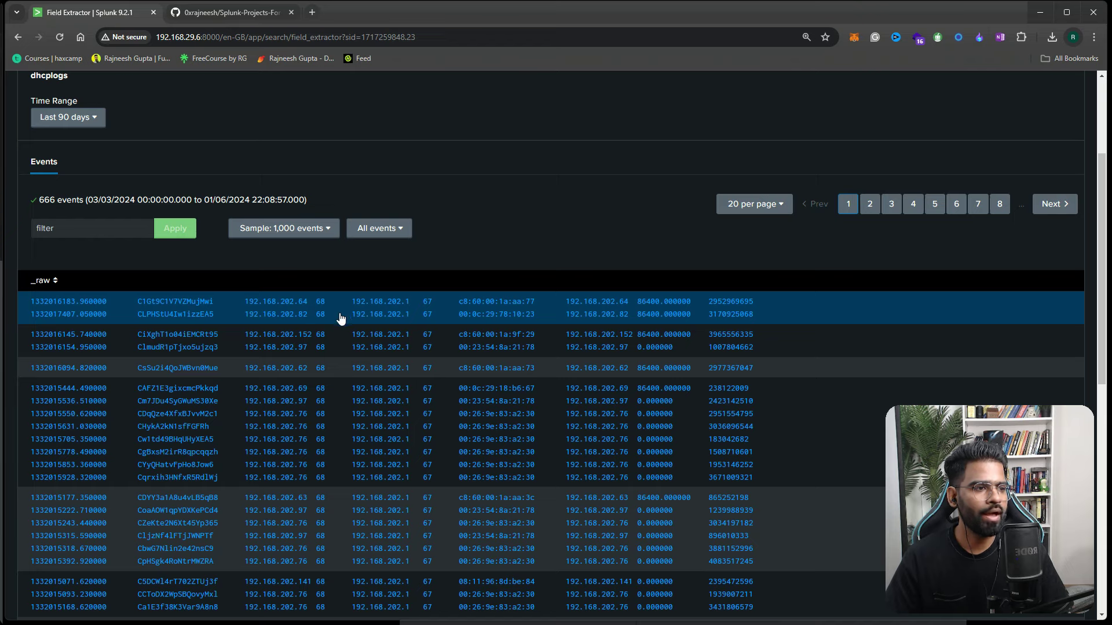
click(344, 315)
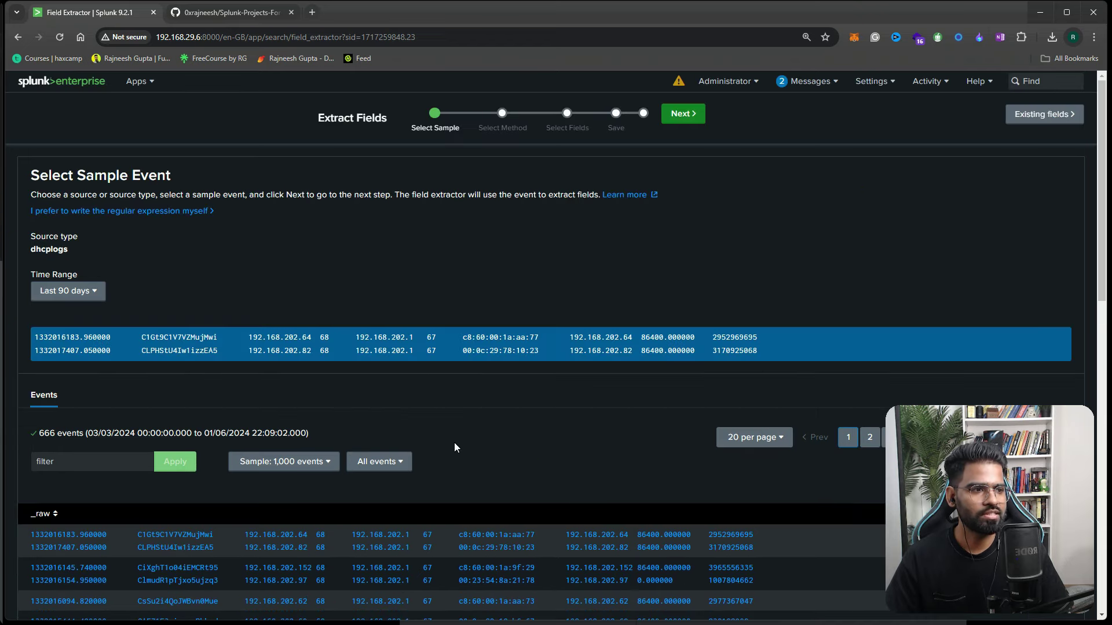
scroll(454, 443, down, 4)
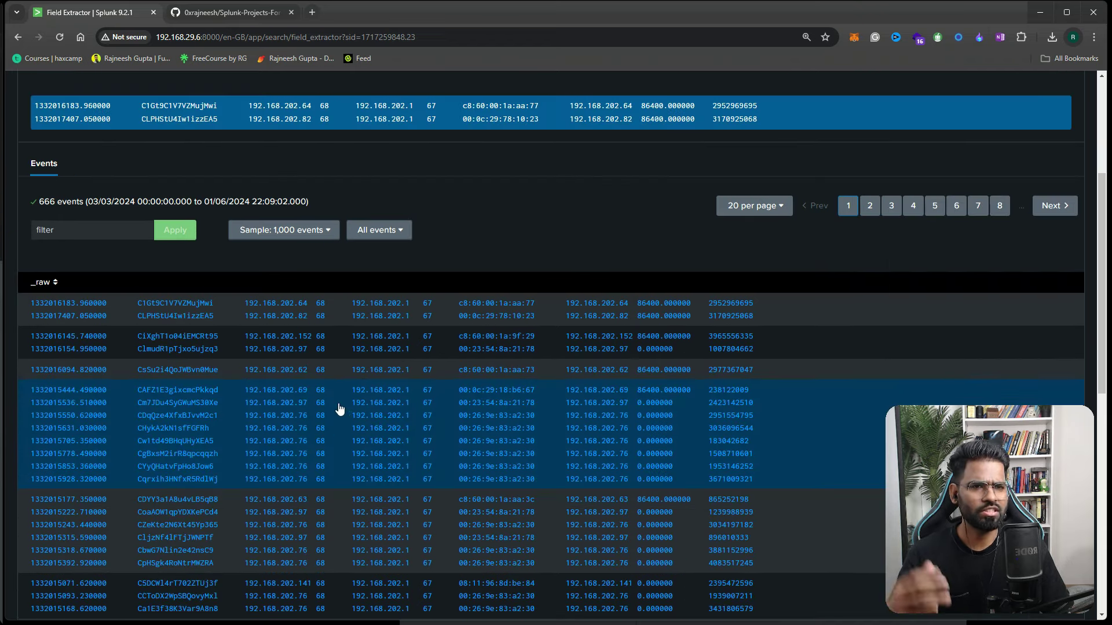
scroll(418, 290, up, 4)
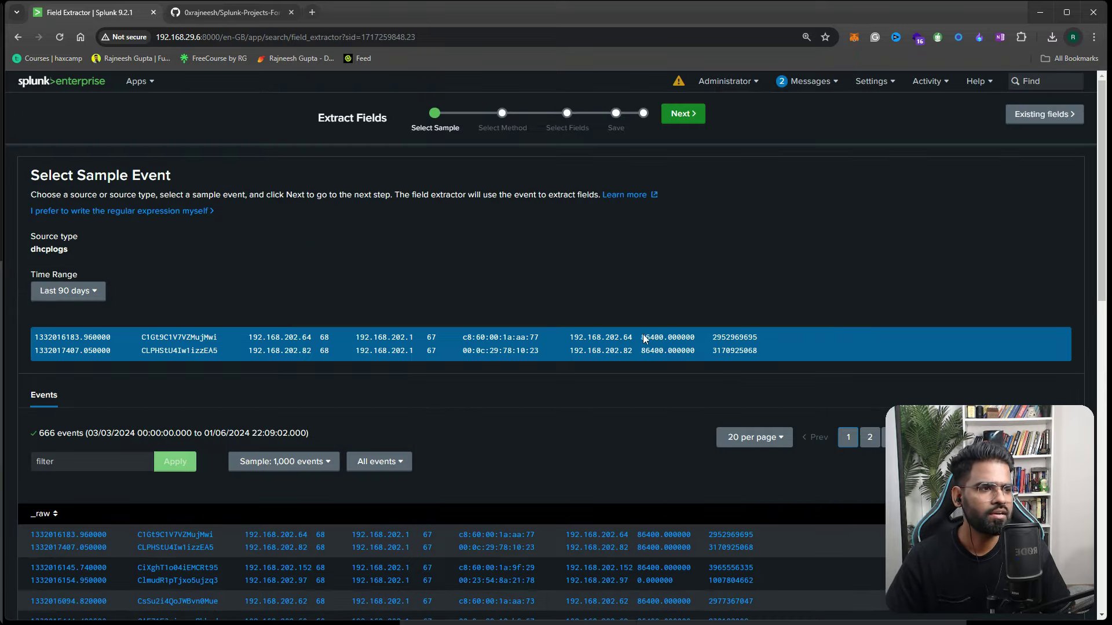
click(675, 116)
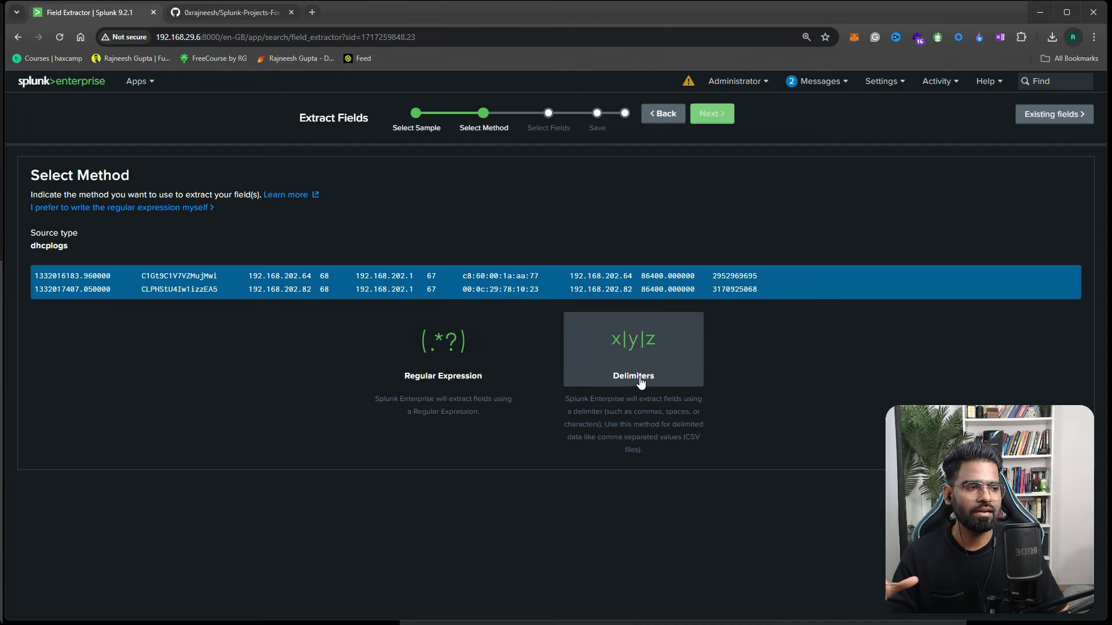
Choose Regular Expression as the field extraction method and proceed to selecting fields
click(471, 363)
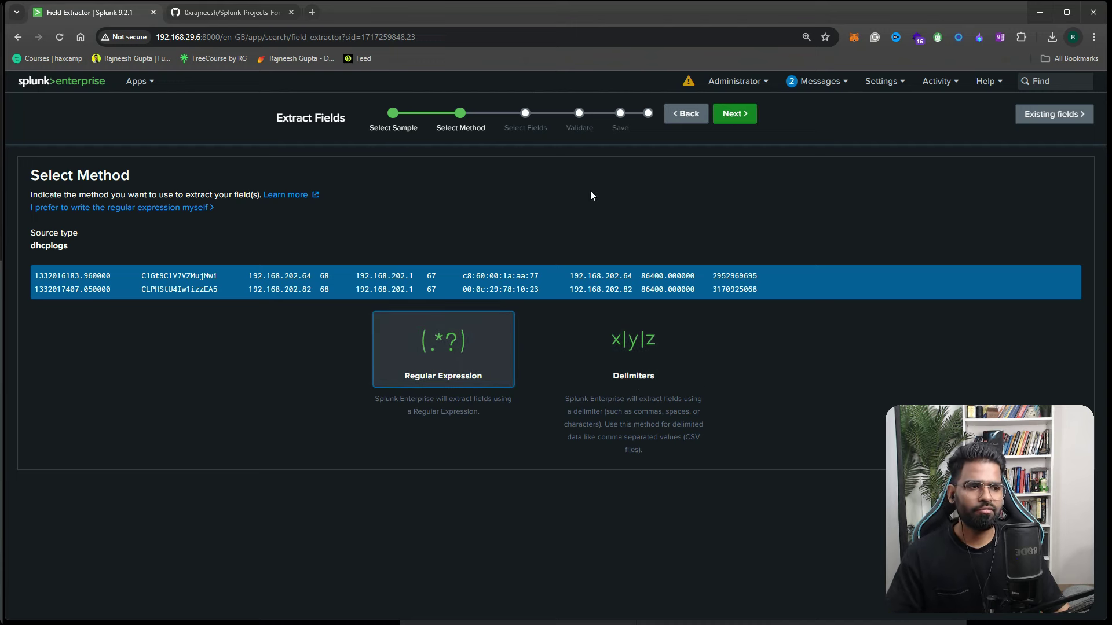
click(732, 114)
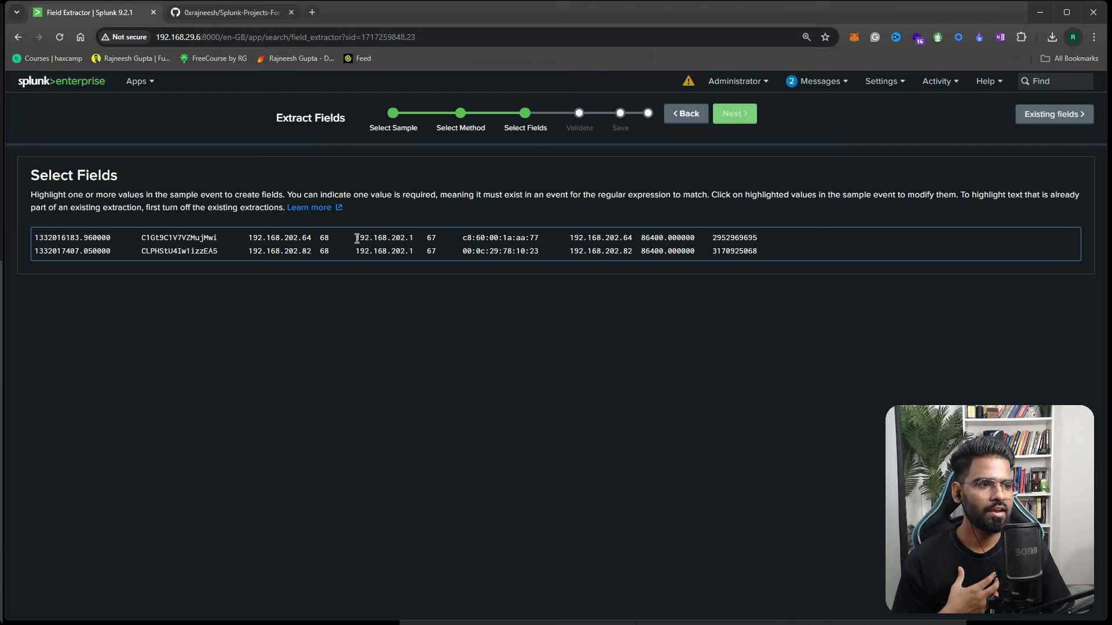
drag(355, 237, 414, 239)
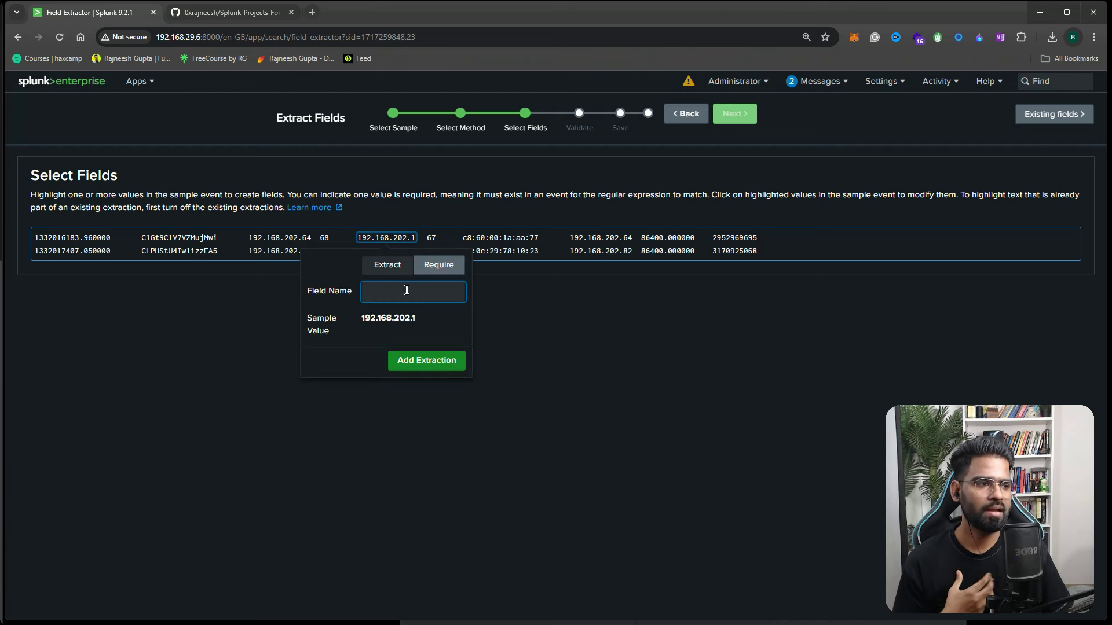
click(601, 308)
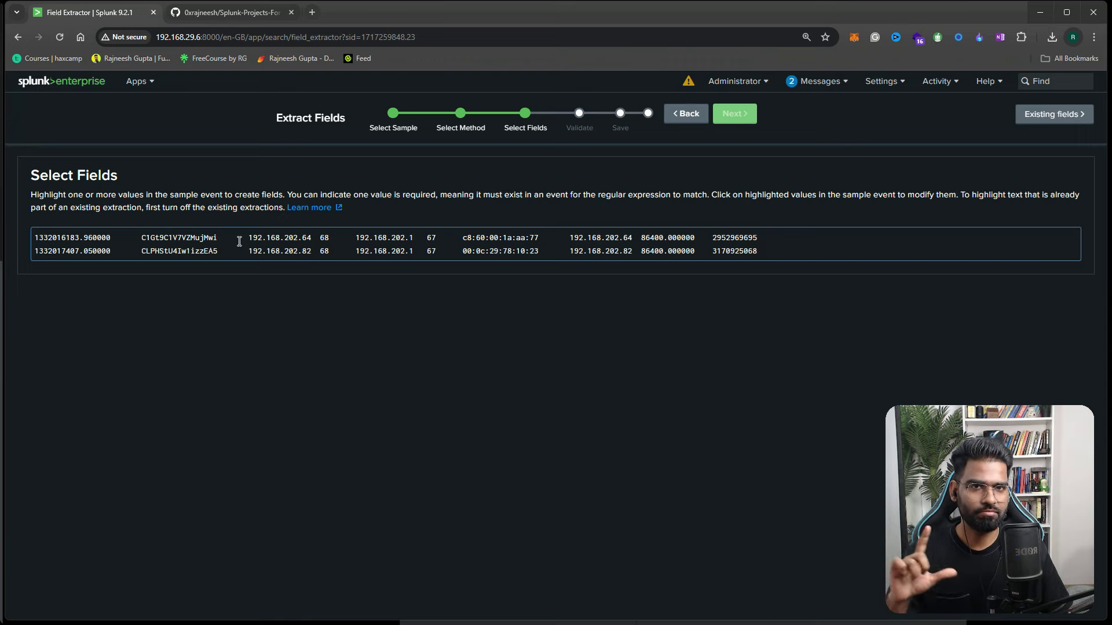
drag(249, 237, 310, 238)
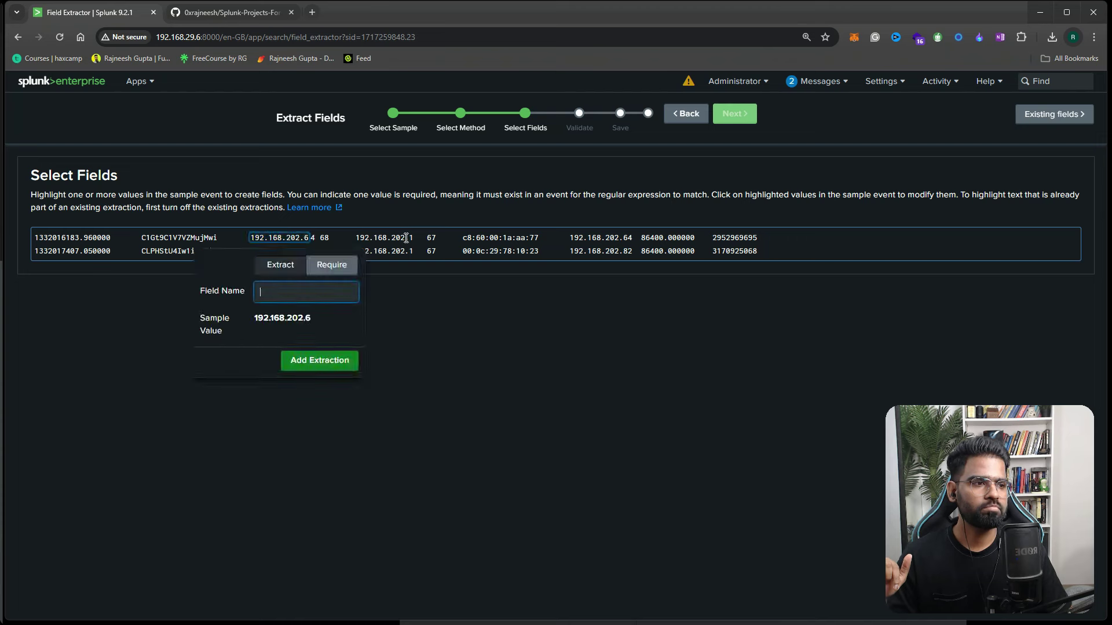
click(408, 237)
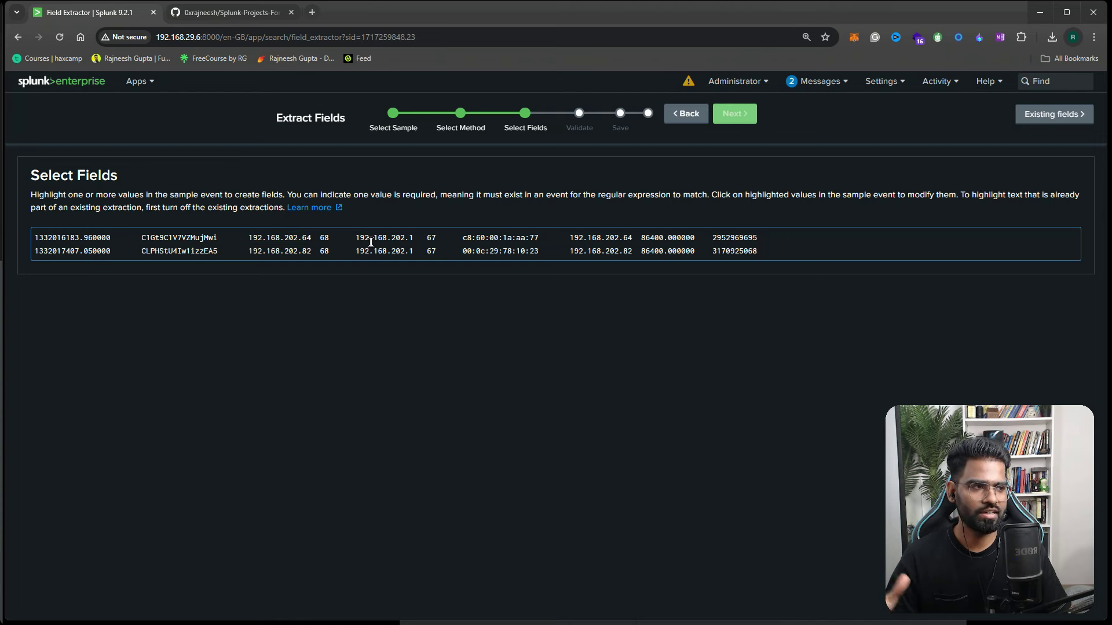
Add an extraction named src_ip for the value 192.168.202.64 in the first line of the sample event
drag(249, 236, 311, 237)
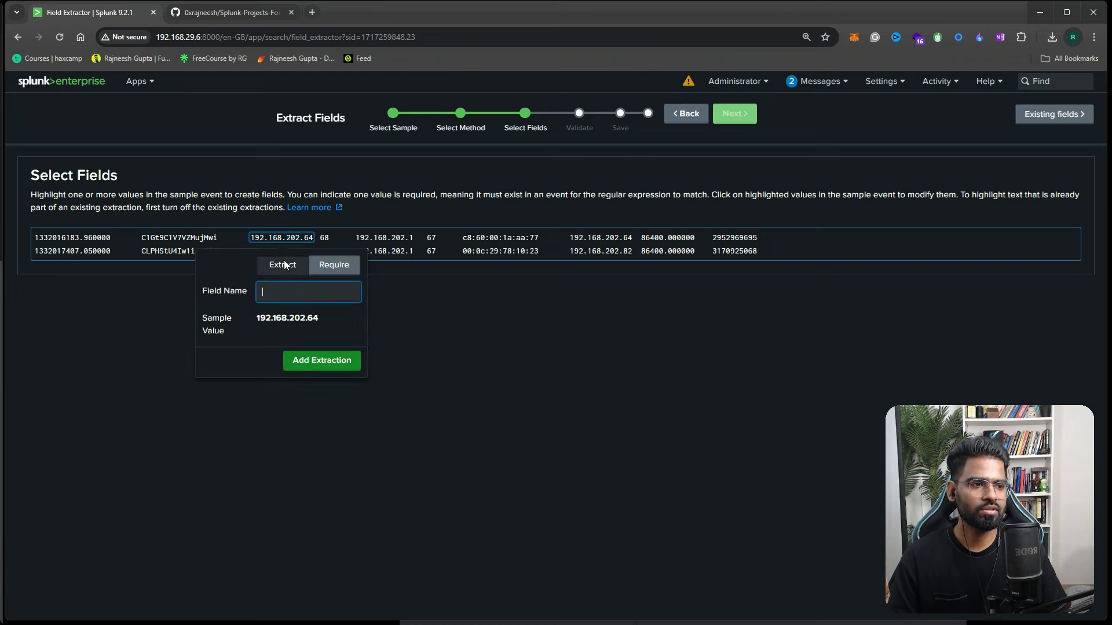
text(src)
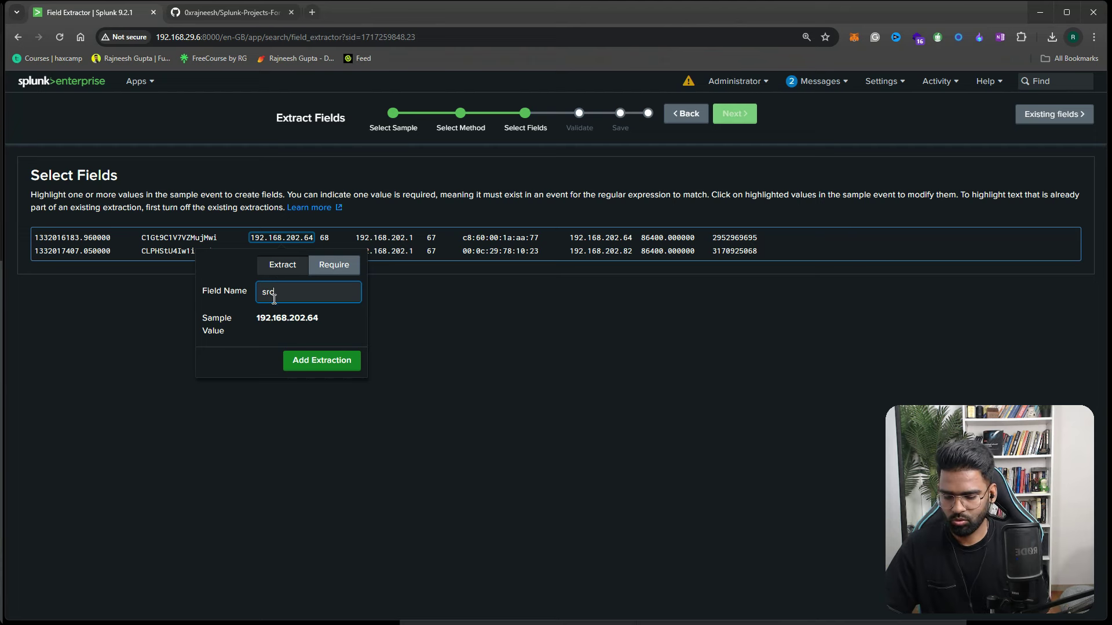
text(_ip)
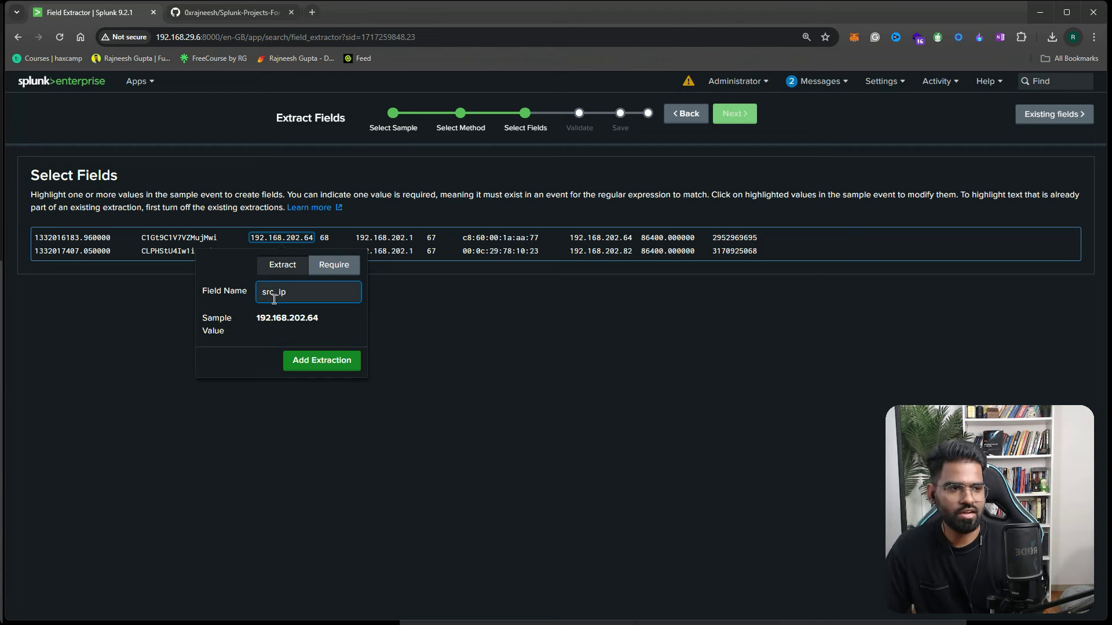
click(325, 361)
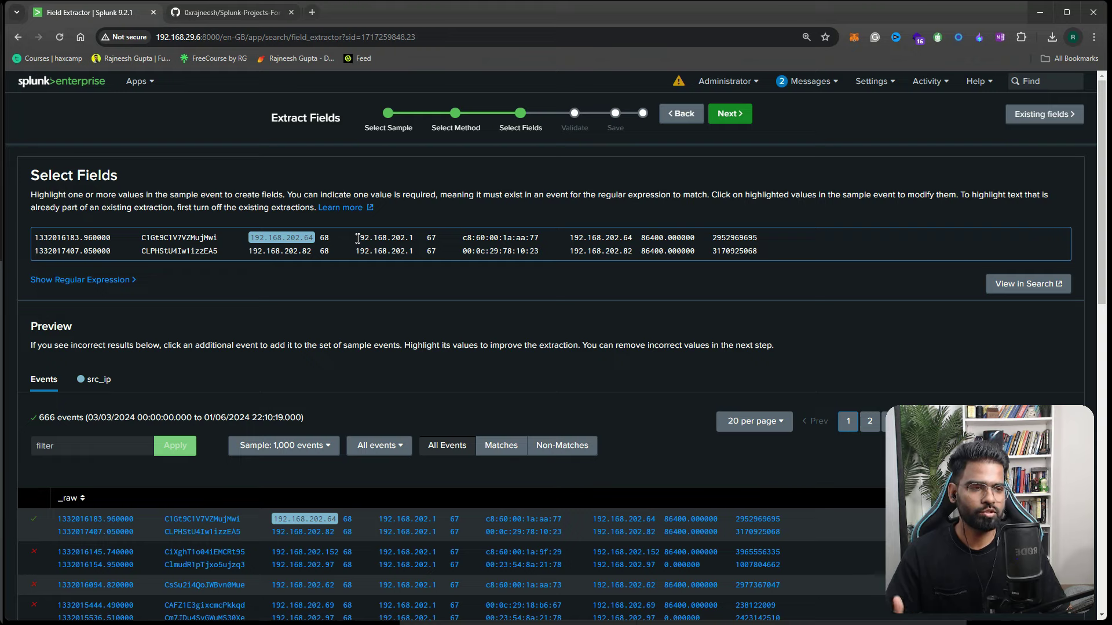
Add an extraction named dst_ip for the value 192.168.202.1 in the first line of the sample event
drag(357, 238, 419, 237)
key(Escape)
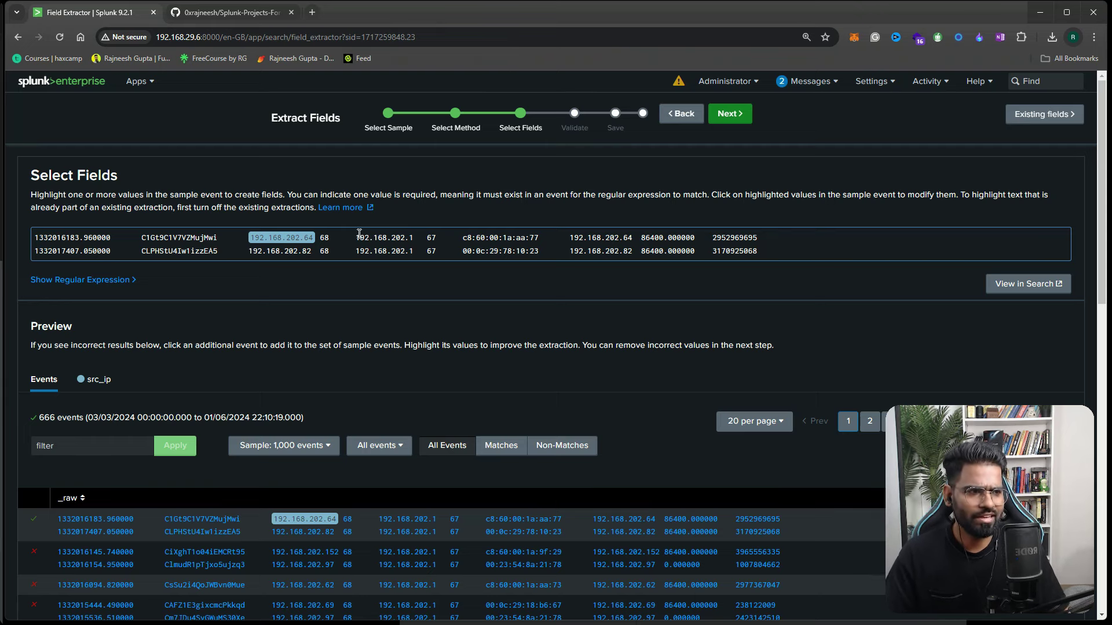
drag(356, 238, 417, 238)
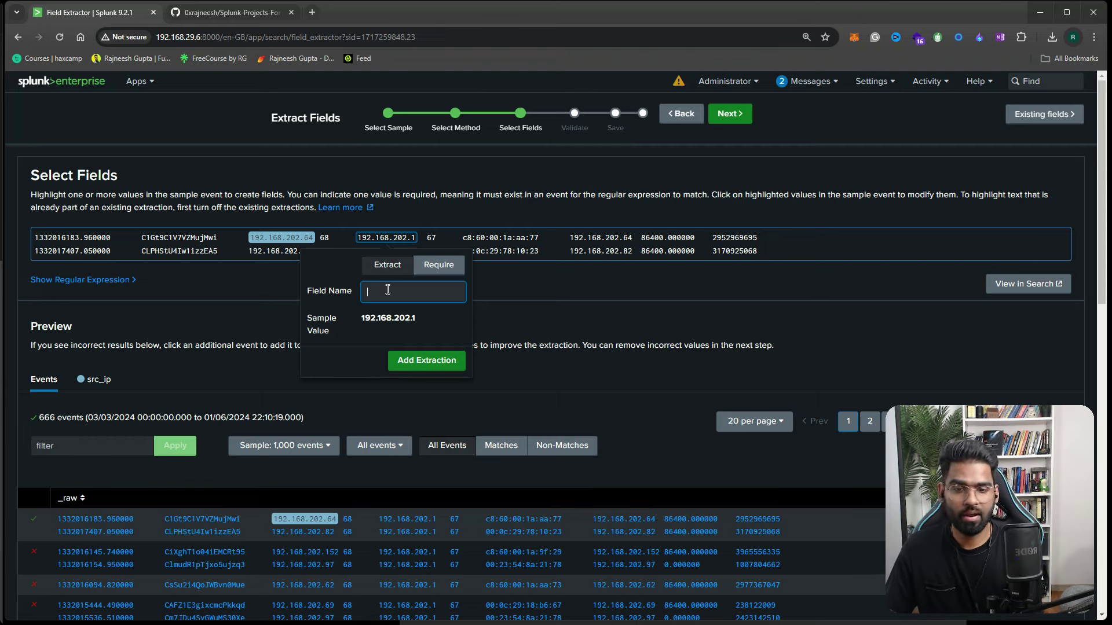
text(dst_)
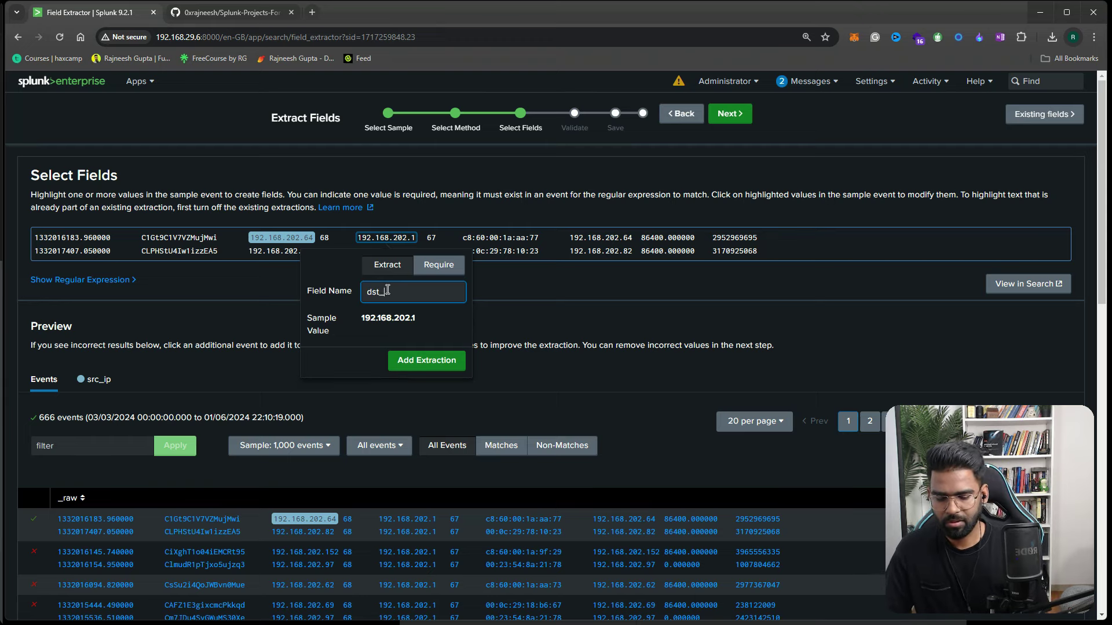
text(ip)
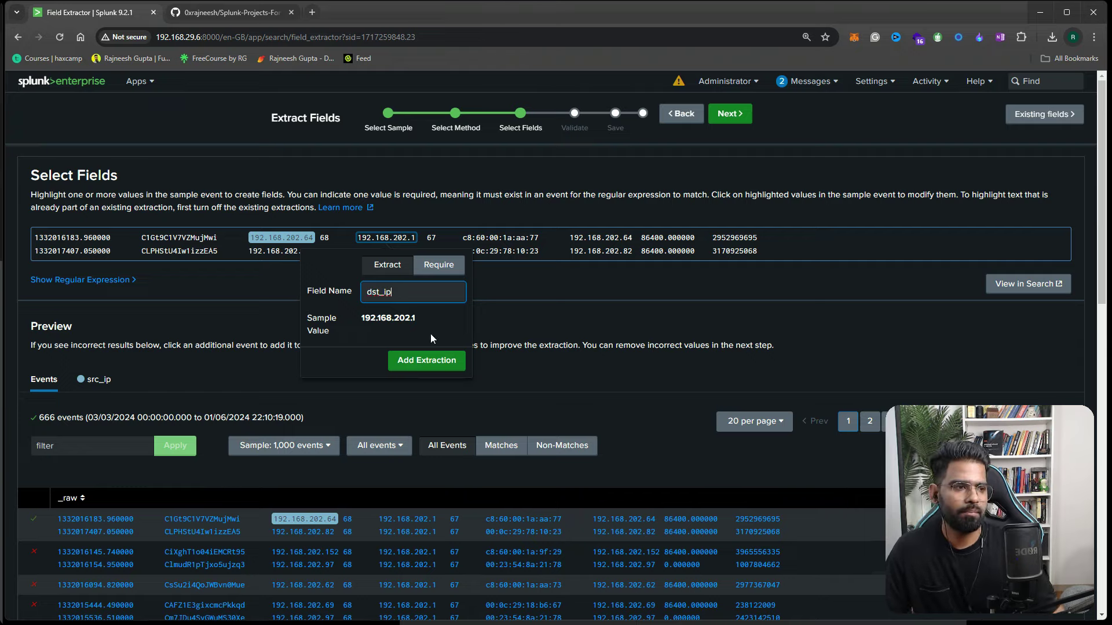
click(423, 360)
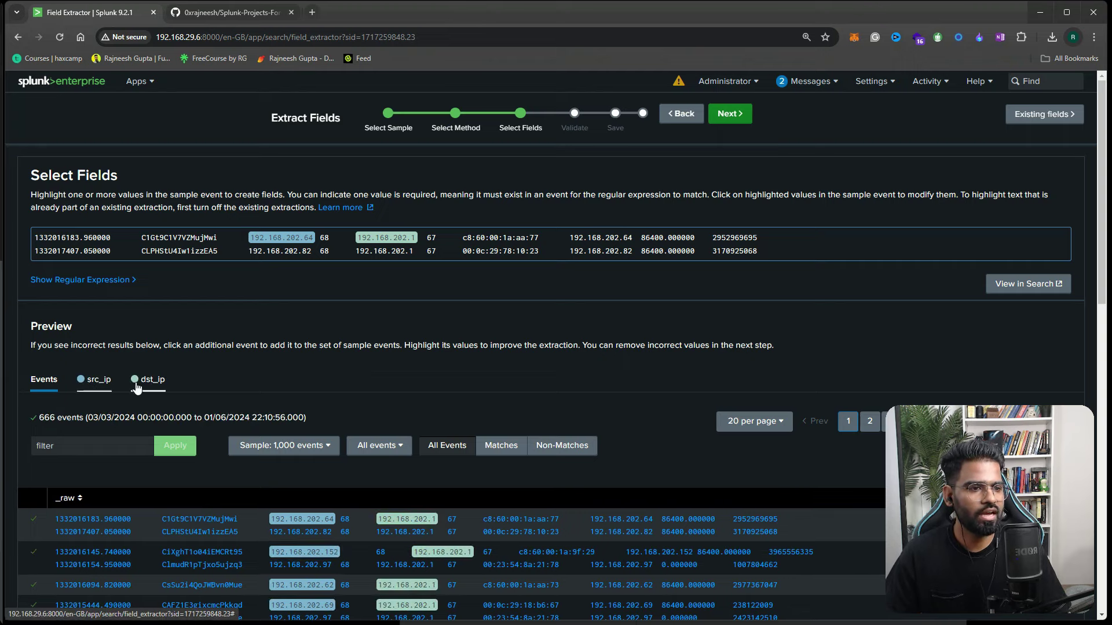
Examine the preview events to check which values the src_ip and dst_ip extractions highlight
scroll(355, 365, down, 1)
scroll(355, 365, down, 4)
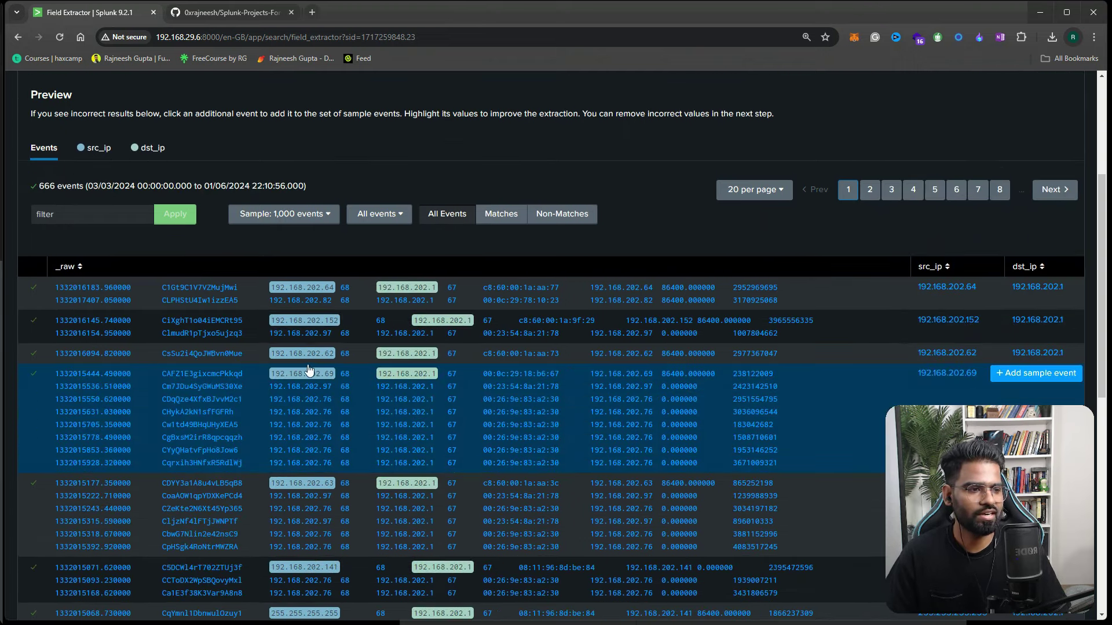
scroll(360, 298, up, 5)
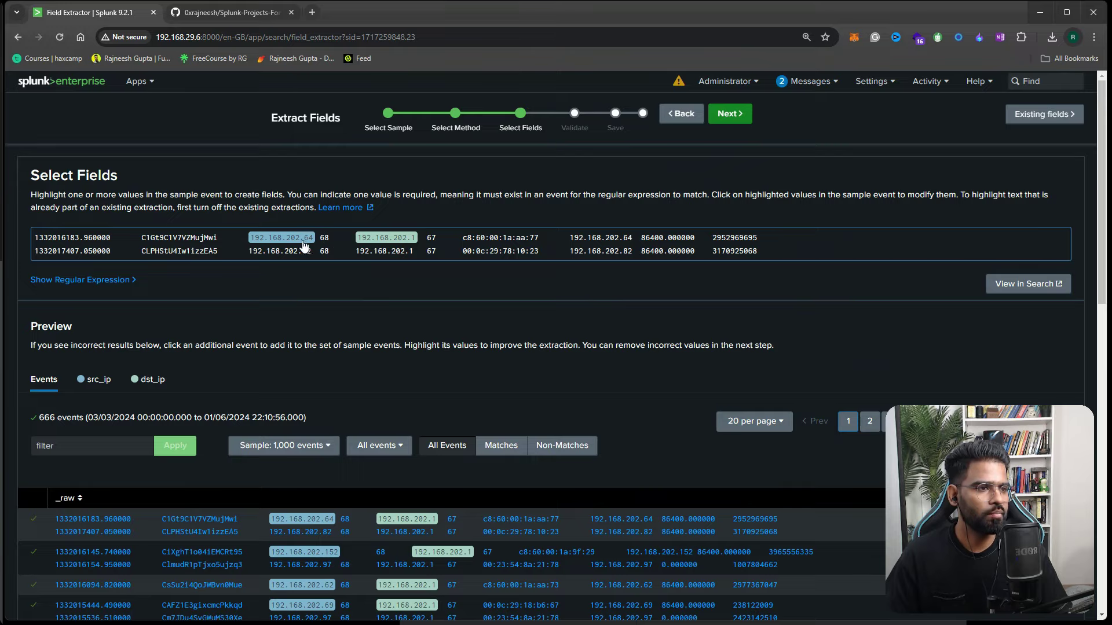
scroll(373, 304, down, 3)
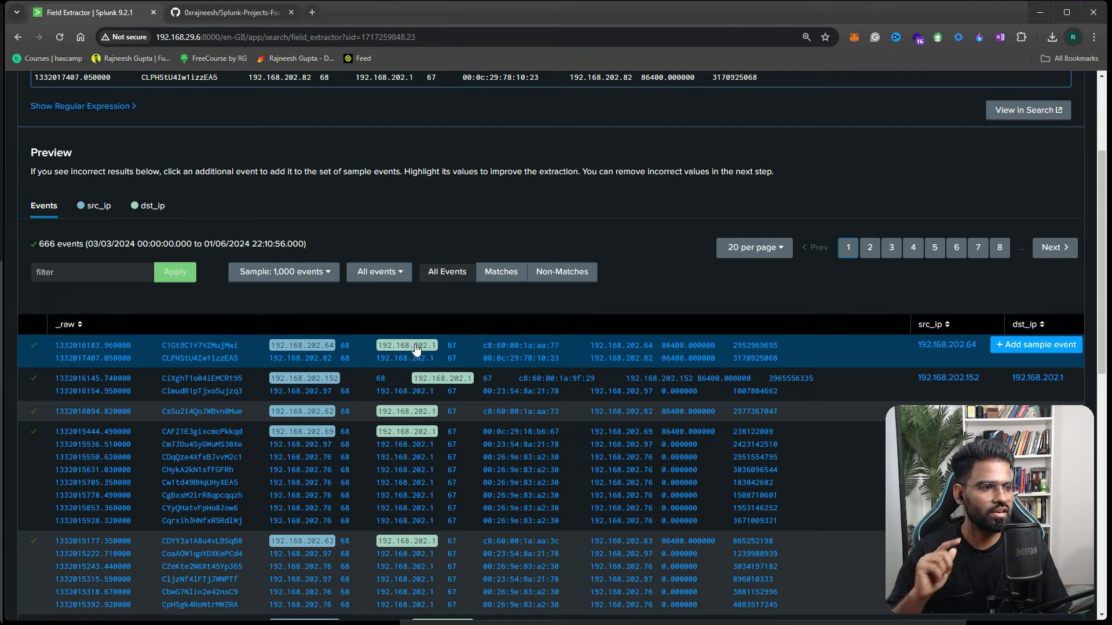
scroll(428, 441, down, 3)
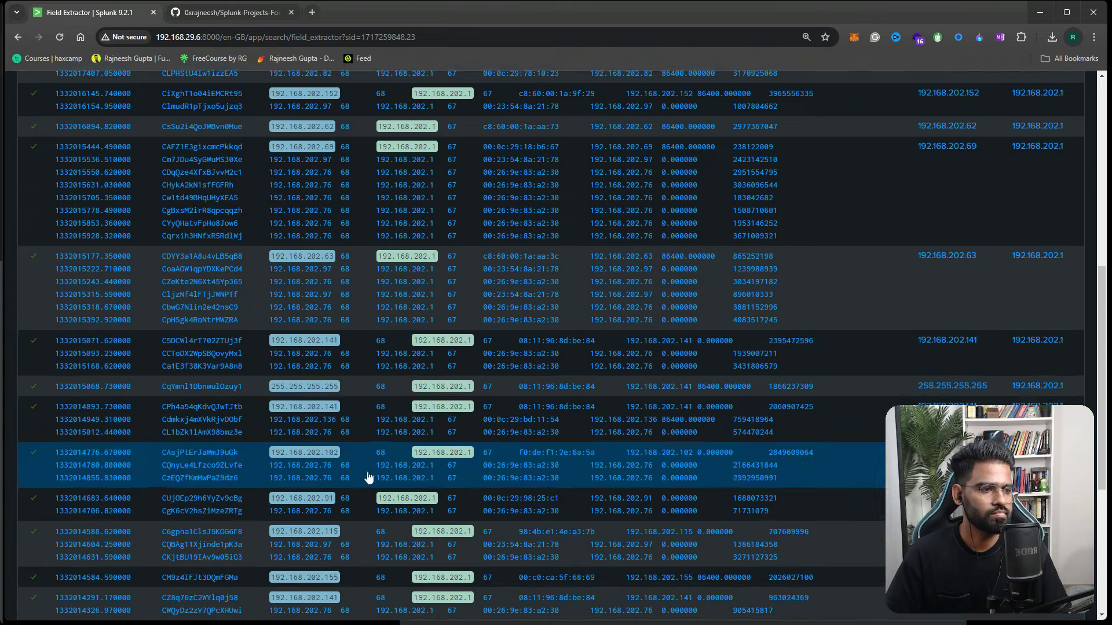
scroll(365, 487, down, 2)
scroll(376, 495, up, 4)
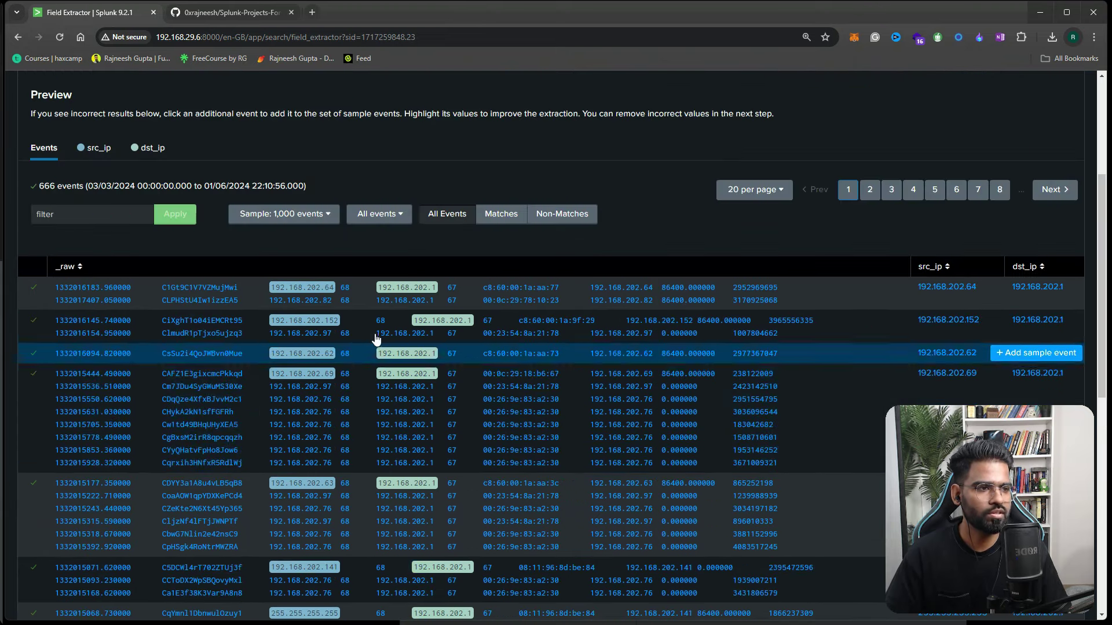
scroll(377, 341, up, 3)
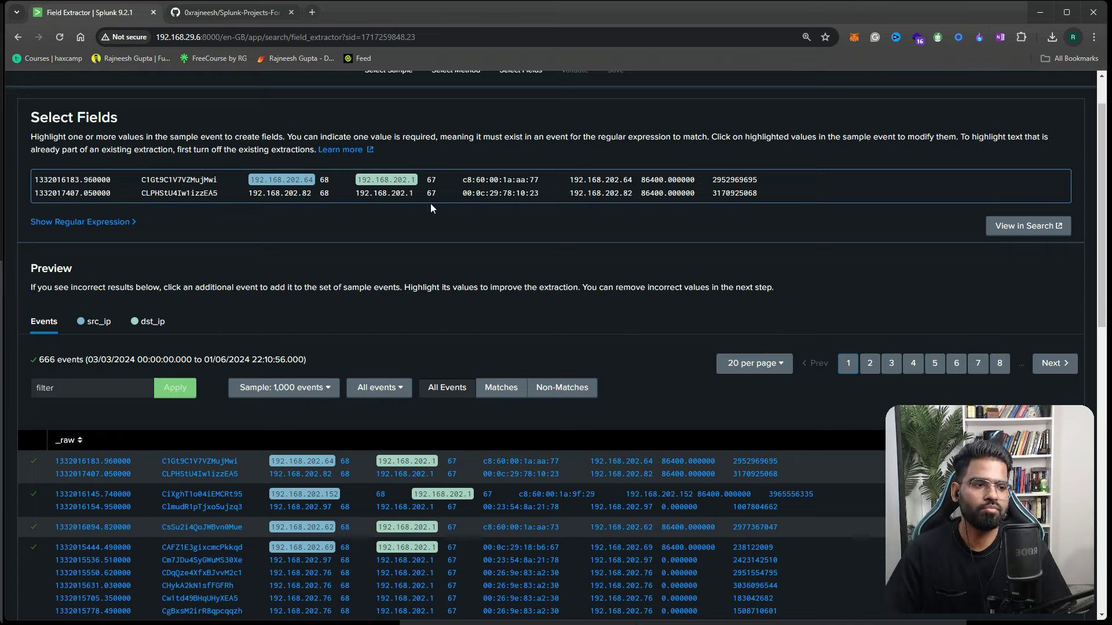
scroll(474, 356, down, 2)
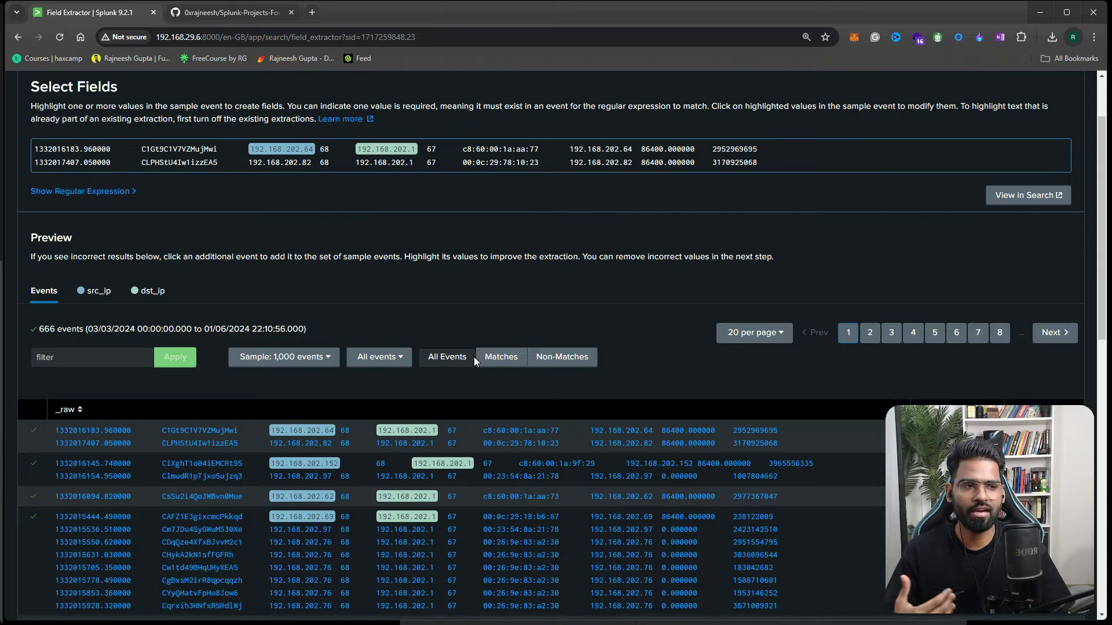
scroll(720, 345, up, 3)
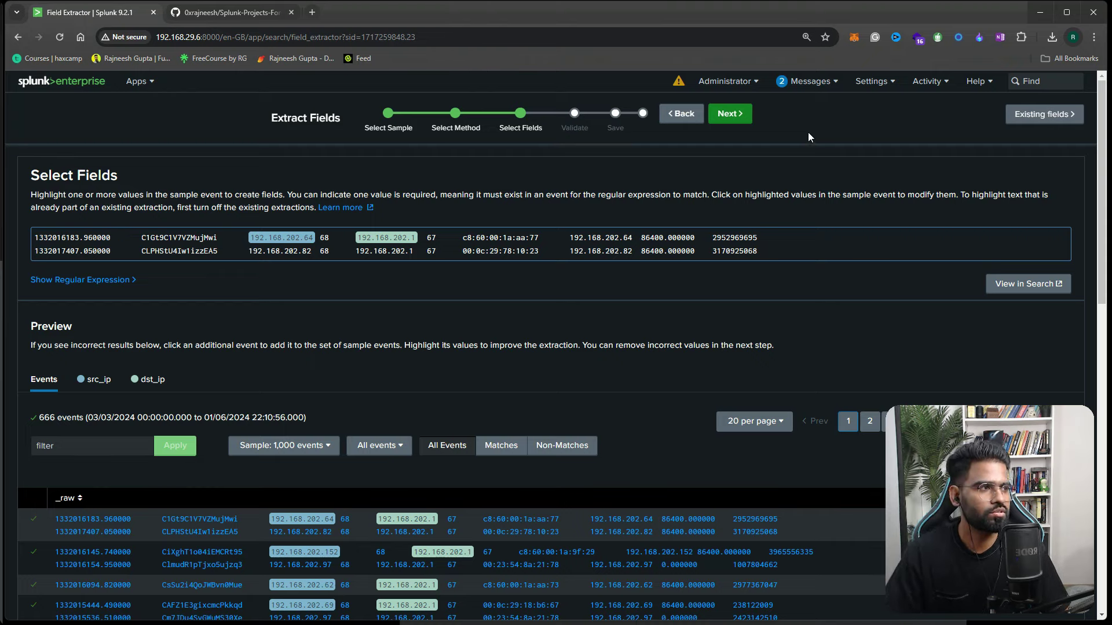
Proceed to validating the extractions and review the highlighted src_ip and dst_ip values across the events
click(731, 114)
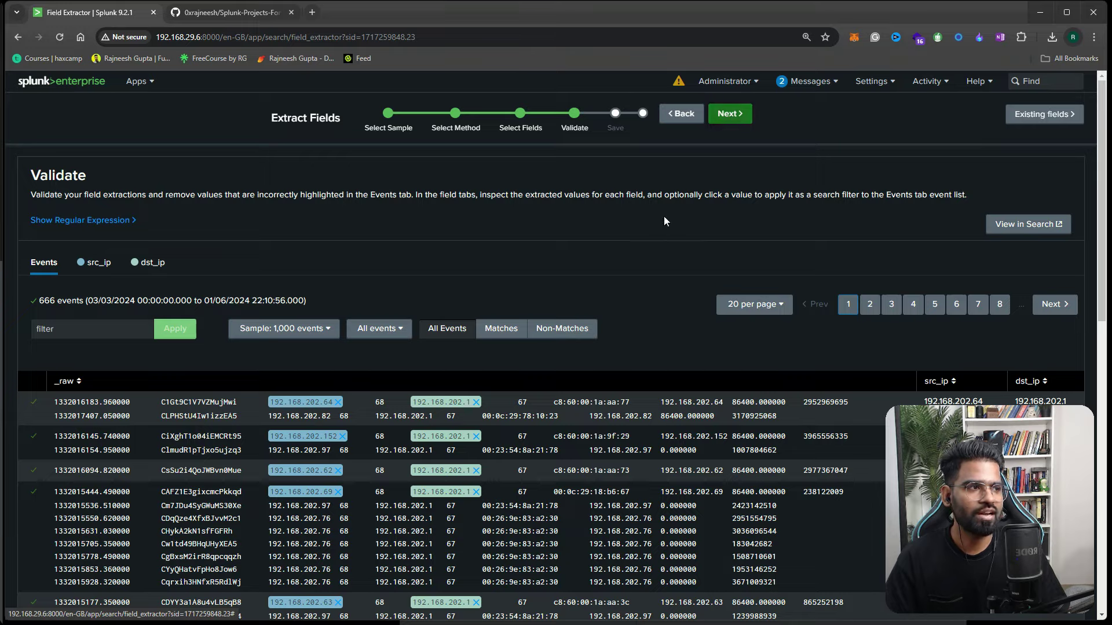
scroll(536, 362, down, 2)
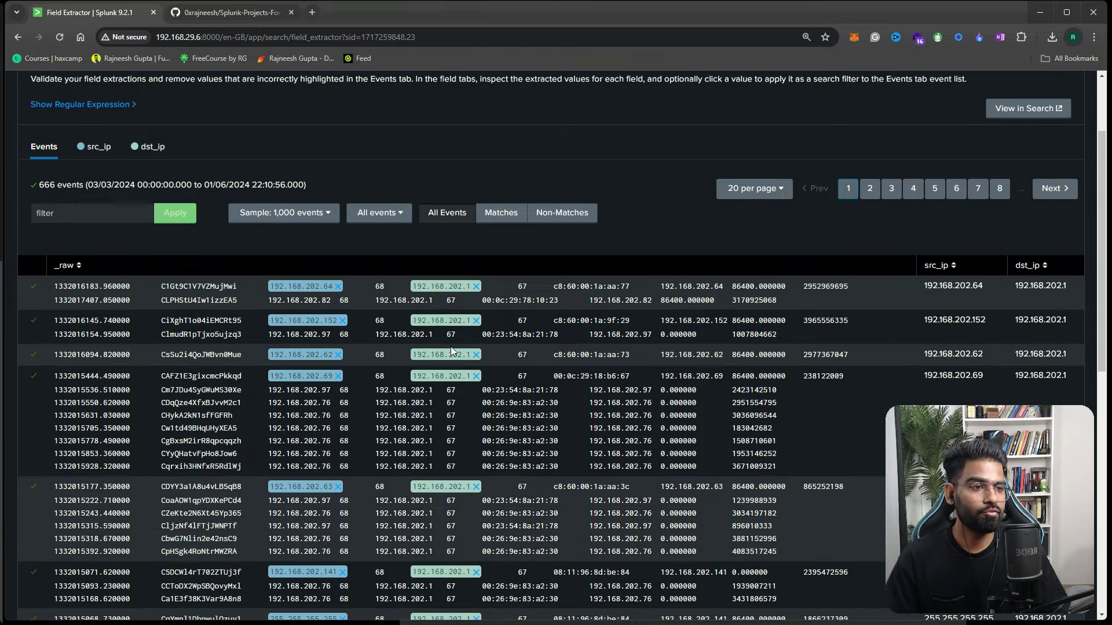
scroll(451, 351, down, 5)
scroll(541, 289, up, 8)
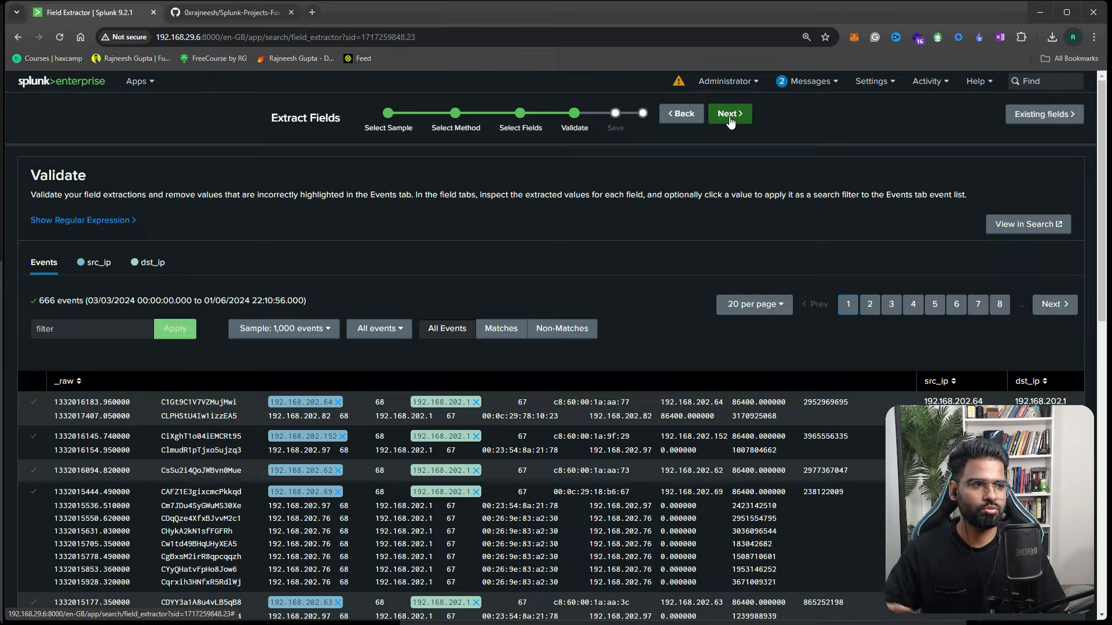
scroll(723, 147, down, 8)
scroll(724, 146, up, 10)
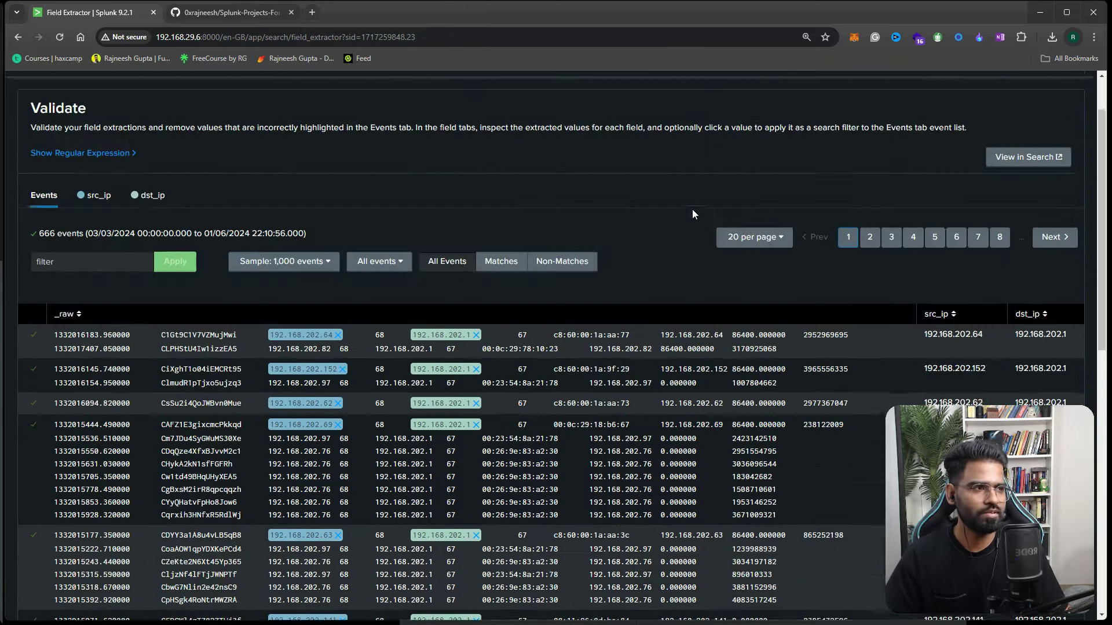
Save the field extraction with its default name and permissions, and explore the created fields in Search
click(729, 114)
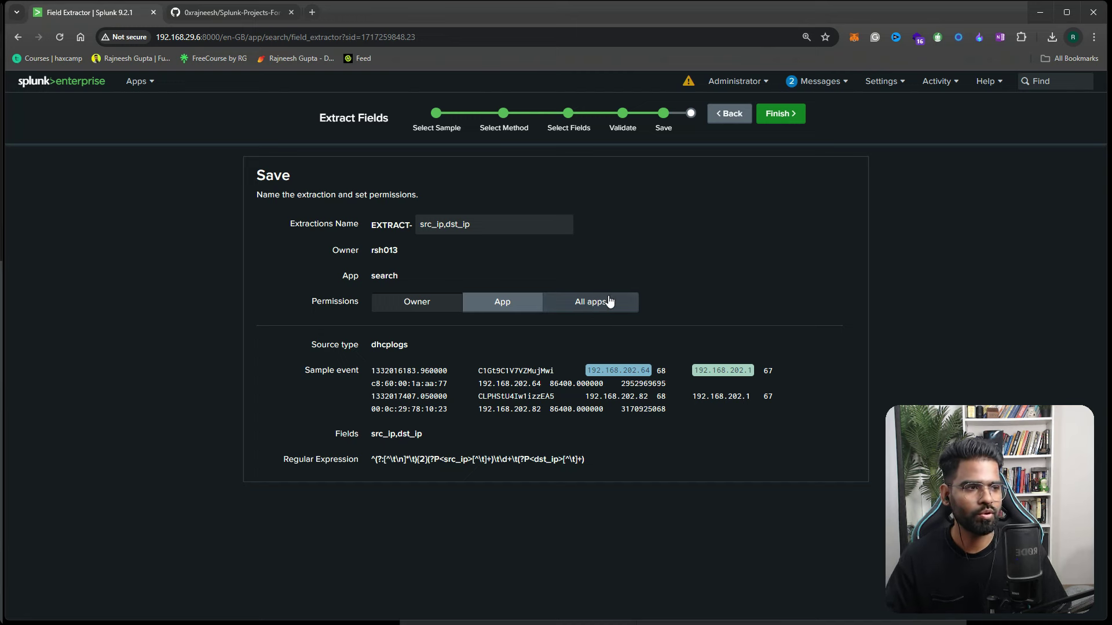
click(777, 114)
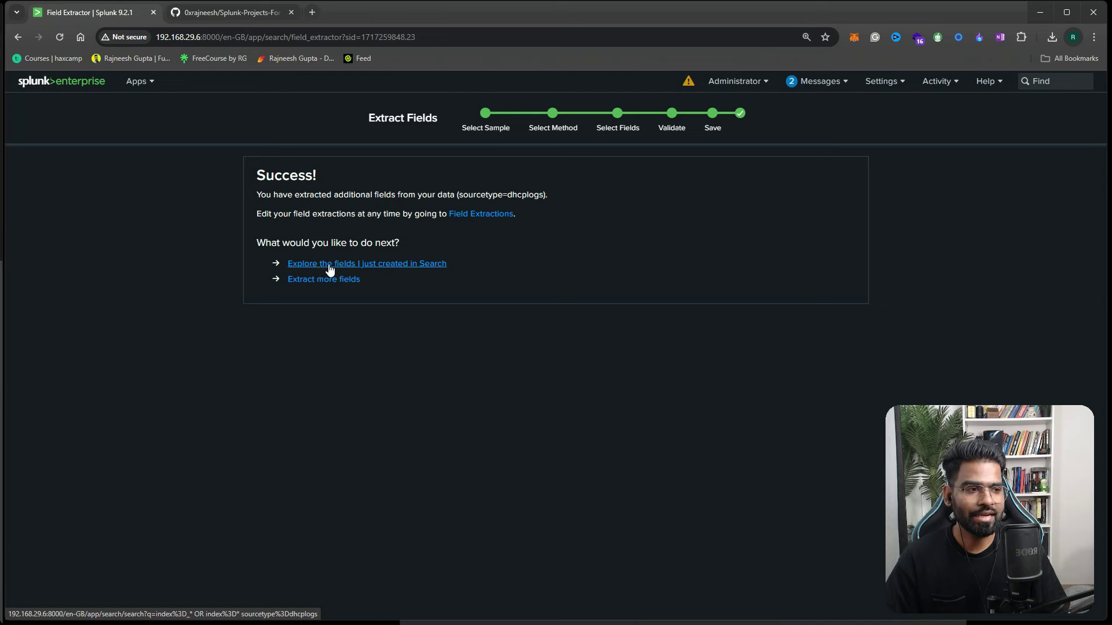
click(399, 266)
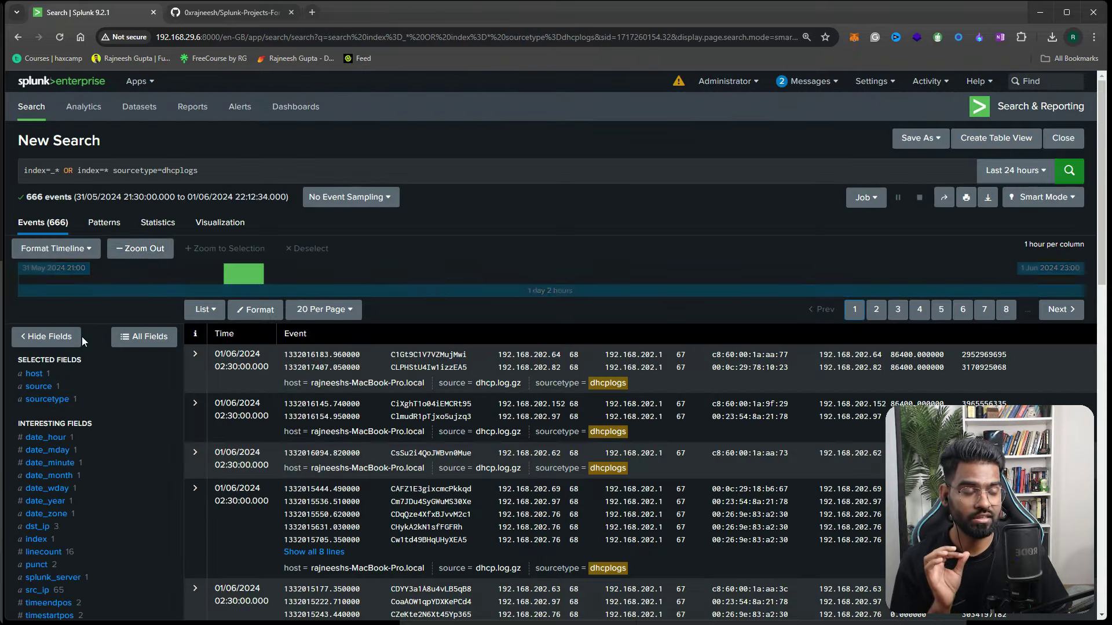
Inspect the values and counts of the extracted dst_ip and src_ip fields in the dhcplogs search results
scroll(143, 397, down, 3)
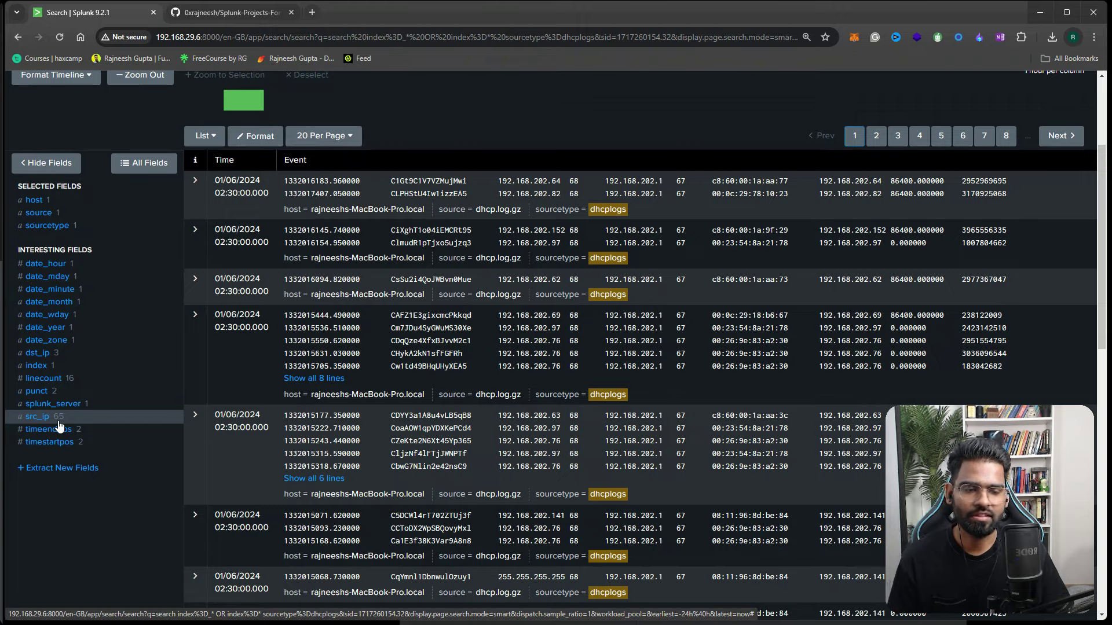
click(38, 353)
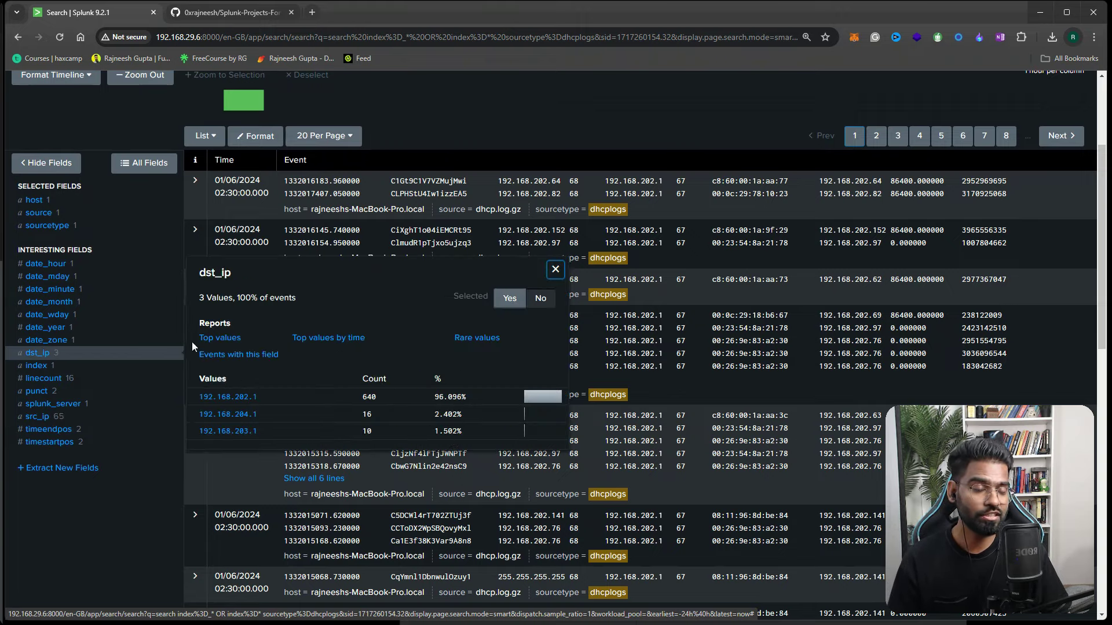
drag(266, 401, 195, 398)
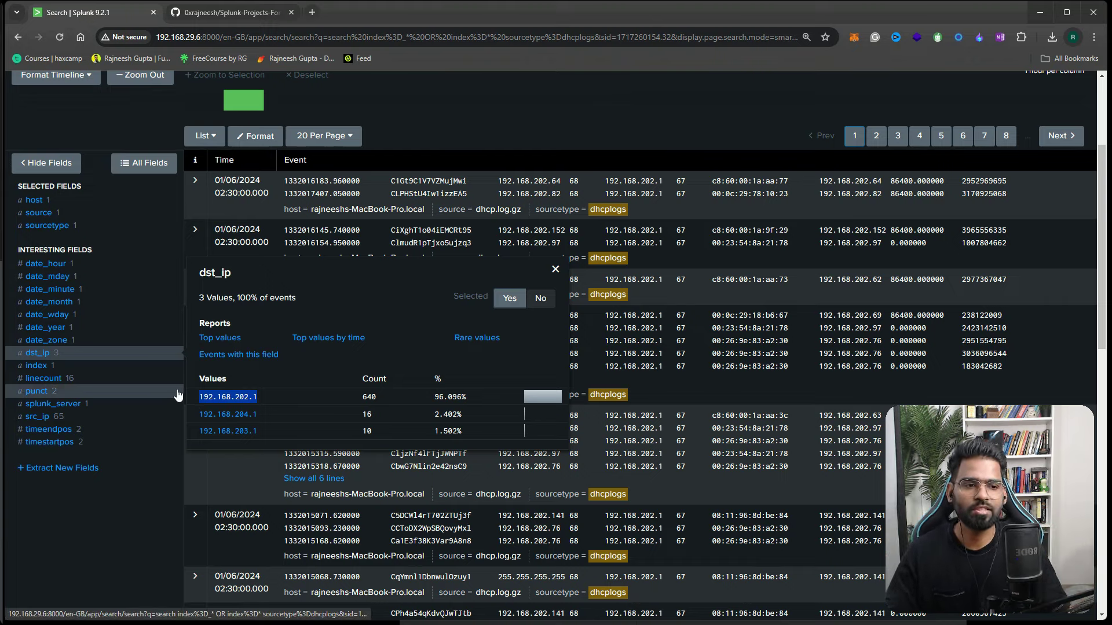
click(100, 551)
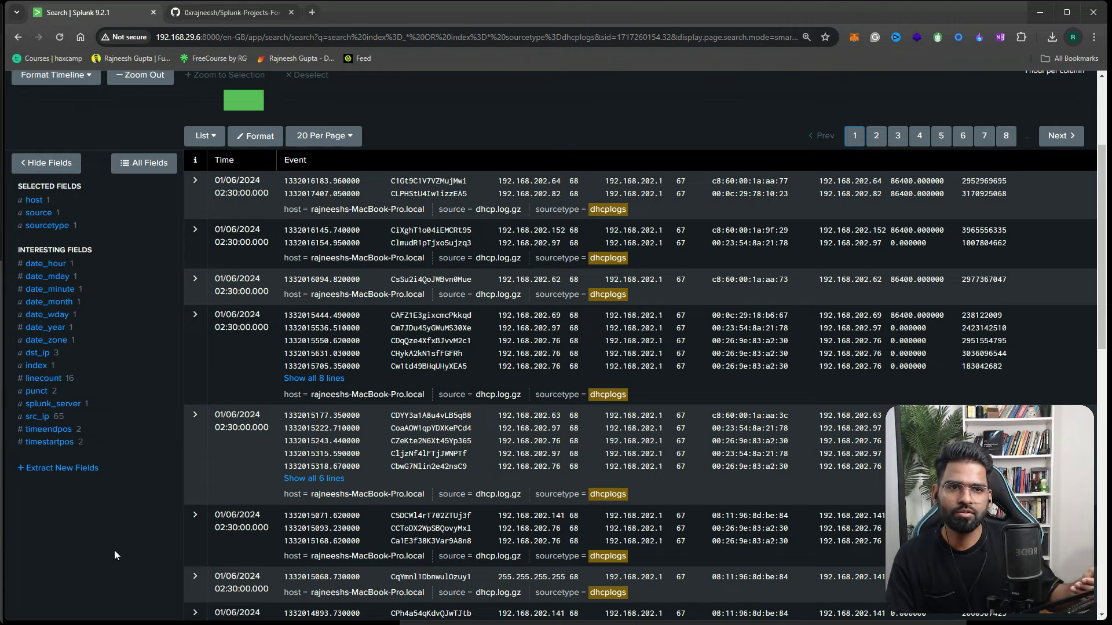
click(85, 417)
scroll(87, 417, down, 3)
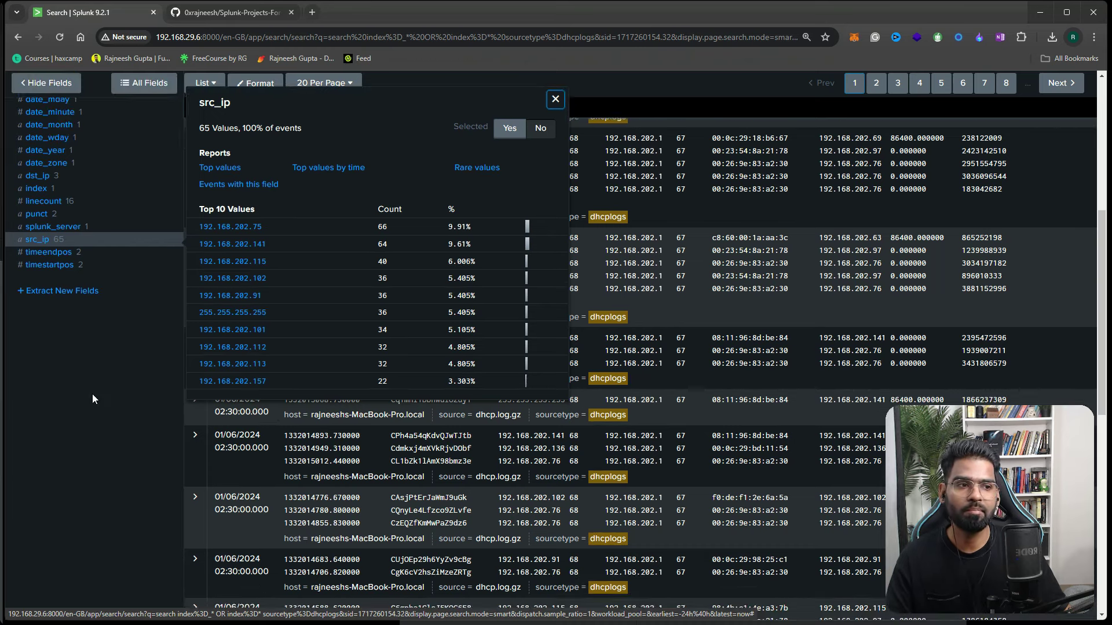
scroll(259, 235, up, 6)
click(262, 172)
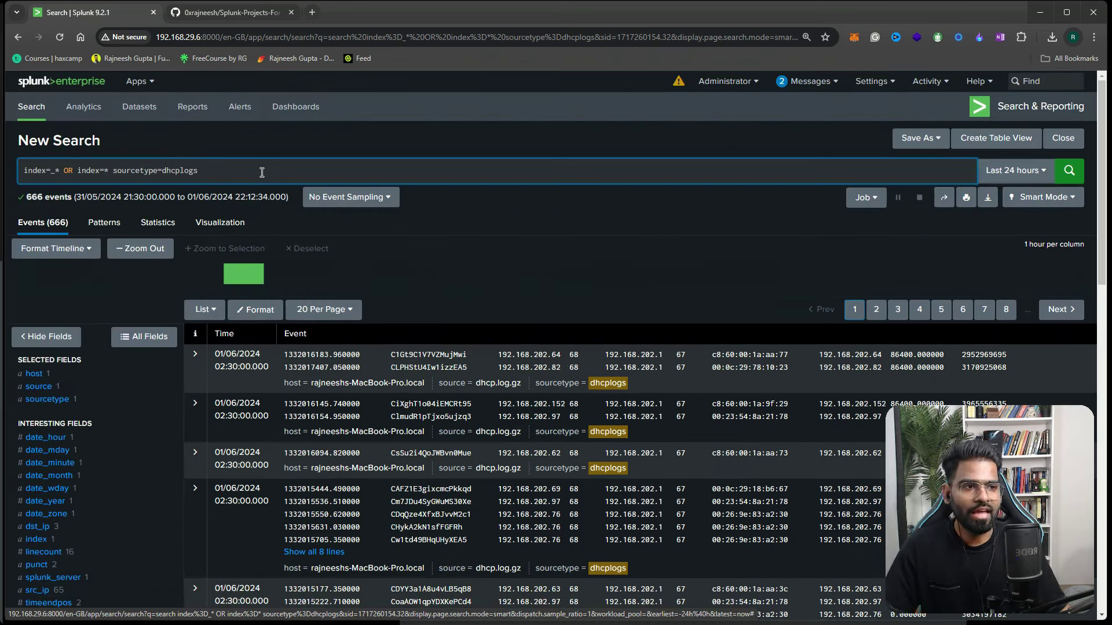
text(src)
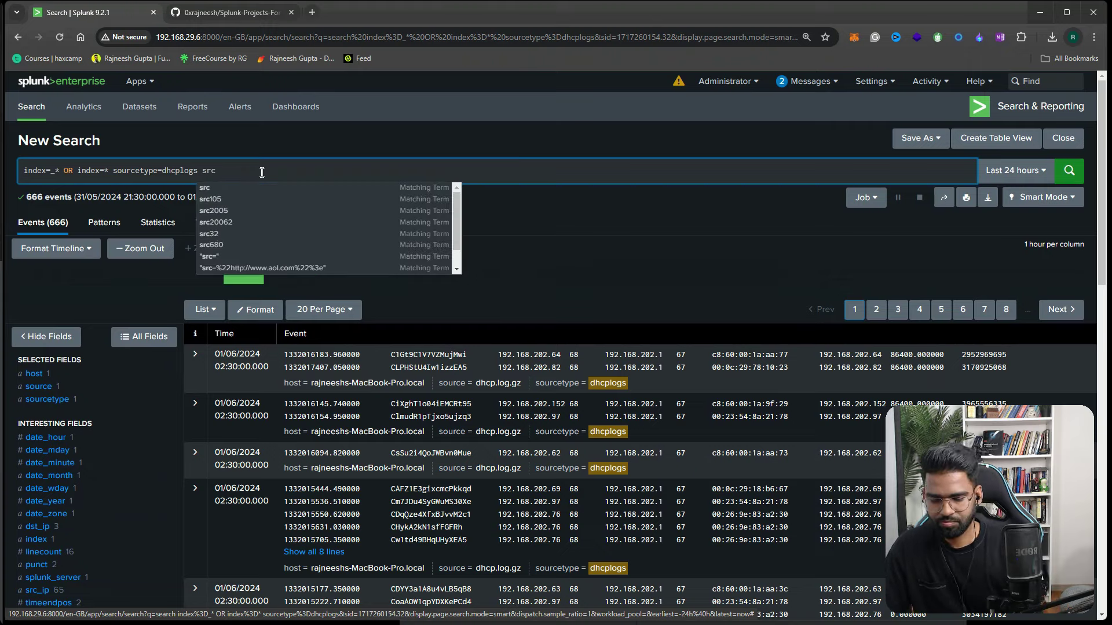
text(_i)
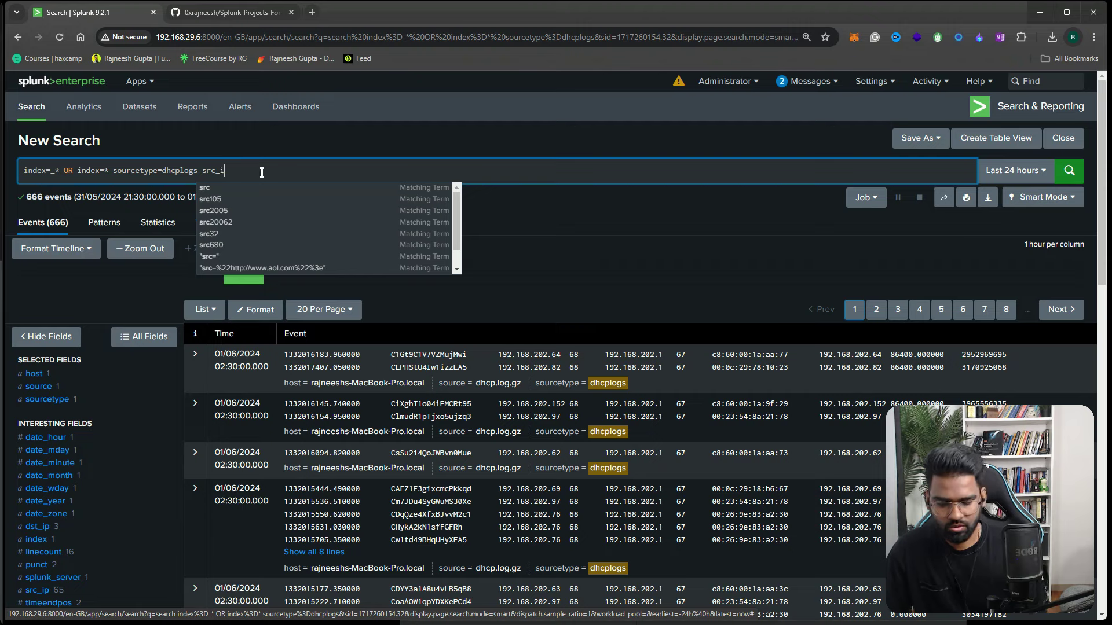
text(p=)
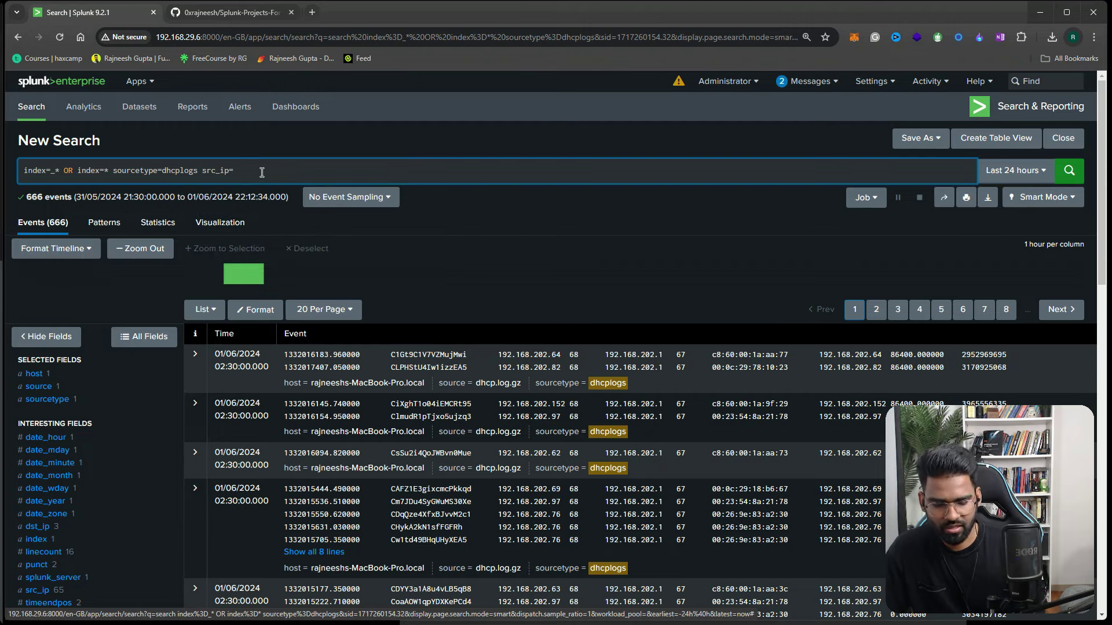
key(BackSpace)
key(BackSpace)
key(BackSpace)
key(BackSpace)
key(BackSpace)
key(BackSpace)
key(BackSpace)
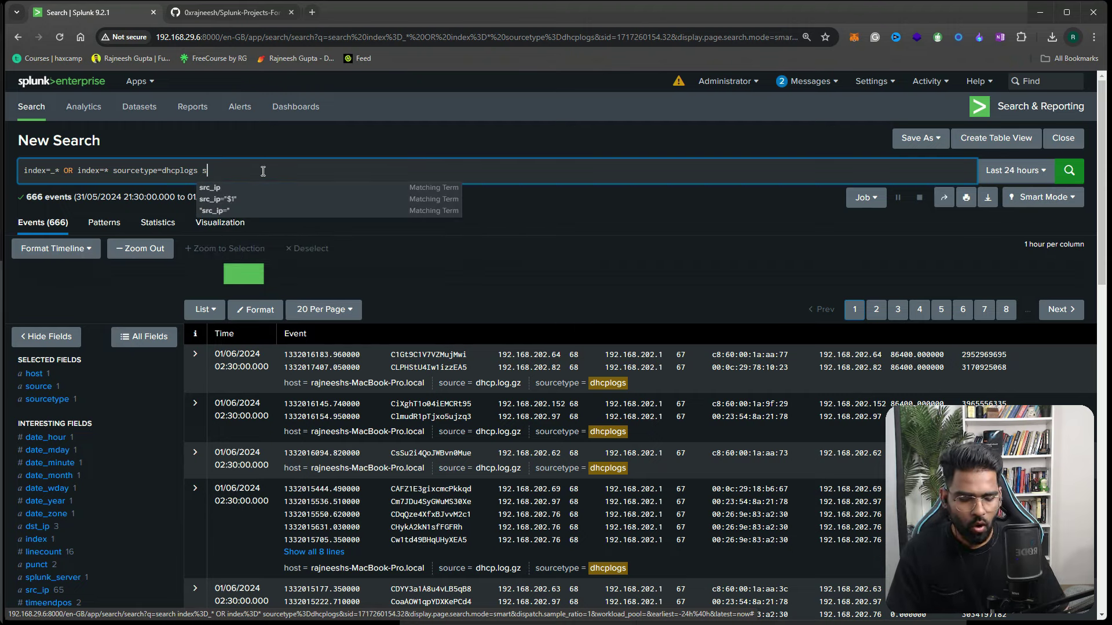
Filter the dhcplogs search to events with the src_ip value 192.168.202.75 and review the filter added to the query
scroll(187, 362, down, 3)
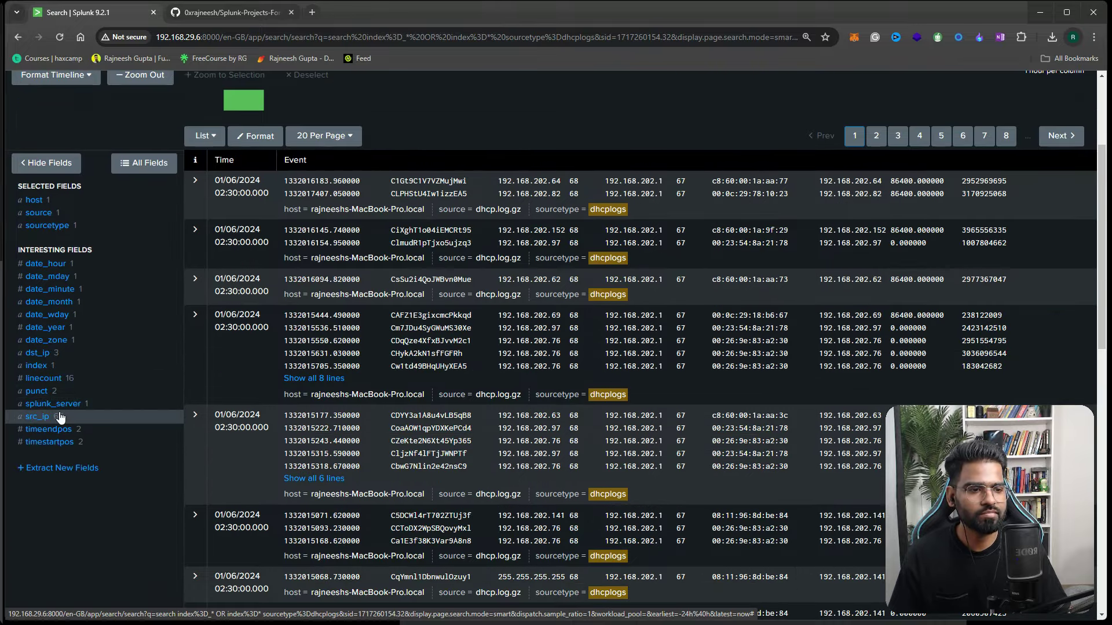
click(58, 417)
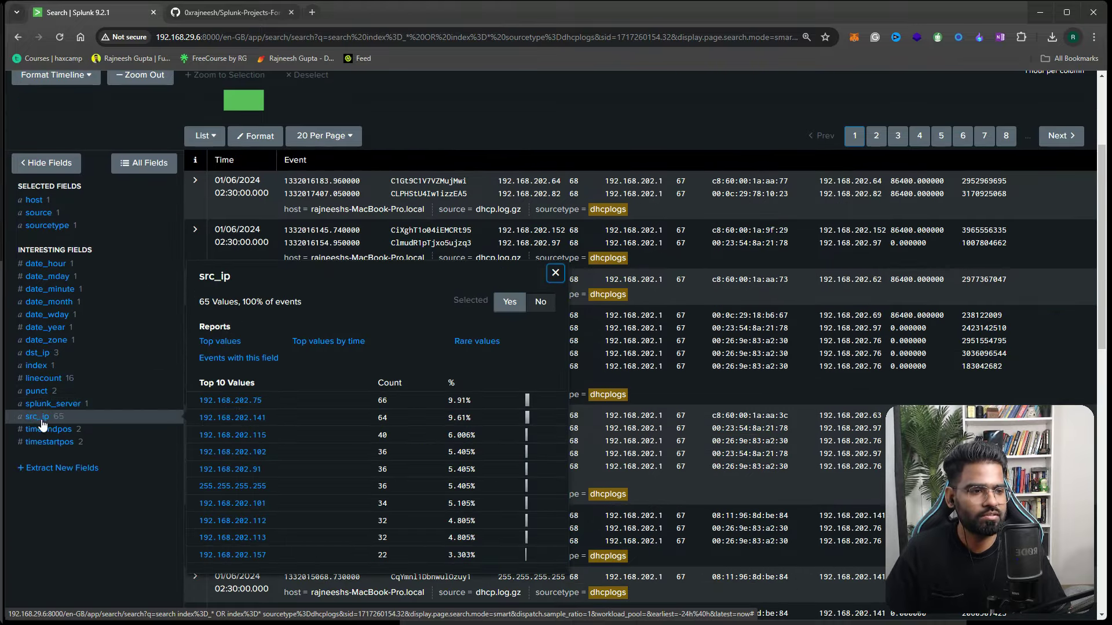
click(234, 405)
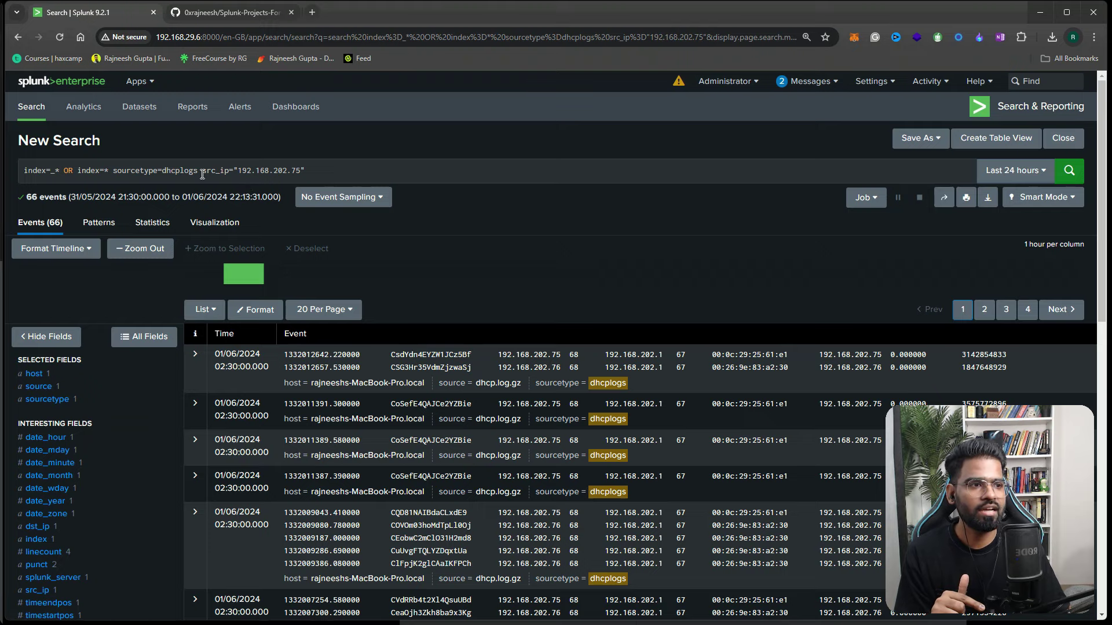
drag(202, 171, 320, 173)
click(321, 172)
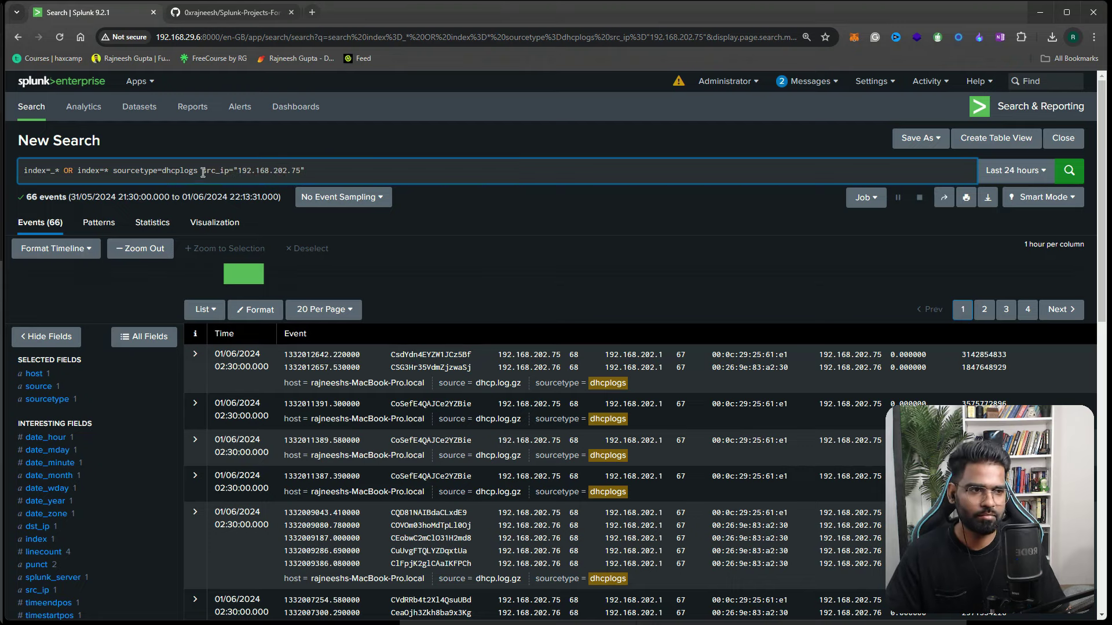
drag(202, 172, 320, 172)
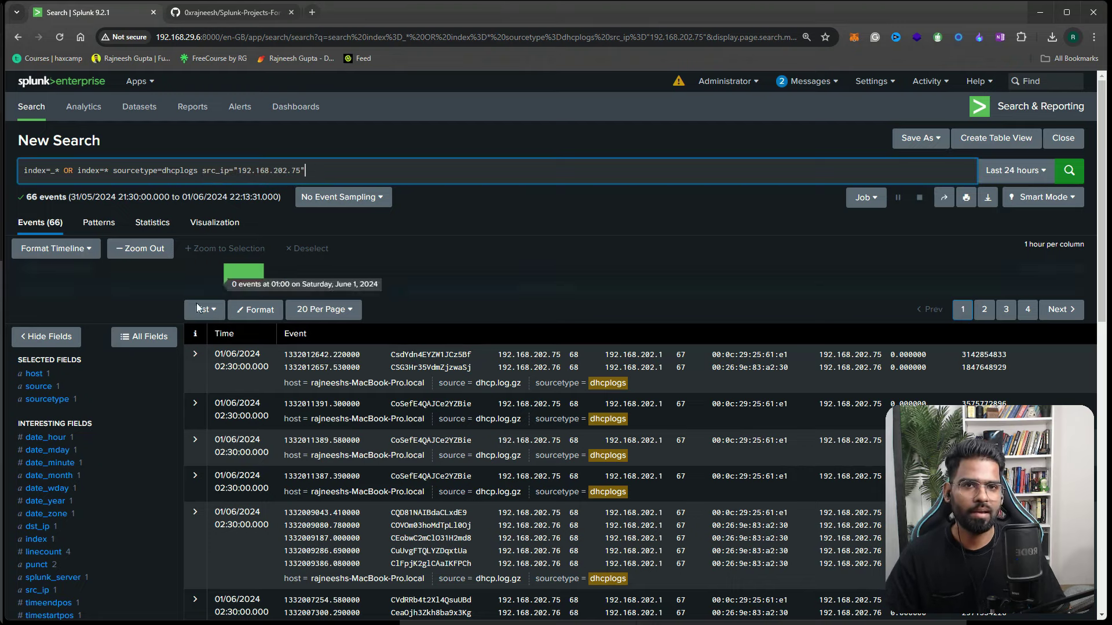
scroll(145, 336, down, 2)
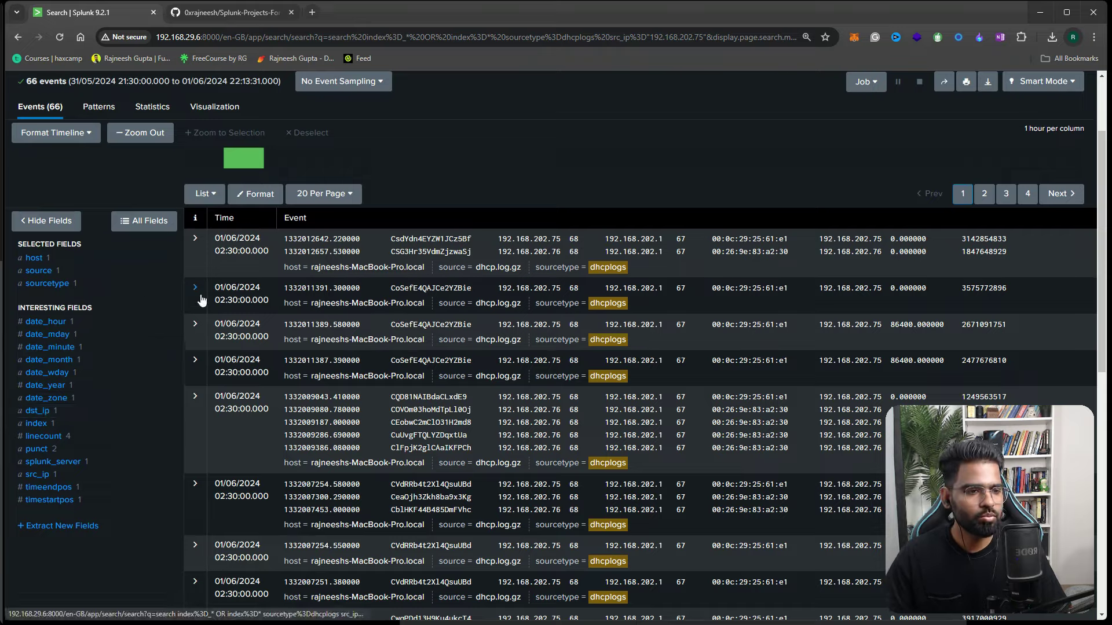
scroll(82, 417, up, 2)
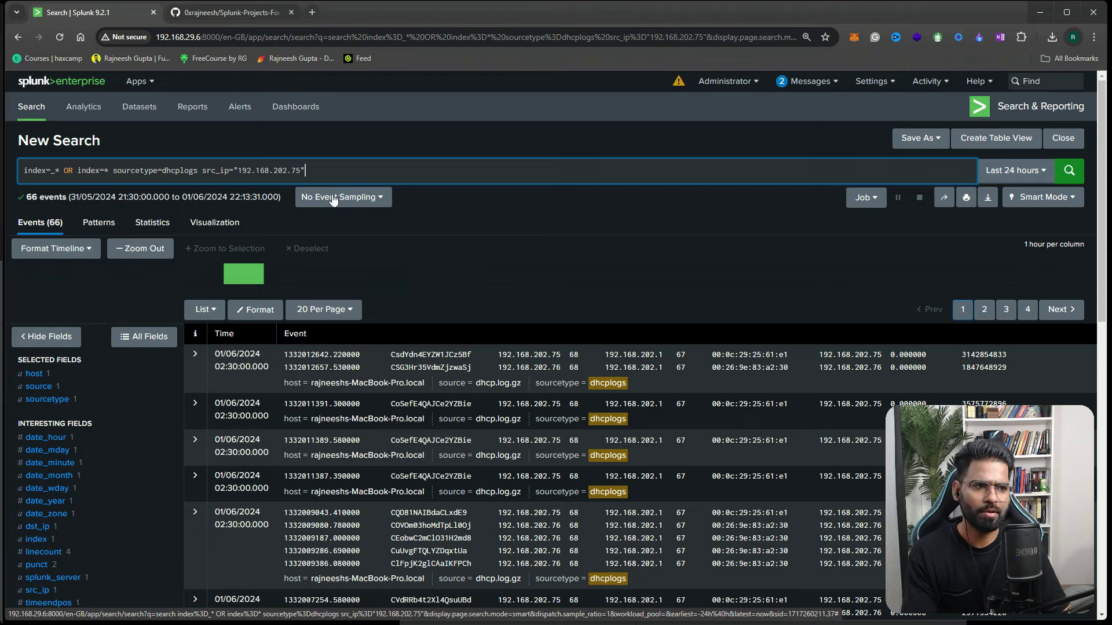
Add the condition dst_ip="192.168.202.1" to the search query, run it and look through the matching events
text(dst)
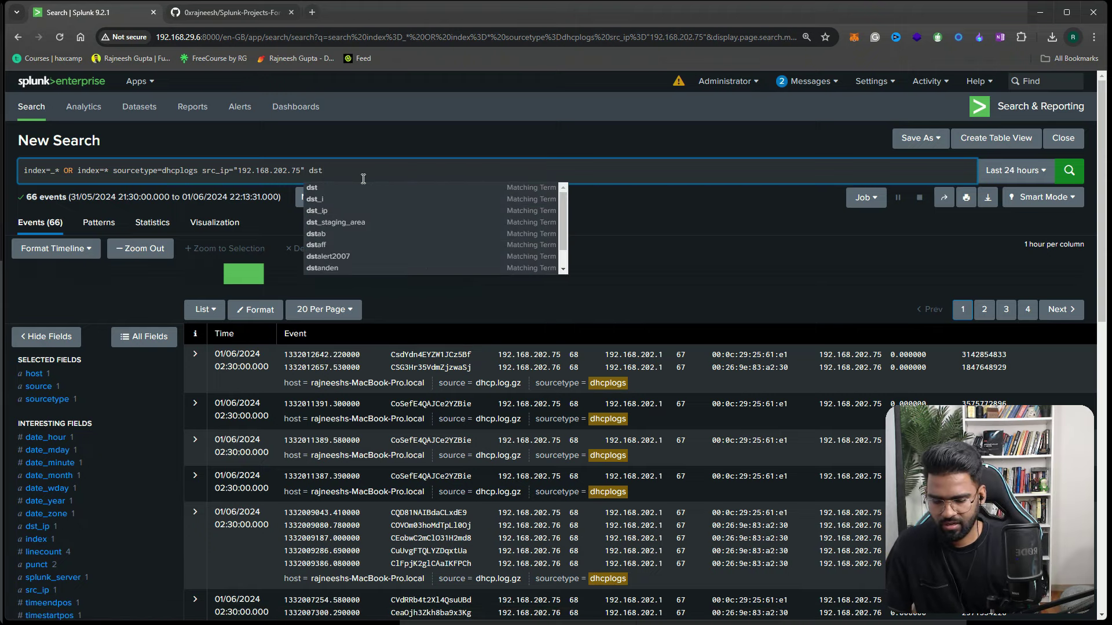
text(_ip)
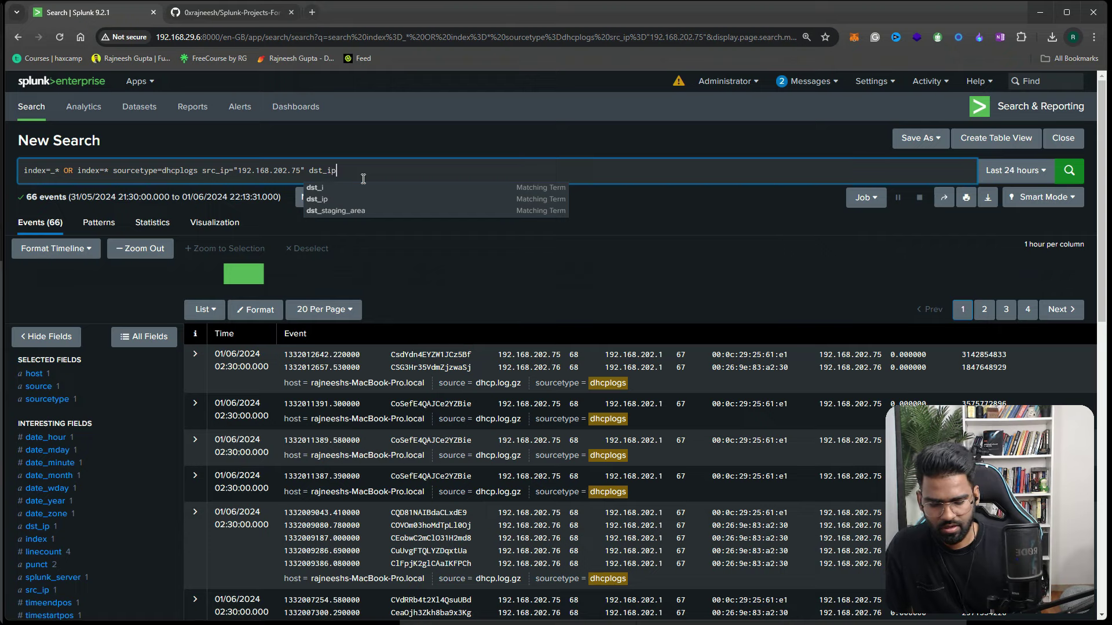
text(="")
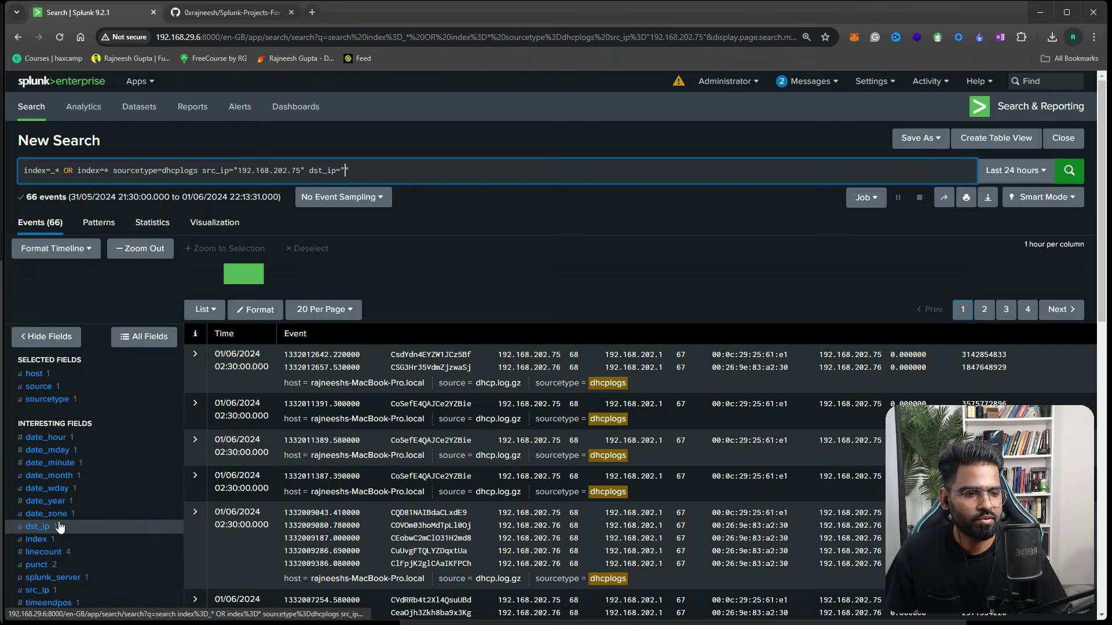
click(39, 526)
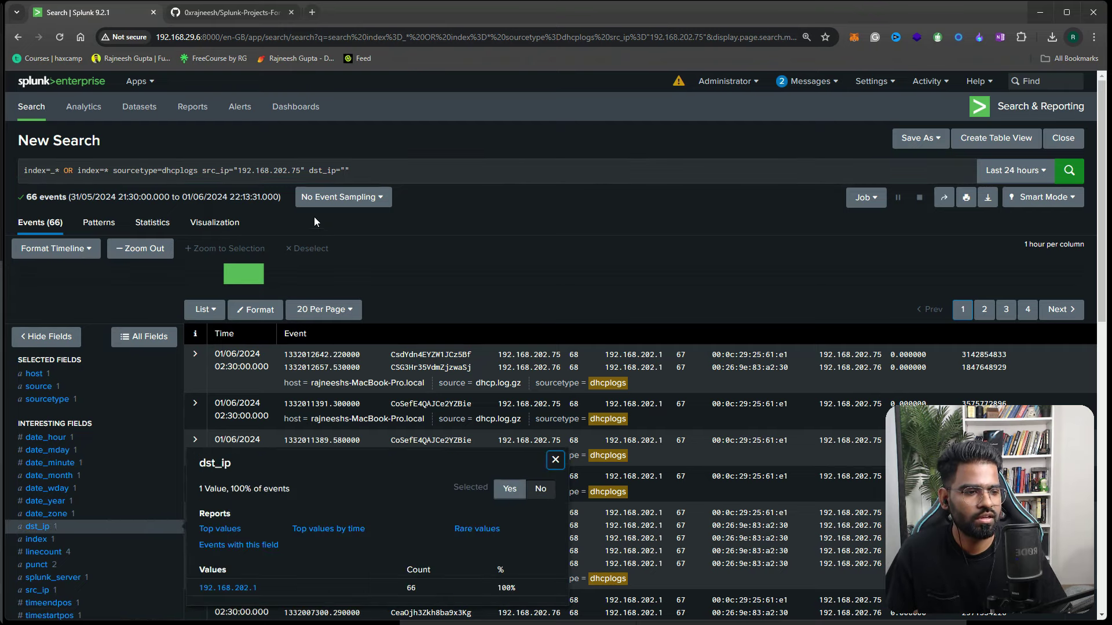
click(381, 172)
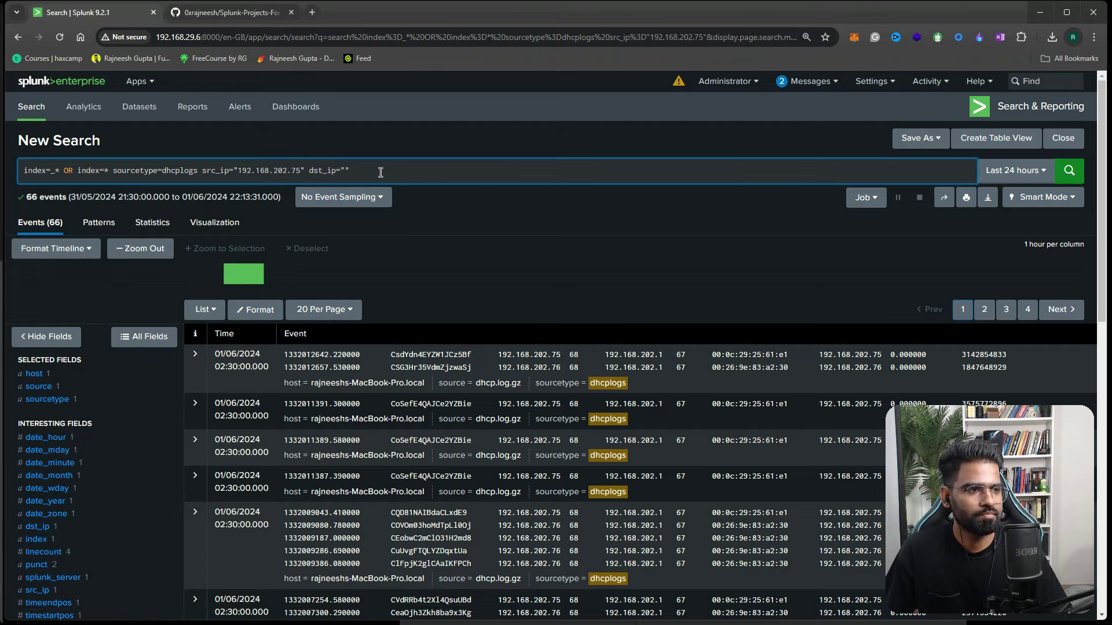
text(192.168.2)
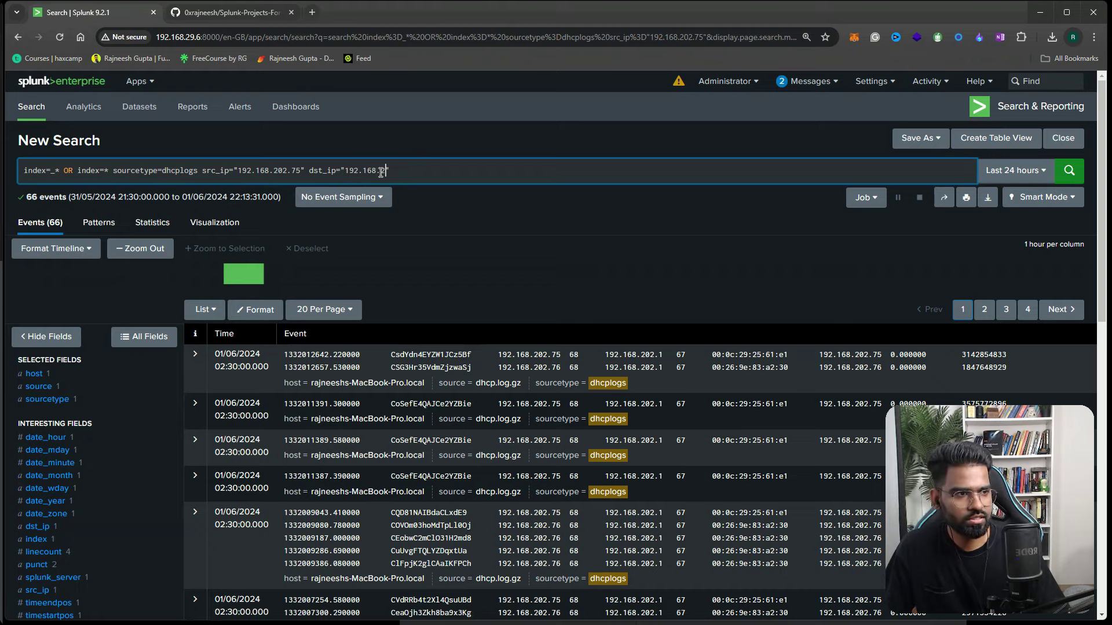
text(02.1)
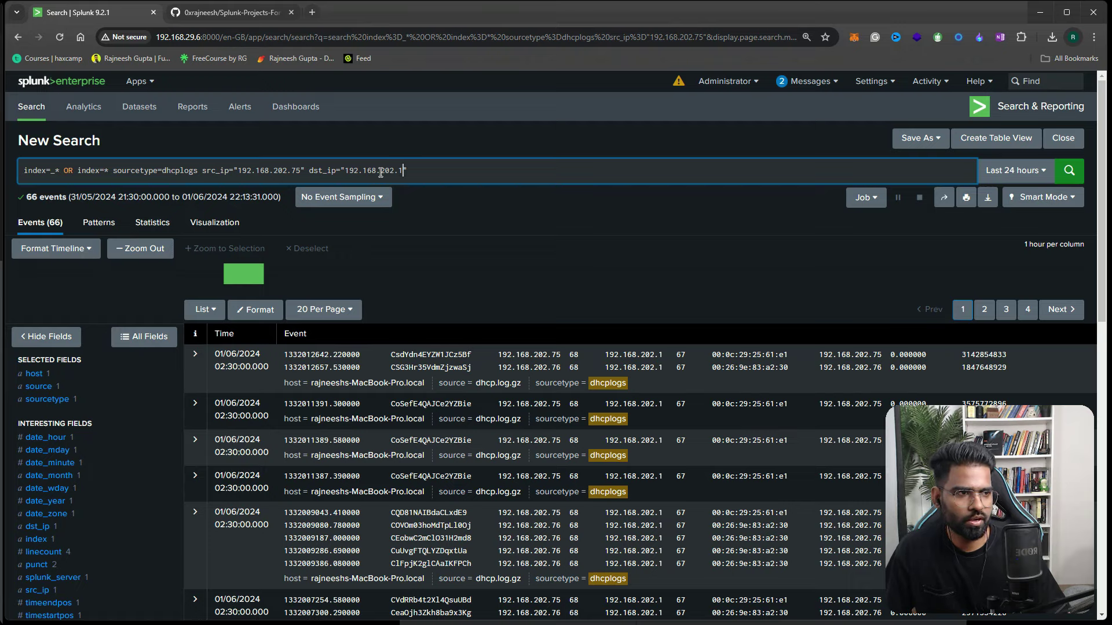
key(Return)
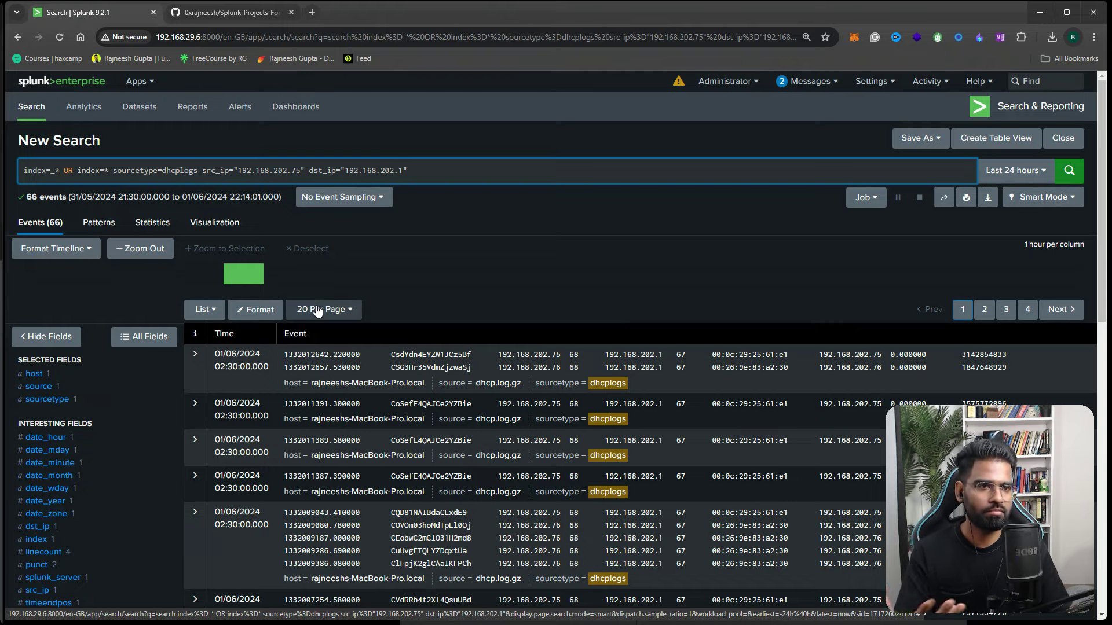
scroll(357, 311, down, 3)
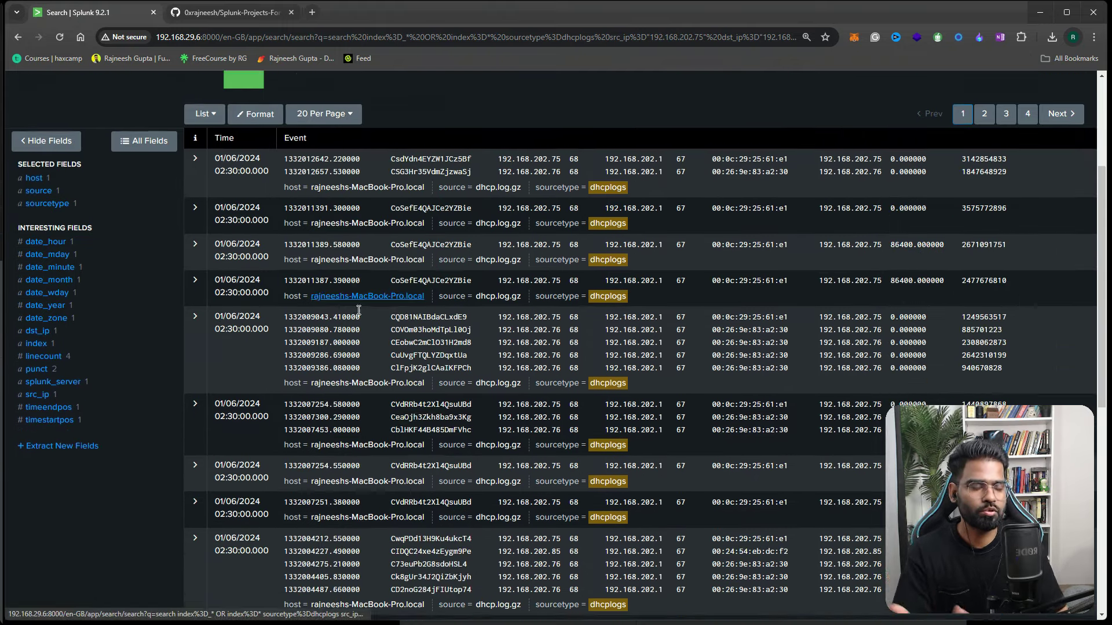
scroll(365, 308, up, 3)
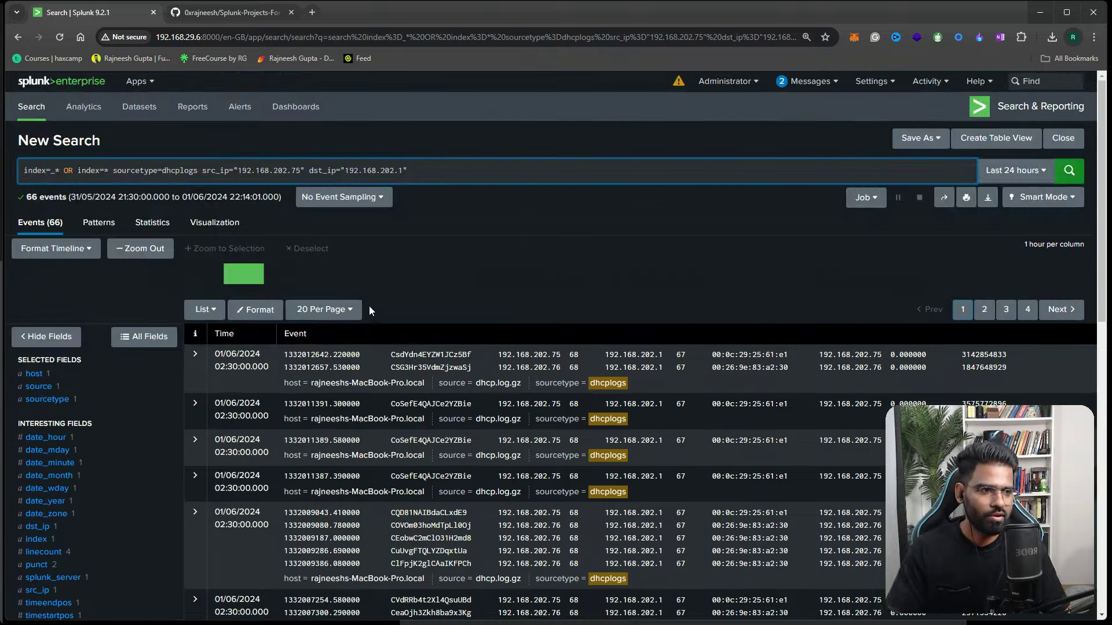
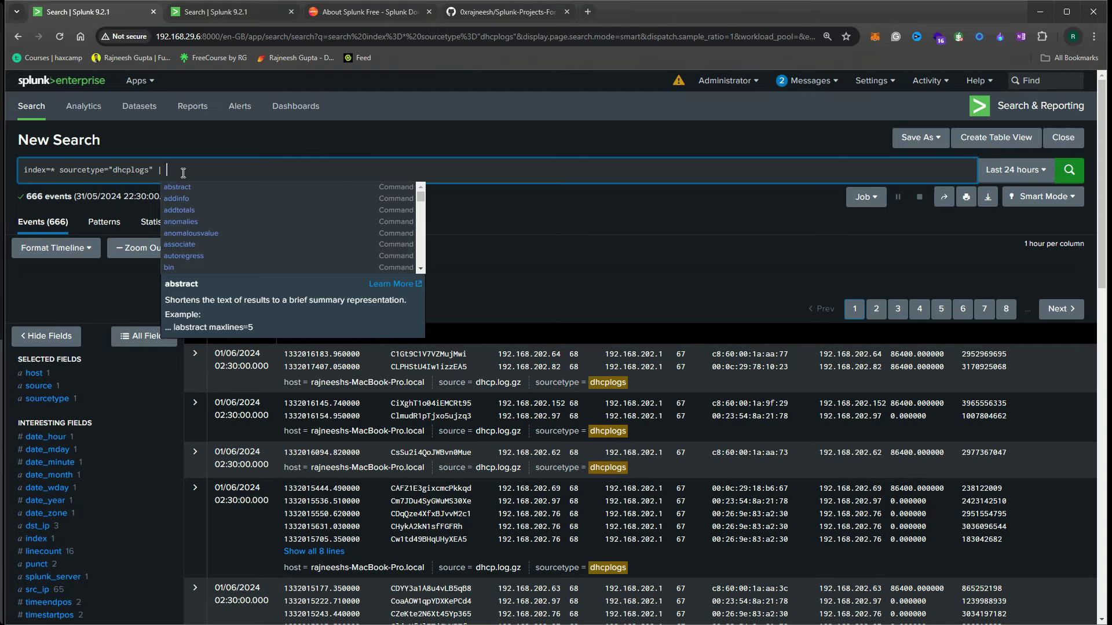
Complete the dhcplogs query with "stats count by src_ip" and run it
text(stats coun)
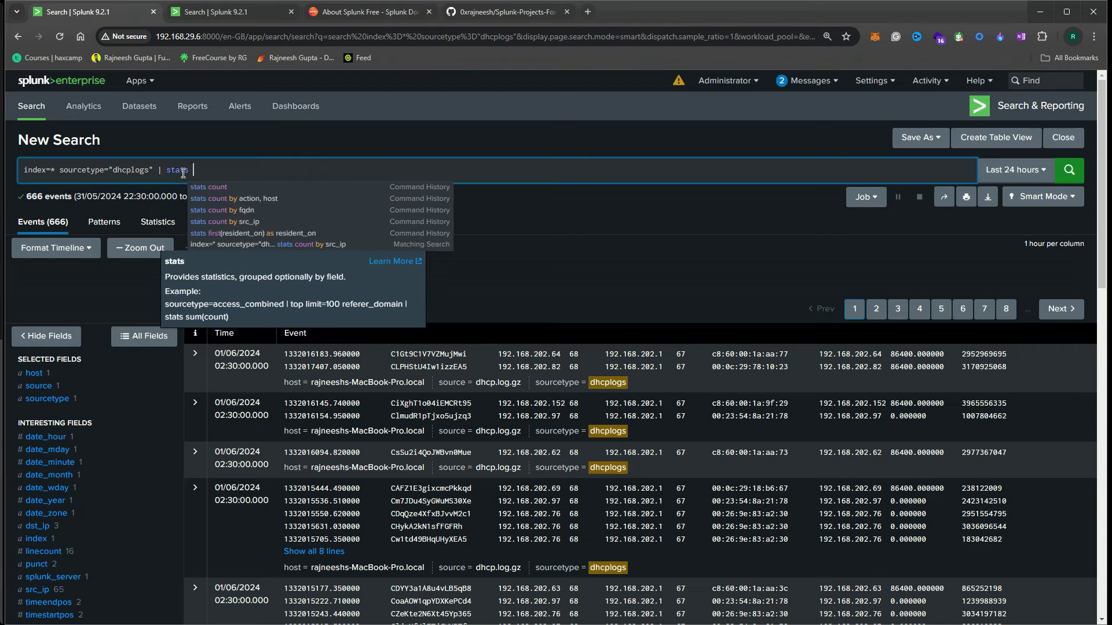
text(t by )
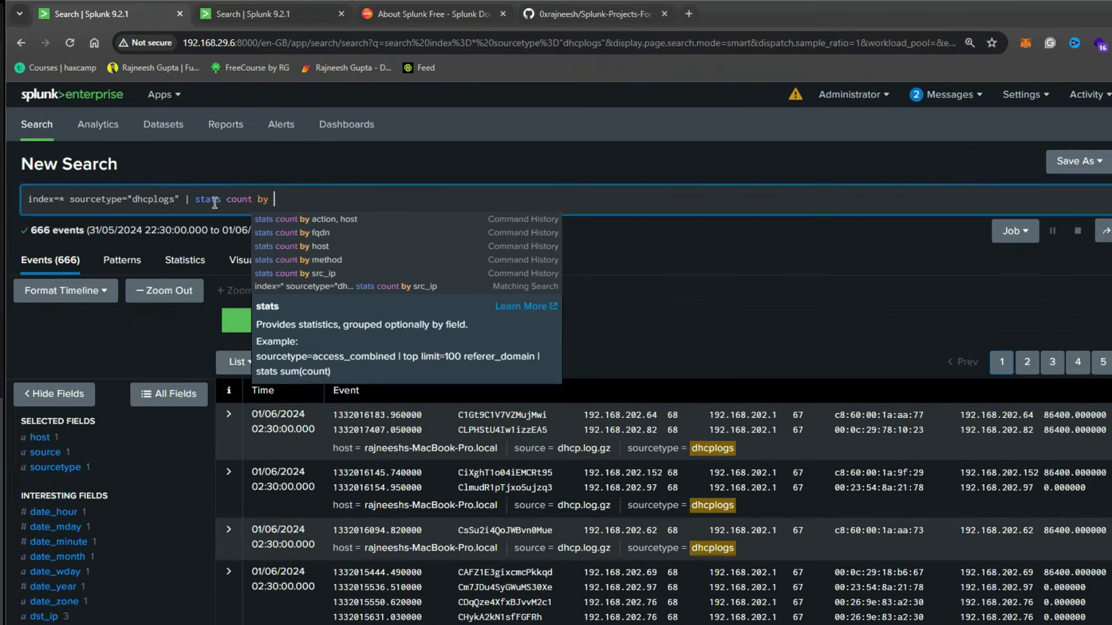
text(src_ip)
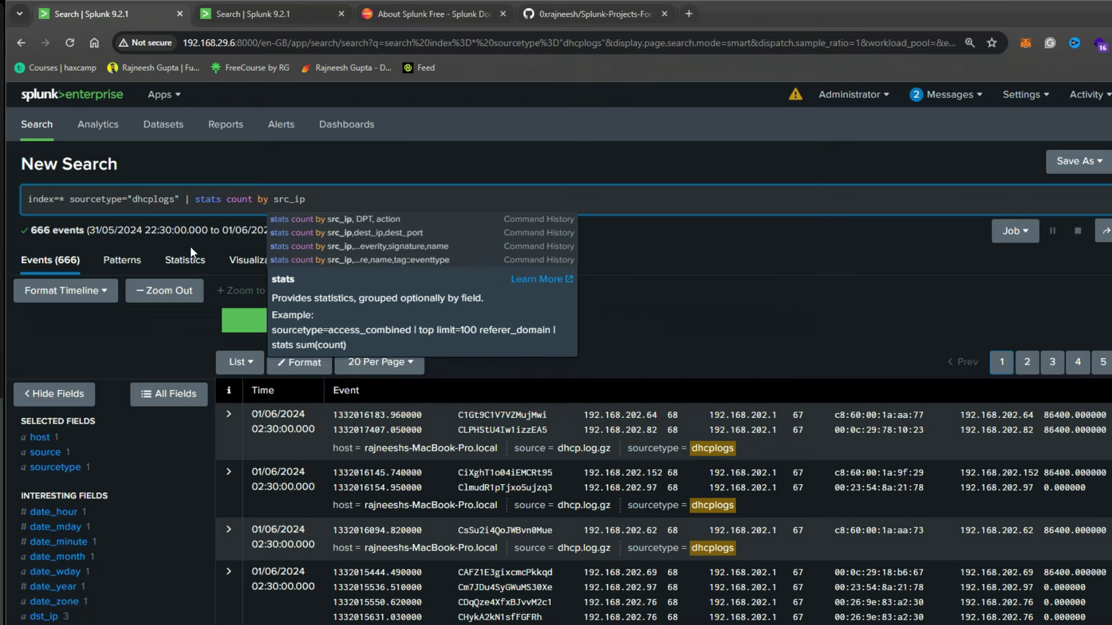
scroll(190, 246, down, 1)
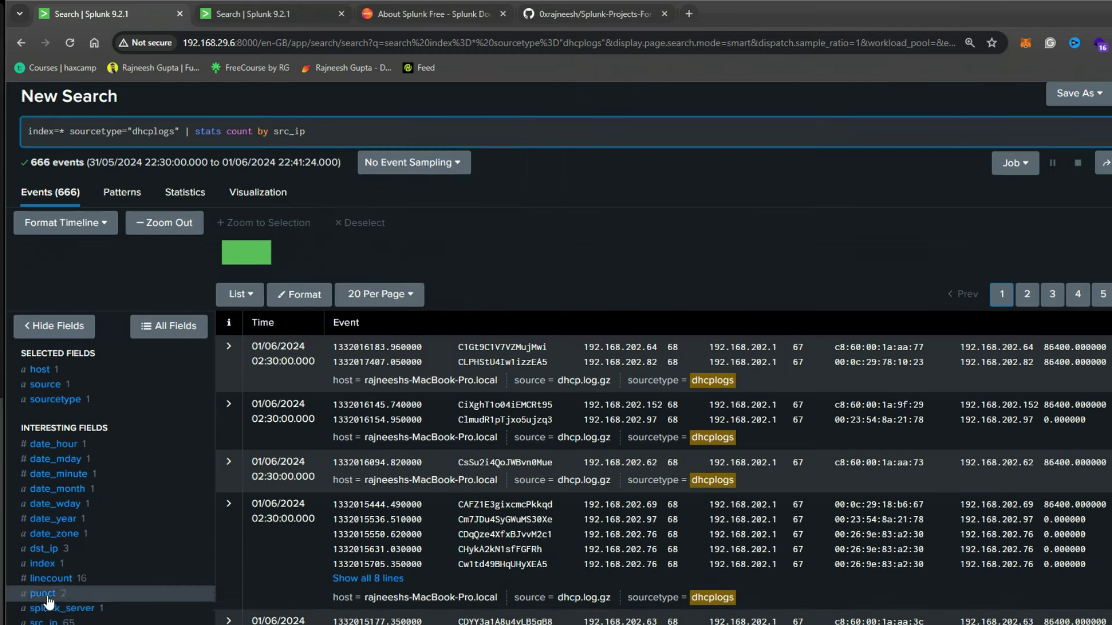
scroll(141, 434, up, 1)
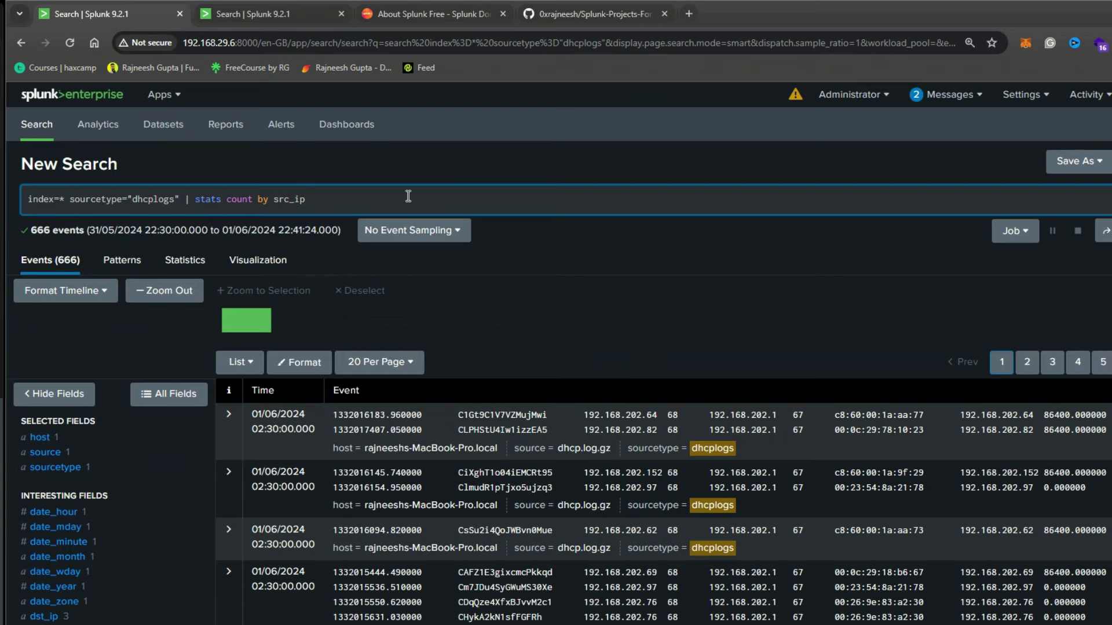
key(Return)
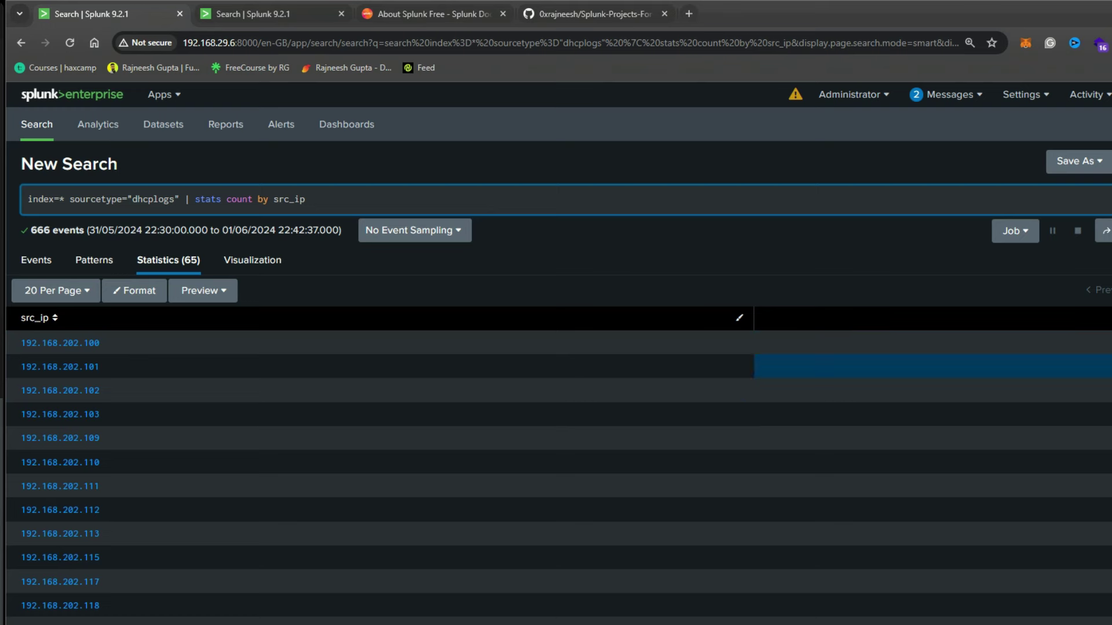
View the events behind source IP 192.168.202.100 from its count, return to the statistics results and close the events page
drag(119, 349, 16, 354)
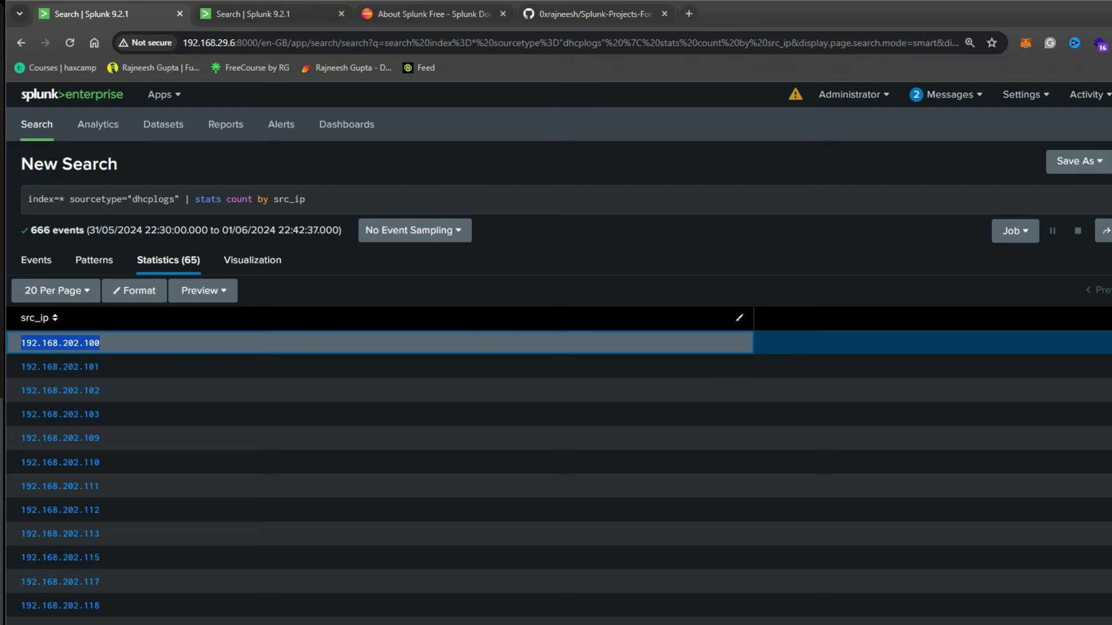
click(846, 252)
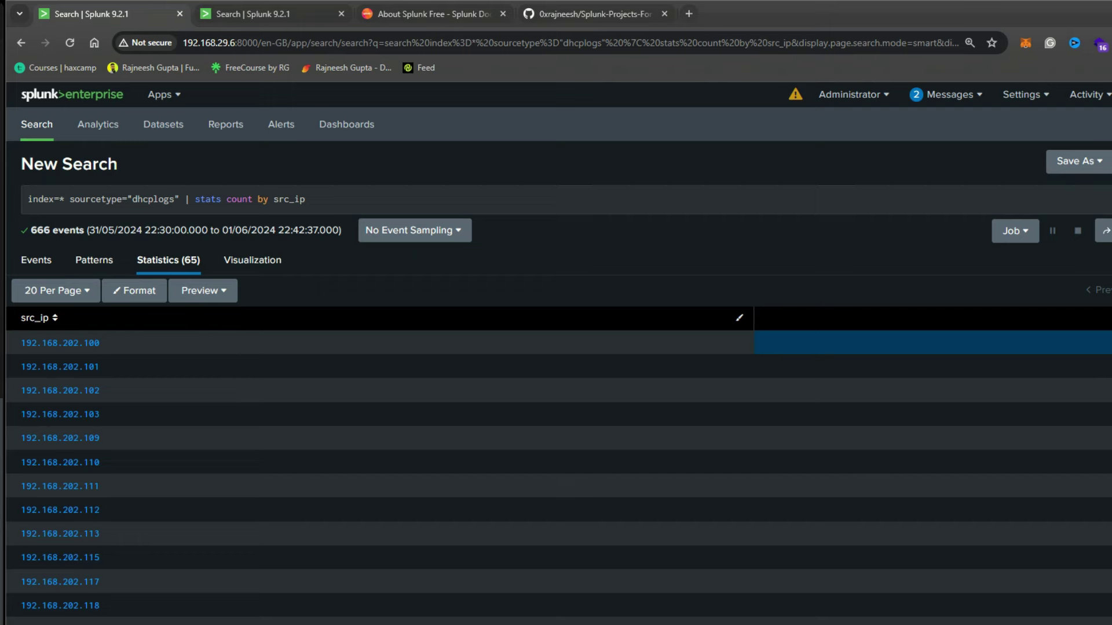
click(1100, 343)
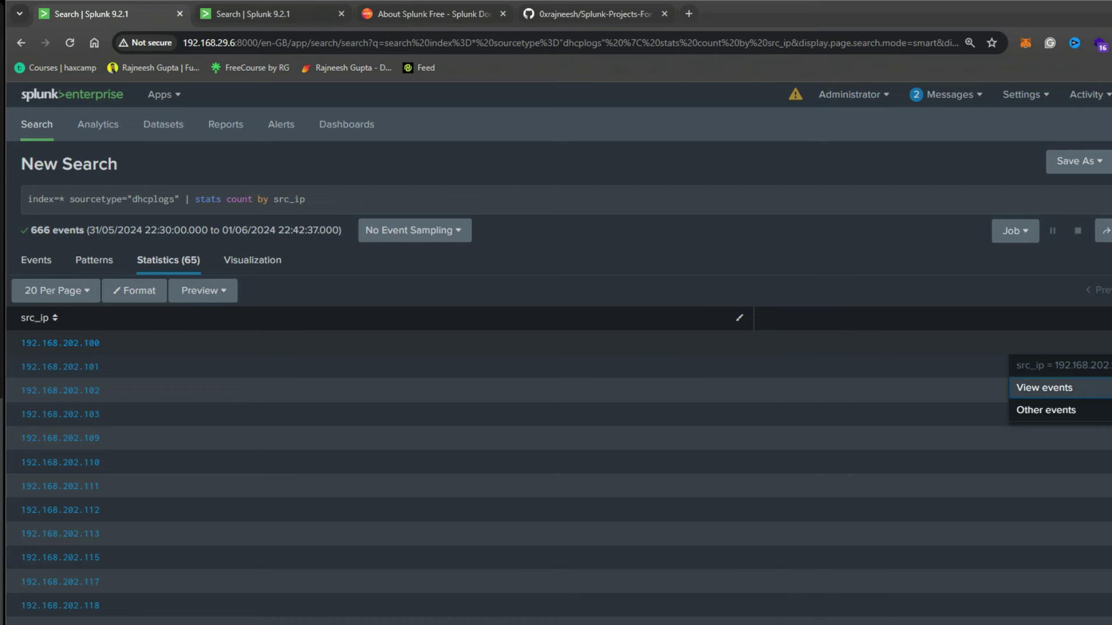
click(1044, 387)
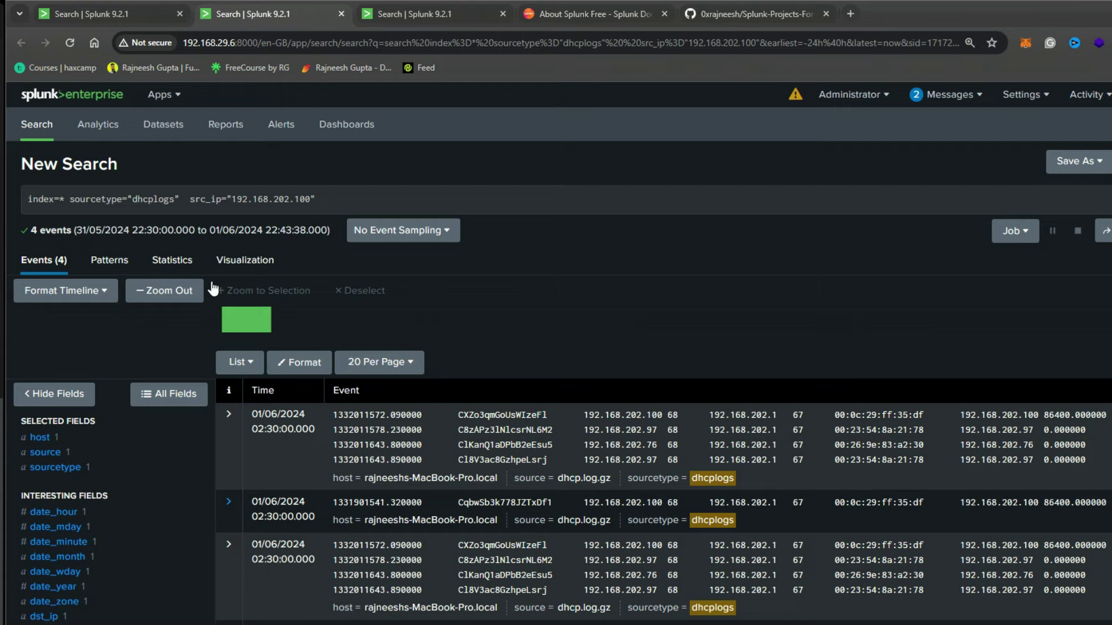
click(145, 14)
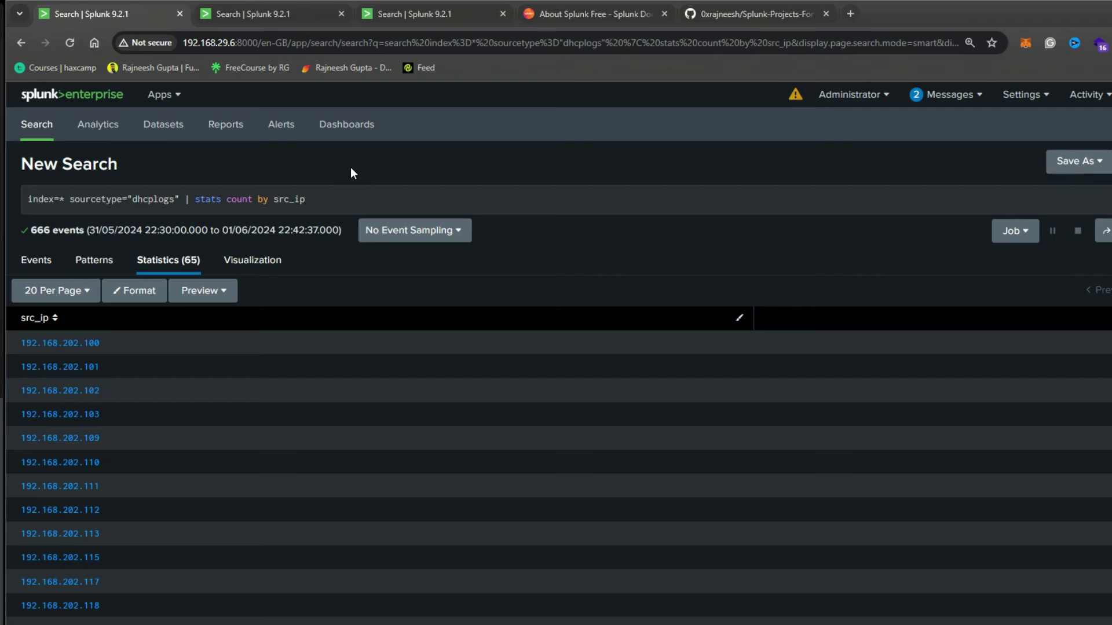
click(342, 14)
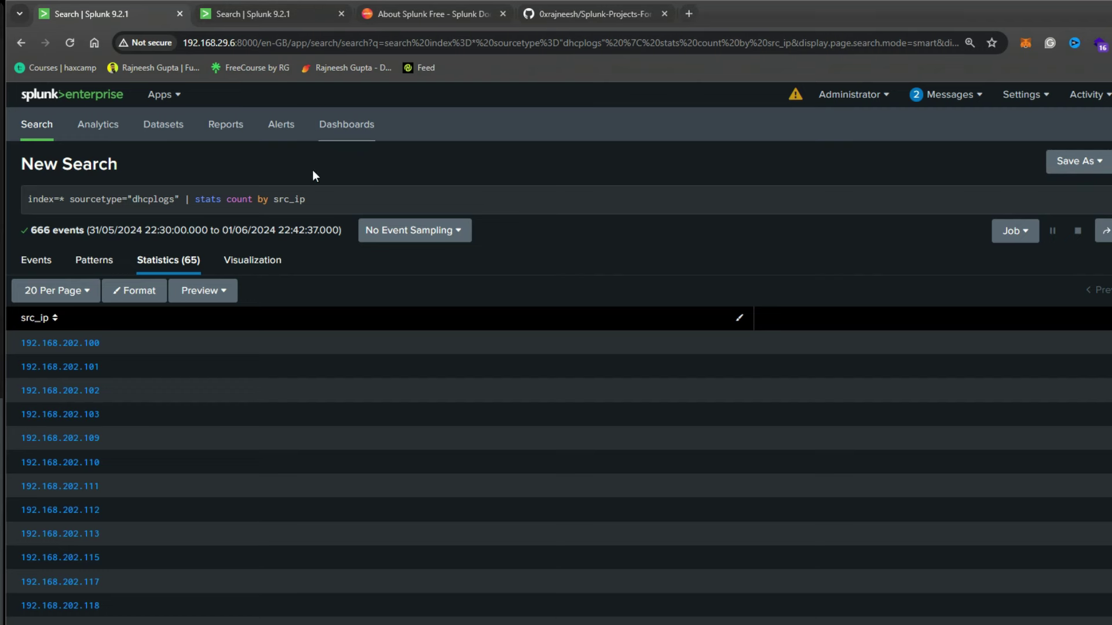
Remove the stats clause from the query and rerun the plain index=* sourcetype="dhcplogs" search
mouse_move(196, 199)
mouse_down()
mouse_move(372, 191)
mouse_move(188, 199)
mouse_up()
key(shift+Home)
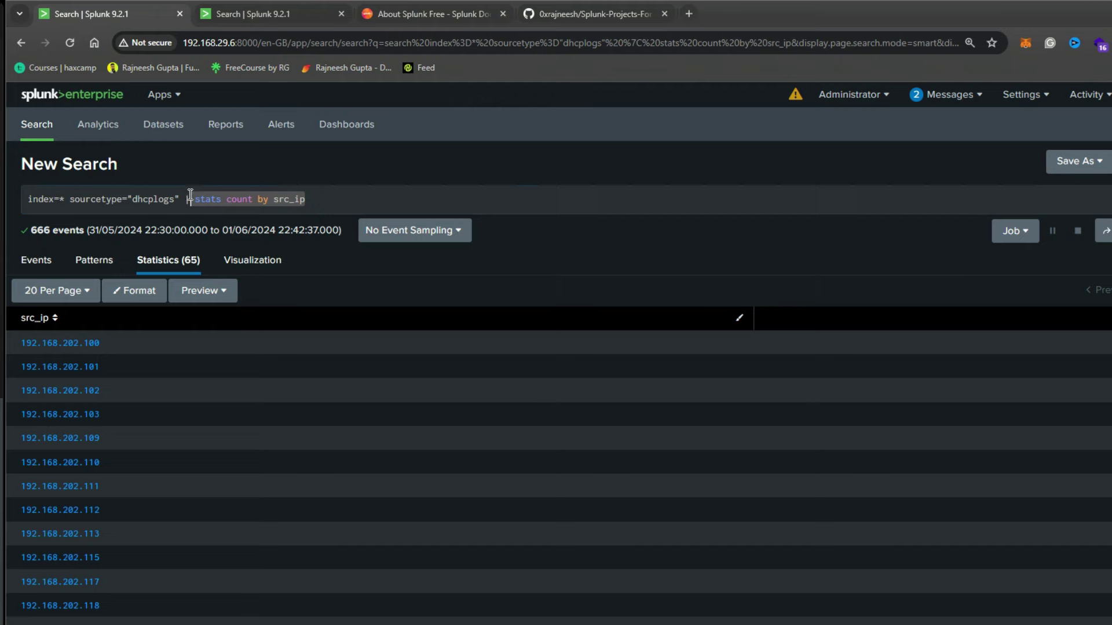
key(BackSpace)
key(BackSpace)
key(BackSpace)
key(Return)
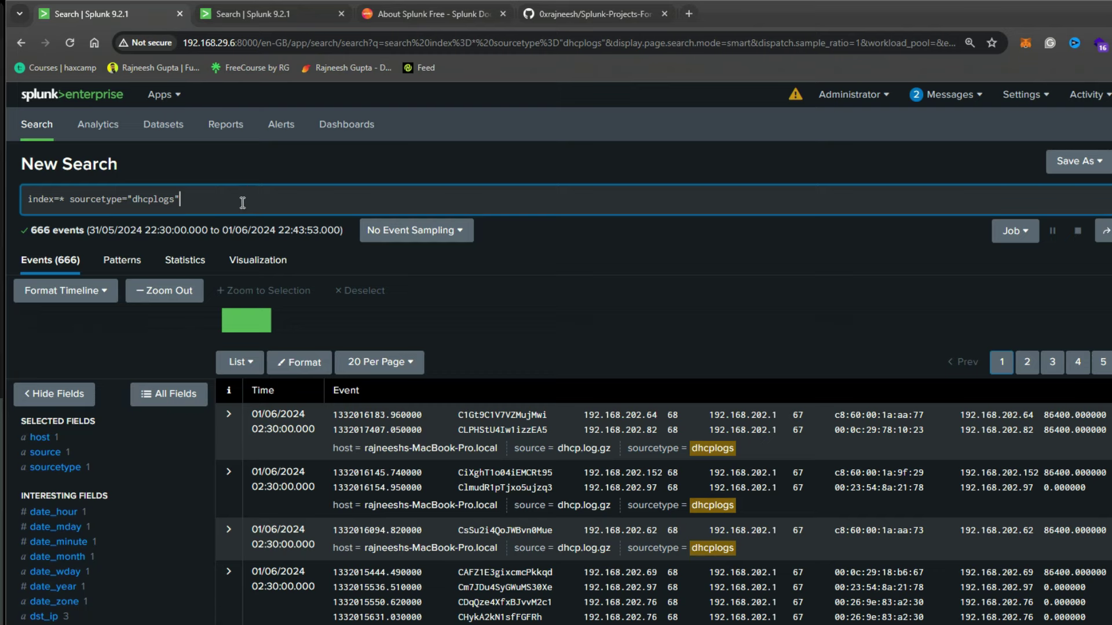
Extend the dhcplogs query with "| table src_ip, dst_ip, date_hour" and run it
scroll(219, 429, down, 1)
scroll(219, 429, down, 2)
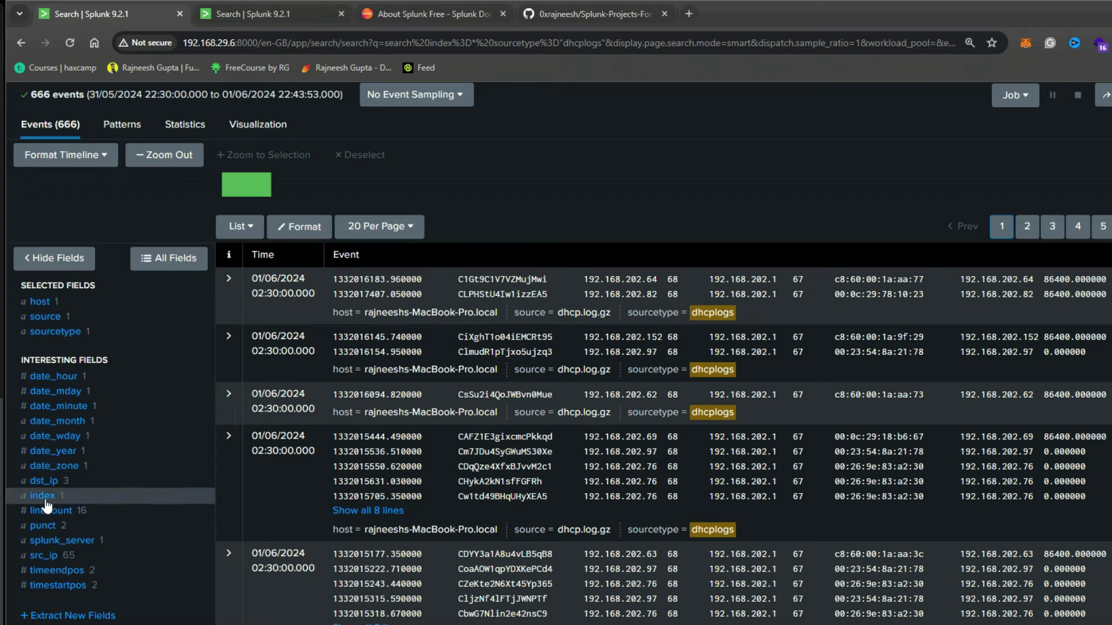
scroll(227, 318, up, 3)
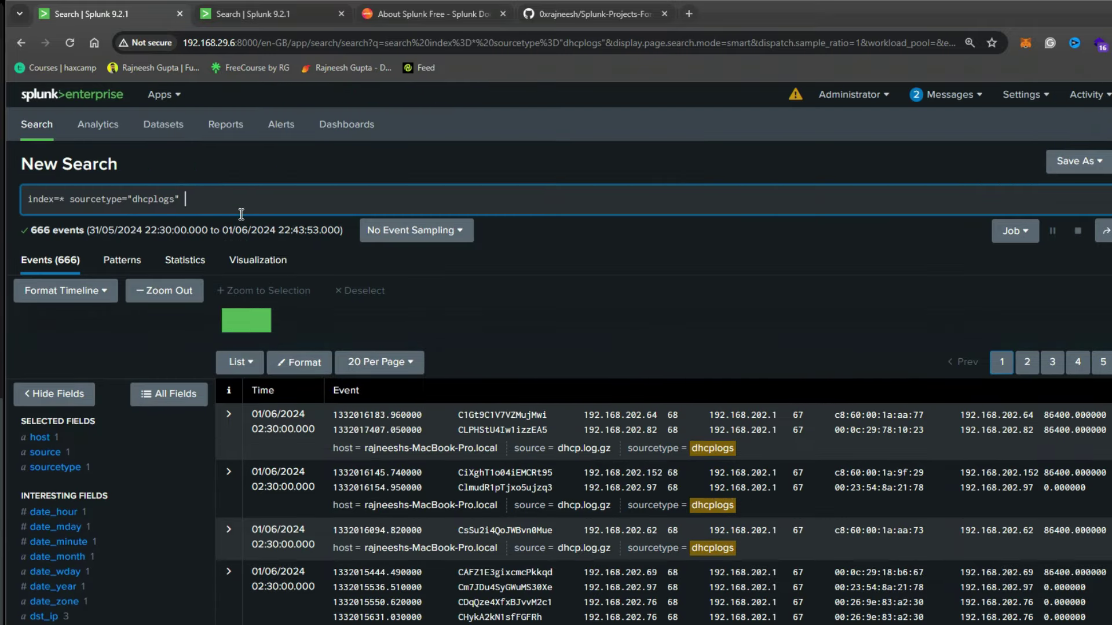
text(|)
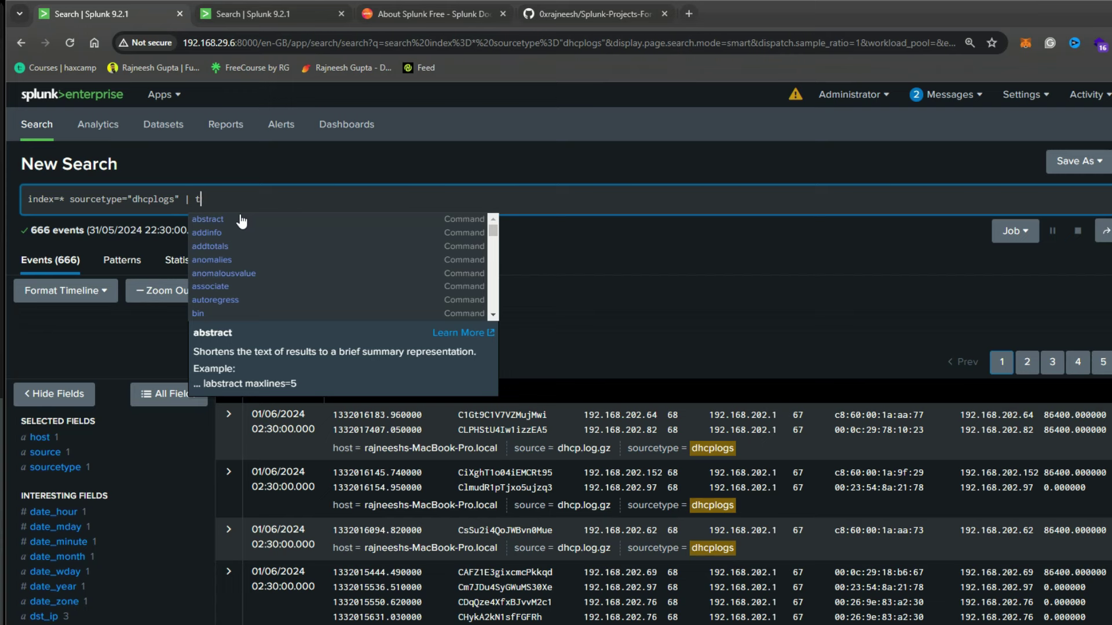
text( table src_ip)
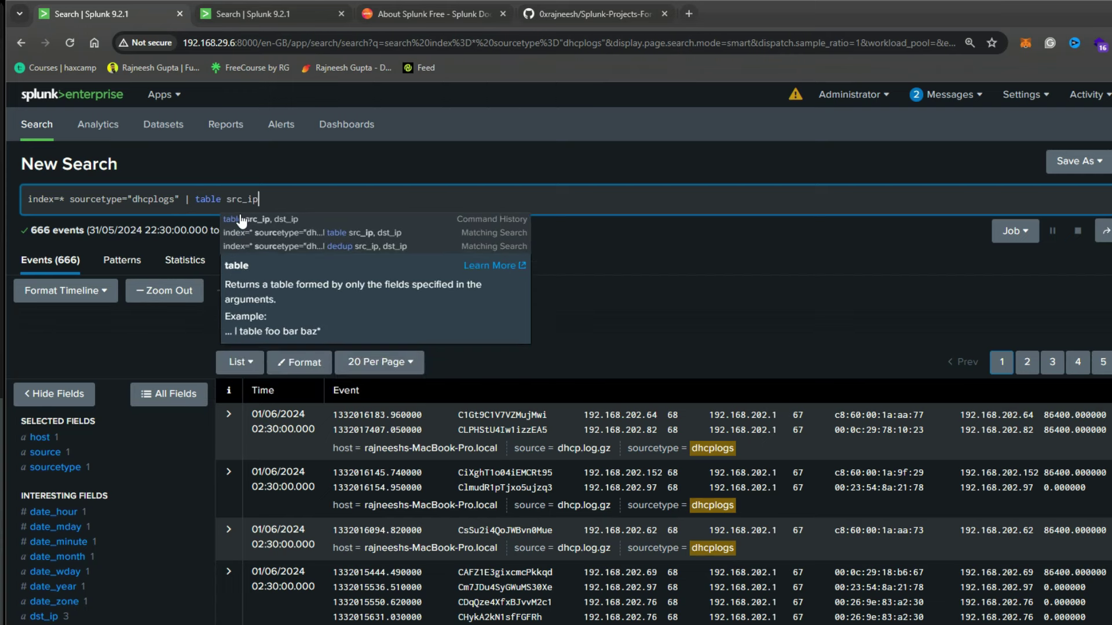
text(, dst)
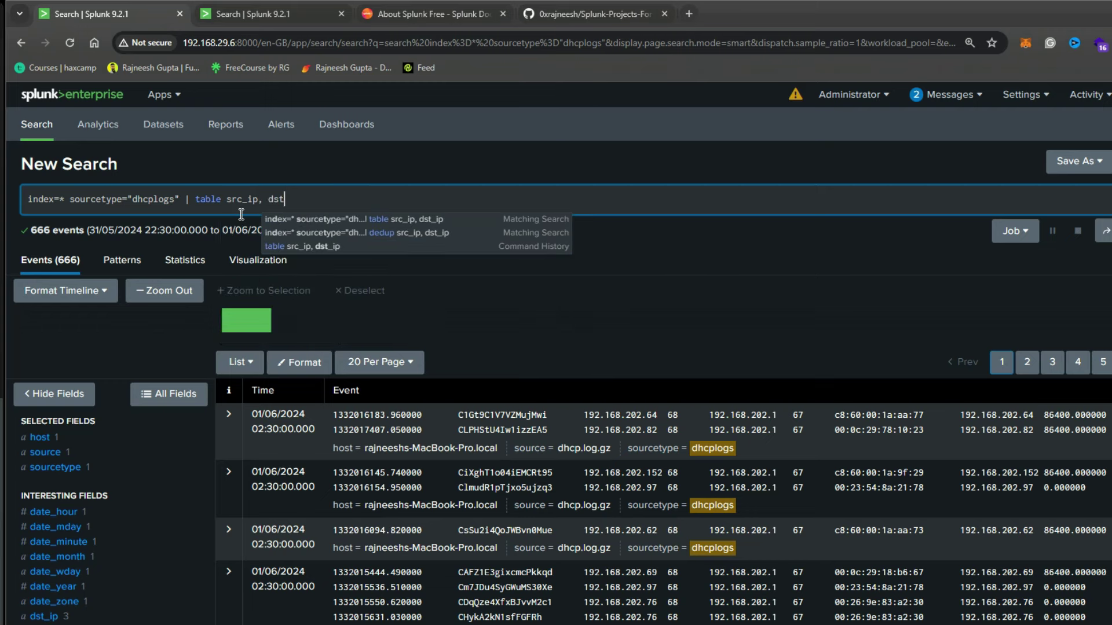
text(_ip)
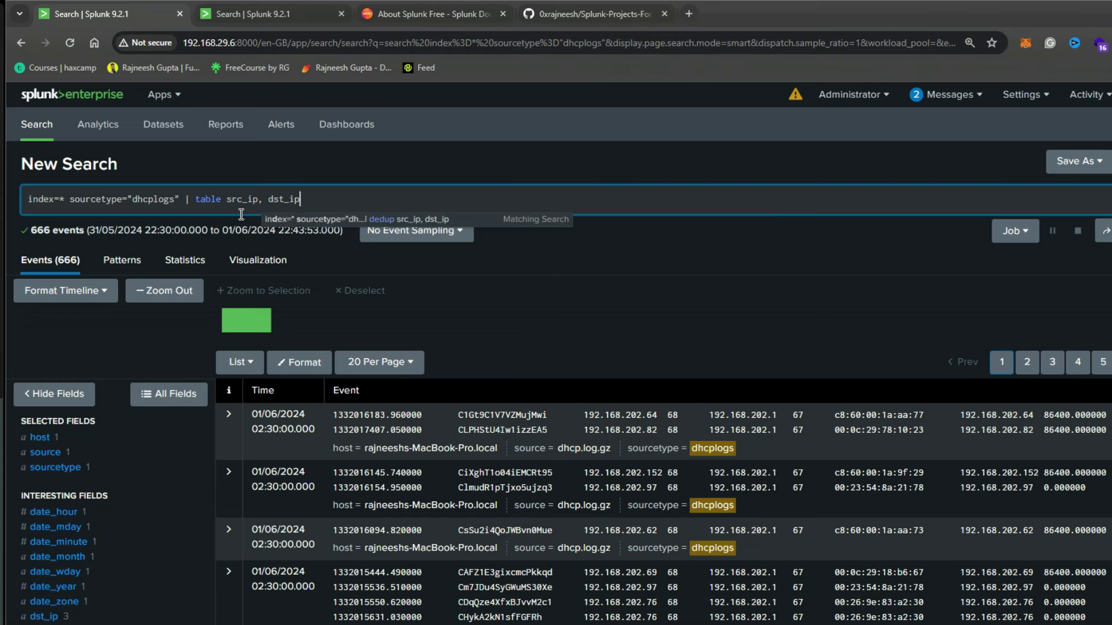
text(,)
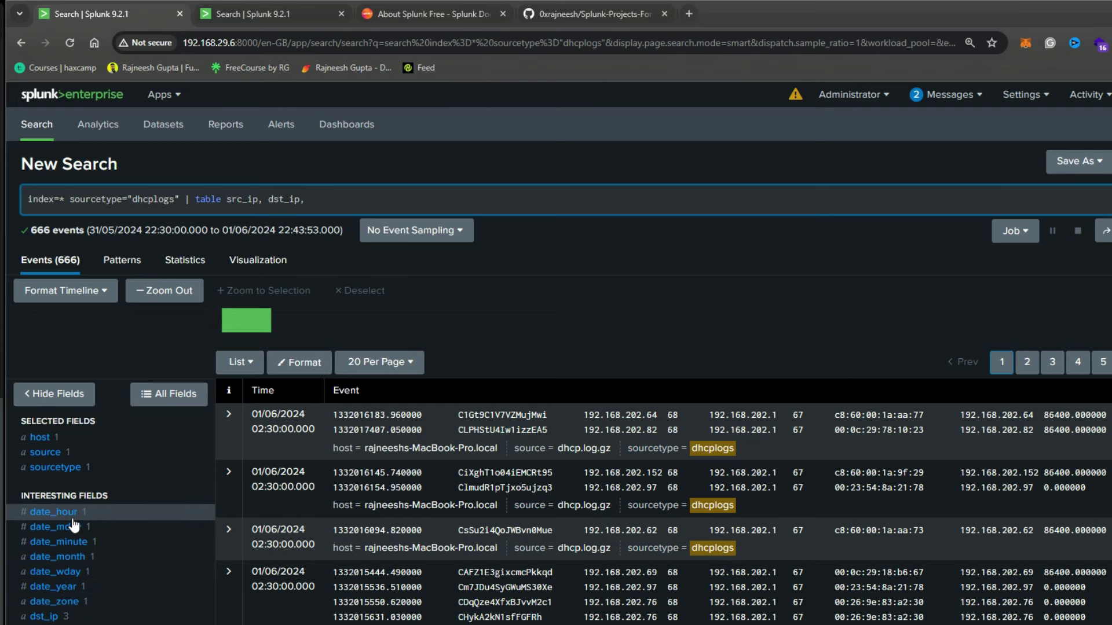
text(date_hour)
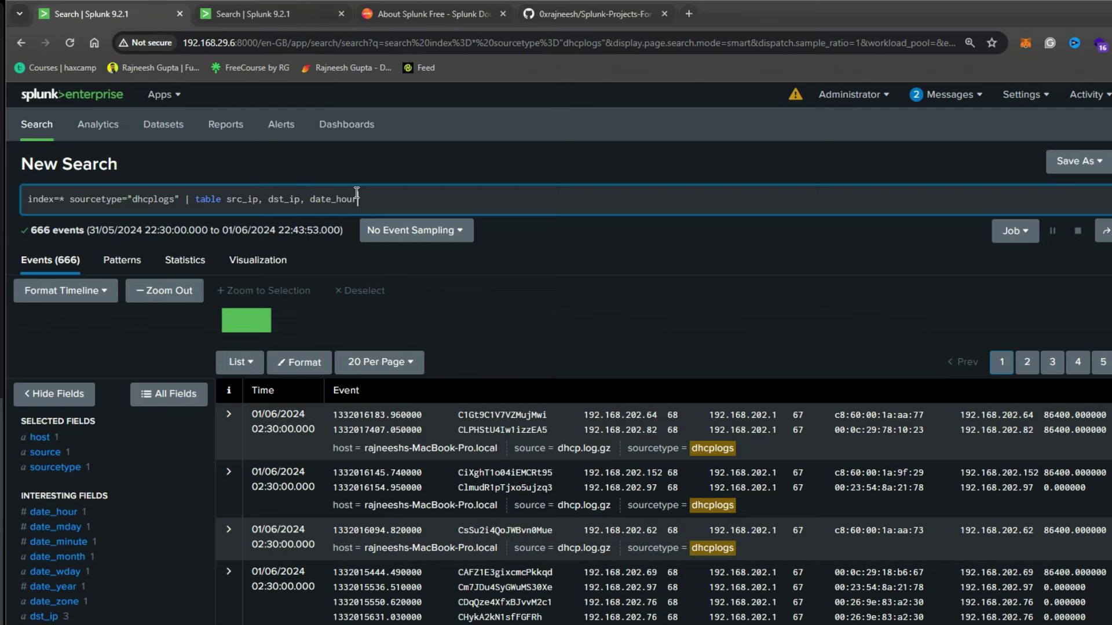
key(Return)
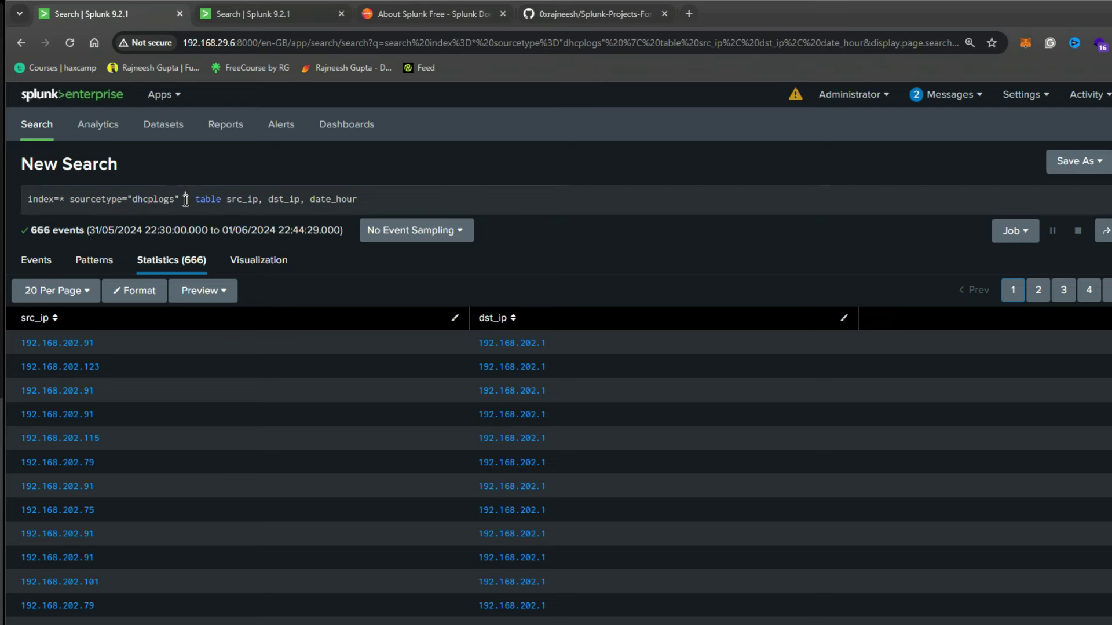
Replace the table clause in the query with "top limit=20 src_ip" and run the search
drag(186, 200, 358, 200)
click(376, 200)
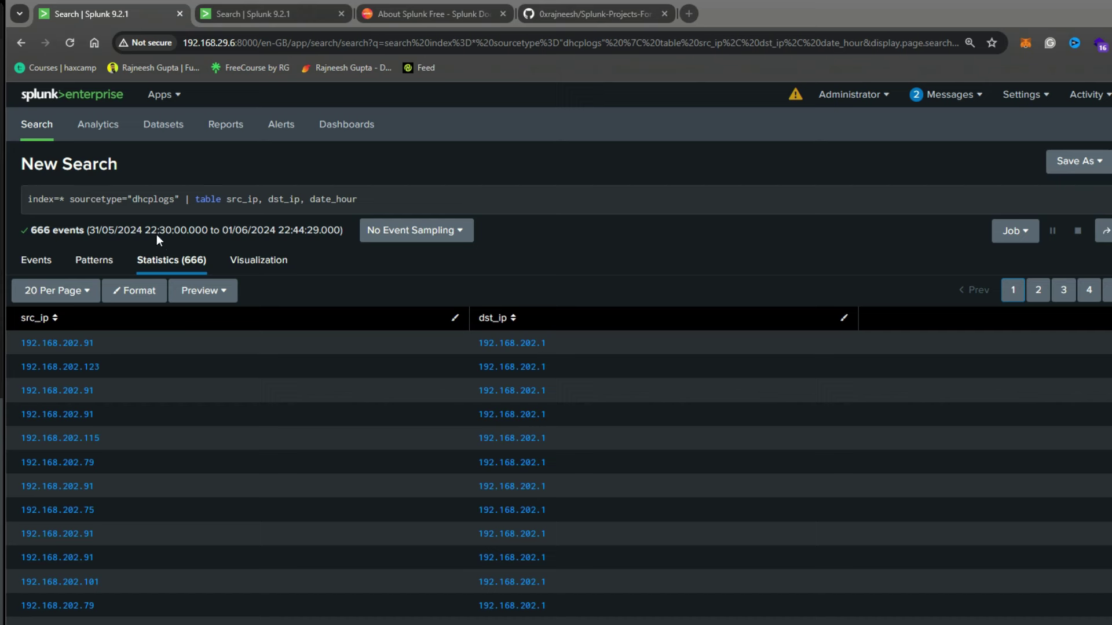
drag(195, 199, 470, 199)
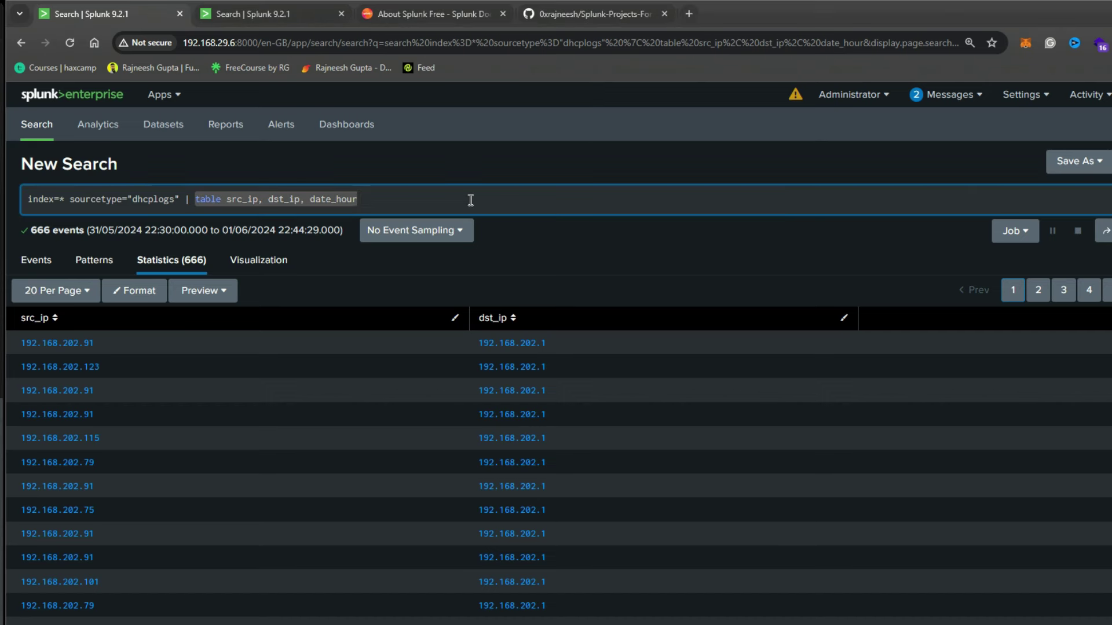
text(top)
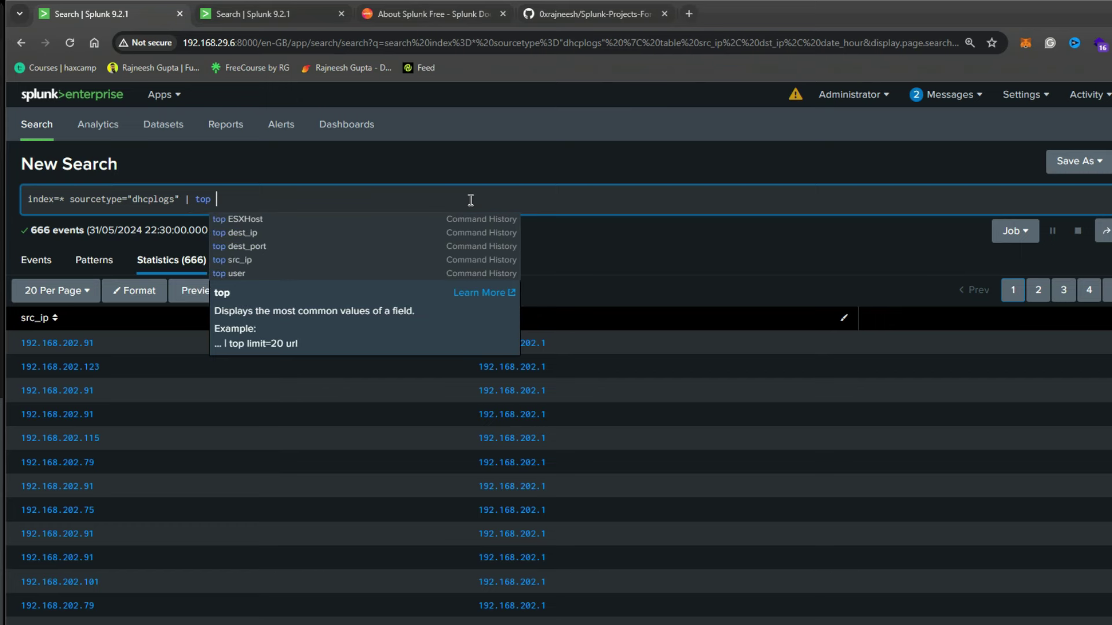
text( limit=)
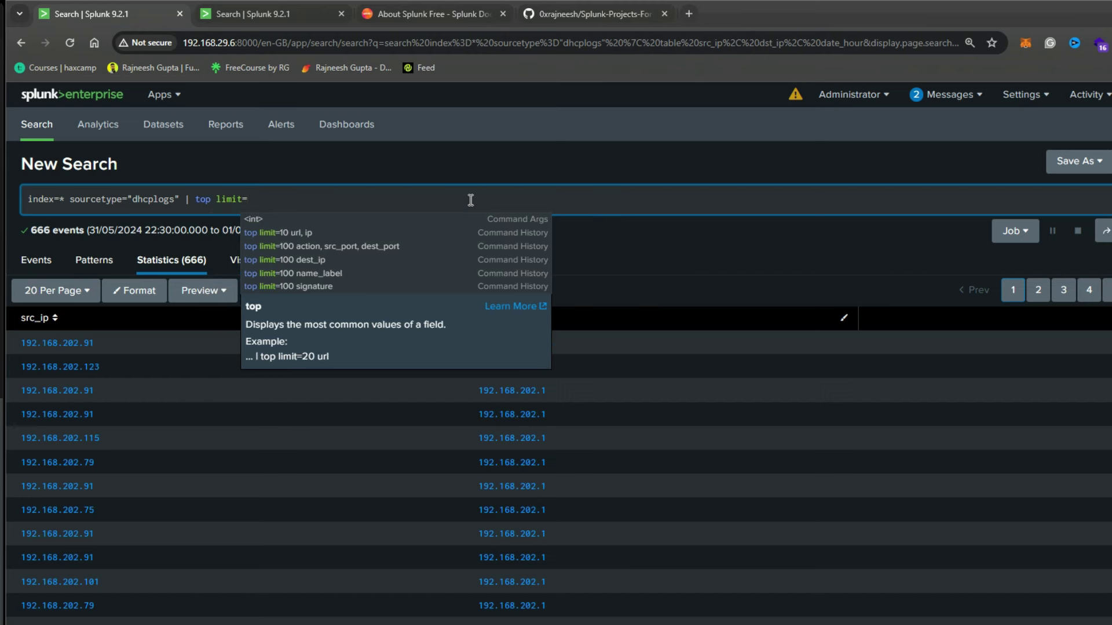
text(20 )
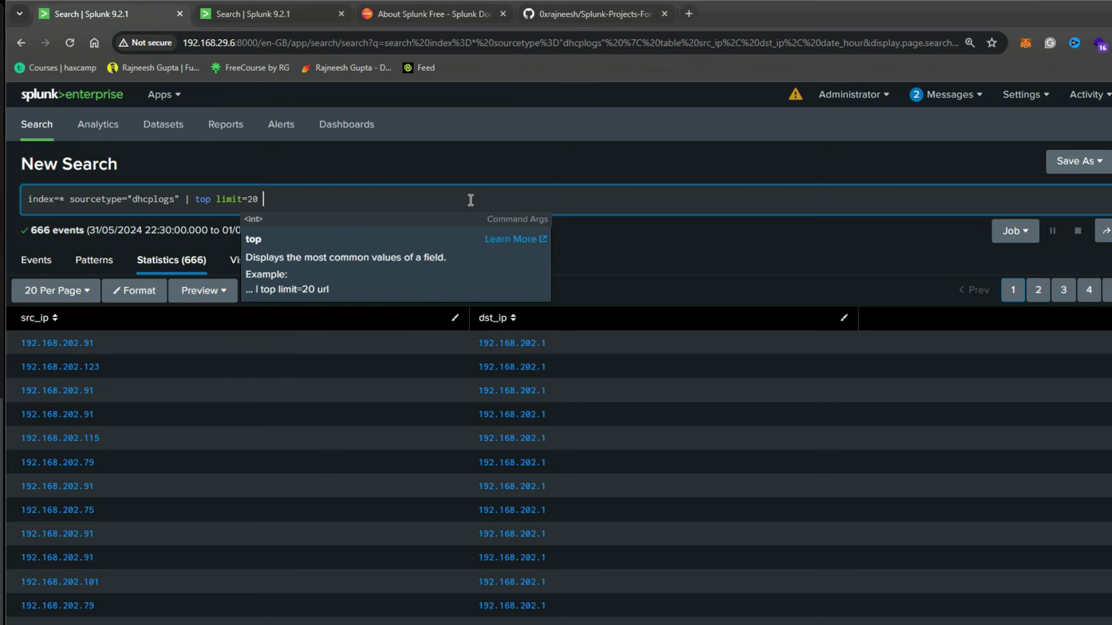
text(src_ip)
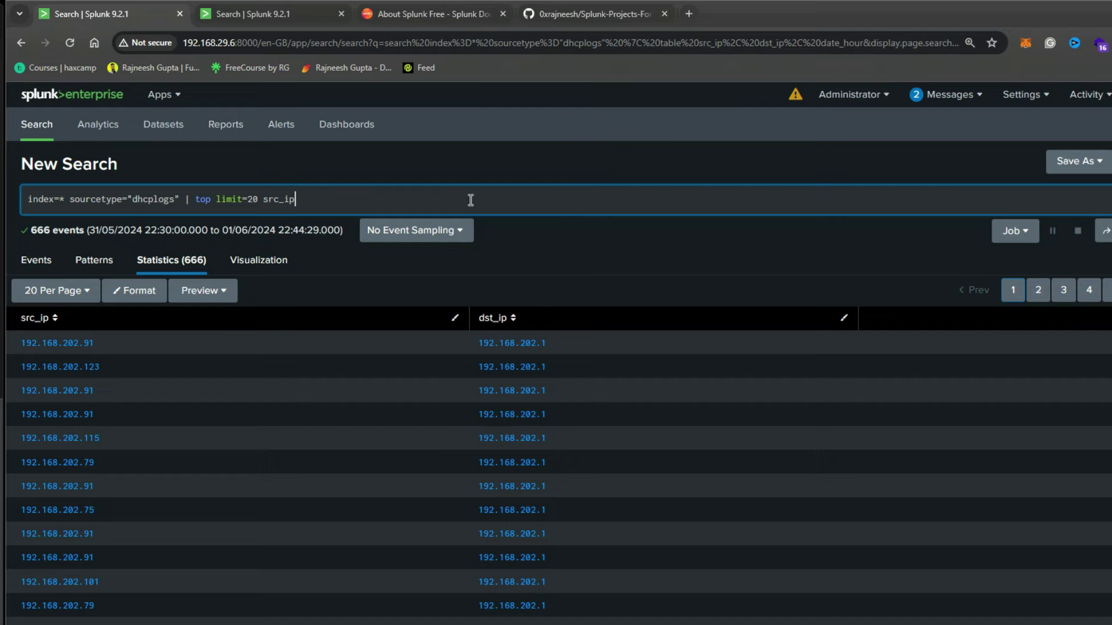
key(Return)
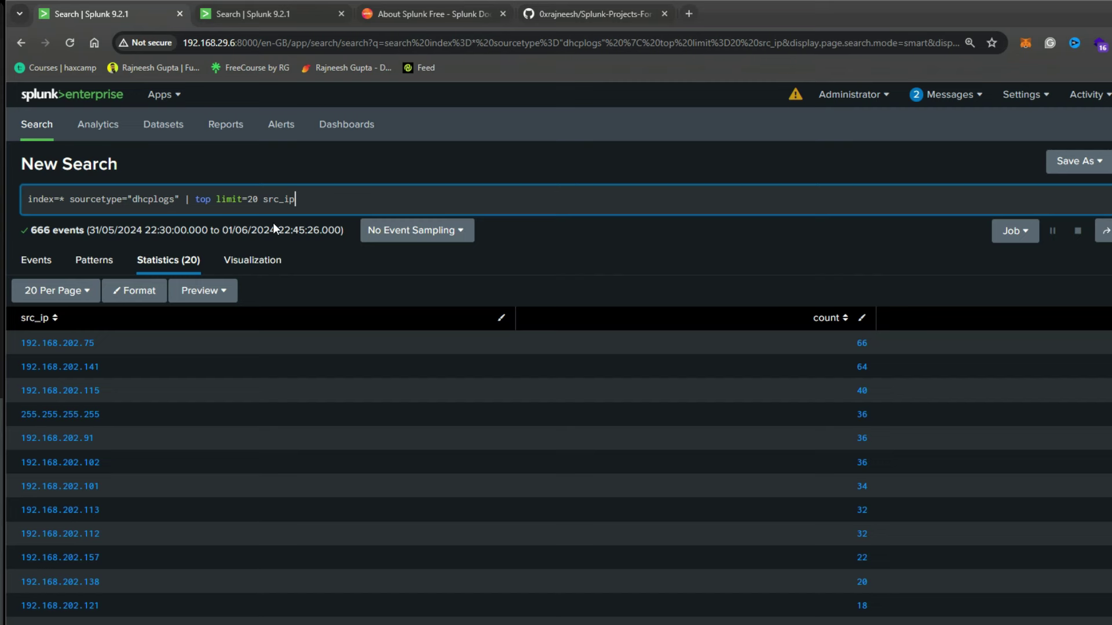
Replace the top clause in the query with "table src_ip, dst_ip" and run the search
key(BackSpace)
key(BackSpace)
key(BackSpace)
key(BackSpace)
key(BackSpace)
key(BackSpace)
key(BackSpace)
key(BackSpace)
key(BackSpace)
key(BackSpace)
key(BackSpace)
key(BackSpace)
key(BackSpace)
key(BackSpace)
key(BackSpace)
key(BackSpace)
key(BackSpace)
key(BackSpace)
key(BackSpace)
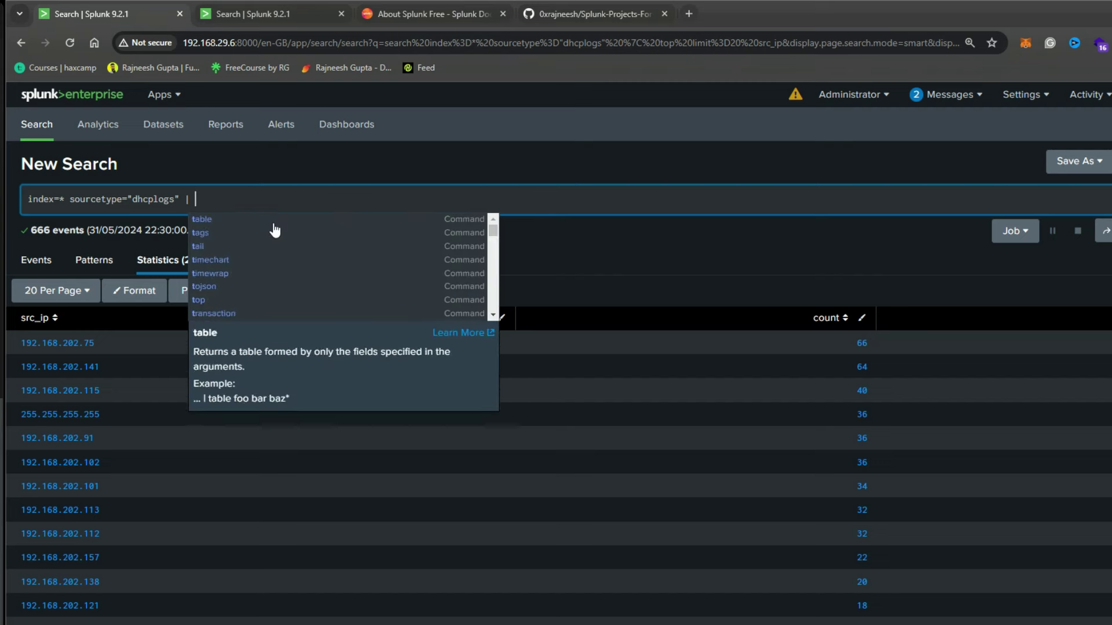
text(table sr)
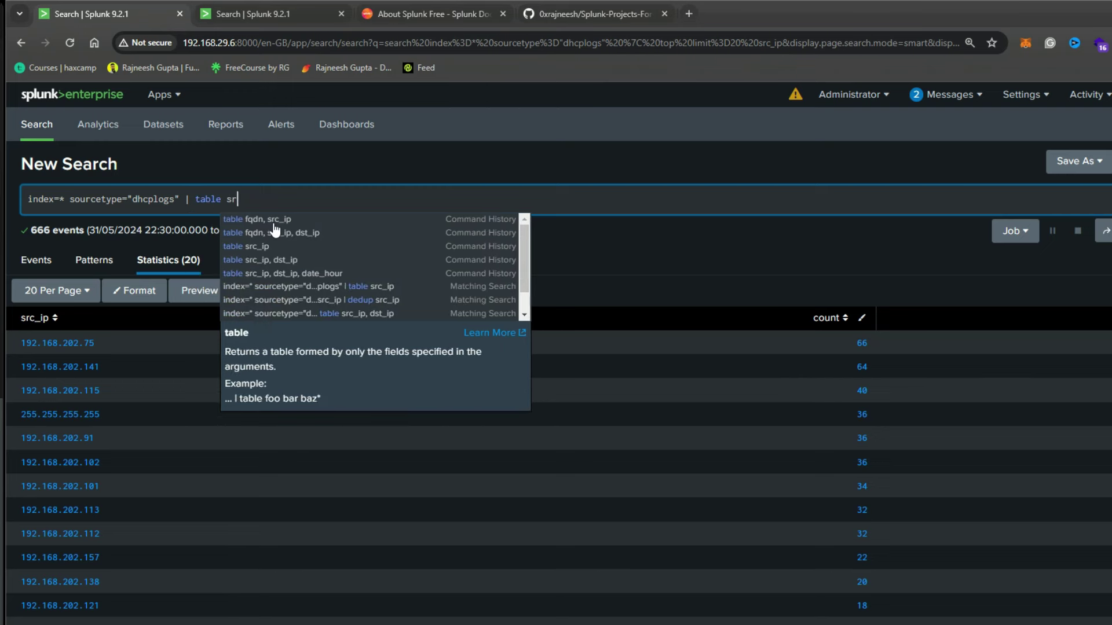
text(c_ip)
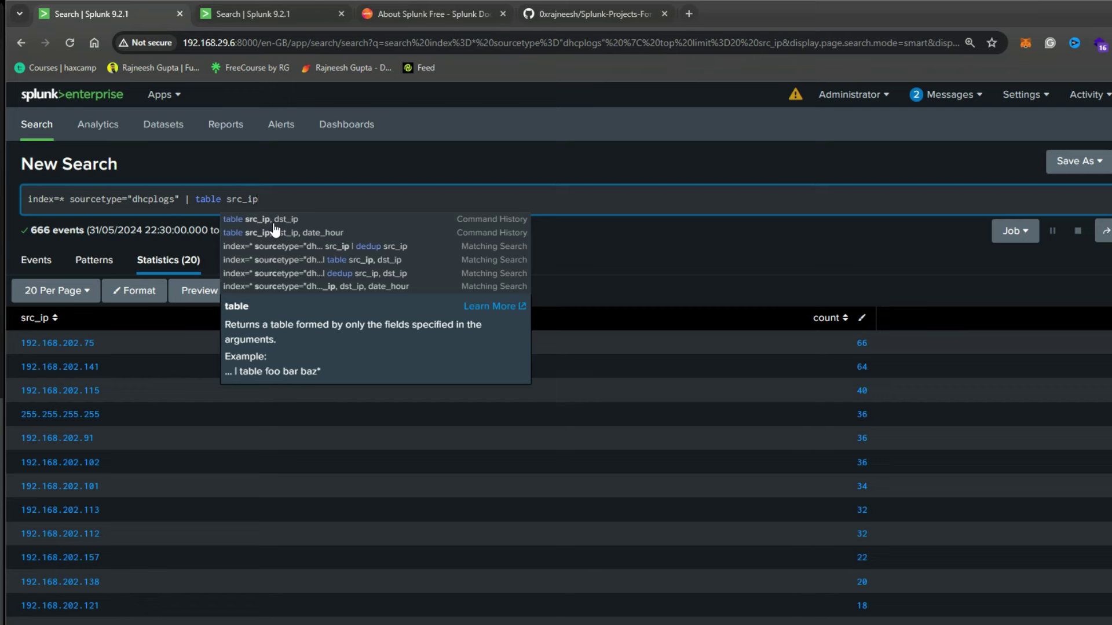
text(, )
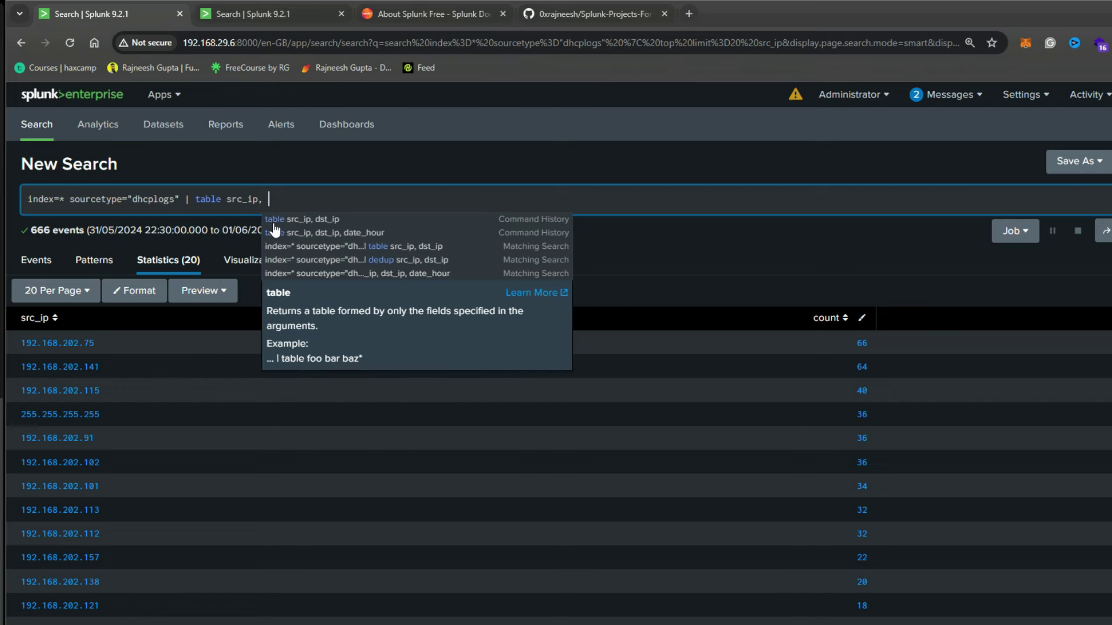
text(dst_ip)
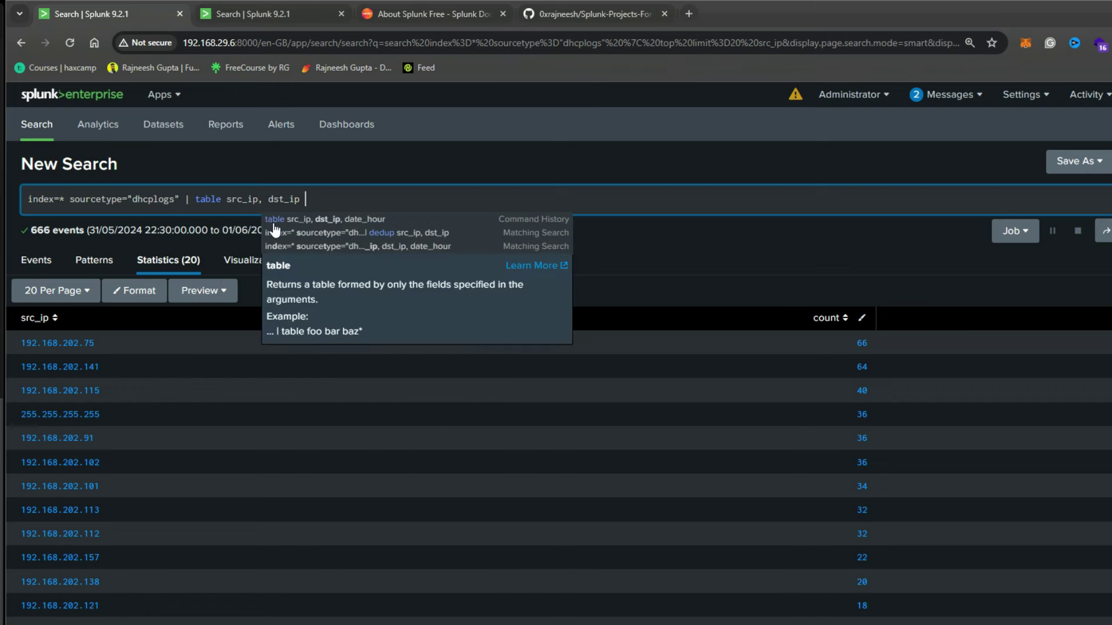
key(Return)
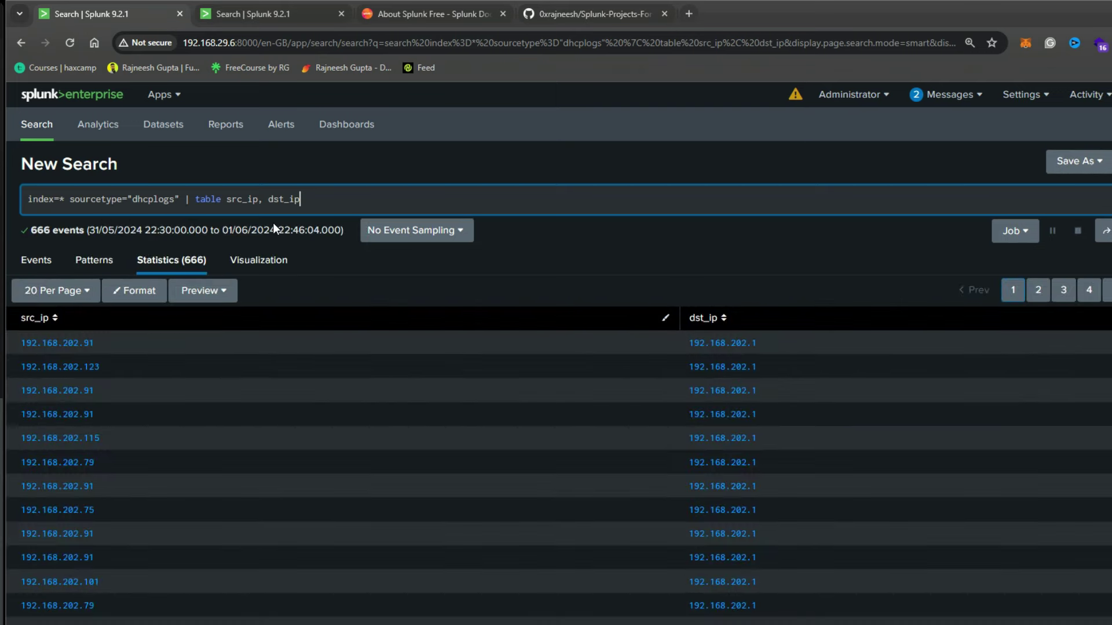
Append "| dedup src_ip, dst_ip" to the table query and run it
text(| du)
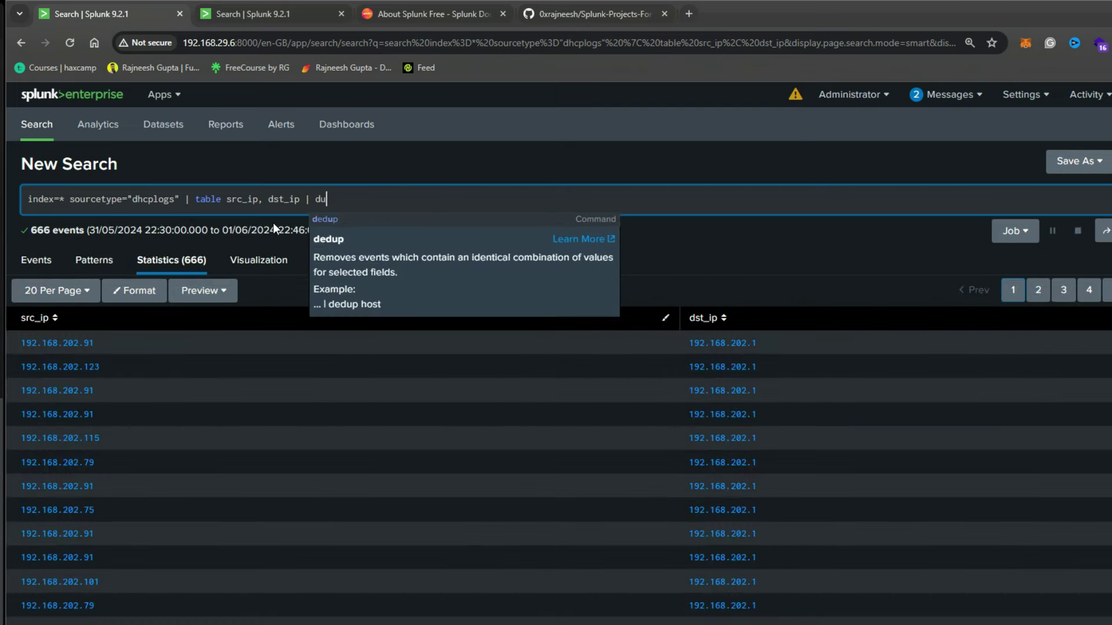
text(de)
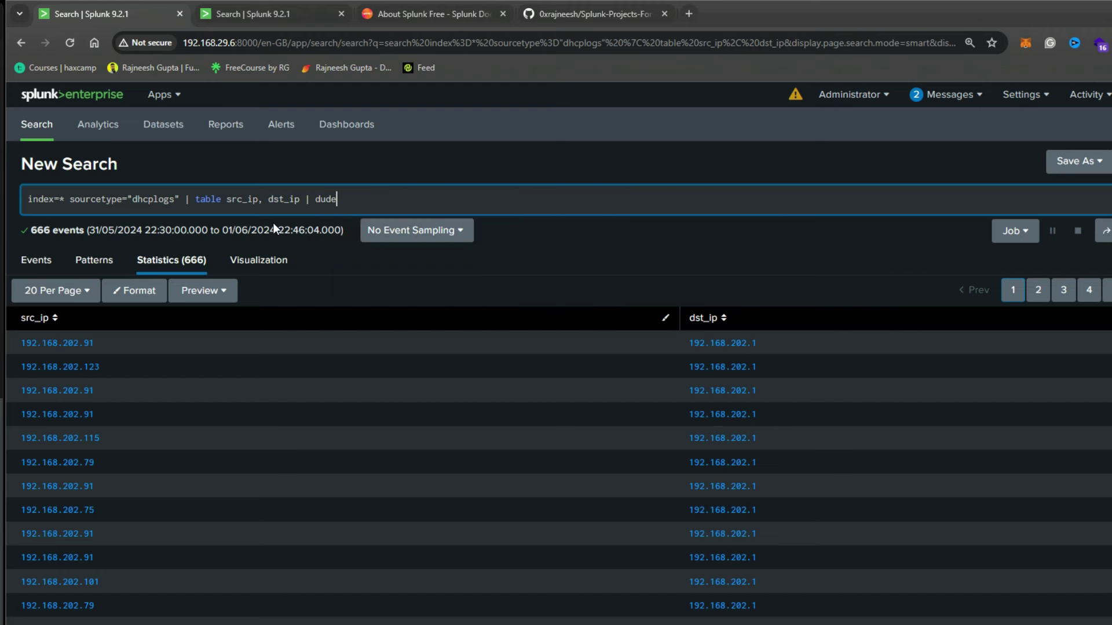
key(BackSpace)
text(up)
key(BackSpace)
key(BackSpace)
key(BackSpace)
key(BackSpace)
text(e)
key(BackSpace)
key(BackSpace)
text(ed)
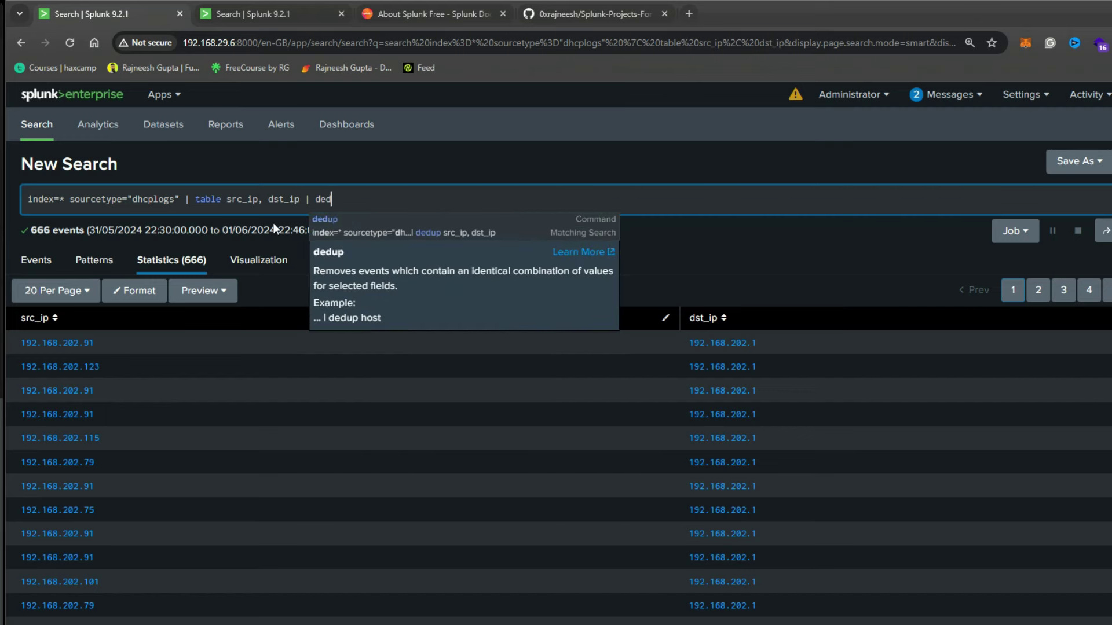
text(up s)
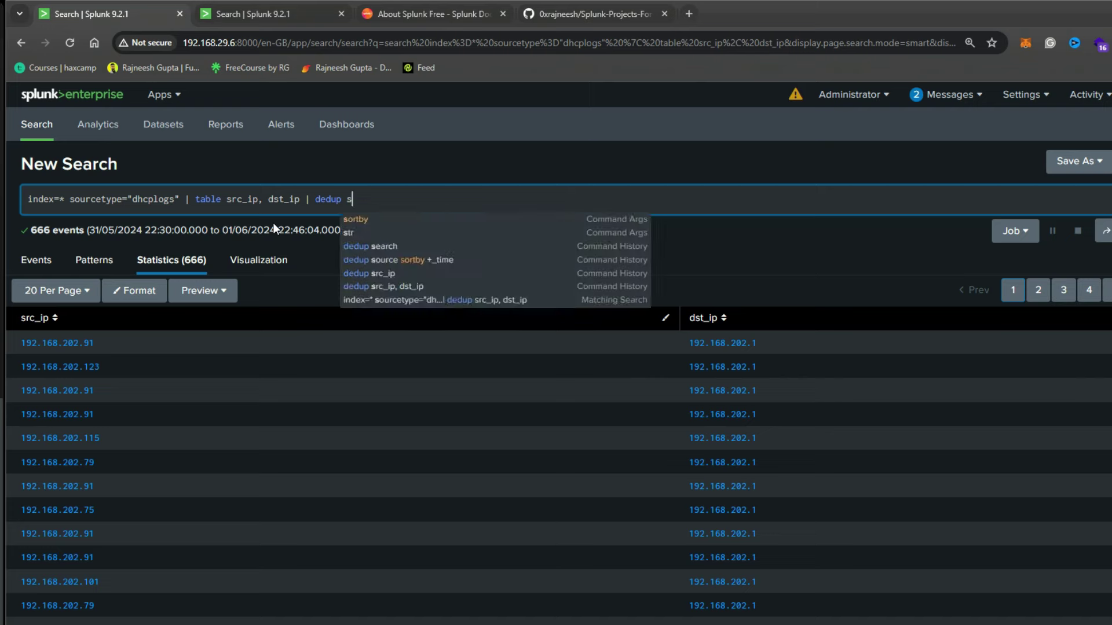
text(rc_ip)
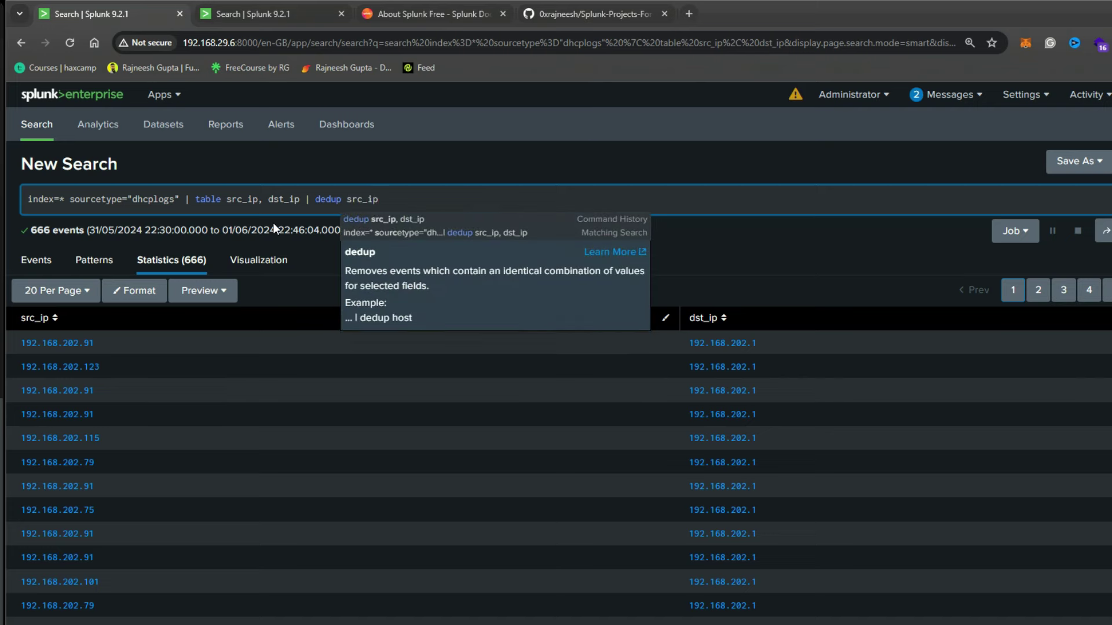
text(, dst_)
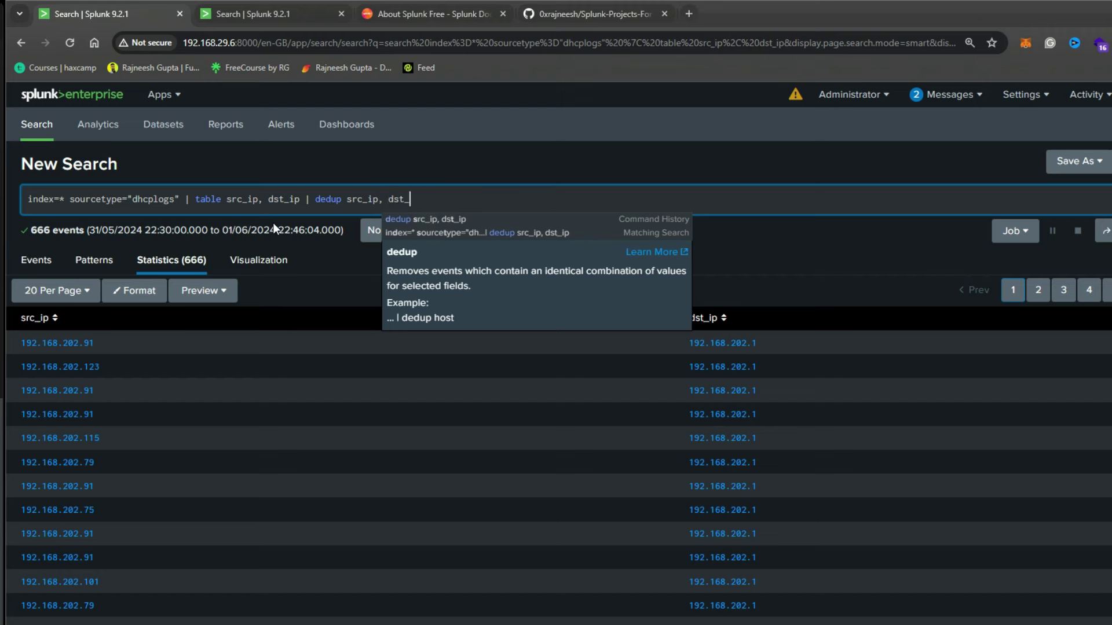
text(ip)
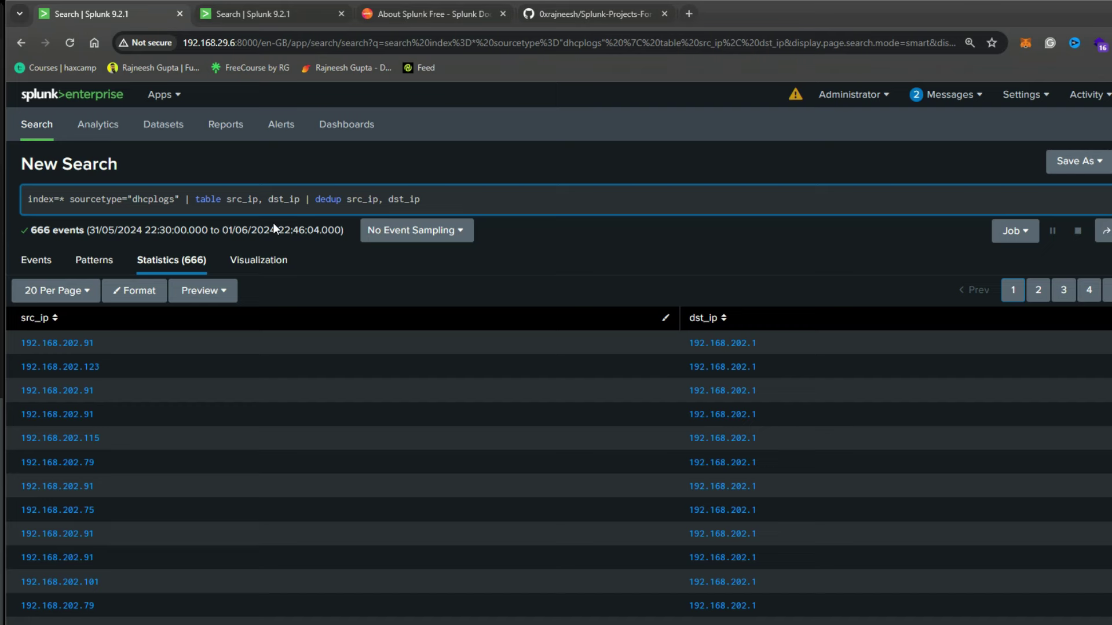
key(Return)
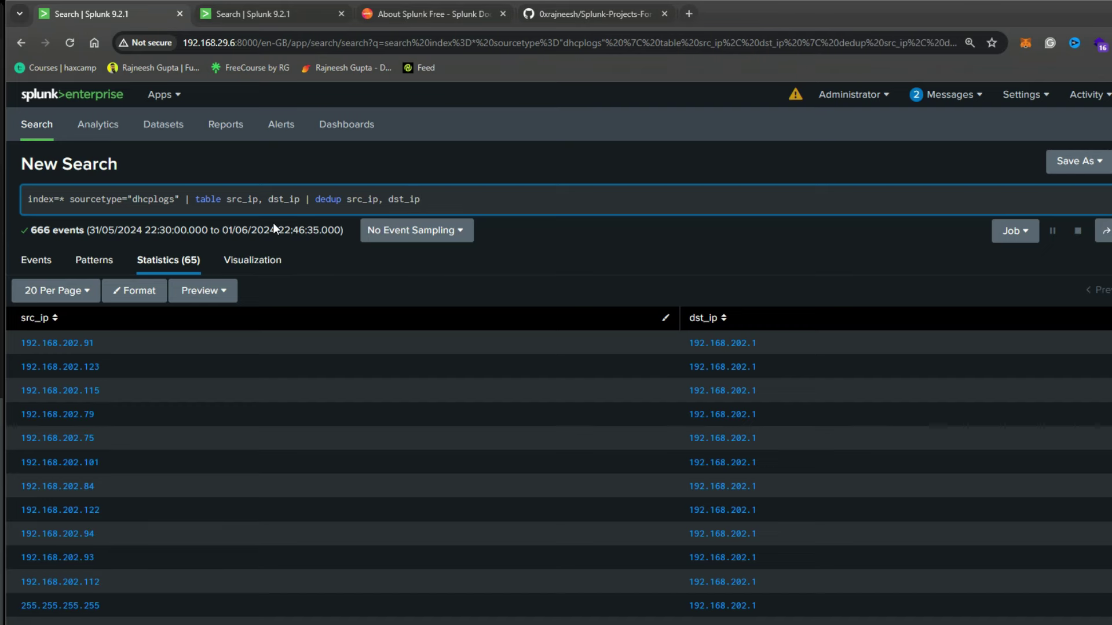
Look through the next page of deduplicated source and destination IP pairs and return to the Search page
scroll(323, 390, down, 2)
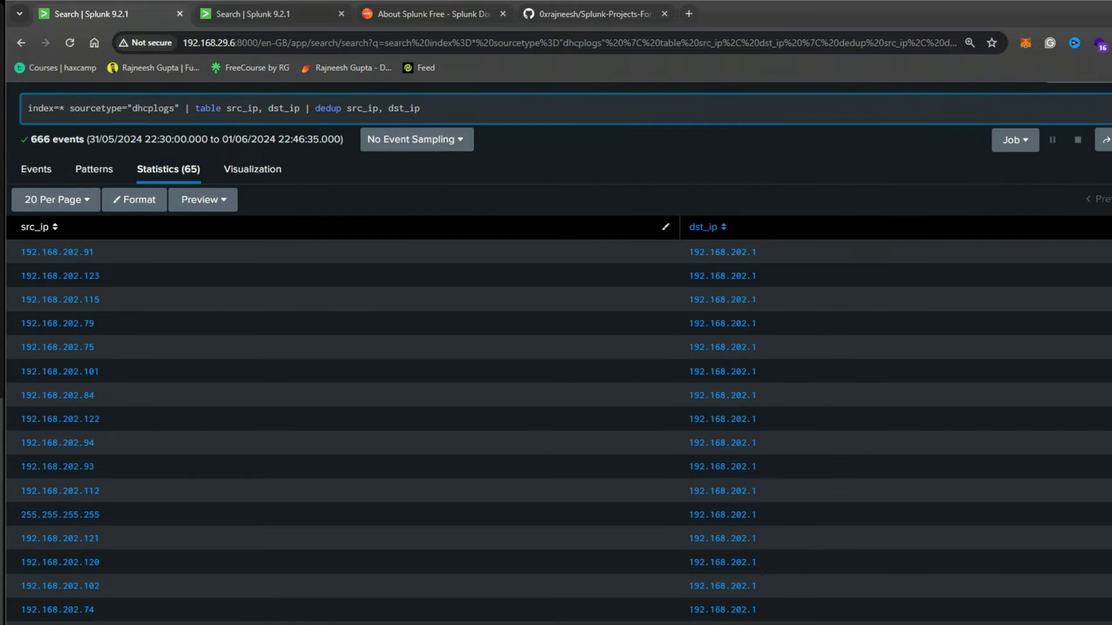
click(1111, 200)
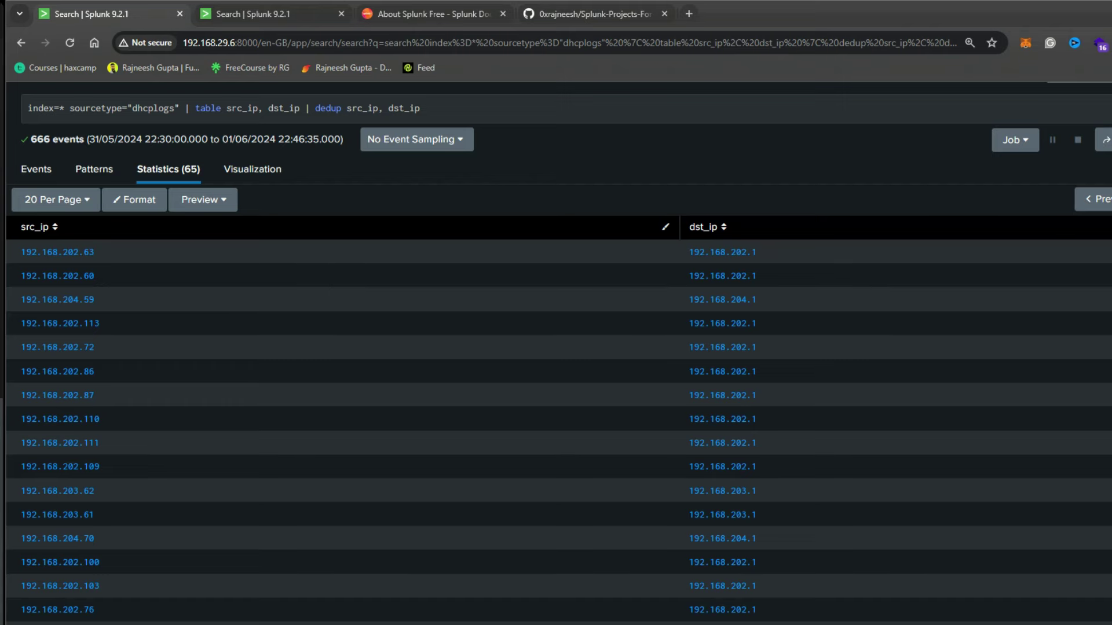
scroll(1085, 211, up, 2)
click(38, 127)
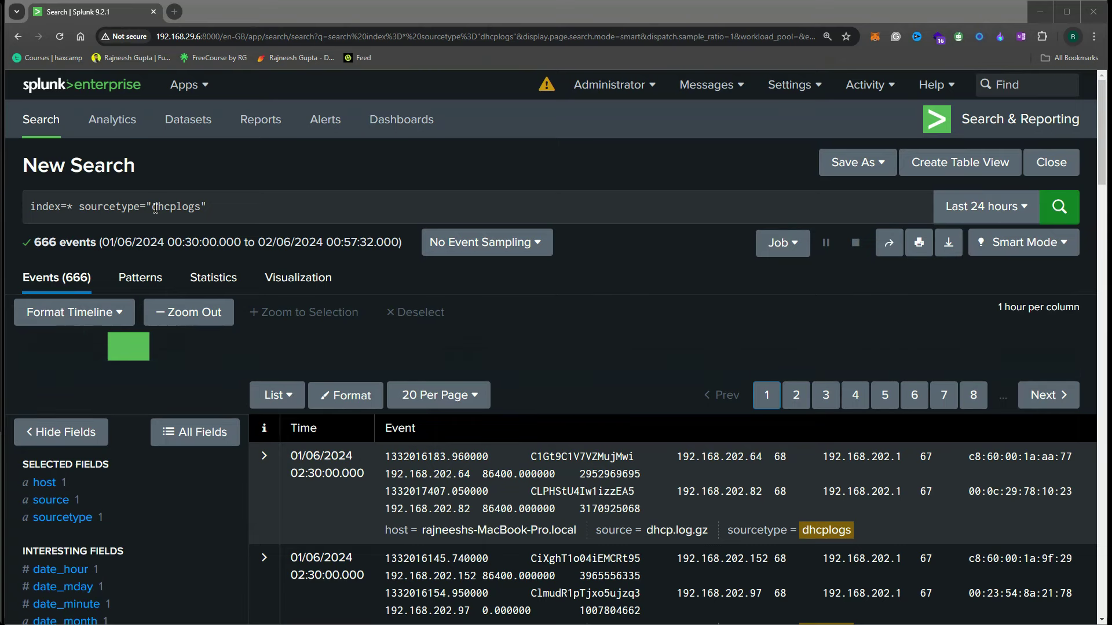
Filter the dhcplogs events to source IP 192.168.202.75 using the top values of the src_ip field
drag(153, 207, 198, 207)
click(289, 206)
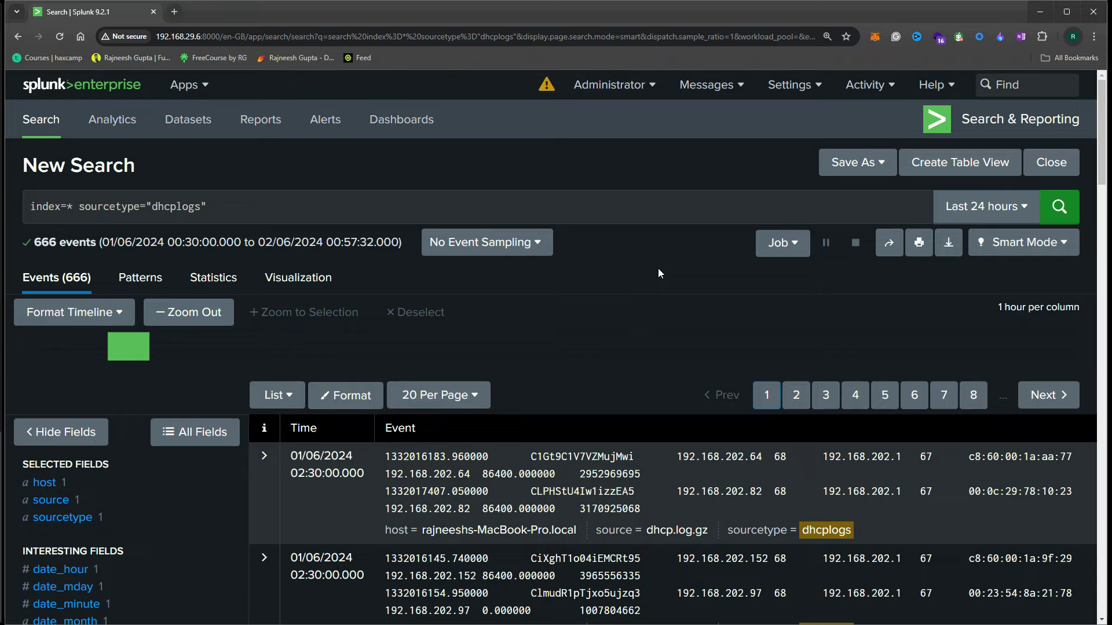
scroll(658, 335, down, 3)
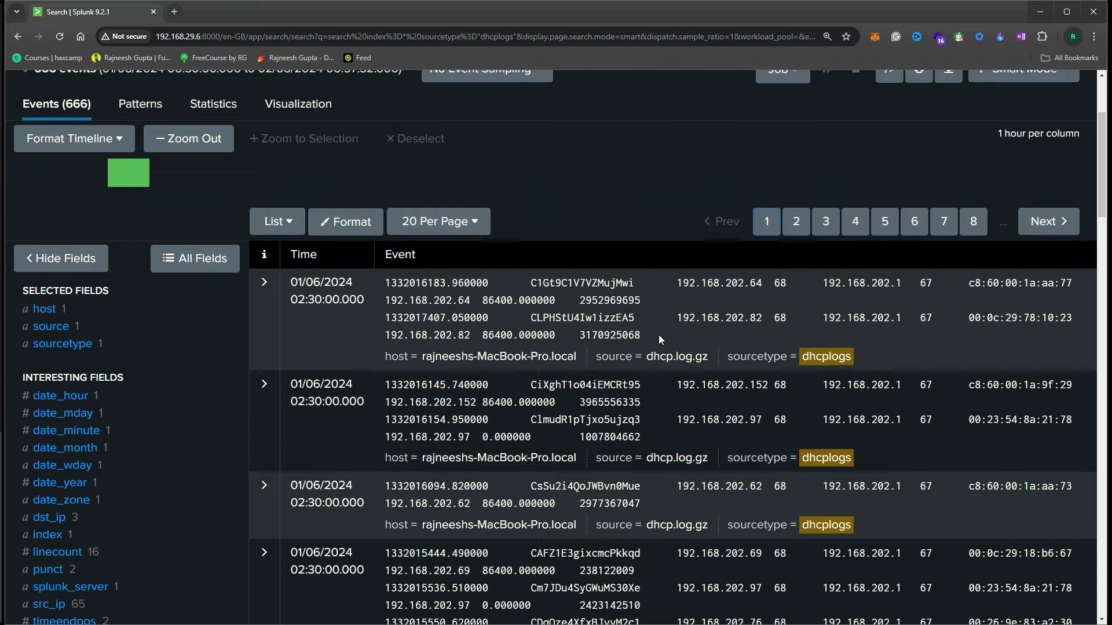
scroll(658, 335, up, 3)
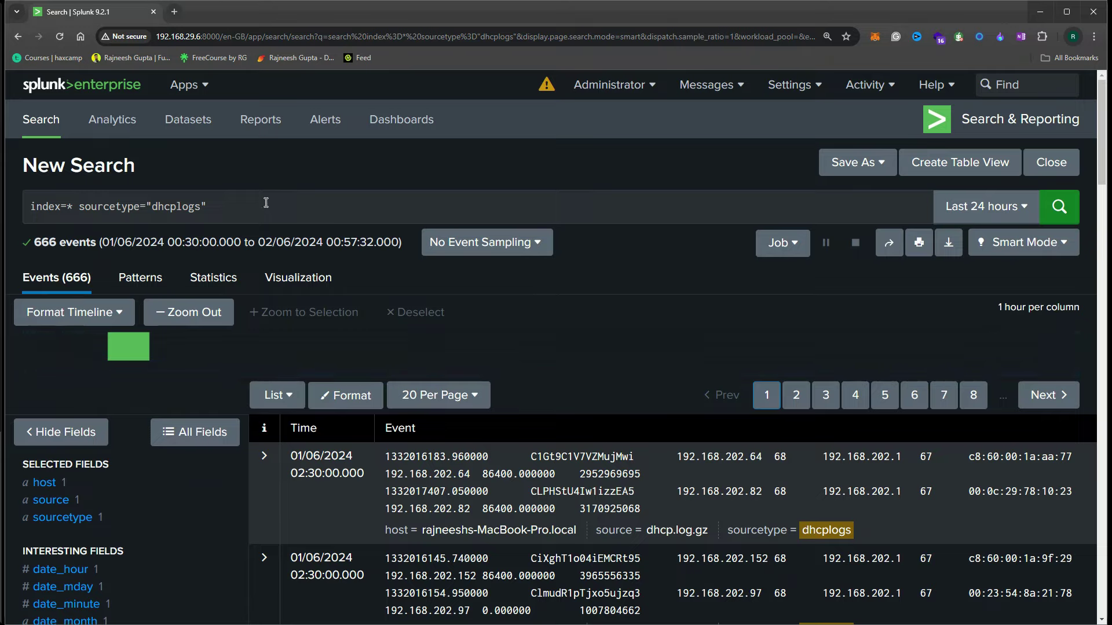
click(266, 203)
scroll(235, 299, down, 6)
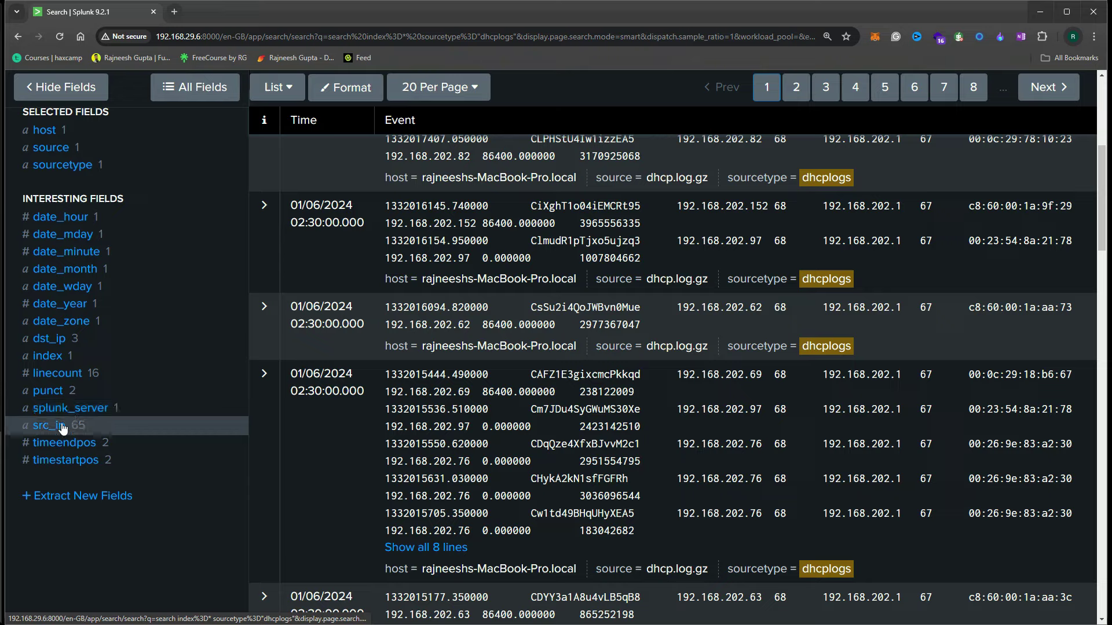
click(63, 428)
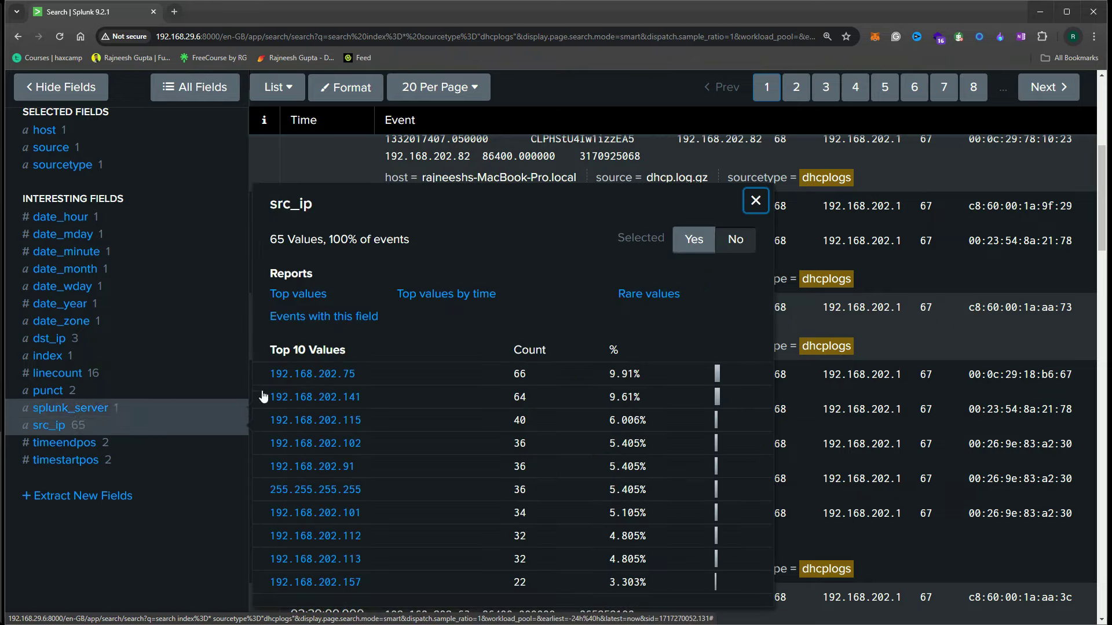
click(316, 373)
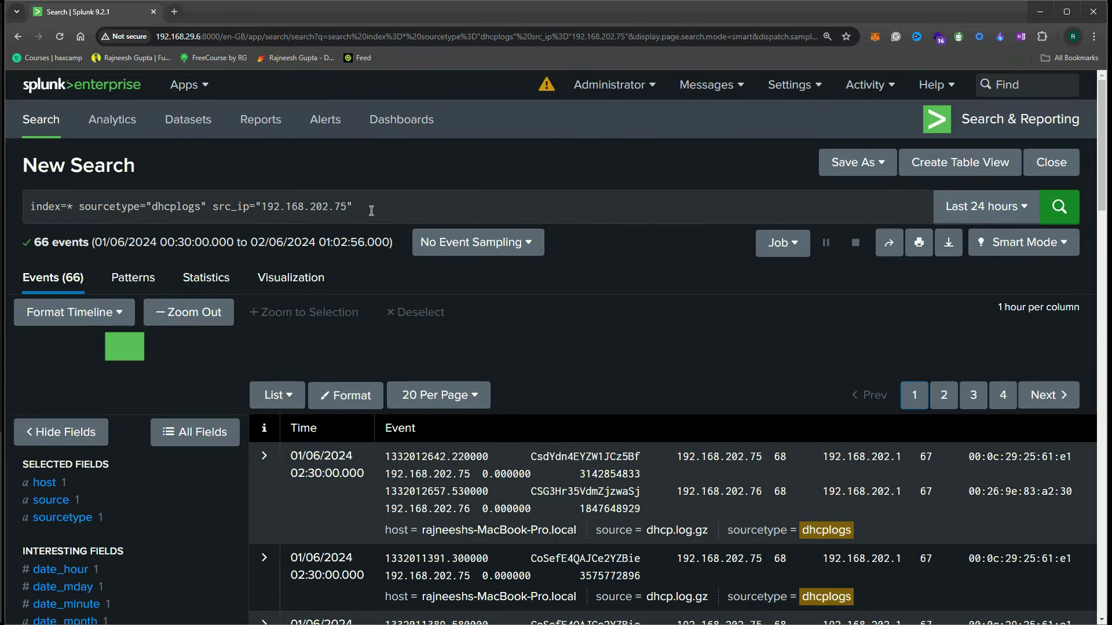
drag(212, 207, 362, 209)
click(406, 209)
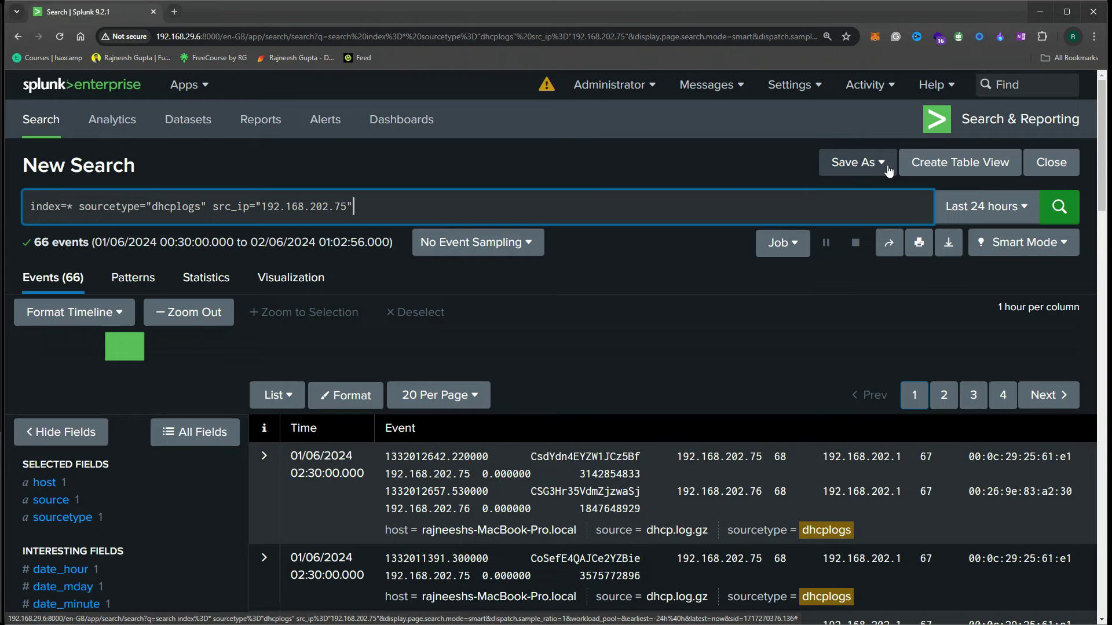
Start saving the search as a new dashboard panel, with dashboard title "DHCP-External_Host" and the Classic Dashboards builder
click(863, 175)
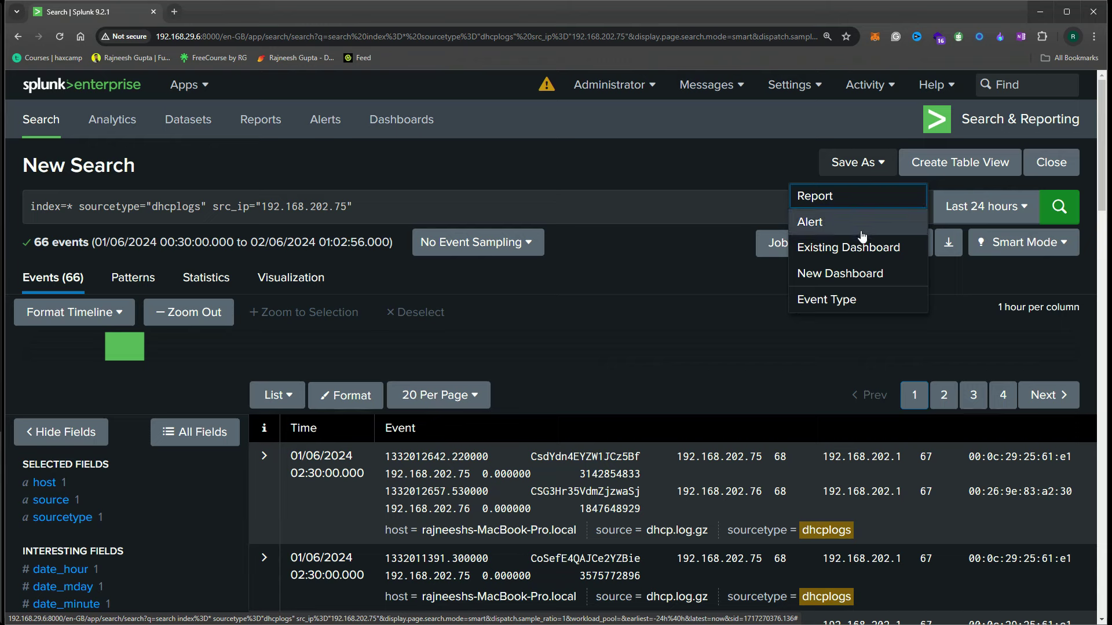
click(851, 276)
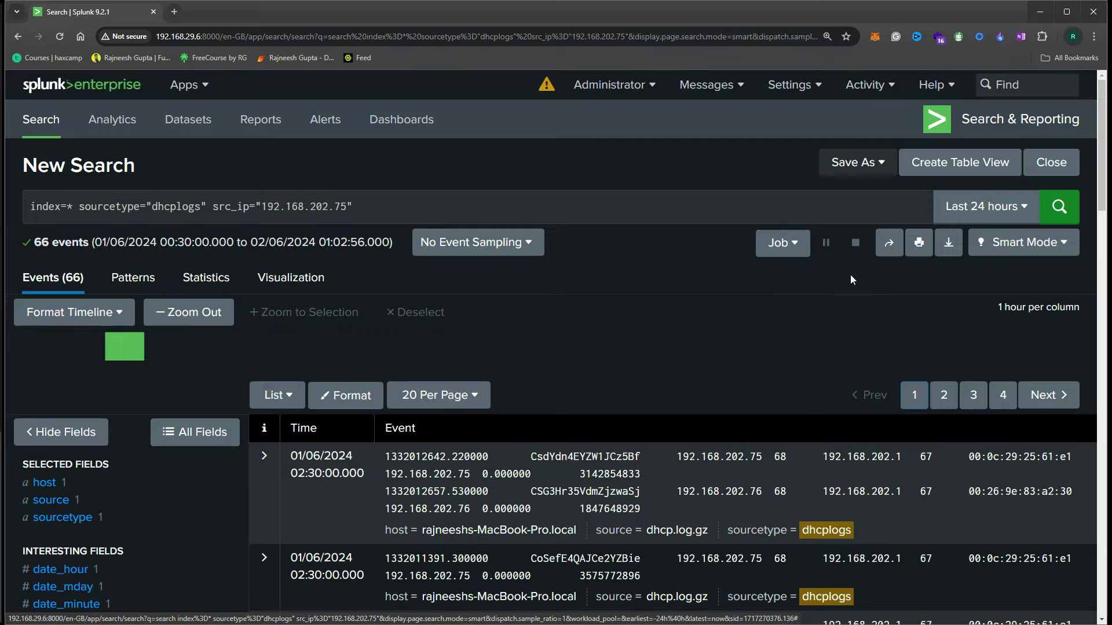
click(498, 211)
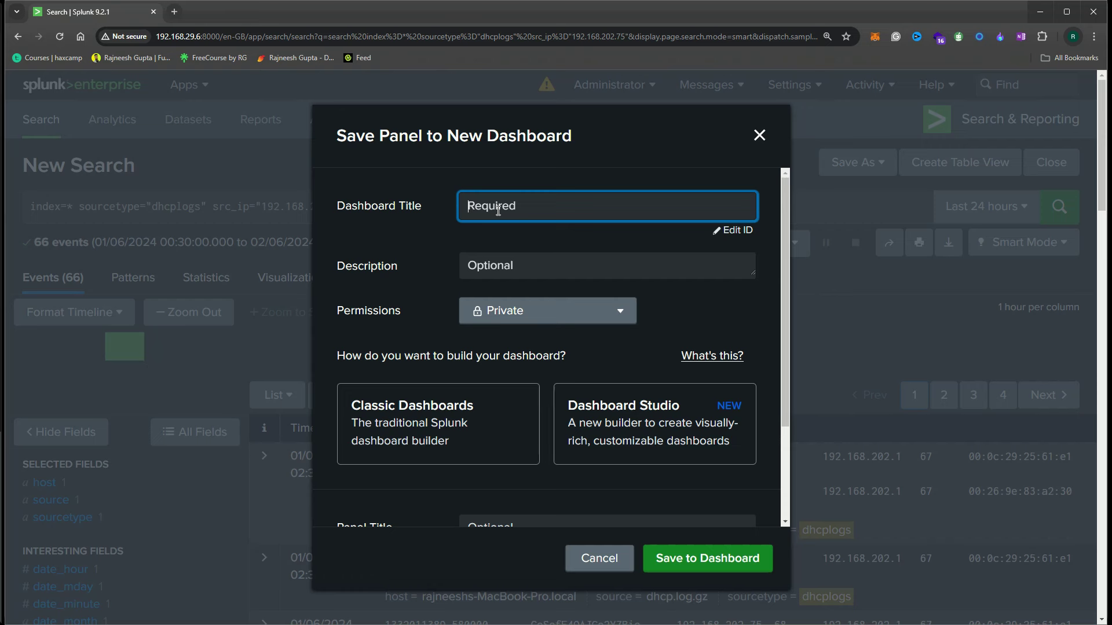
text(DHCP )
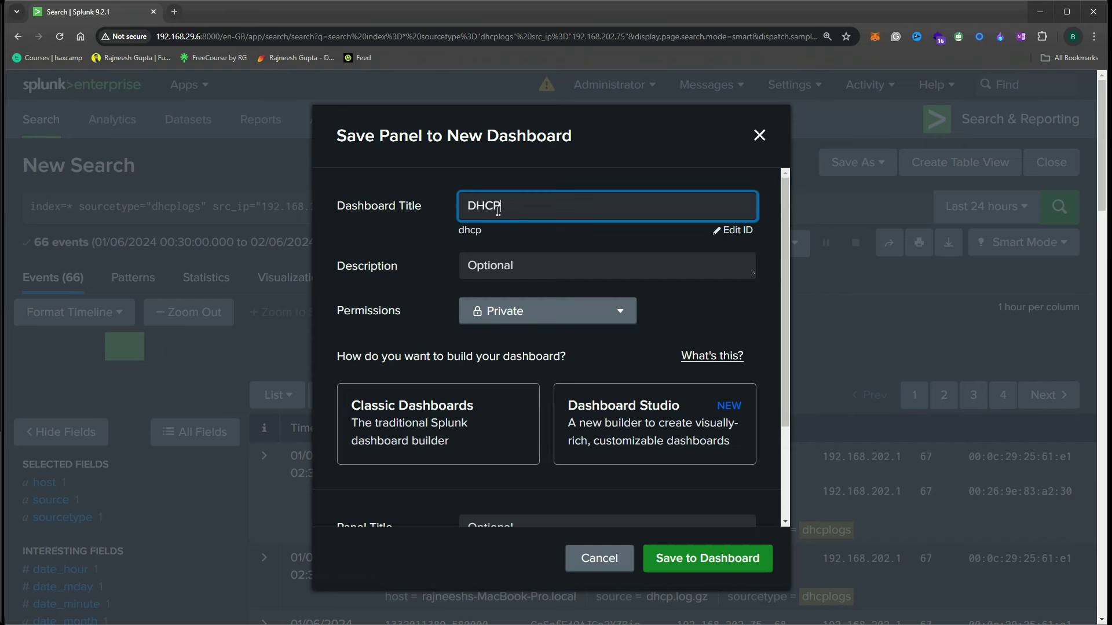
text(-External_Host)
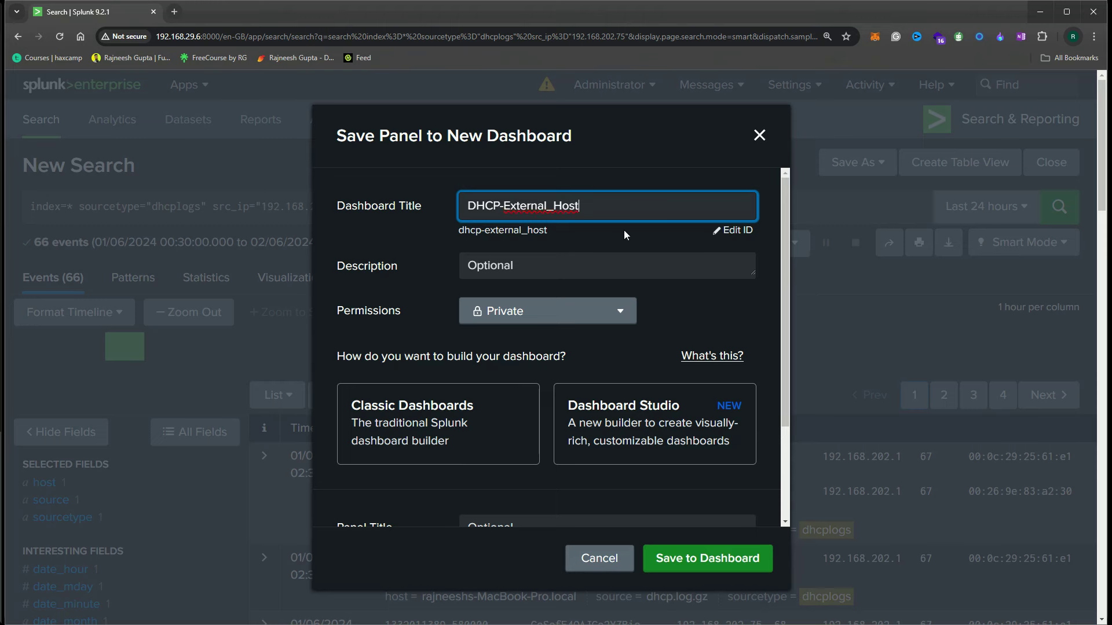
scroll(523, 392, down, 2)
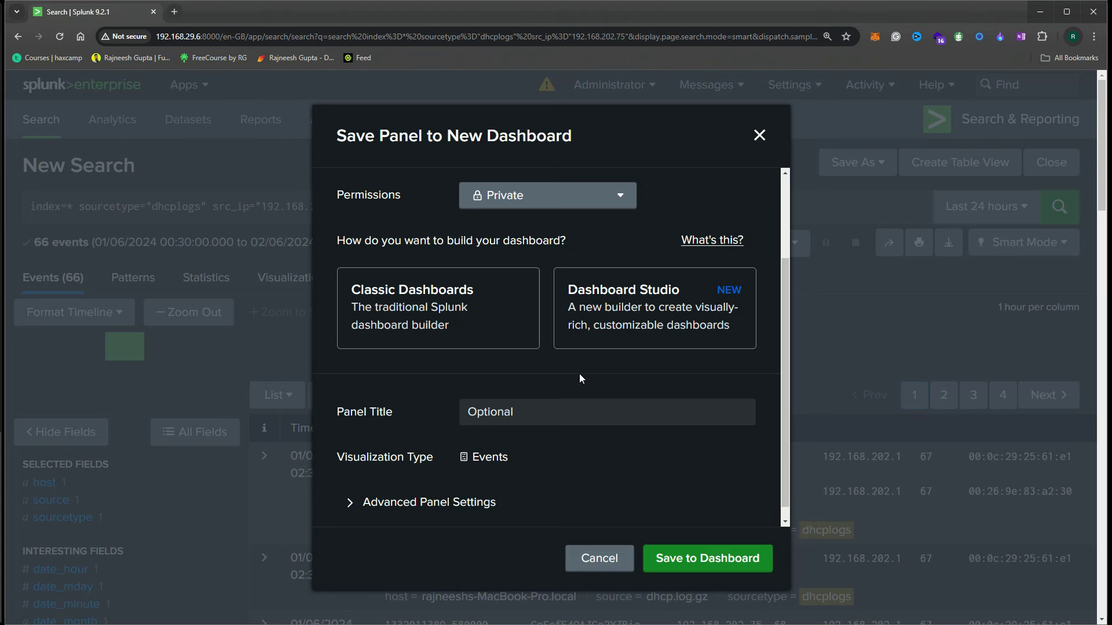
click(441, 305)
scroll(528, 295, up, 3)
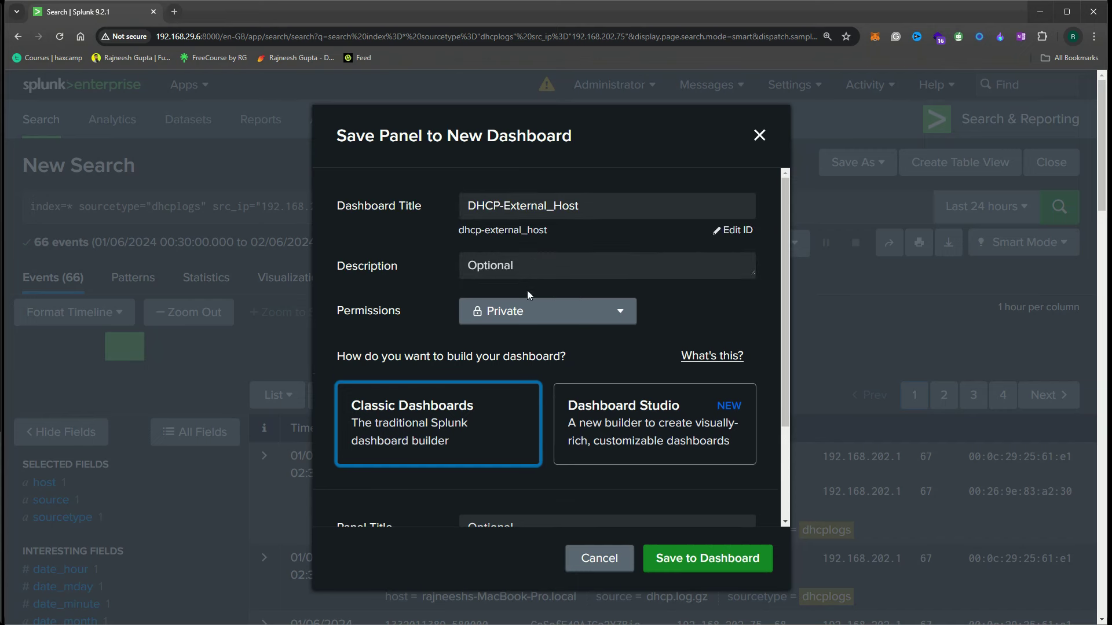
Try the Shared in App permission for the new dashboard and set it back to Private
click(549, 312)
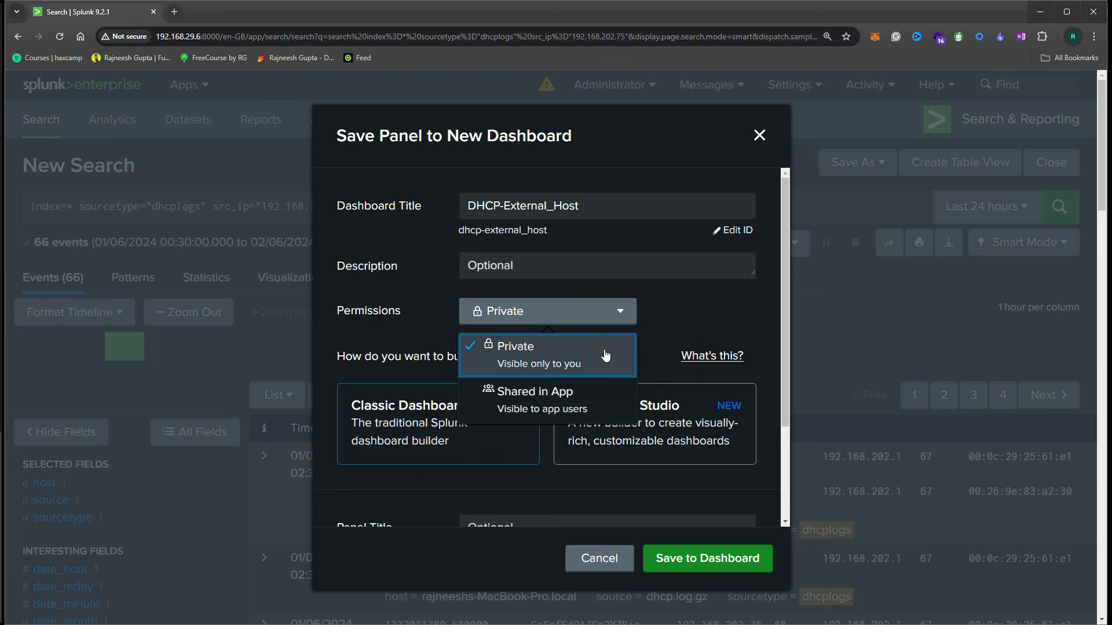
click(564, 411)
scroll(636, 342, down, 3)
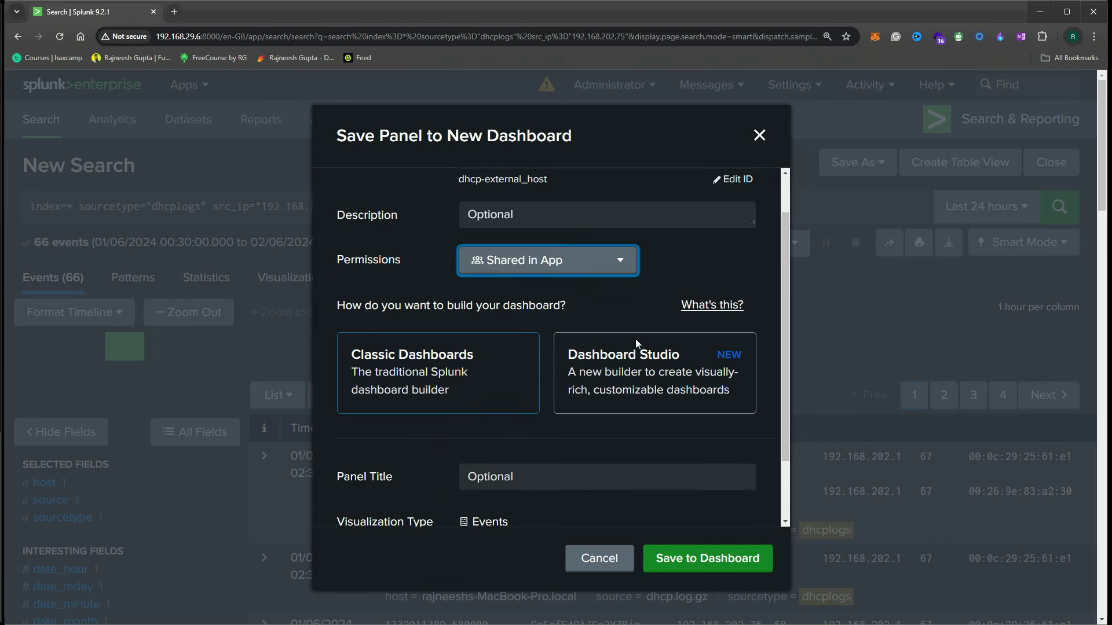
scroll(548, 360, up, 3)
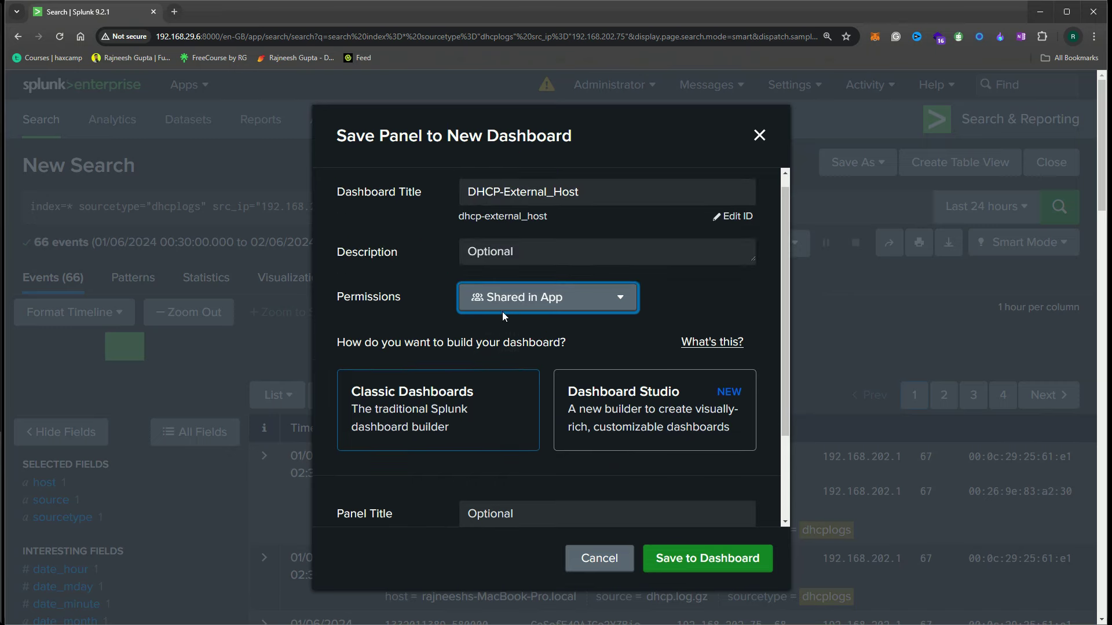
click(502, 304)
click(507, 336)
scroll(613, 385, up, 1)
Save the events panel to the new dashboard, leaving the panel title empty
scroll(672, 537, down, 3)
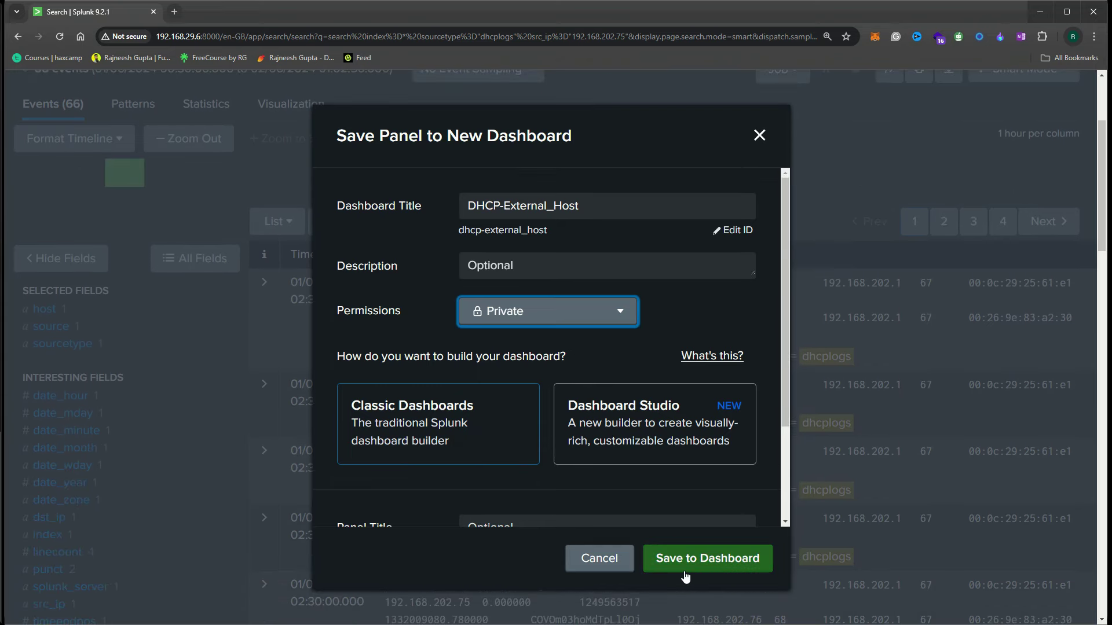
scroll(699, 493, down, 3)
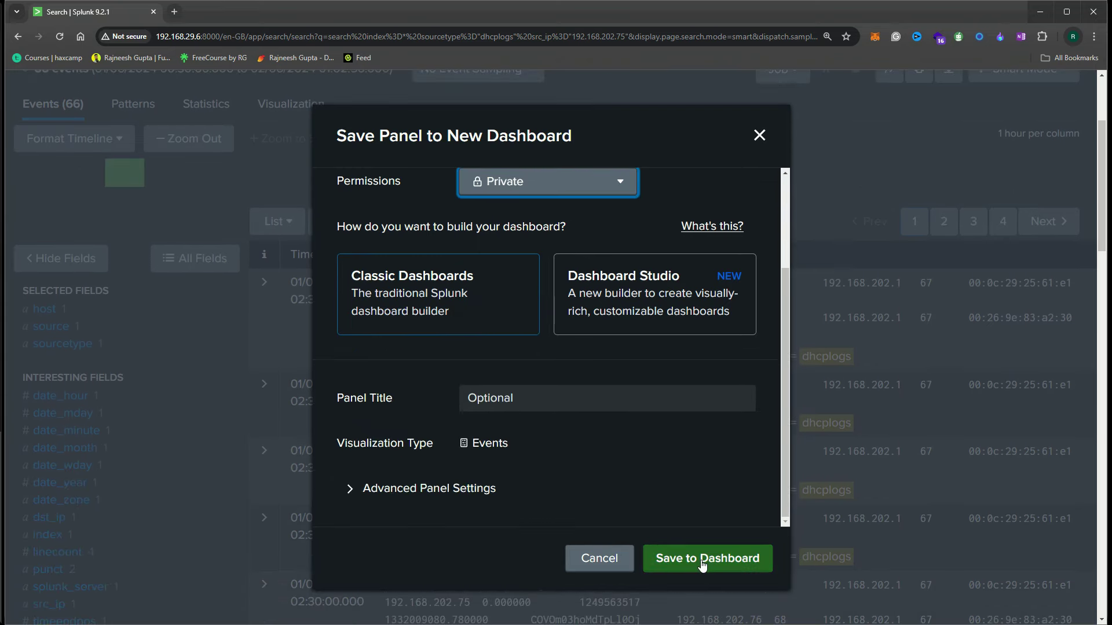
click(702, 560)
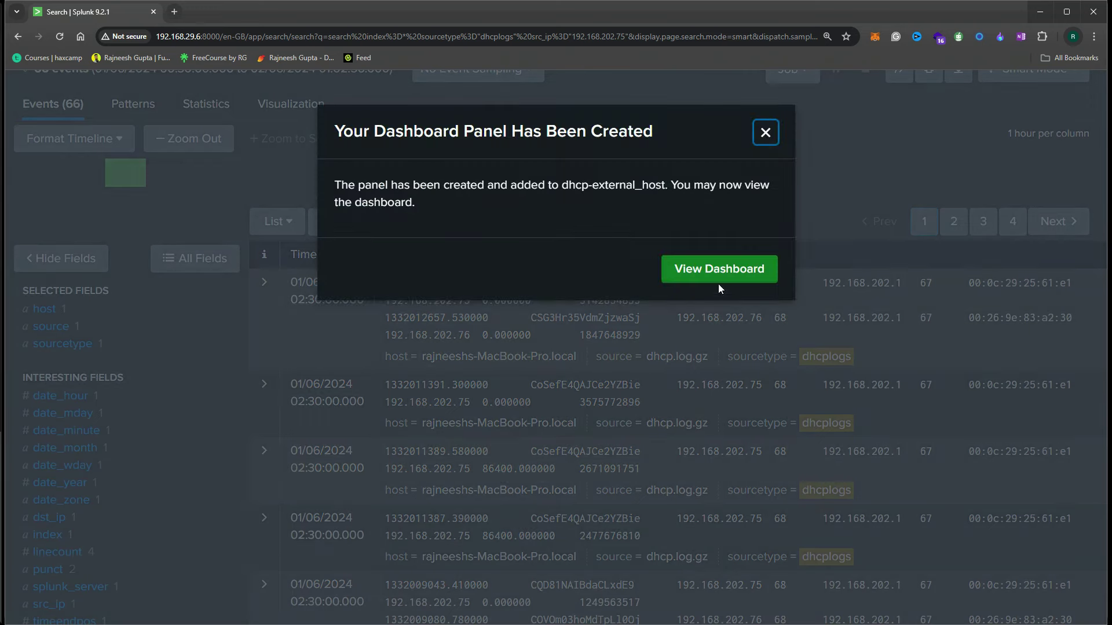
View the saved DHCP-External_Host dashboard and go to the list of all dashboards
click(716, 277)
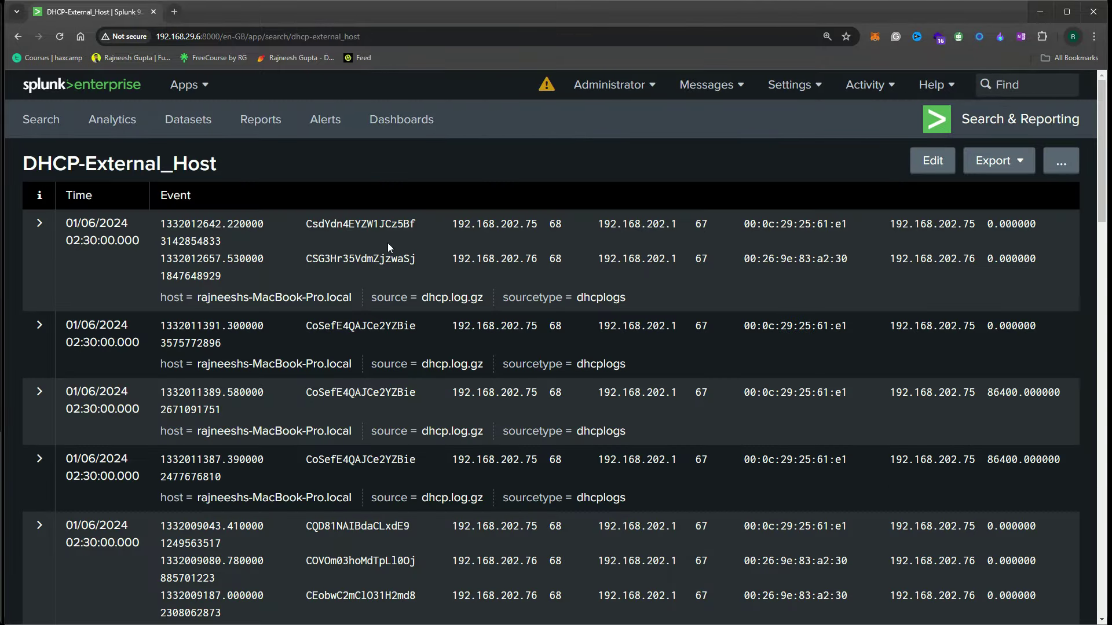
click(404, 120)
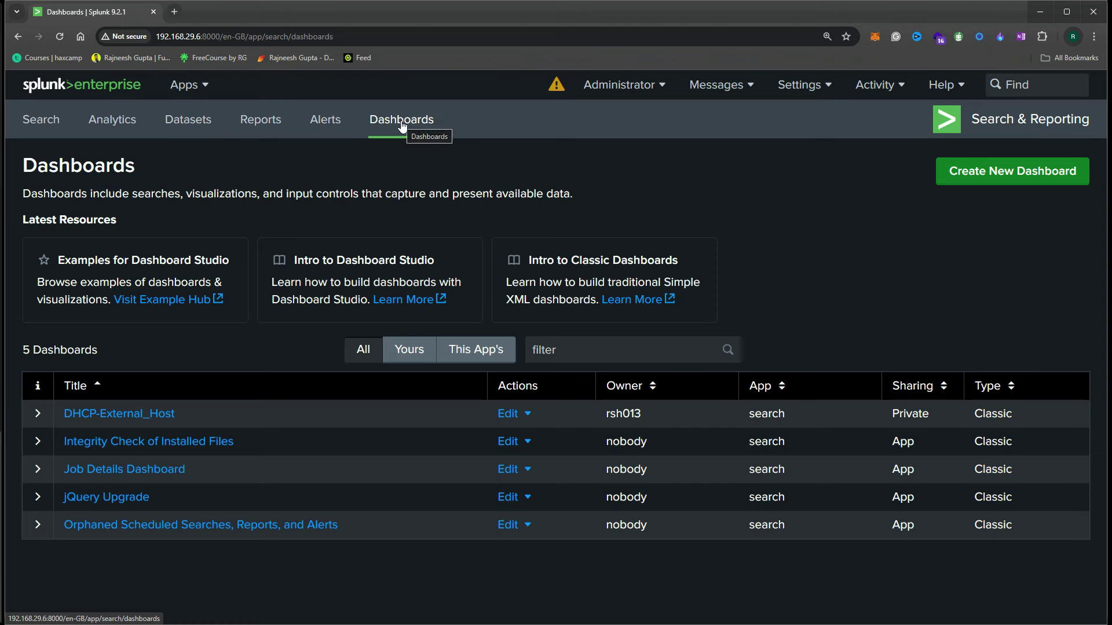
Open the DHCP-External_Host dashboard and look over its events and additional dashboard actions
click(148, 413)
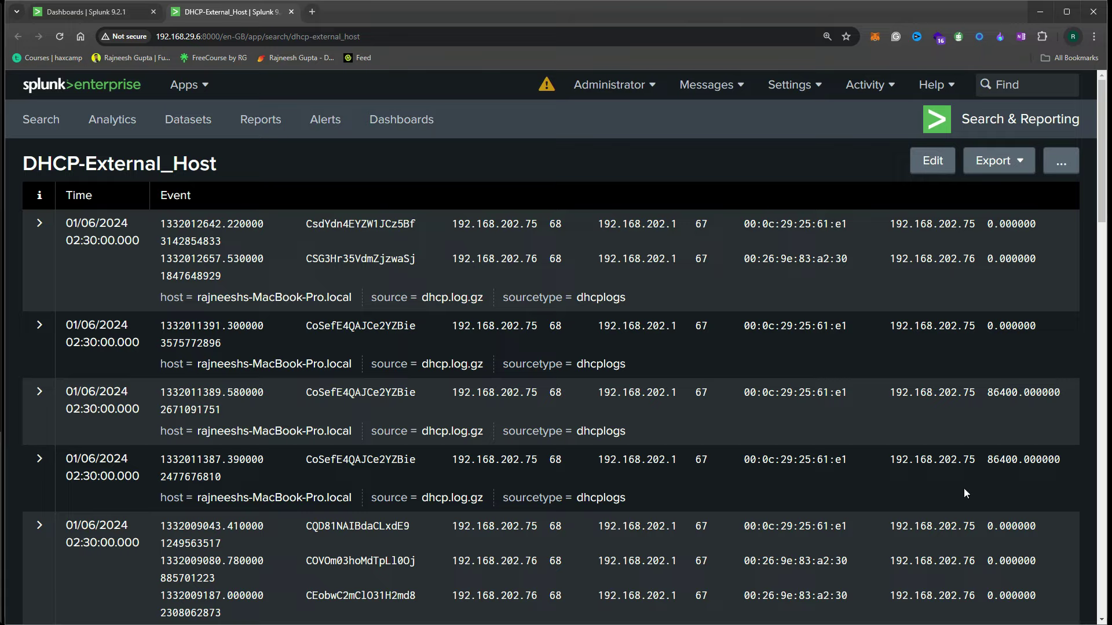
scroll(541, 472, down, 3)
scroll(718, 310, up, 3)
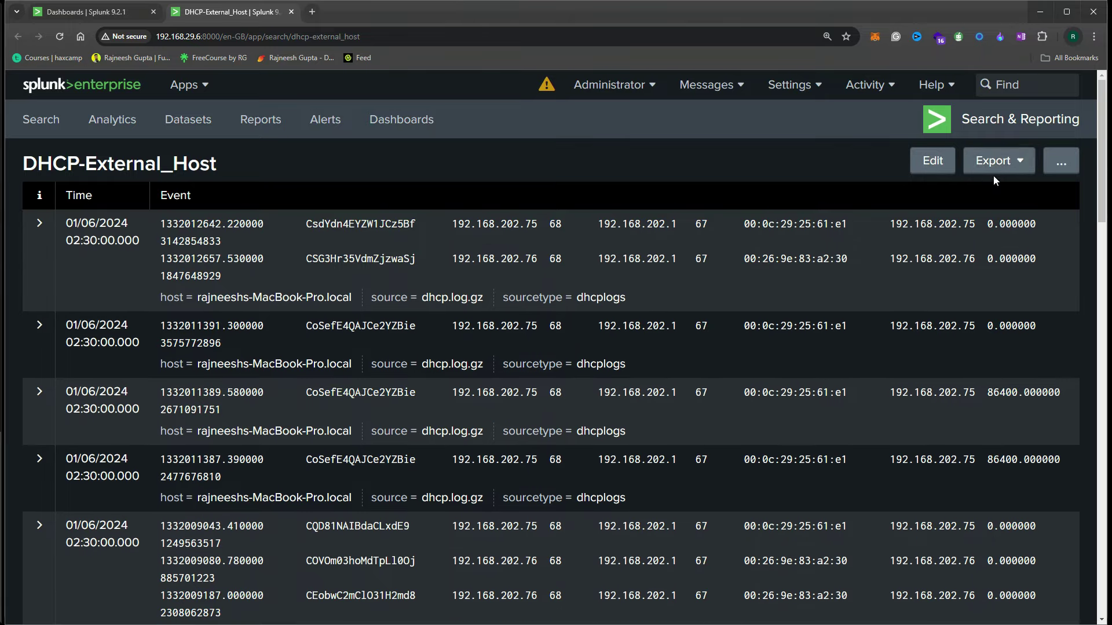
click(1055, 164)
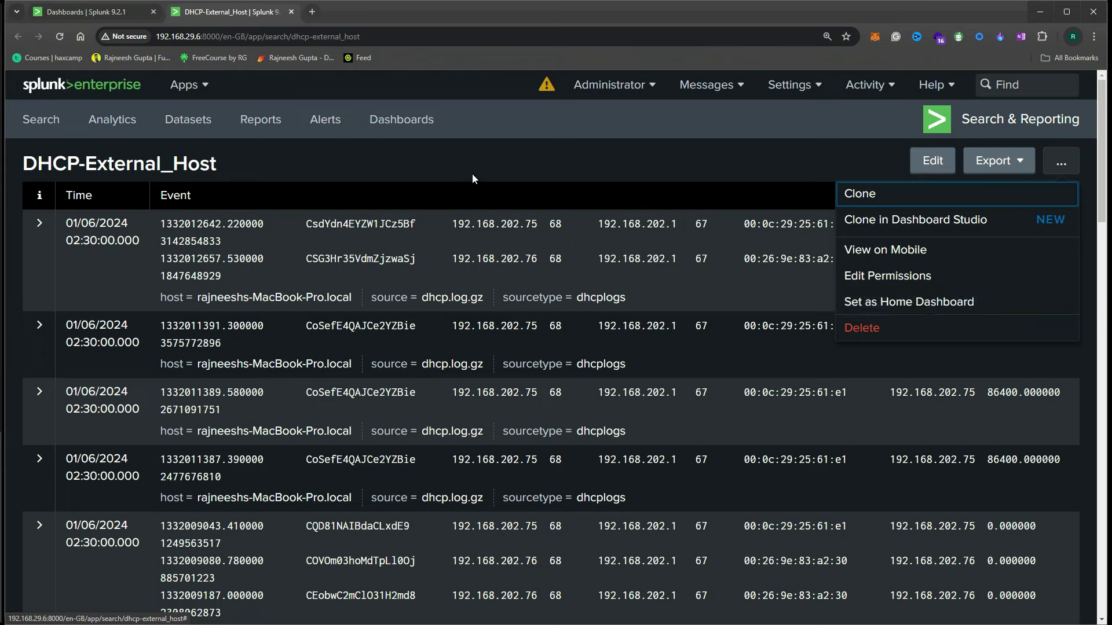
Return to the dashboards list and view the edit options for DHCP-External_Host
click(402, 119)
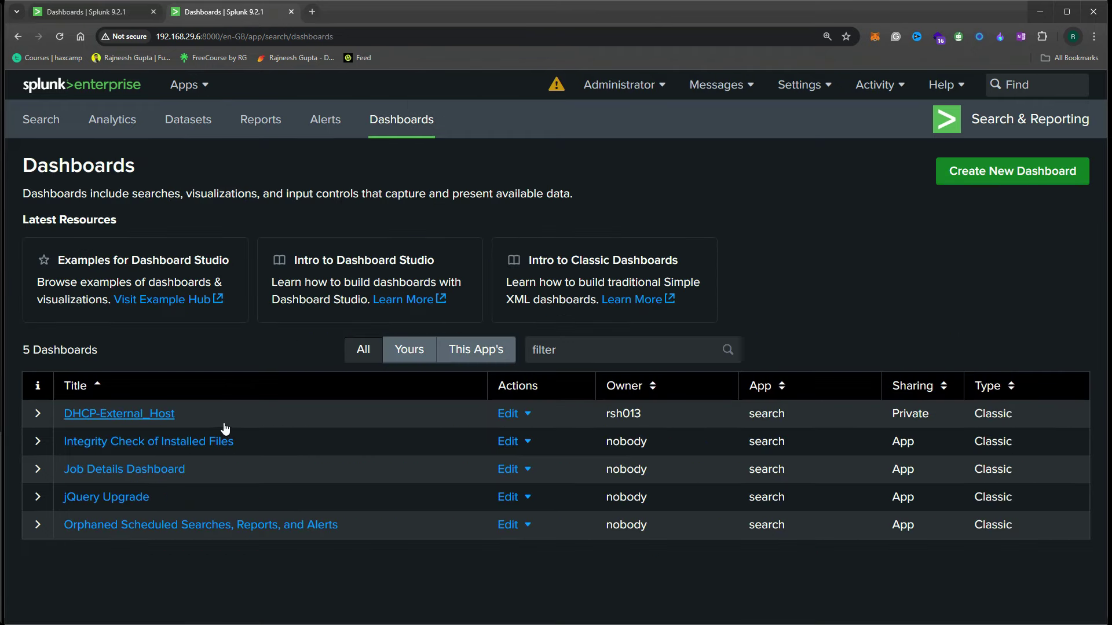
click(530, 415)
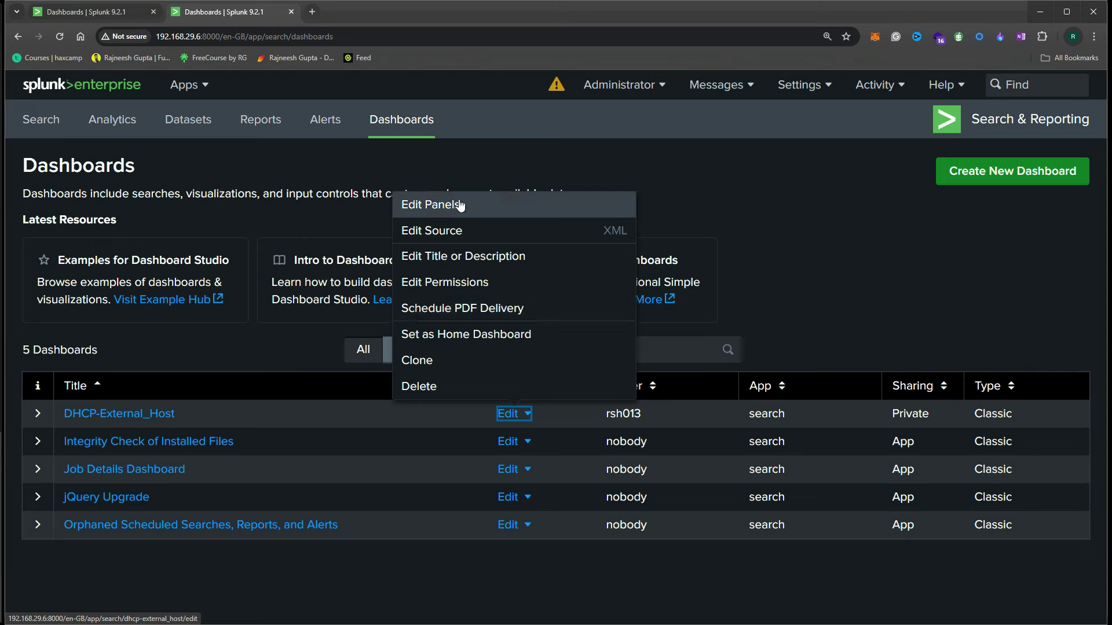
click(718, 255)
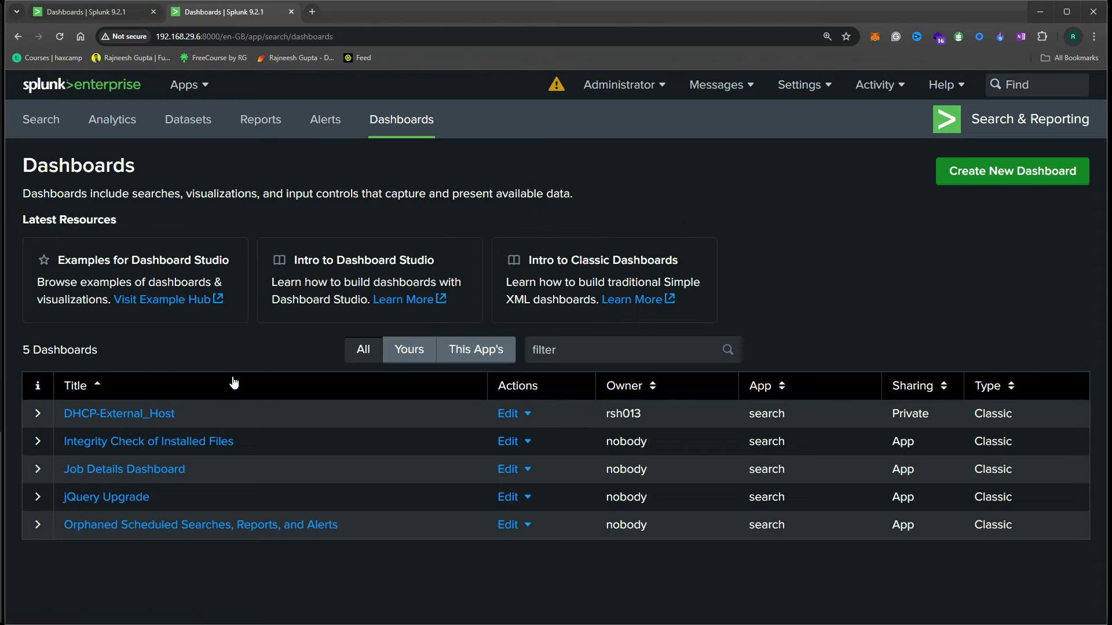
Open the DHCP-External_Host dashboard for editing and check which reports can be added as new panels
click(160, 418)
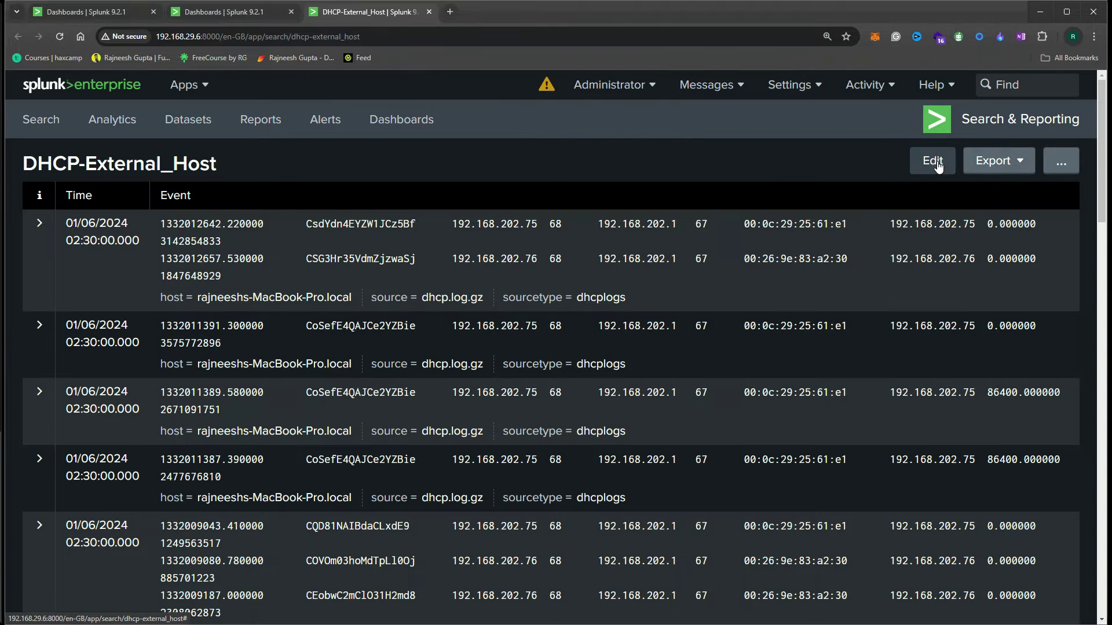
click(934, 162)
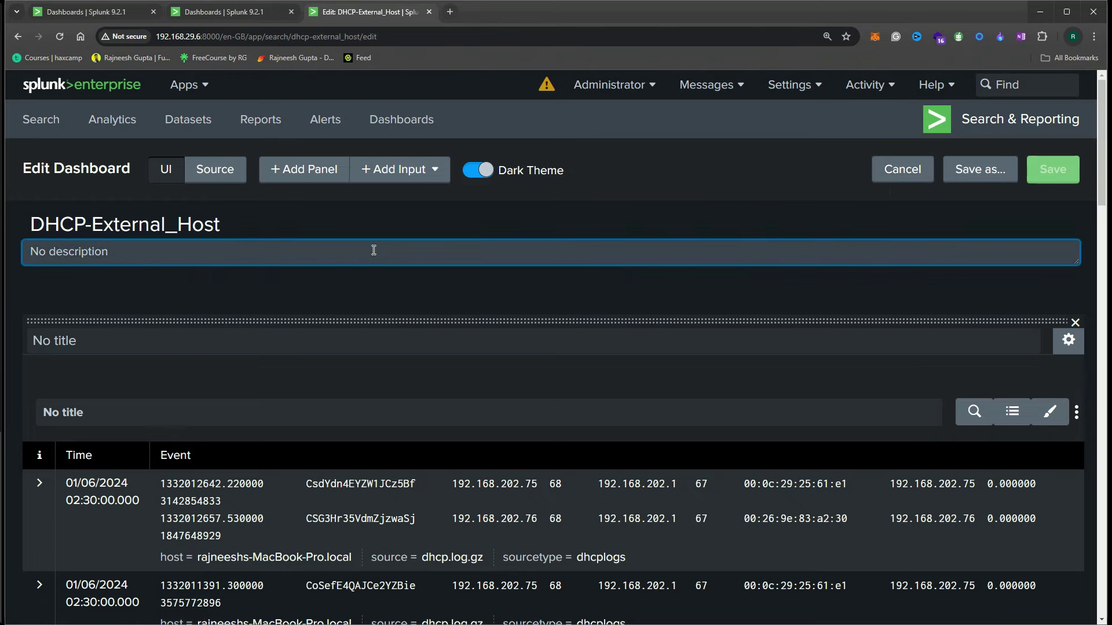
click(297, 174)
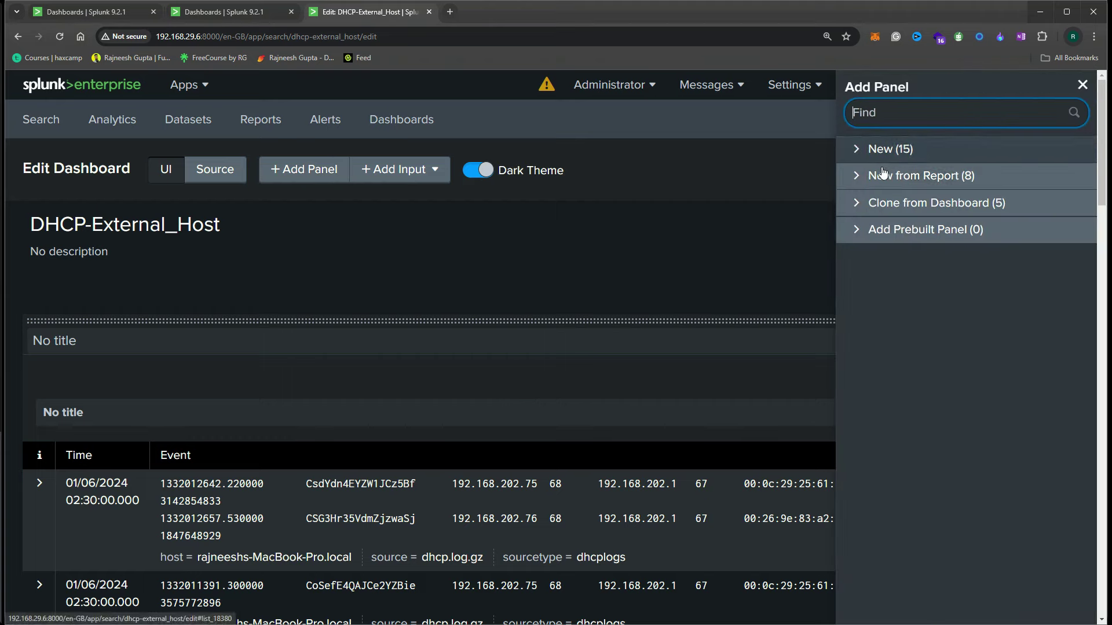
click(861, 181)
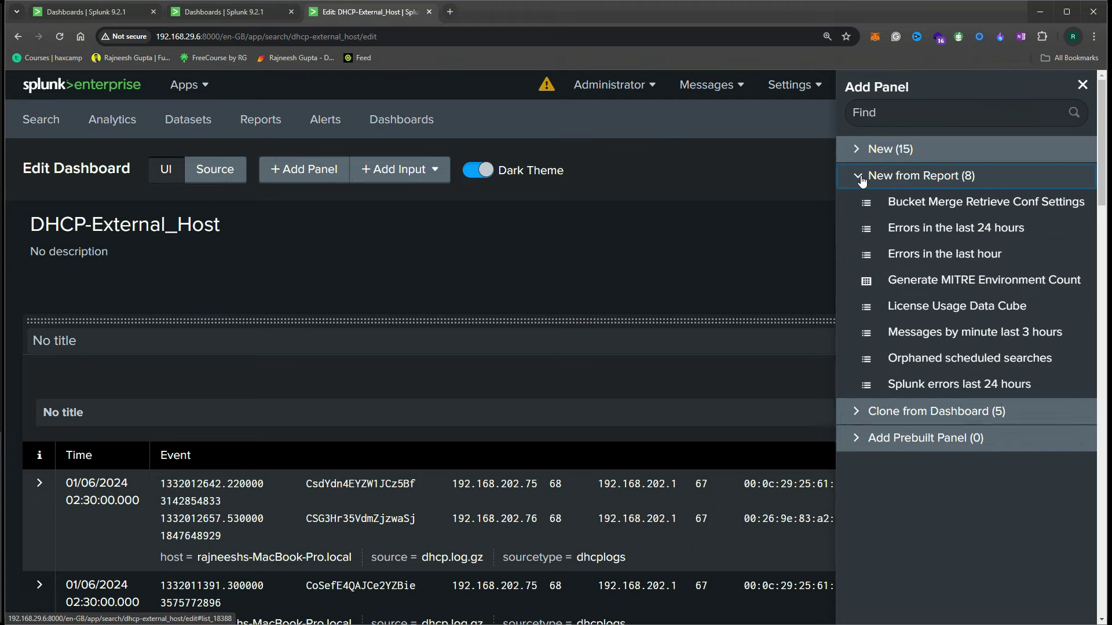
click(864, 187)
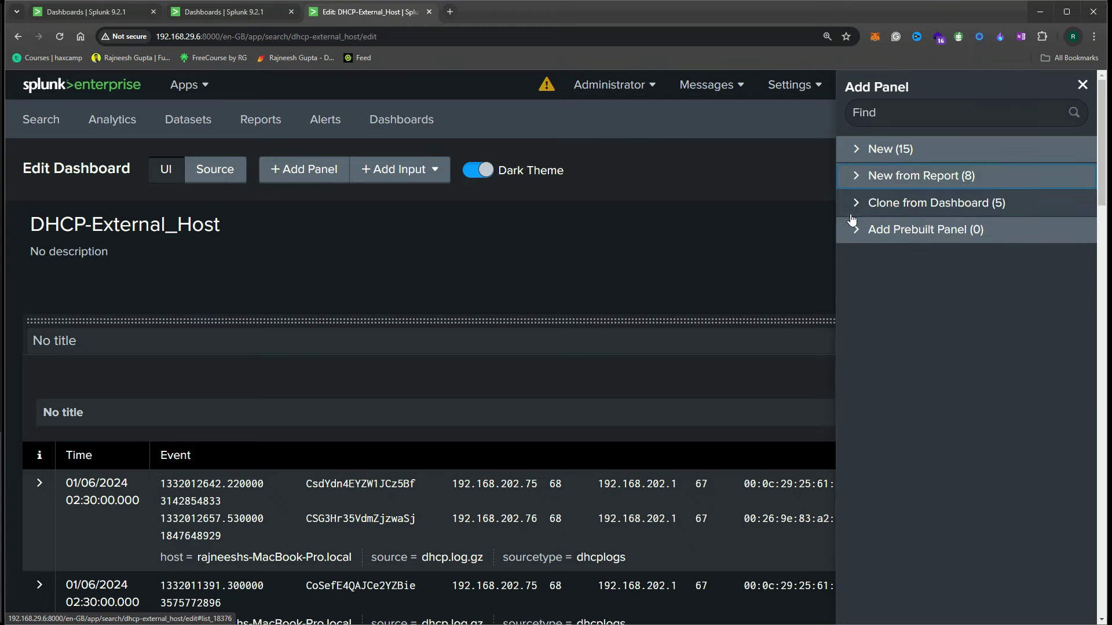
Check the dashboard-clone category and the new visualization types for panels, close the panel chooser and look over the dashboard
click(857, 211)
click(857, 211)
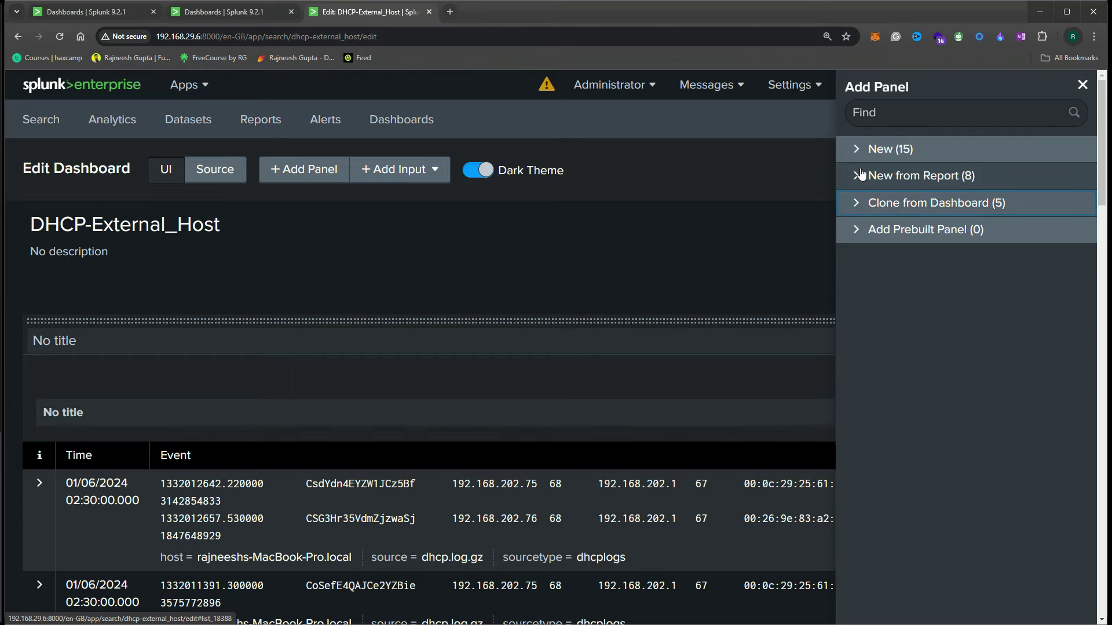
click(858, 151)
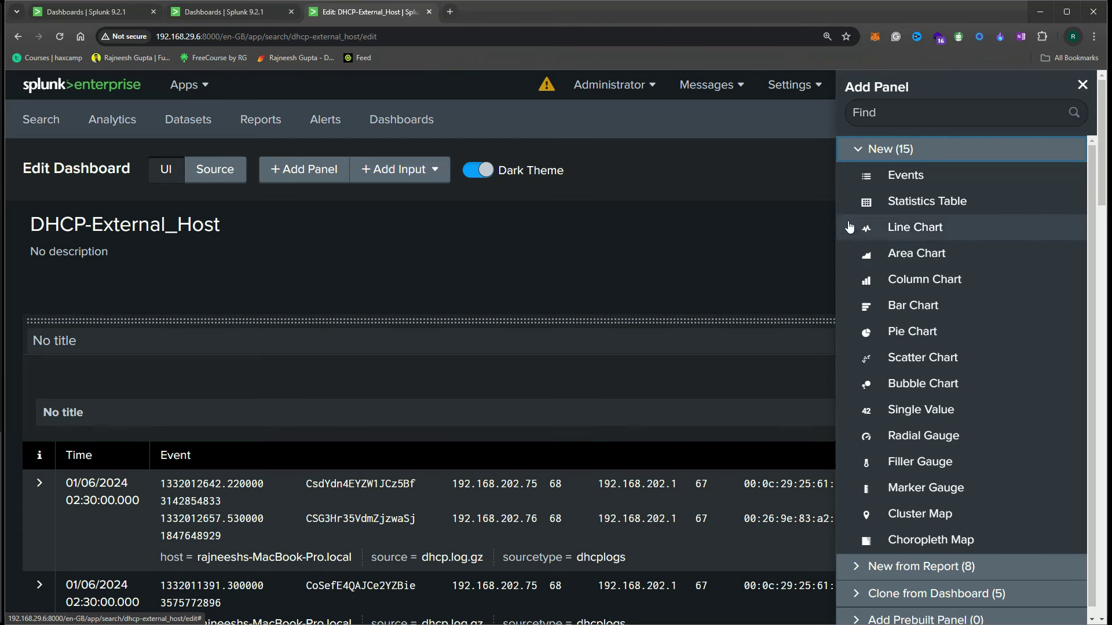
click(1082, 86)
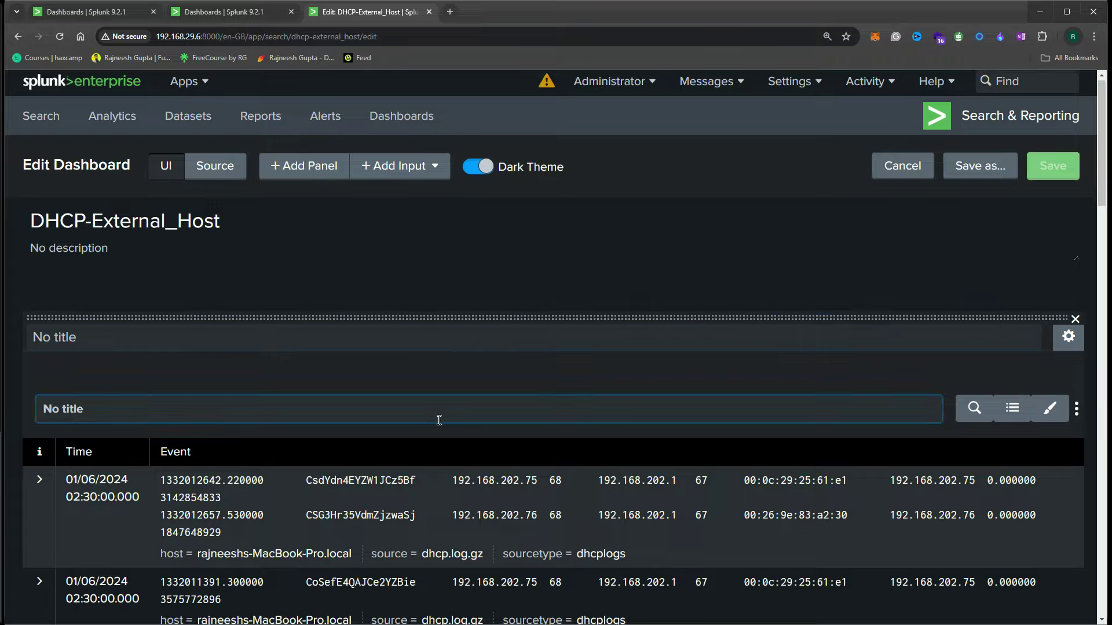
scroll(431, 418, down, 3)
scroll(425, 417, up, 3)
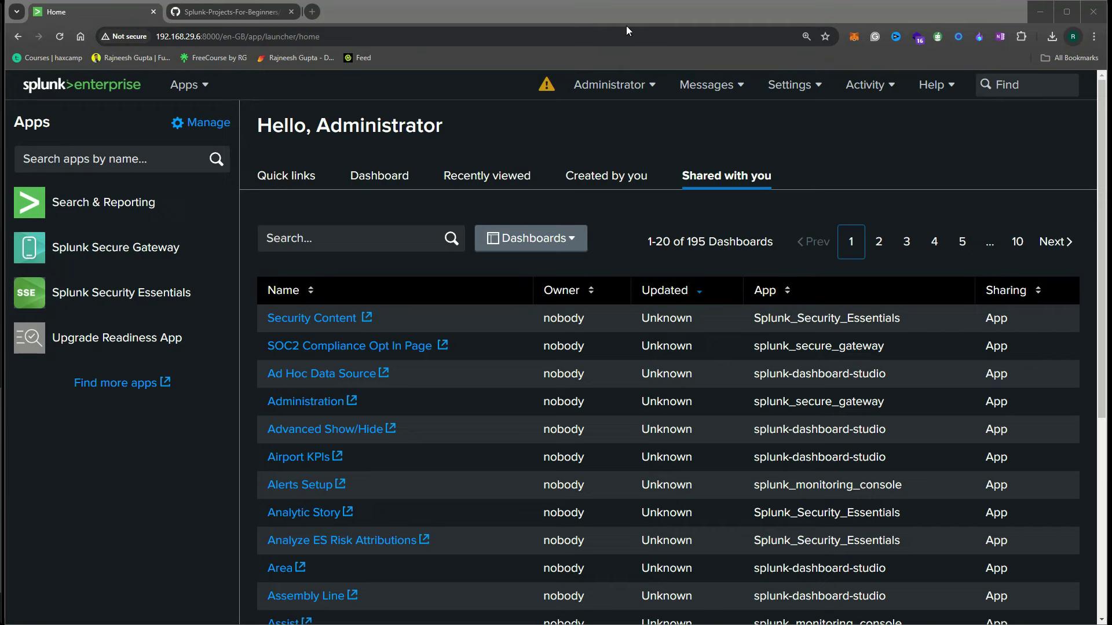
Switch to GitHub and open the Project#1 DNS log analysis guide in the Splunk-Projects-For-Beginners repository
click(796, 93)
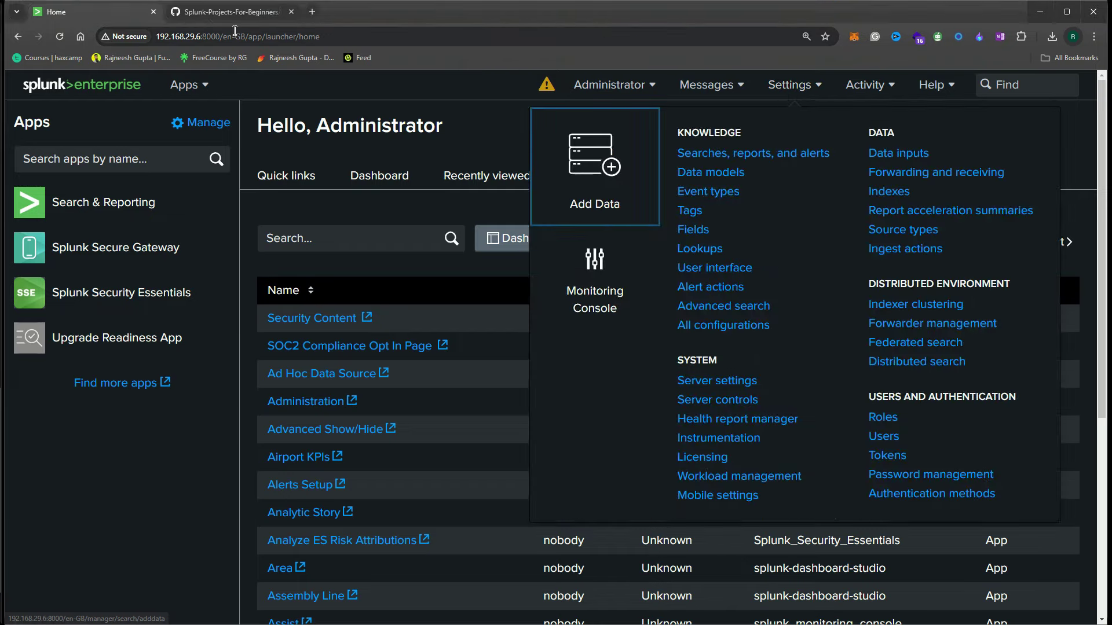
click(232, 12)
scroll(364, 218, up, 12)
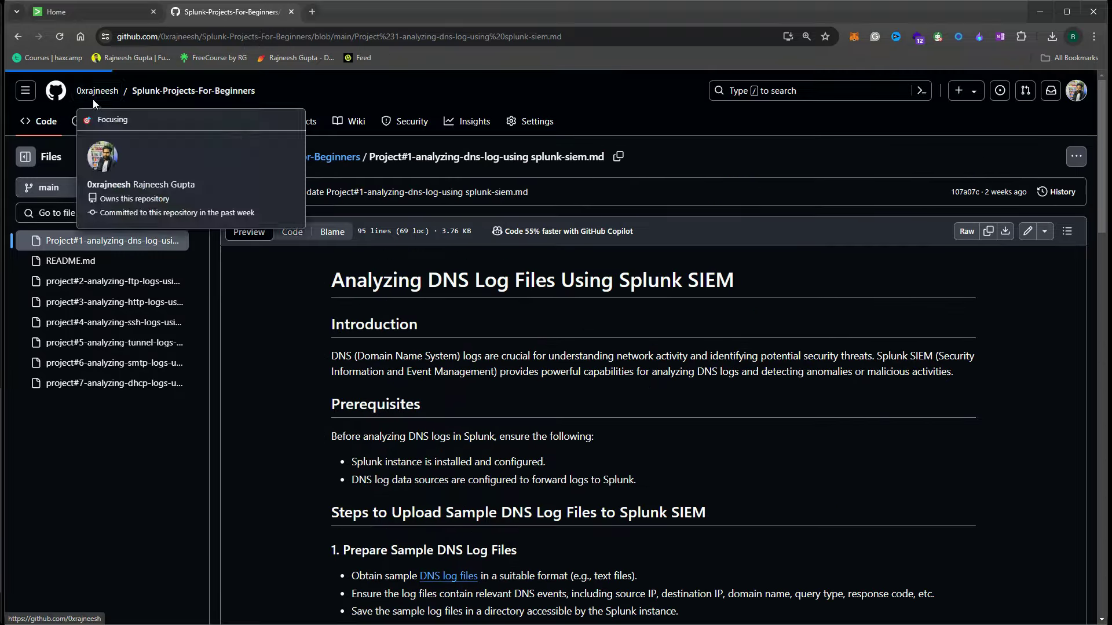
click(93, 99)
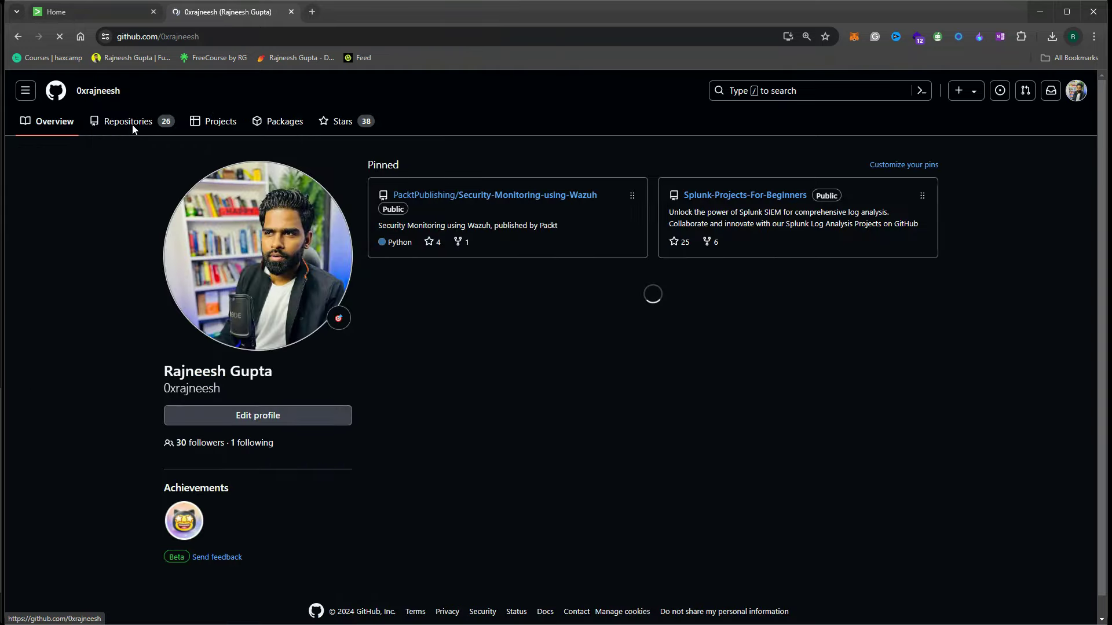
click(132, 124)
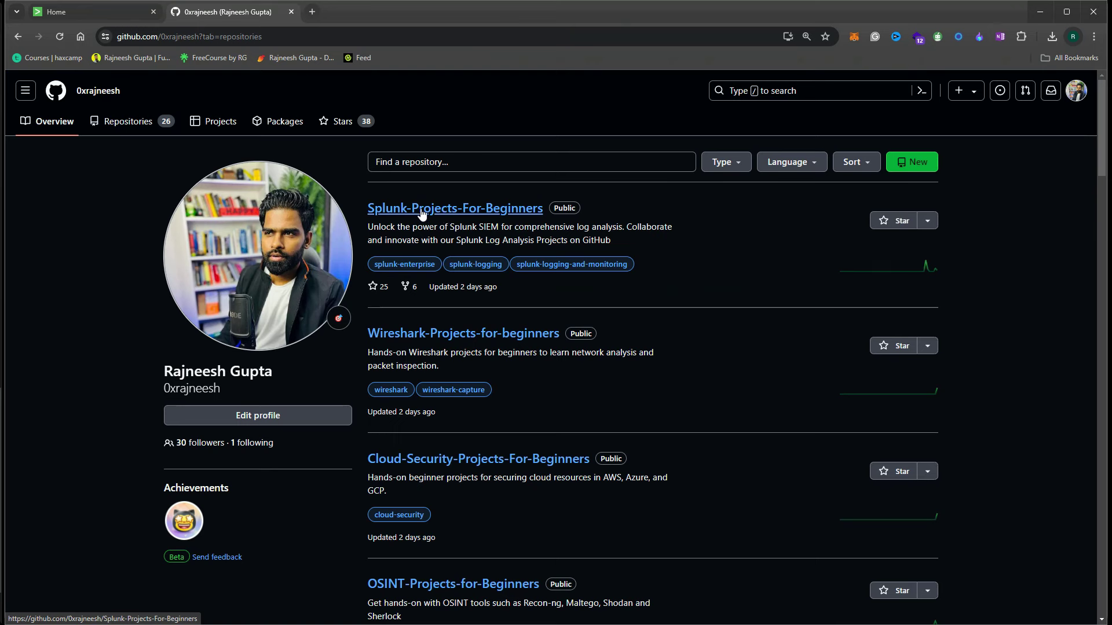
click(485, 214)
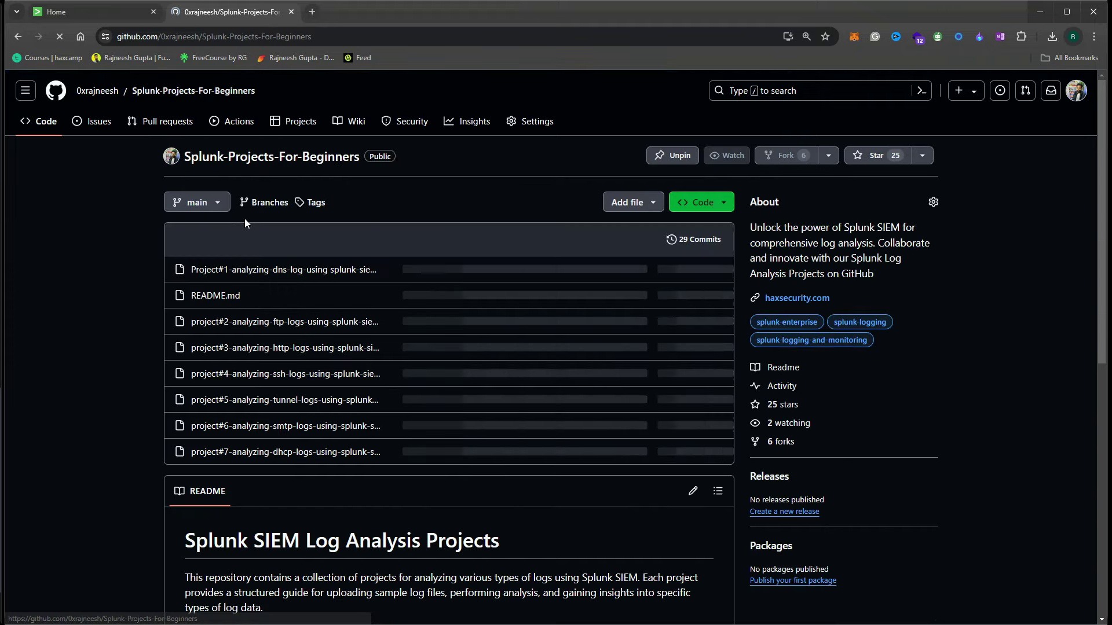
click(234, 270)
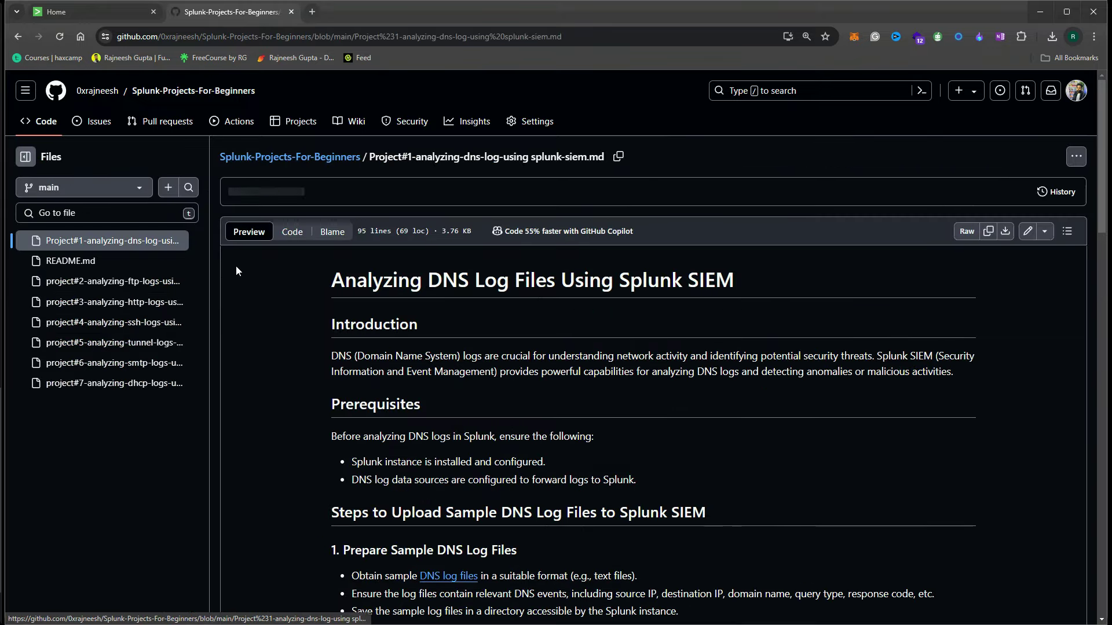
Read the guide's steps for preparing sample DNS log files and uploading them to Splunk SIEM
scroll(357, 382, down, 3)
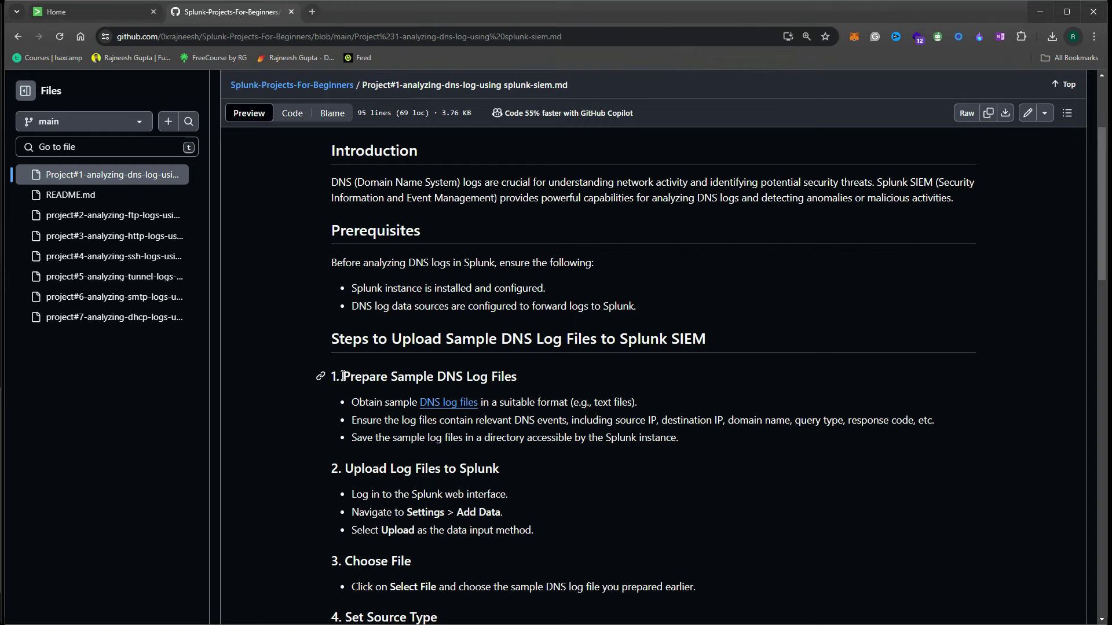
drag(343, 376, 498, 377)
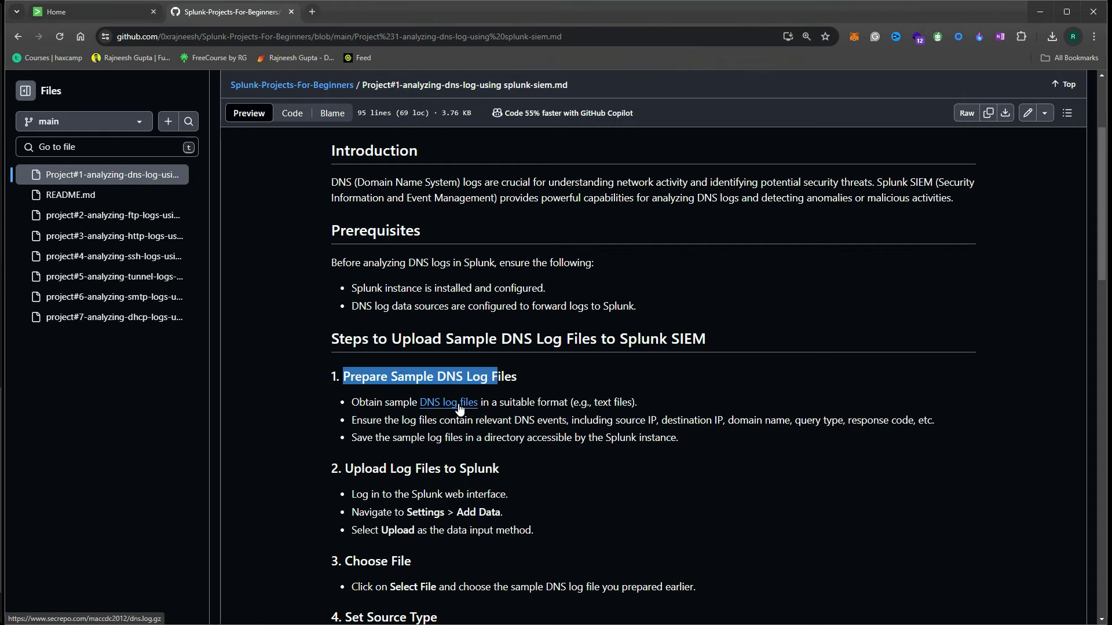
scroll(461, 408, down, 3)
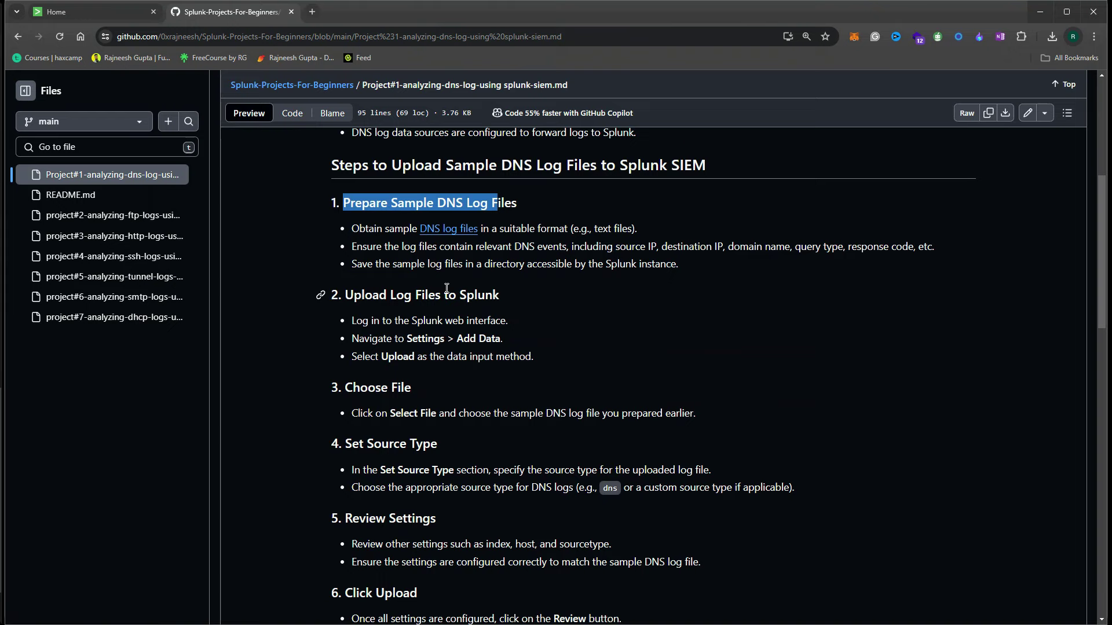
scroll(446, 289, down, 3)
scroll(428, 313, up, 4)
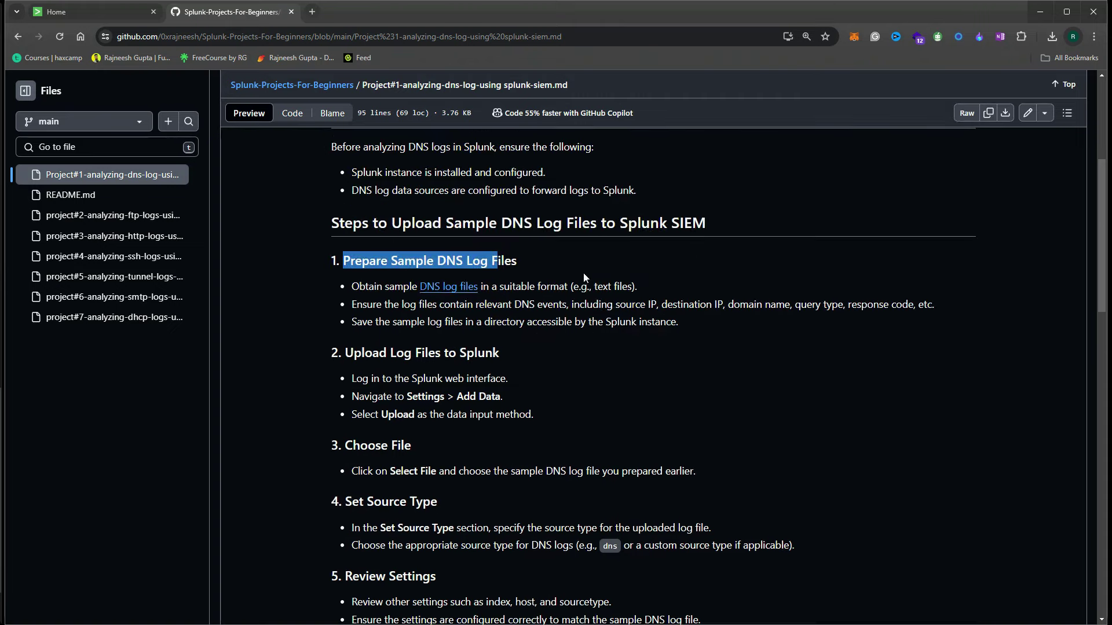
Read the guide's steps for analyzing DNS log files, from searching DNS events to investigating suspicious domains
scroll(525, 215, down, 10)
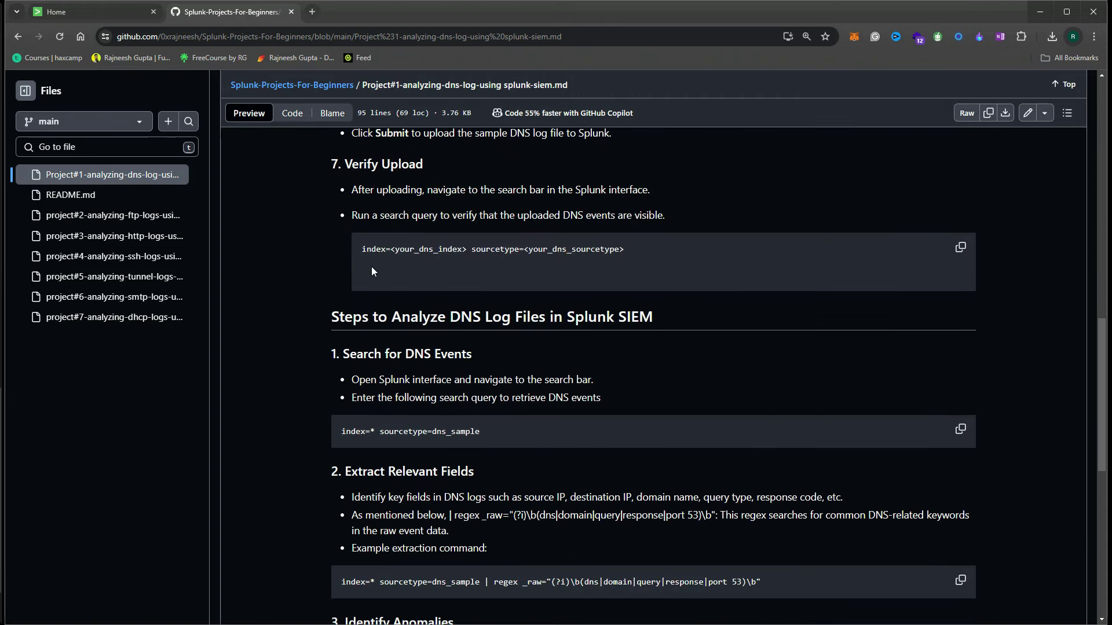
scroll(477, 307, down, 3)
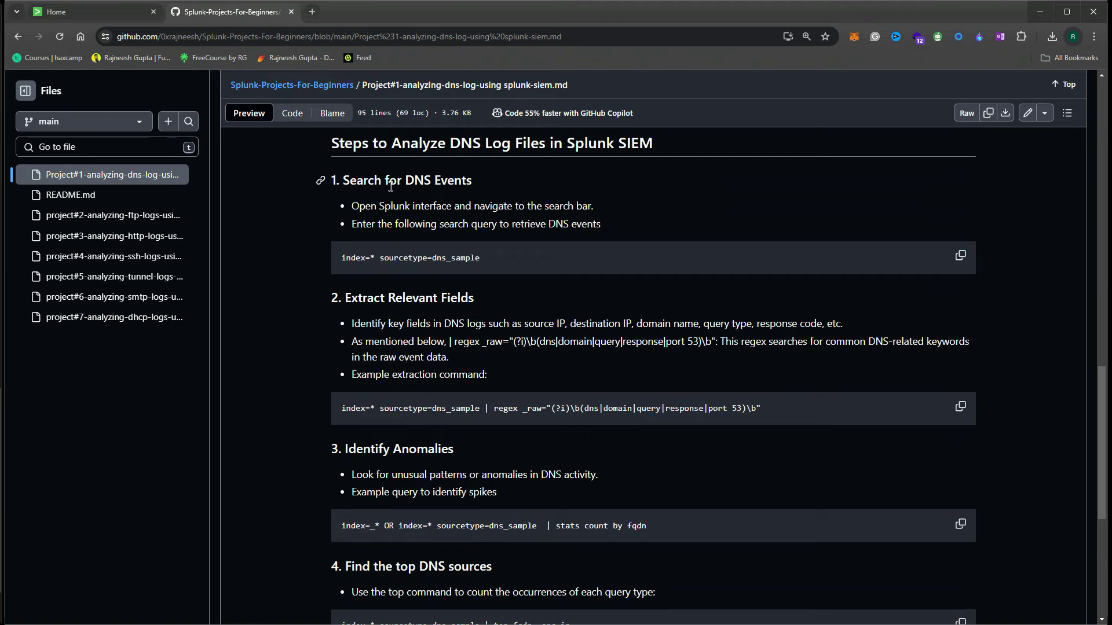
drag(347, 173, 617, 224)
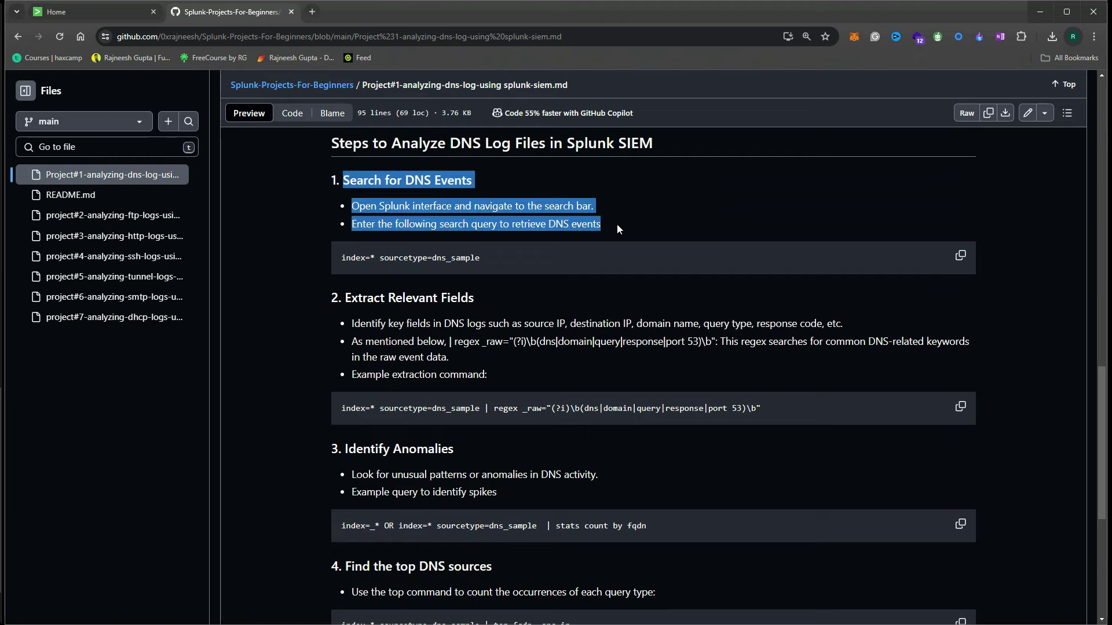
click(563, 230)
scroll(464, 253, down, 9)
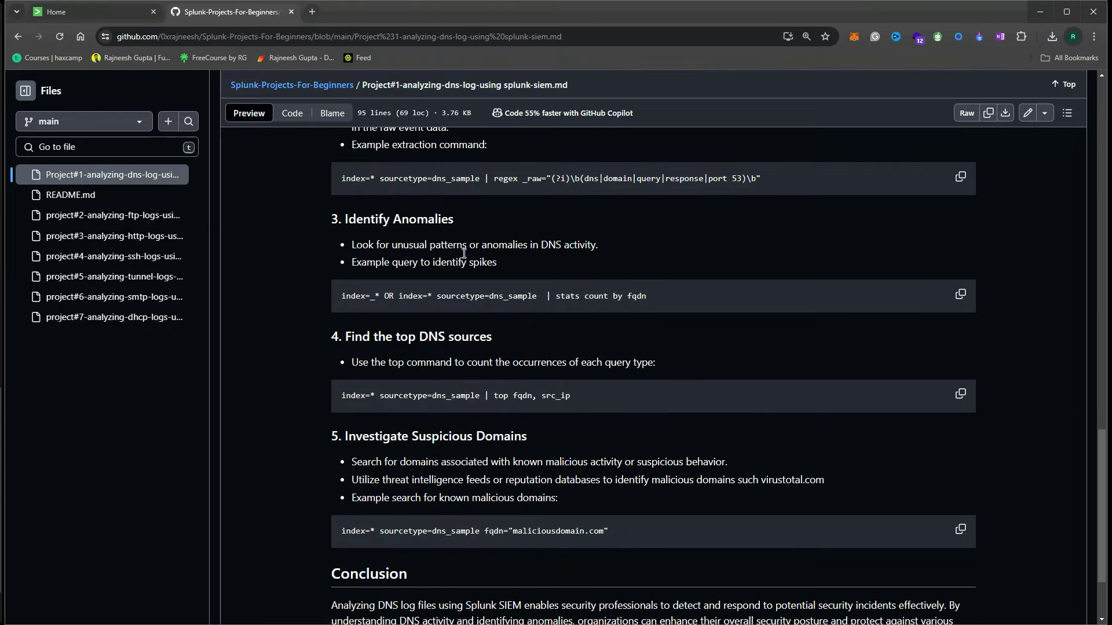
scroll(455, 250, up, 17)
scroll(454, 250, up, 5)
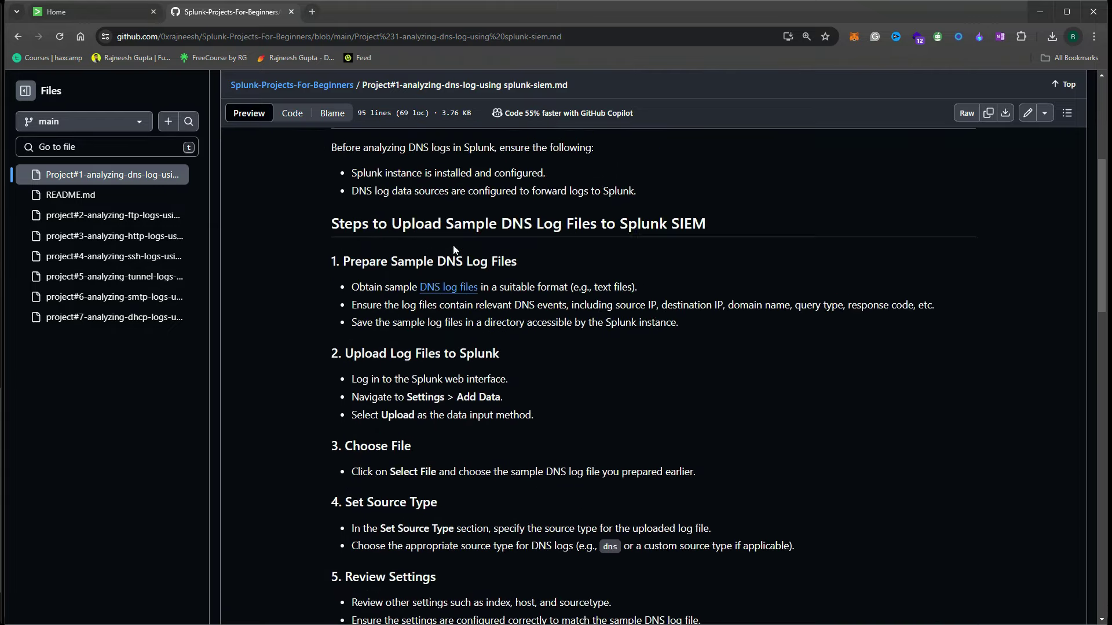
Switch back to Splunk and add new data by uploading the file dns (4).log.gz from the computer
click(64, 10)
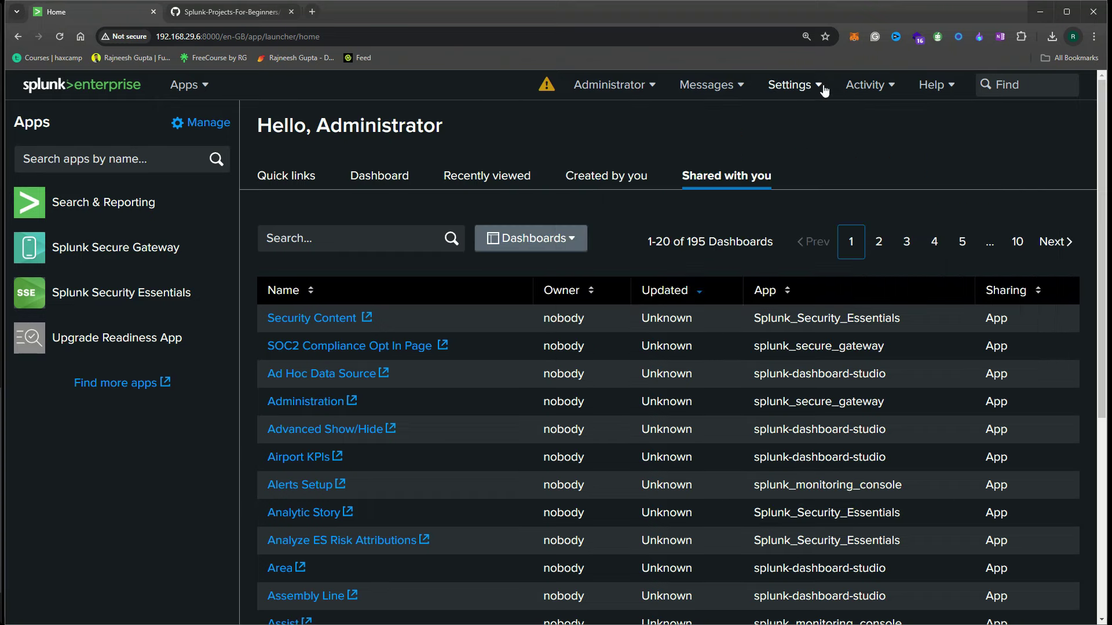
click(790, 84)
click(594, 184)
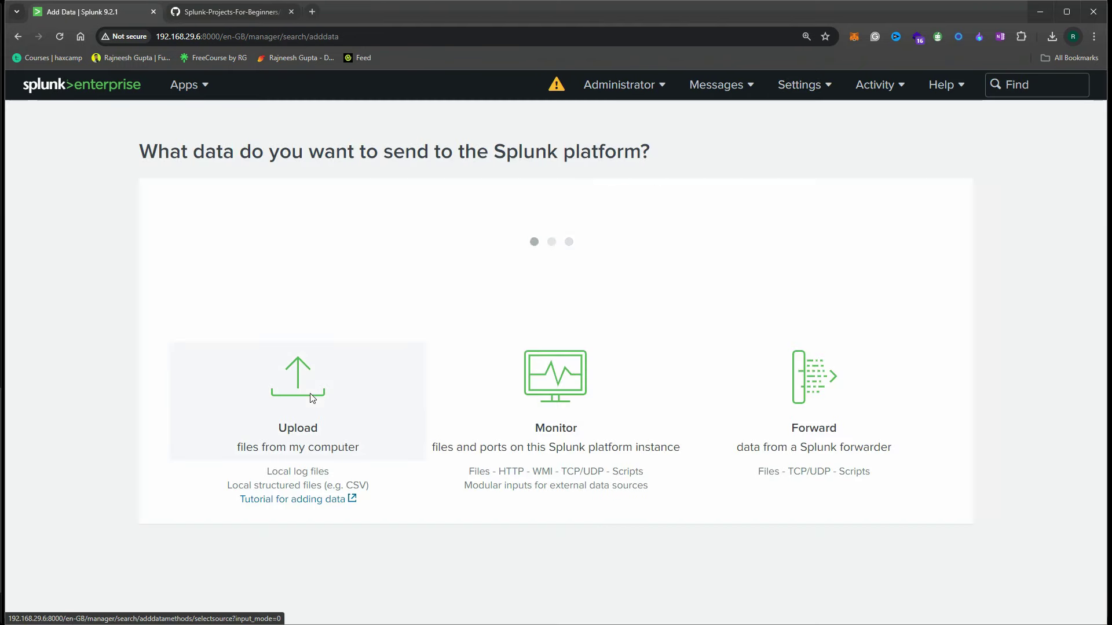
scroll(312, 398, down, 2)
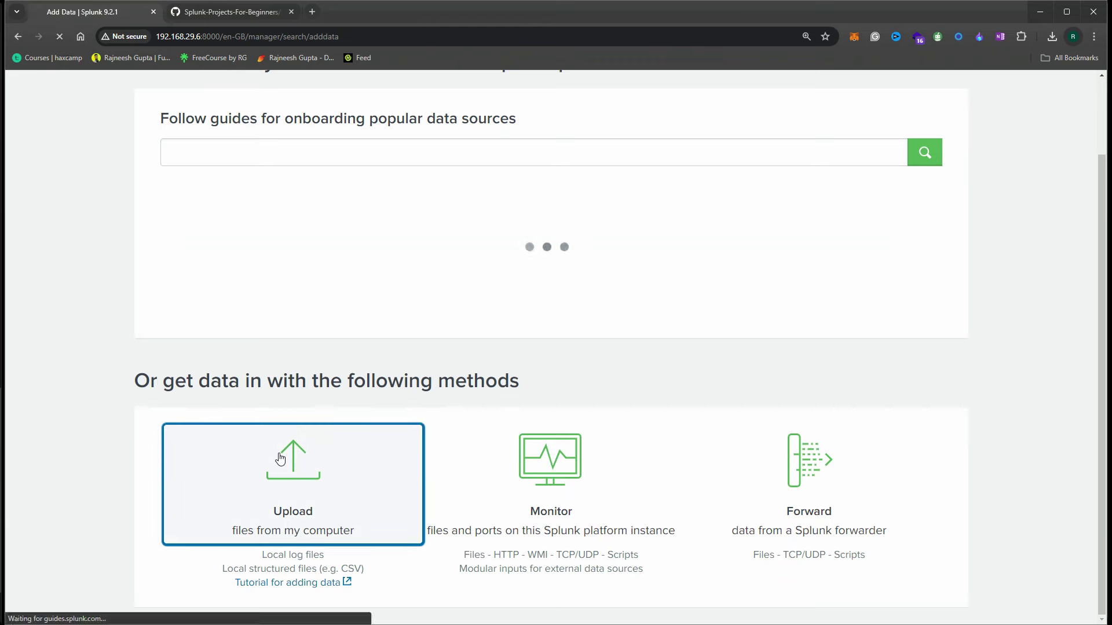
click(281, 459)
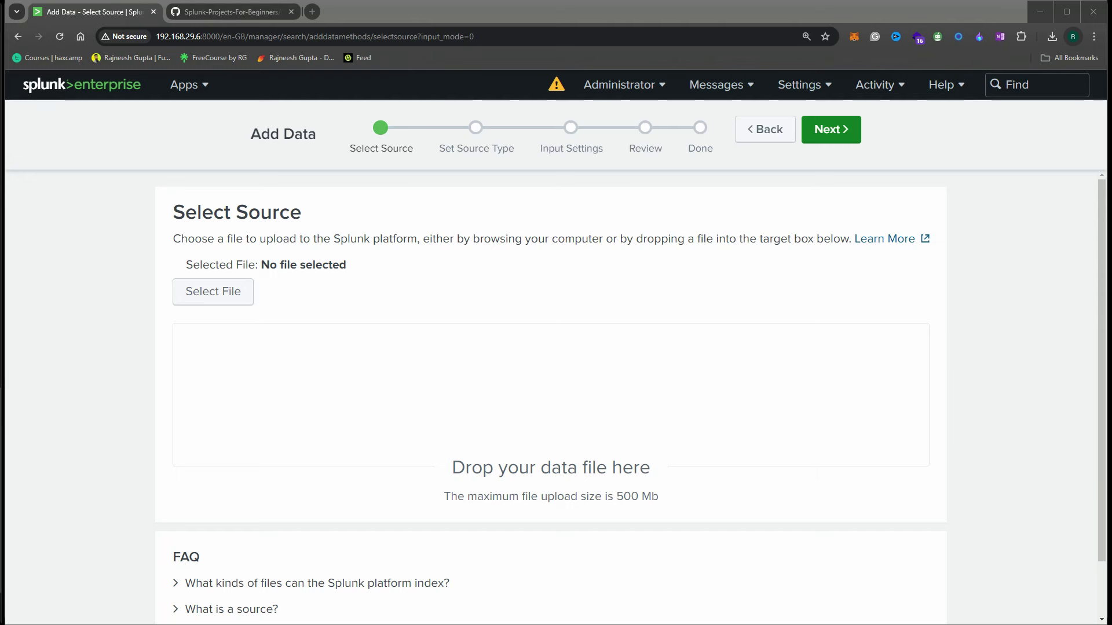
drag(588, 444, 594, 420)
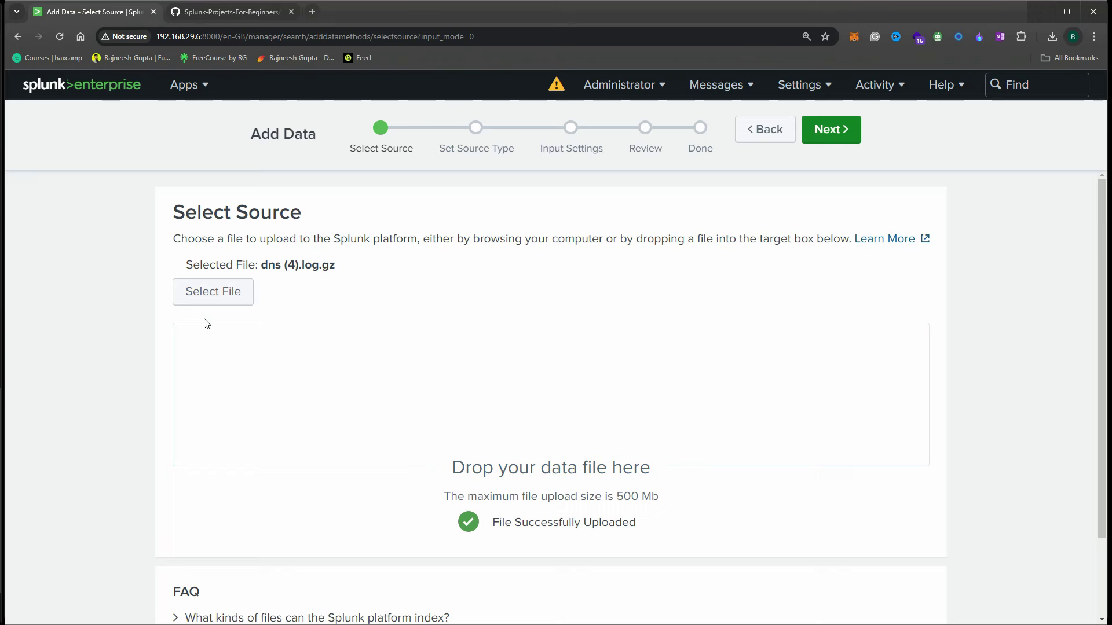
Proceed to the source type stage and save a new source type named dnslogs with the description "This is DNS log data"
scroll(582, 337, down, 1)
scroll(582, 337, up, 1)
click(839, 131)
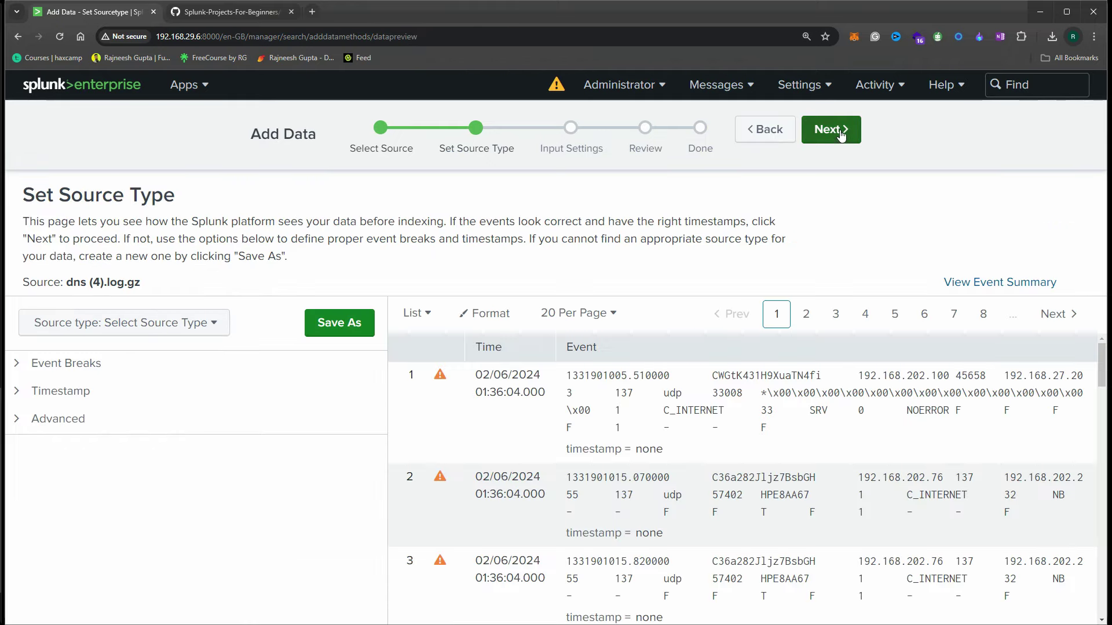
click(838, 132)
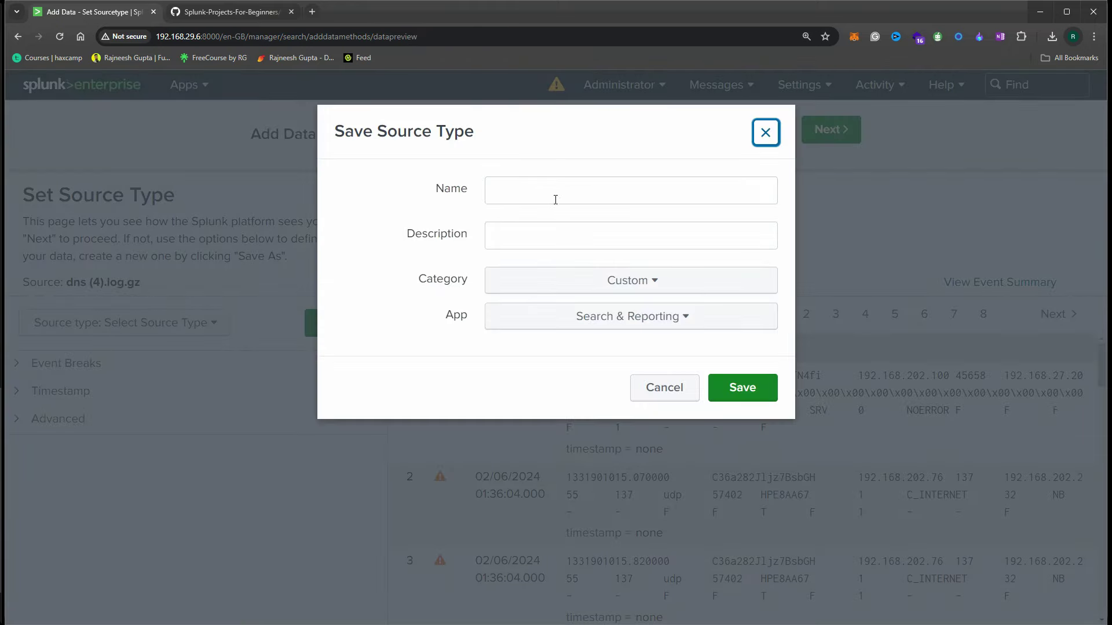
click(550, 194)
text(DNS)
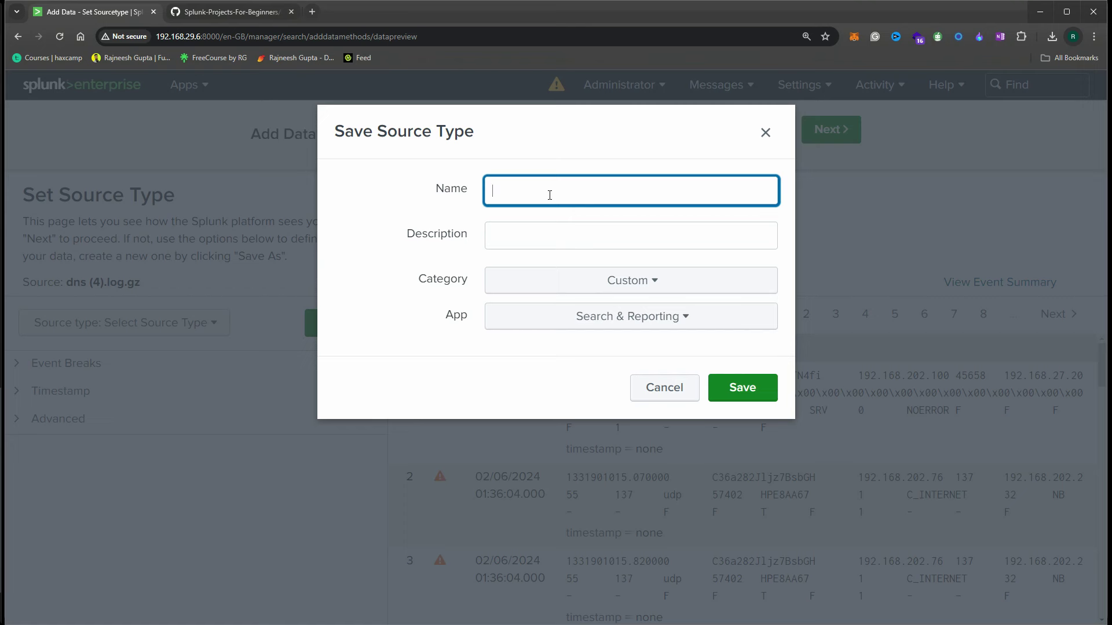
text(logs)
click(552, 226)
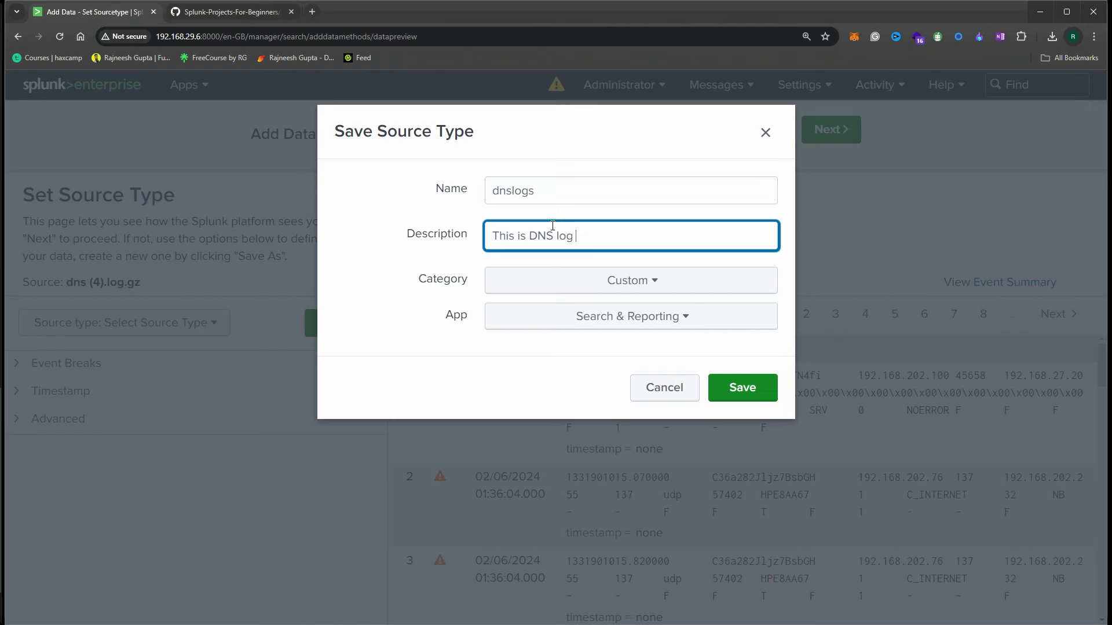
text(data)
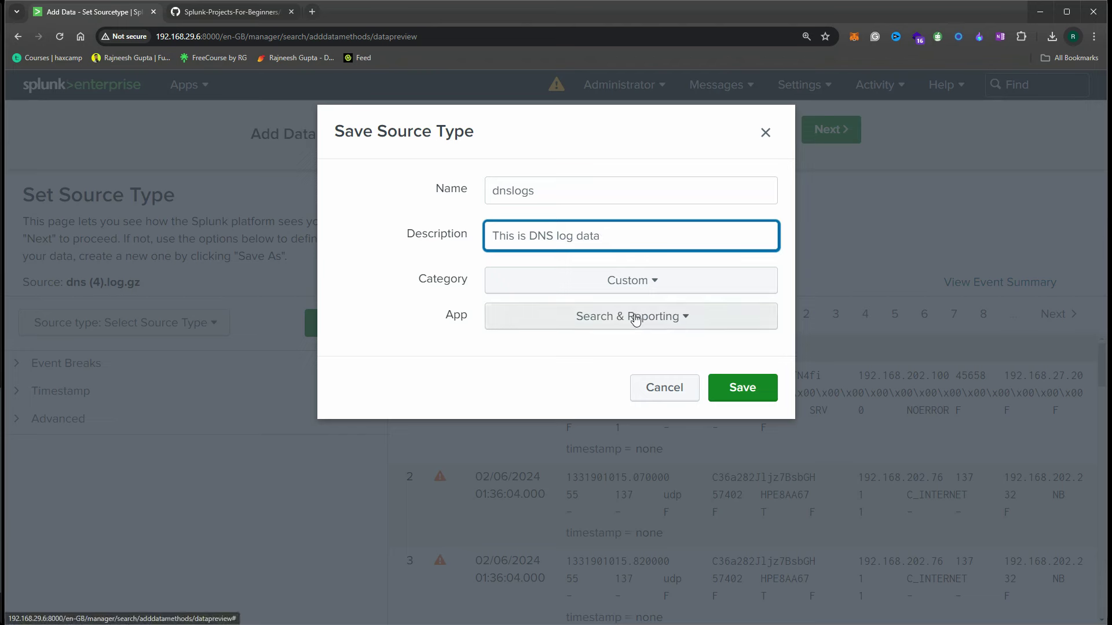
click(746, 390)
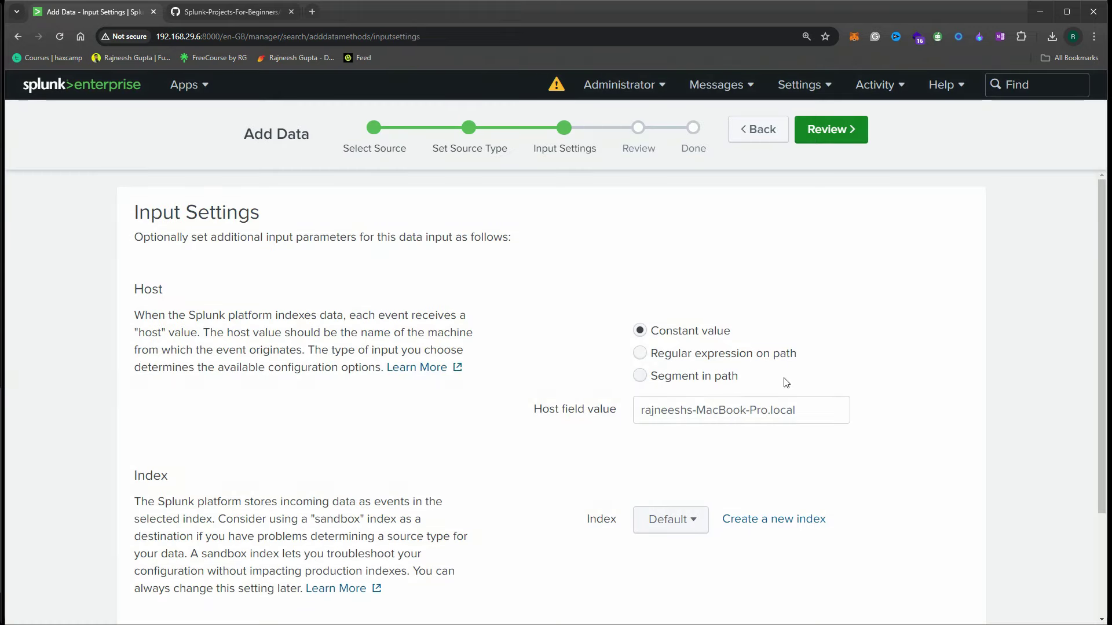
Keep the constant host value and Default index in the input settings, and submit the DNS log upload
scroll(740, 380, down, 4)
scroll(803, 175, up, 3)
scroll(803, 175, up, 1)
scroll(798, 405, down, 4)
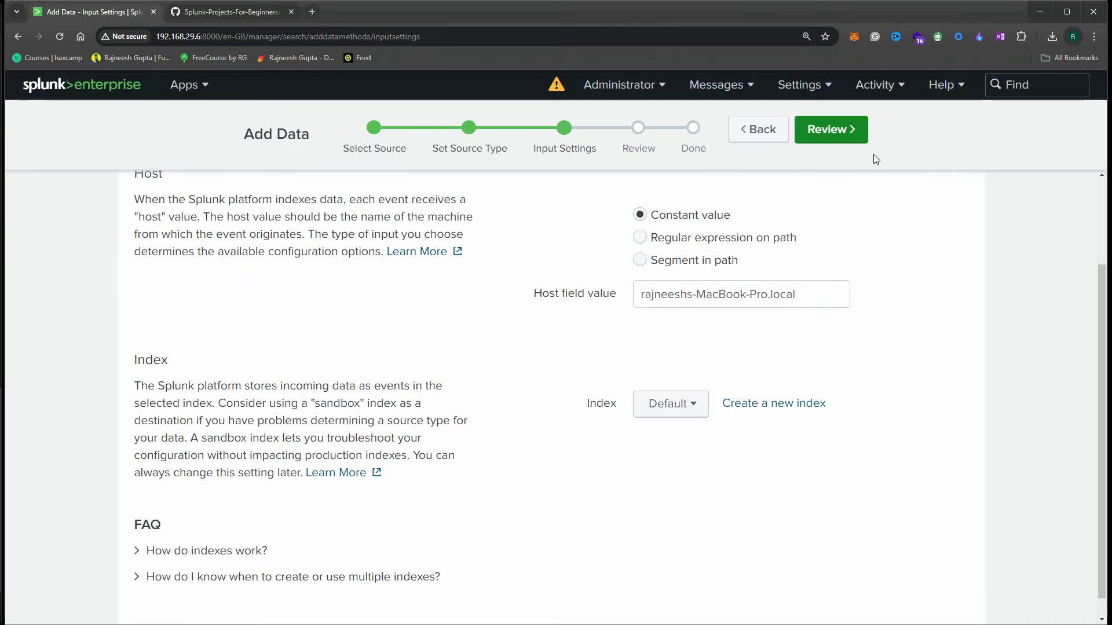
click(850, 132)
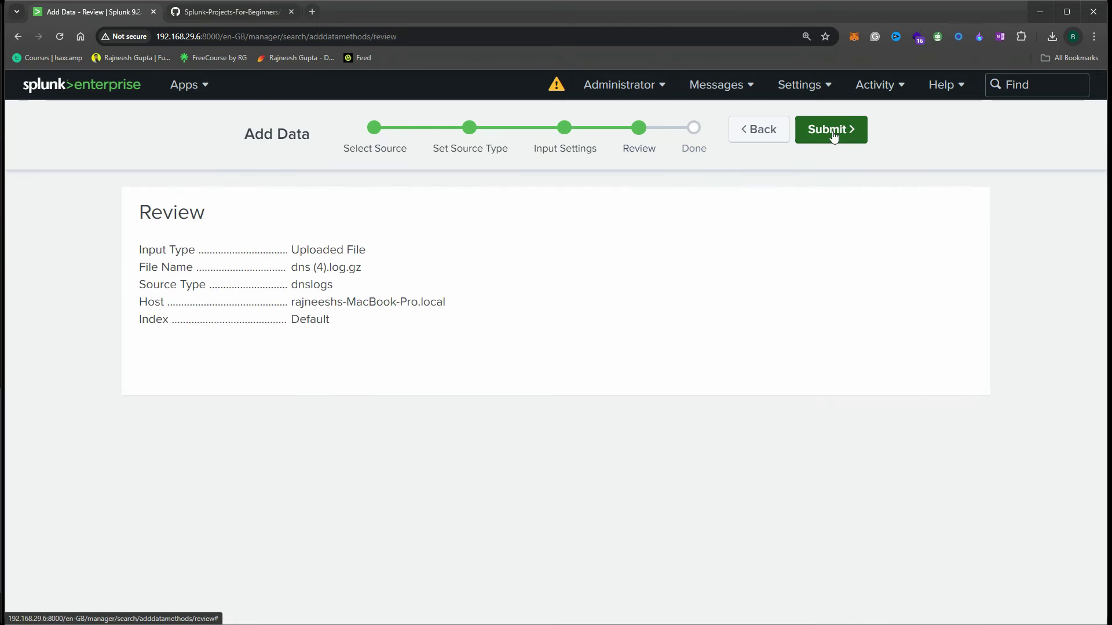
click(833, 136)
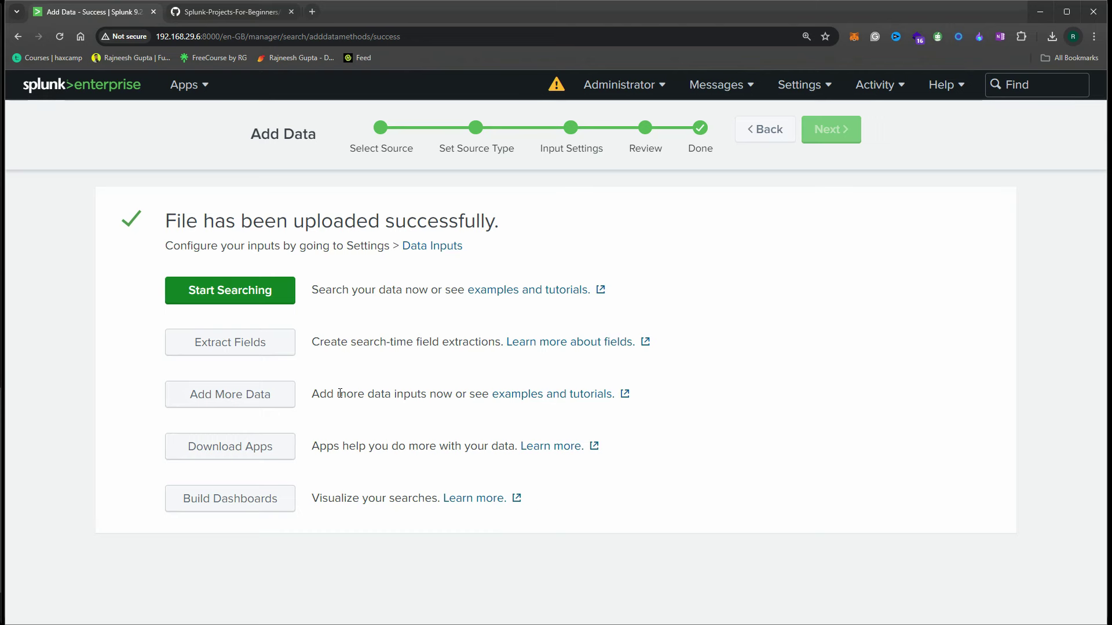
Start searching the uploaded DNS log data and look over the generated query, events and fields
click(252, 294)
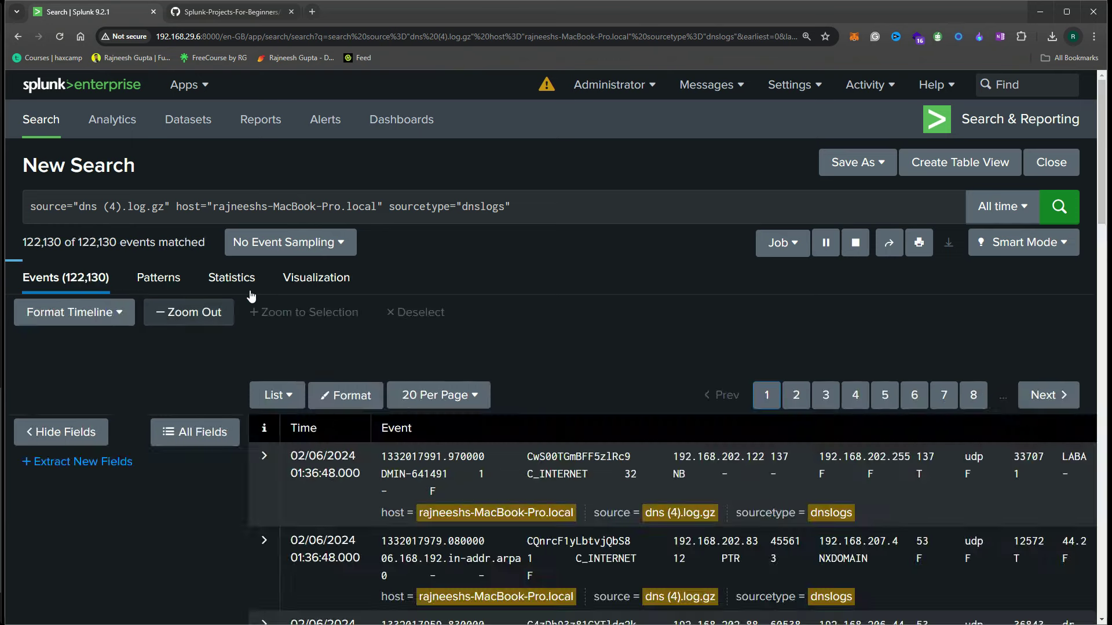
drag(32, 202, 520, 209)
click(175, 206)
click(473, 212)
click(508, 212)
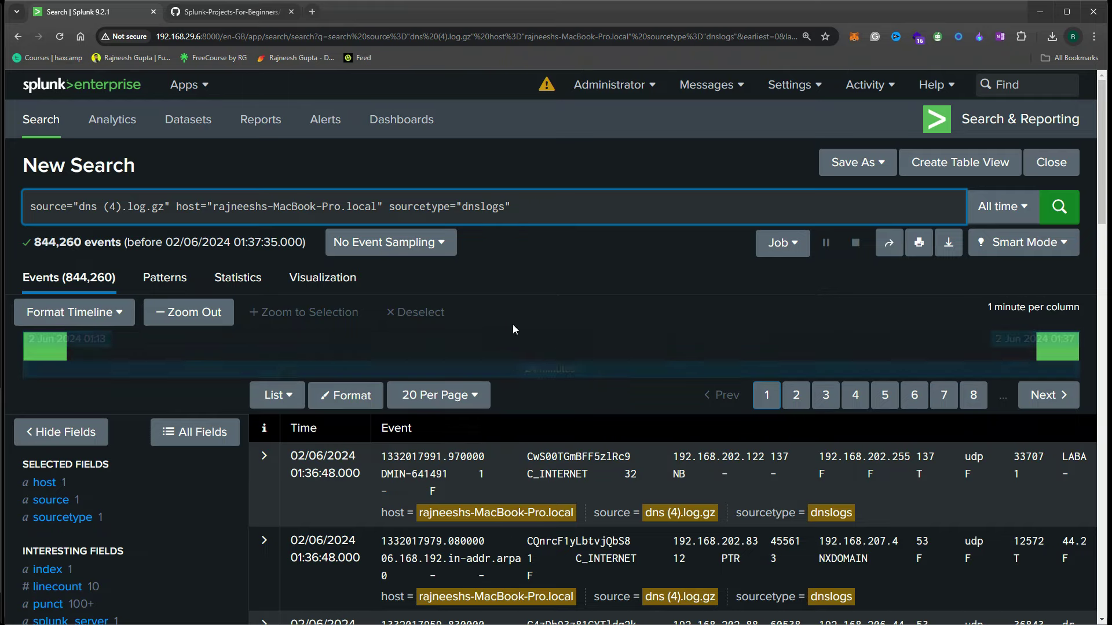
scroll(492, 367, down, 3)
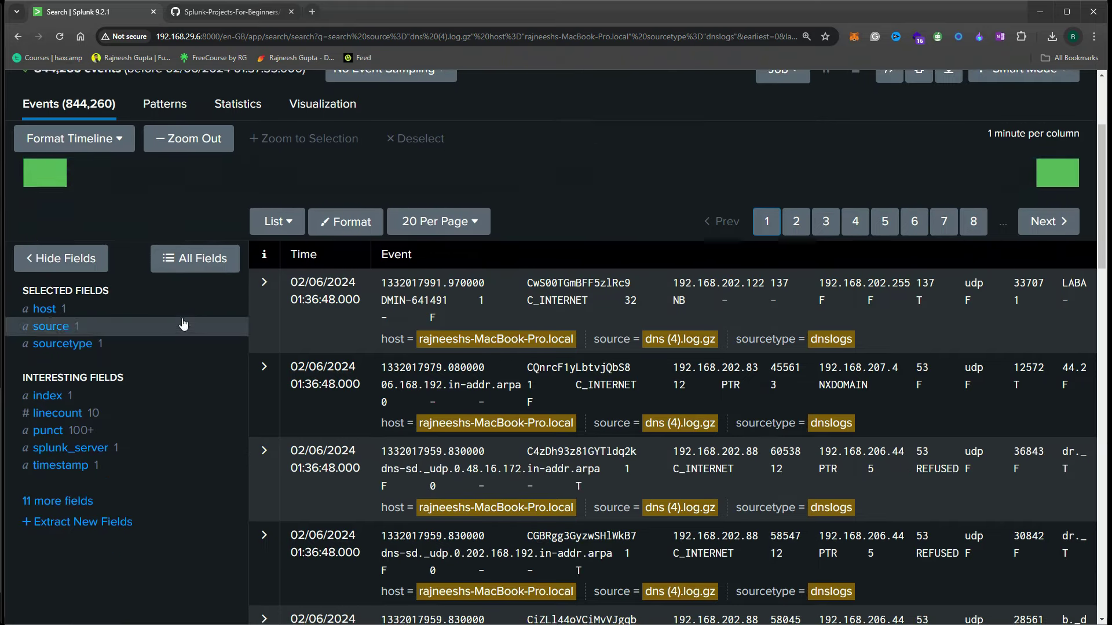
scroll(183, 324, up, 3)
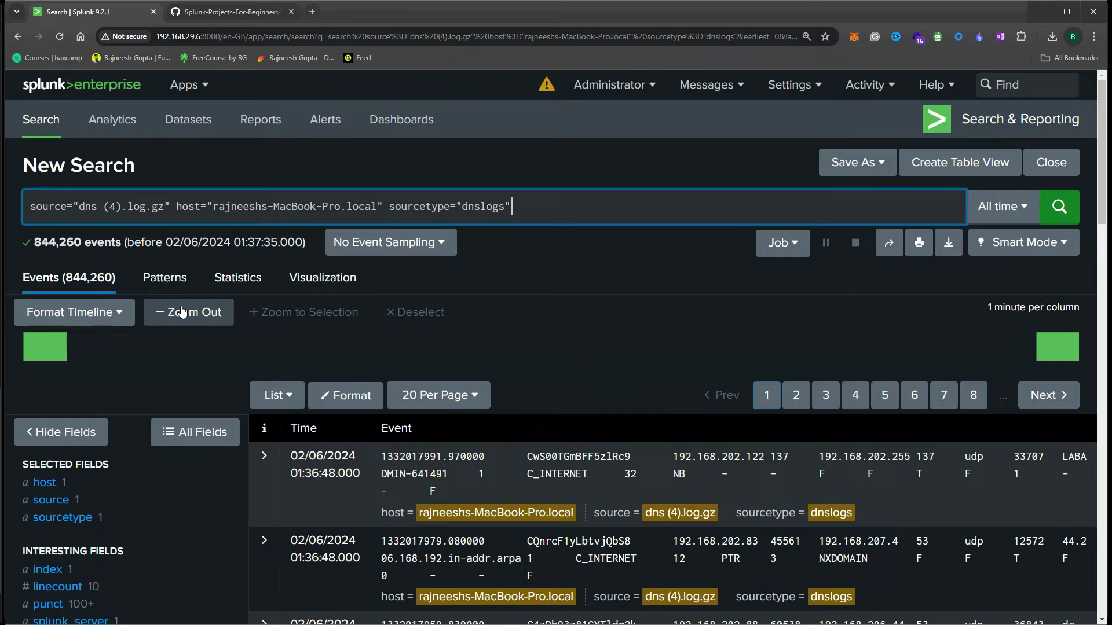
Switch to the GitHub guide and read the sections on verifying the upload, searching DNS events and extracting relevant fields
click(217, 12)
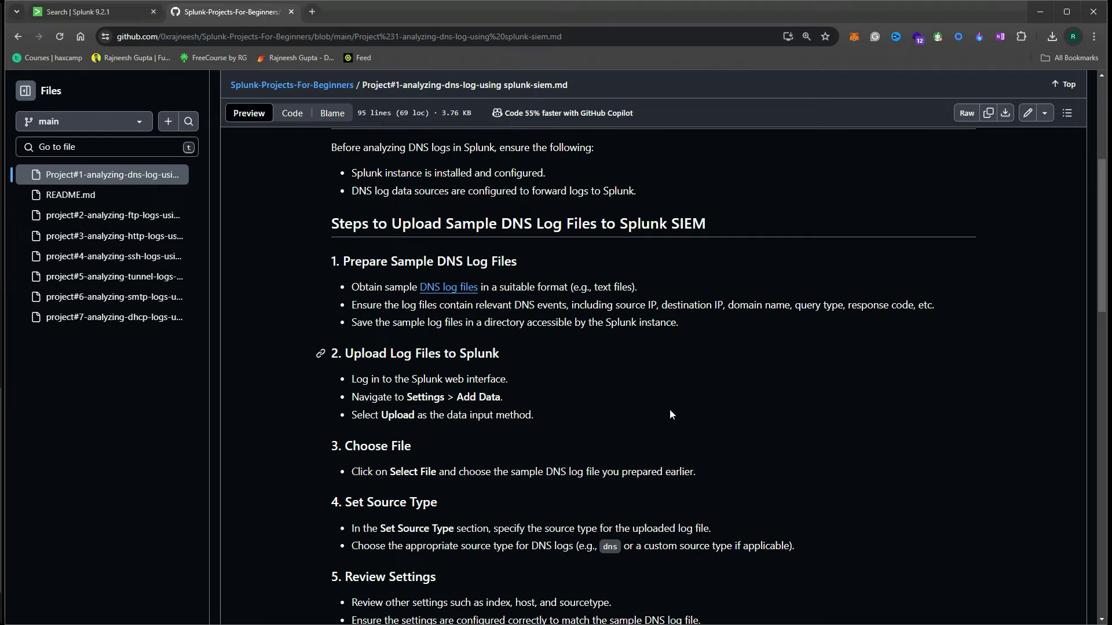
scroll(465, 347, up, 2)
scroll(465, 351, down, 7)
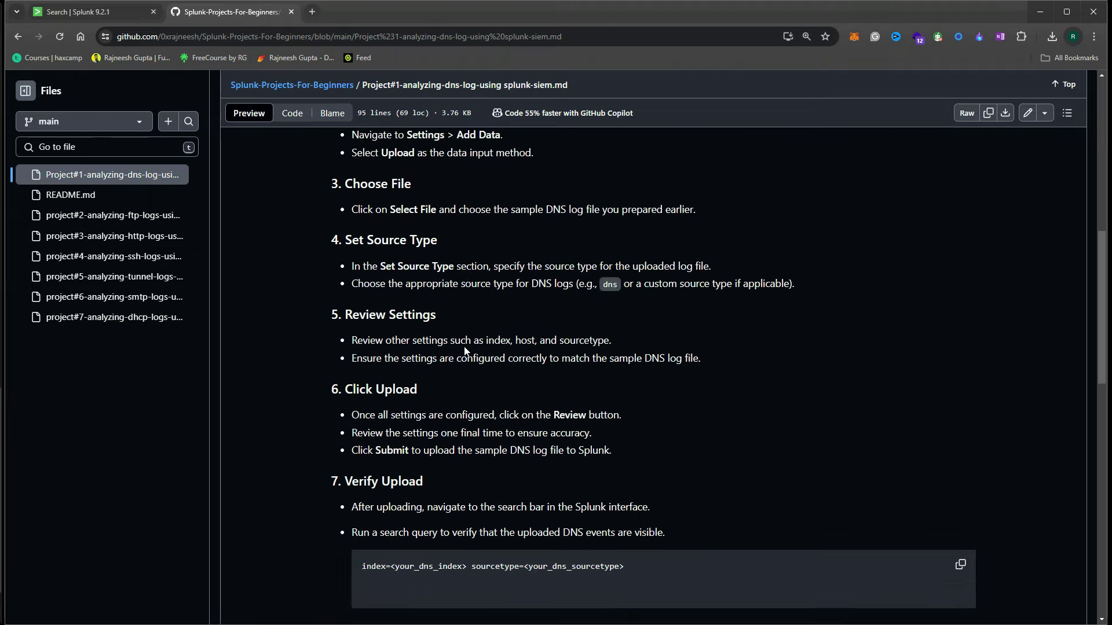
scroll(465, 351, down, 4)
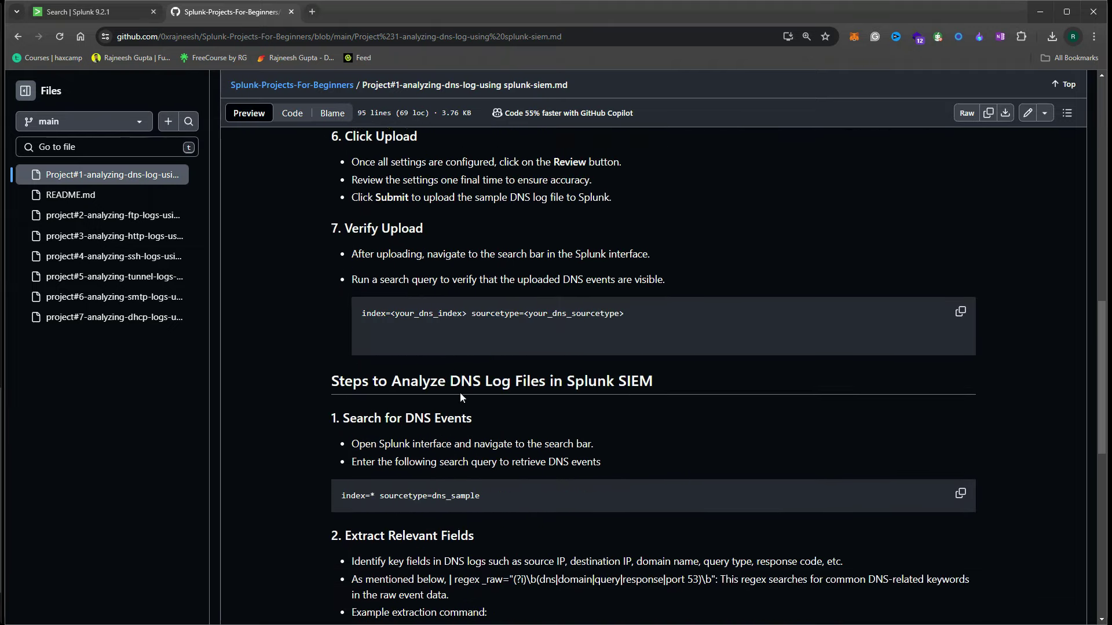
scroll(459, 394, down, 2)
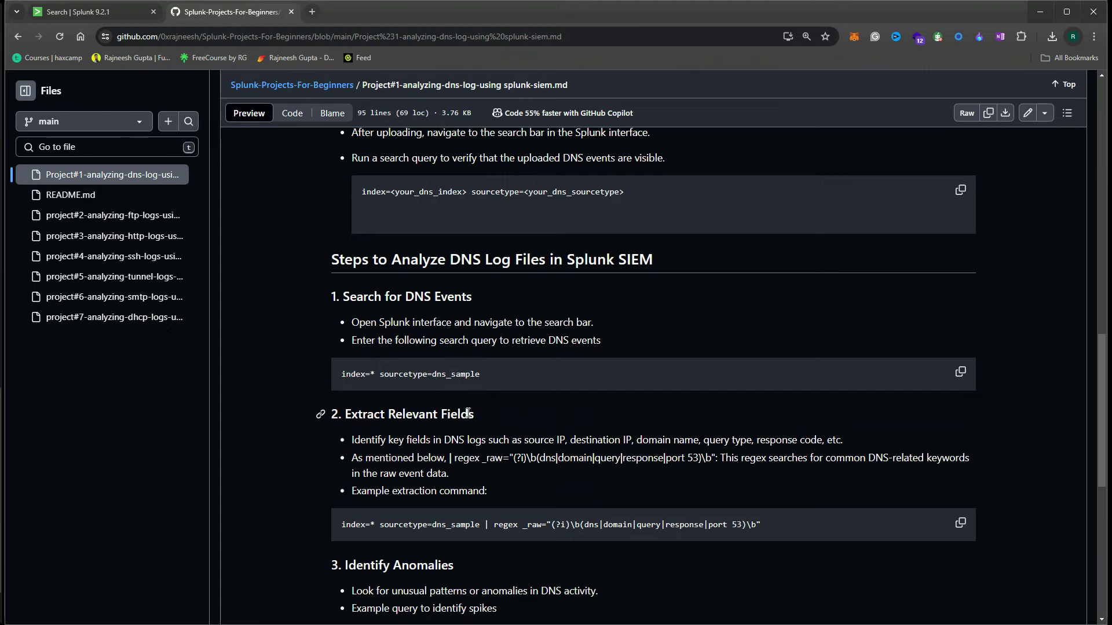
scroll(472, 429, down, 2)
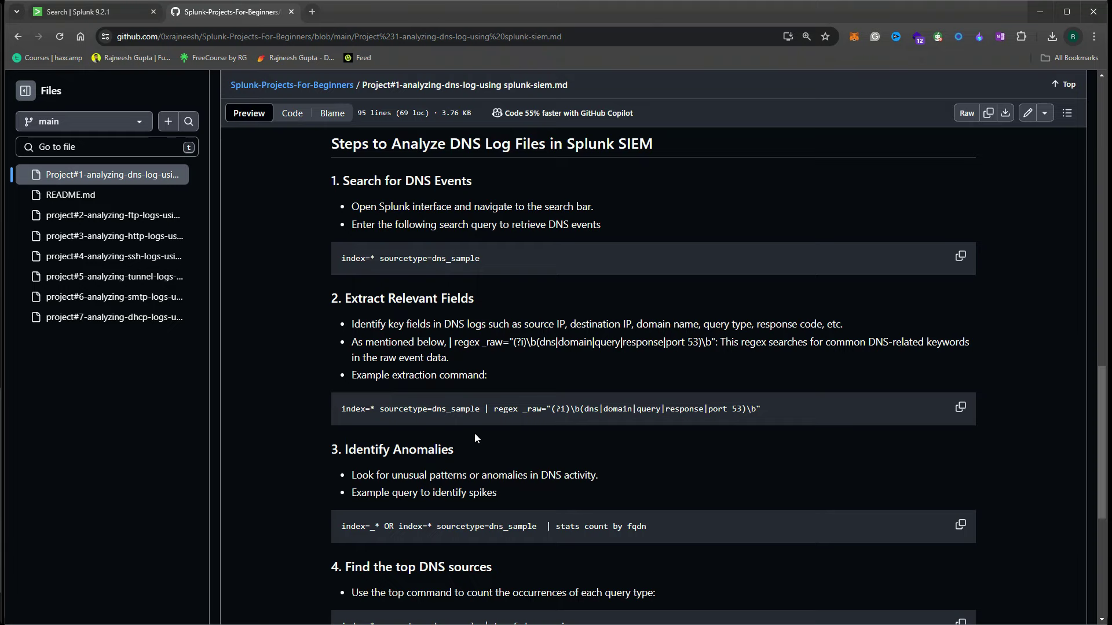
click(81, 12)
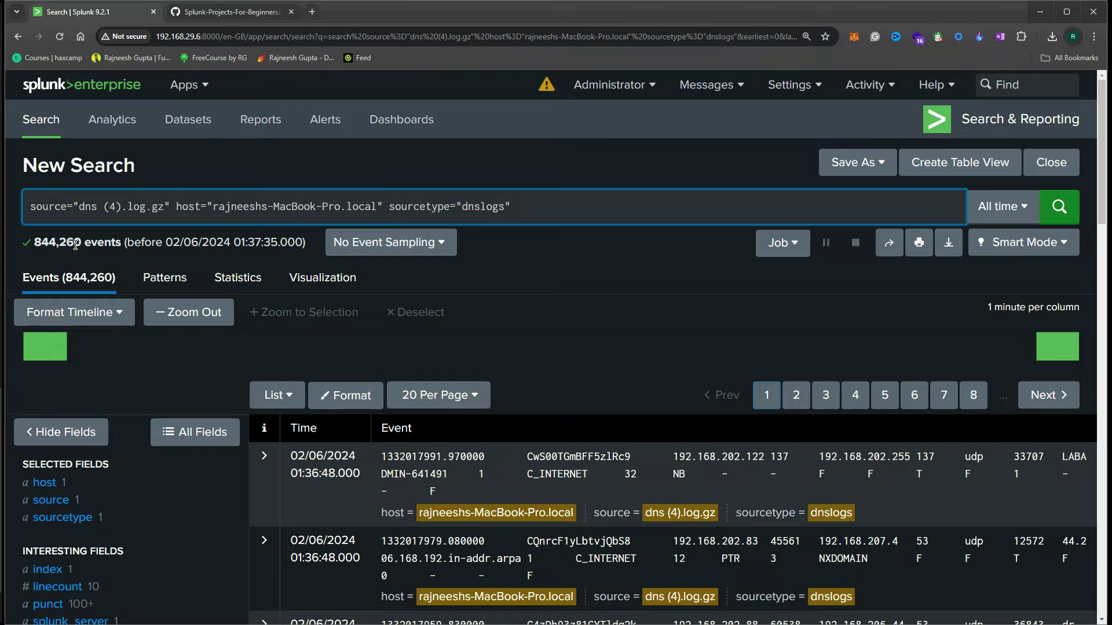
Copy the regex _raw command, without its leading pipe, from the guide's Extract Relevant Fields example
click(234, 12)
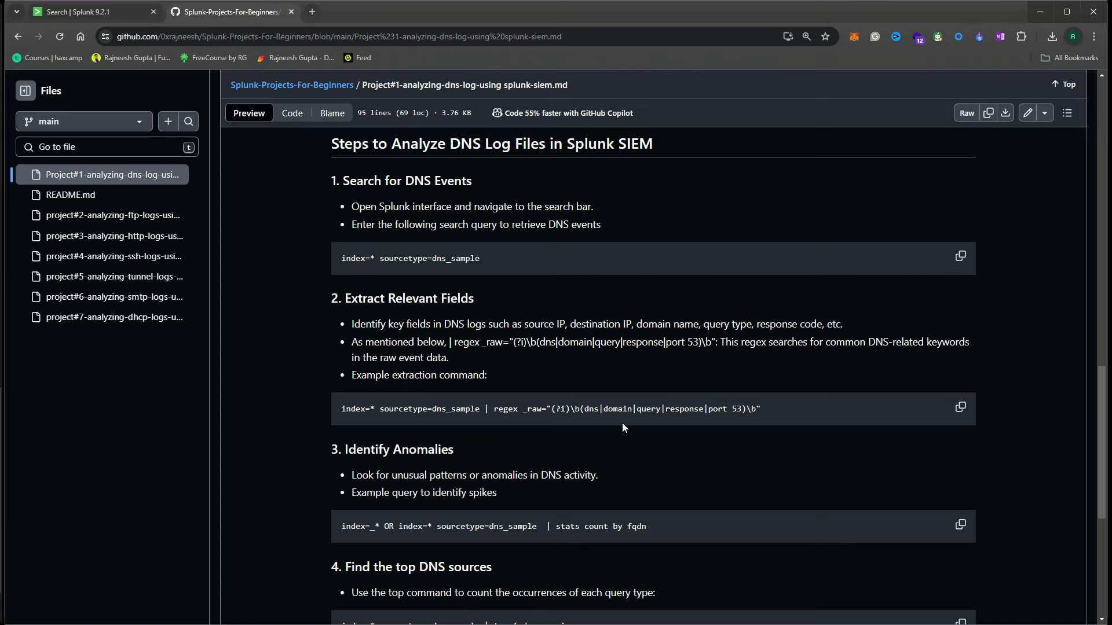
click(961, 407)
drag(484, 403, 761, 409)
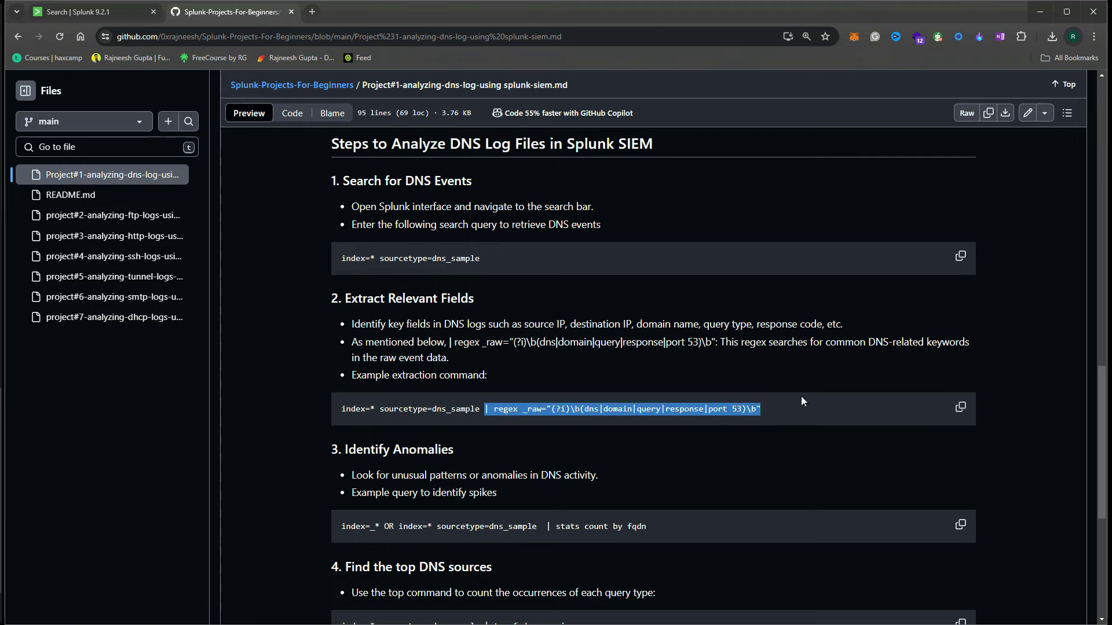
click(596, 410)
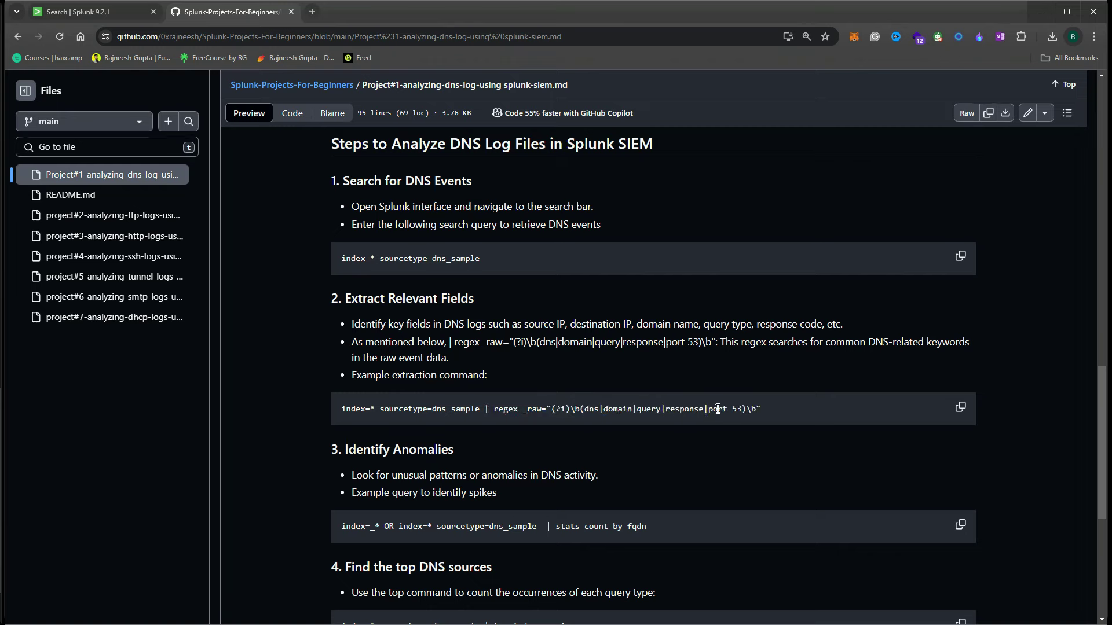
drag(733, 409, 742, 407)
drag(774, 411, 493, 412)
Switch to Splunk, append | regex _raw="(?i)\b(dns|domain|query|response|port 53)\b" to the query, run it and review the matching events and fields
click(112, 10)
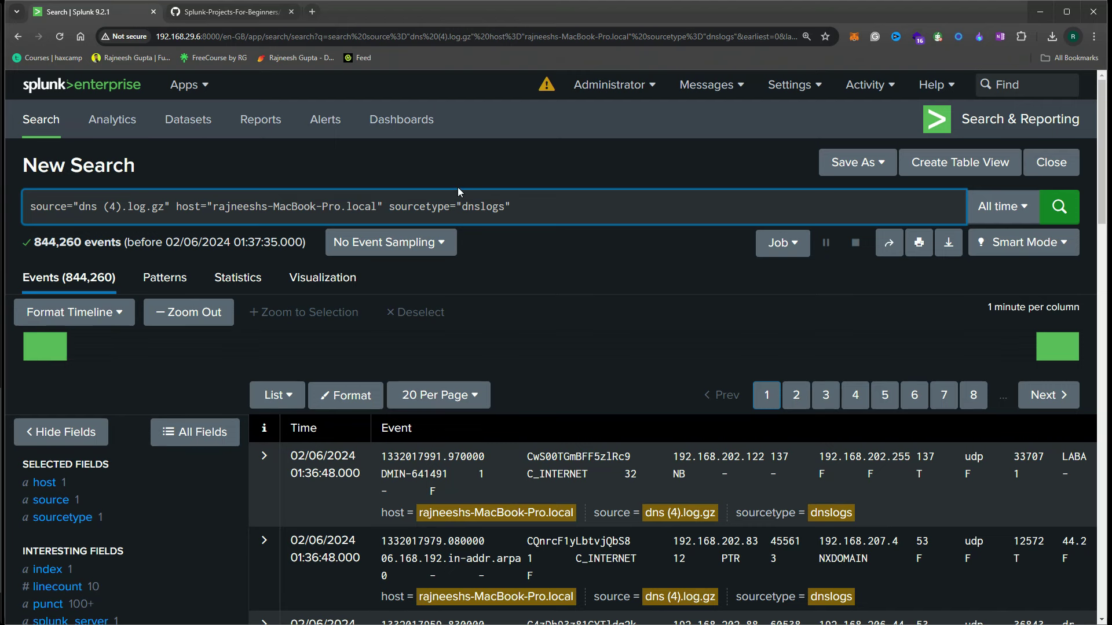
click(537, 213)
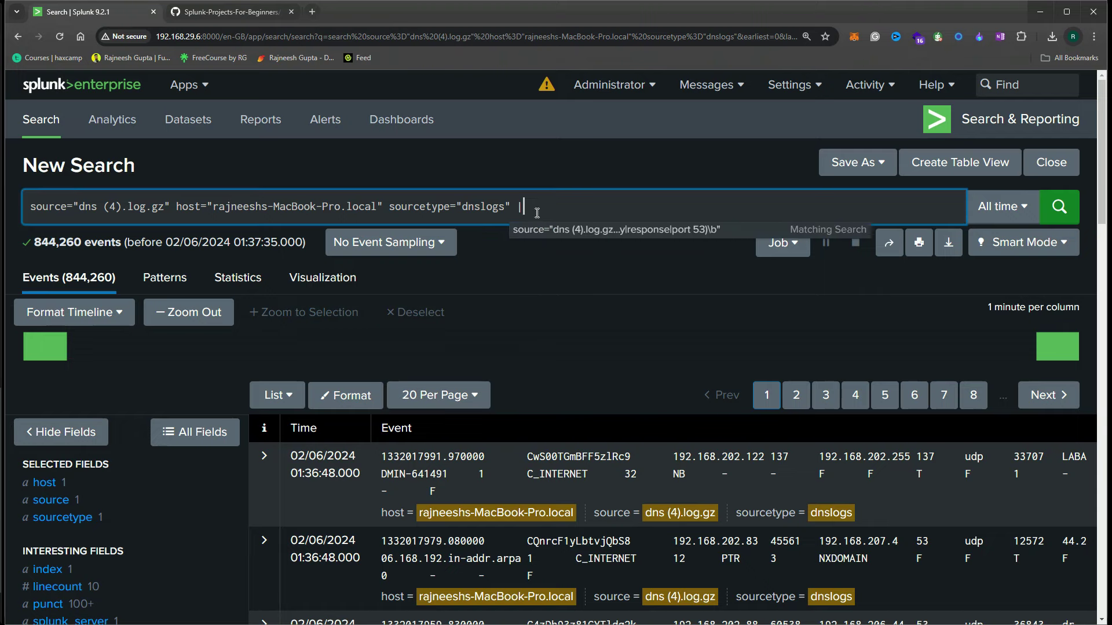
key(ctrl+v)
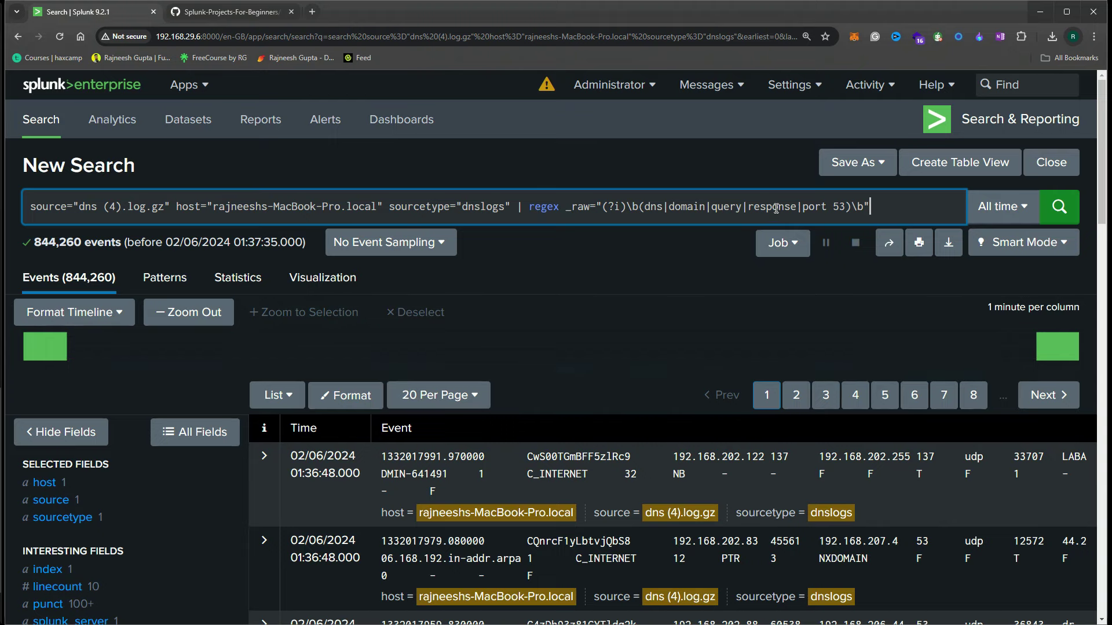
key(Return)
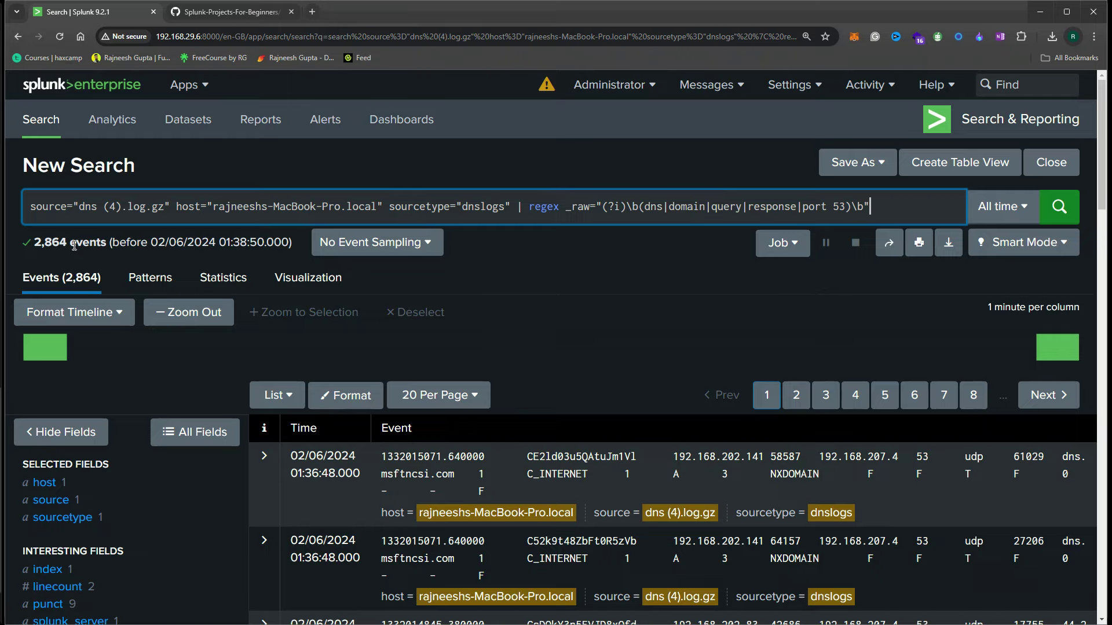
scroll(116, 406, down, 3)
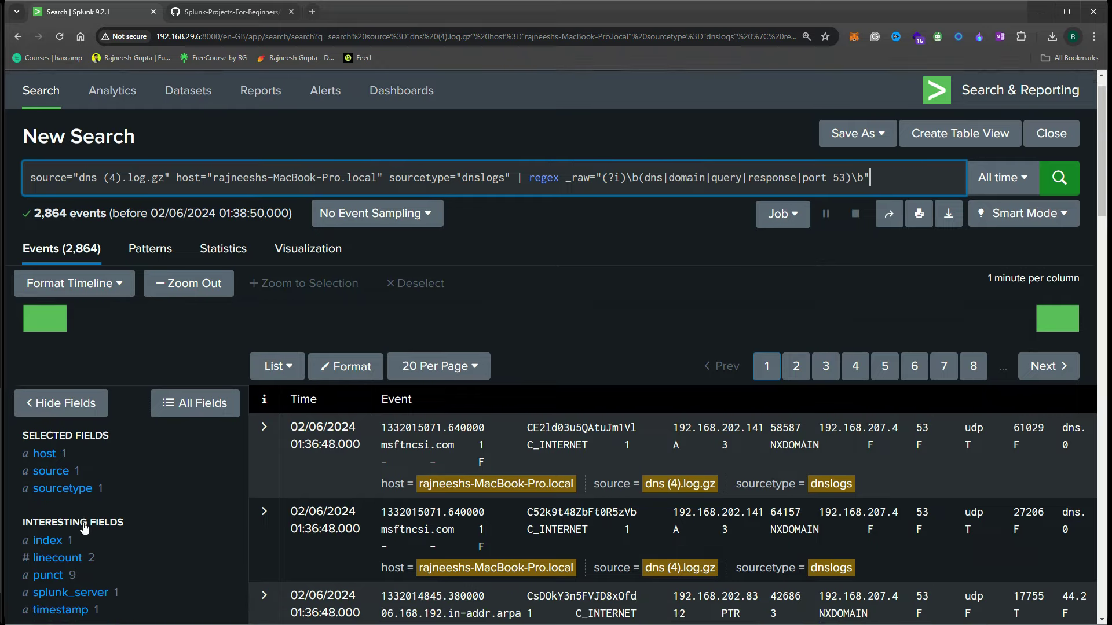
scroll(146, 459, up, 3)
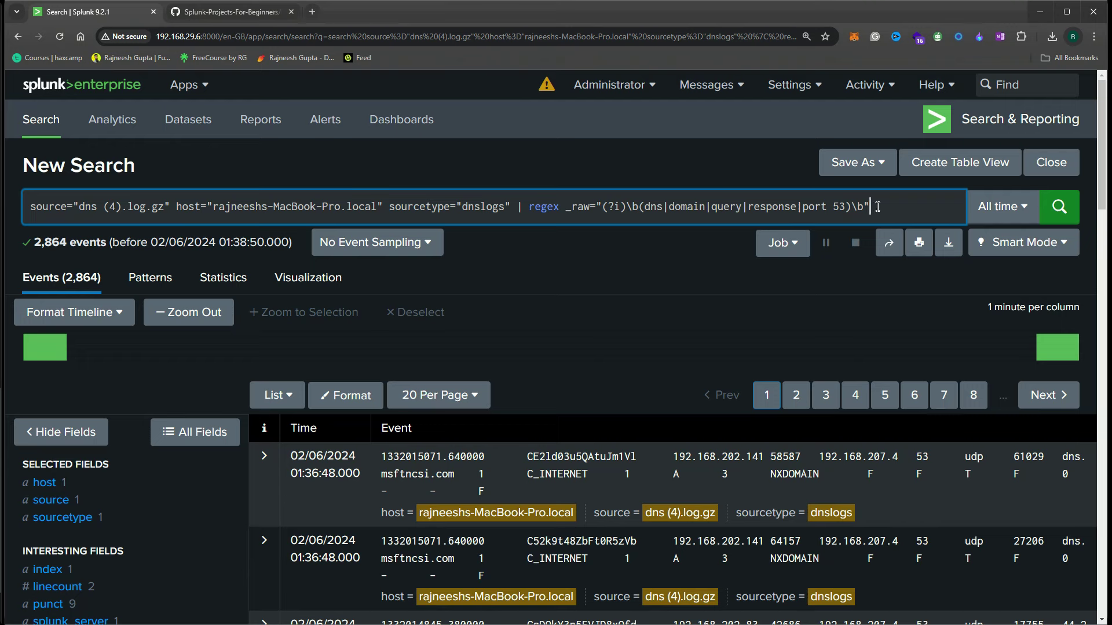
drag(876, 206, 603, 214)
click(702, 209)
scroll(154, 387, down, 4)
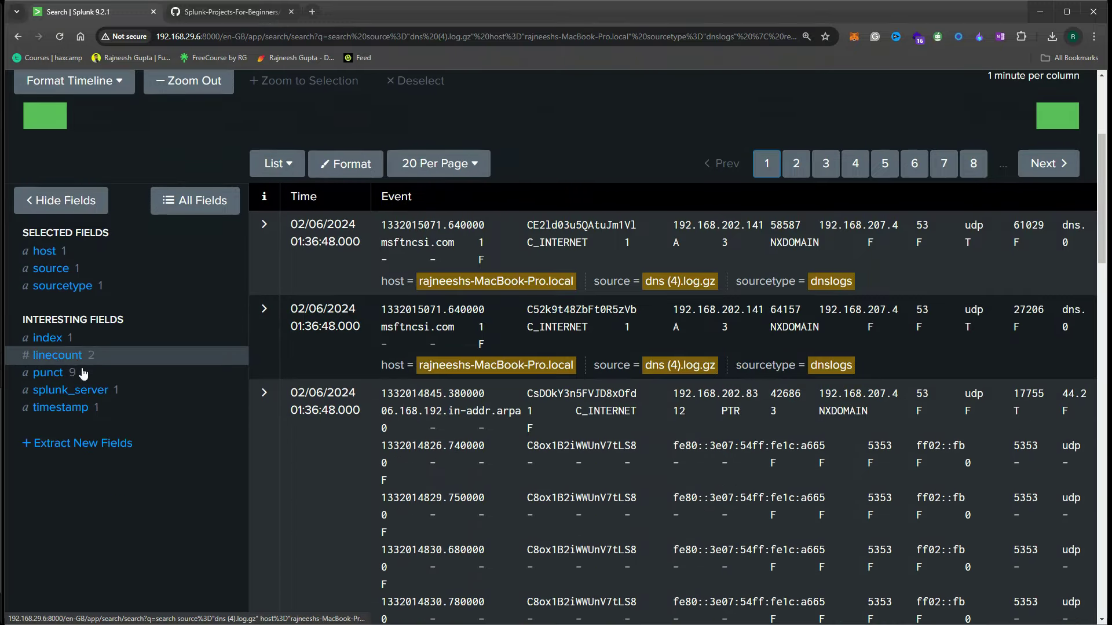
scroll(90, 390, up, 4)
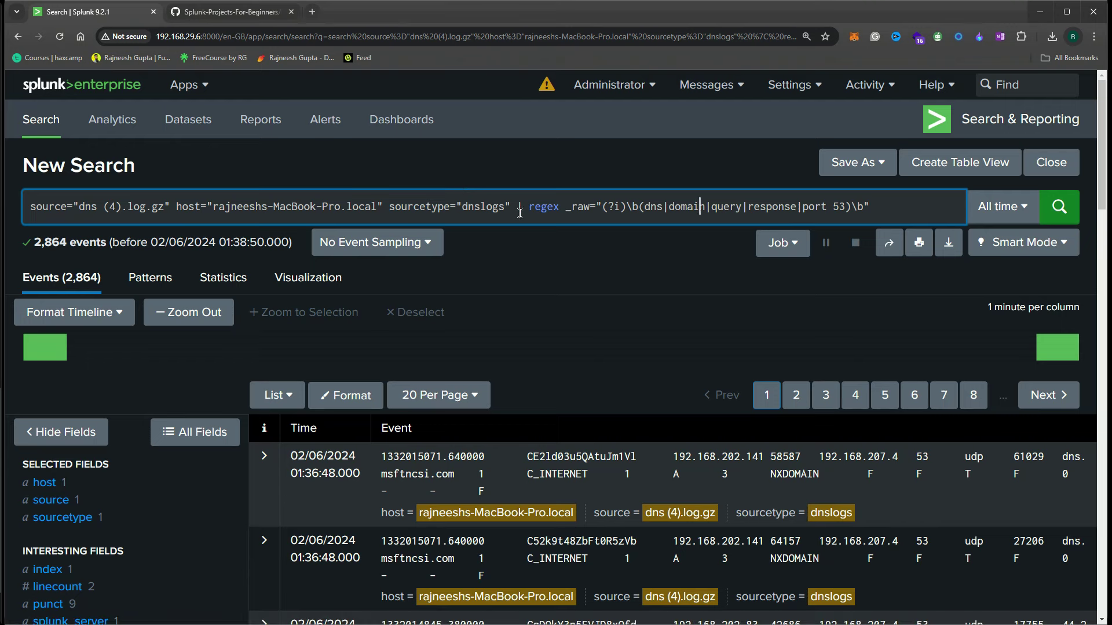
Remove the regex filter from the query and rerun the search on the dnslogs source type
drag(515, 208, 869, 205)
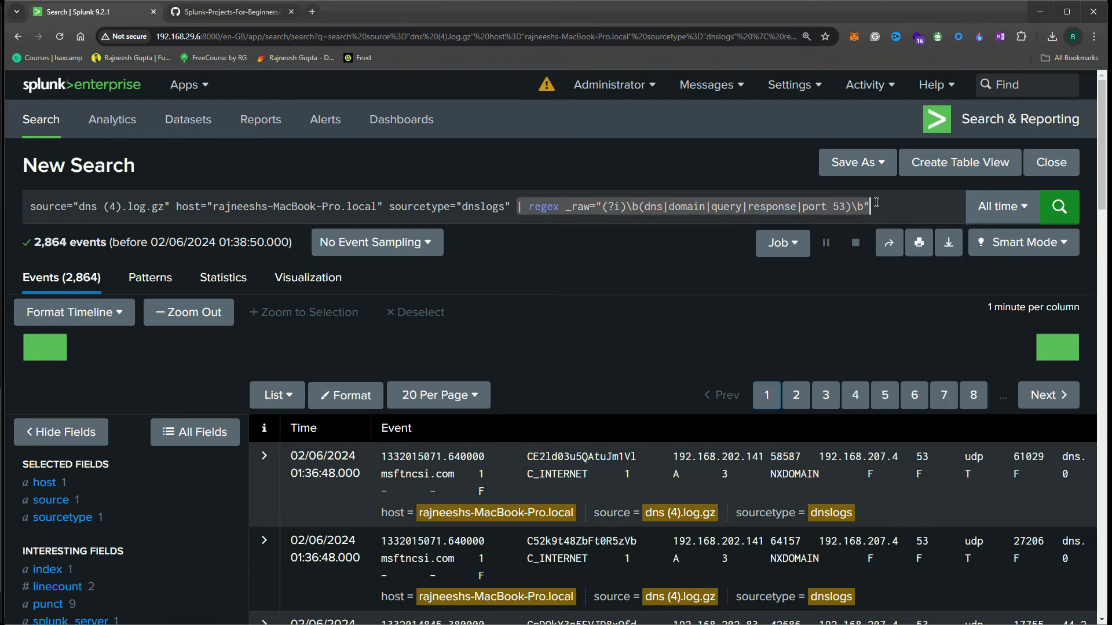
key(BackSpace)
key(BackSpace)
key(Return)
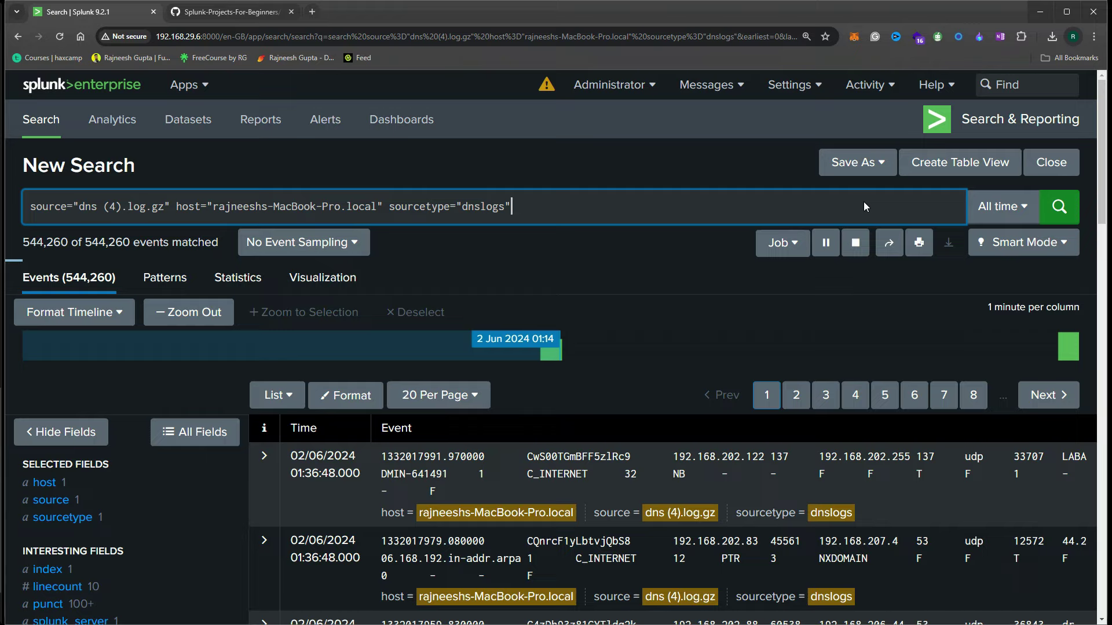
Start extracting new fields from the dnslogs events and choose the second listed event, with source 192.168.202.83 and port 45561, as the sample
scroll(582, 495, down, 3)
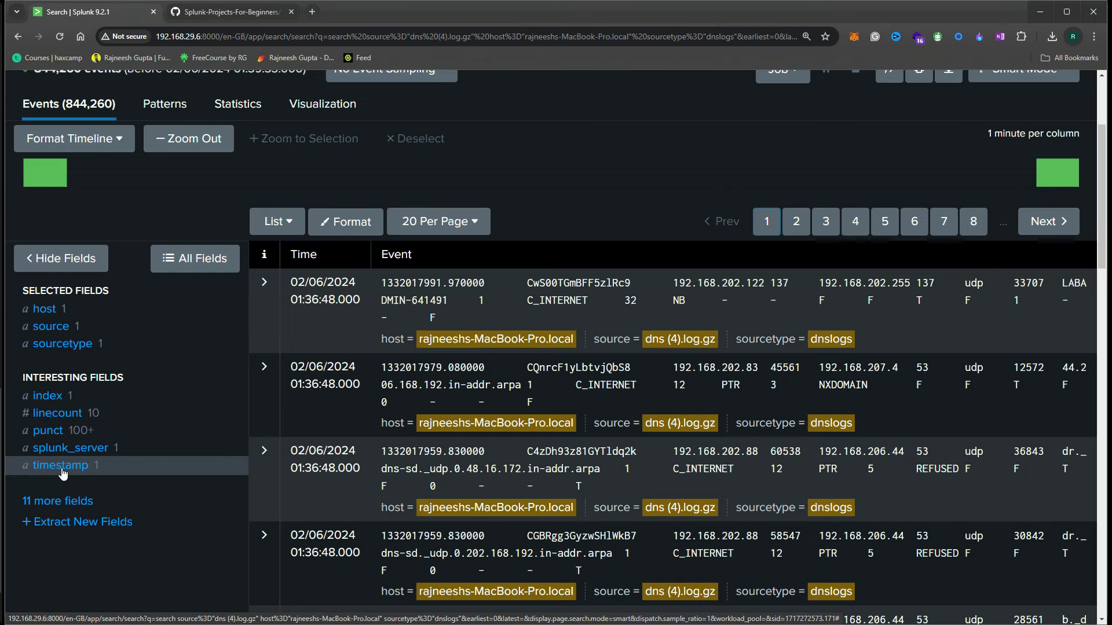
click(79, 524)
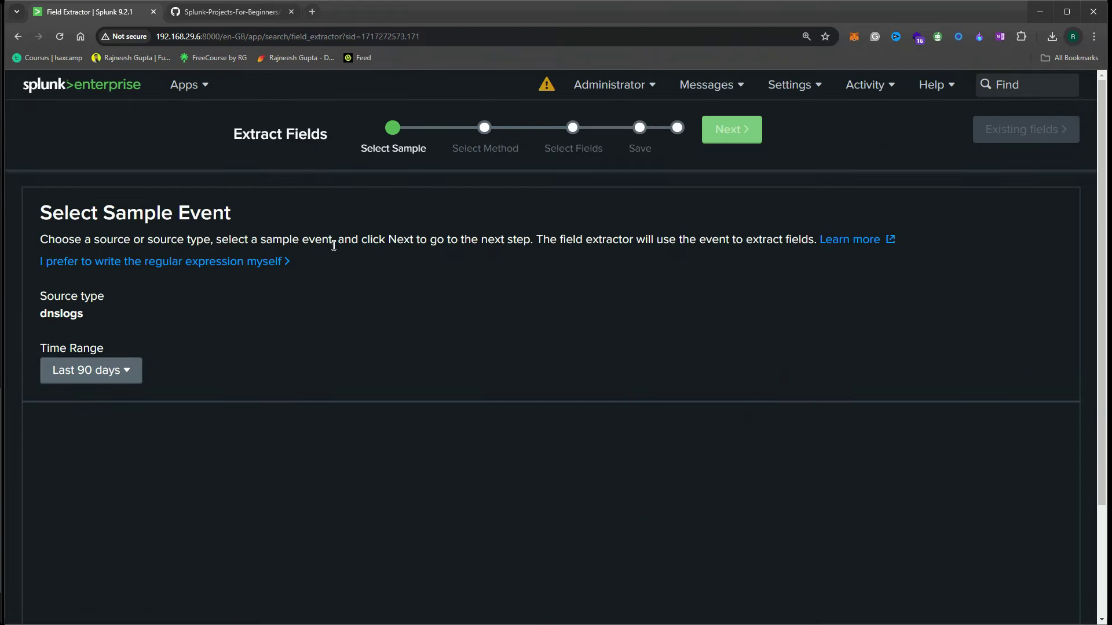
scroll(408, 402, down, 4)
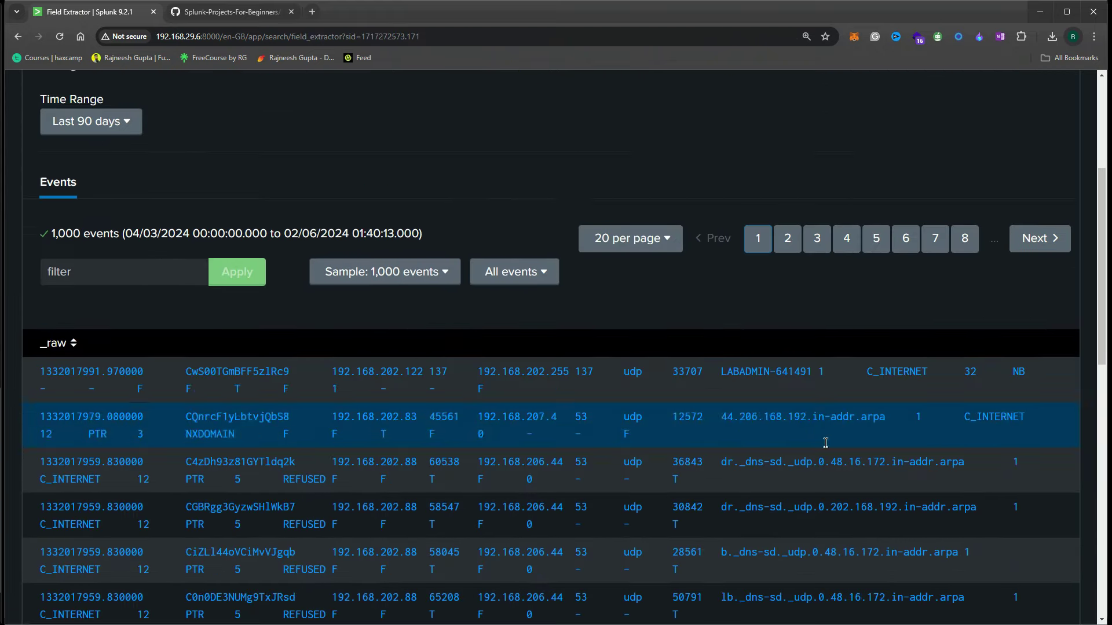
scroll(826, 443, down, 1)
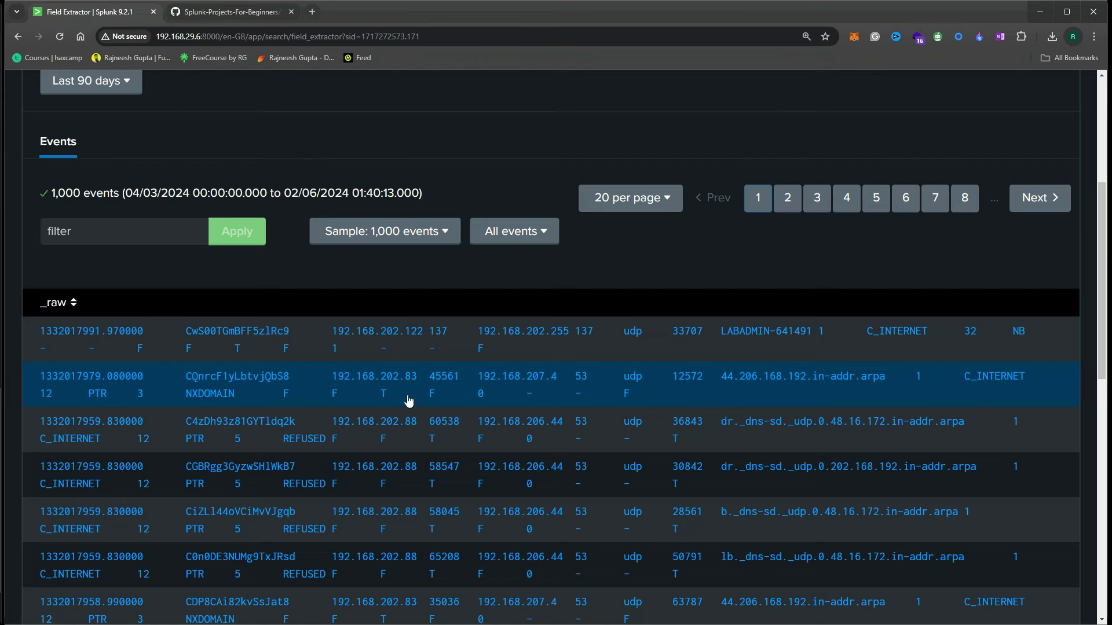
click(789, 396)
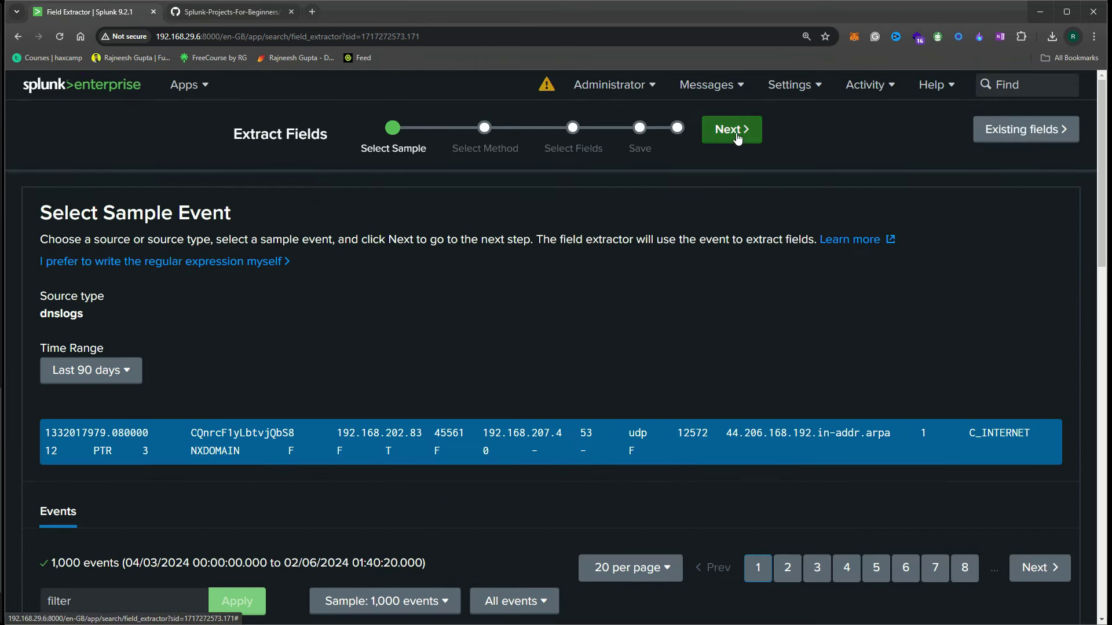
Confirm the sample event, choose Regular Expression as the extraction method and proceed to field selection
click(738, 138)
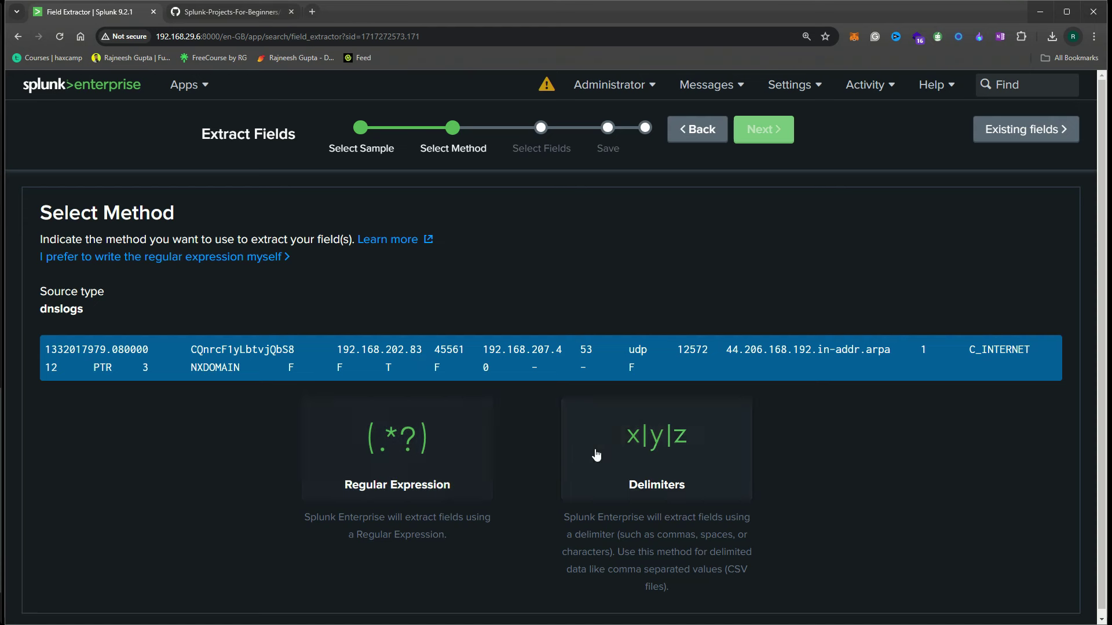
click(408, 459)
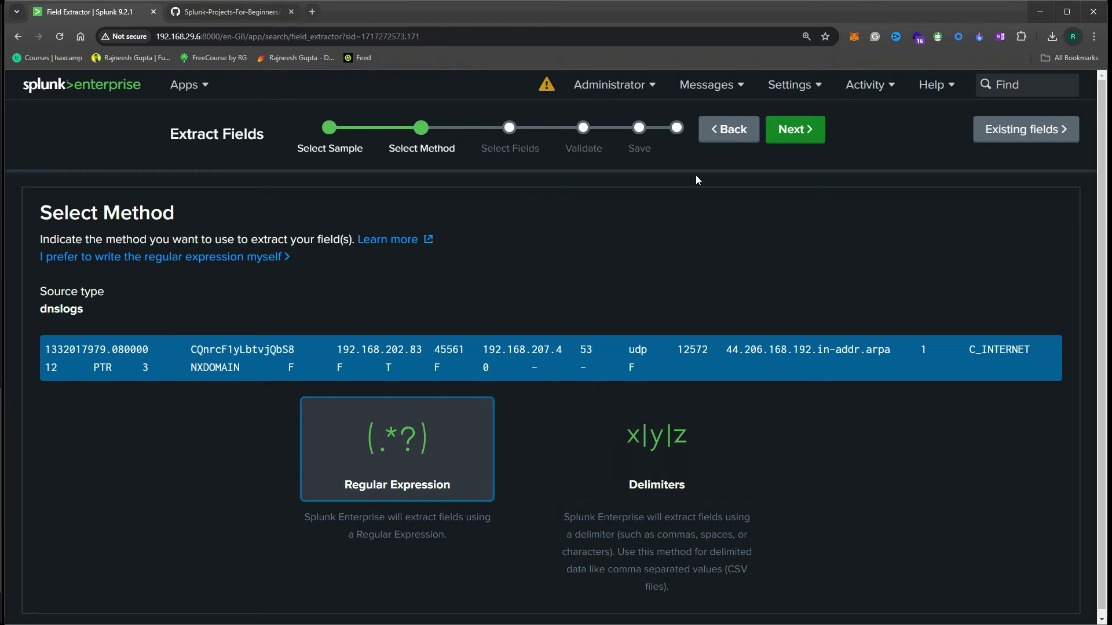
click(780, 128)
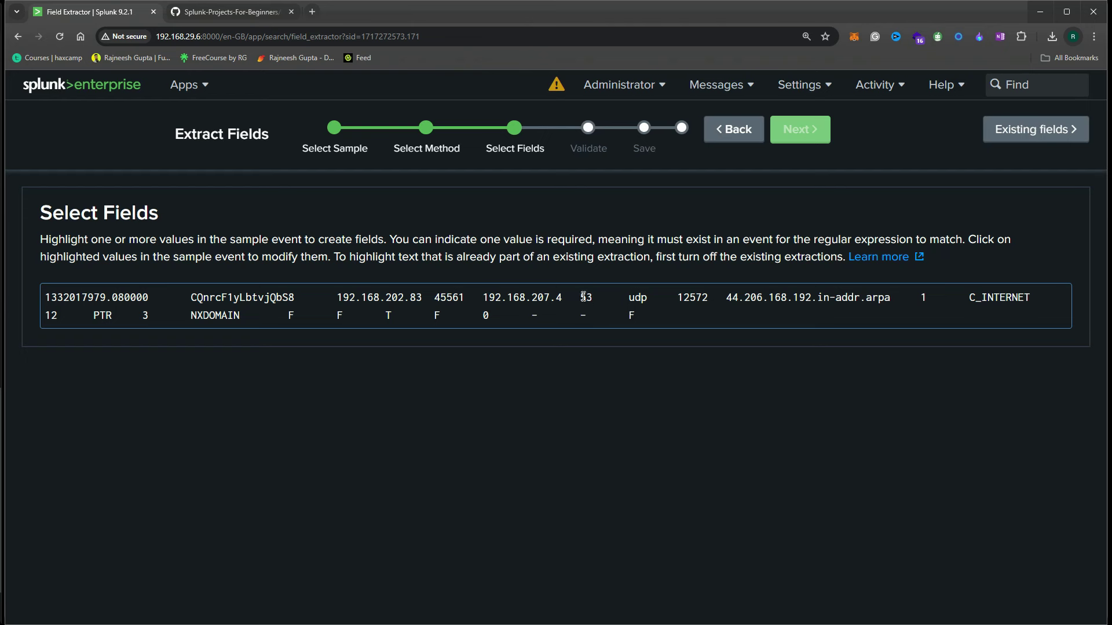
drag(580, 297, 595, 297)
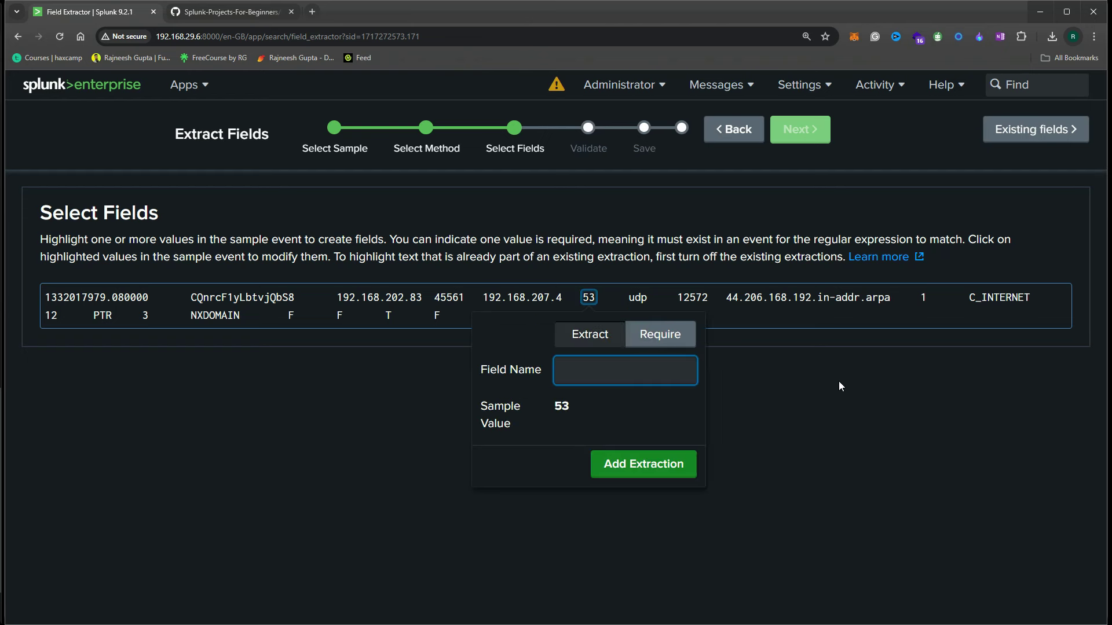
click(610, 307)
drag(483, 298, 561, 299)
click(757, 412)
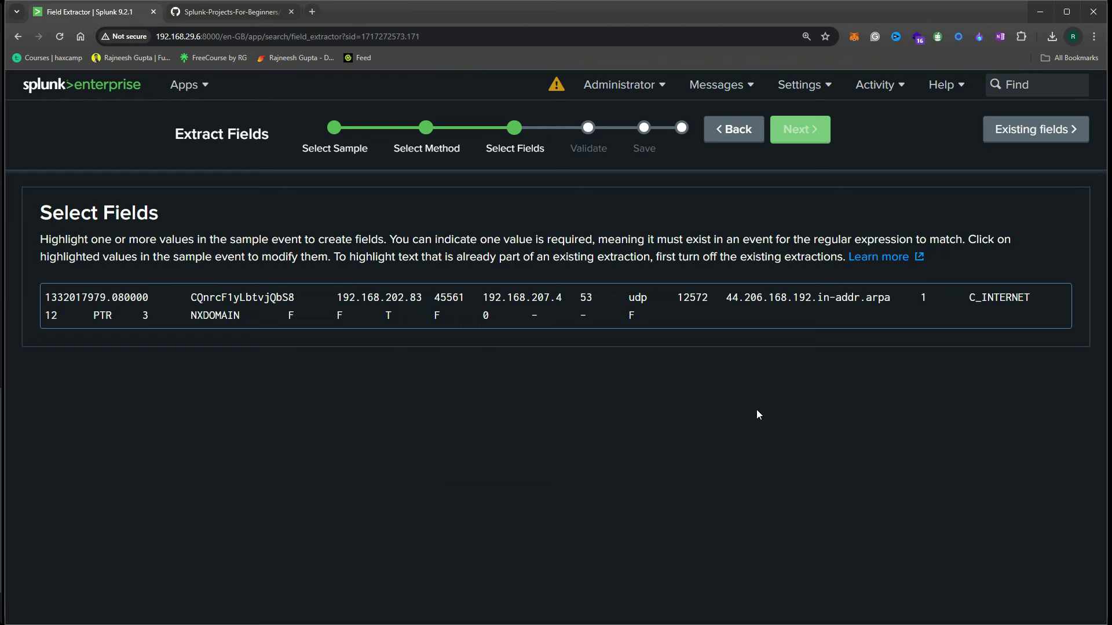
drag(437, 297, 462, 301)
click(743, 425)
double_click(443, 298)
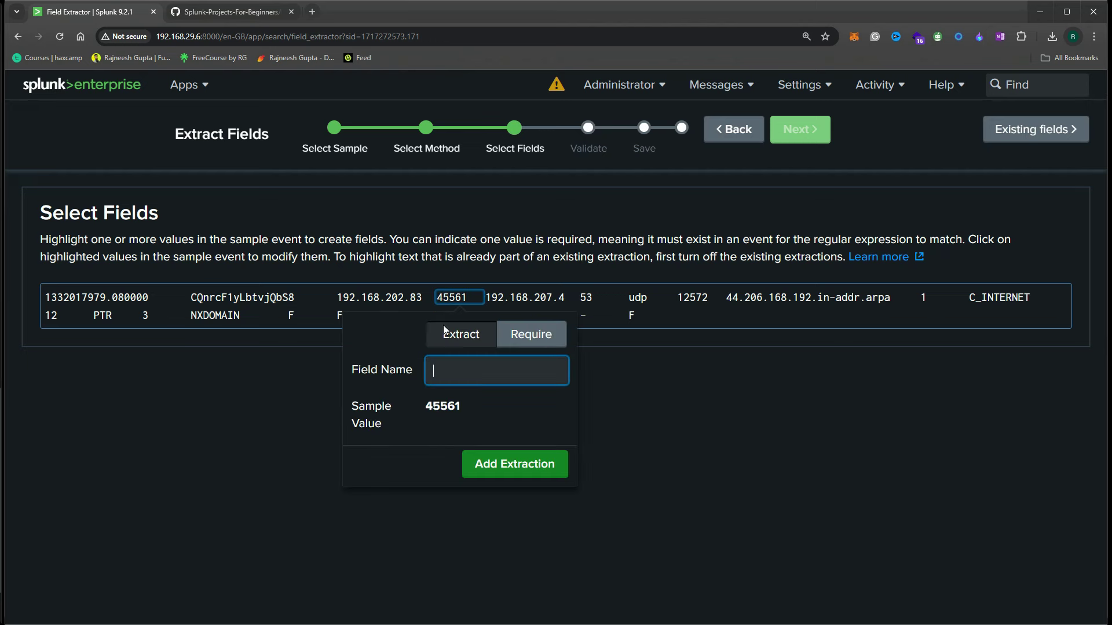
click(695, 395)
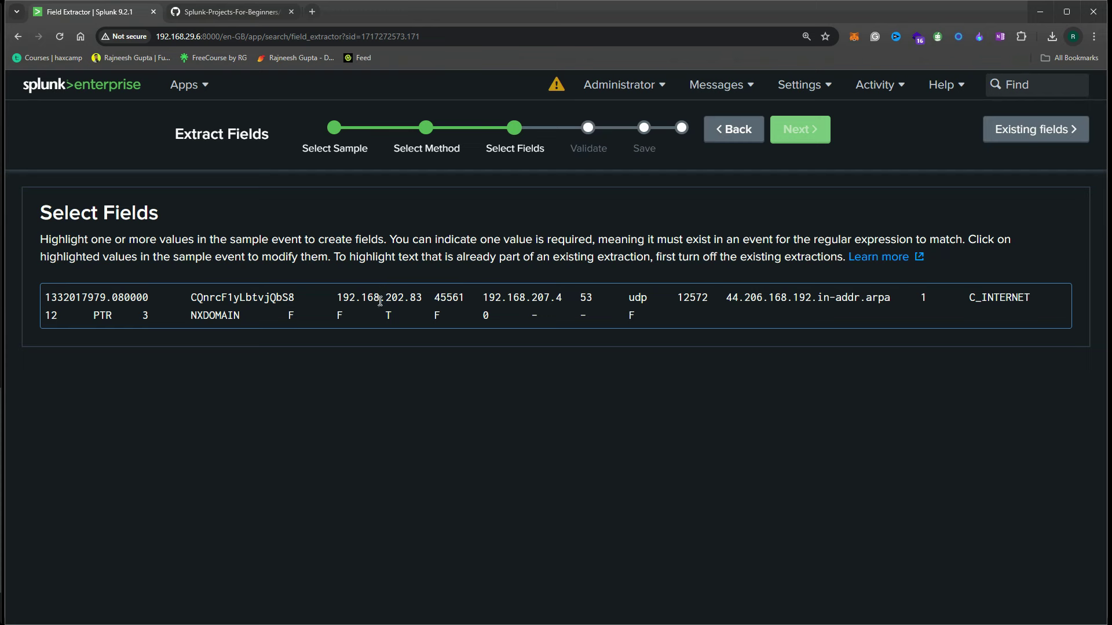
Add an extraction named src_ip for the value 192.168.202.83 in the sample event
drag(337, 297, 426, 296)
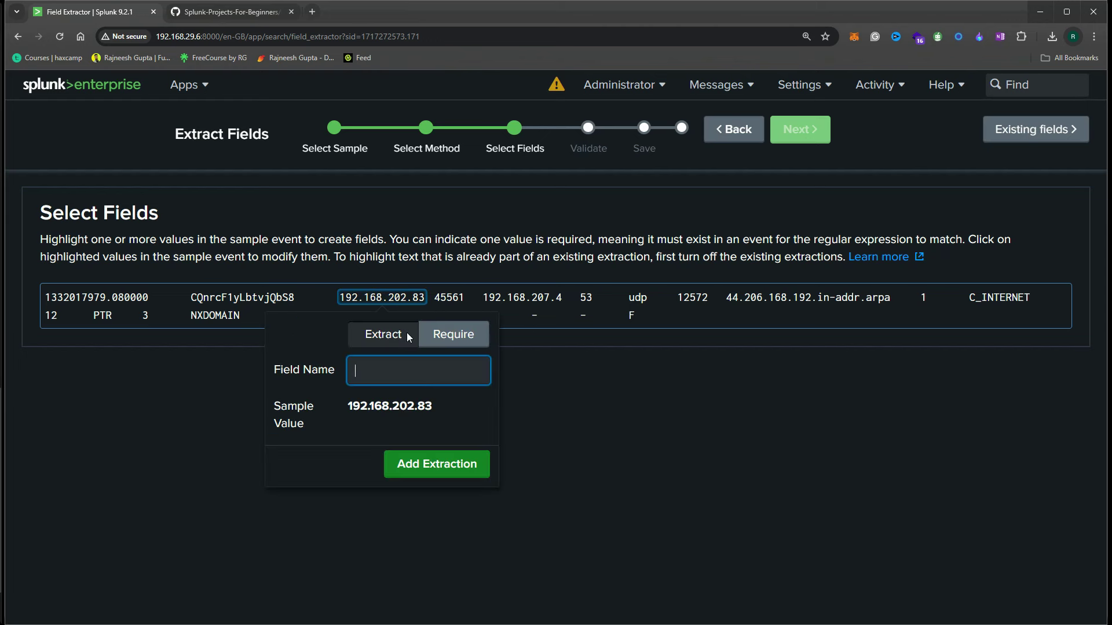
text(src_ip)
click(469, 464)
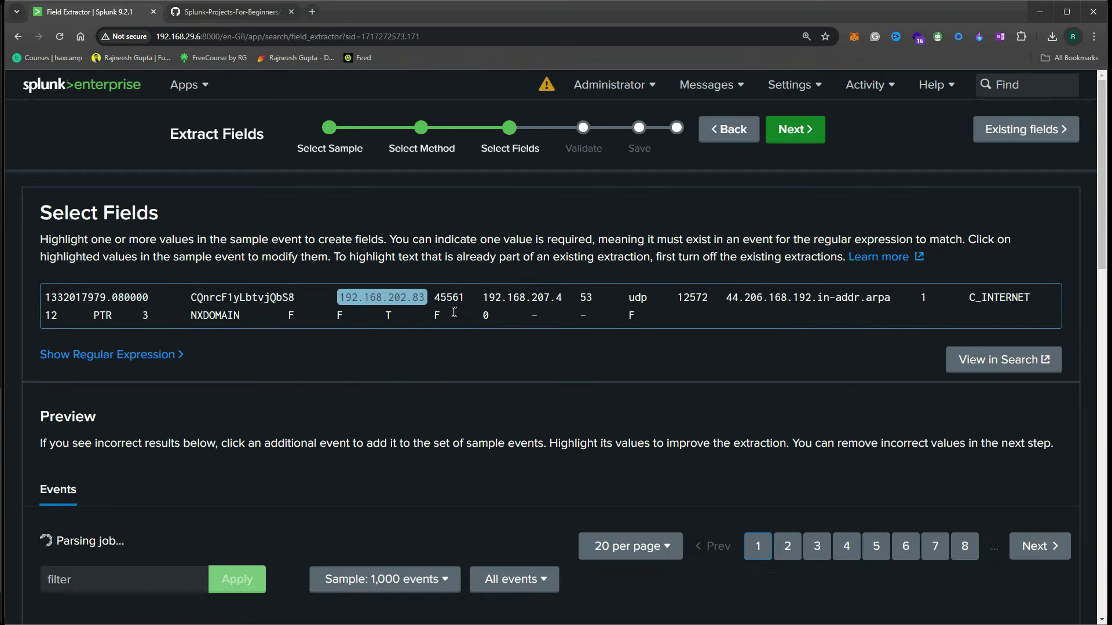
Add an extraction named src_port for the value 45561 in the sample event
double_click(452, 297)
click(465, 302)
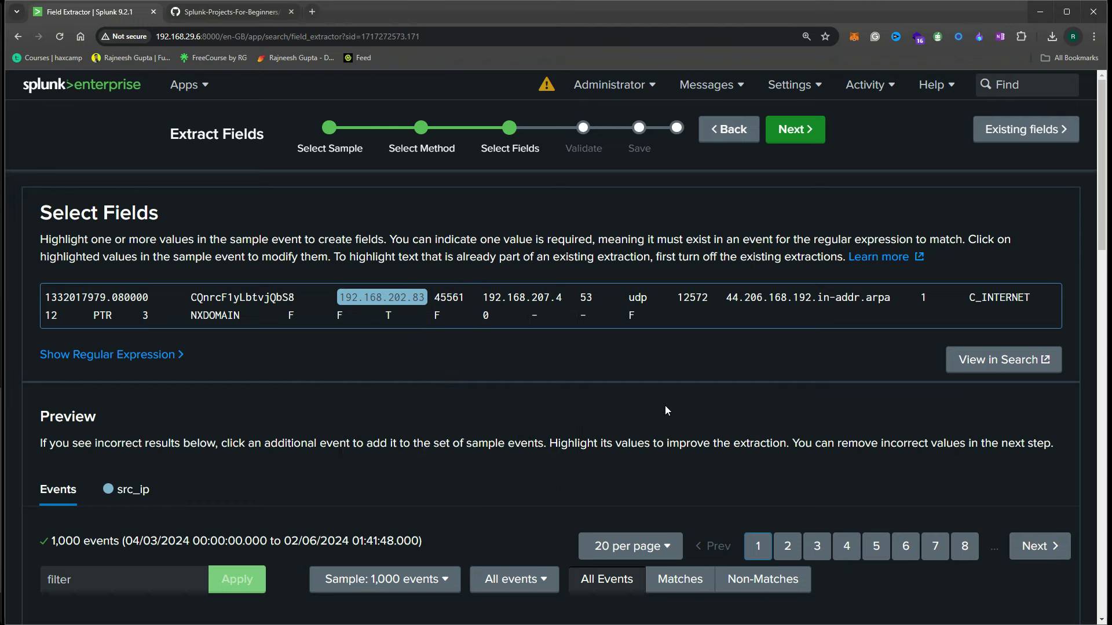
drag(466, 297, 437, 298)
text(src)
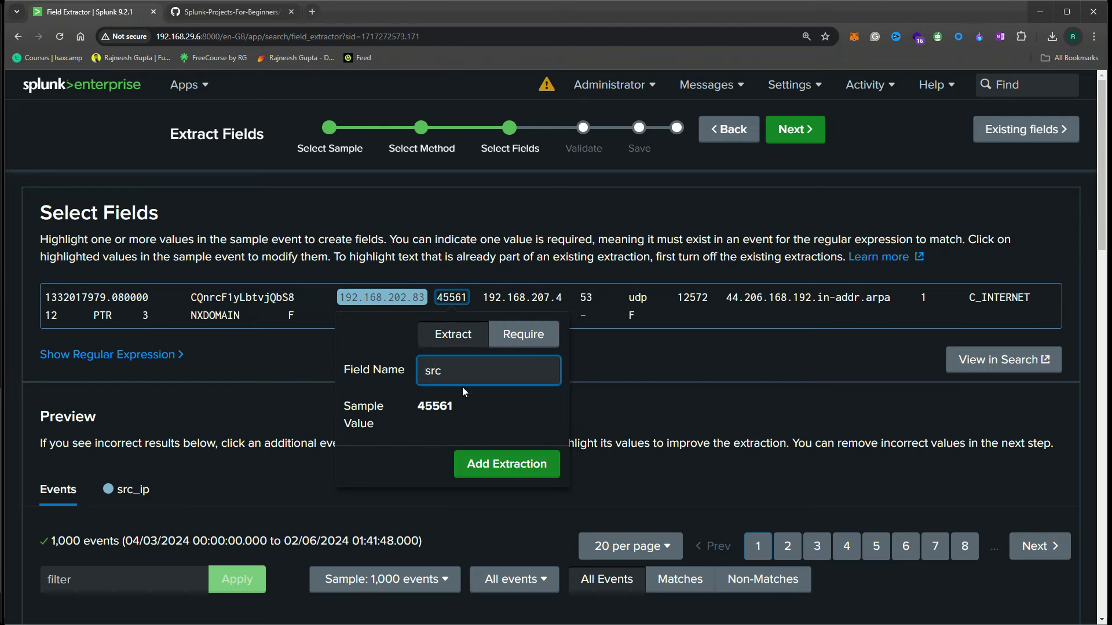
text(_port)
click(496, 465)
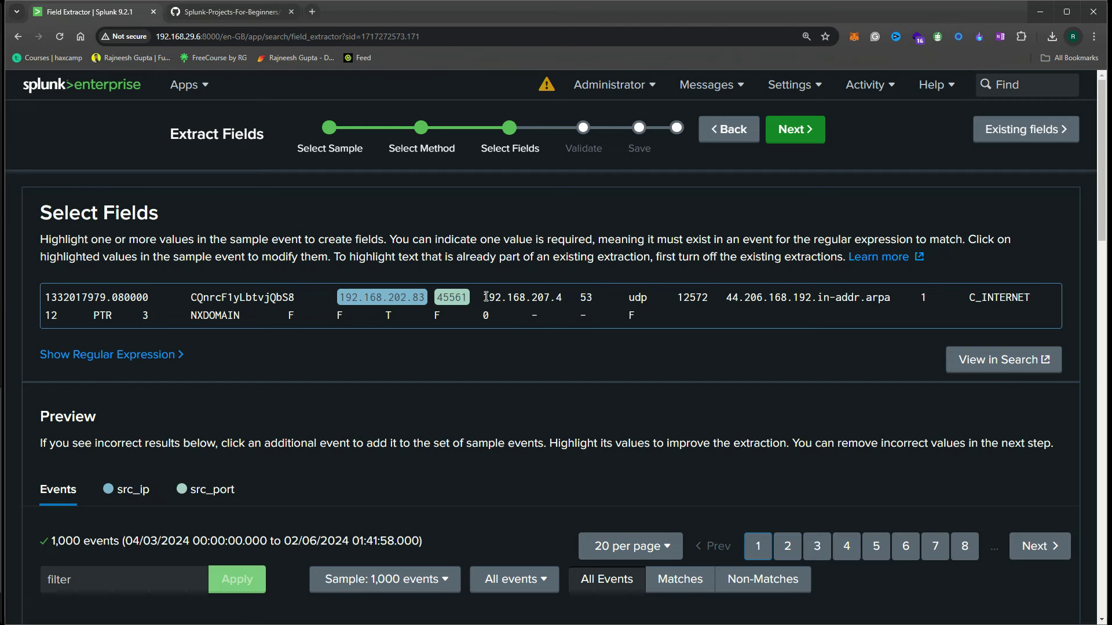
Add extractions named dst_ip for 192.168.207.4 and dst_port for 53 in the sample event
drag(483, 296, 565, 297)
text(dst_i)
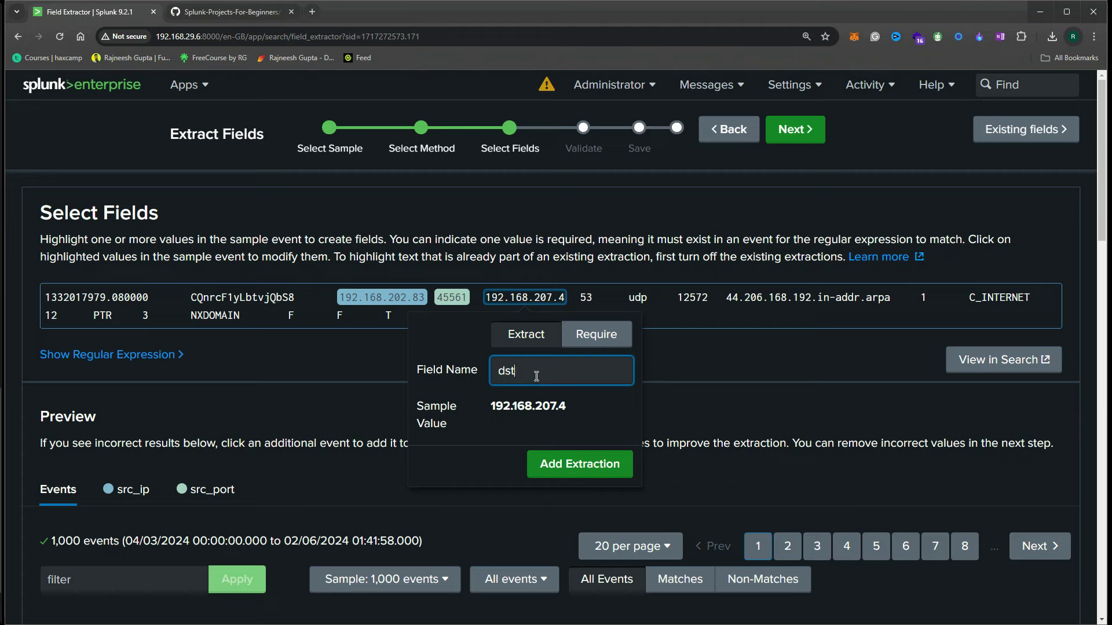
text(_ip)
click(582, 463)
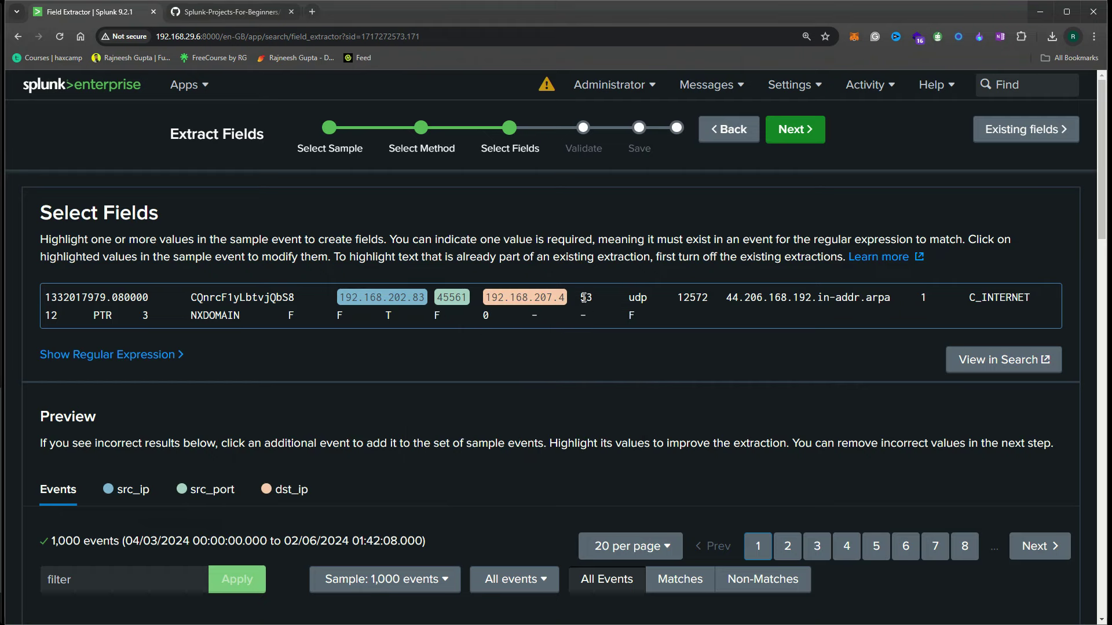
double_click(585, 296)
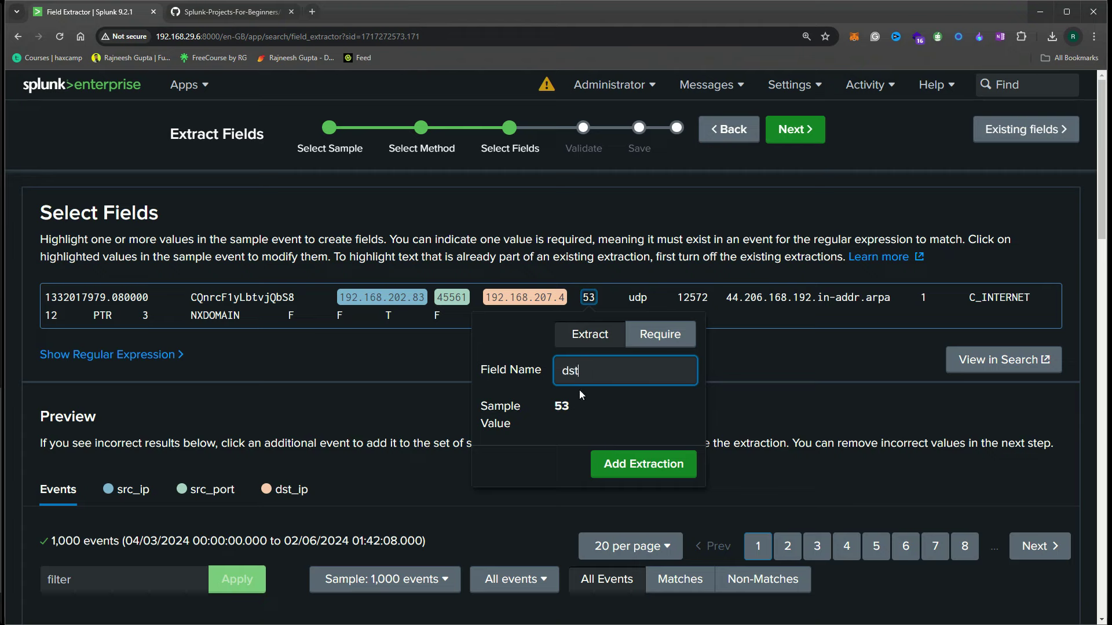
click(639, 472)
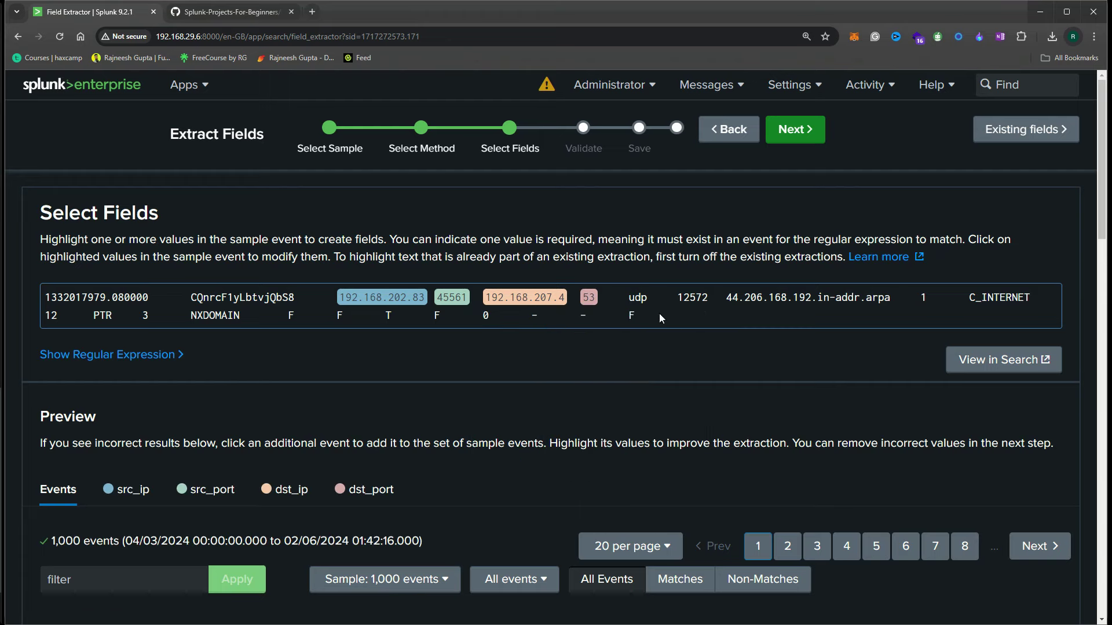
Add an extraction named fqdn for the value 44.206.168.192.in-addr.arpa, leaving udp without an extraction
drag(631, 297, 645, 297)
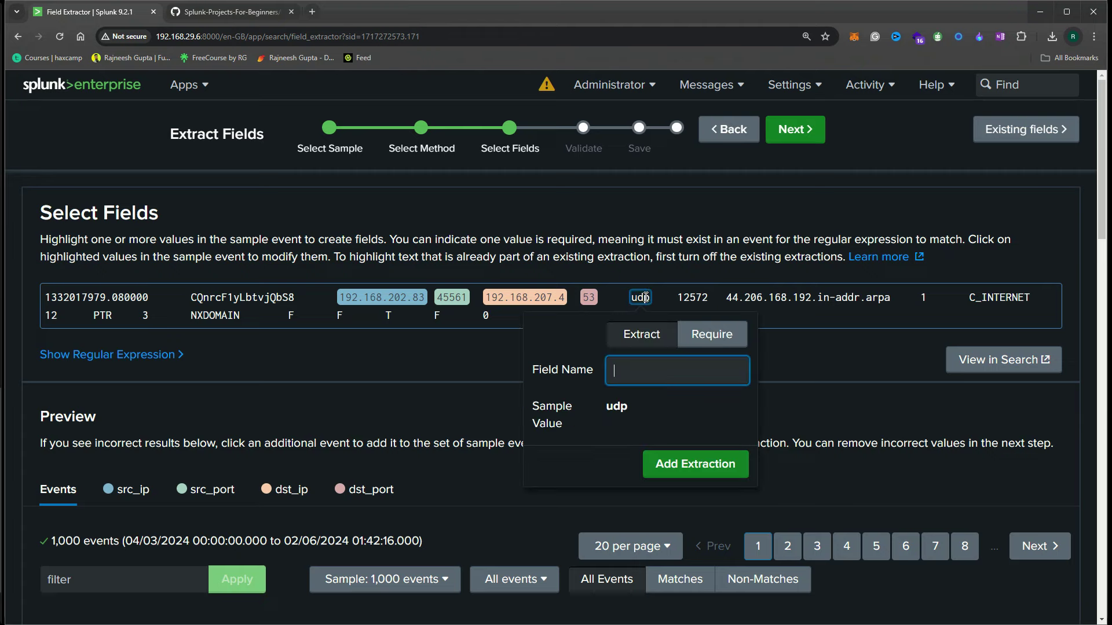
click(848, 380)
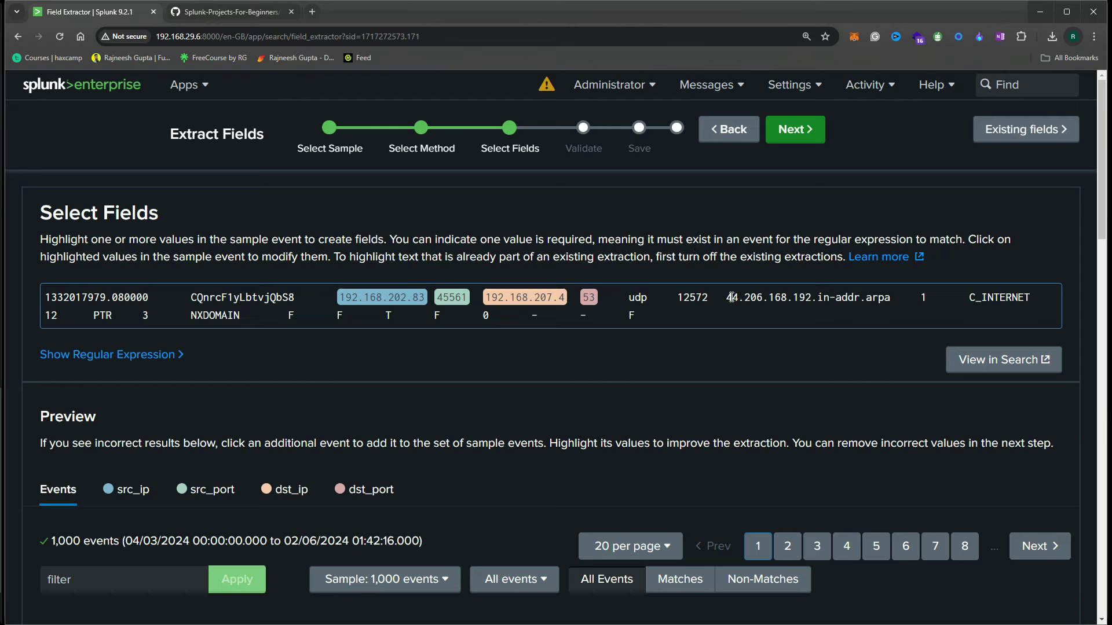
drag(727, 297, 890, 295)
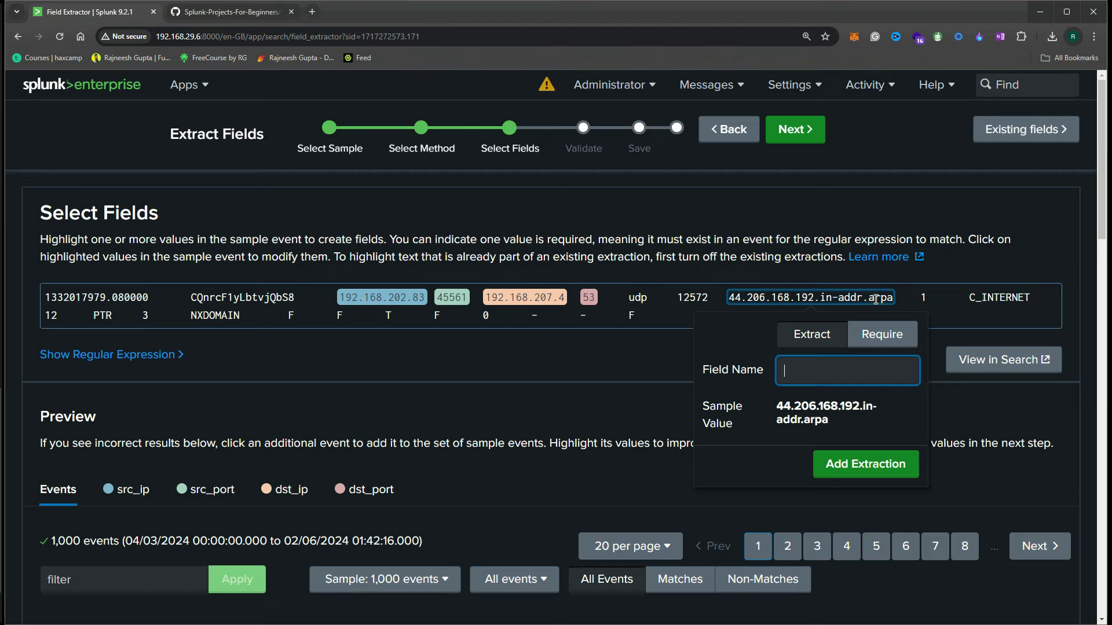
text(fqdn)
click(876, 464)
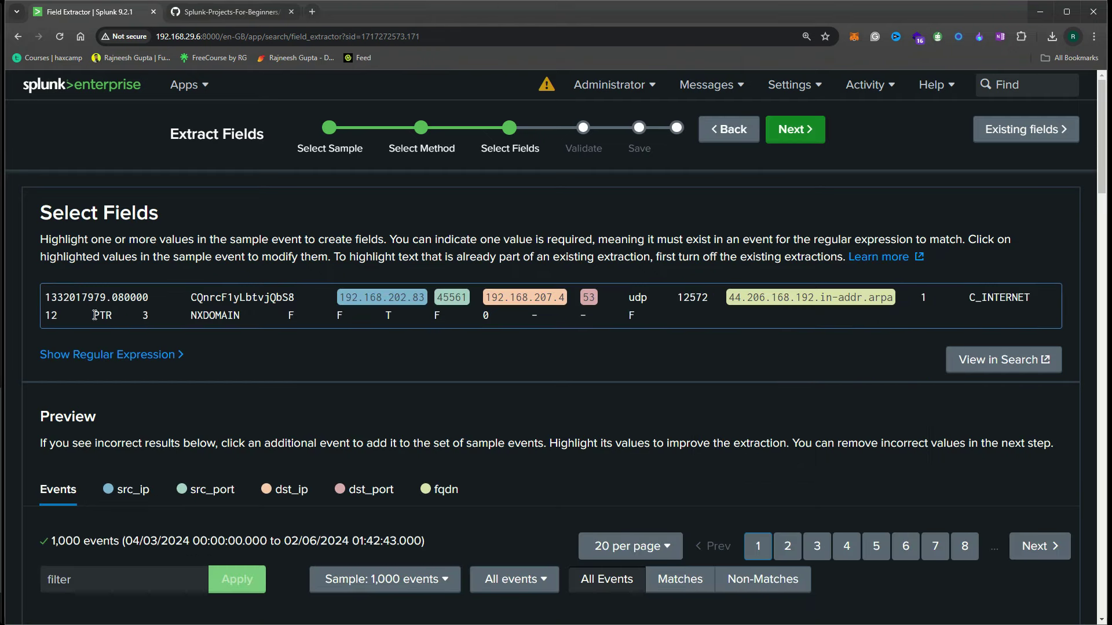
Add an extraction named record for the value PTR in the sample event
drag(94, 315, 114, 316)
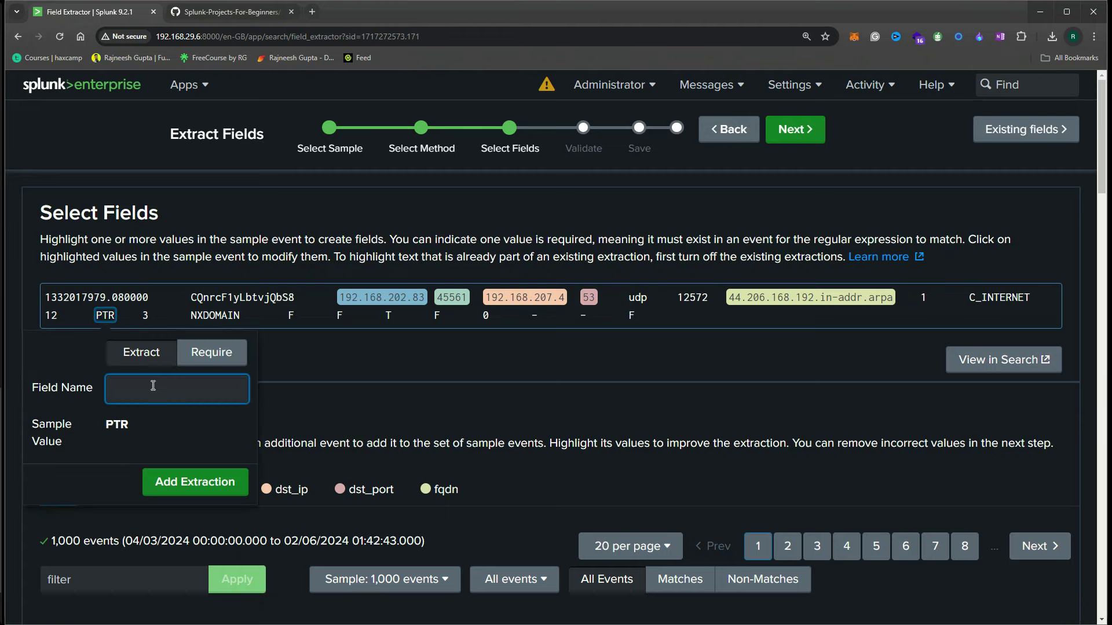
text(record)
click(183, 474)
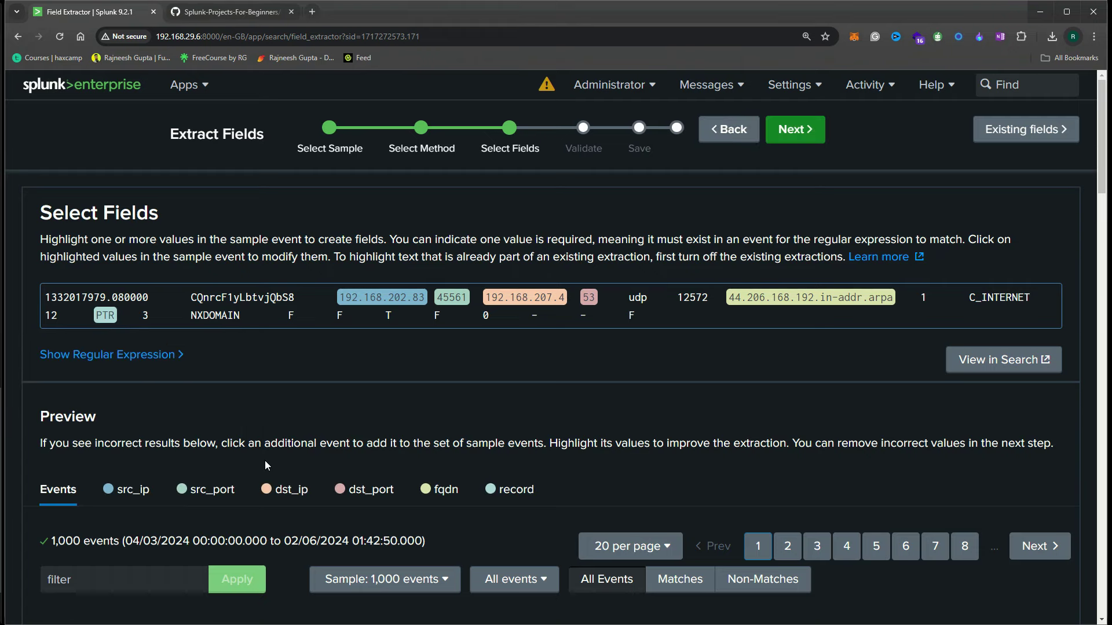
Check the extraction preview, proceed to the Validate stage and review the highlighted field values across the listed events
scroll(485, 388, down, 4)
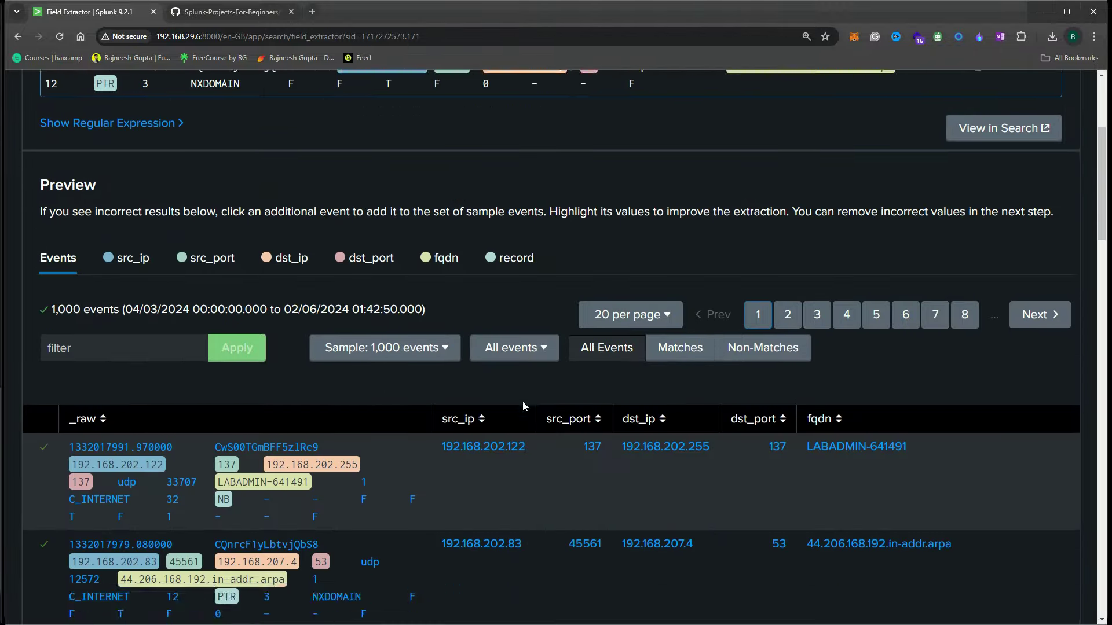
scroll(523, 405, down, 5)
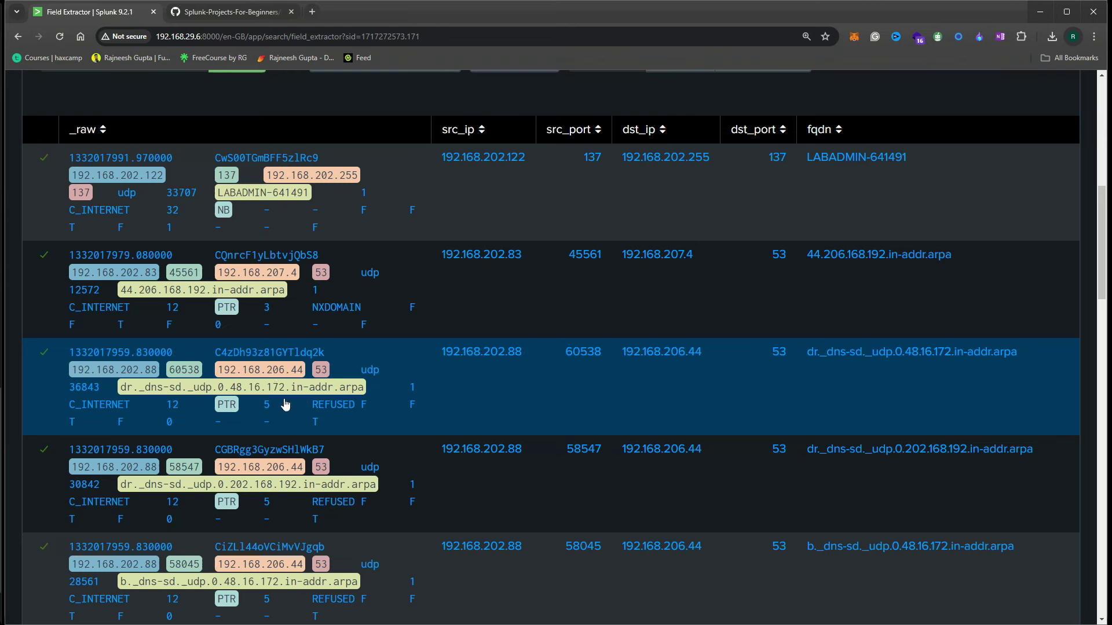
scroll(311, 347, up, 3)
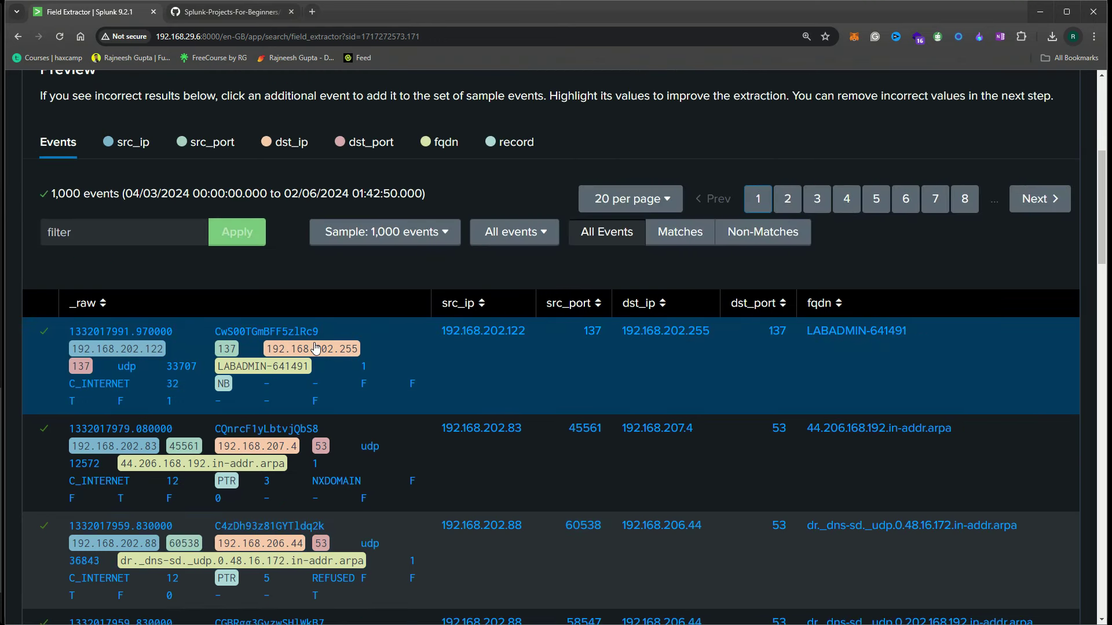
scroll(817, 243, up, 6)
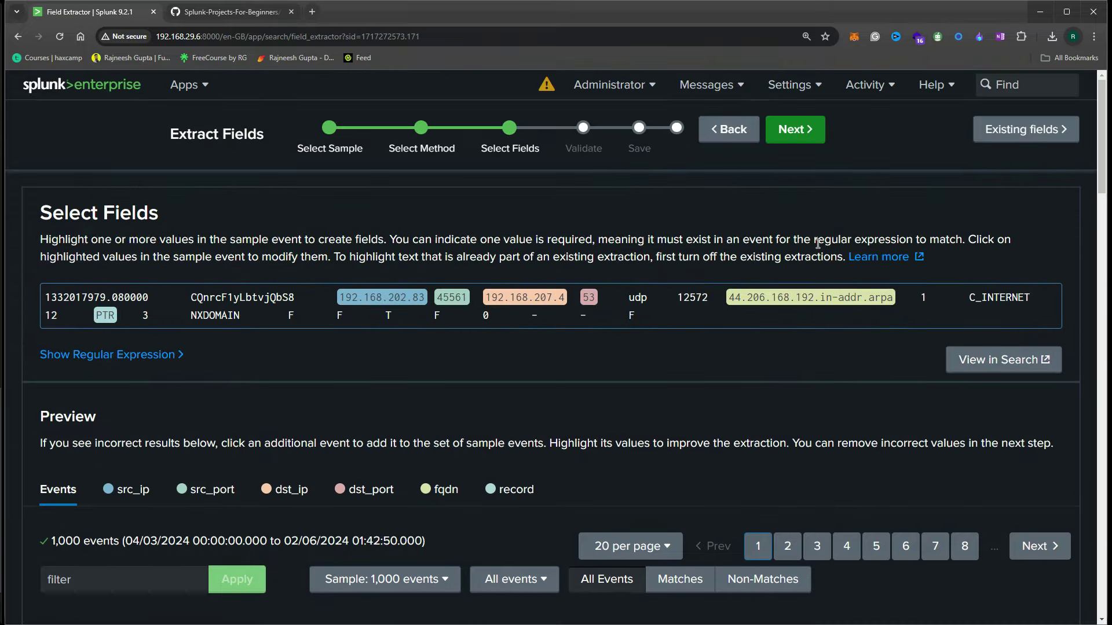
click(794, 130)
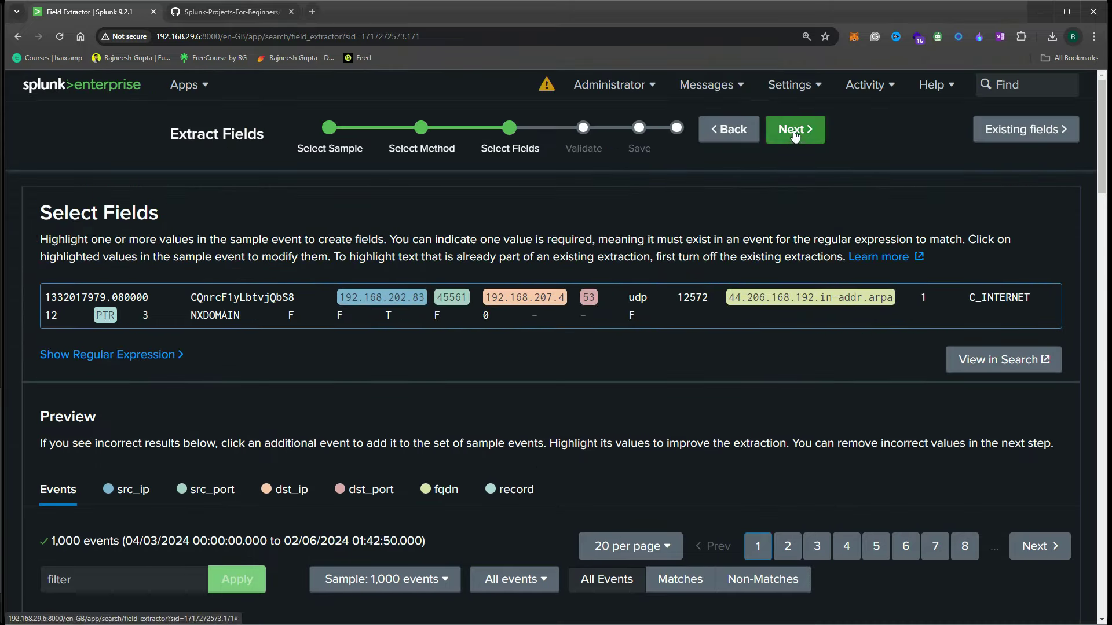
scroll(317, 392, down, 10)
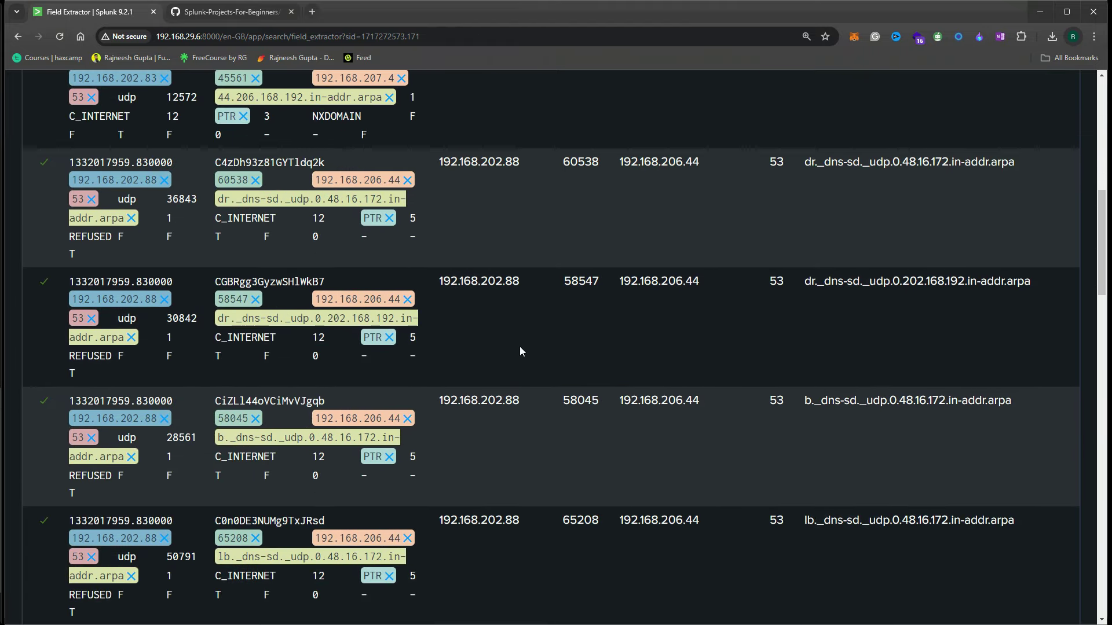
scroll(417, 405, down, 12)
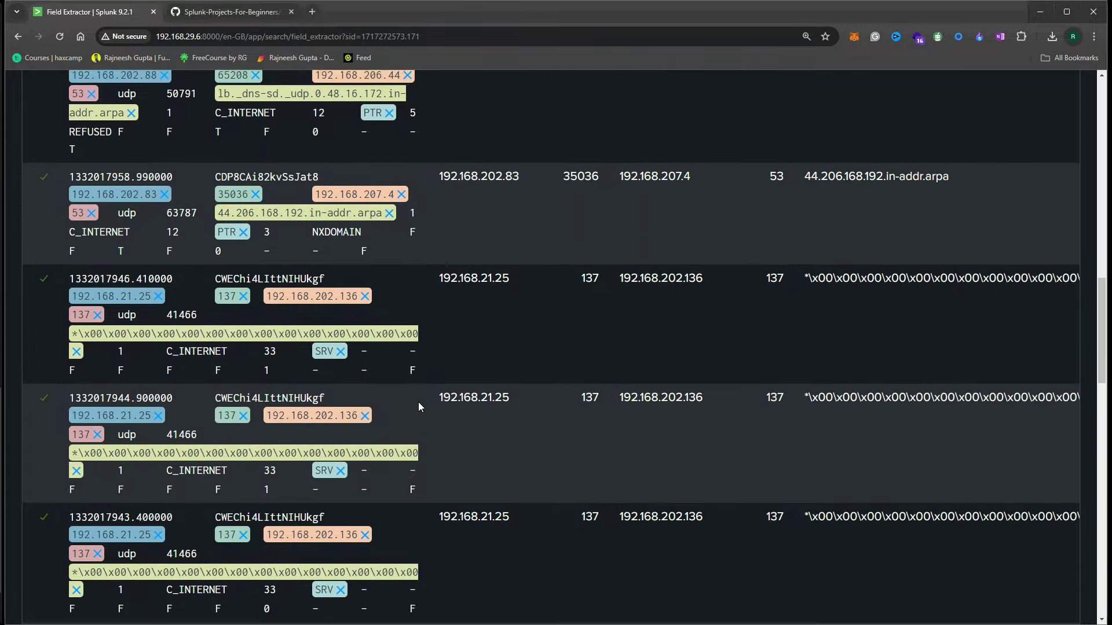
scroll(418, 402, down, 2)
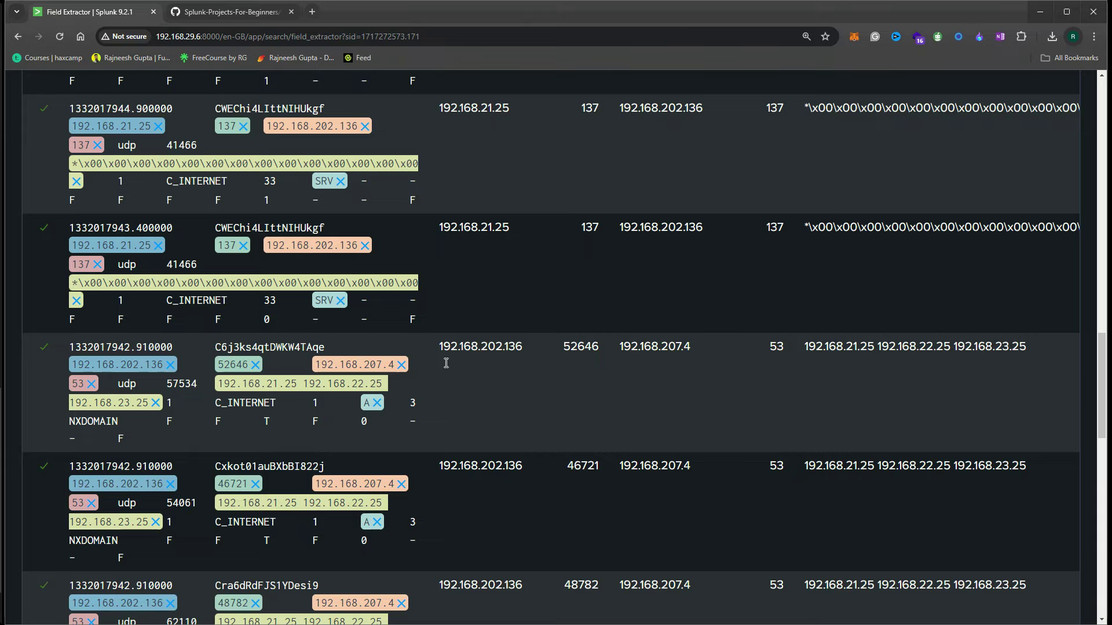
Proceed from Validate to Save, review the generated regular expression and finish the extraction with its suggested name and owner permissions
scroll(446, 363, up, 15)
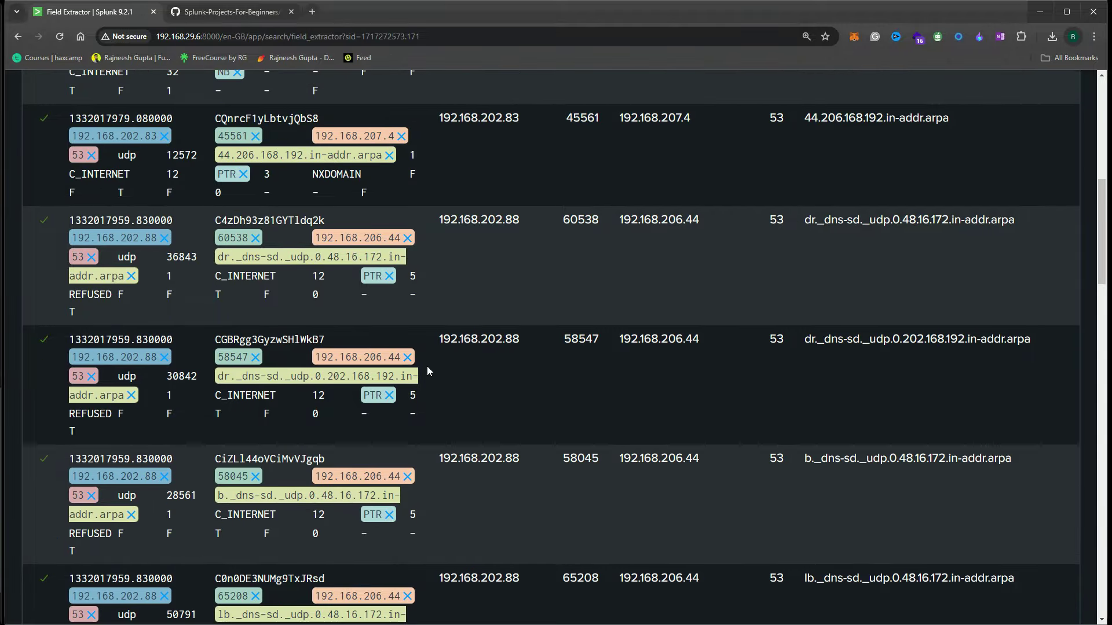
scroll(427, 367, up, 10)
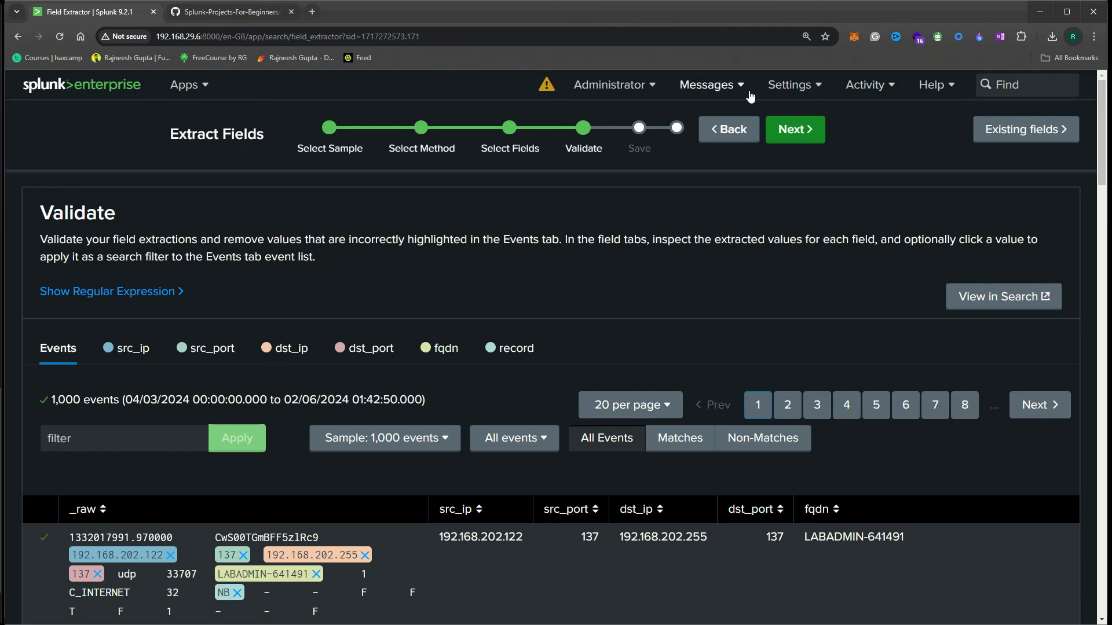
click(809, 135)
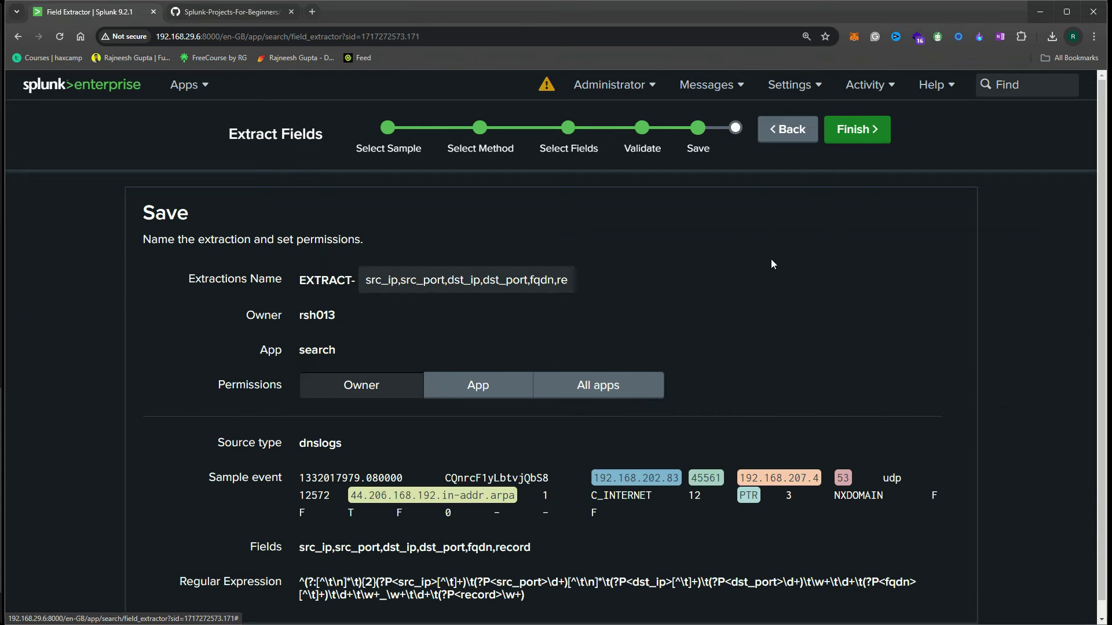
scroll(688, 312, down, 1)
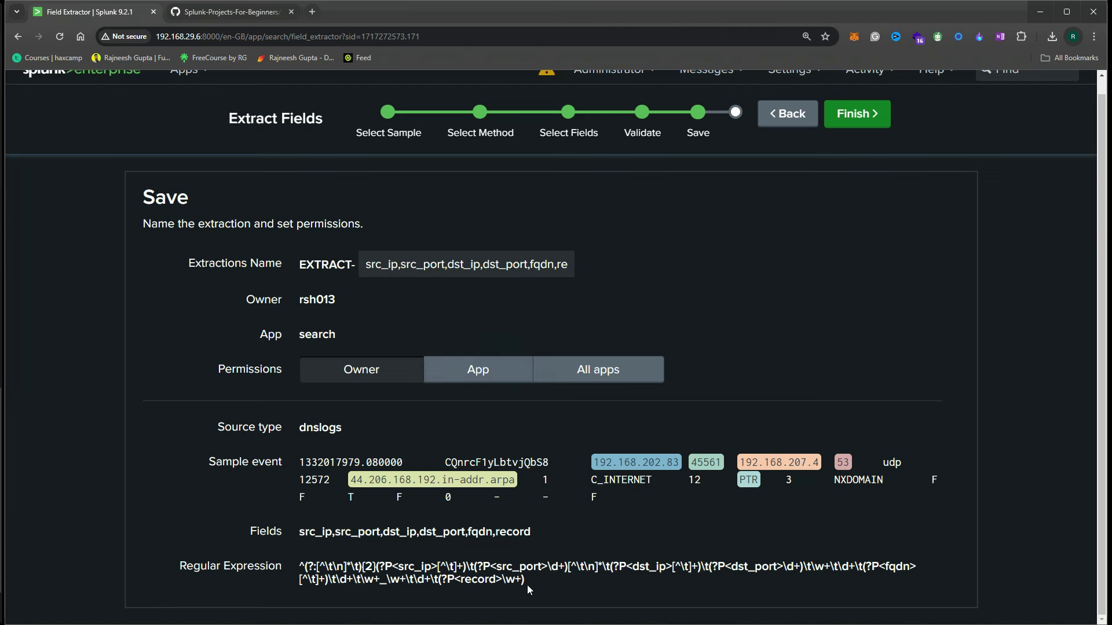
drag(539, 578, 296, 568)
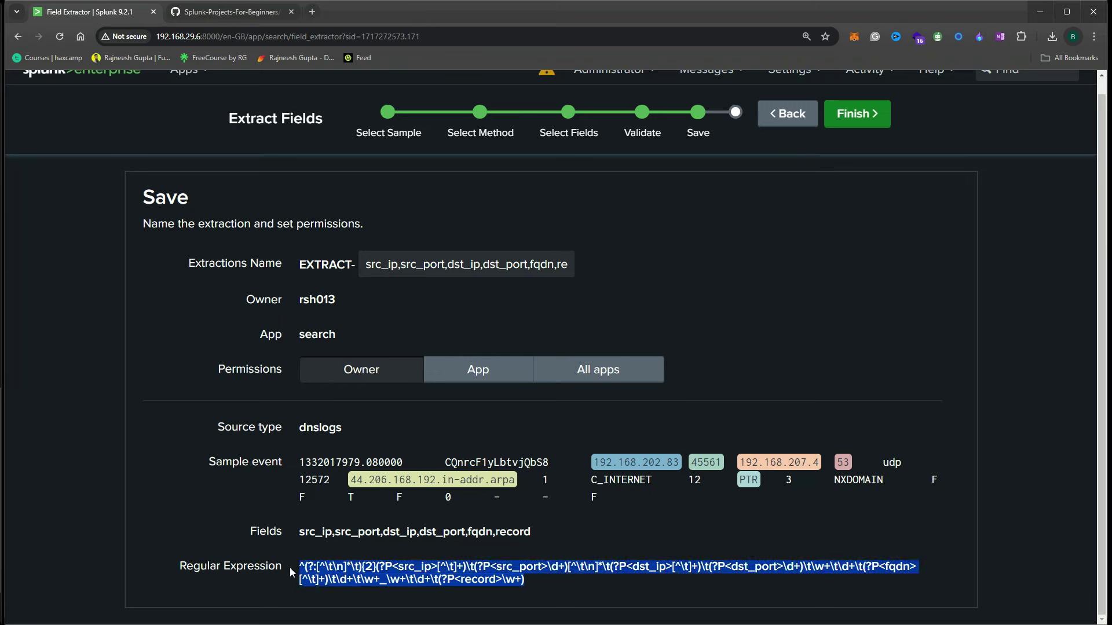
click(431, 565)
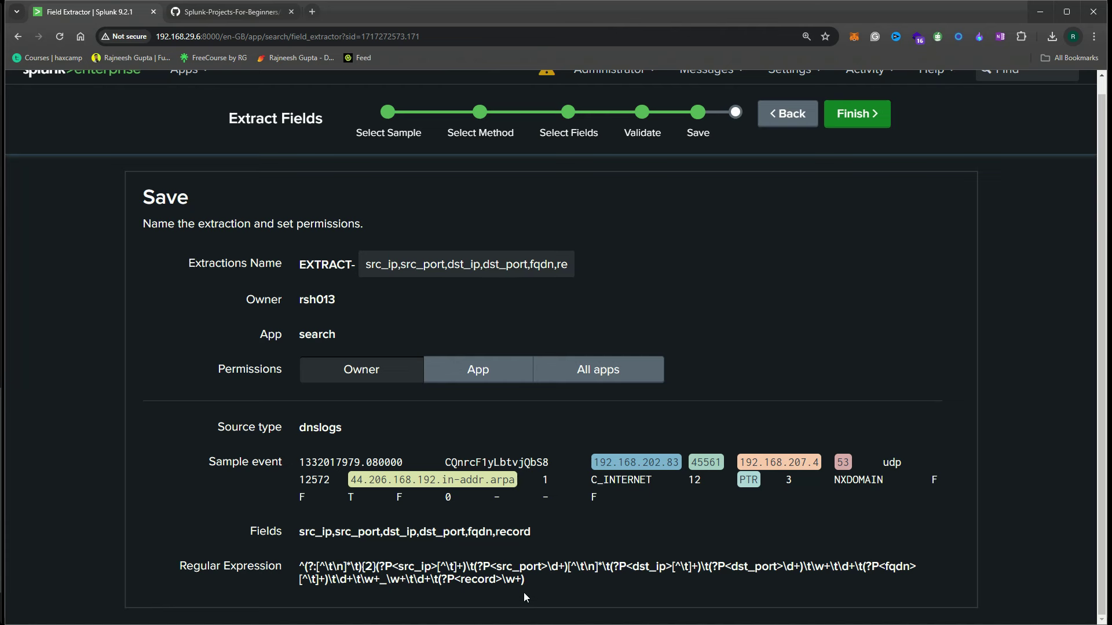
triple_click(460, 267)
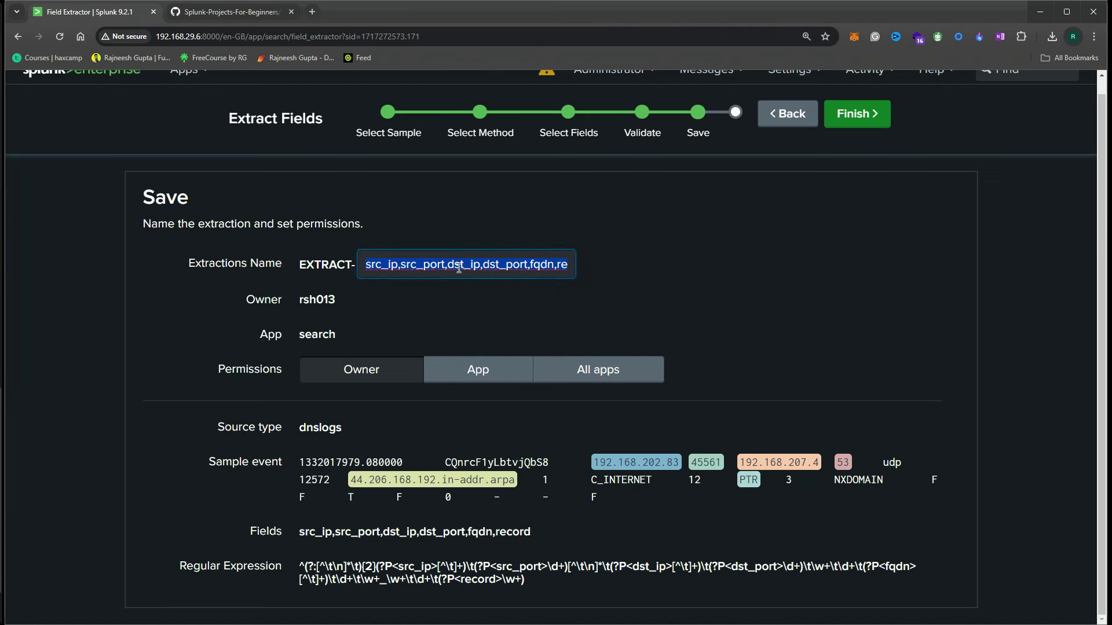
click(856, 115)
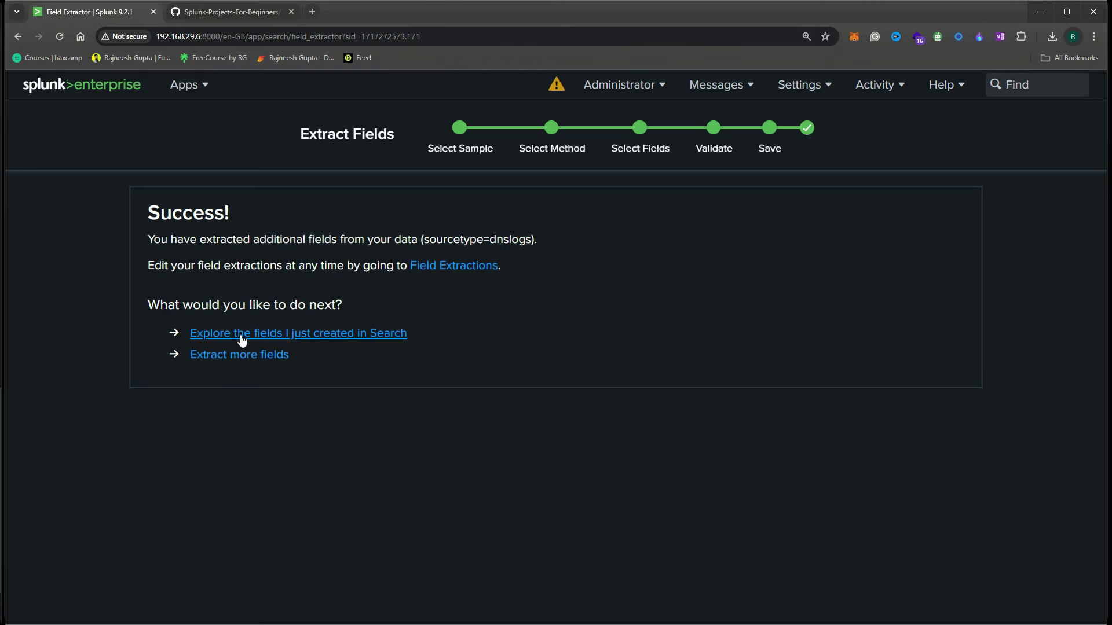
Explore the newly created fields in Search and view the value summary of dst_port
click(277, 339)
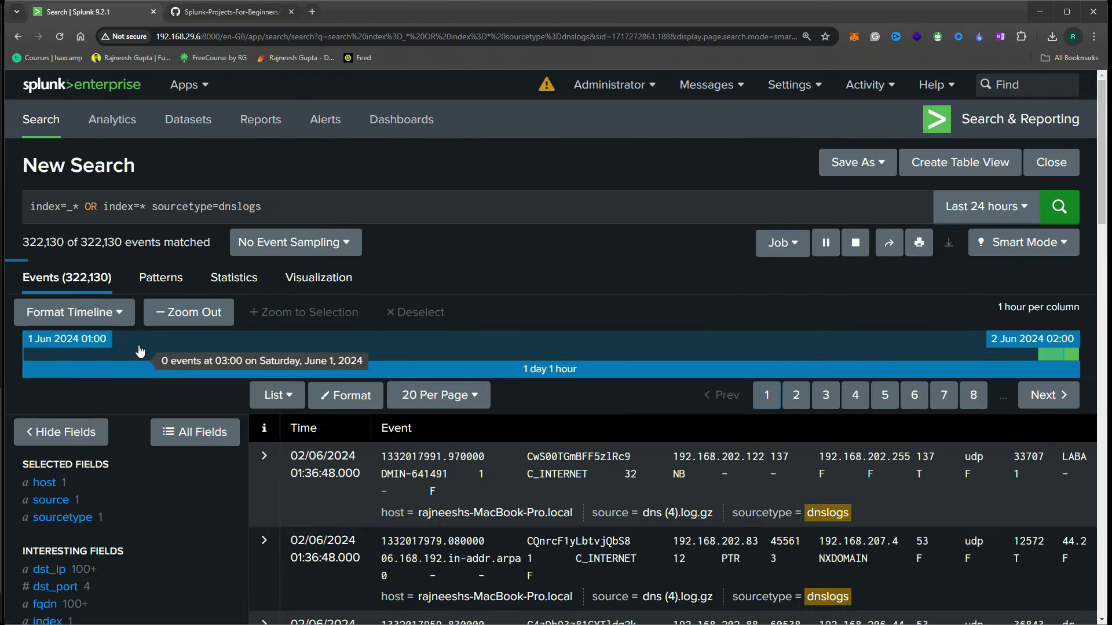
scroll(116, 350, down, 3)
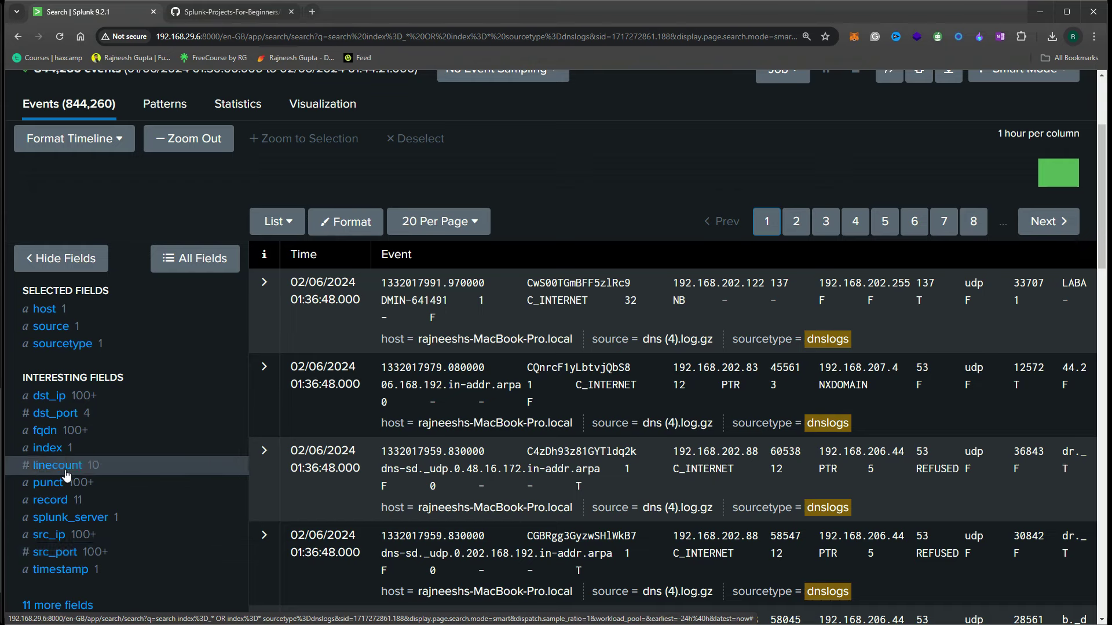
click(80, 417)
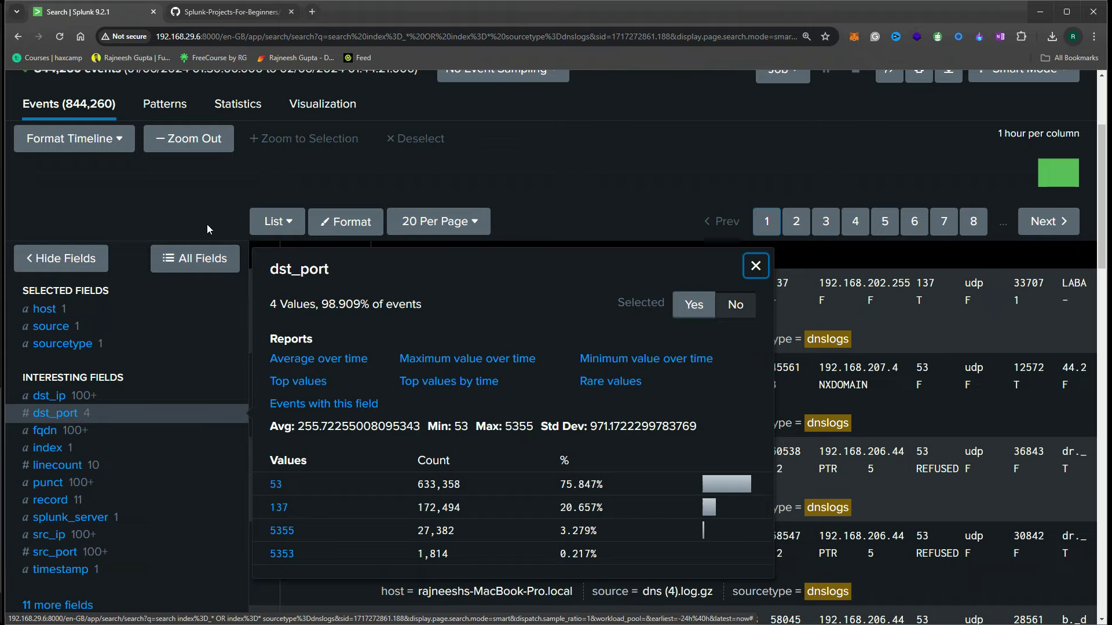
click(204, 207)
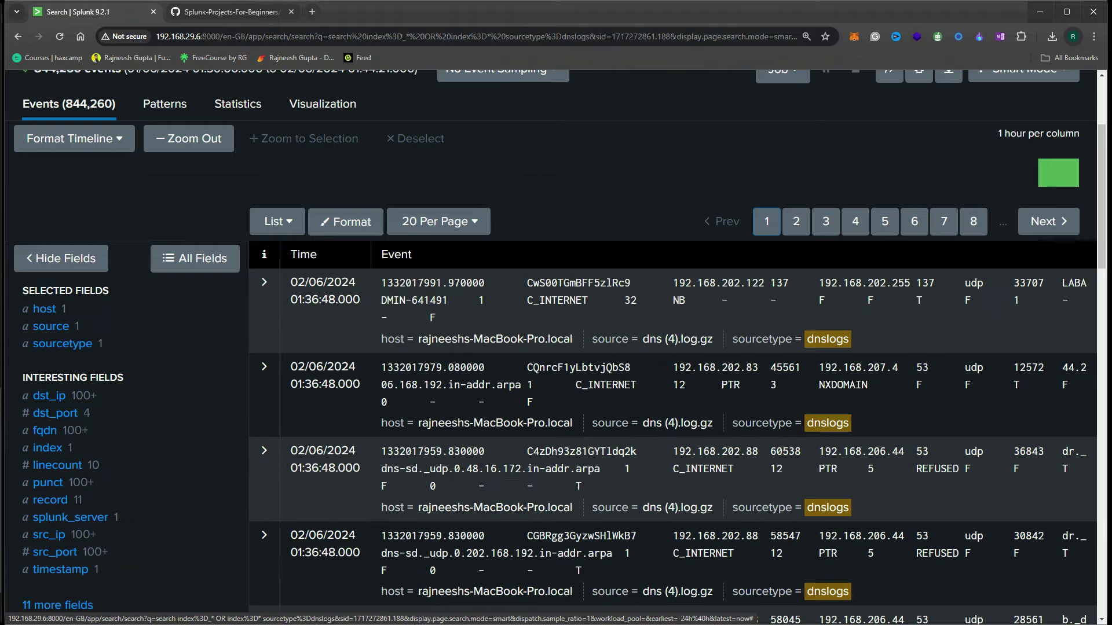
Append "| stats count by fqdn" to the dnslogs search, run it and review the count for each domain
scroll(149, 449, up, 3)
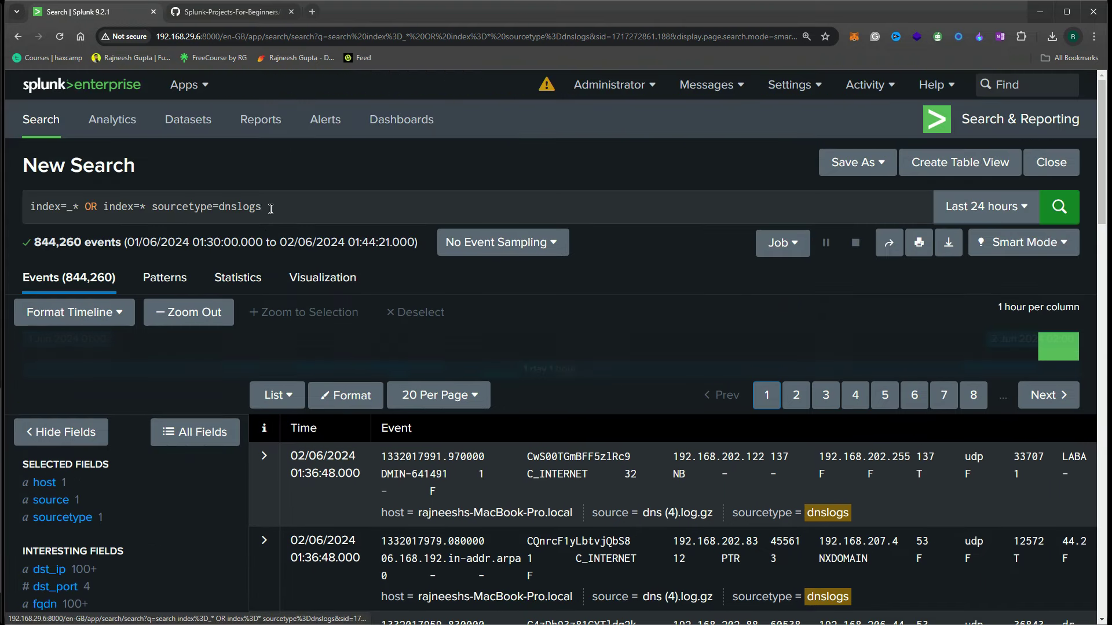
click(279, 209)
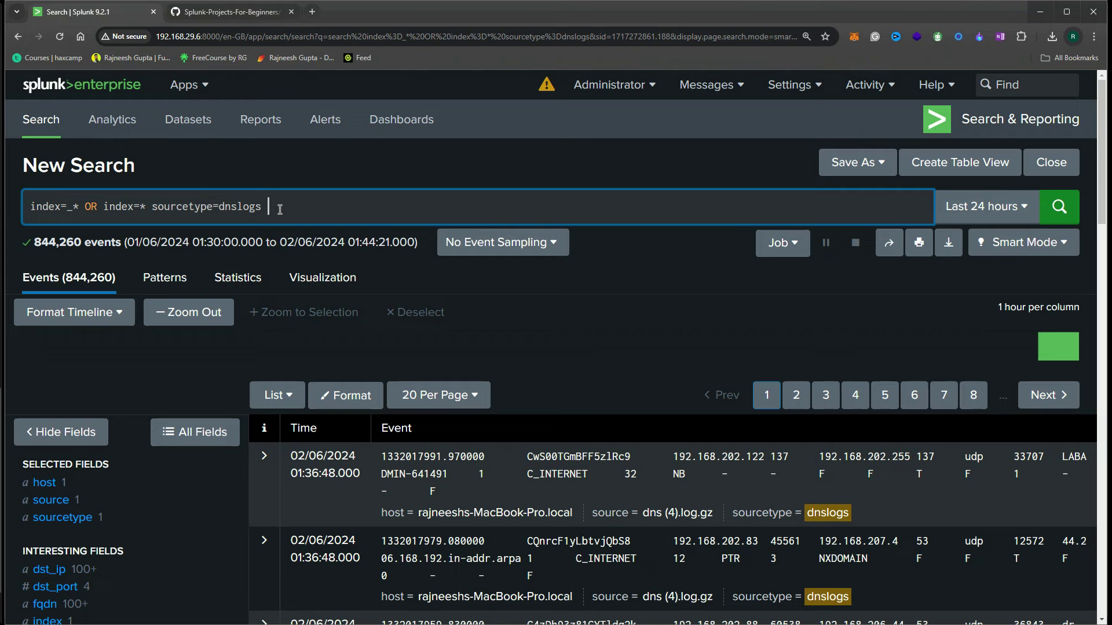
text(| )
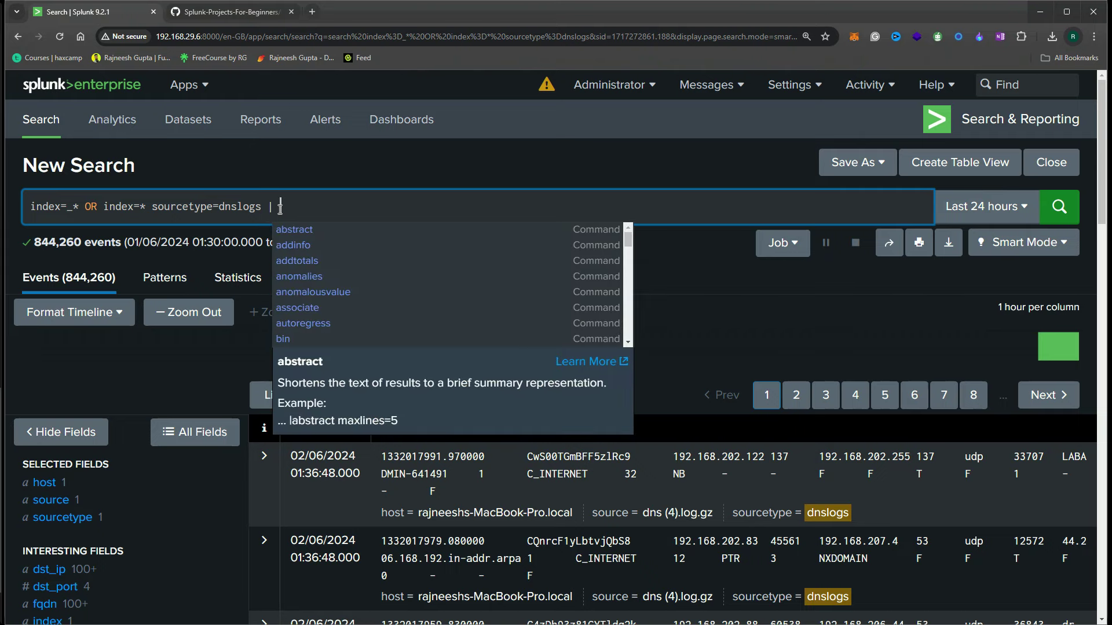
text(stats )
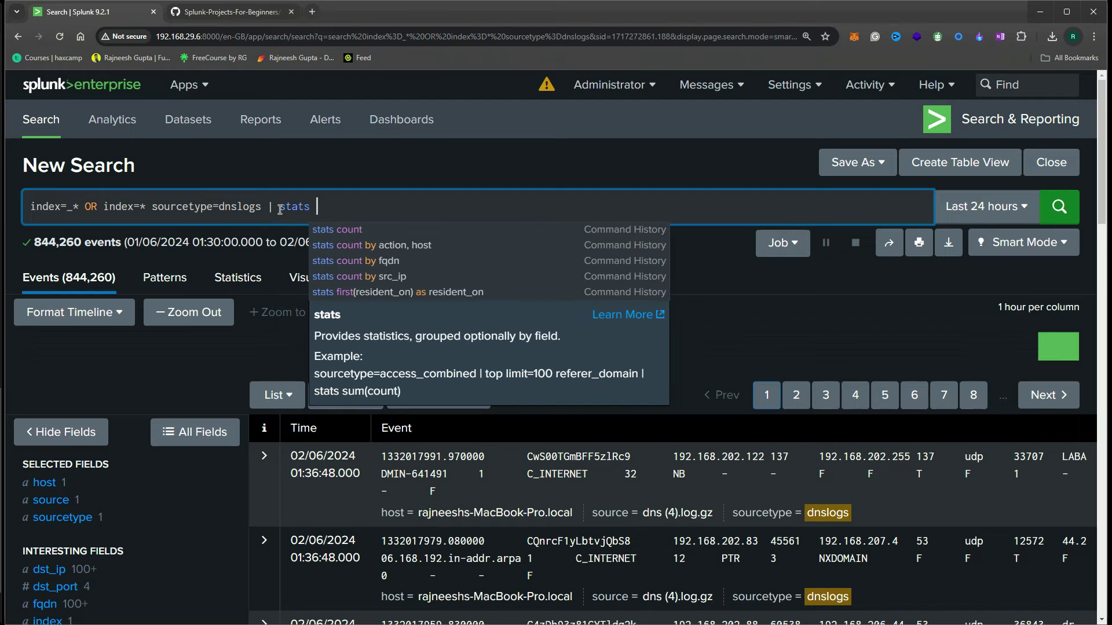
text(count )
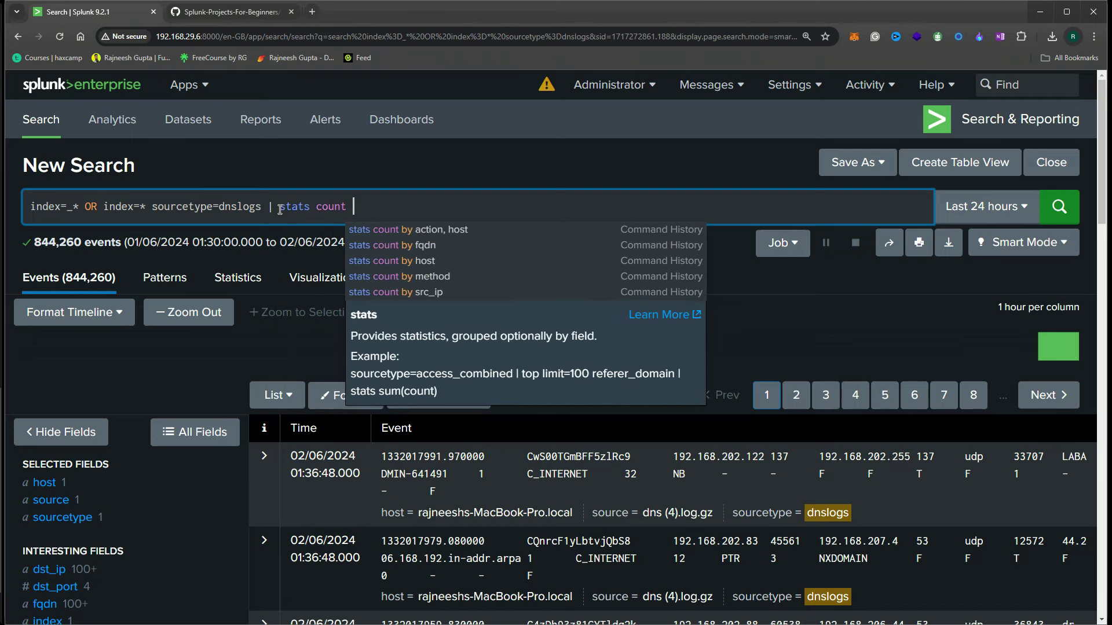
text(by fqdn)
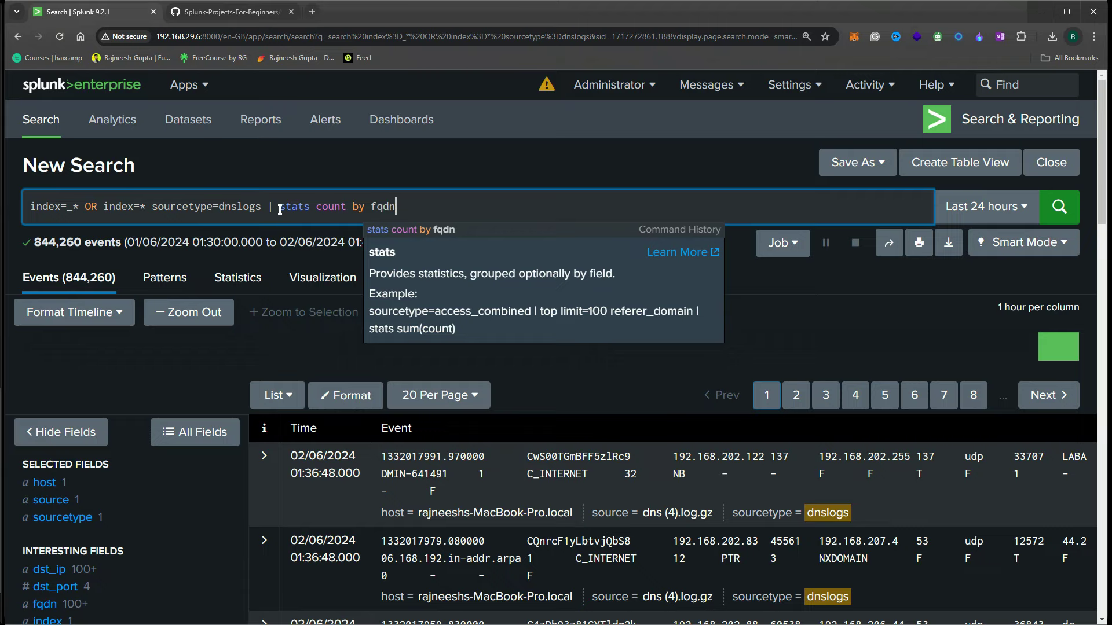
key(Return)
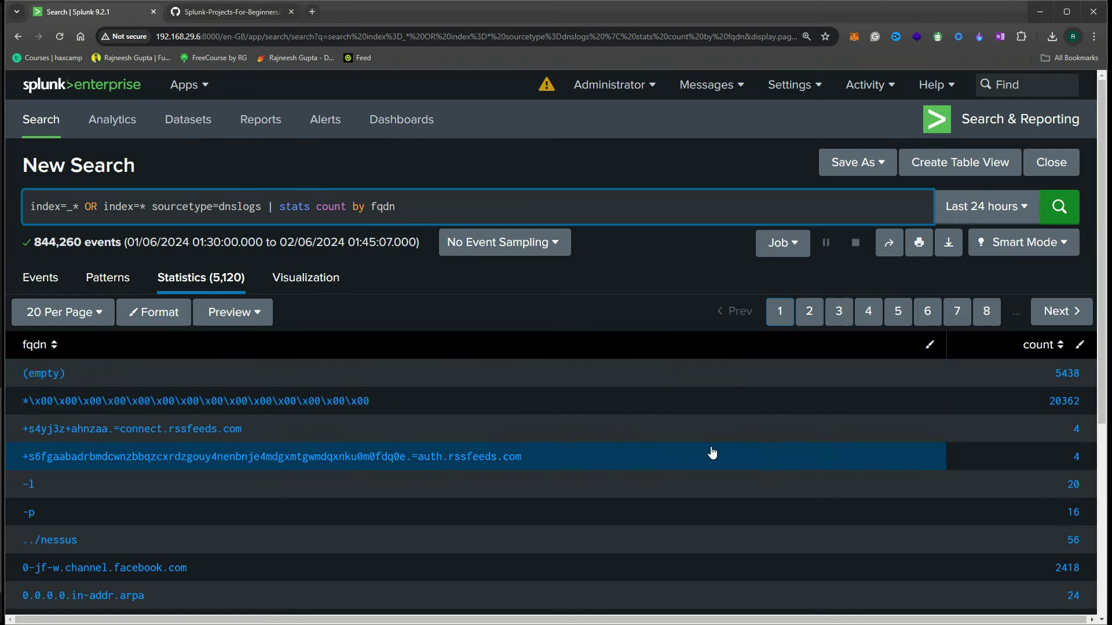
scroll(800, 461, down, 1)
scroll(800, 461, down, 2)
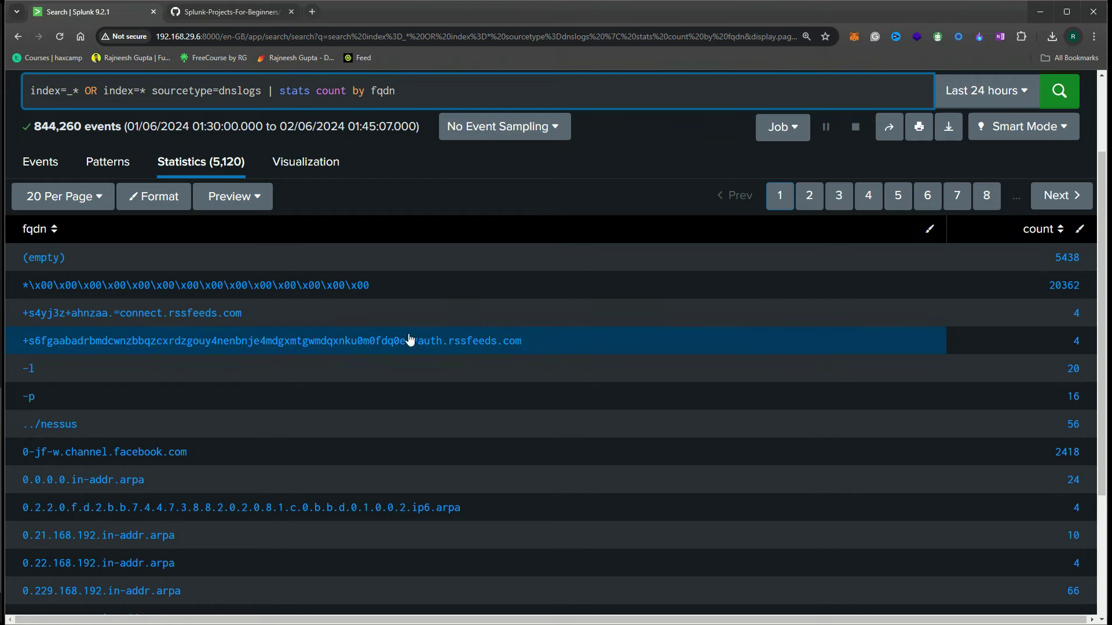
scroll(314, 417, down, 2)
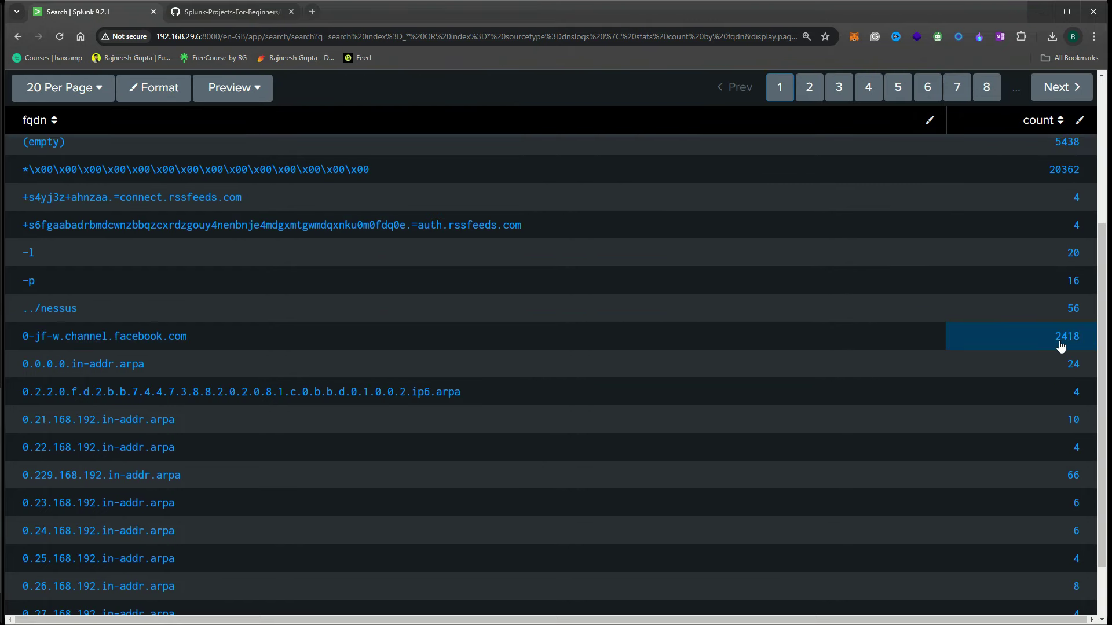
scroll(518, 322, up, 4)
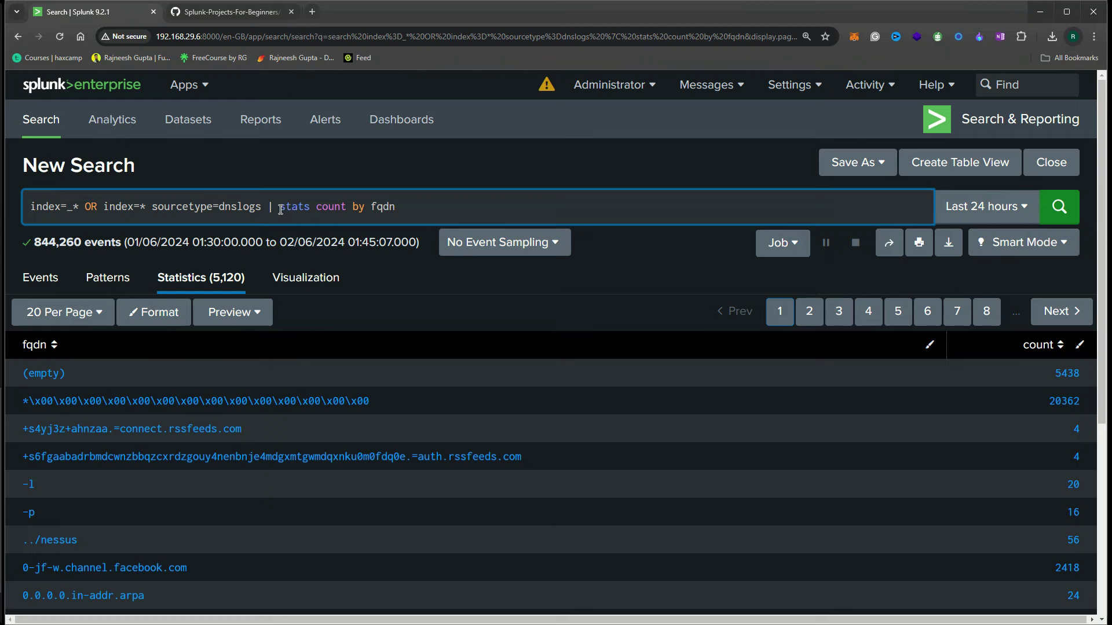
Replace the stats command with "top limit=20 fqdn" and run the search
drag(279, 209, 448, 206)
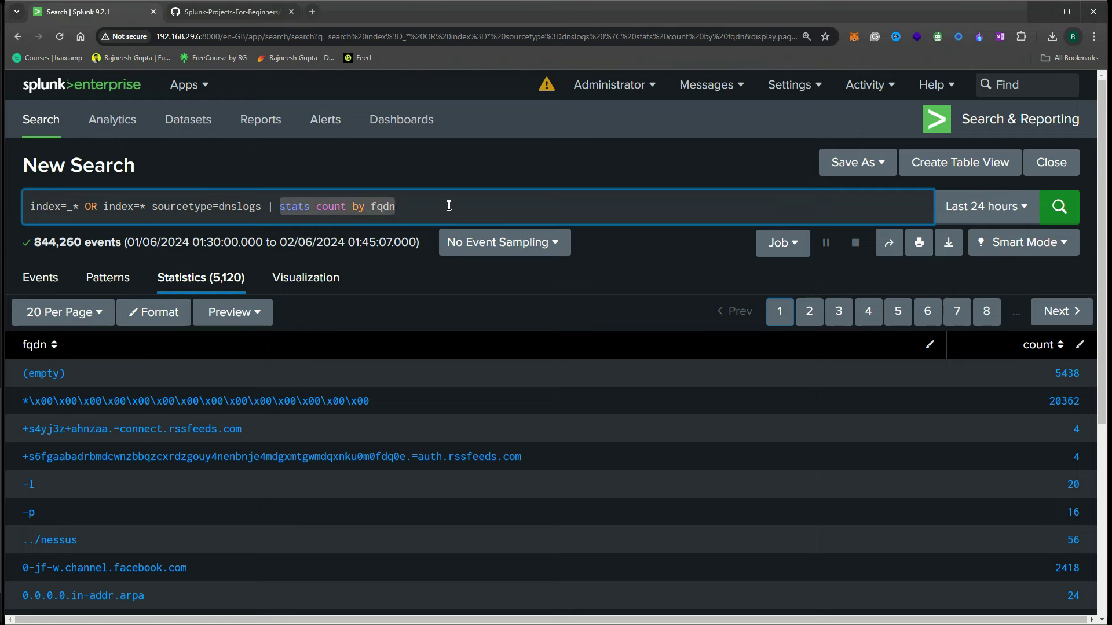
text(top )
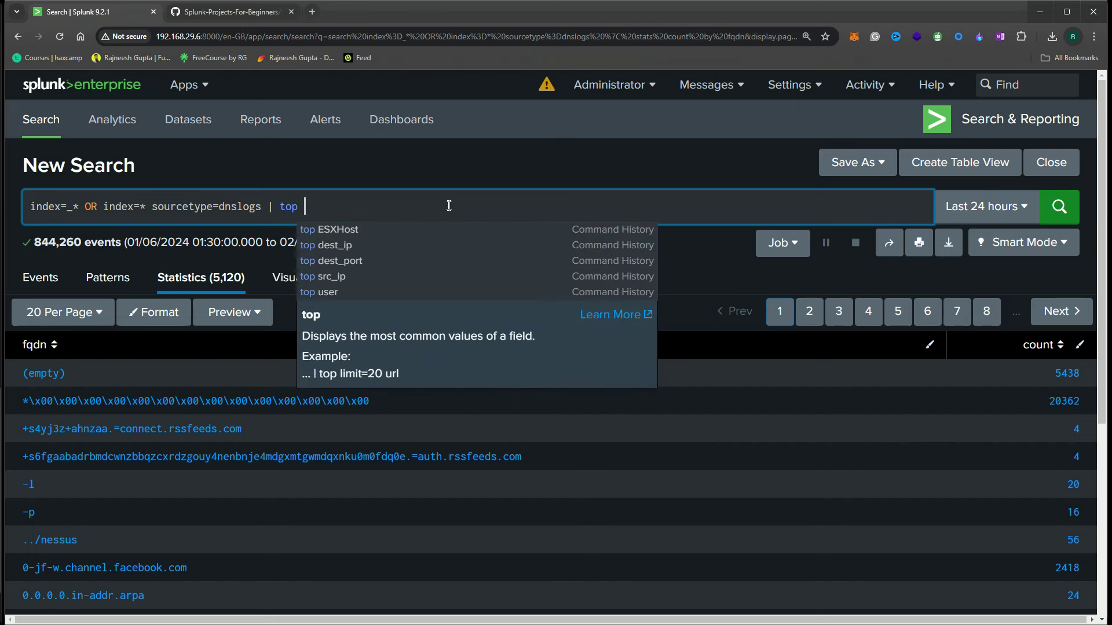
text(limit=20)
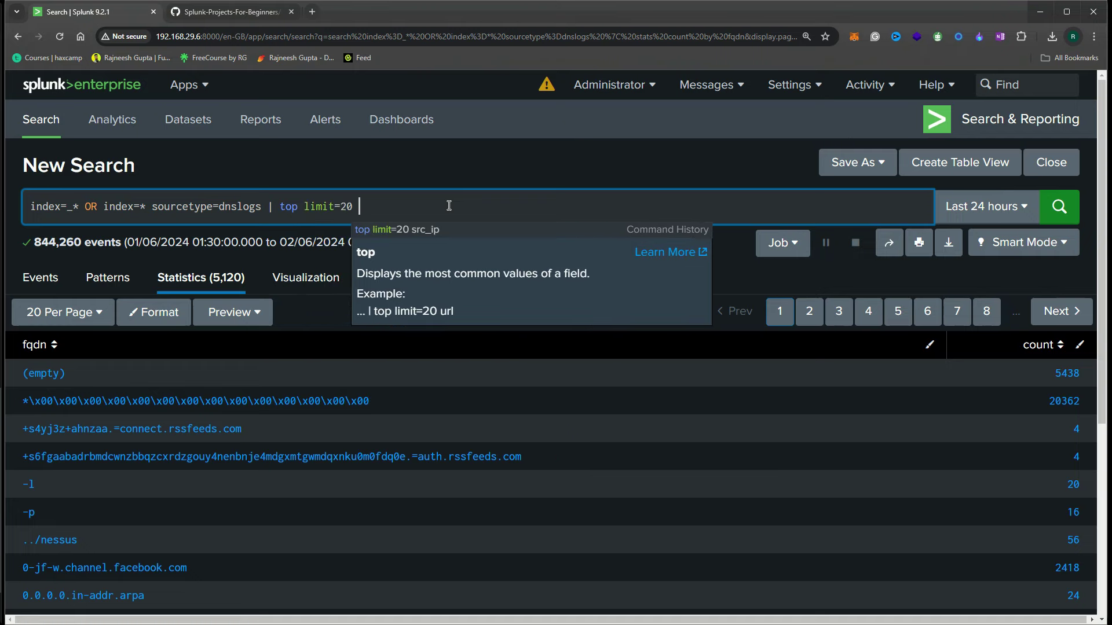
text( fqdn)
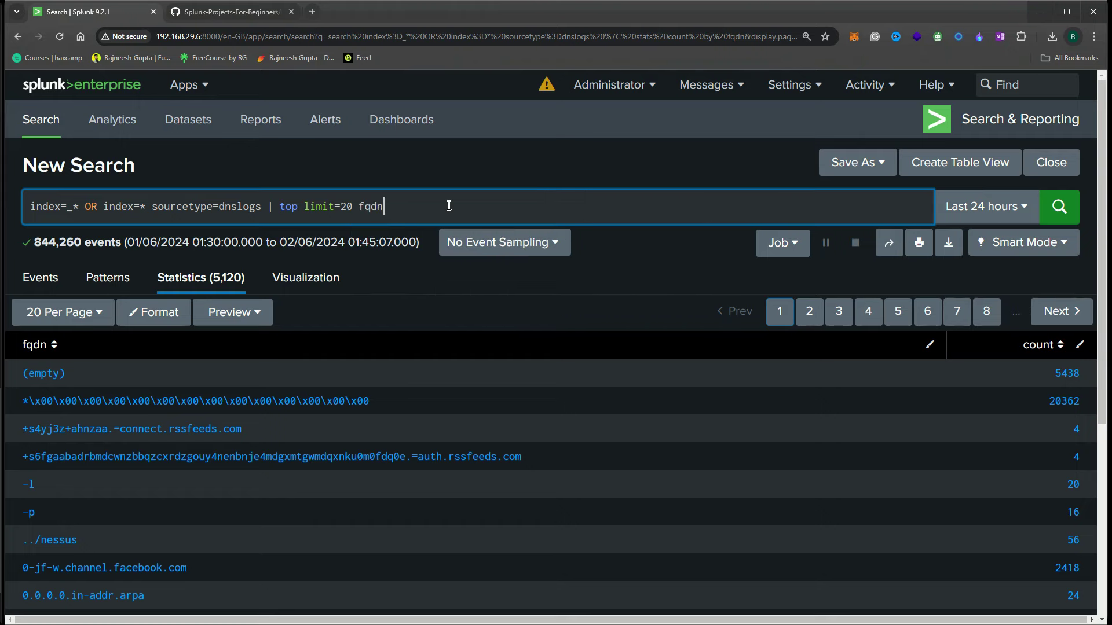
key(Return)
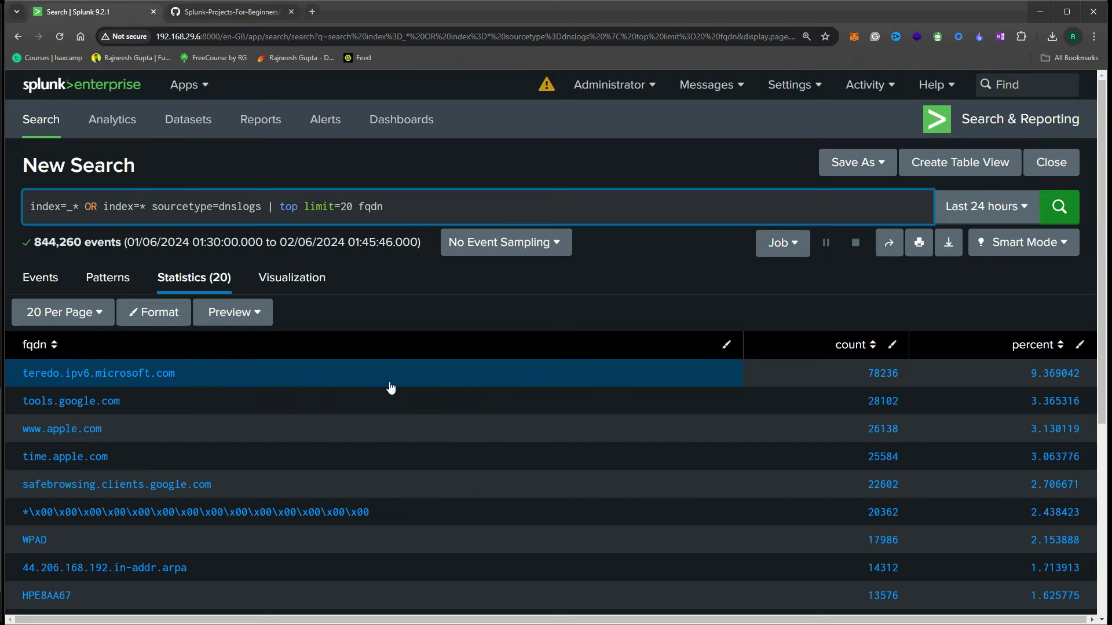
drag(280, 207, 413, 204)
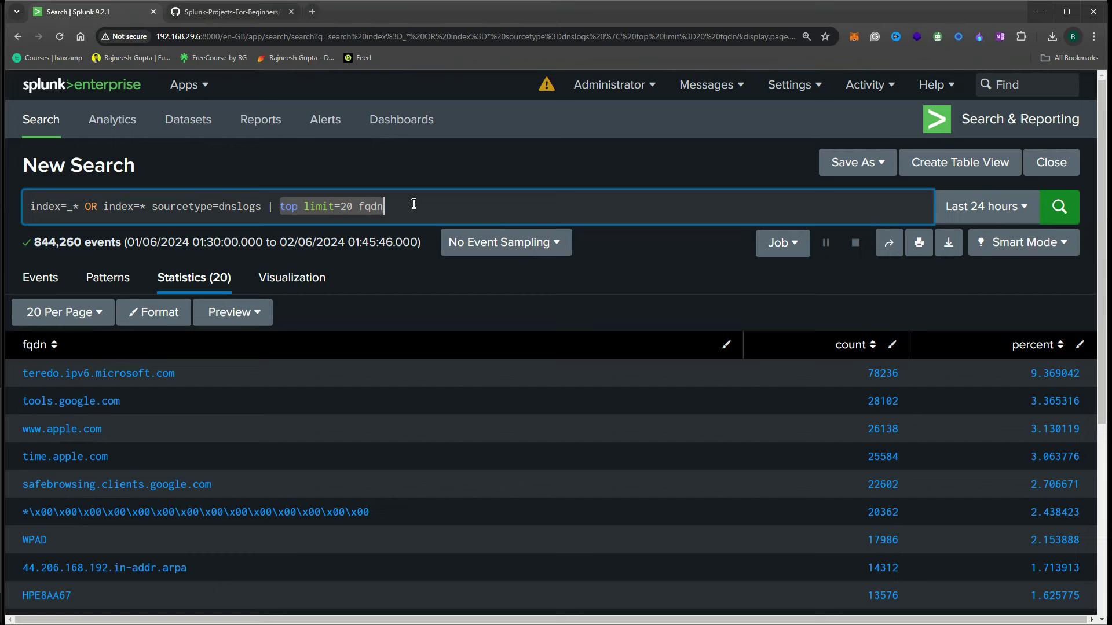
text(table )
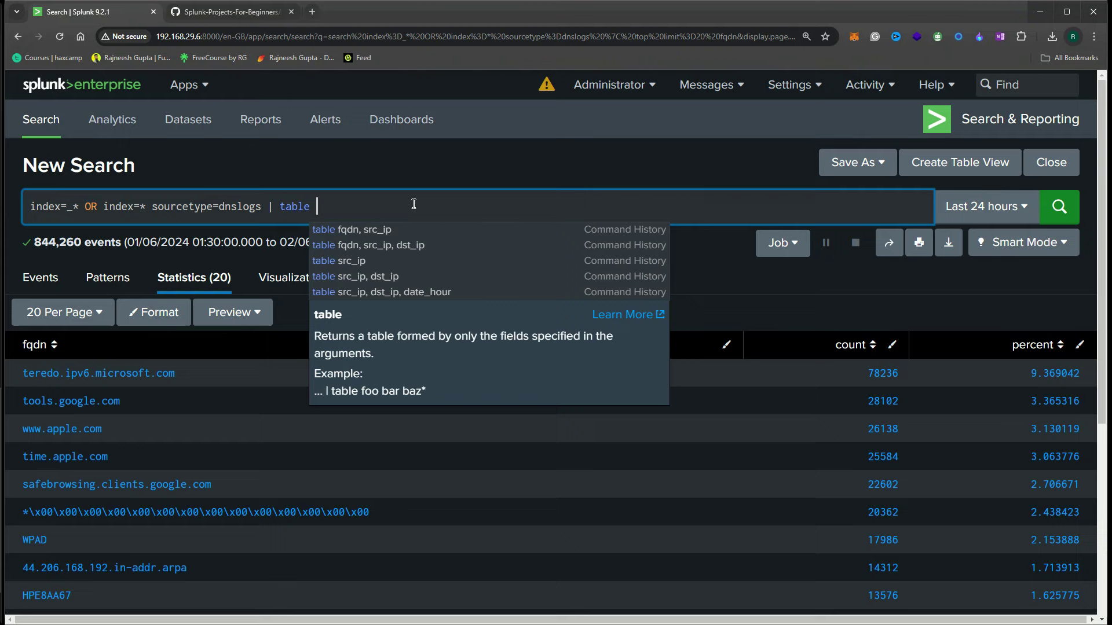
text(src_)
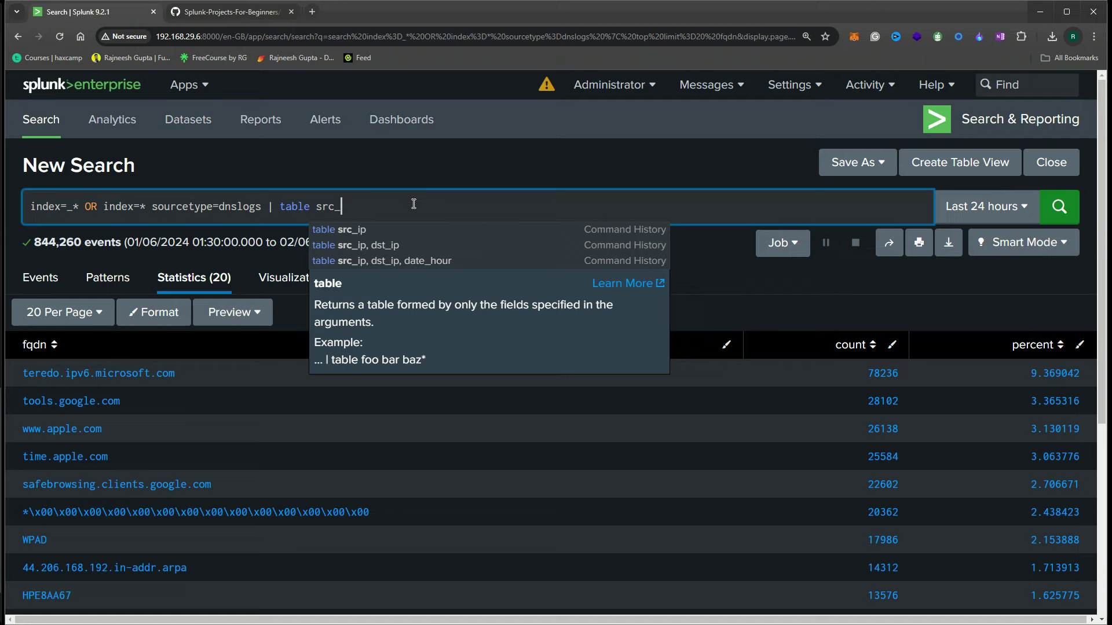
Remove the pipe and the command following it, then rerun the search as "index=_* OR index=* sourcetype=dnslogs"
key(BackSpace)
key(BackSpace)
key(BackSpace)
key(BackSpace)
key(BackSpace)
key(BackSpace)
key(BackSpace)
key(BackSpace)
key(BackSpace)
key(BackSpace)
key(BackSpace)
key(BackSpace)
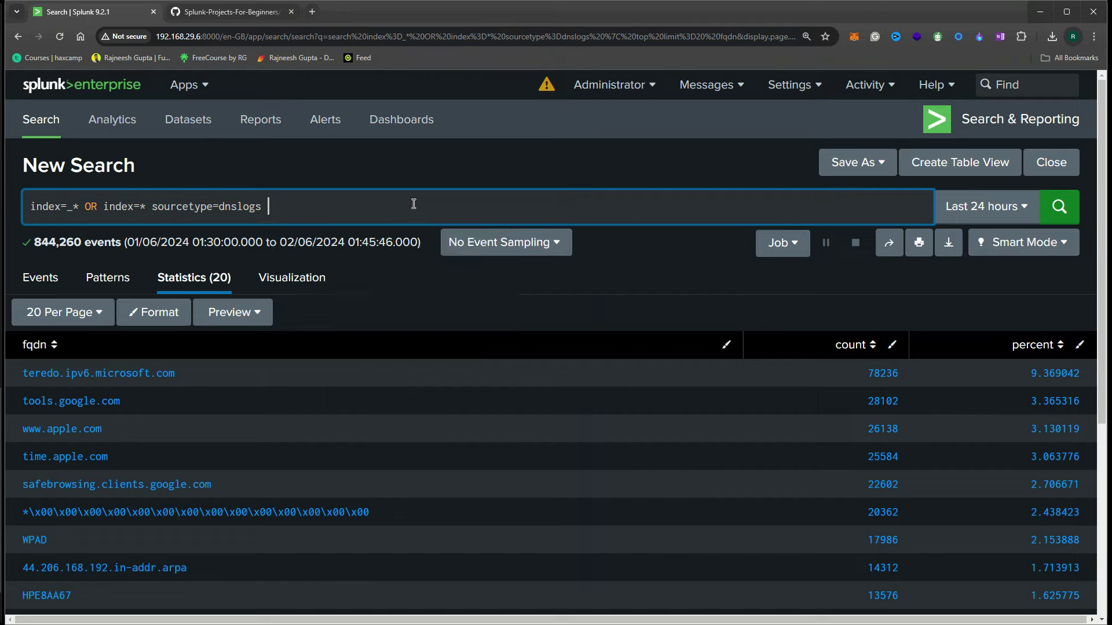
key(BackSpace)
key(Return)
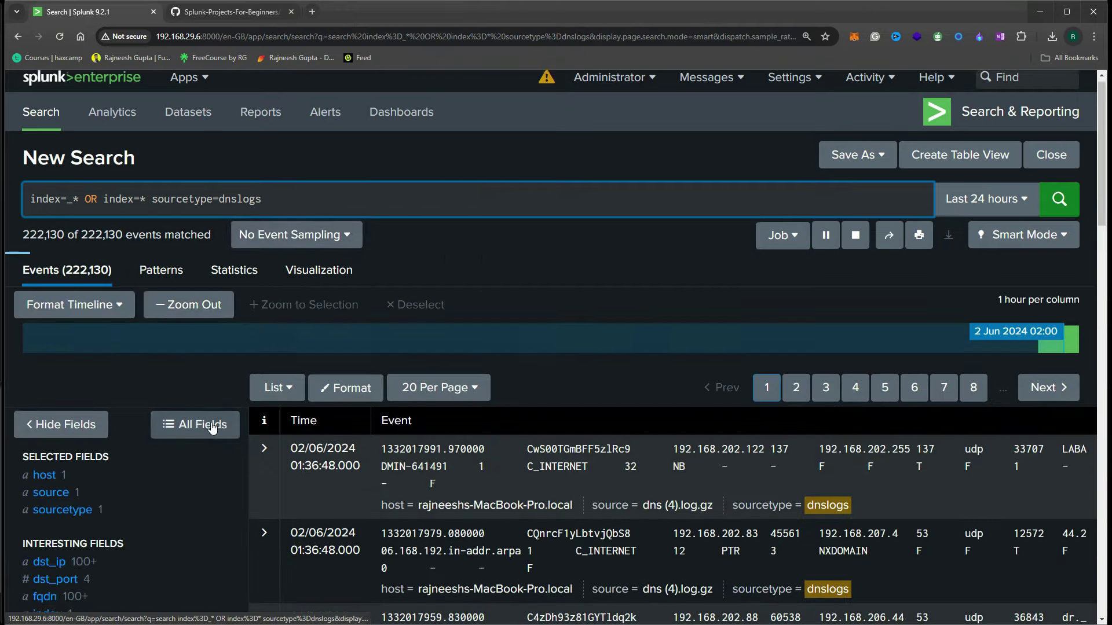
Examine the top 10 values of the fqdn field among the interesting fields
scroll(213, 427, down, 4)
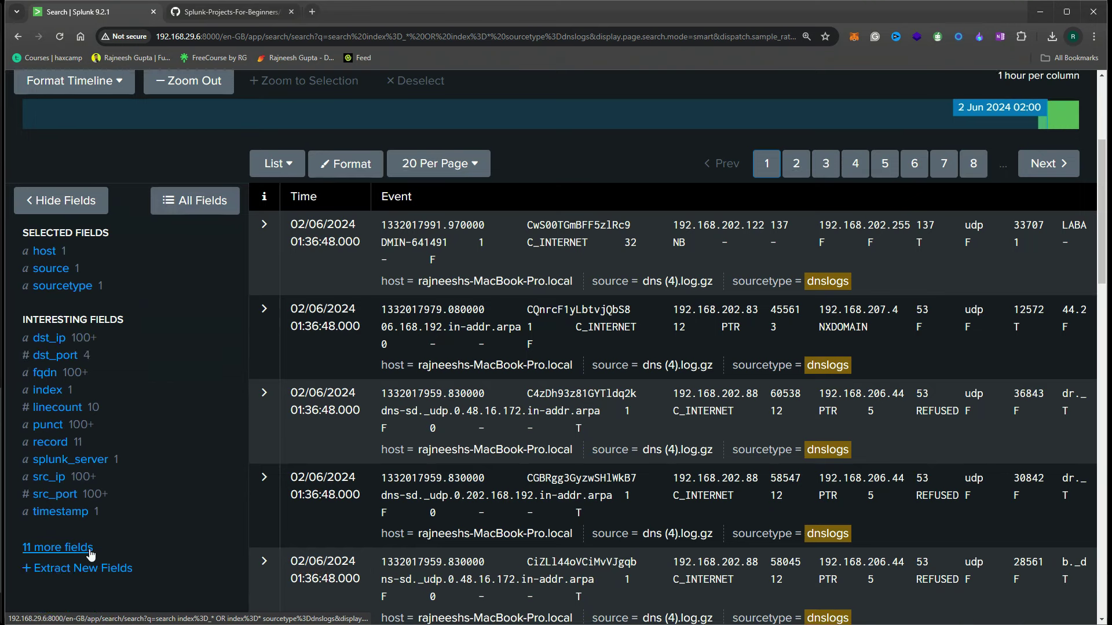
click(63, 374)
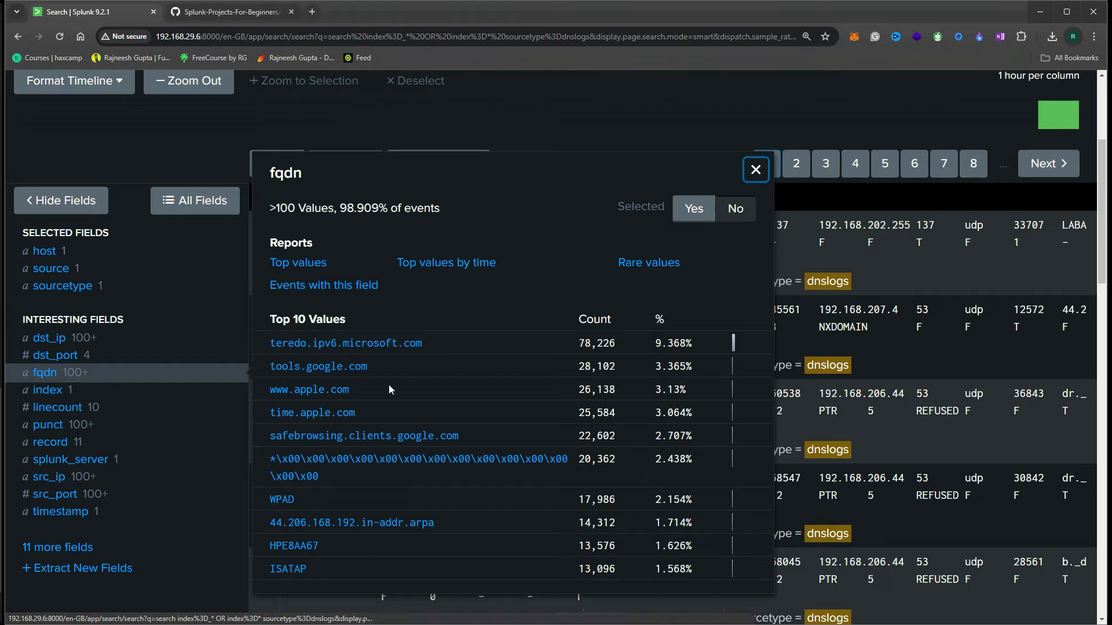
scroll(368, 423, down, 1)
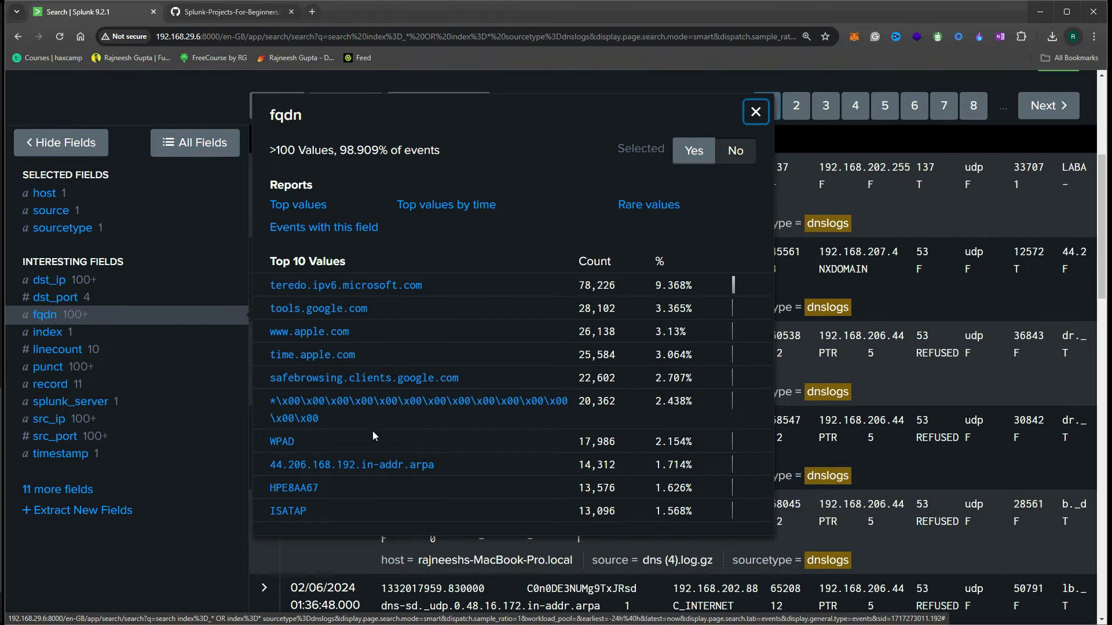
Filter the dnslogs search to fqdn="44.206.168.192.in-addr.arpa", append "| top limit=10 src_ip" and run it
click(379, 465)
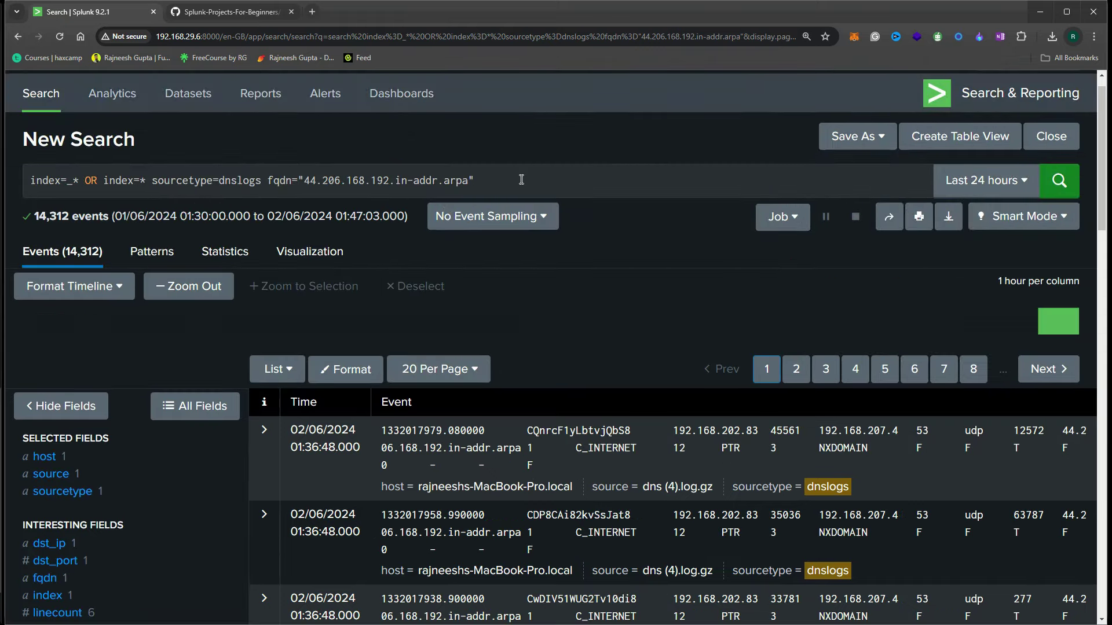
click(521, 179)
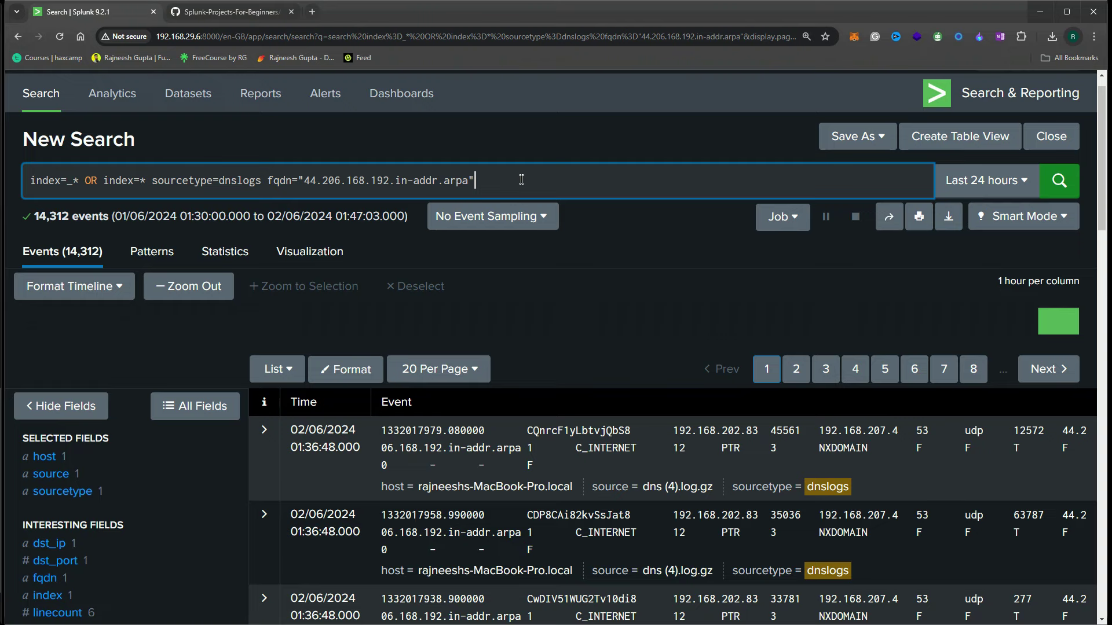
text(| top )
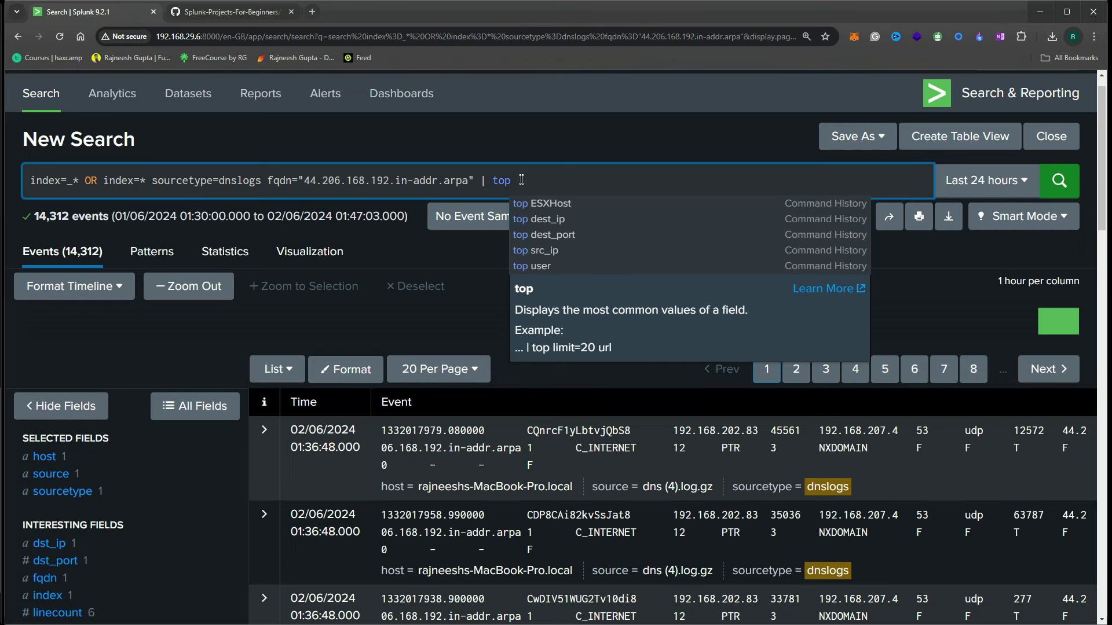
text(limit=)
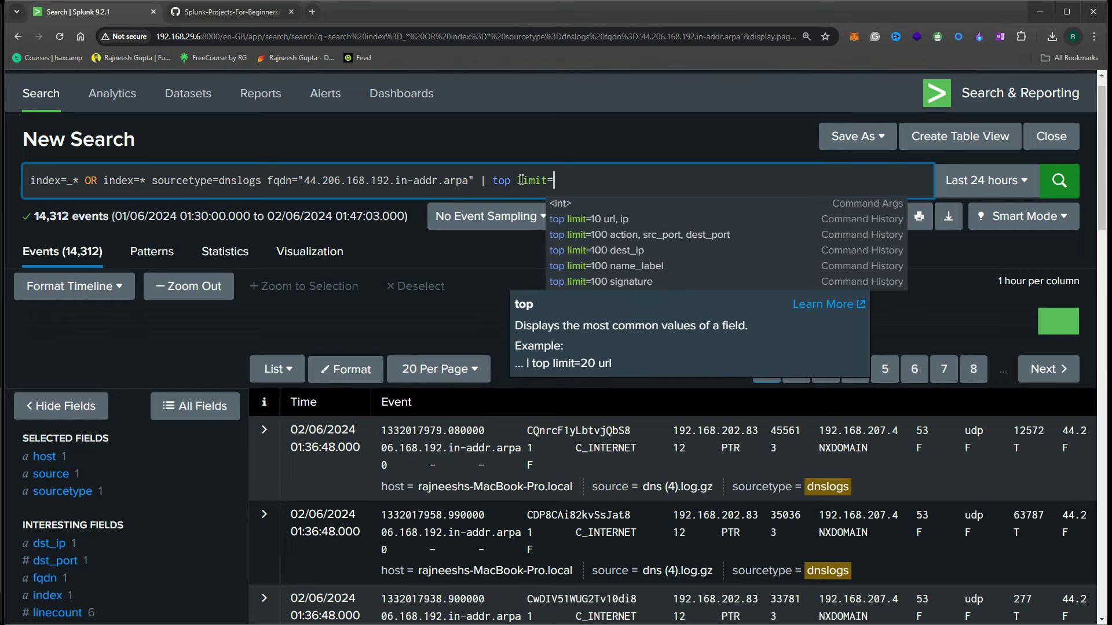
text(10)
text(src_ip)
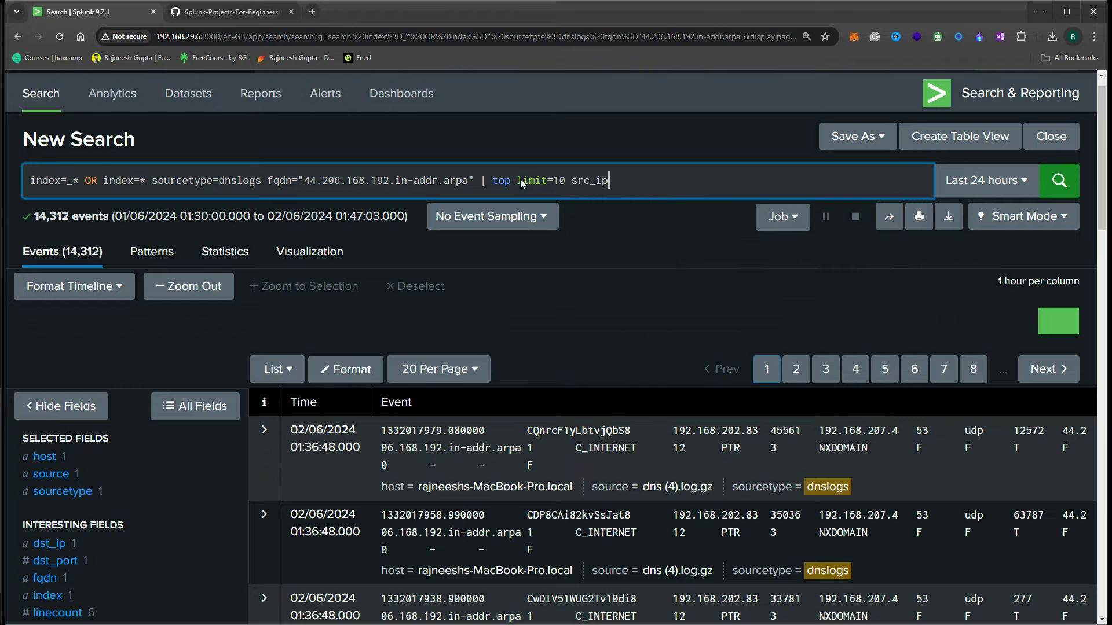
key(Return)
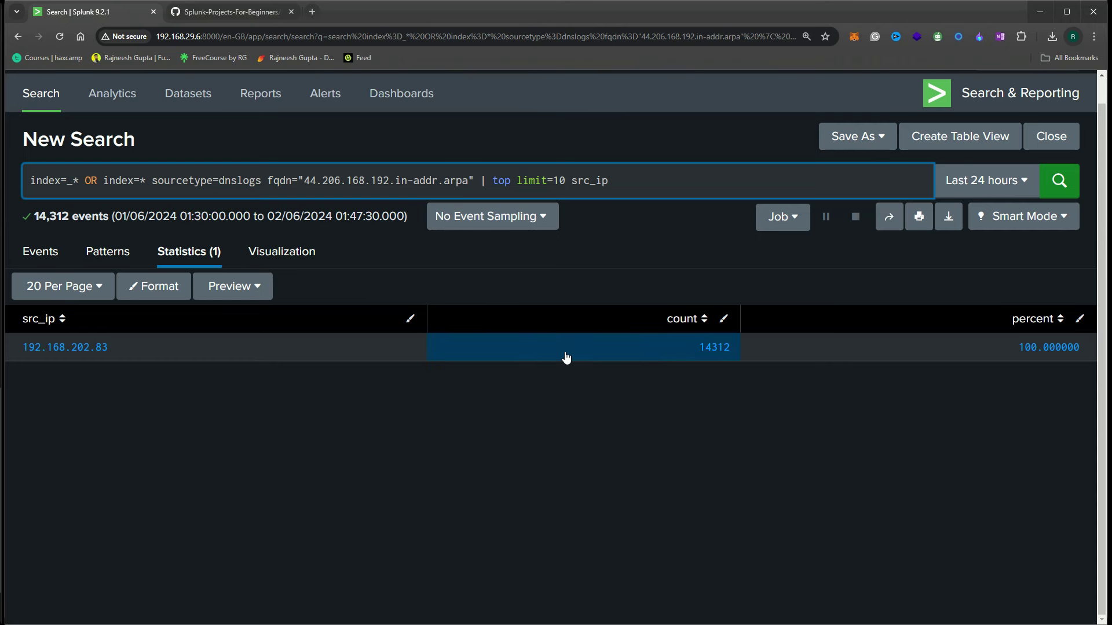
Remove the top command from the query and rerun the search with only the fqdn filter
drag(479, 182, 658, 183)
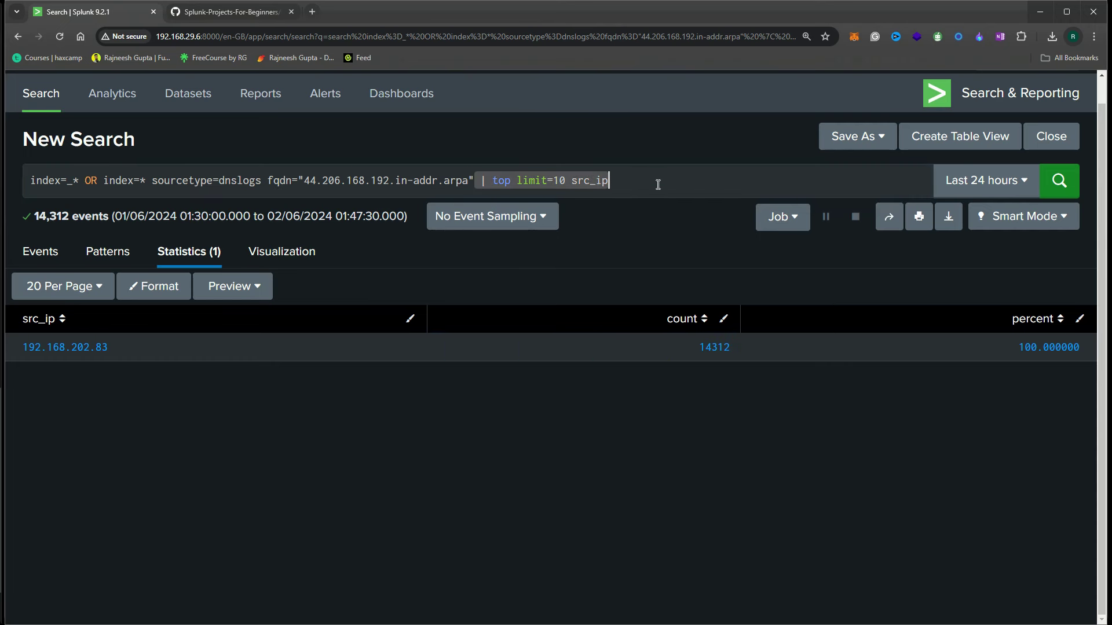
key(BackSpace)
key(Return)
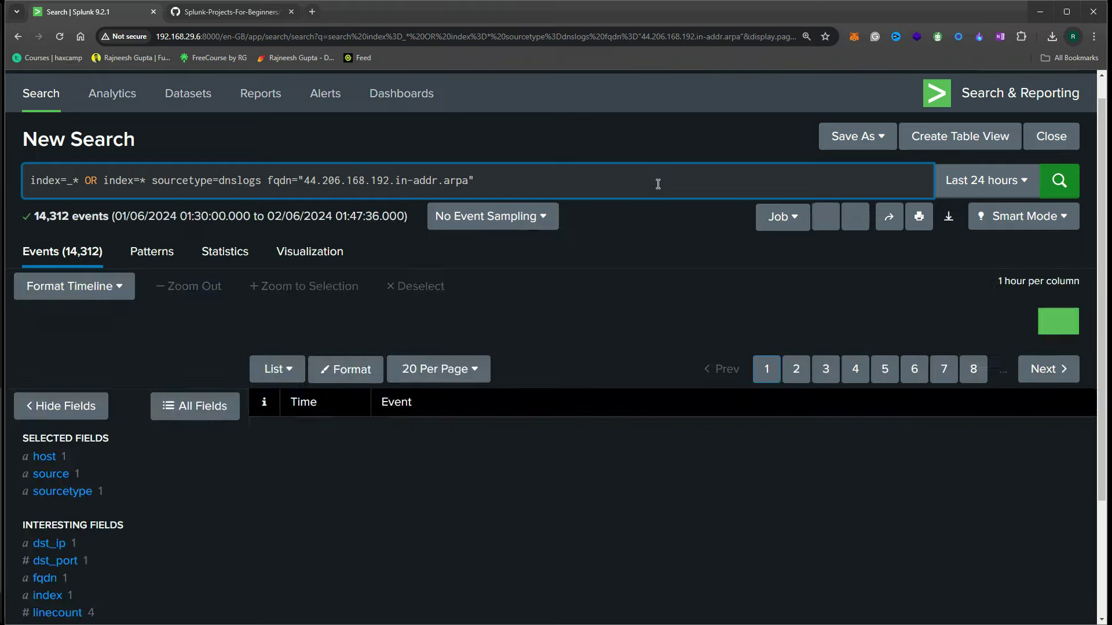
Examine the values and event counts of the src_ip field for the filtered domain
scroll(104, 487, down, 3)
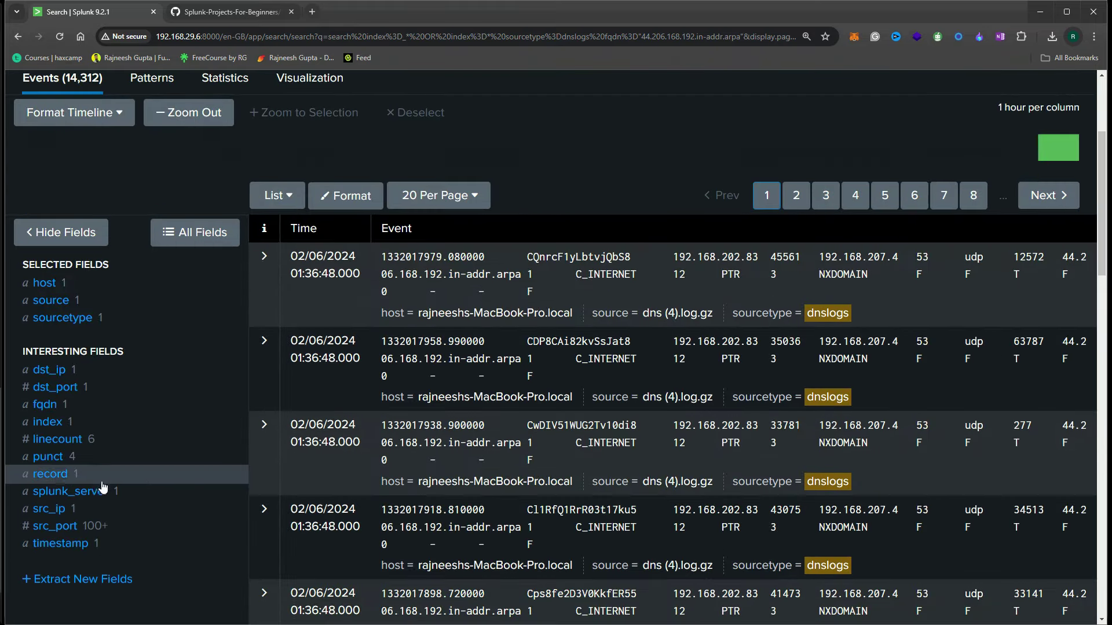
click(49, 509)
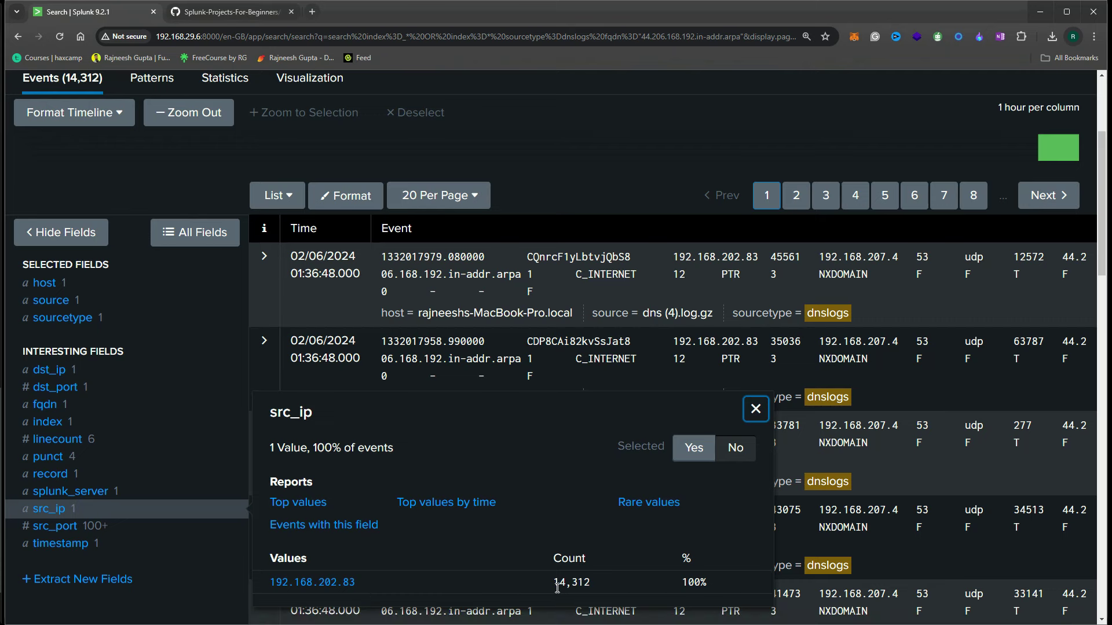
click(589, 165)
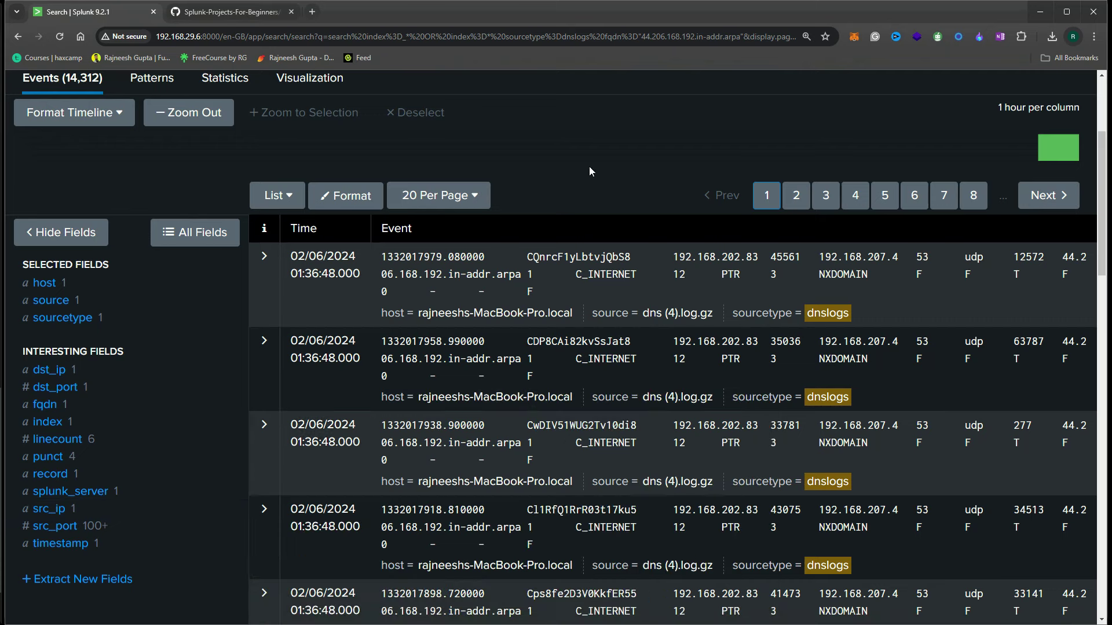
scroll(589, 166, up, 3)
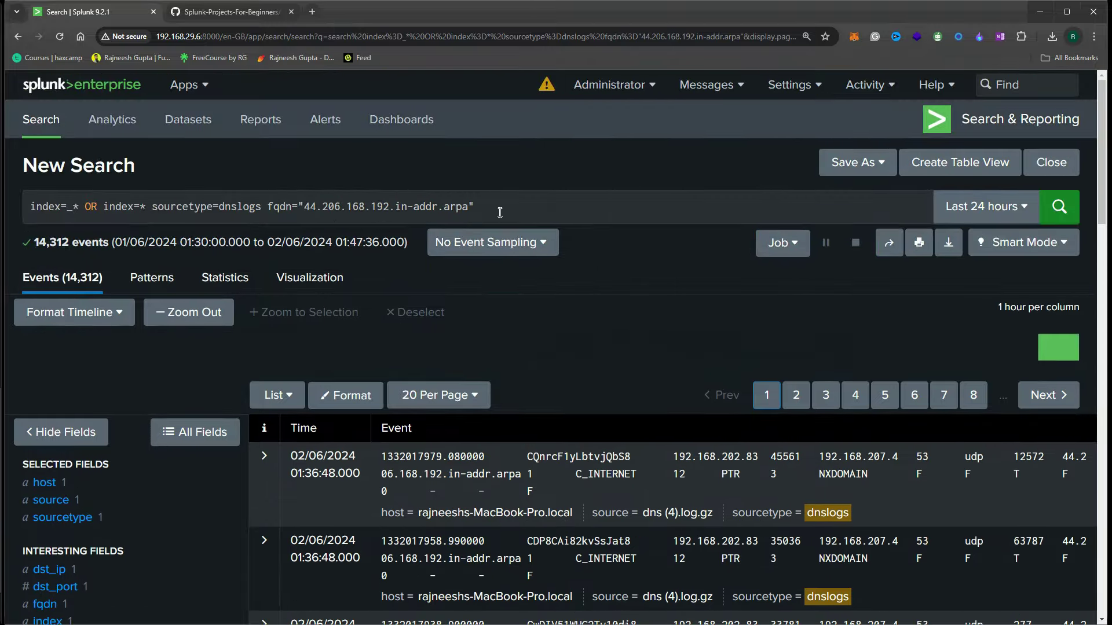
scroll(276, 380, down, 4)
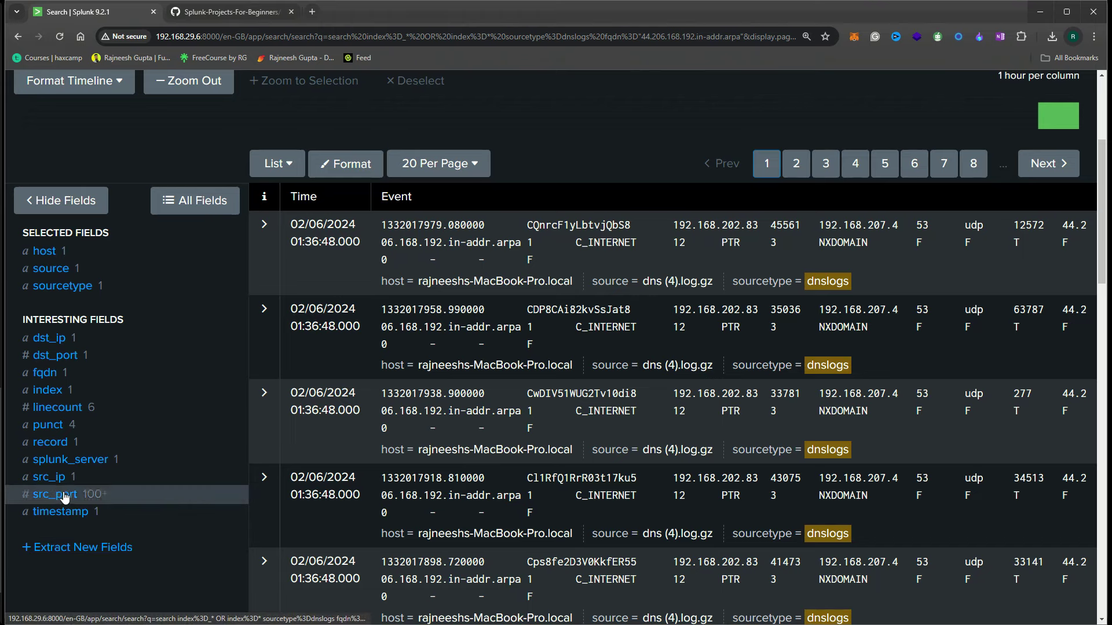
click(93, 479)
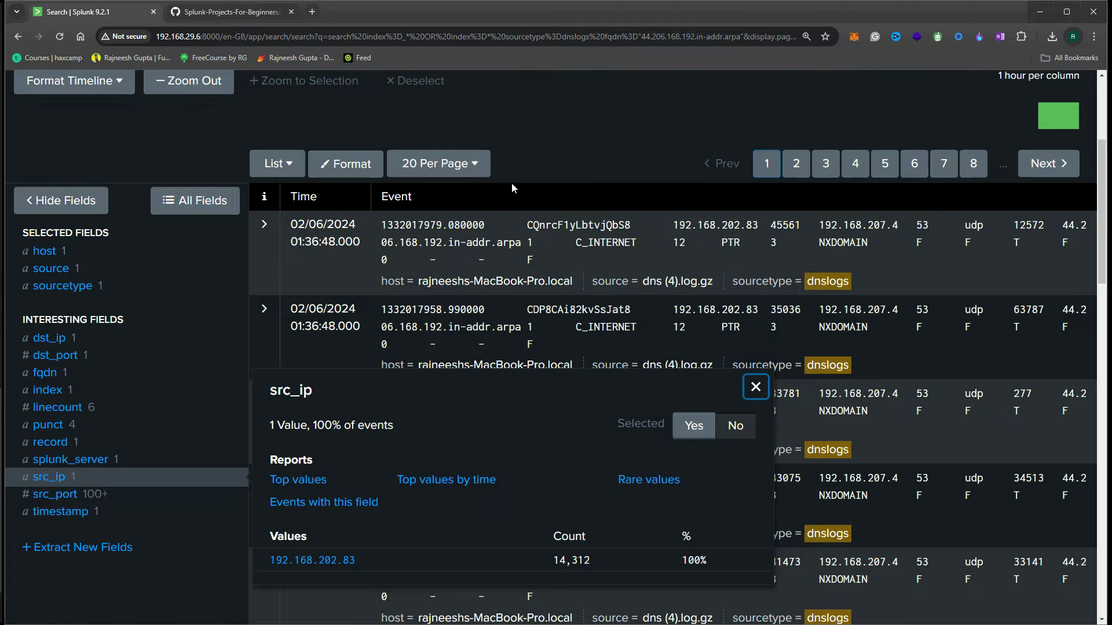
click(569, 147)
scroll(461, 176, up, 4)
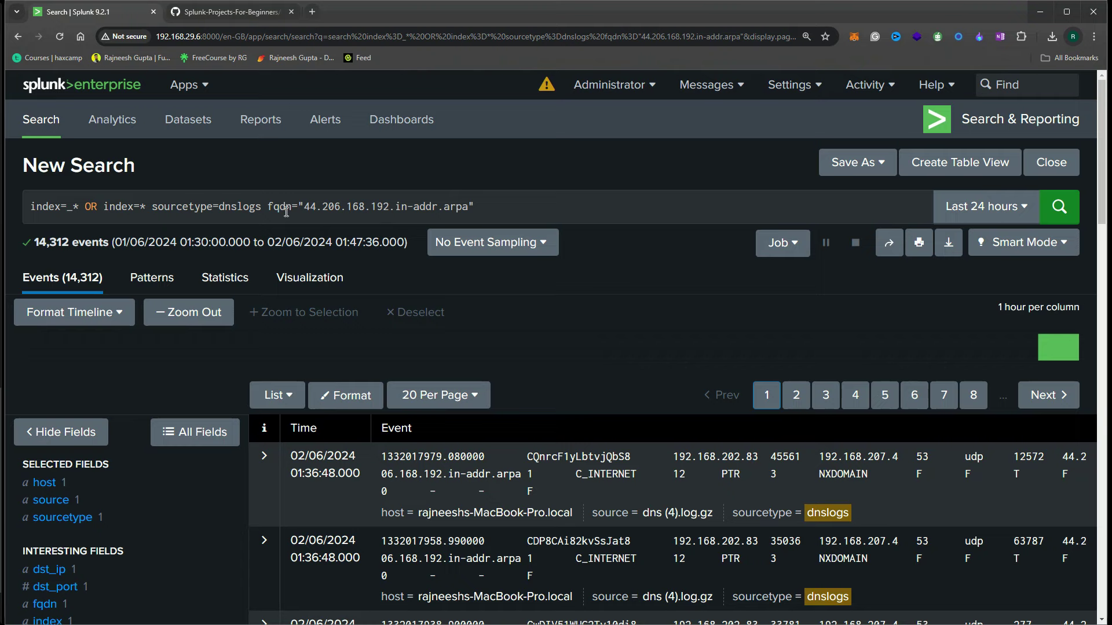
Remove the fqdn filter from the query, leaving "index=_* OR index=* sourcetype=dnslogs"
click(497, 206)
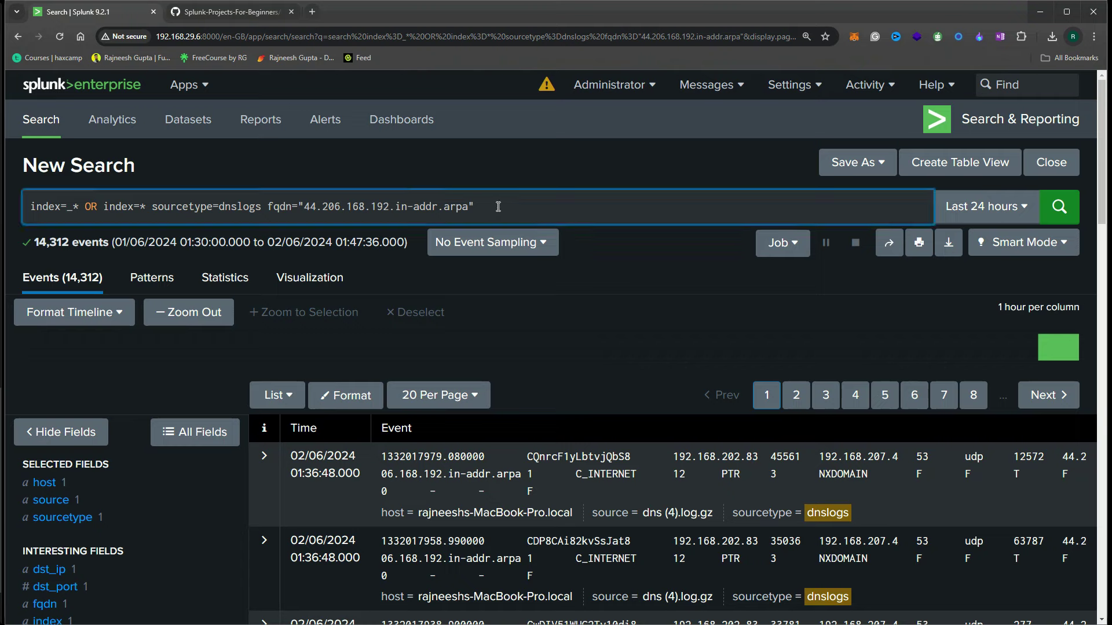
text(|)
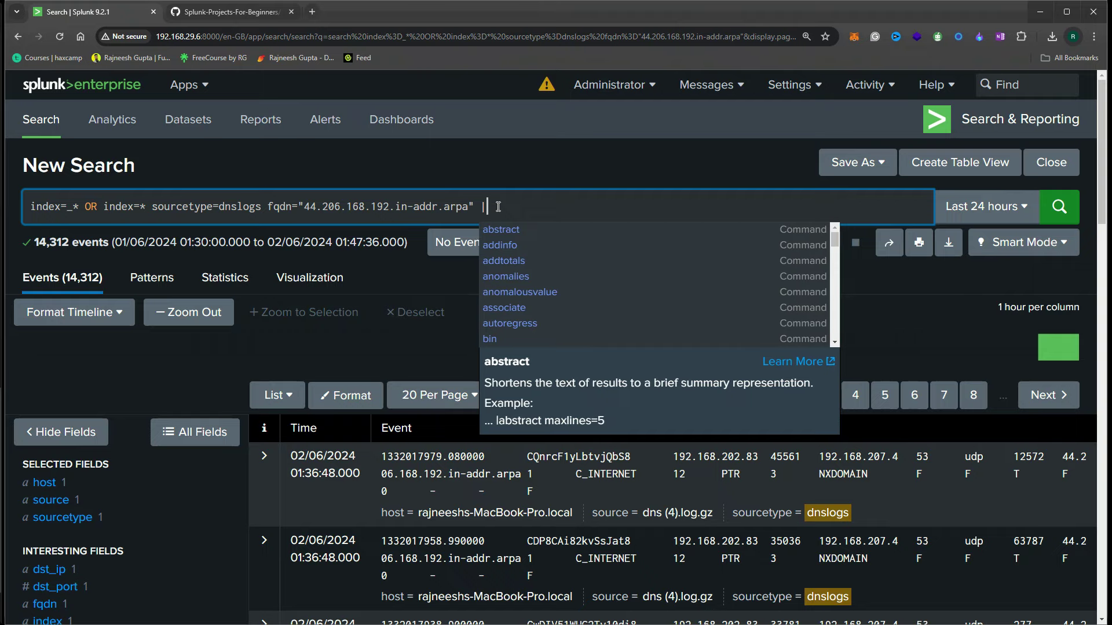
key(BackSpace)
key(BackSpace)
key(BackSpace)
key(BackSpace)
key(BackSpace)
key(BackSpace)
key(BackSpace)
key(BackSpace)
key(BackSpace)
key(BackSpace)
key(BackSpace)
key(BackSpace)
key(BackSpace)
key(BackSpace)
key(BackSpace)
key(BackSpace)
key(BackSpace)
key(BackSpace)
key(BackSpace)
key(BackSpace)
key(BackSpace)
key(BackSpace)
key(BackSpace)
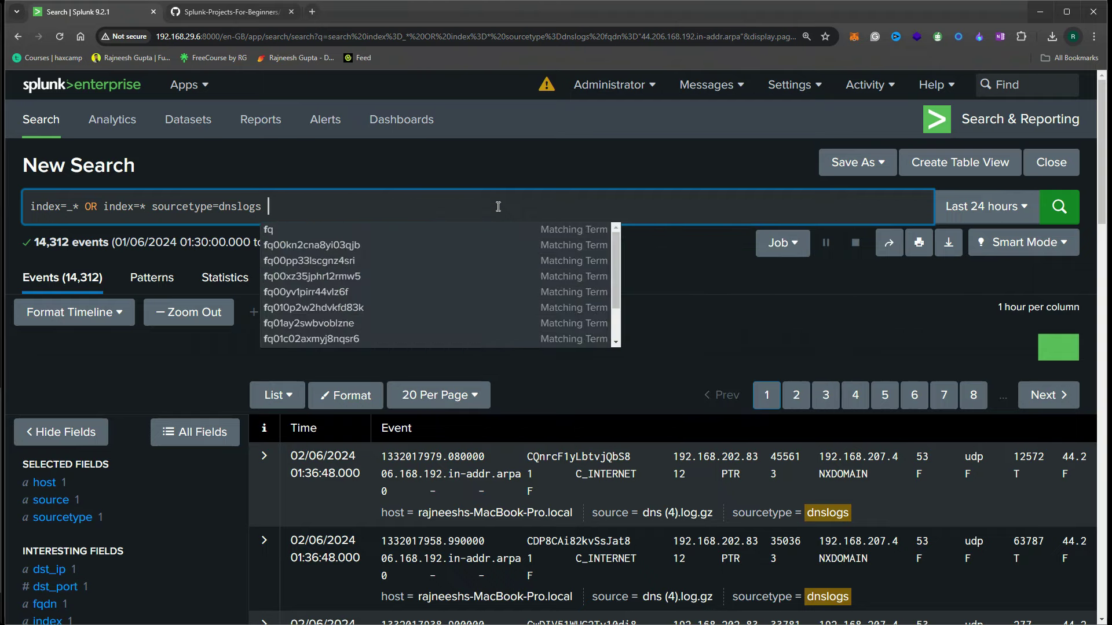
Append "| table src_ip, src_port dst_ip, dst_port" to the dnslogs query, run it and review the resulting table
text(| )
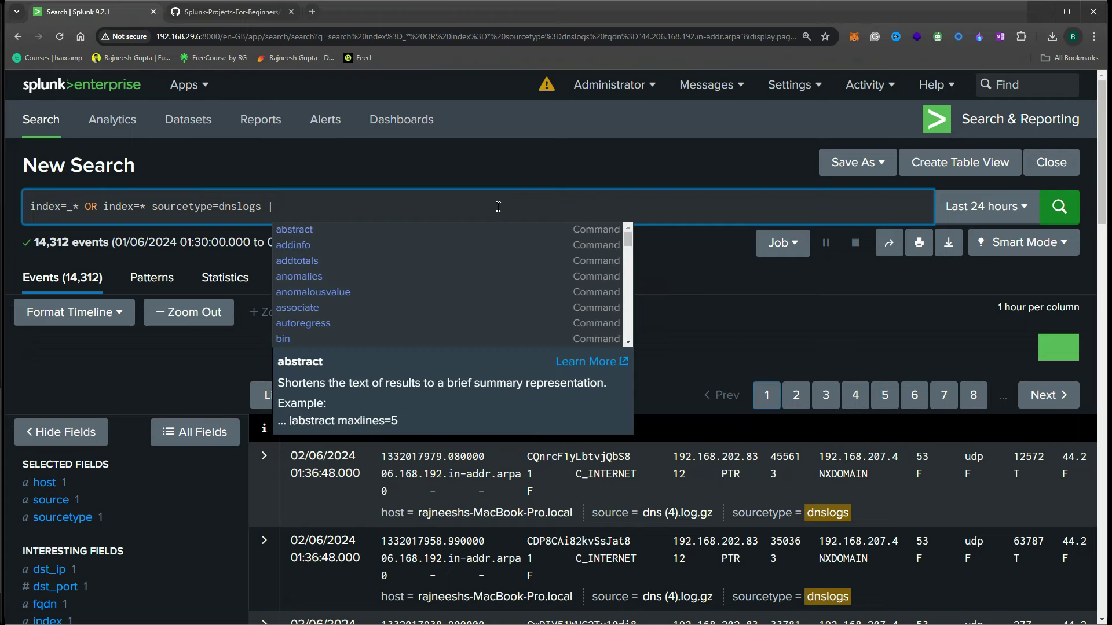
text(table)
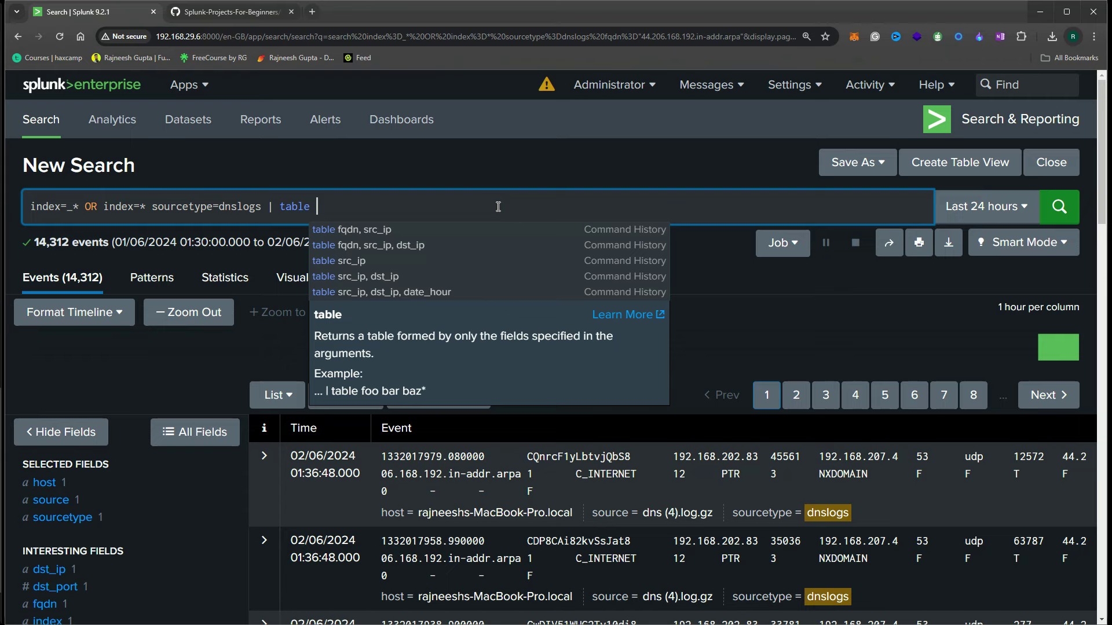
text(src_)
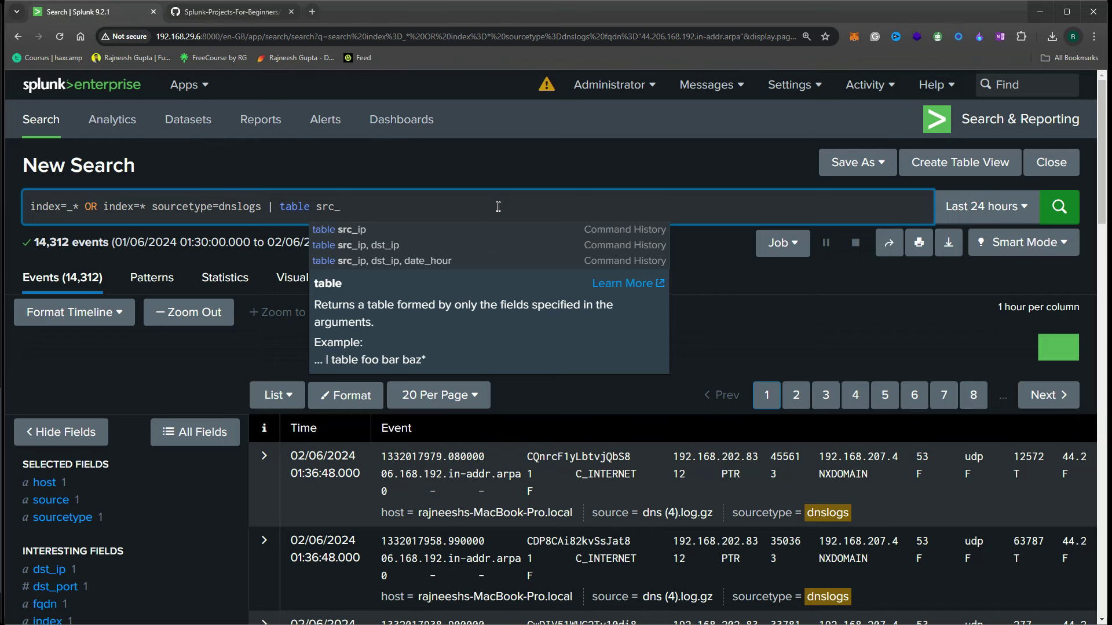
text(ip, src_)
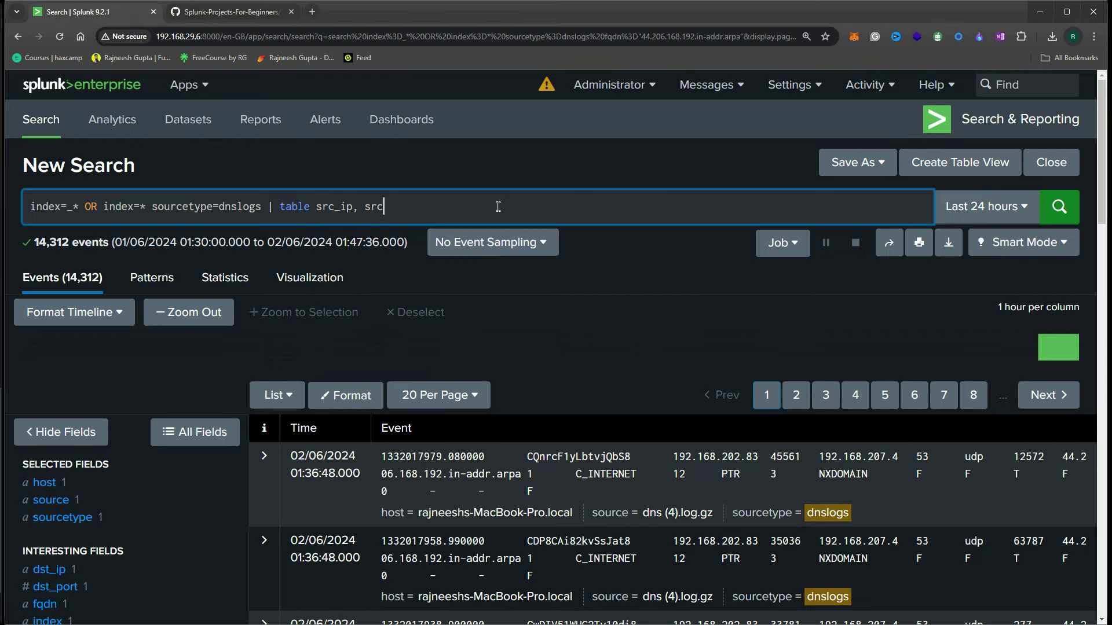
text(port dst_ip, dst_port)
key(Return)
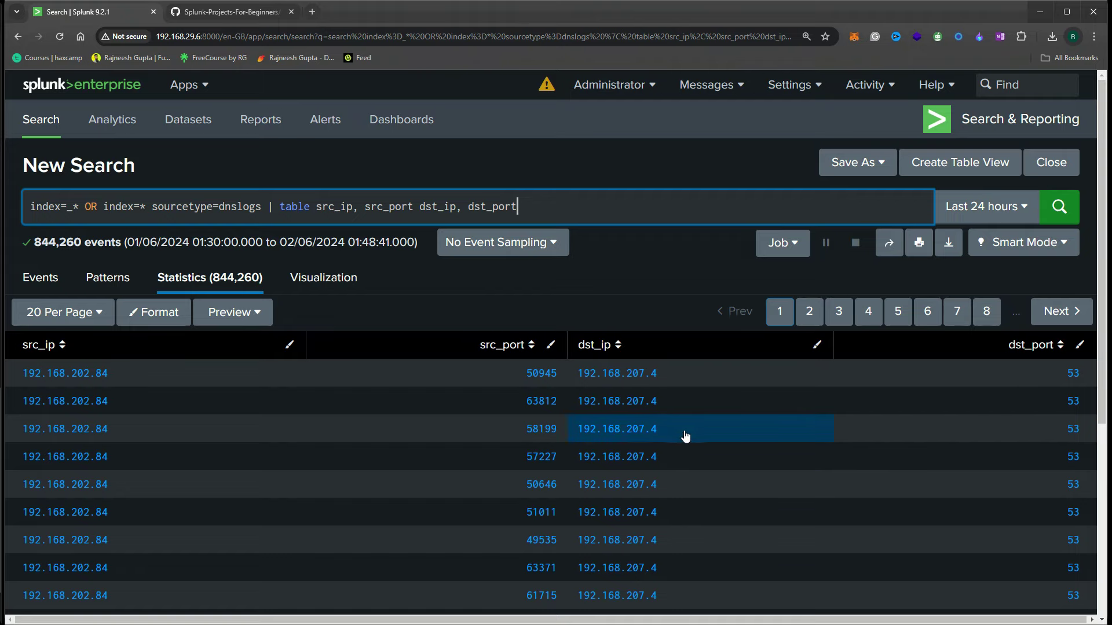
scroll(684, 440, down, 5)
scroll(612, 410, up, 4)
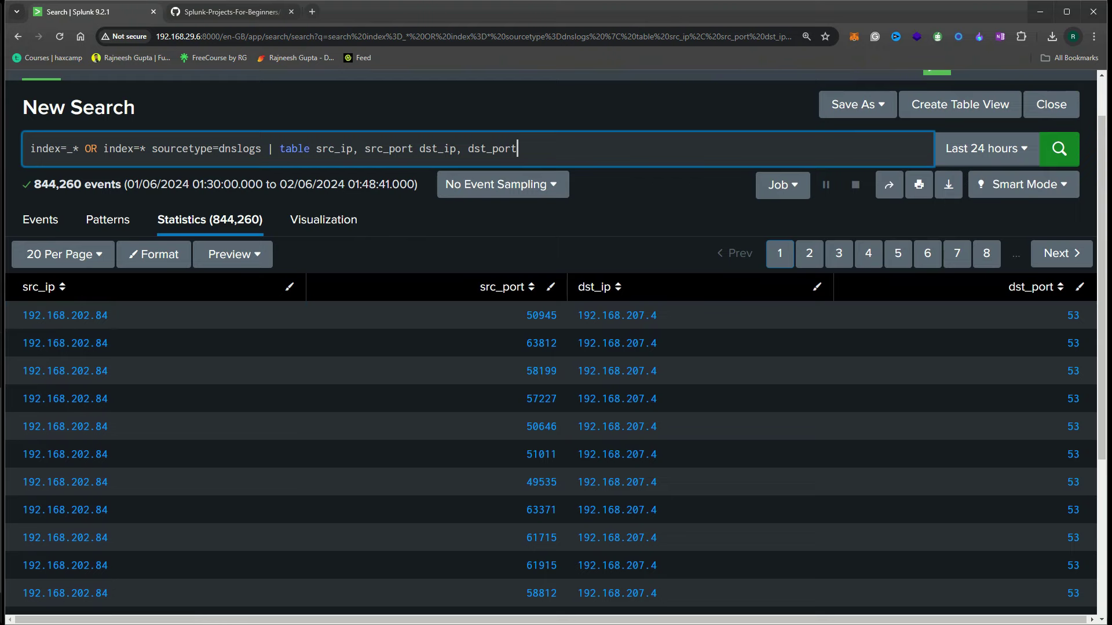
scroll(304, 470, up, 1)
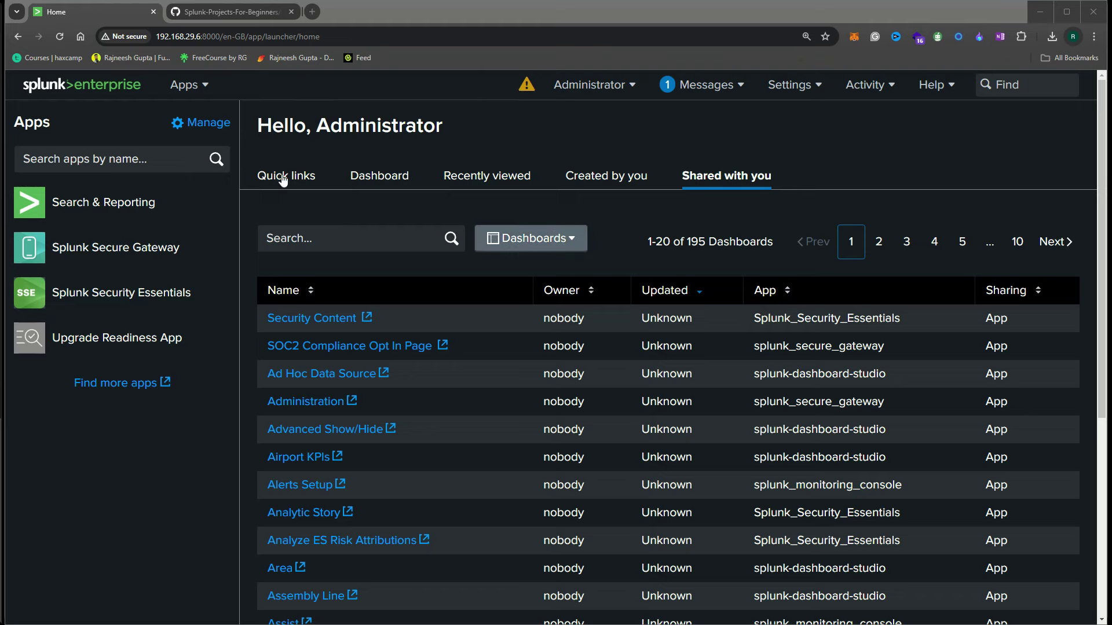
Start adding data by file upload from the Splunk home page and supply http (2).log.gz as the source
click(787, 92)
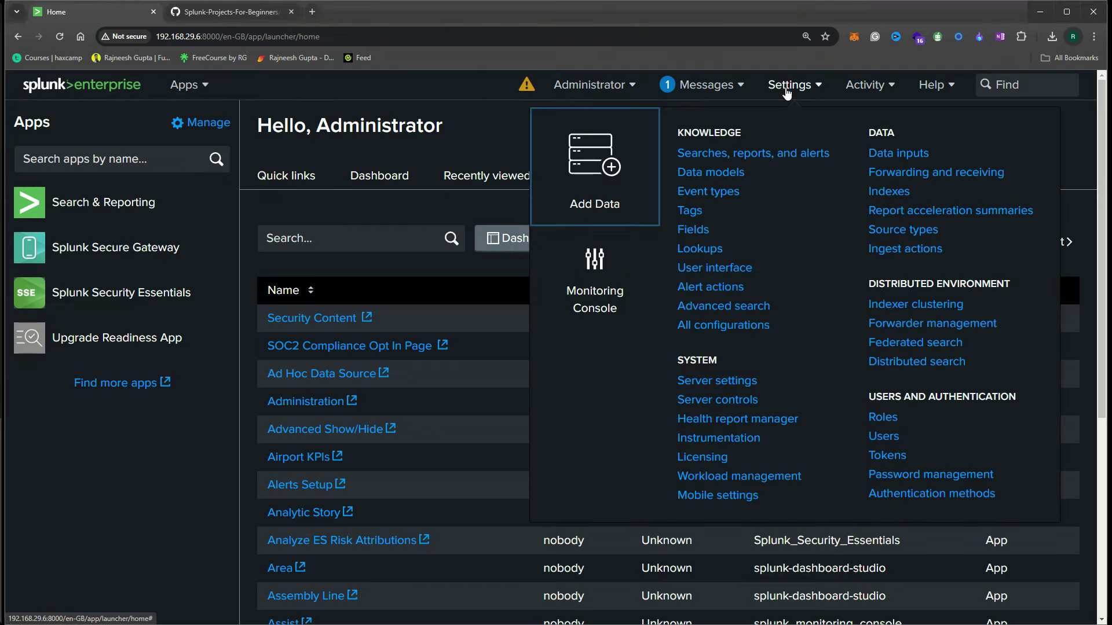
click(602, 166)
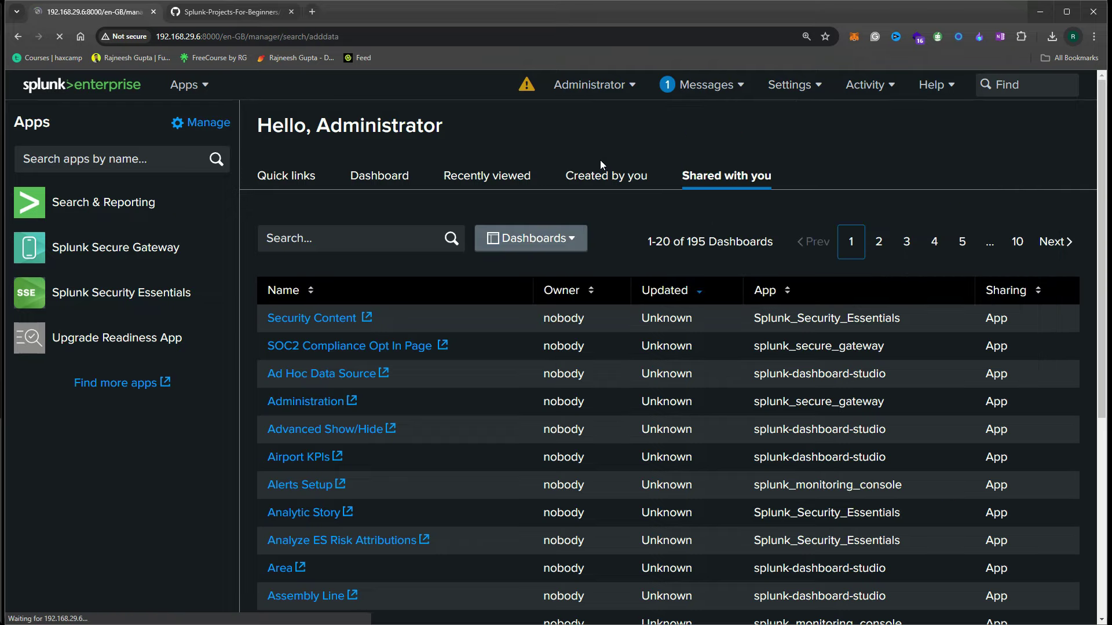
scroll(292, 420, down, 1)
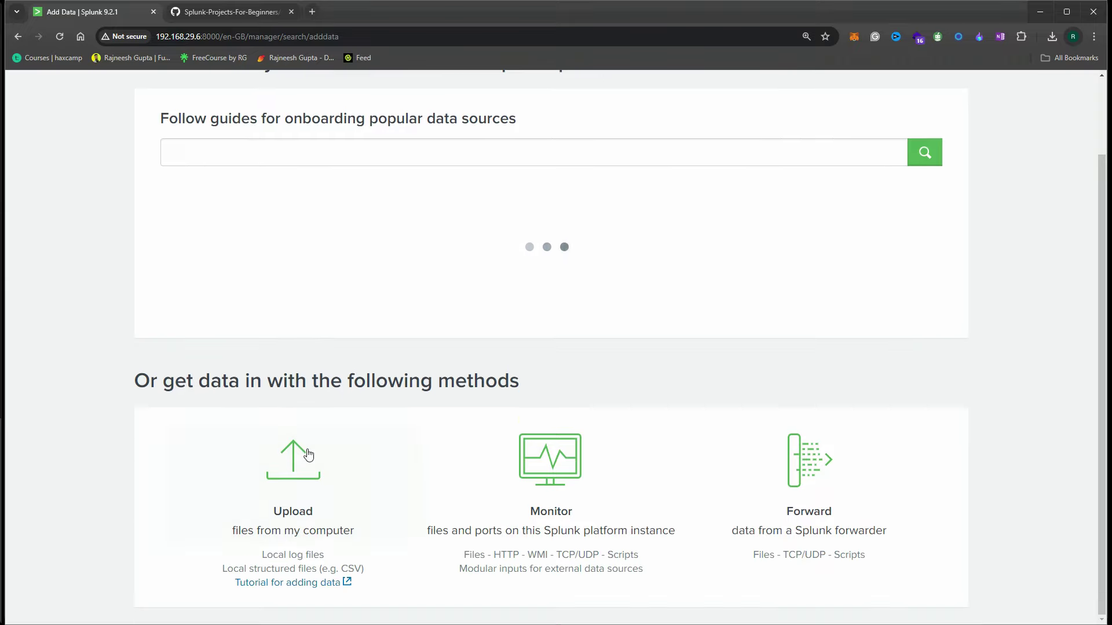
scroll(347, 437, down, 2)
click(311, 462)
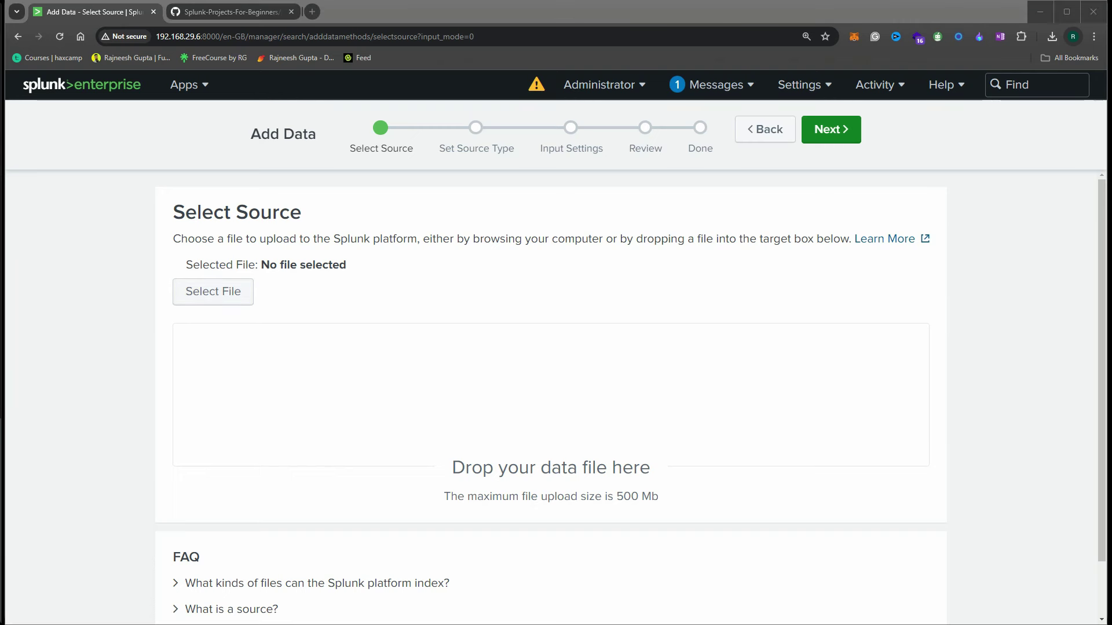
drag(73, 302, 542, 406)
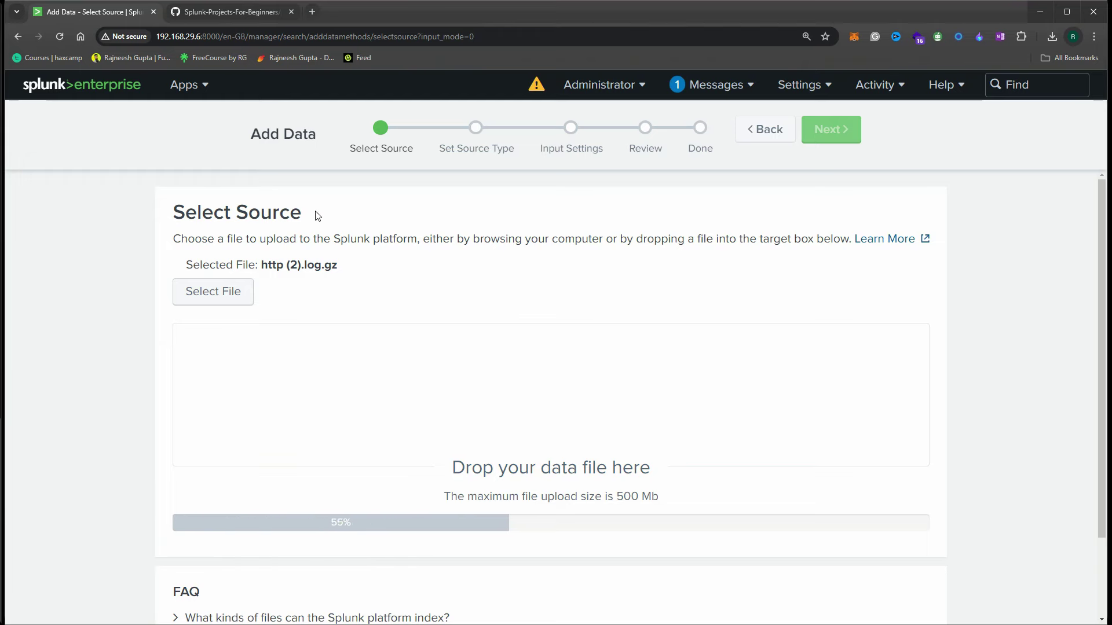
Read through the GitHub guide on analyzing HTTP log files, from the introduction and upload steps to the analysis queries
click(235, 12)
scroll(536, 323, up, 3)
scroll(536, 324, up, 10)
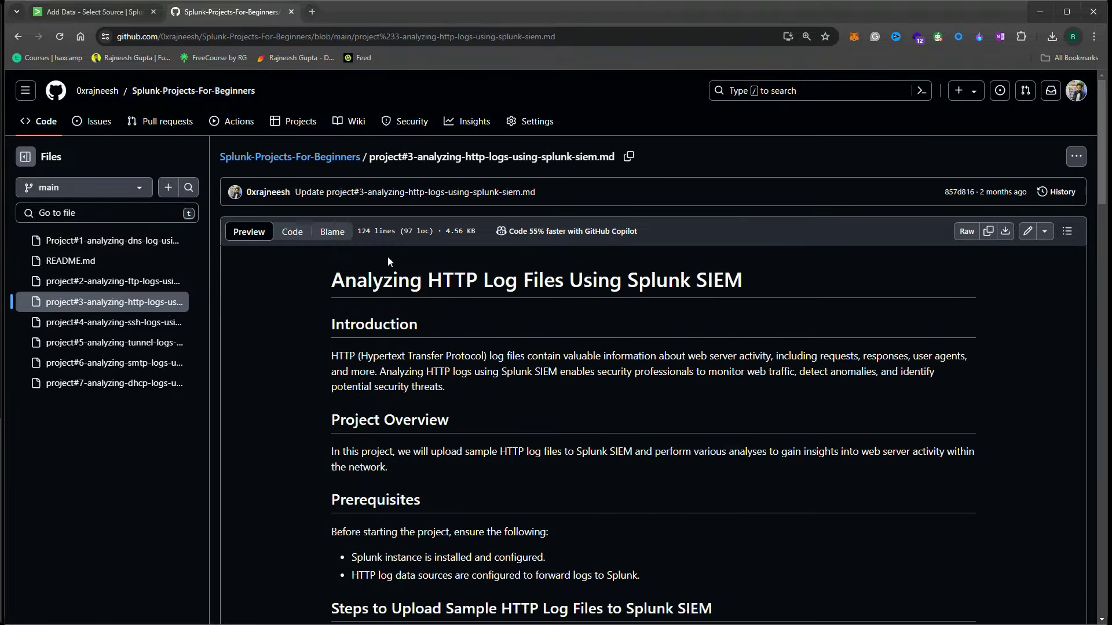
drag(399, 279, 767, 289)
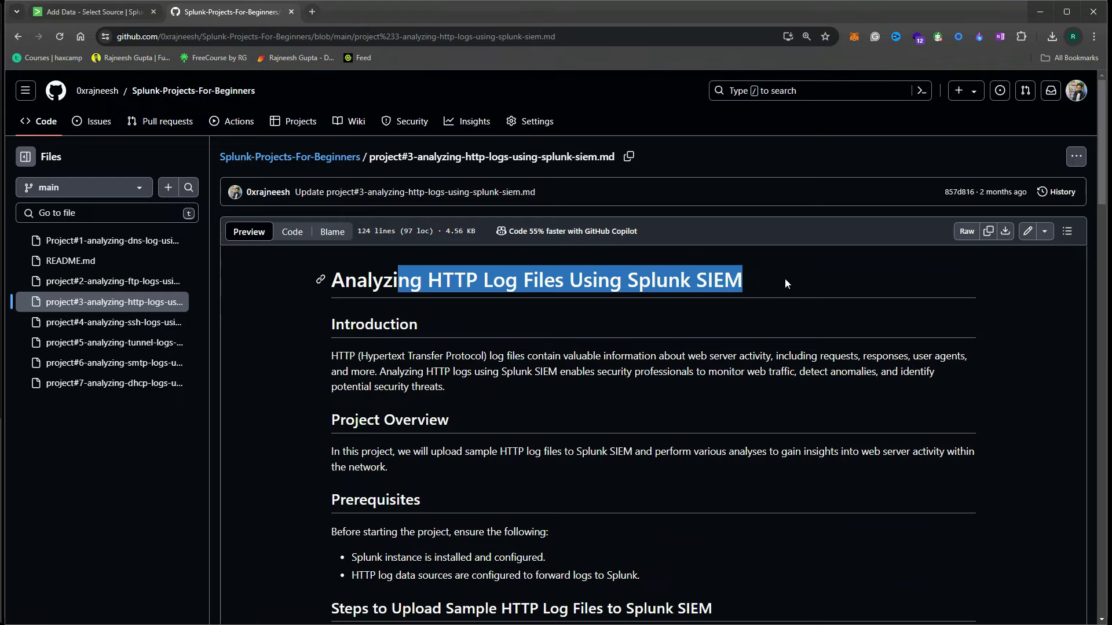
click(784, 283)
scroll(665, 305, down, 3)
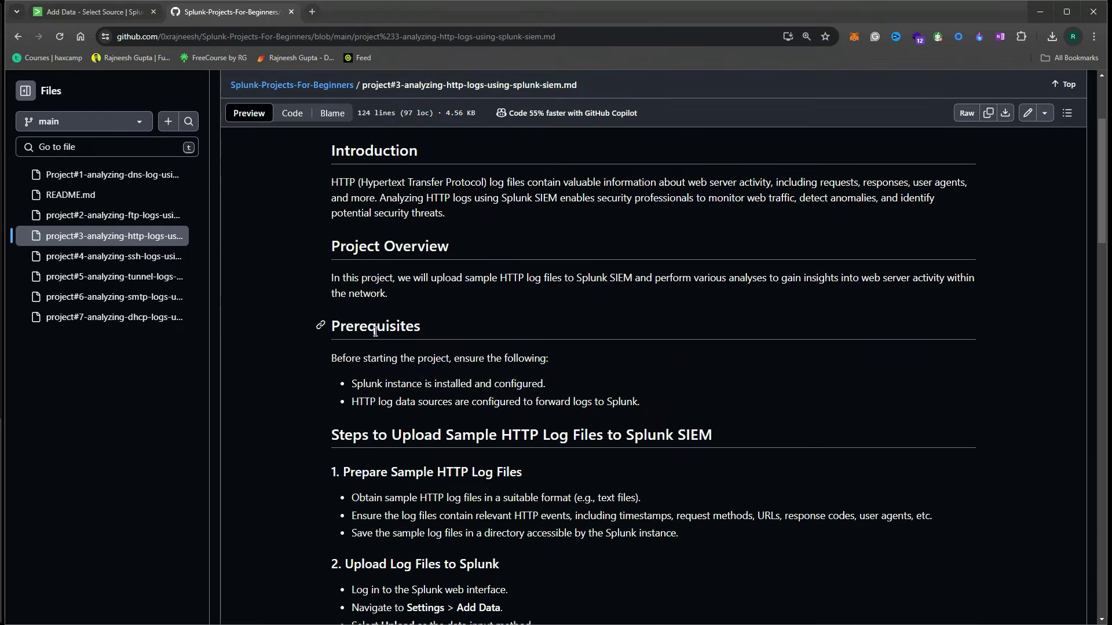
drag(411, 241, 330, 246)
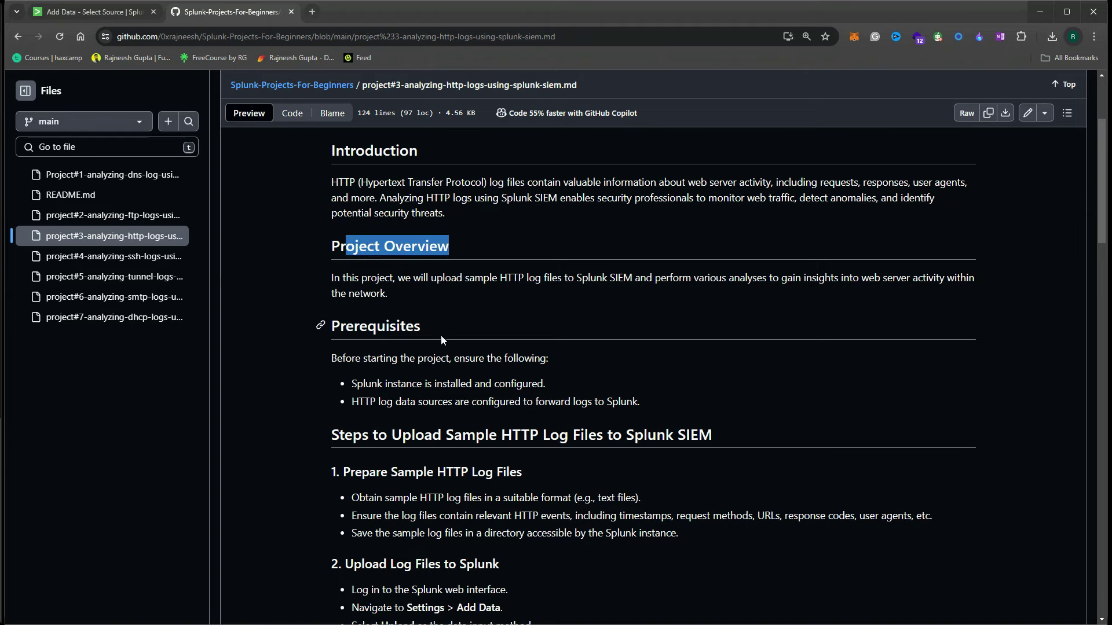
drag(440, 328, 362, 326)
scroll(545, 379, down, 3)
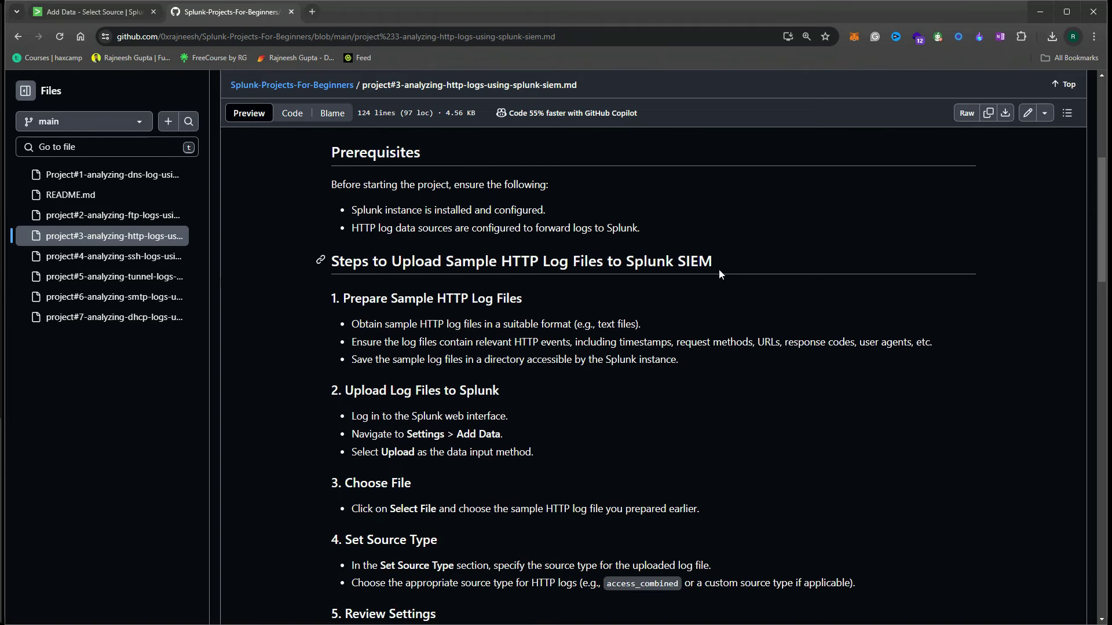
drag(738, 270, 411, 272)
click(485, 272)
scroll(552, 356, down, 3)
scroll(573, 402, down, 14)
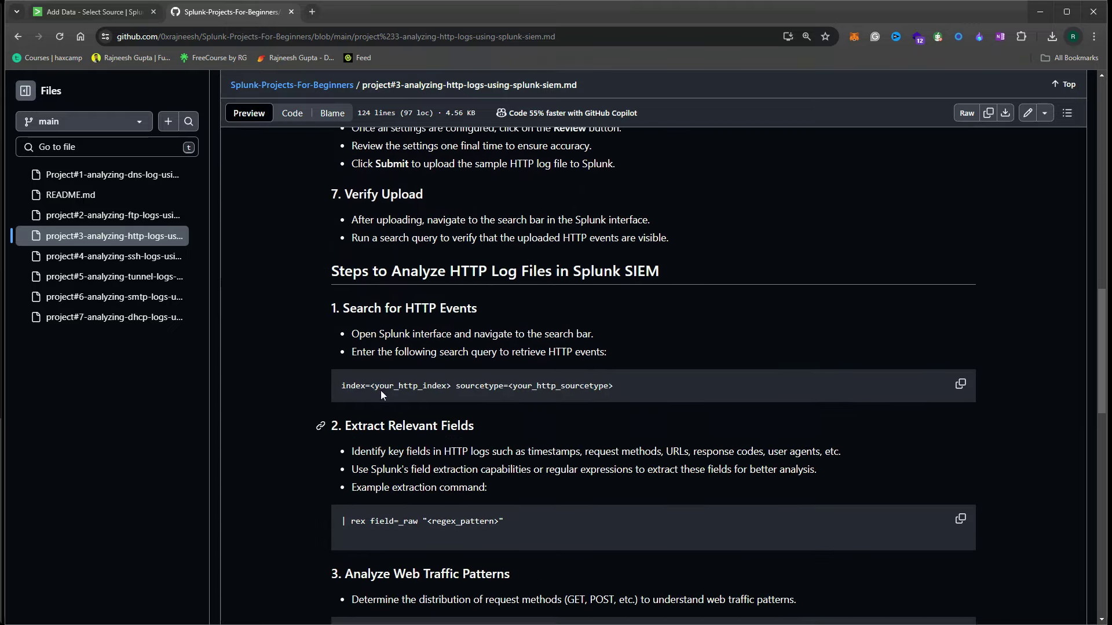
scroll(492, 392, down, 4)
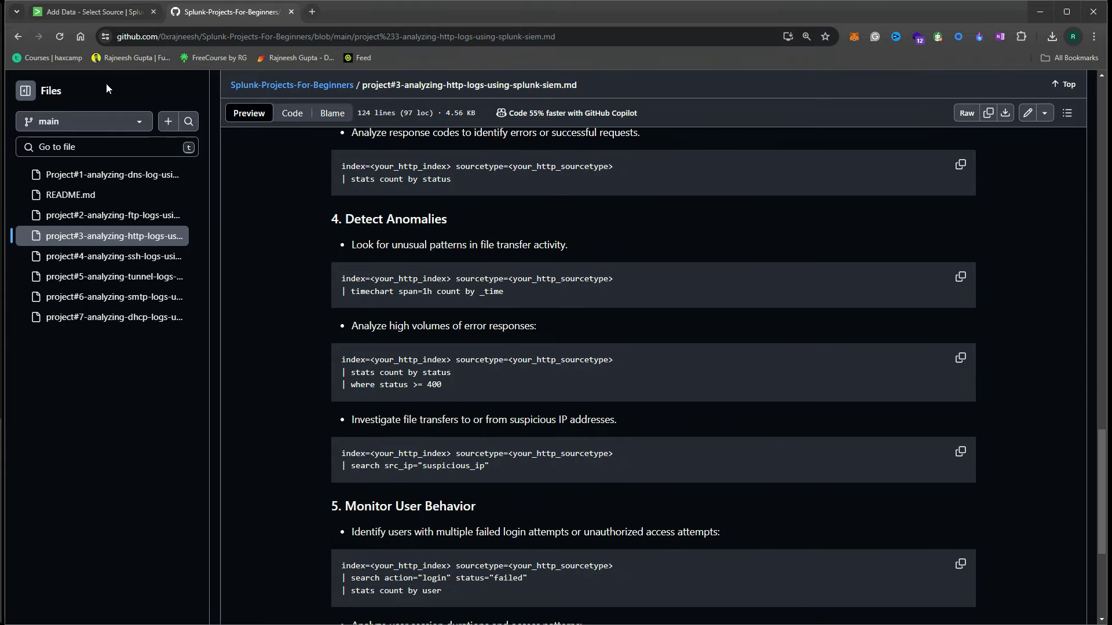
Back in Splunk, save a new source type for the uploaded file, named httplogs with the description "This is HTTP logs."
click(68, 13)
scroll(590, 382, down, 3)
scroll(591, 392, up, 3)
click(827, 137)
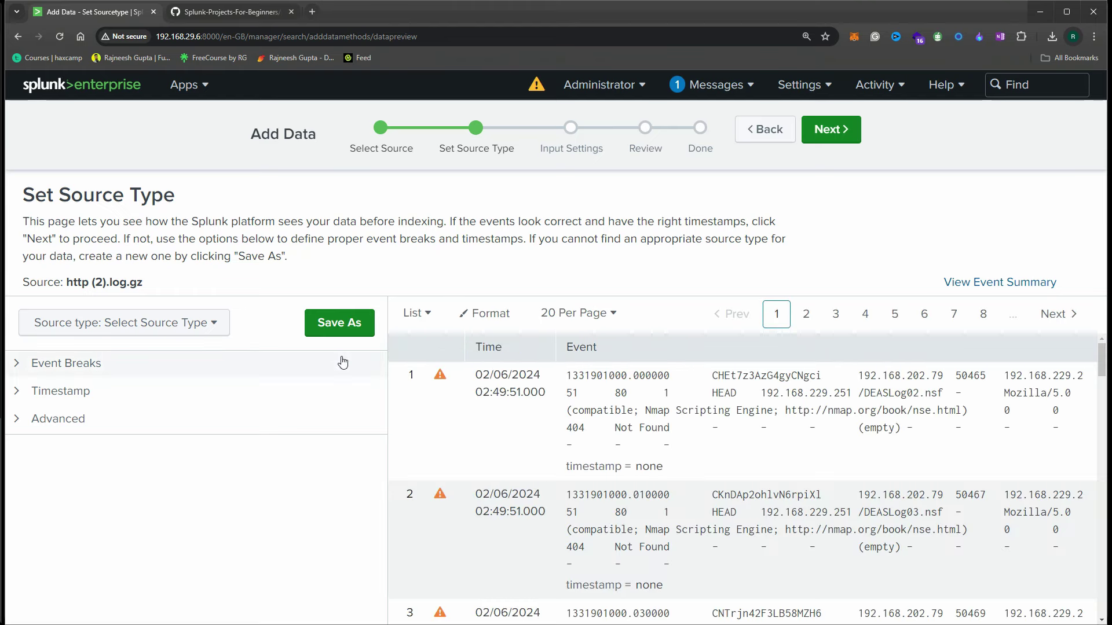
click(826, 133)
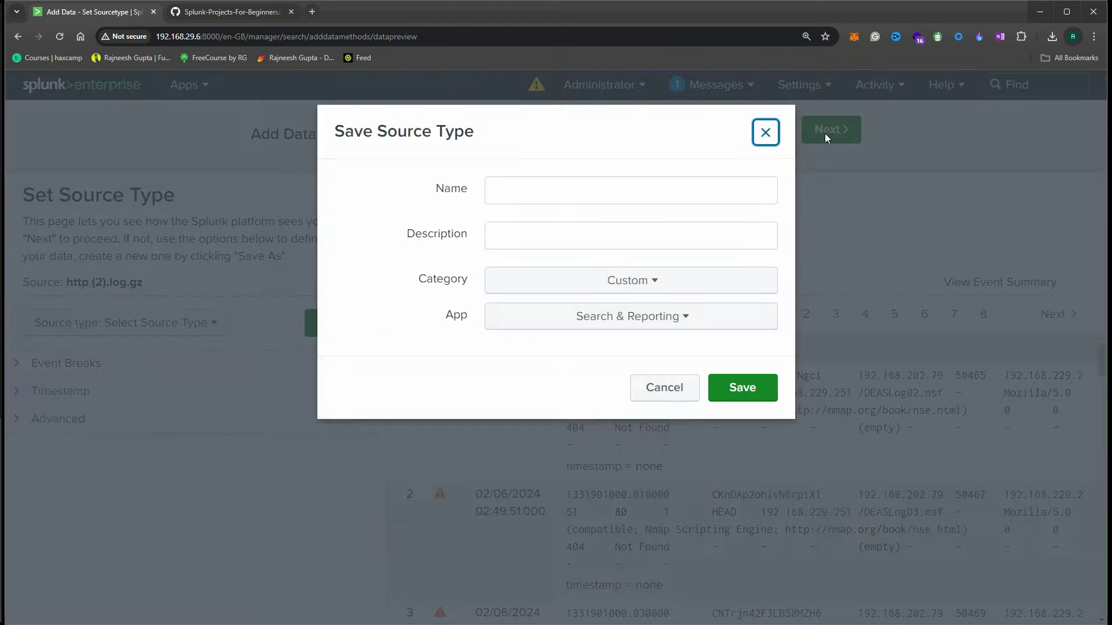
click(562, 191)
text(htt)
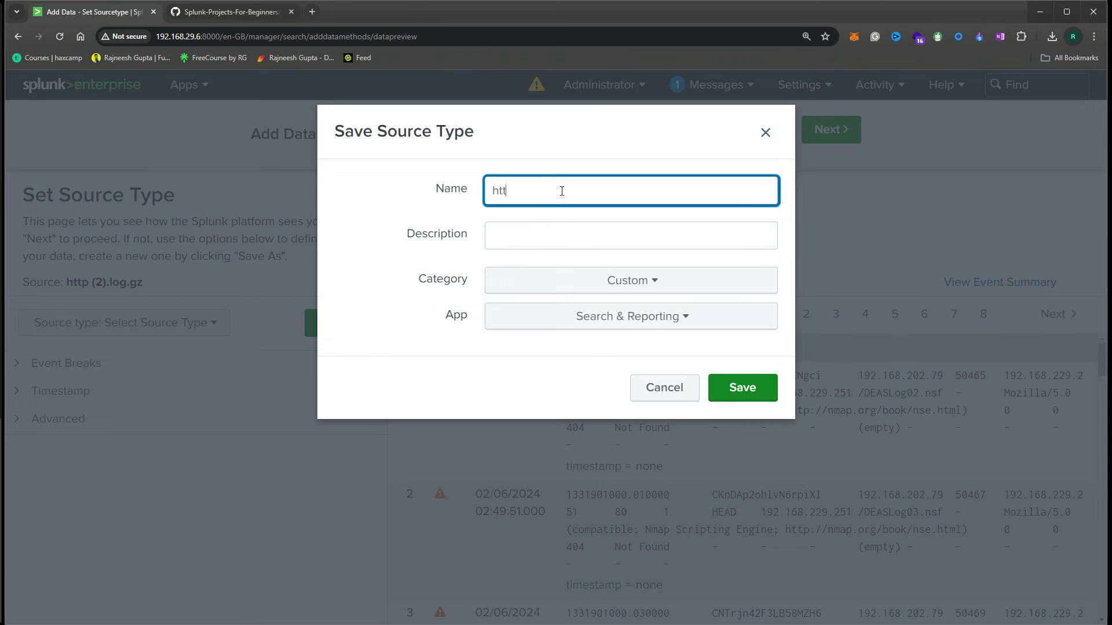
text(plogs)
click(523, 233)
text(This is HTTP )
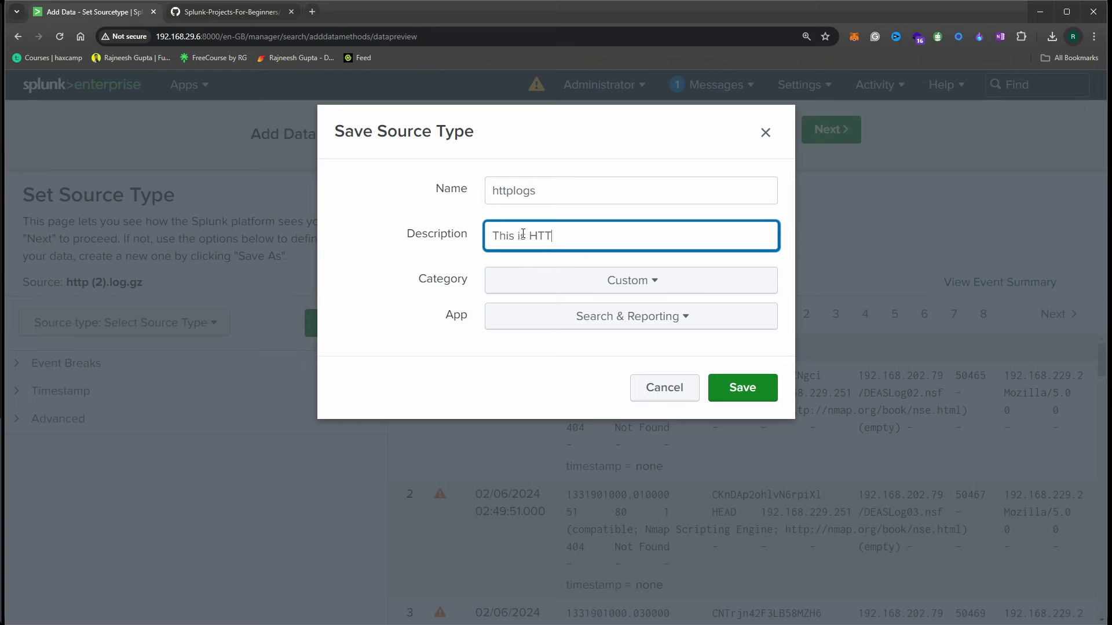
text(logs.)
click(724, 387)
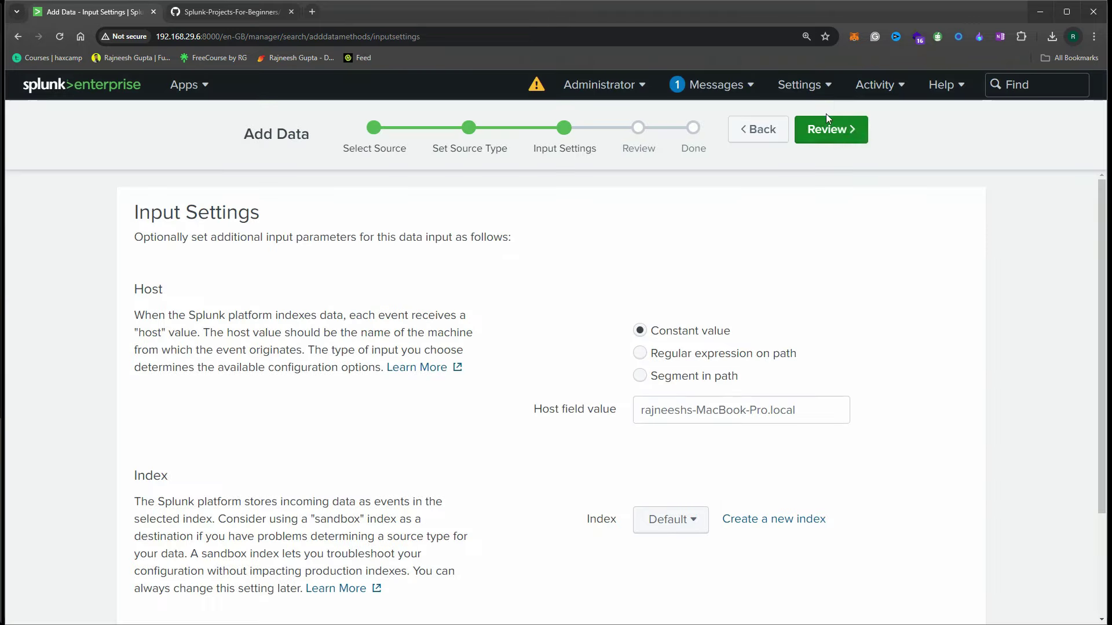
Keep the constant host value and Default index for the HTTP log upload and submit it
click(832, 129)
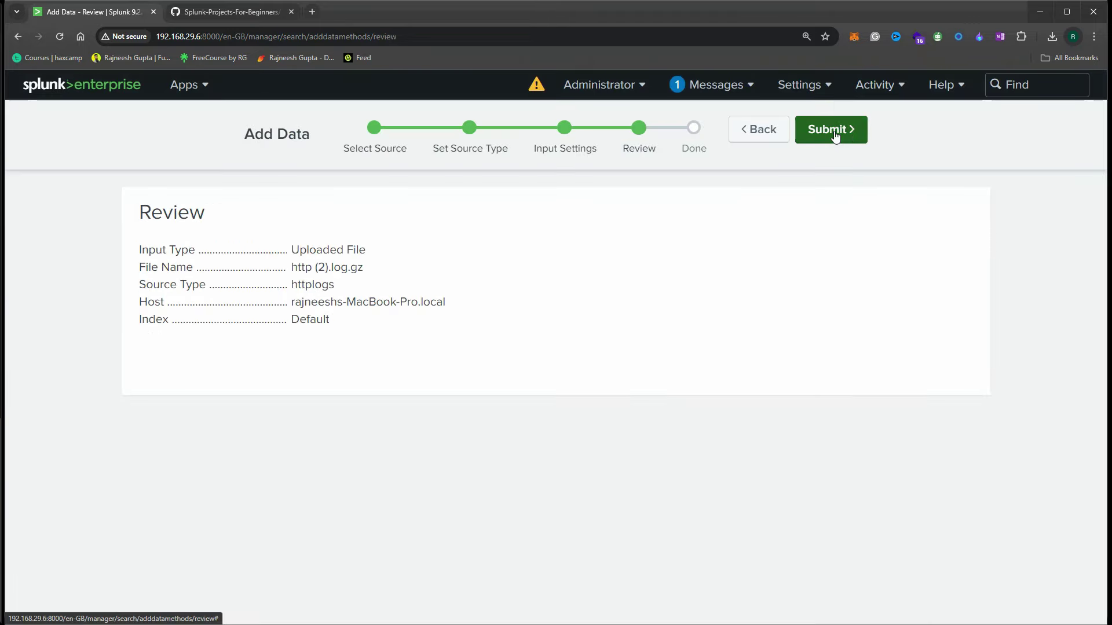
click(834, 132)
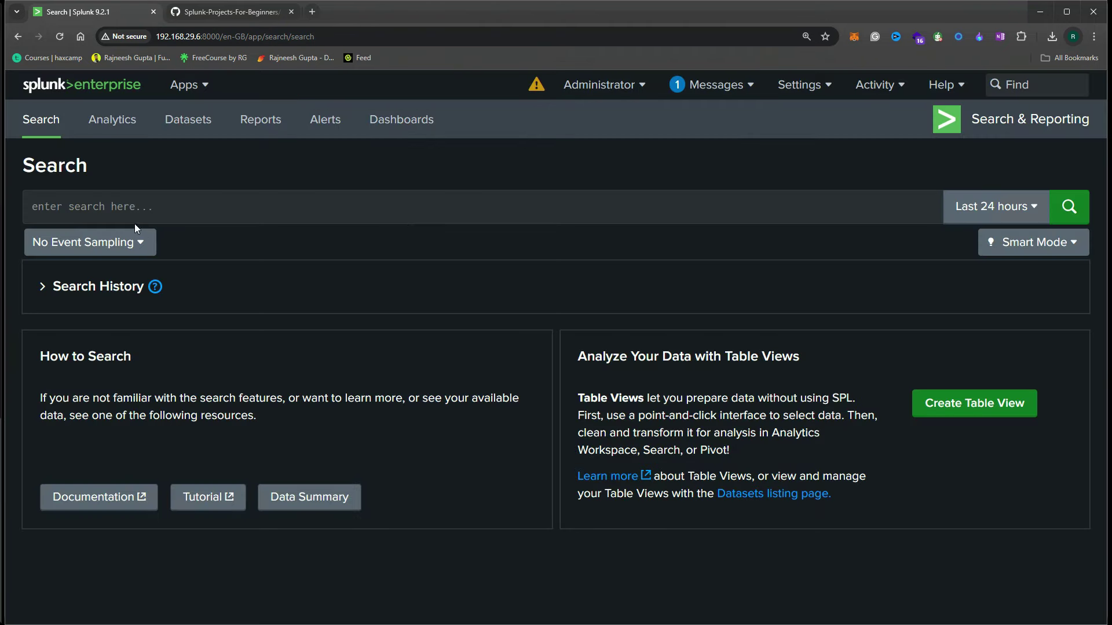
Run the search index=* sourcetype="httplogs" over the last 24 hours
click(125, 216)
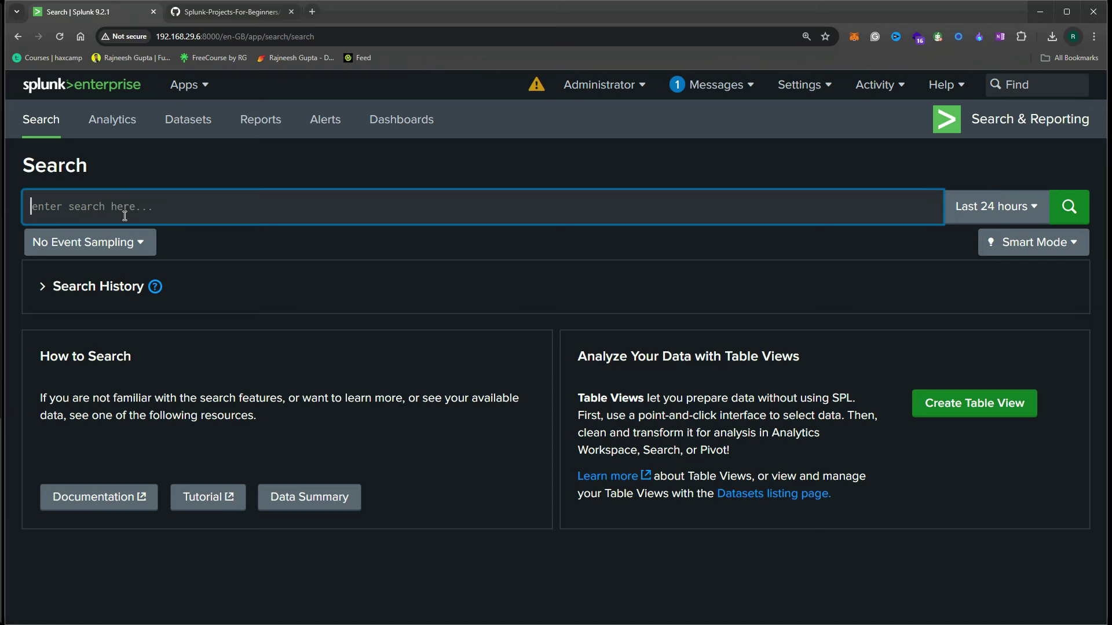
text(index=*)
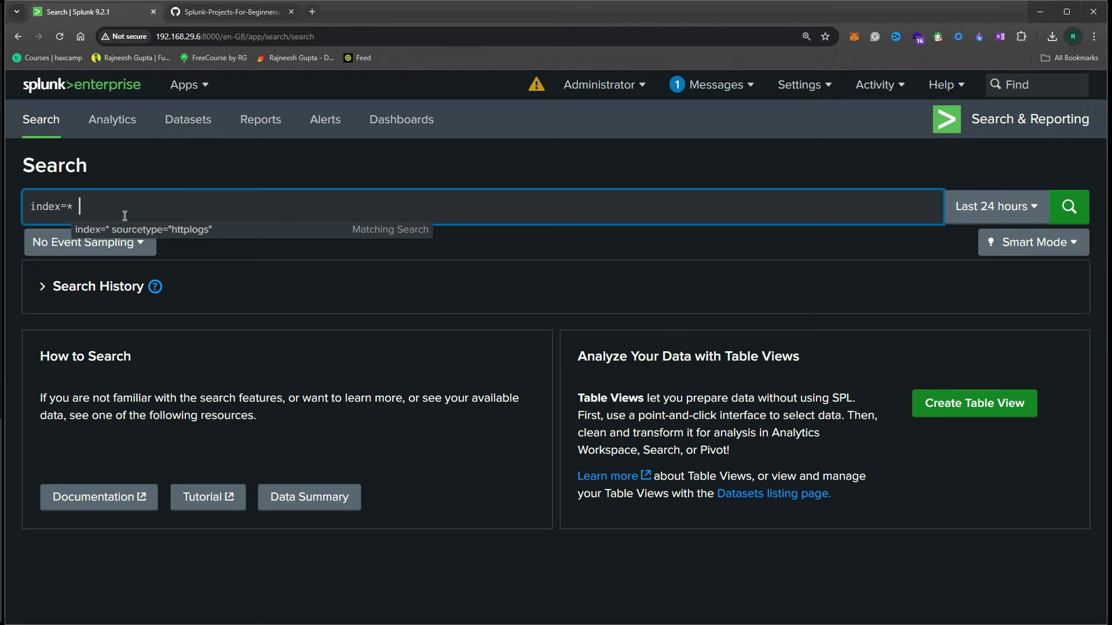
text(source)
key(BackSpace)
key(BackSpace)
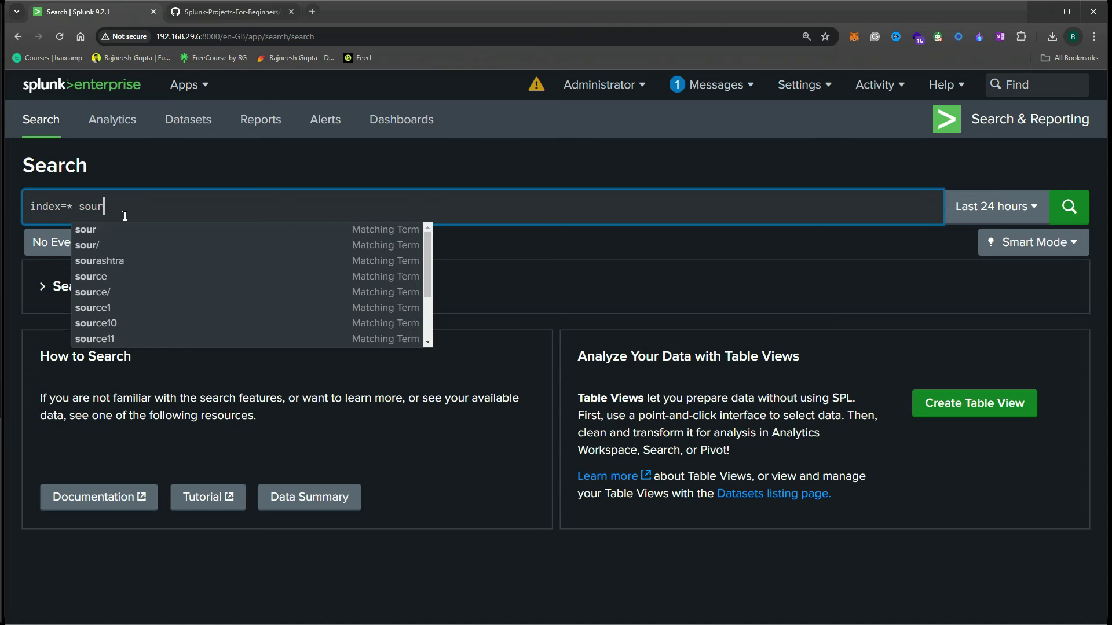
text(ce)
text(type)
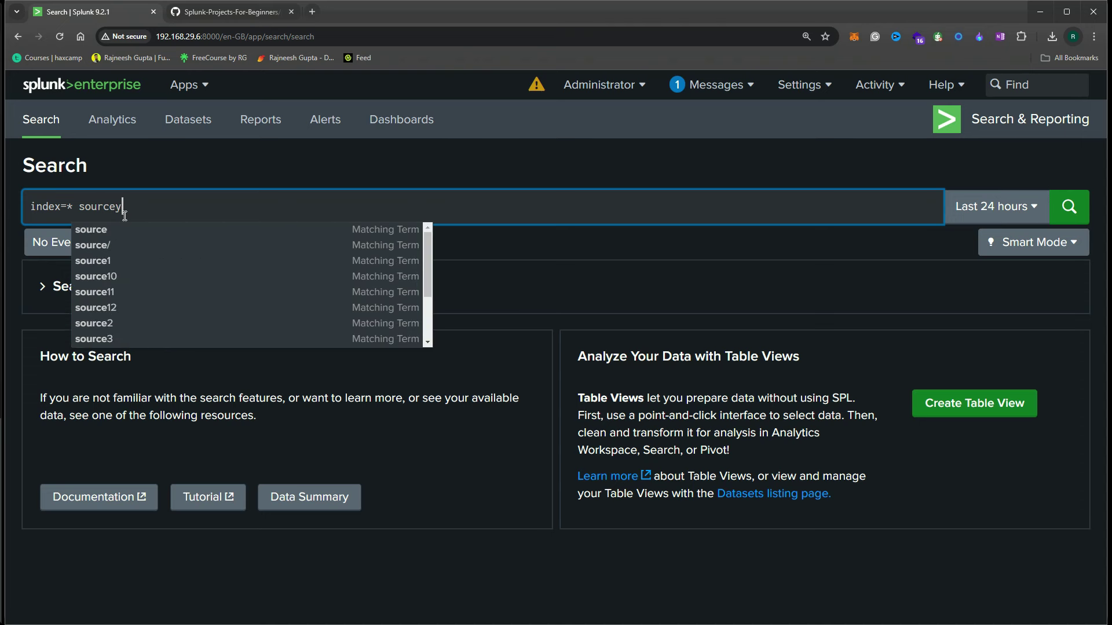
text(="")
key(Left)
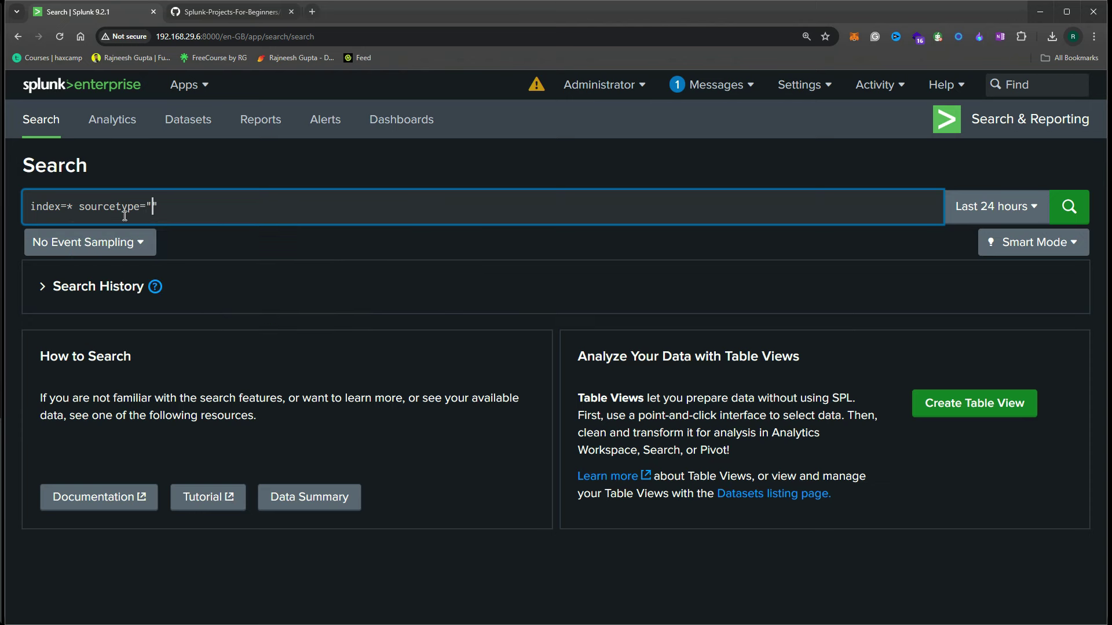
text(https)
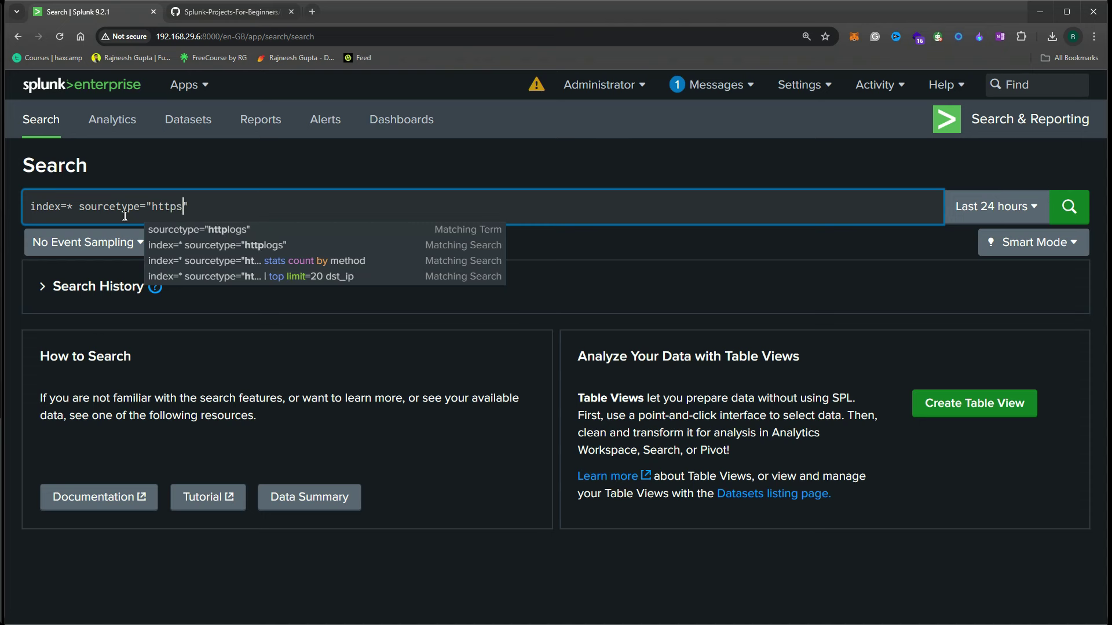
key(Right)
key(BackSpace)
key(Down)
key(Return)
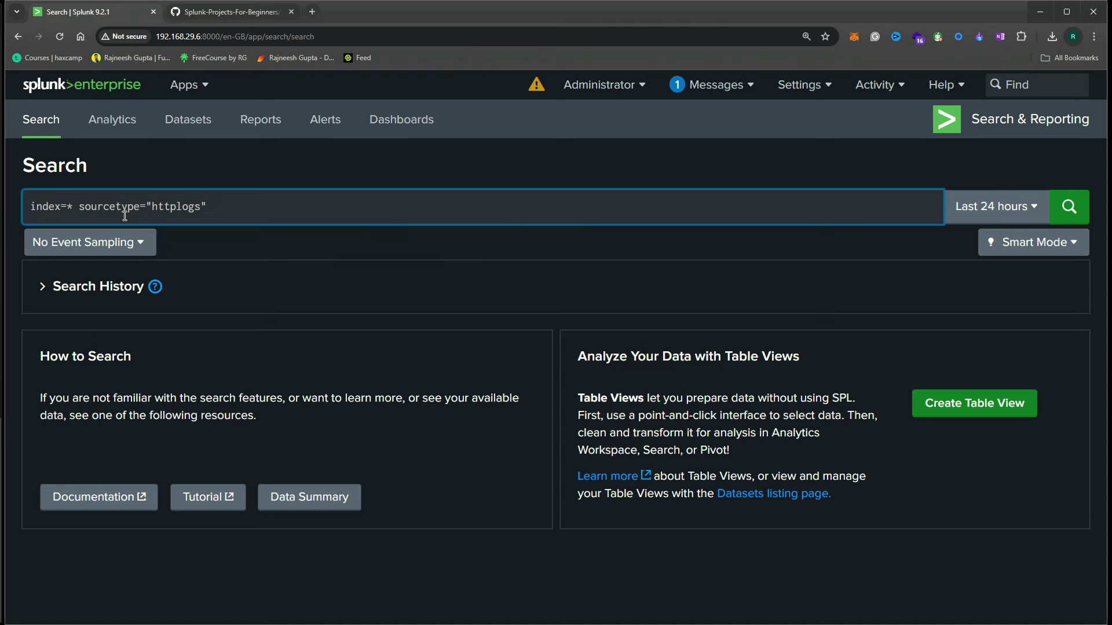
click(1069, 210)
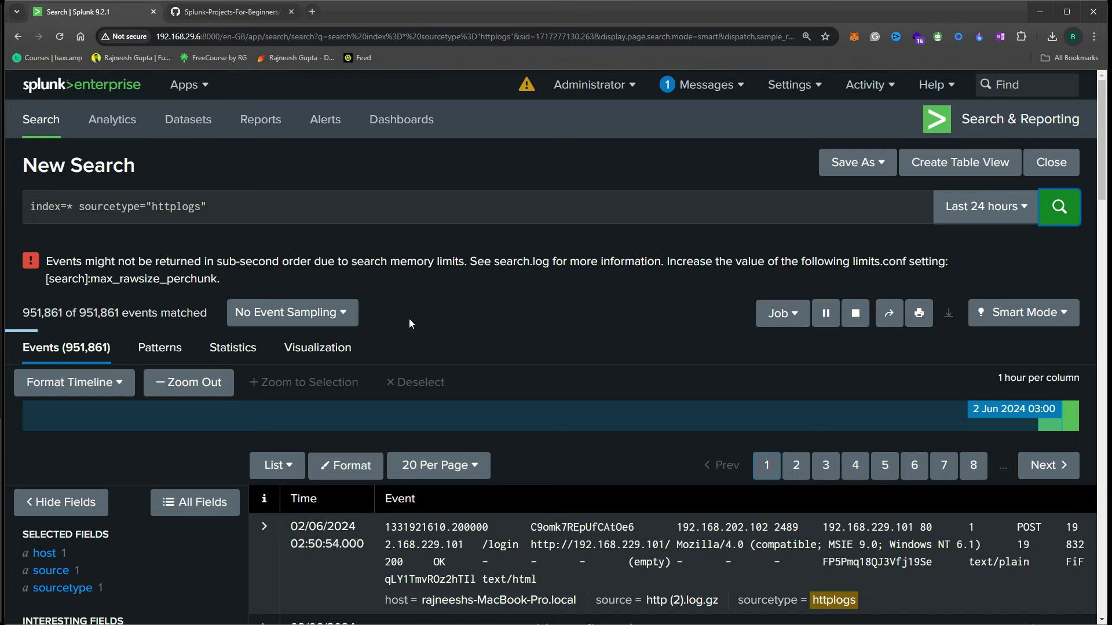
Pause the running httplogs search and look over its events and interesting fields
click(824, 313)
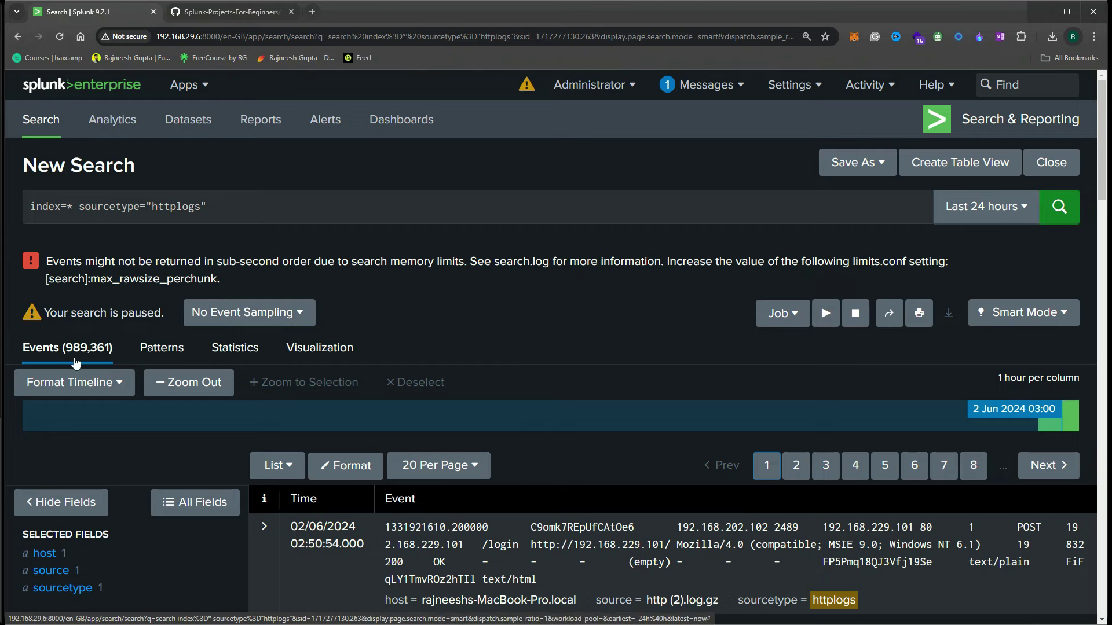
scroll(444, 344, down, 3)
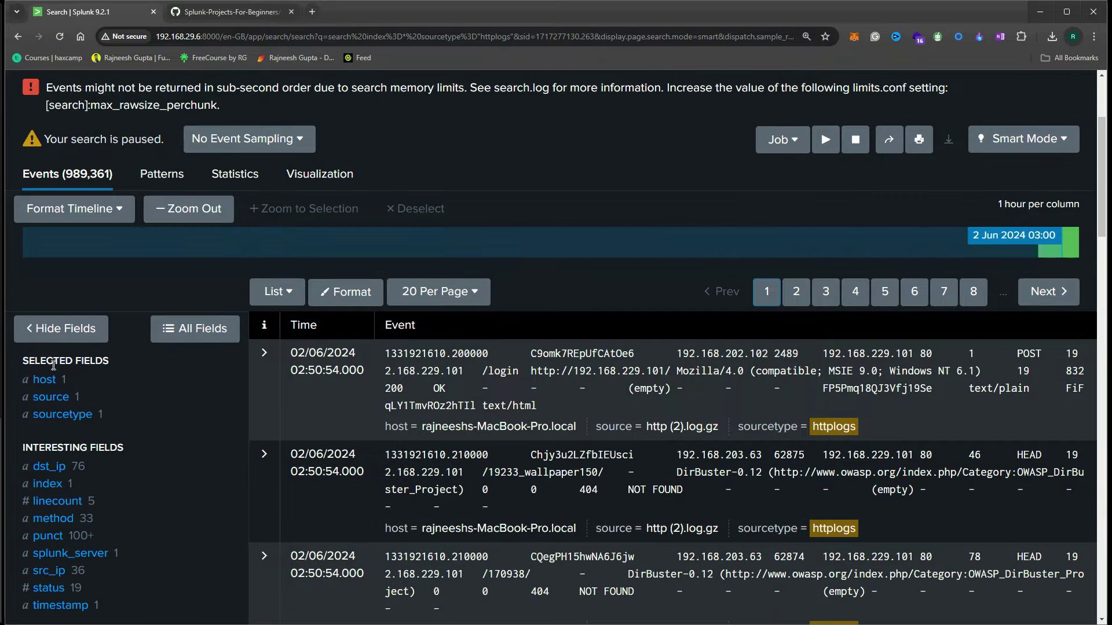
scroll(134, 258, up, 2)
scroll(34, 377, down, 5)
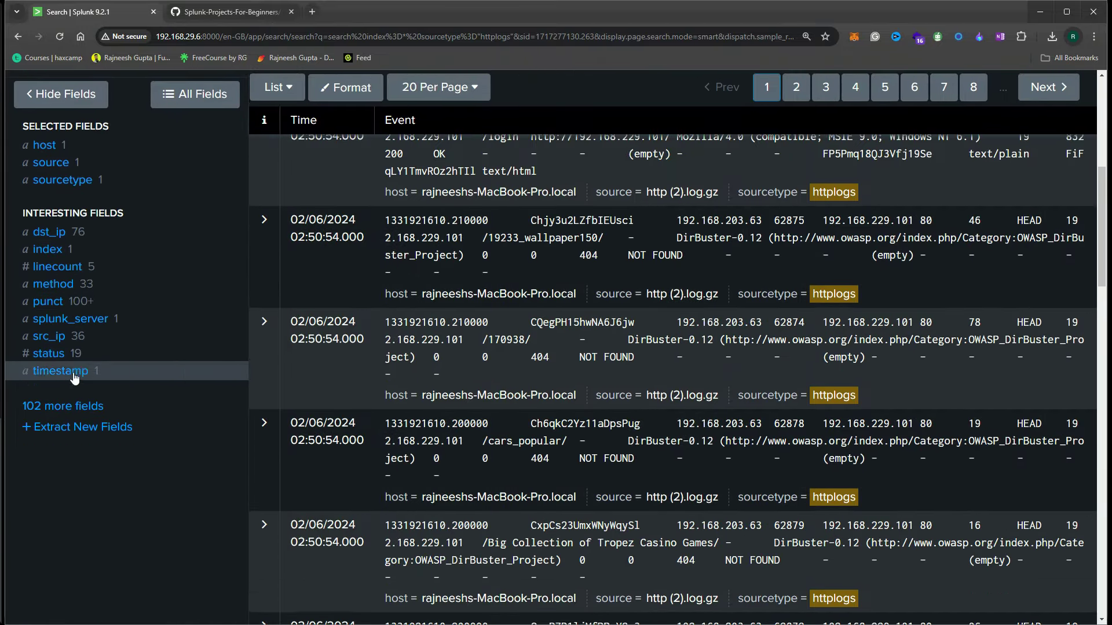
scroll(73, 177, up, 1)
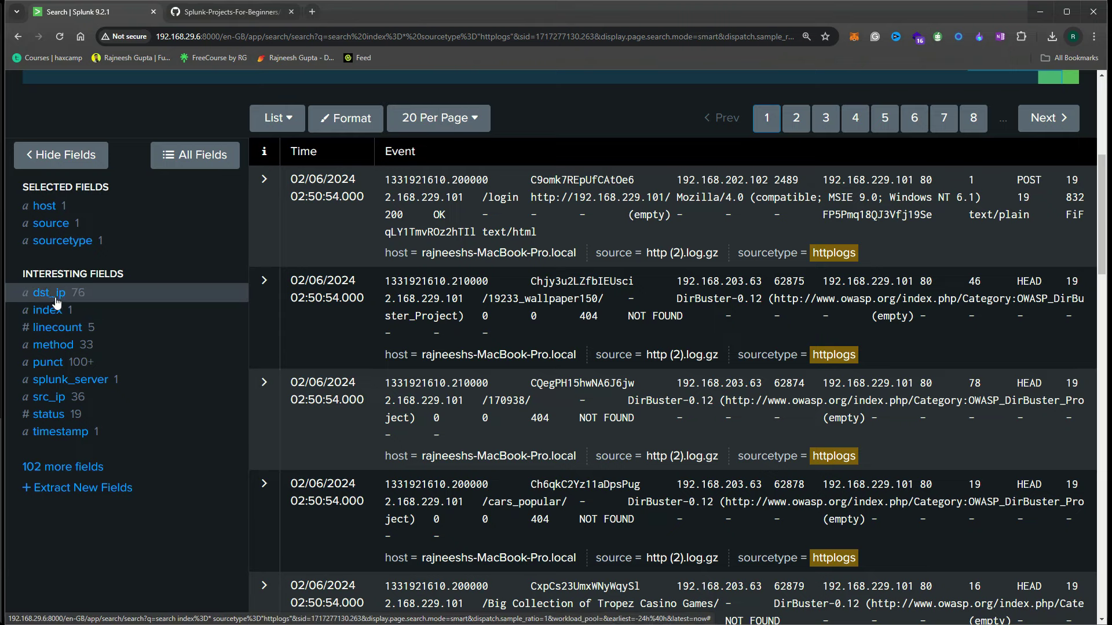
Examine the top values and counts of the dst_ip and method fields
click(97, 300)
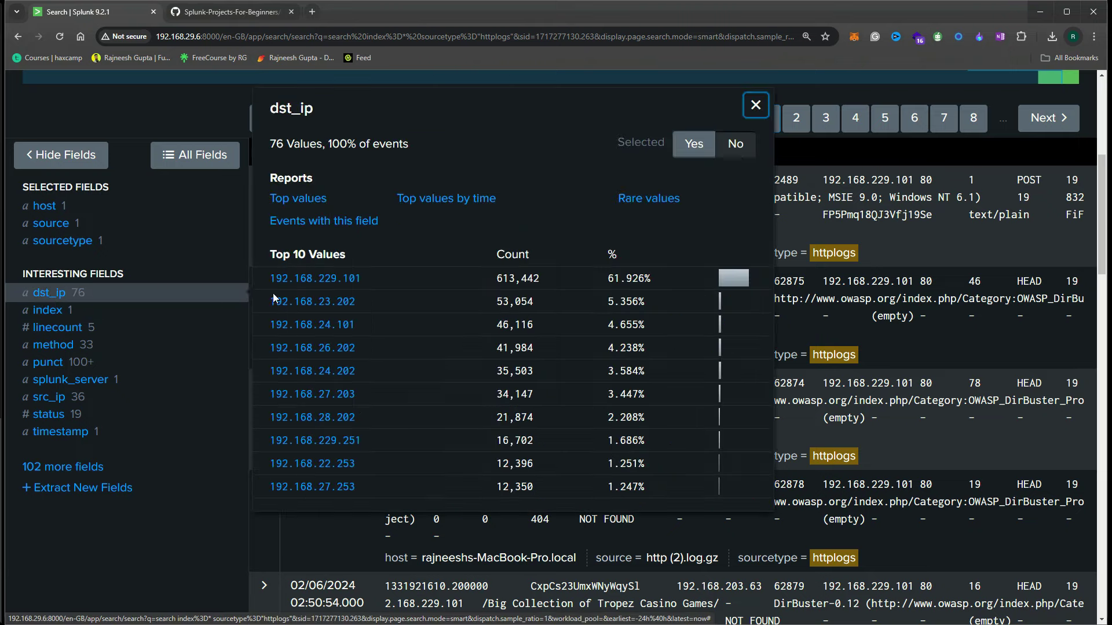
click(756, 105)
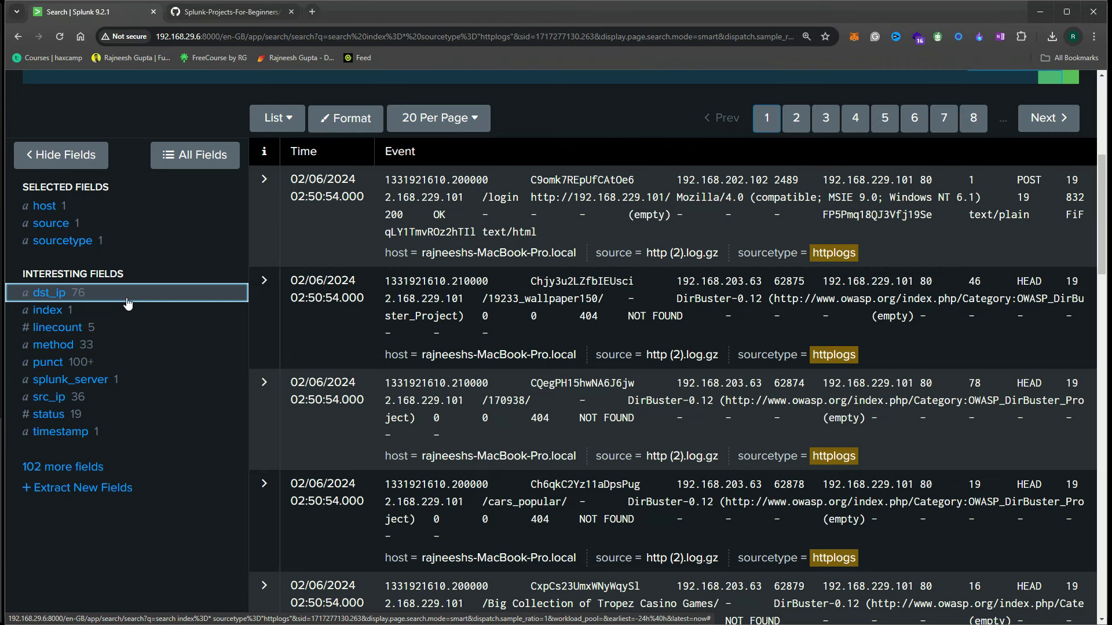
click(113, 346)
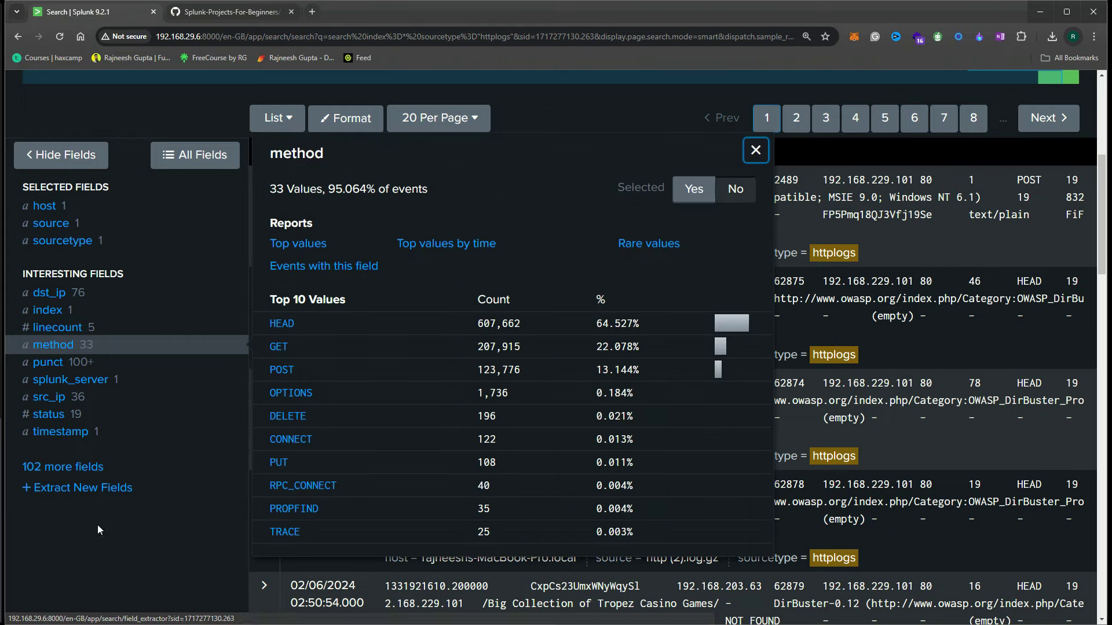
click(85, 565)
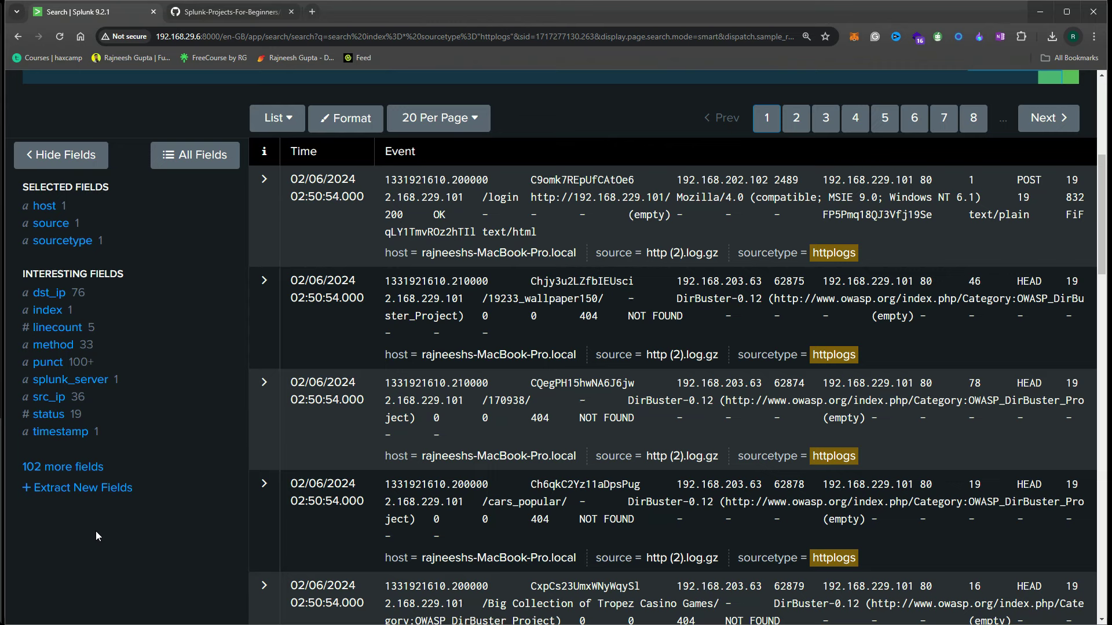
click(180, 347)
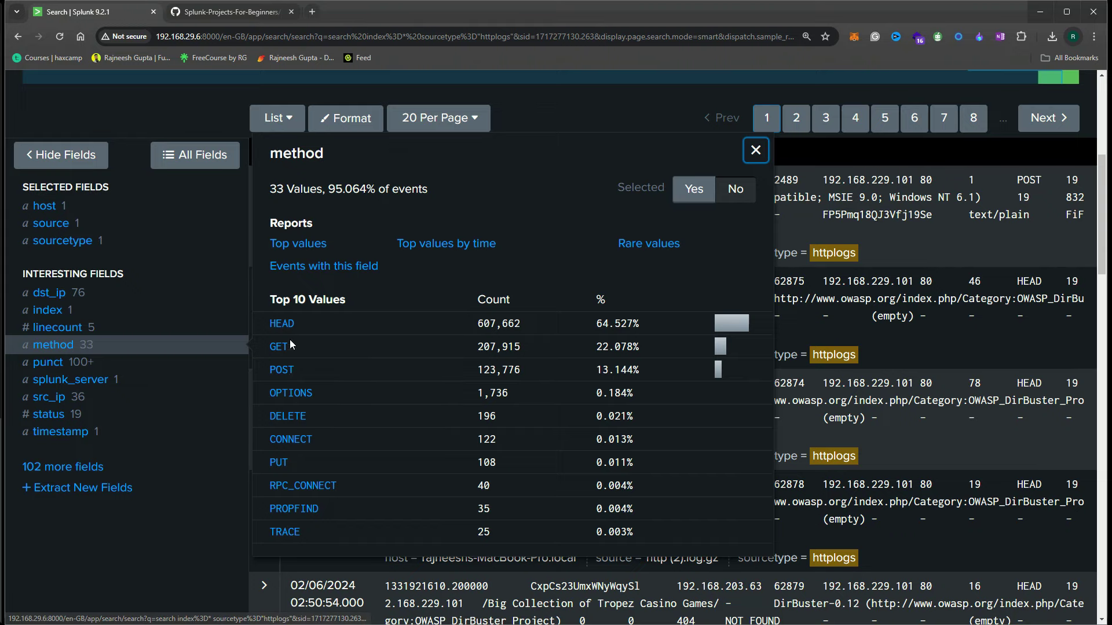
click(107, 554)
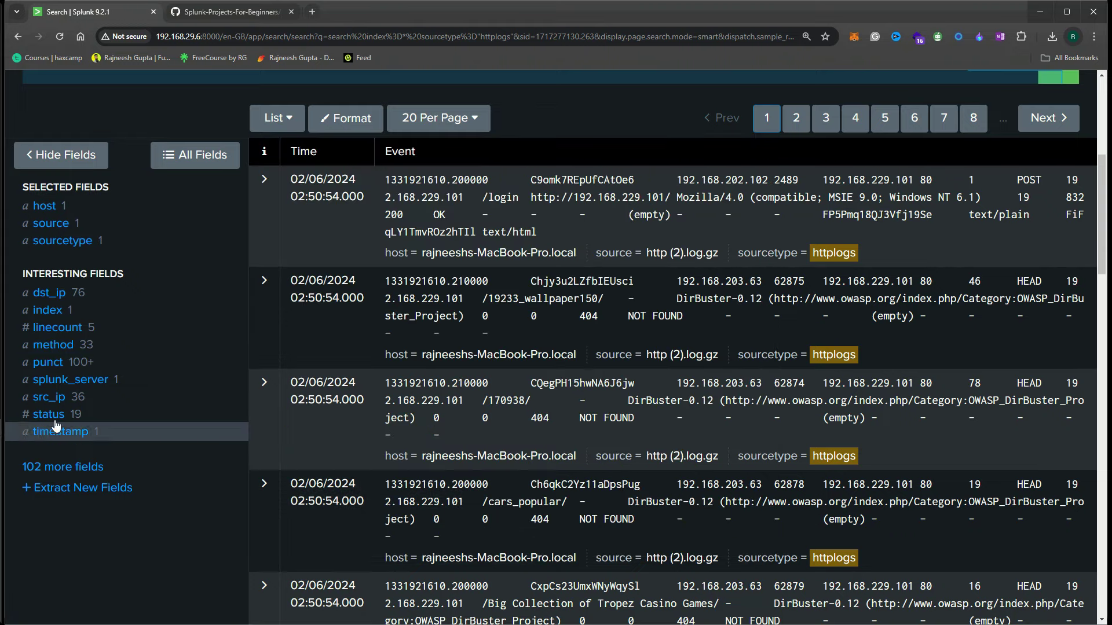
Examine the top HTTP response codes and their counts in the status field
click(93, 416)
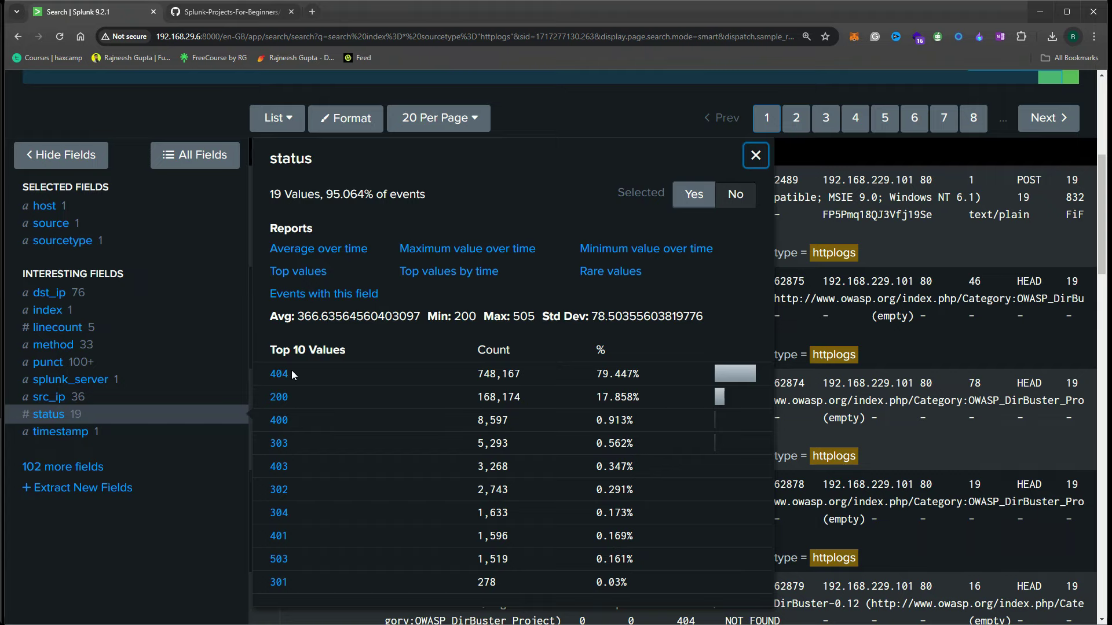
scroll(293, 520, down, 1)
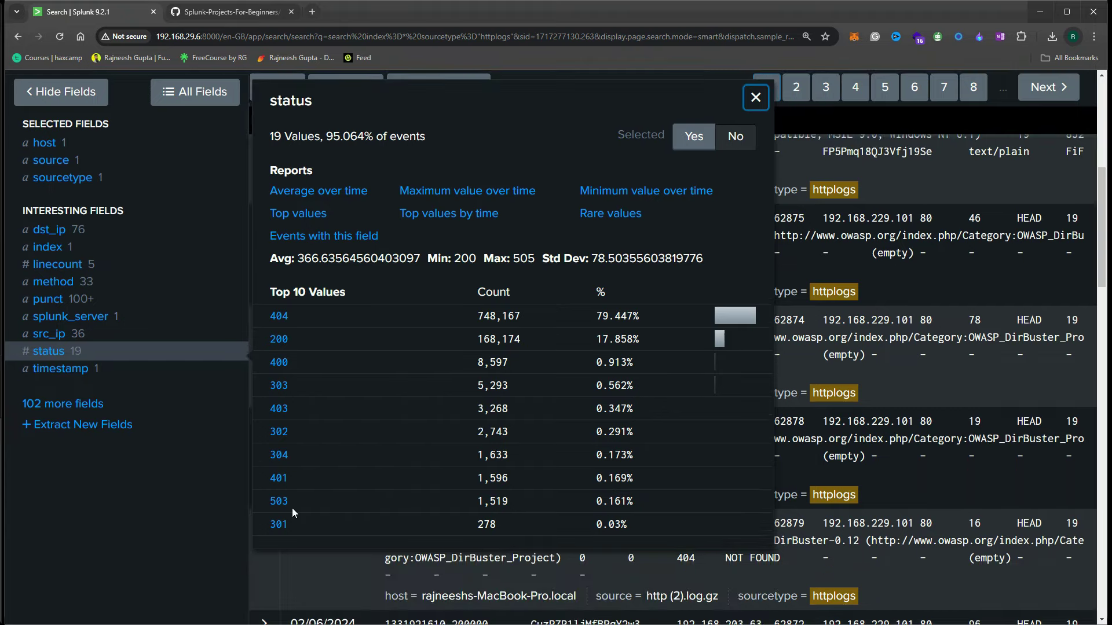
click(120, 560)
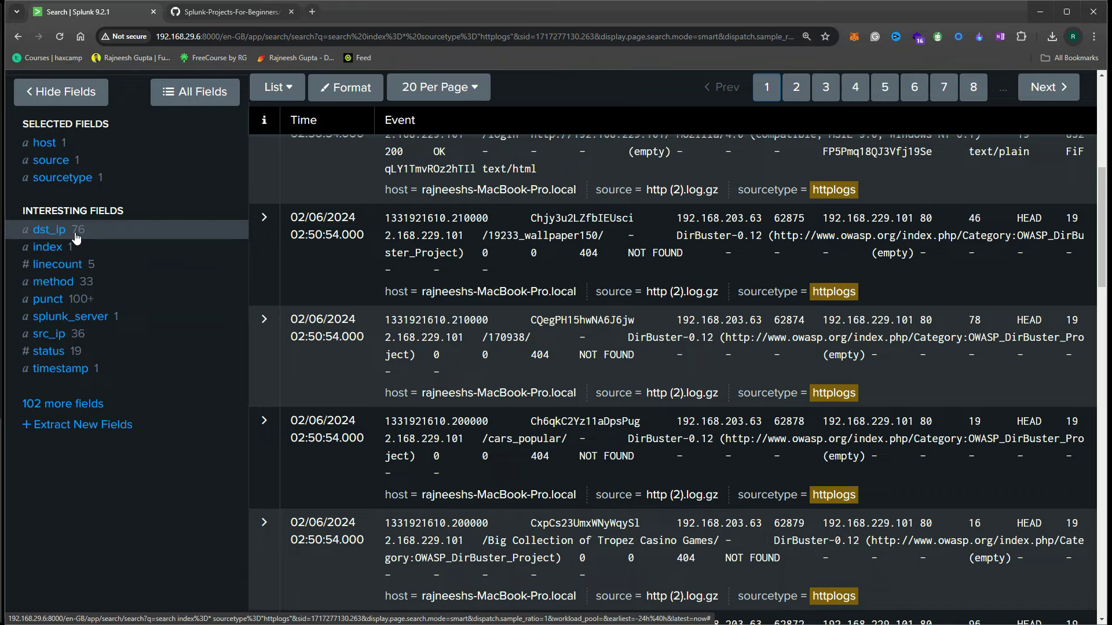
Examine the URL, destination IP address and port number in the first httplogs event
scroll(760, 301, up, 3)
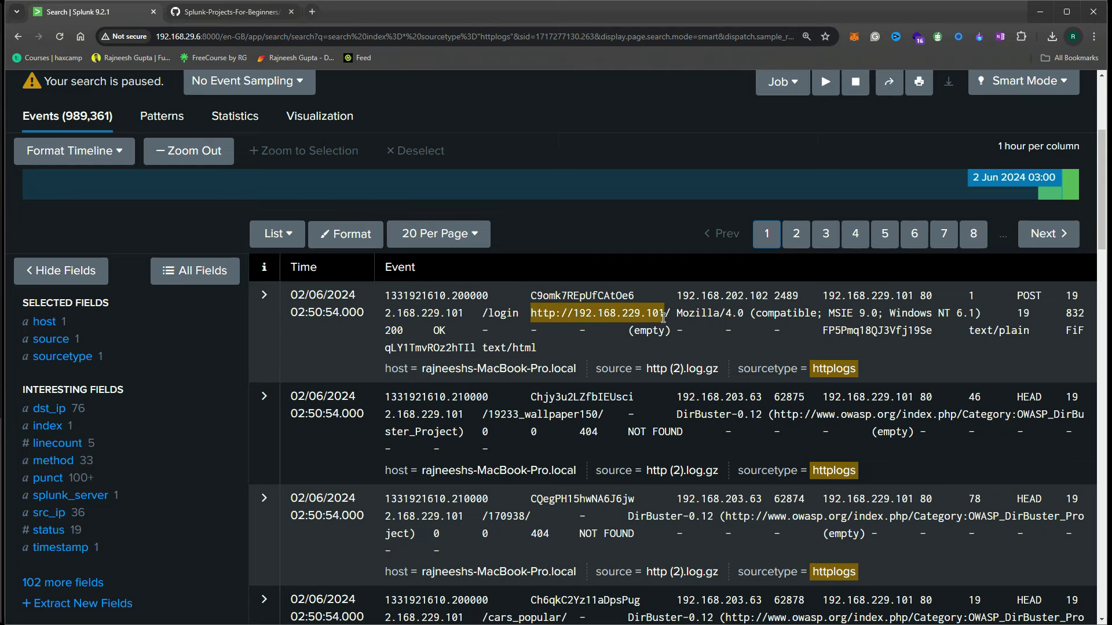
drag(531, 314, 737, 313)
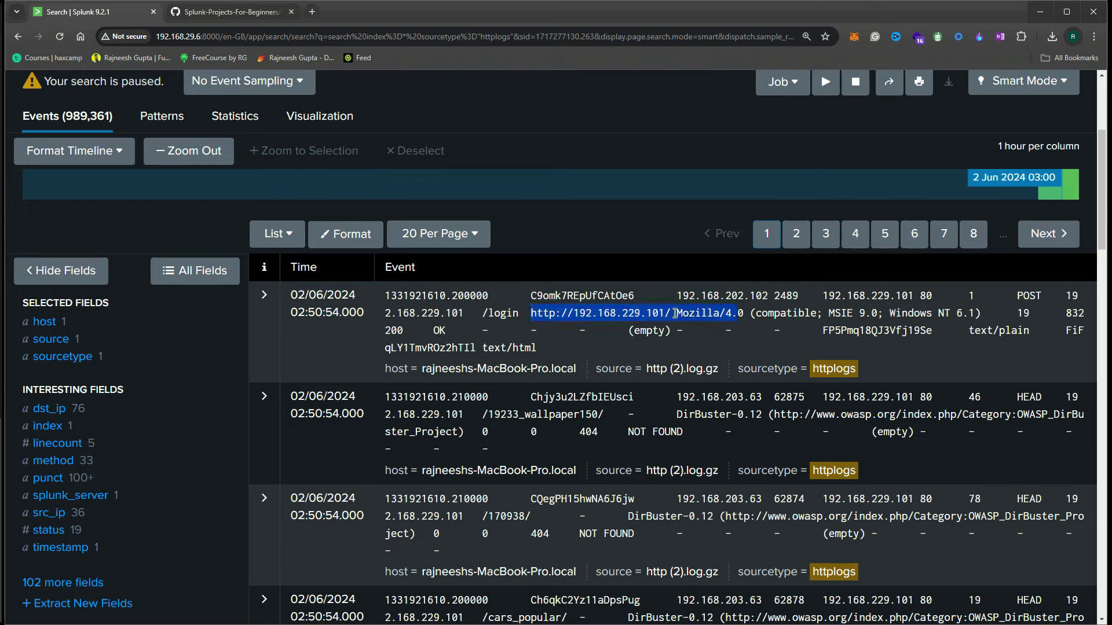
click(635, 240)
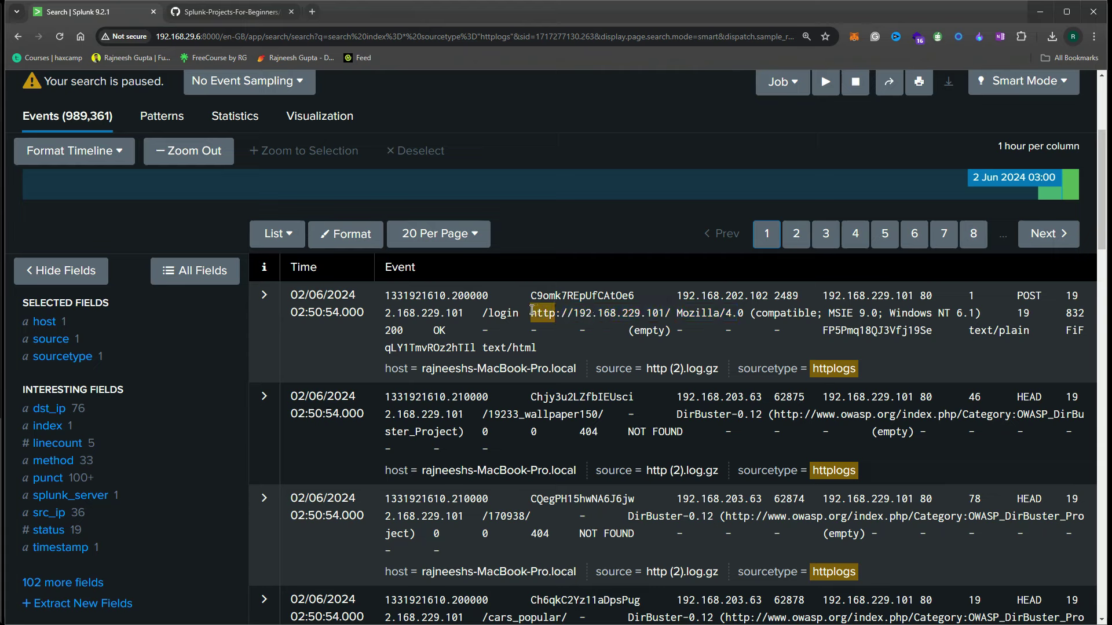
drag(531, 312, 707, 314)
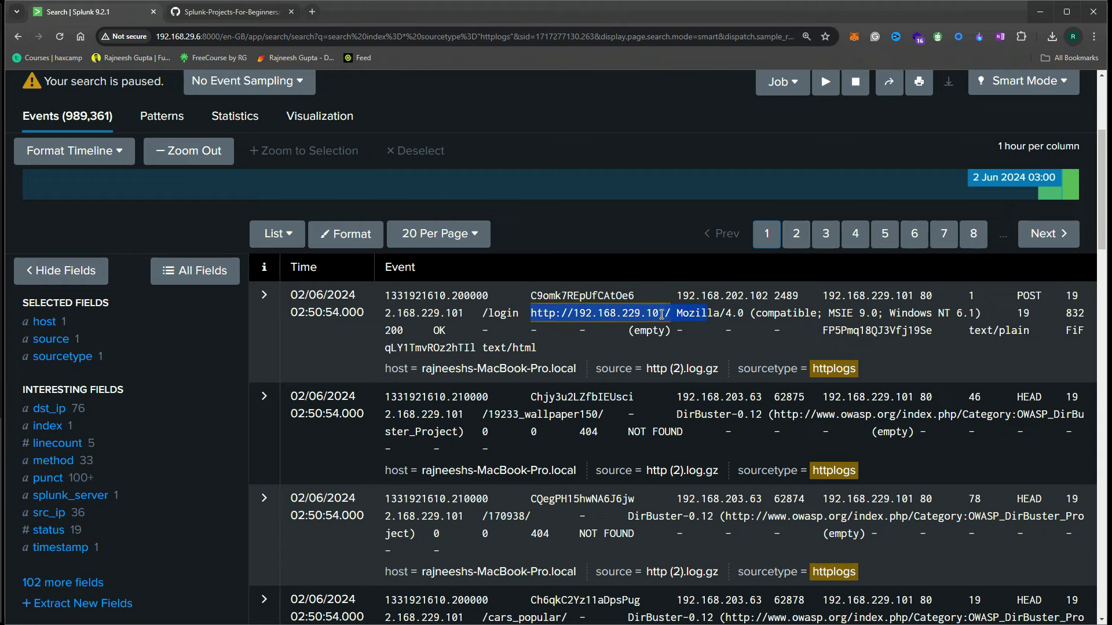
click(837, 298)
drag(822, 297, 912, 295)
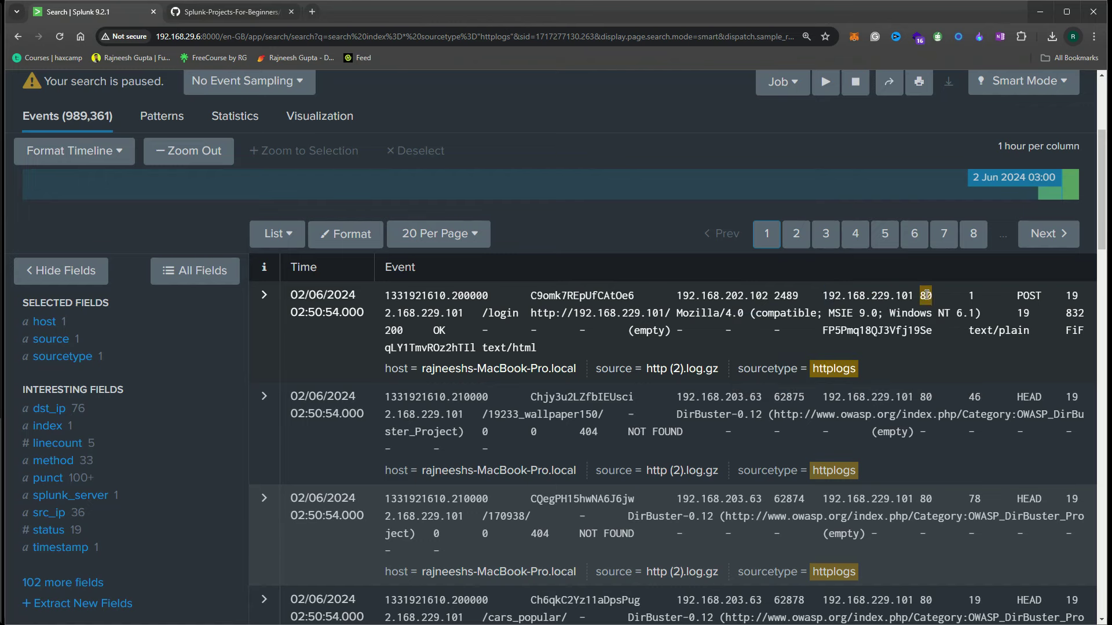
double_click(924, 296)
click(146, 454)
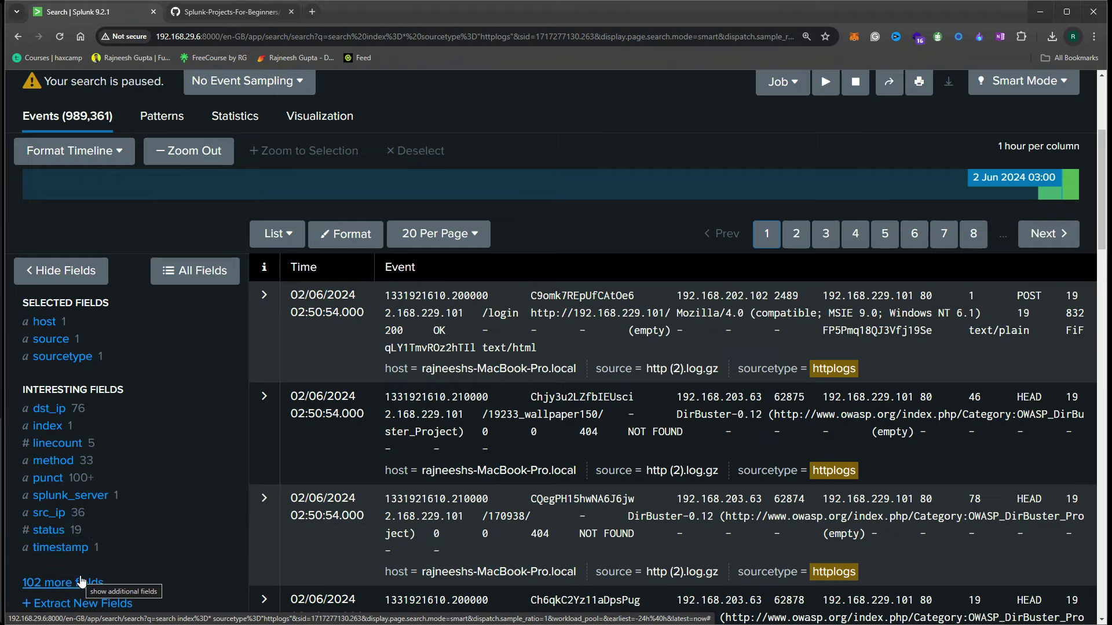
Start a new httplogs field extraction with the /19233_wallpaper150/ HEAD event as the sample and Regular Expression as the method
scroll(103, 584, down, 1)
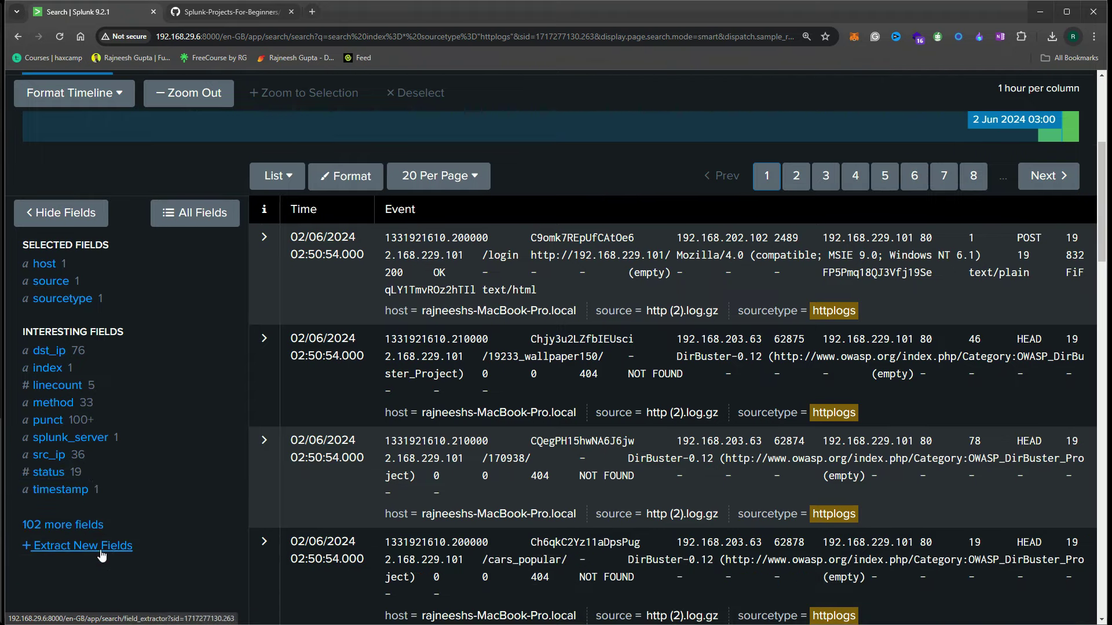
click(87, 545)
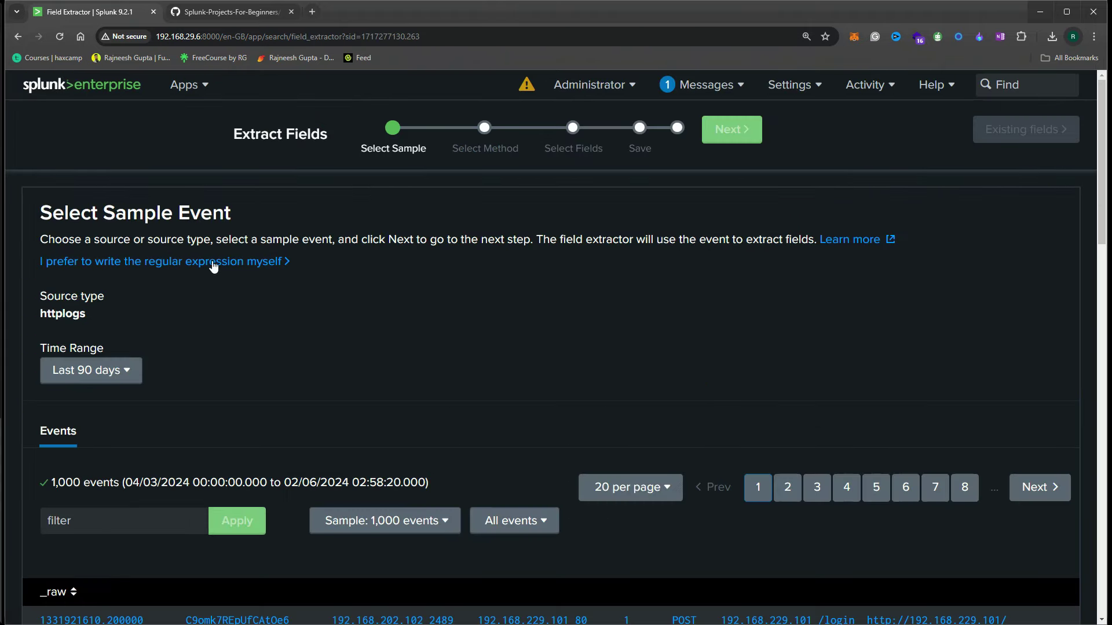
scroll(528, 391, down, 3)
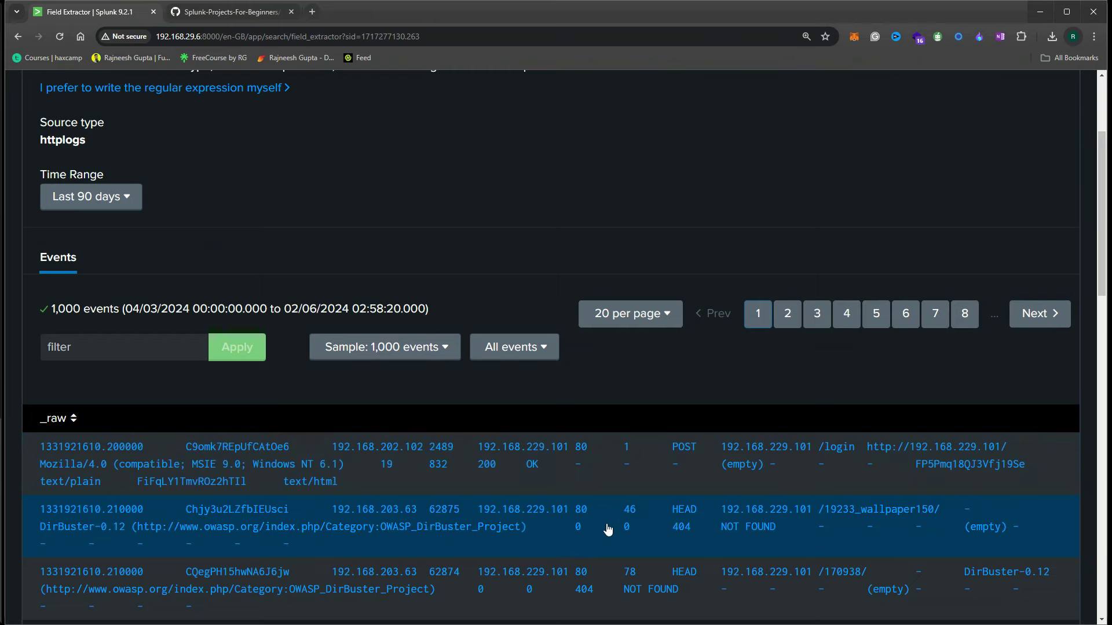
click(607, 528)
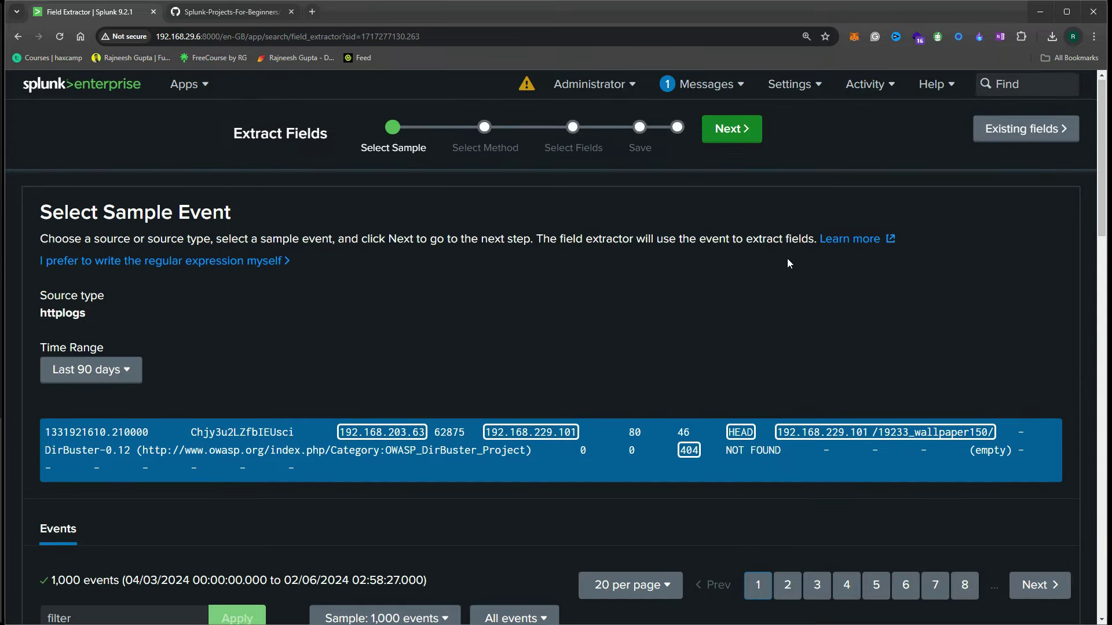
click(736, 130)
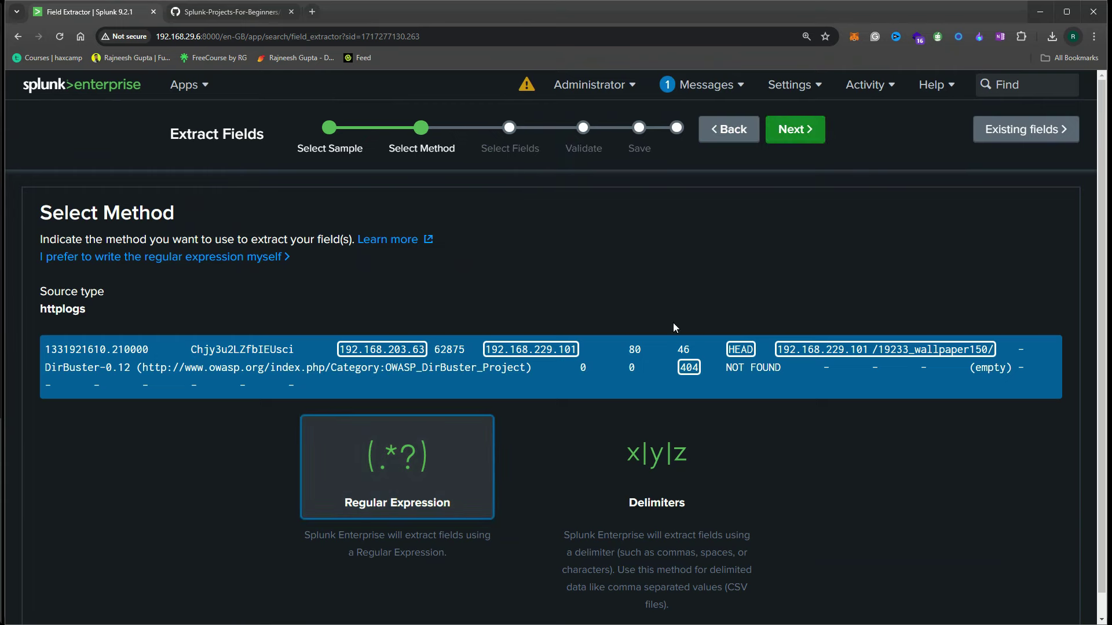
click(763, 129)
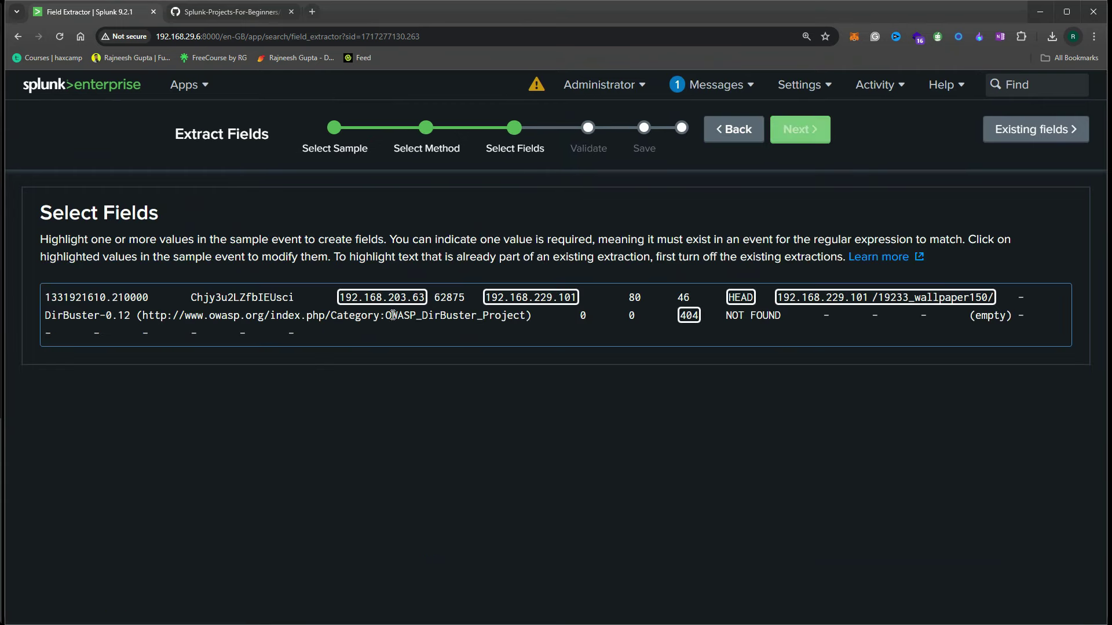
Add extractions to the sample event, naming the value 62875 src_port and the value 80 dst_port
drag(435, 297, 467, 299)
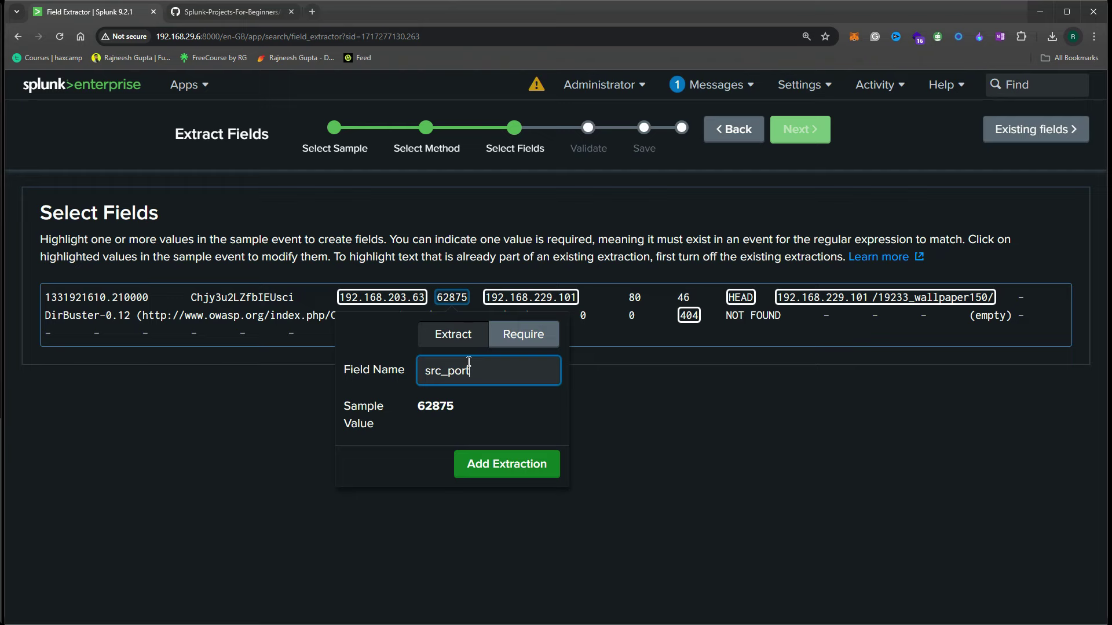
click(540, 461)
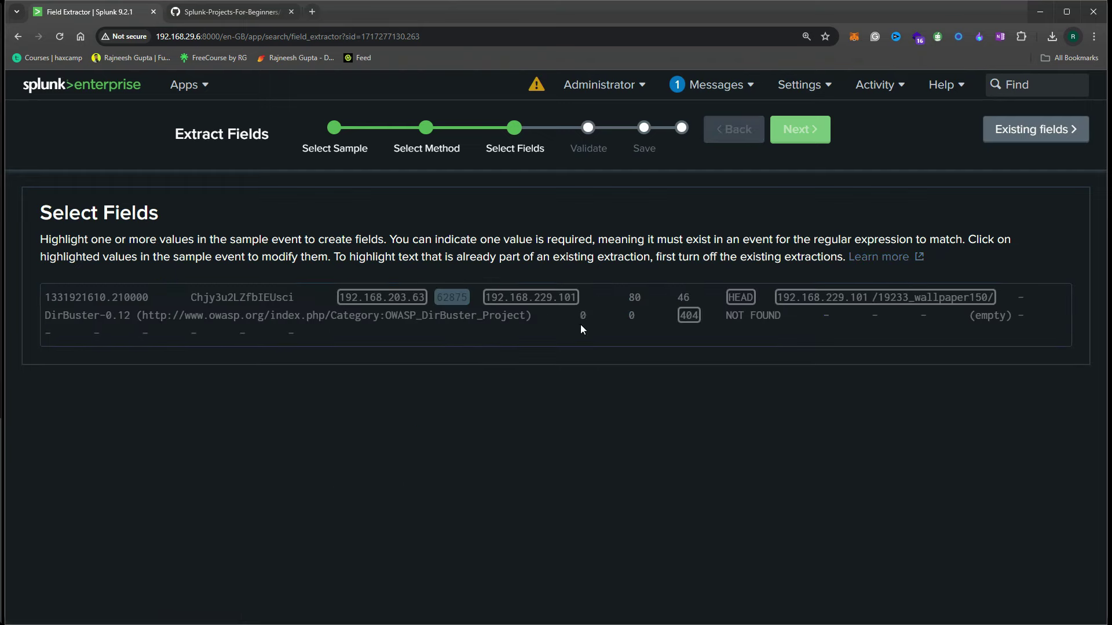
drag(630, 298, 642, 297)
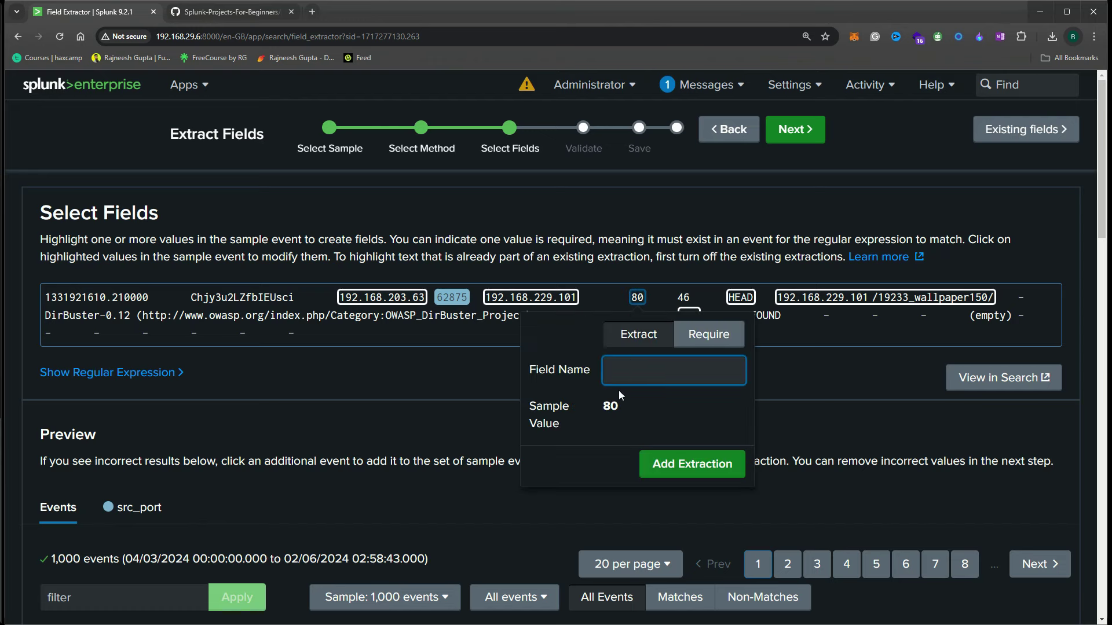
text(dst_port)
click(673, 458)
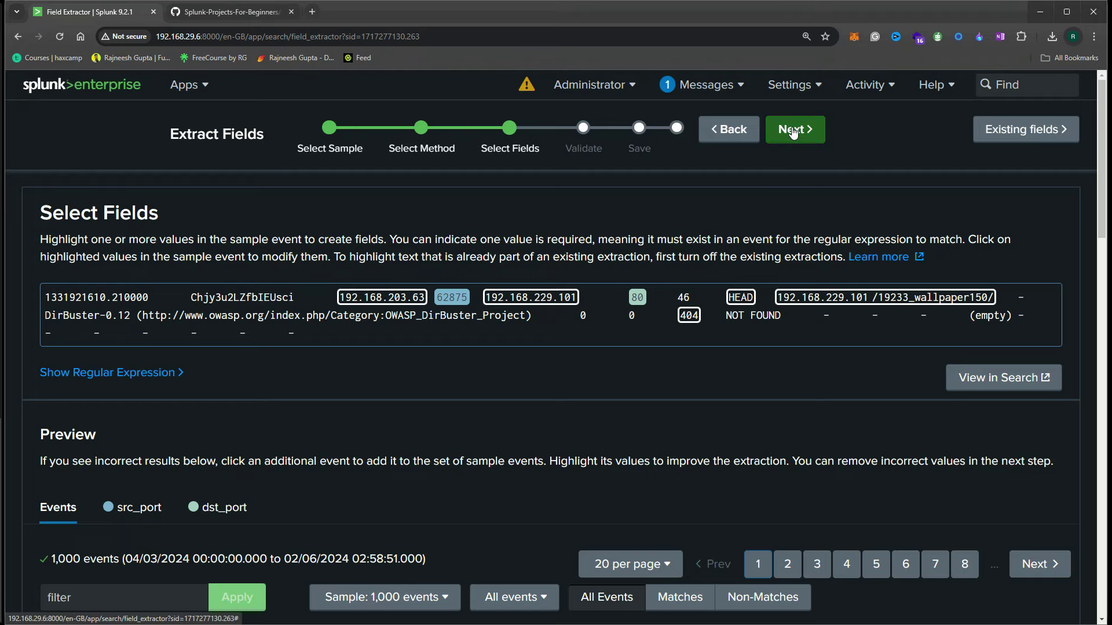
Validate the src_port and dst_port values across the events and save the extraction with Owner permissions
click(794, 132)
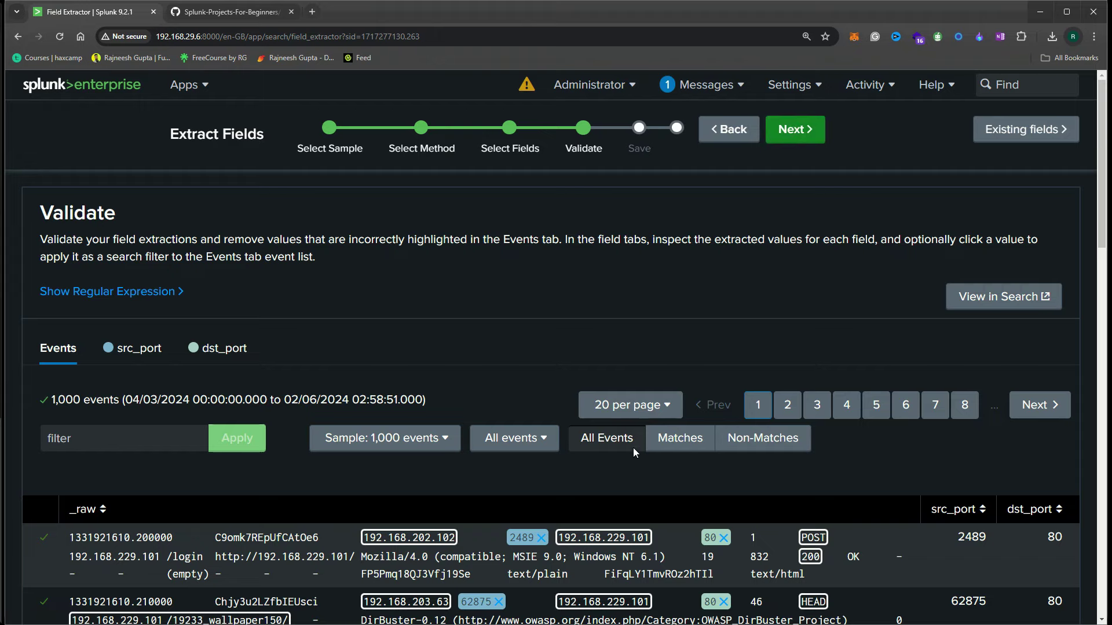
scroll(633, 452, down, 4)
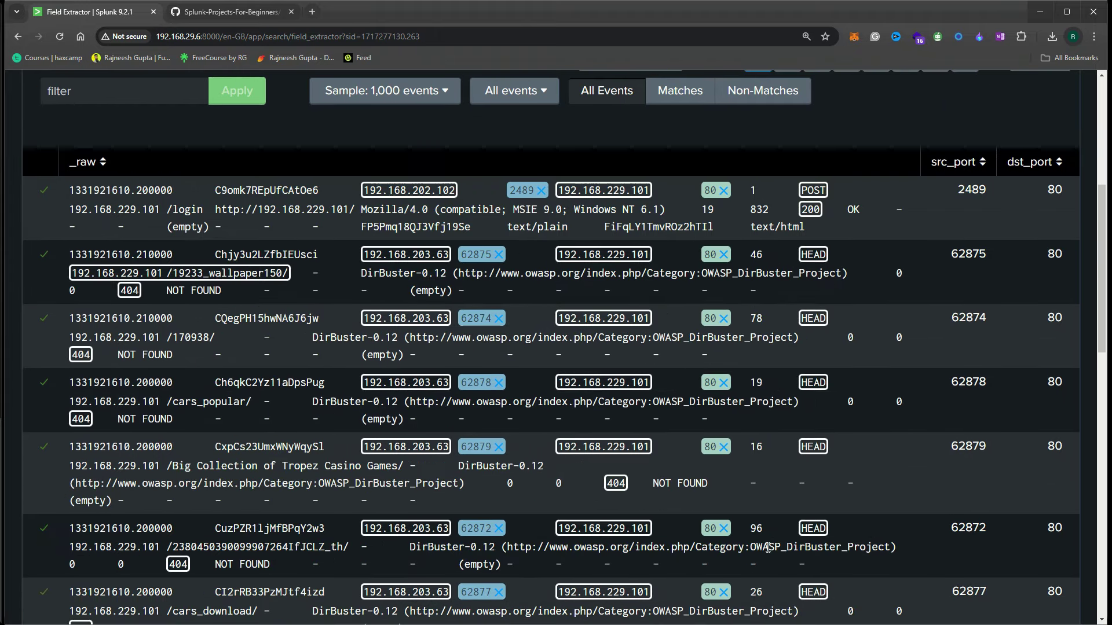
scroll(463, 409, down, 3)
scroll(523, 469, up, 8)
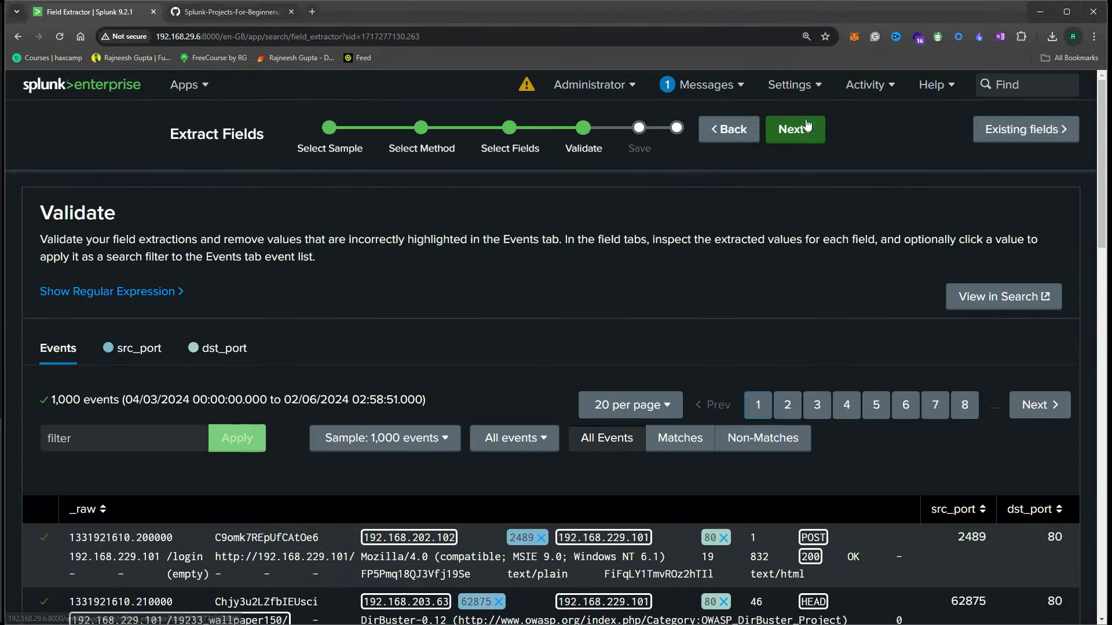
click(802, 133)
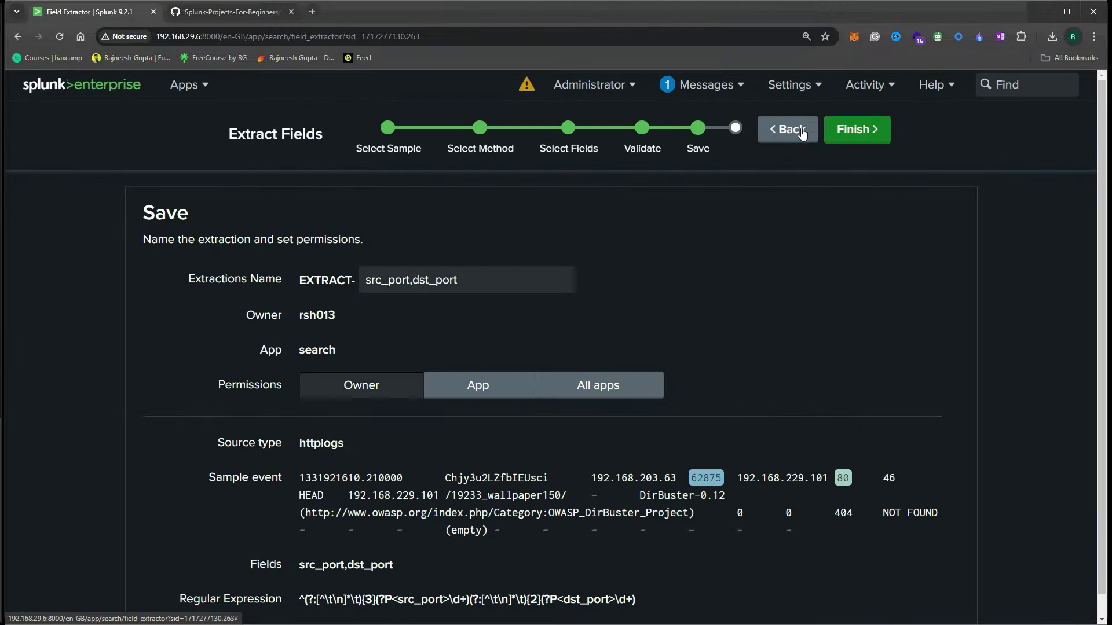
click(857, 130)
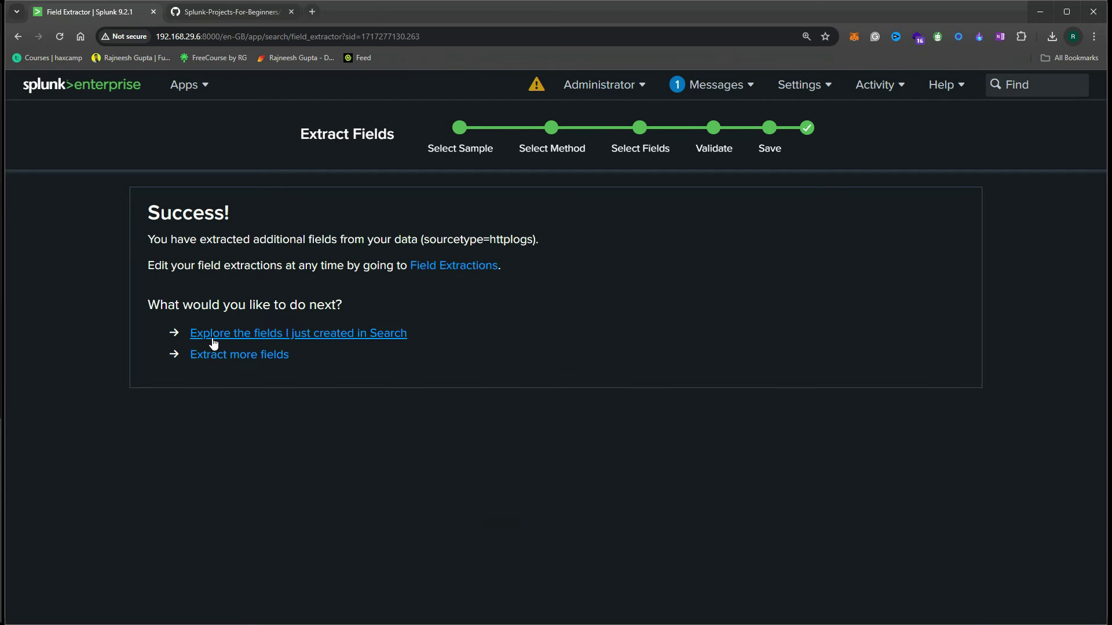
Explore the newly created fields in Search, checking the interesting fields for src_port and dst_port, and pause the running search
click(305, 336)
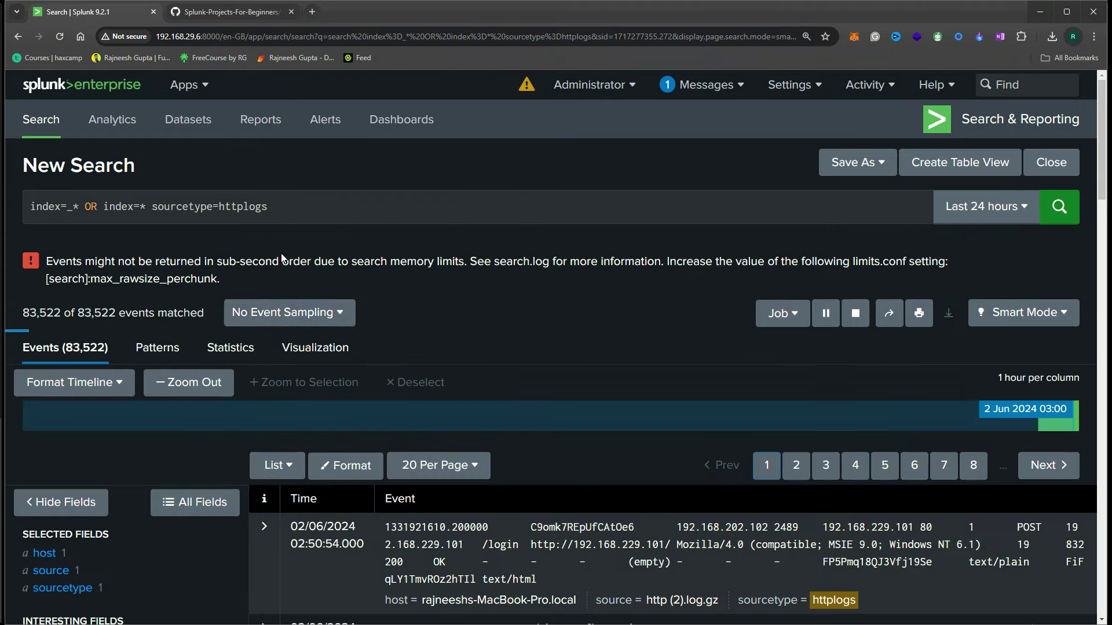
scroll(137, 443, down, 3)
scroll(137, 443, down, 2)
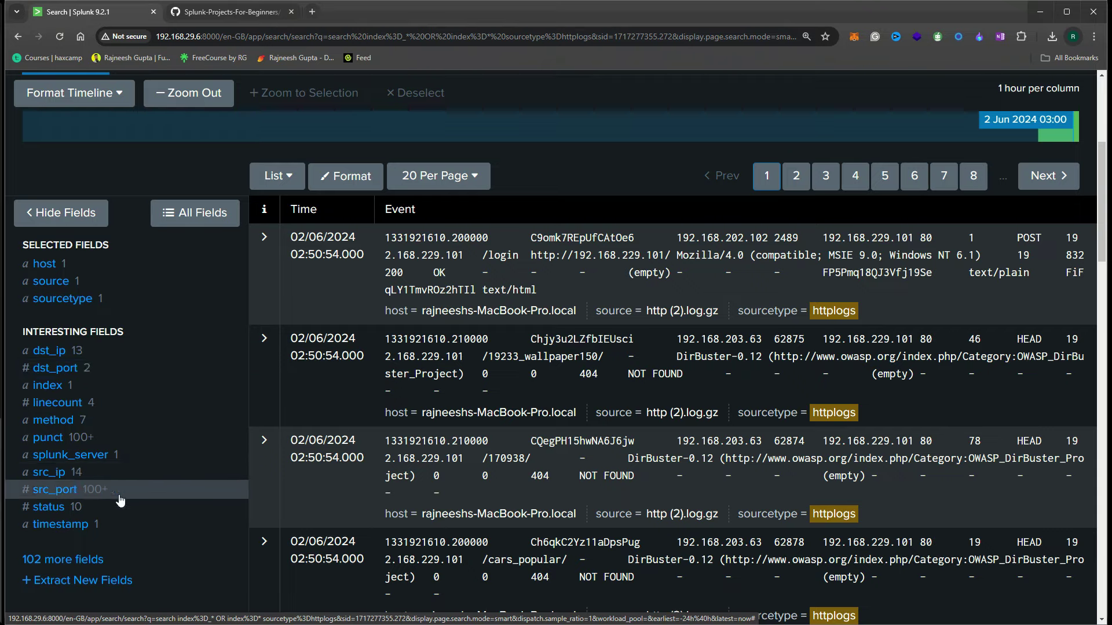
scroll(175, 311, up, 5)
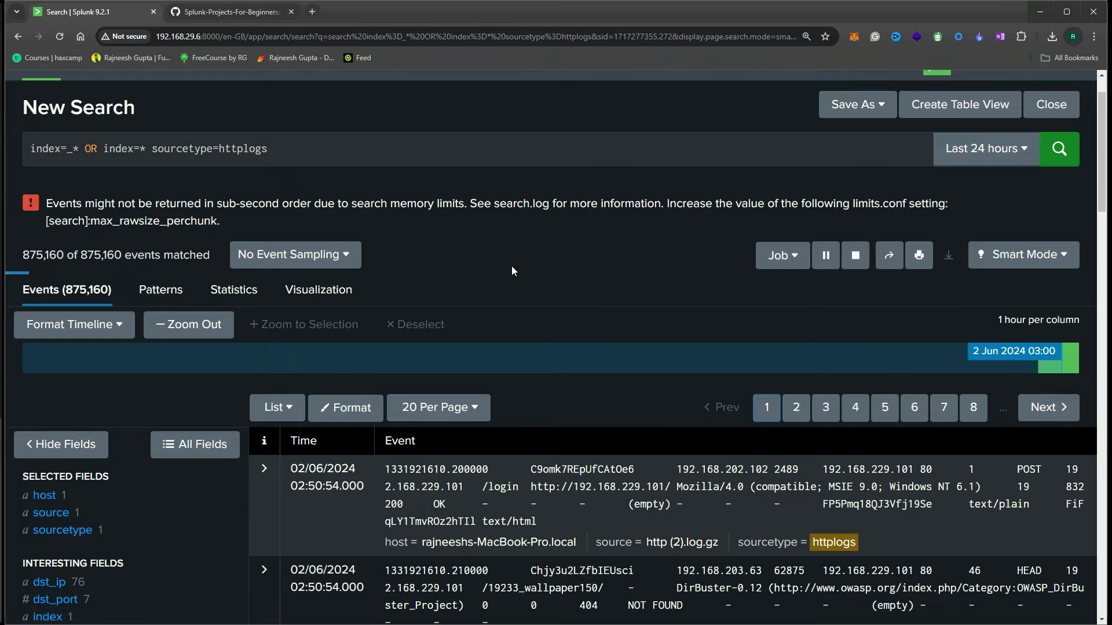
click(831, 255)
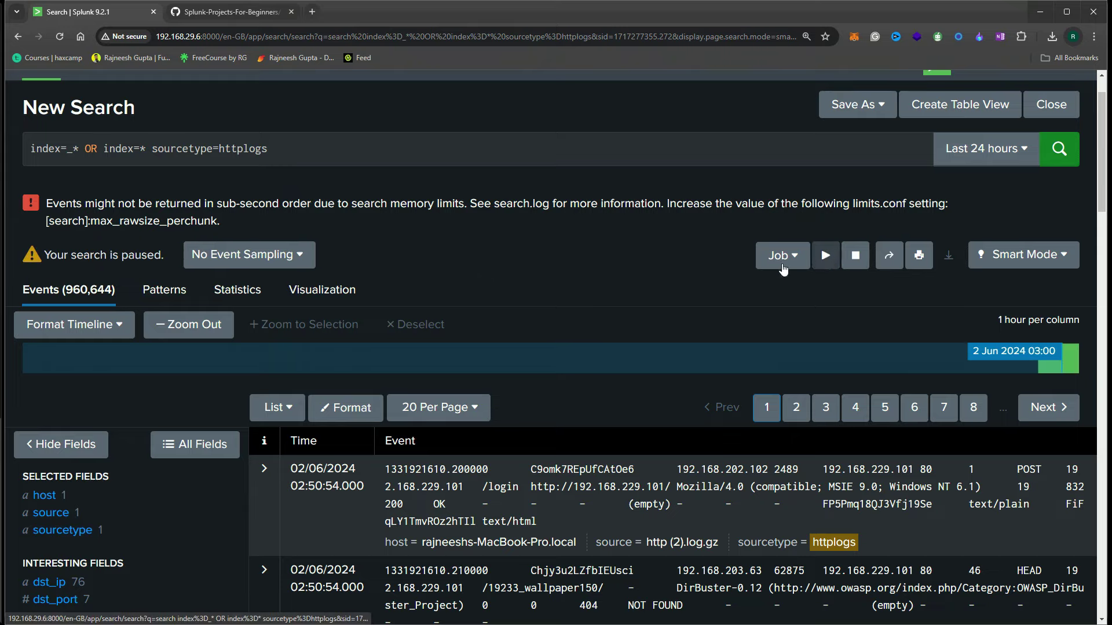
scroll(353, 284, down, 4)
scroll(219, 340, up, 5)
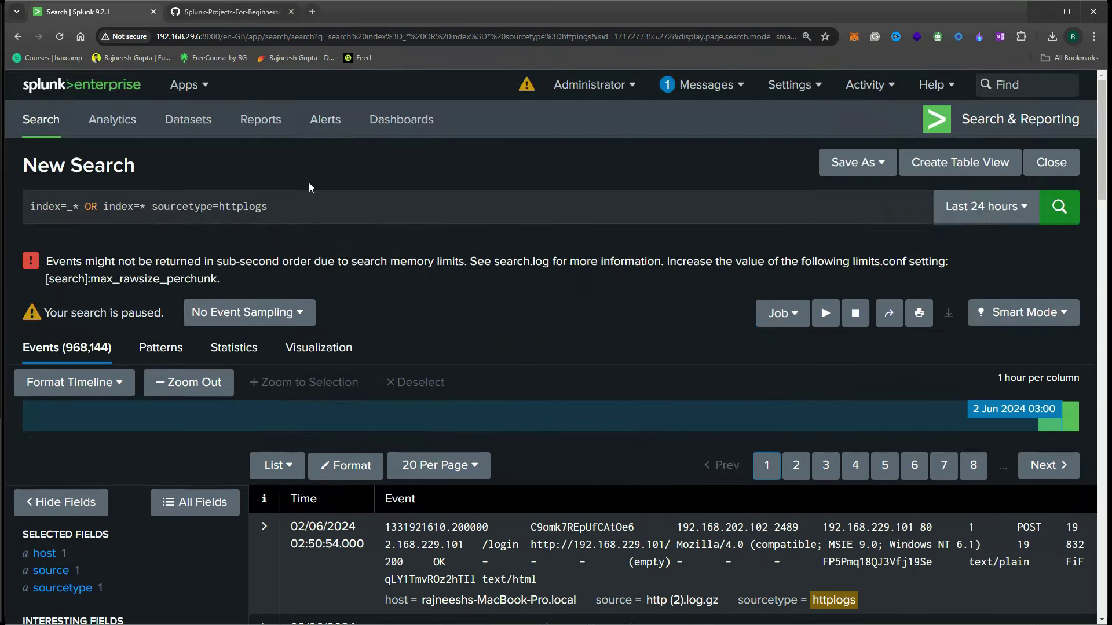
Switch to the GitHub HTTP log project guide and read its anomaly detection and user behavior queries
click(312, 217)
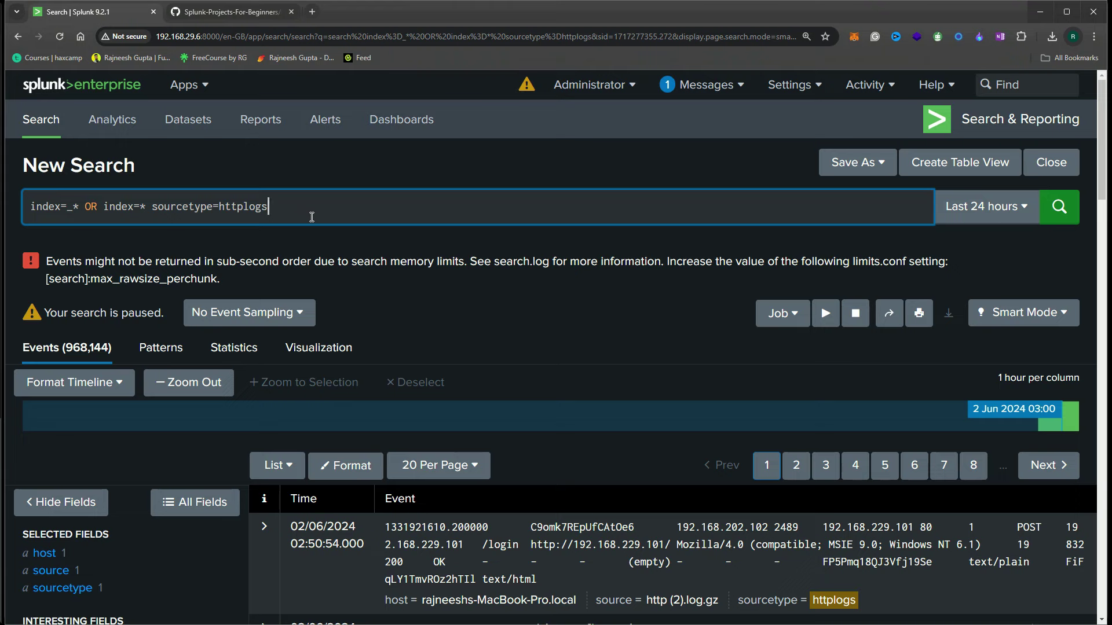
click(237, 3)
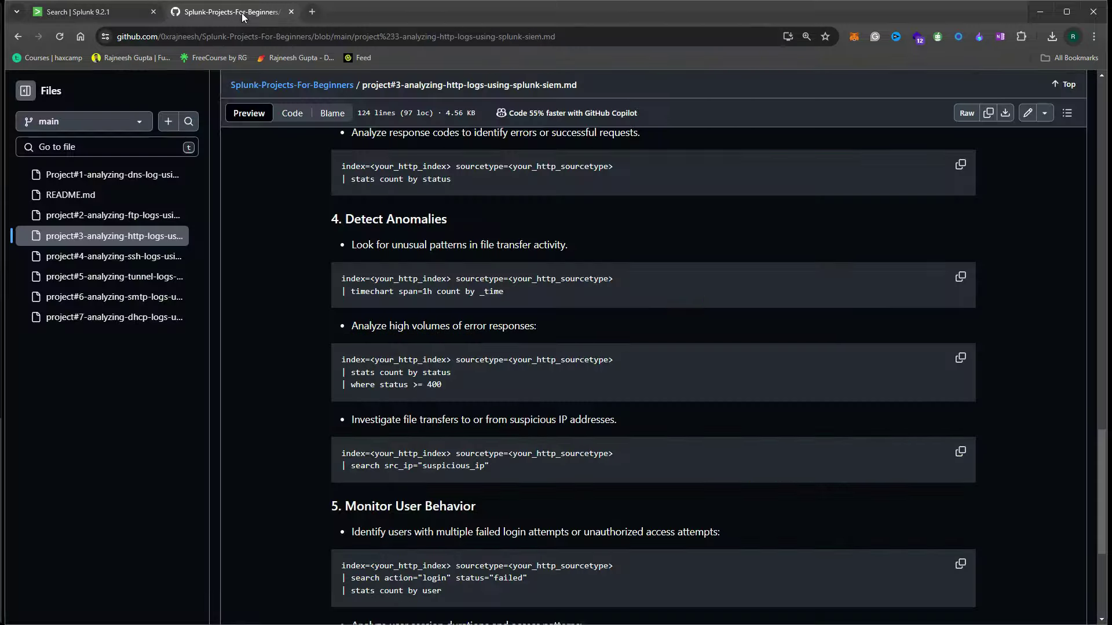
scroll(403, 325, up, 3)
scroll(403, 325, down, 3)
scroll(402, 321, down, 3)
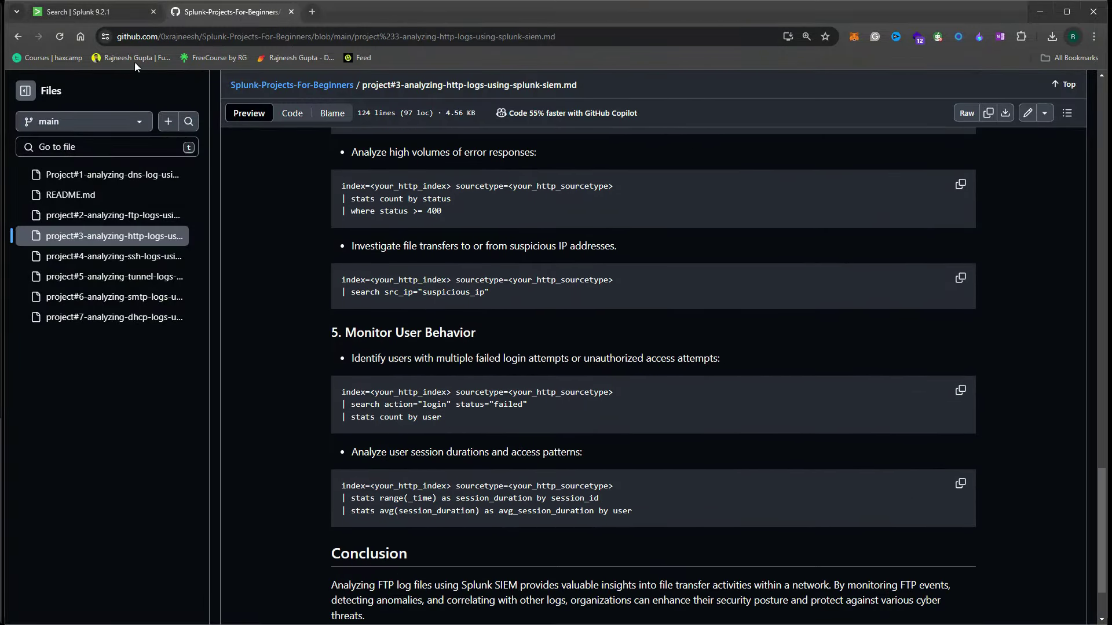
Return to Splunk and run the httplogs search with "| table src_ip, src_port, dst_ip, dst_port" appended
click(87, 12)
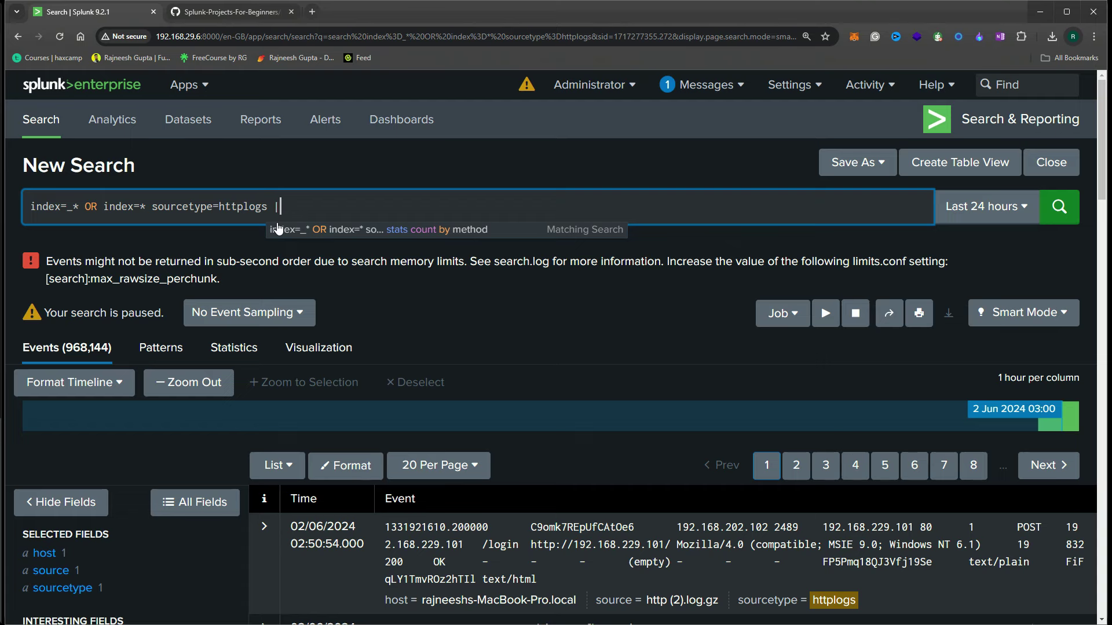
text(table )
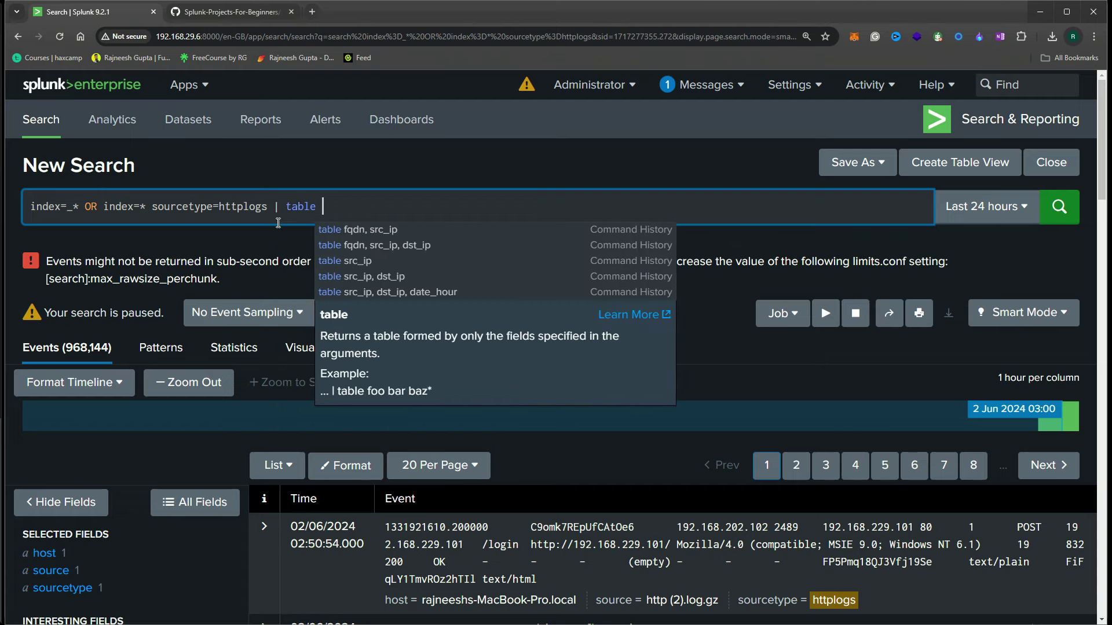
text(src_ip)
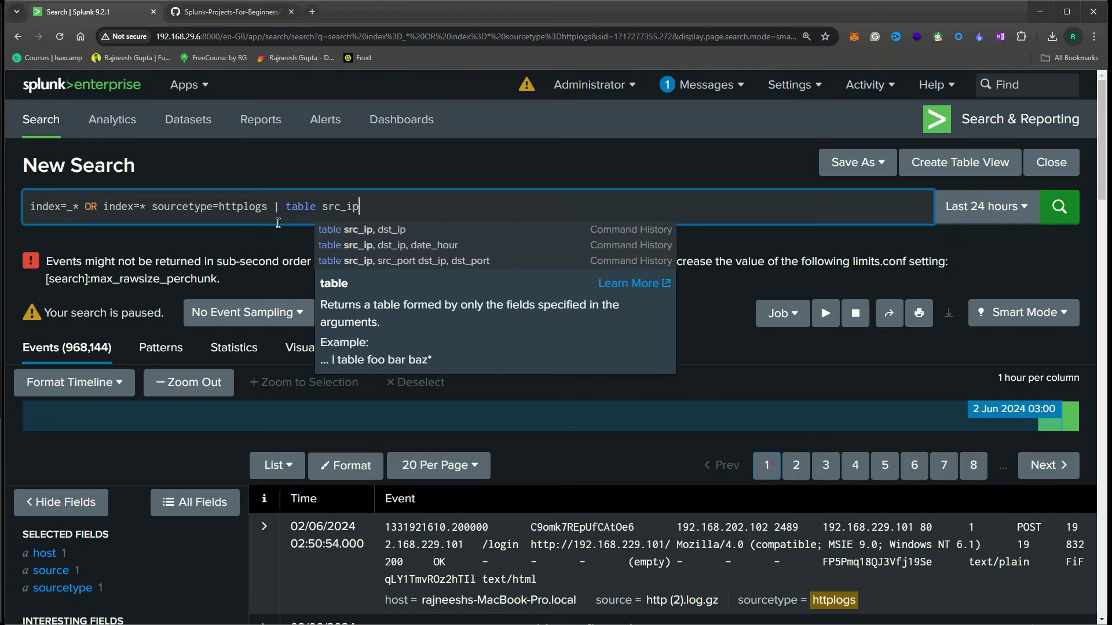
text(, src)
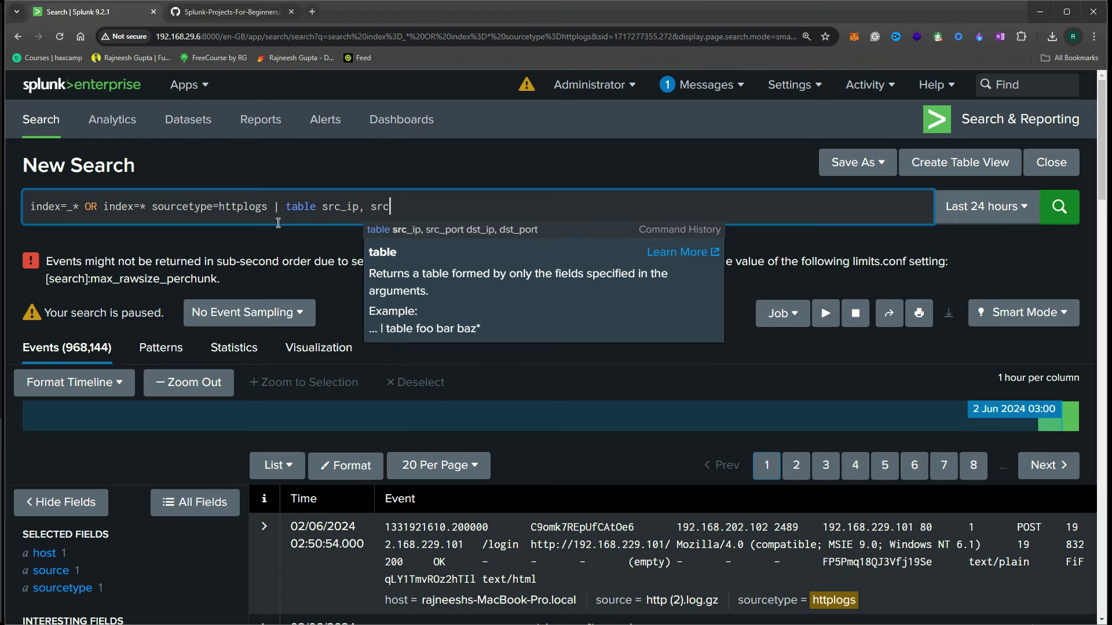
text(_port, ds)
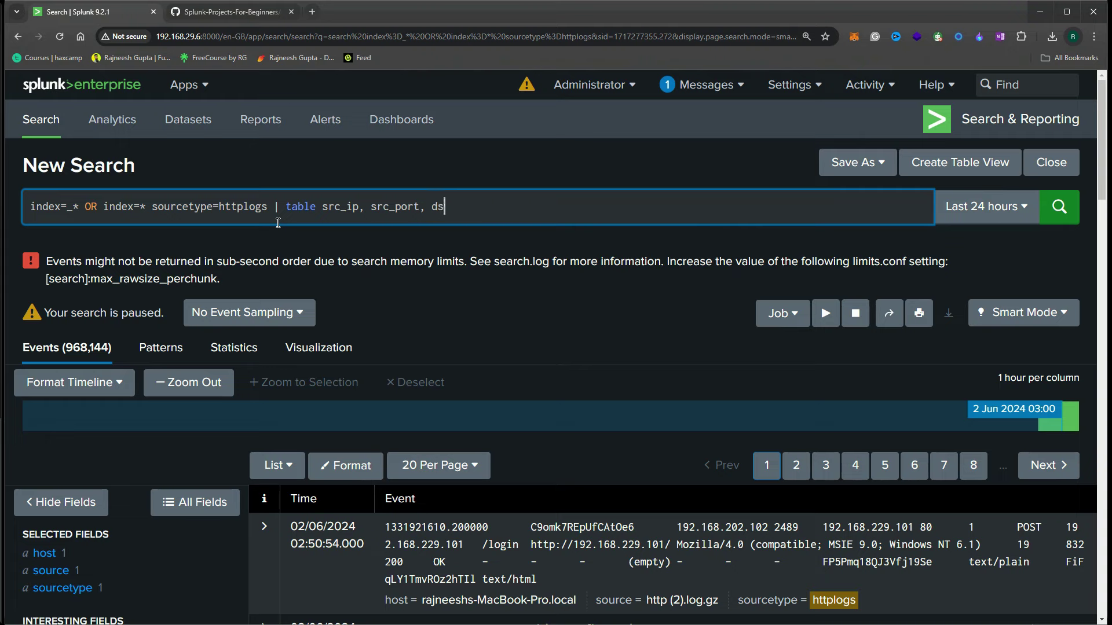
text(t_ip, dst_port)
key(Return)
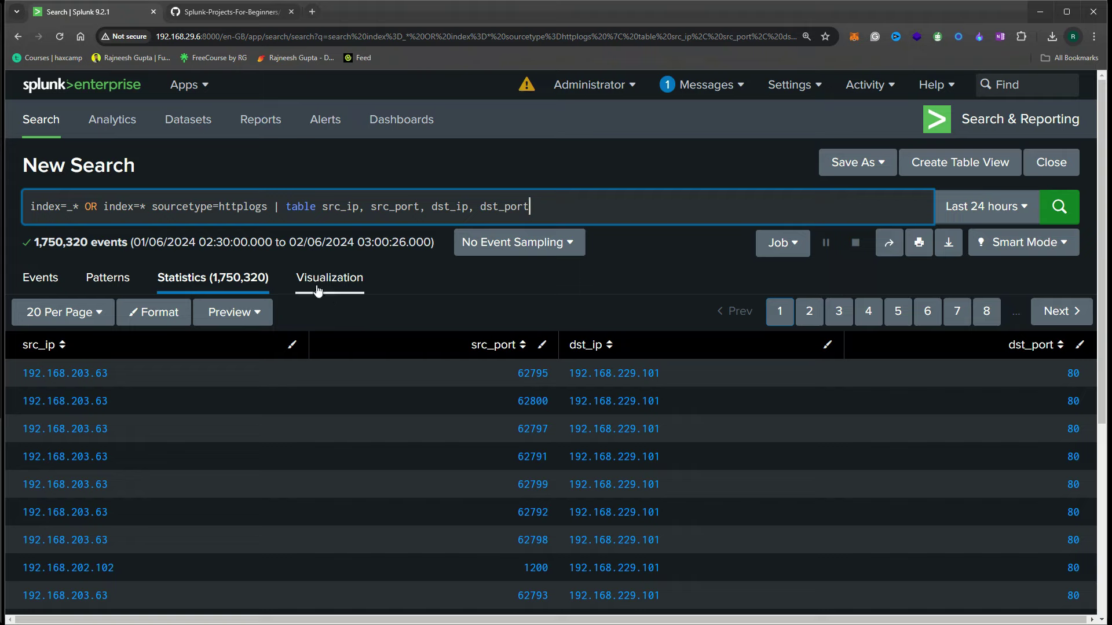
Look through the tabulated IP and port rows, then rerun the search with "| dedup src_port" appended
scroll(545, 365, down, 2)
scroll(637, 348, up, 1)
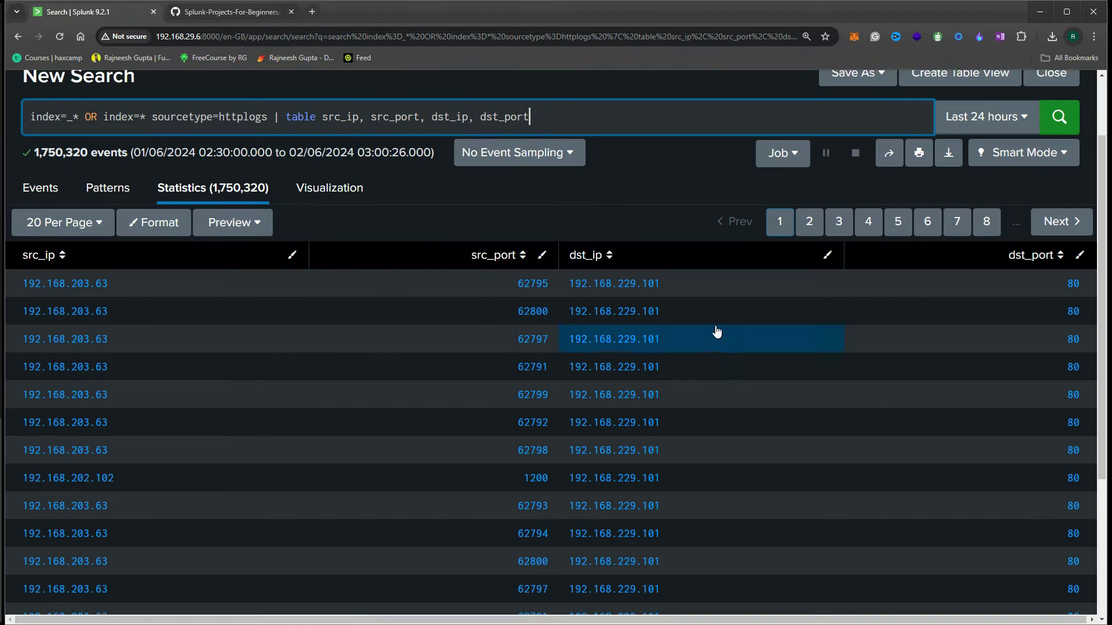
scroll(718, 333, up, 2)
scroll(1067, 377, down, 3)
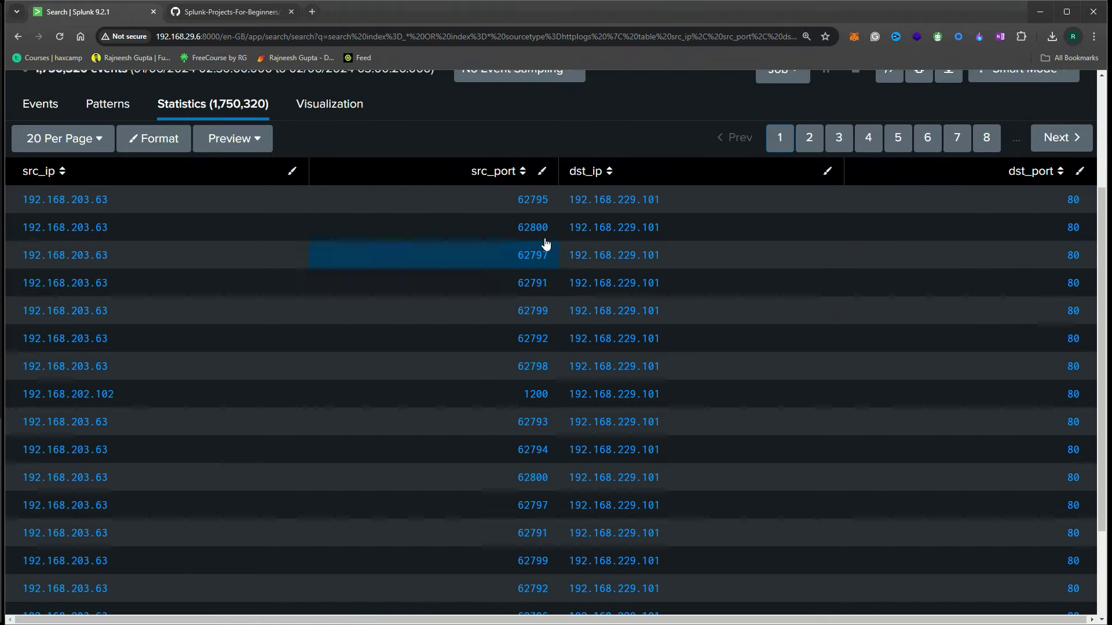
scroll(422, 317, up, 3)
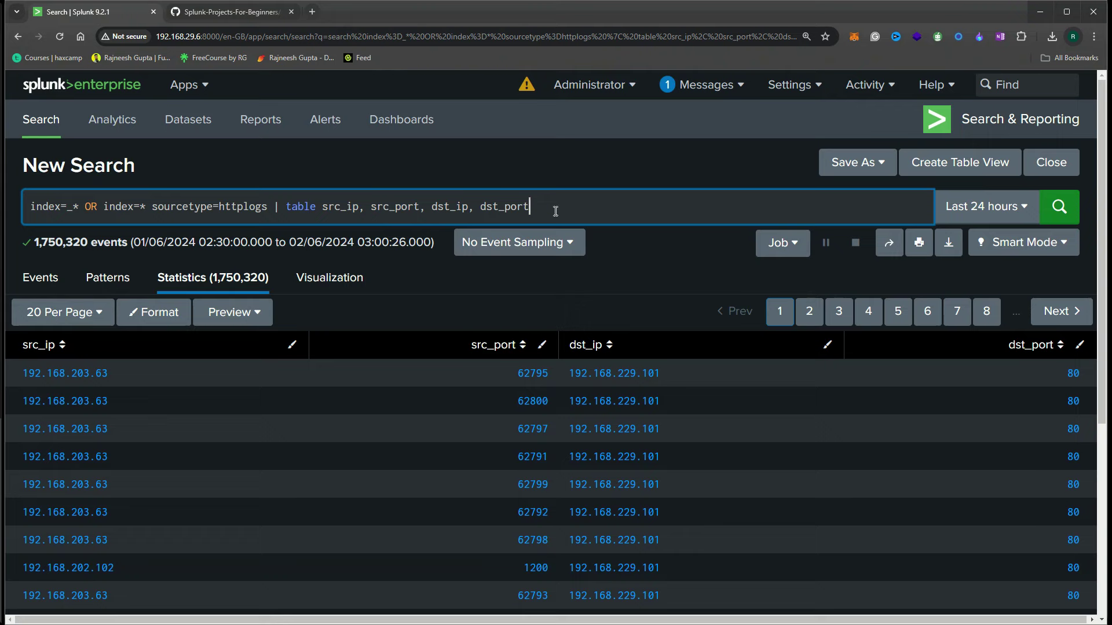
text(ded)
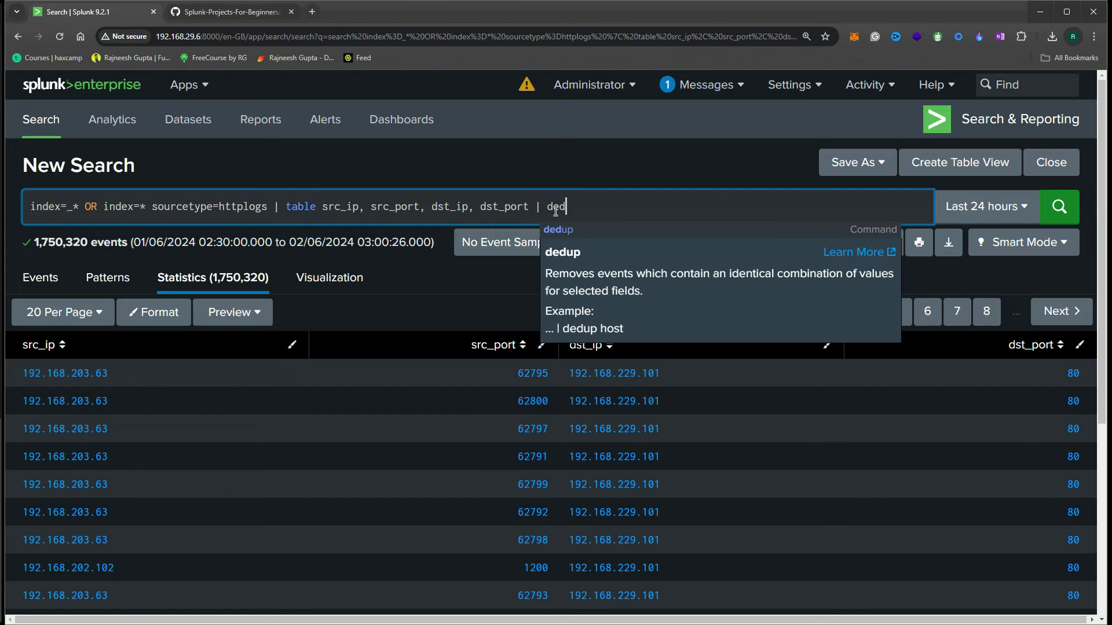
key(Down)
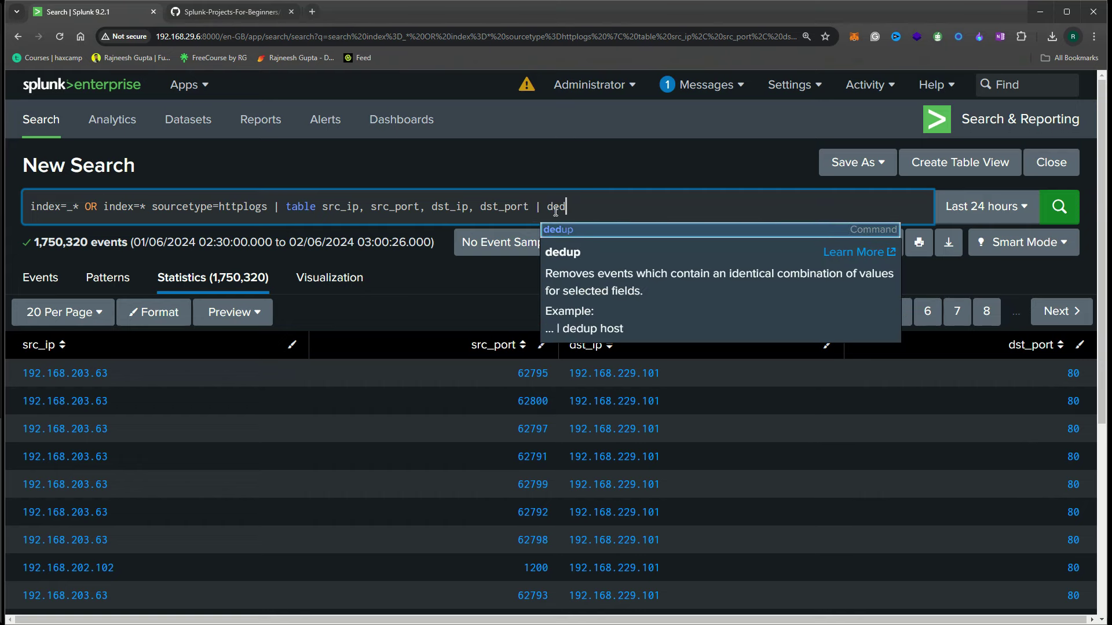
key(Return)
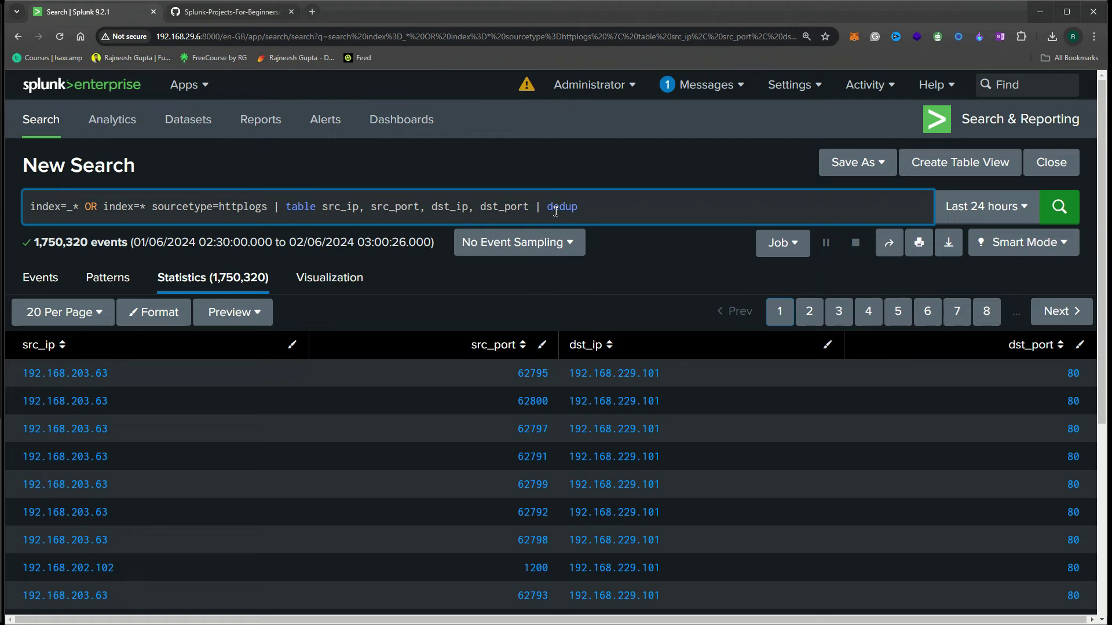
text(src_port)
key(Return)
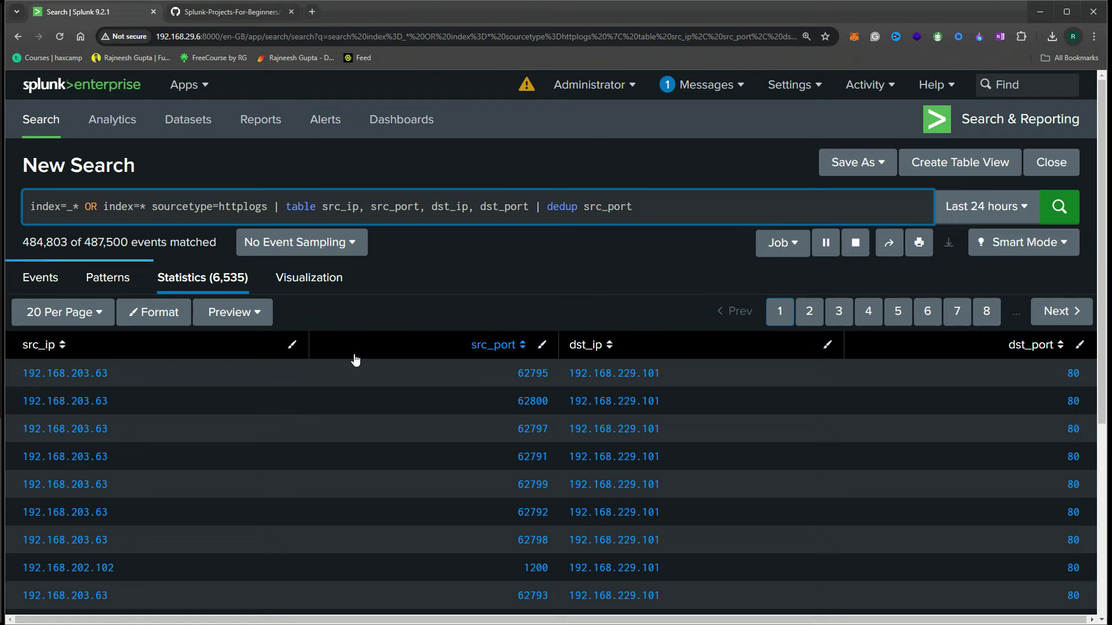
Change the deduplication field in the httplogs table search to src_ip and run it
double_click(585, 210)
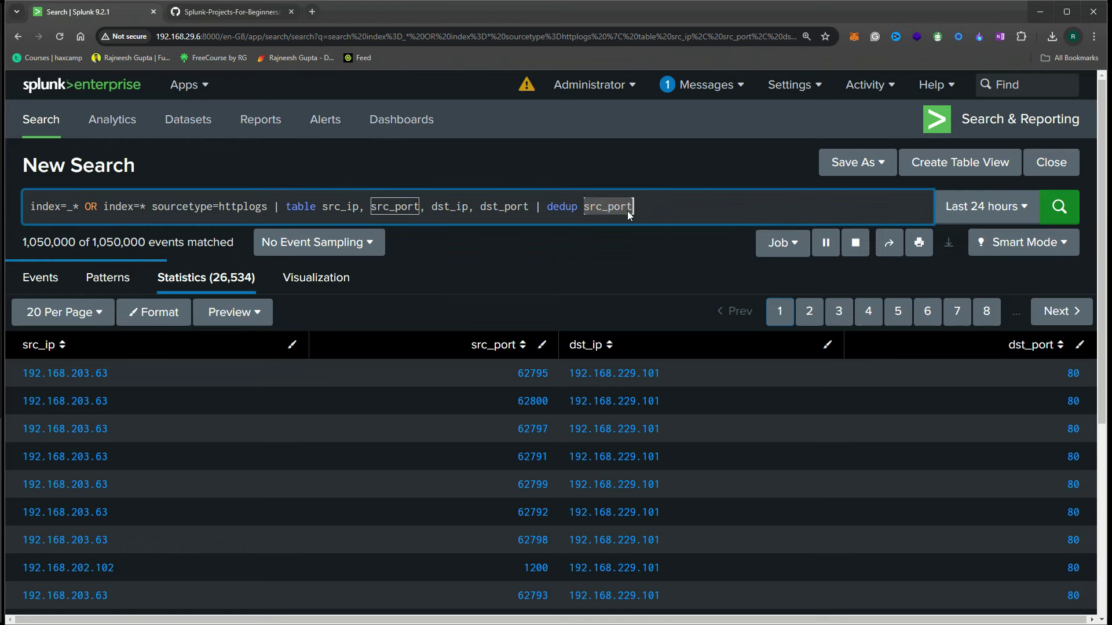
key(BackSpace)
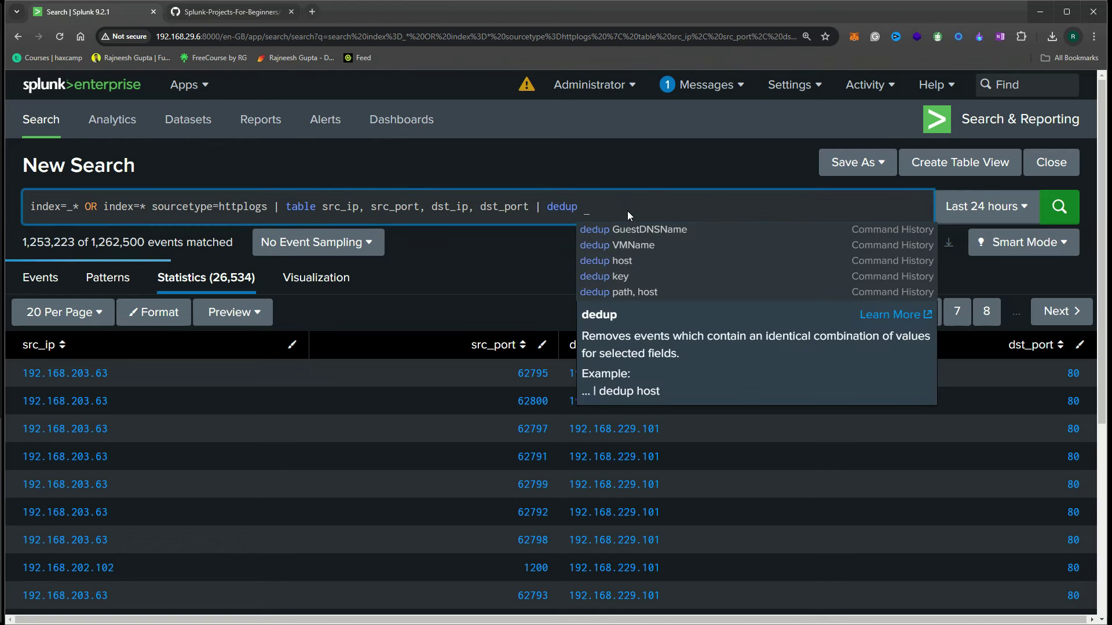
text(src_)
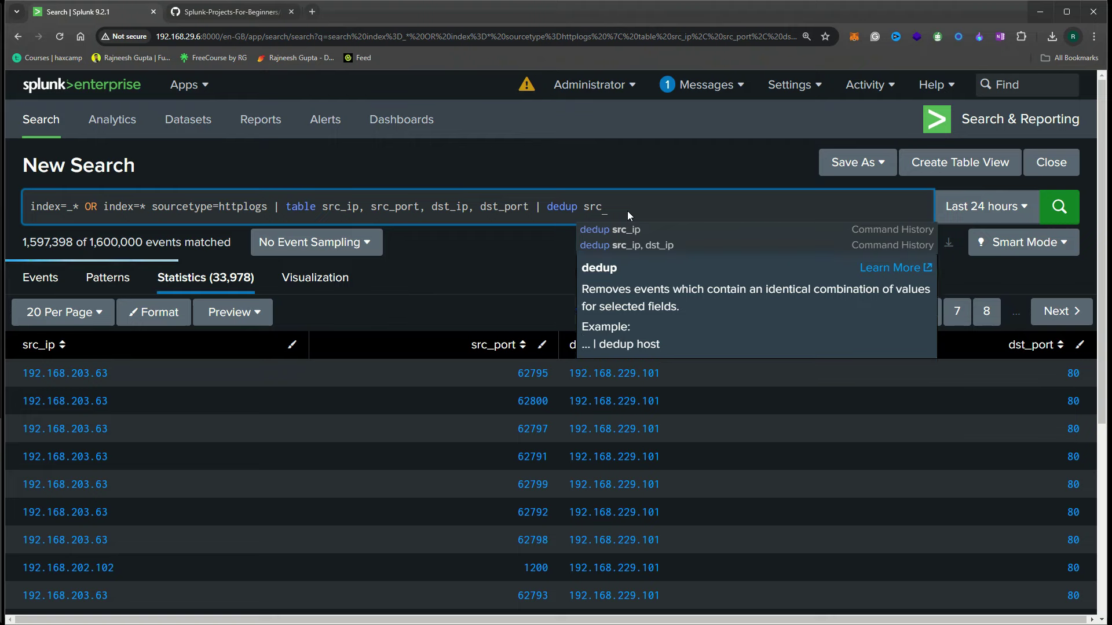
text(ip)
key(Return)
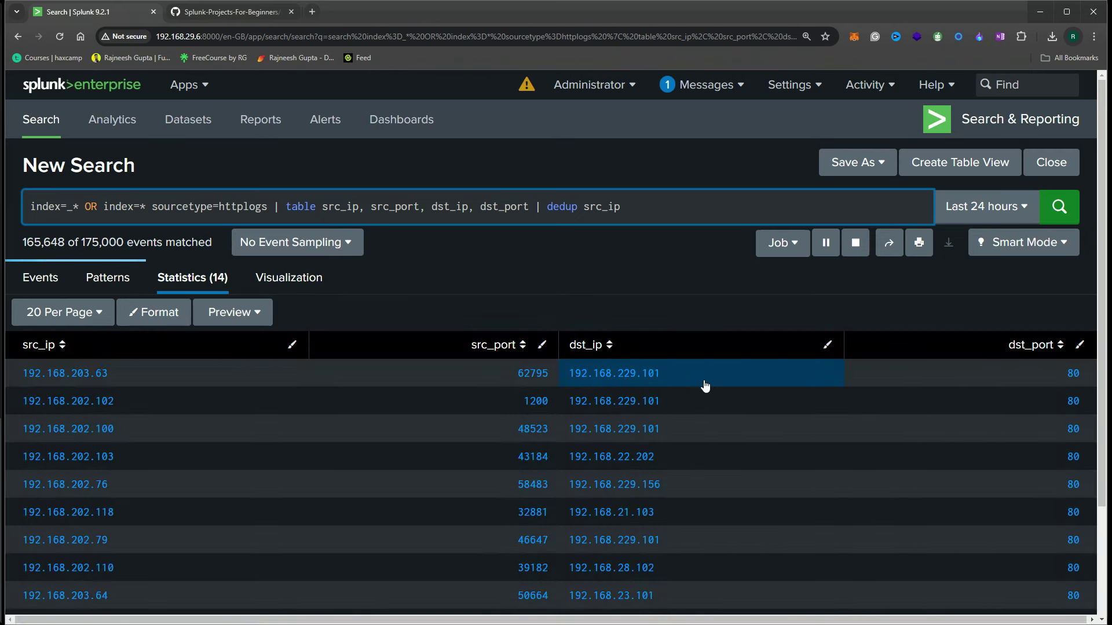
Deduplicate the httplogs table by dst_ip instead and run the search
double_click(644, 207)
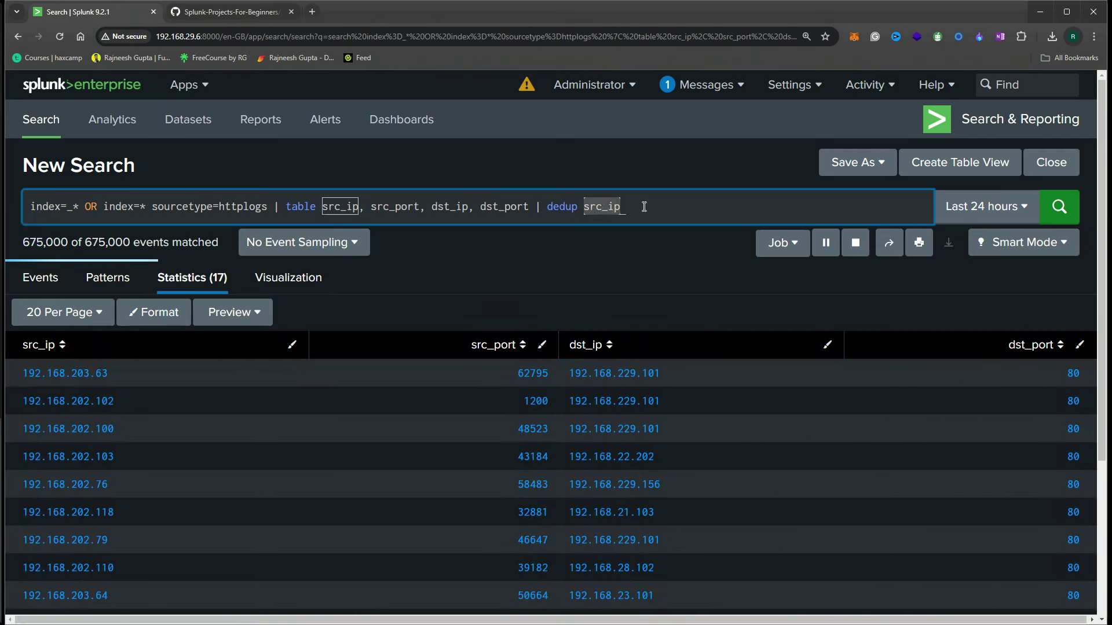
text(dst_ip)
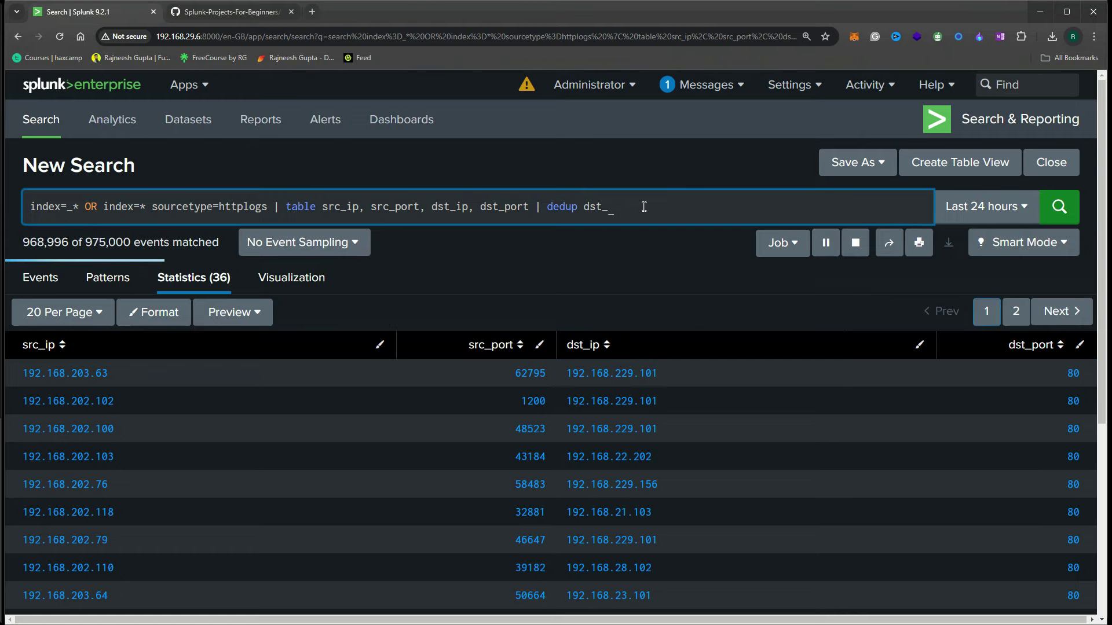
key(Return)
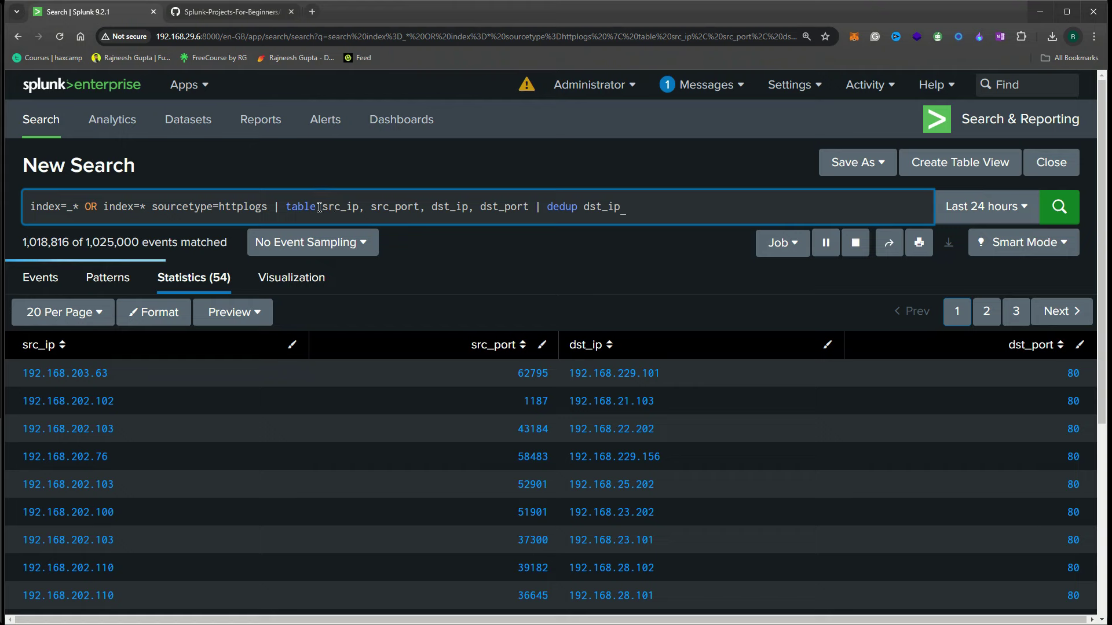
Strip the table and dedup commands from the query and run only "index=_* OR index=* sourcetype=httplogs"
drag(318, 207, 702, 205)
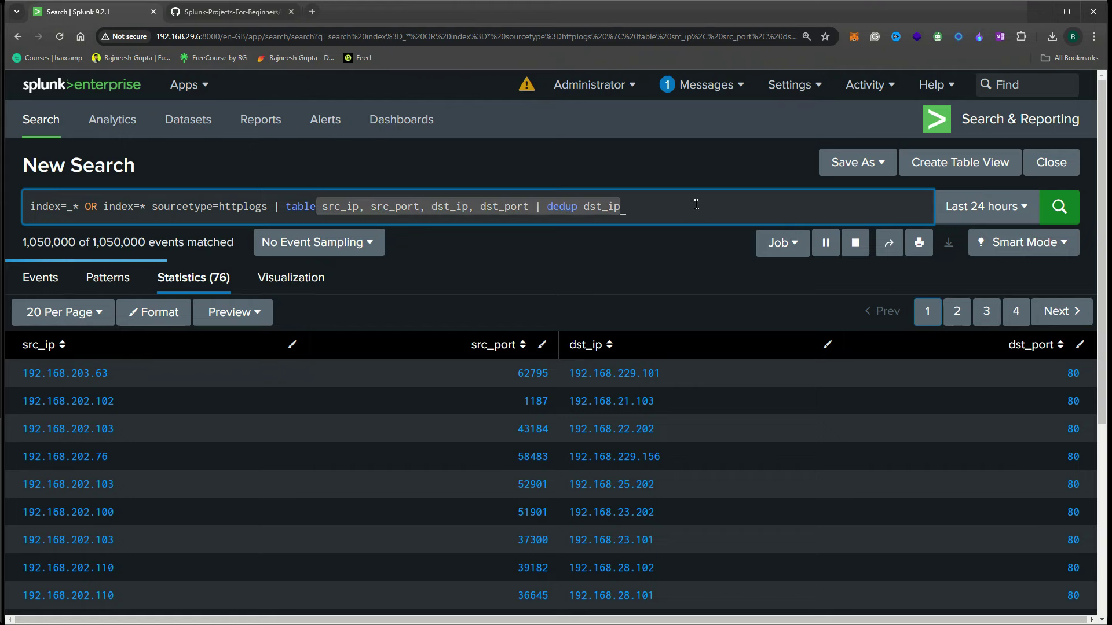
key(BackSpace)
key(BackSpace)
key(BackSpace)
key(BackSpace)
key(BackSpace)
key(BackSpace)
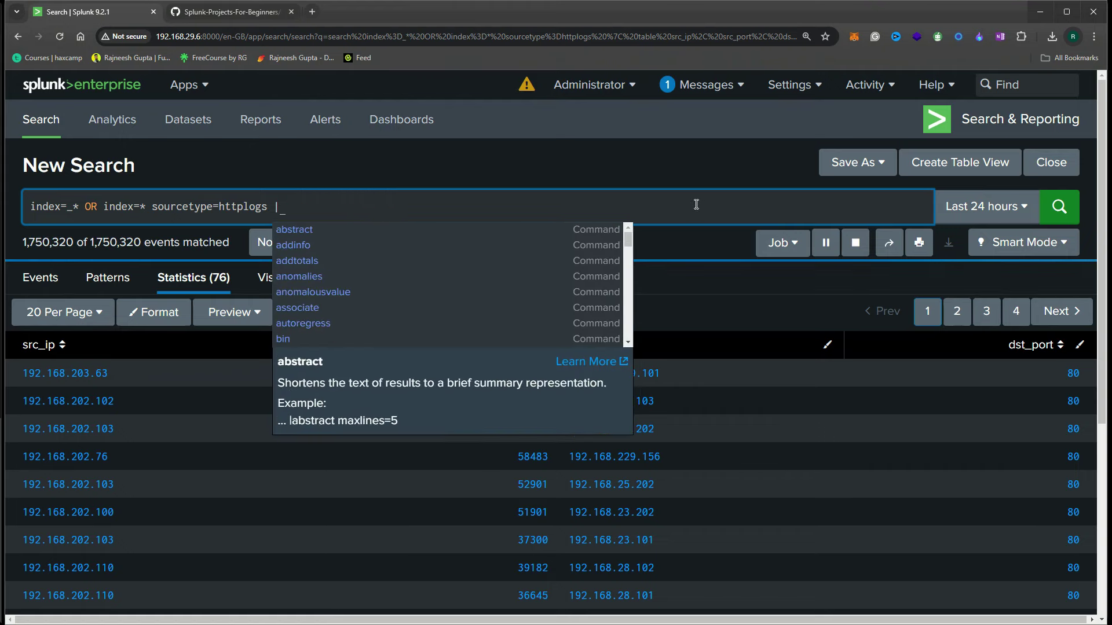
key(BackSpace)
key(BackSpace)
key(Return)
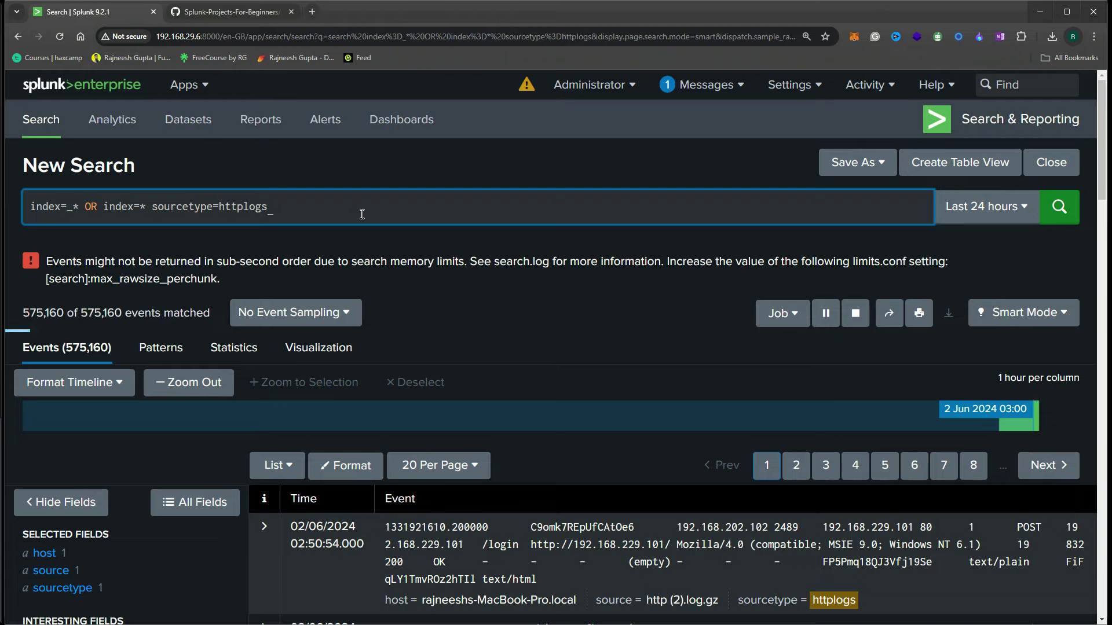
Append "| top limit=20 dst_ip" to the httplogs query and run it
text(| to)
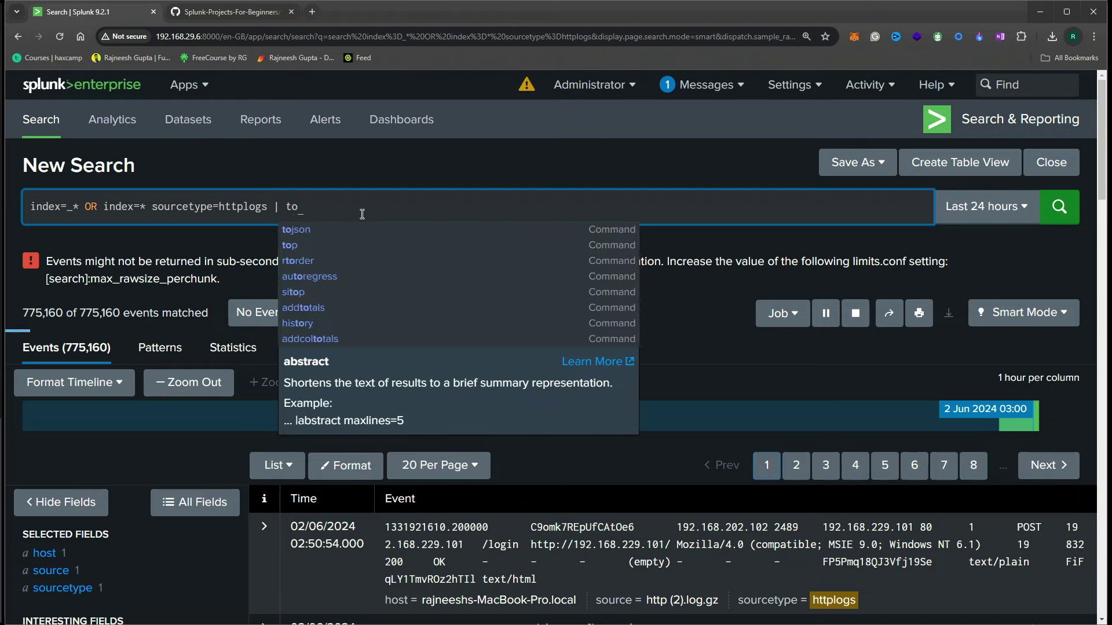
text(p limit=)
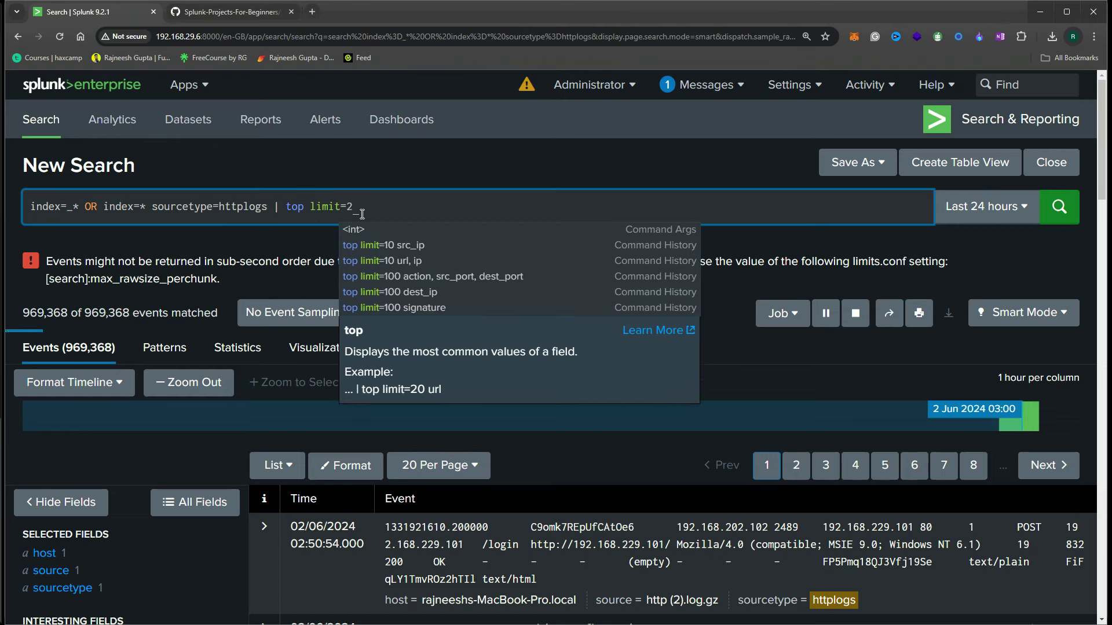
text(20 ds)
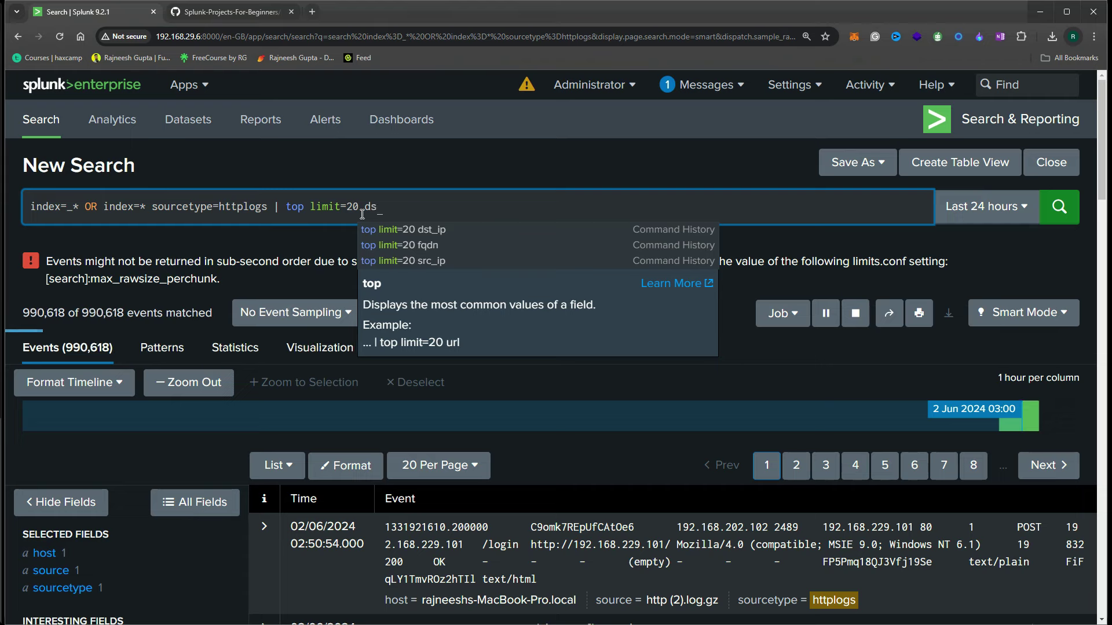
text(t_ip)
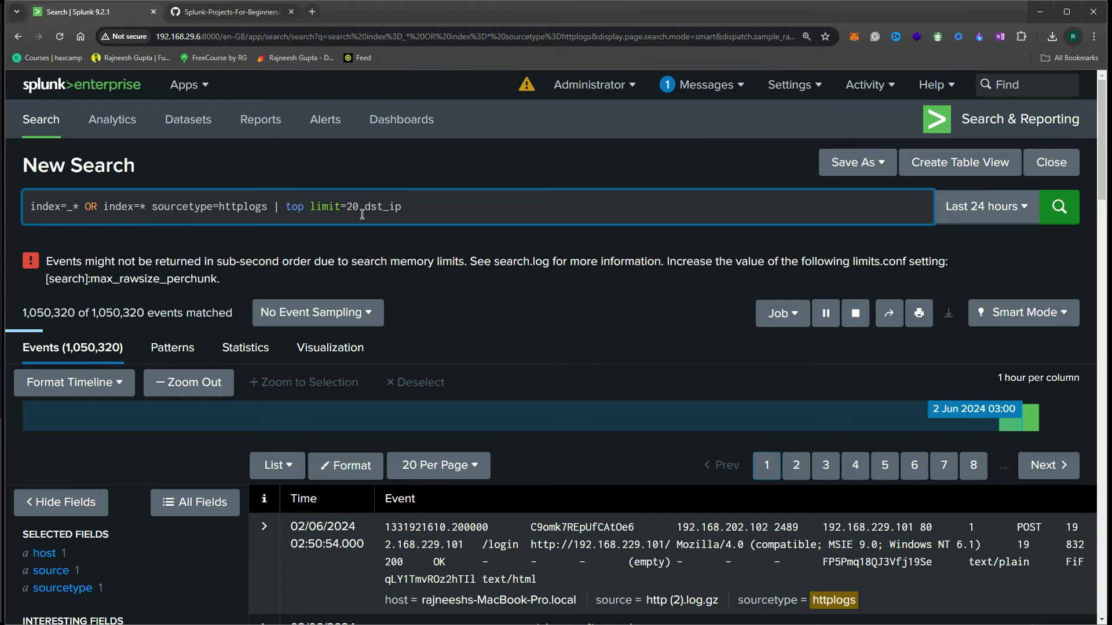
scroll(614, 492, down, 1)
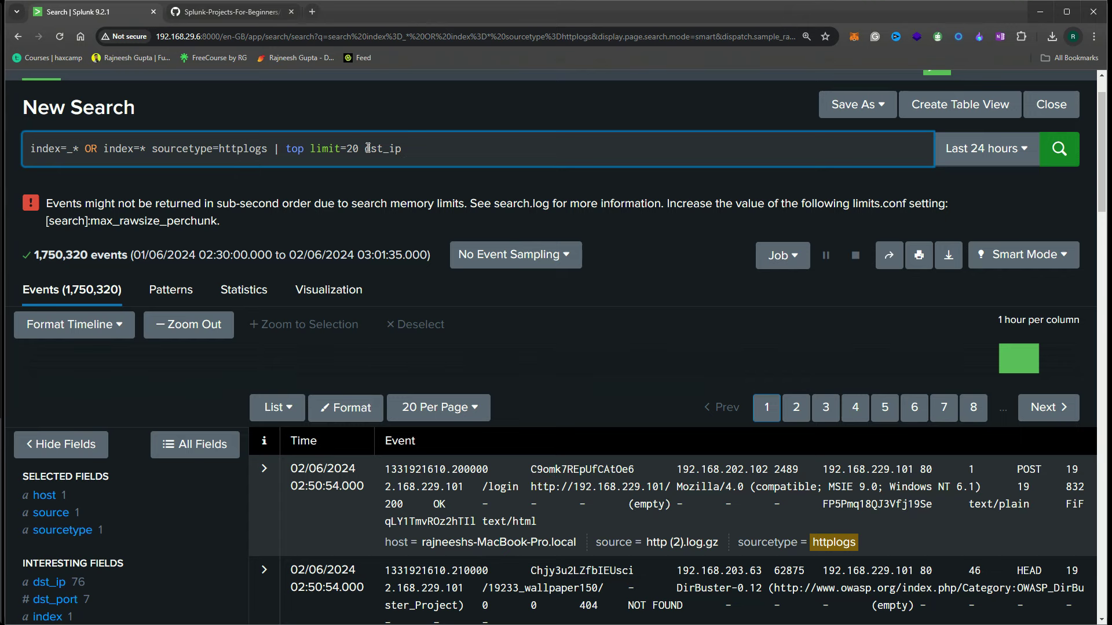
drag(365, 148, 404, 148)
click(413, 149)
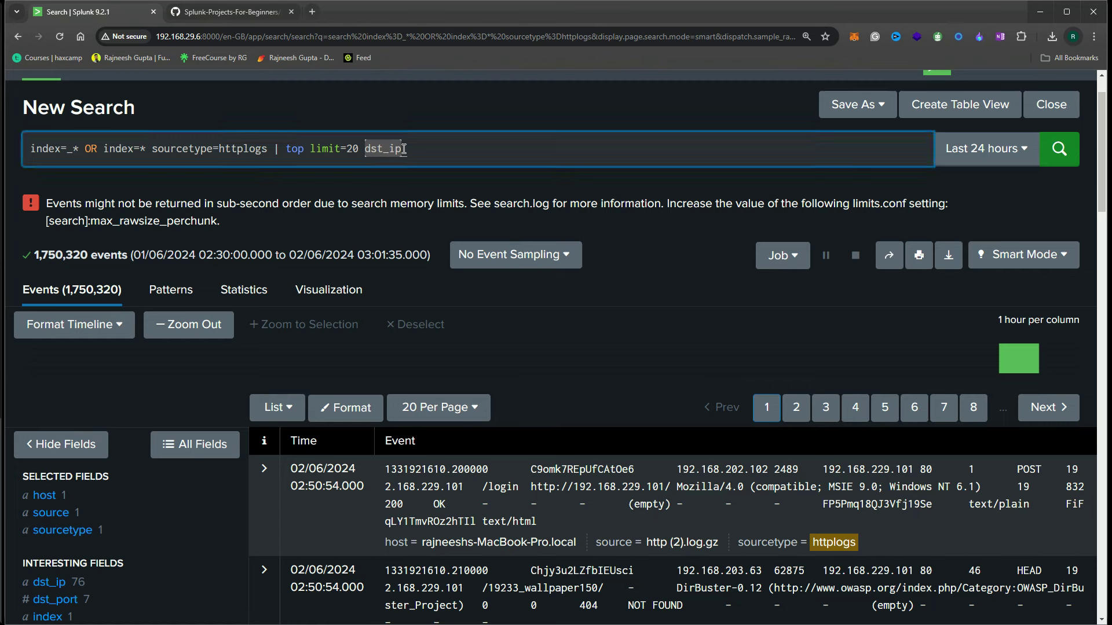
click(403, 149)
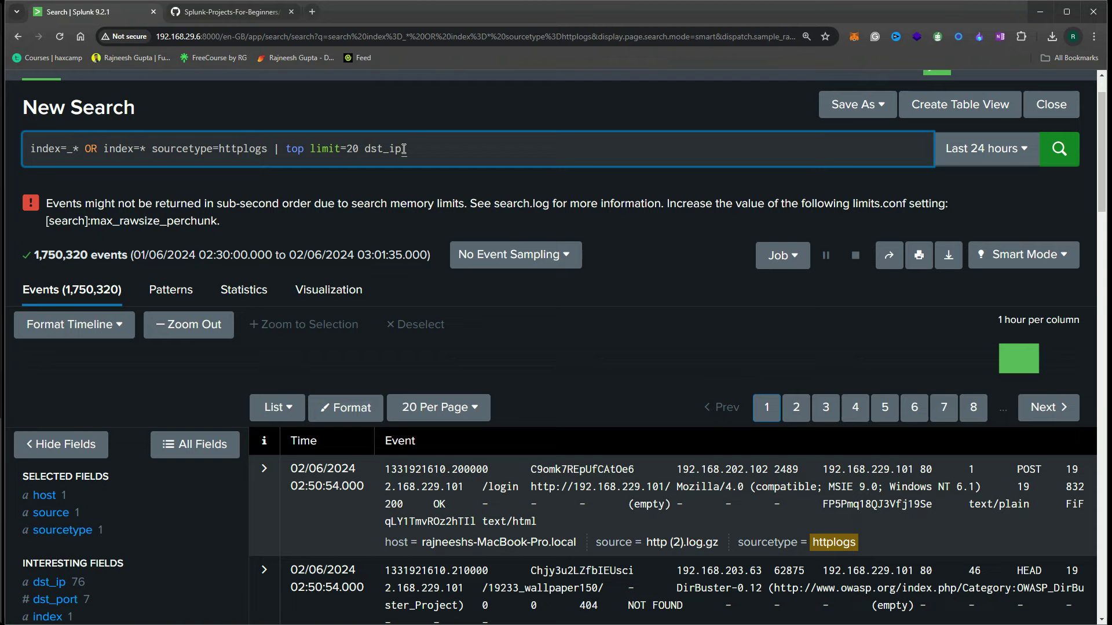
key(Return)
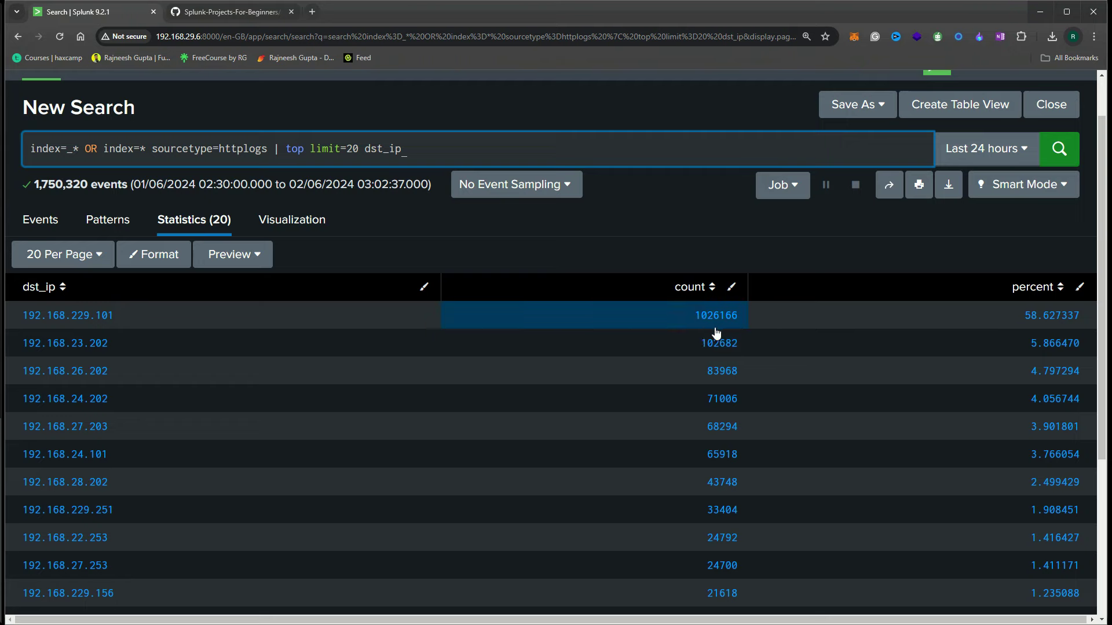
Examine the most common destination IPs and the drilldown options for 192.168.229.101 against the top clause of the query
drag(412, 152, 377, 152)
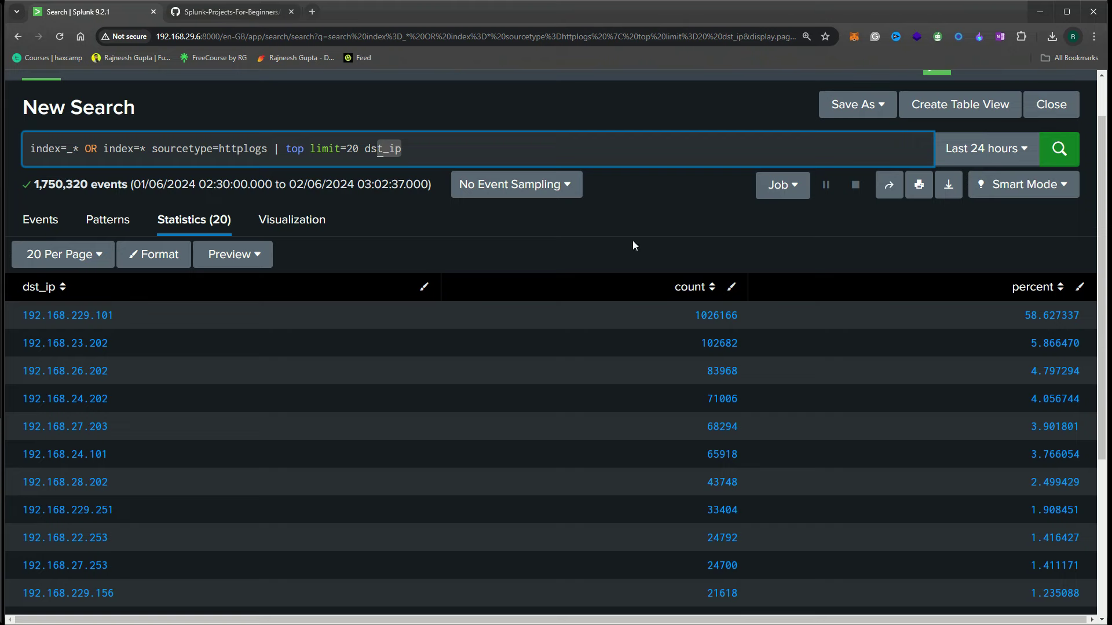
scroll(395, 260, up, 1)
drag(406, 206, 273, 204)
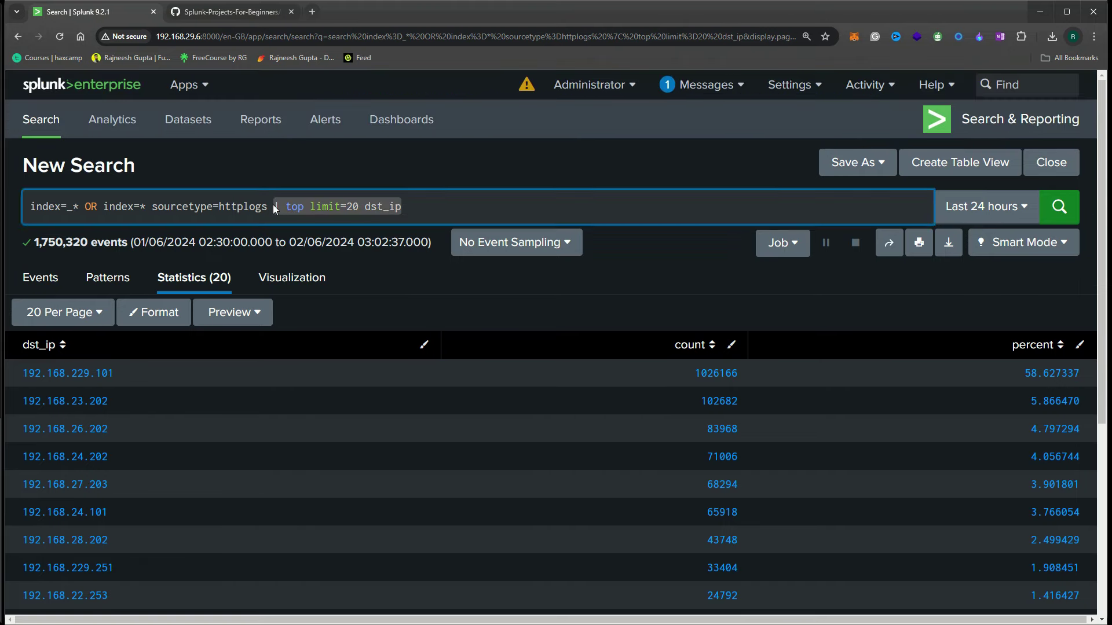
click(88, 380)
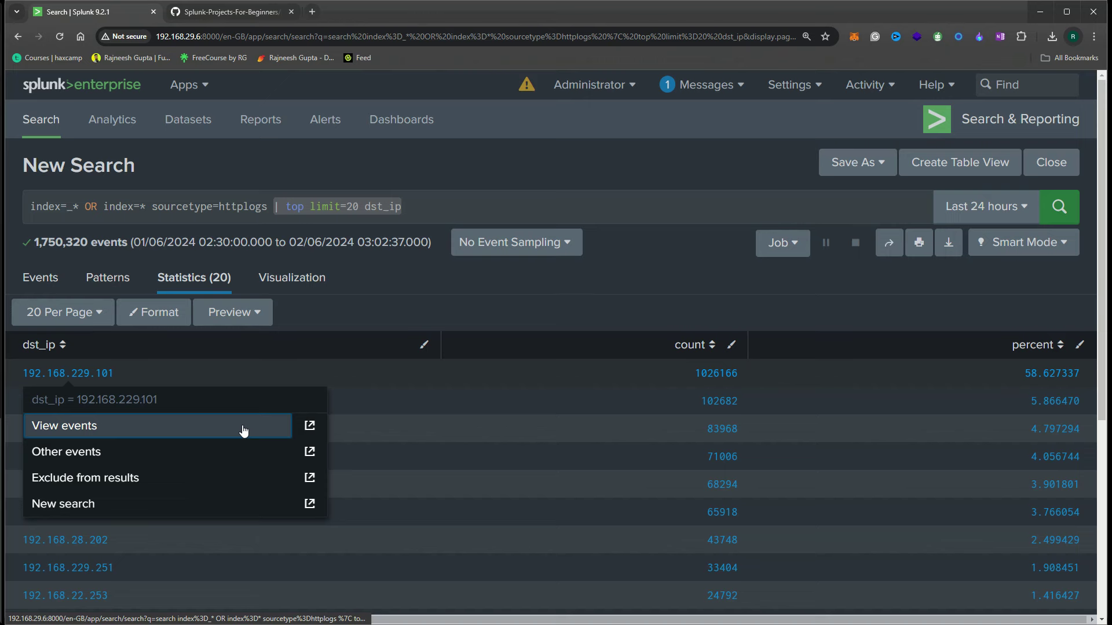
click(368, 298)
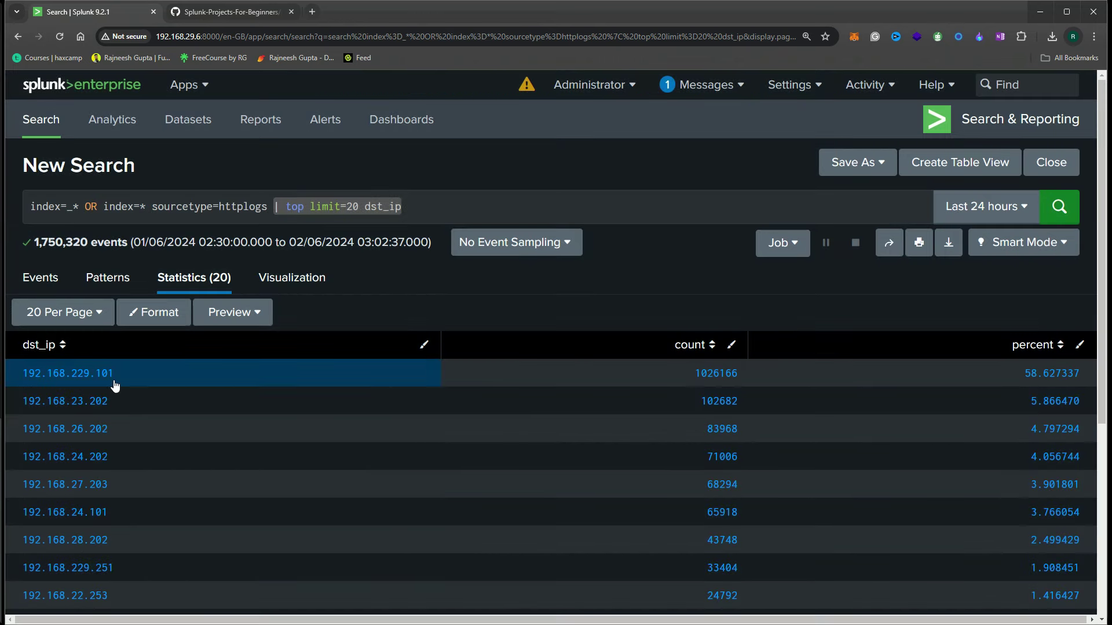
drag(114, 384, 25, 383)
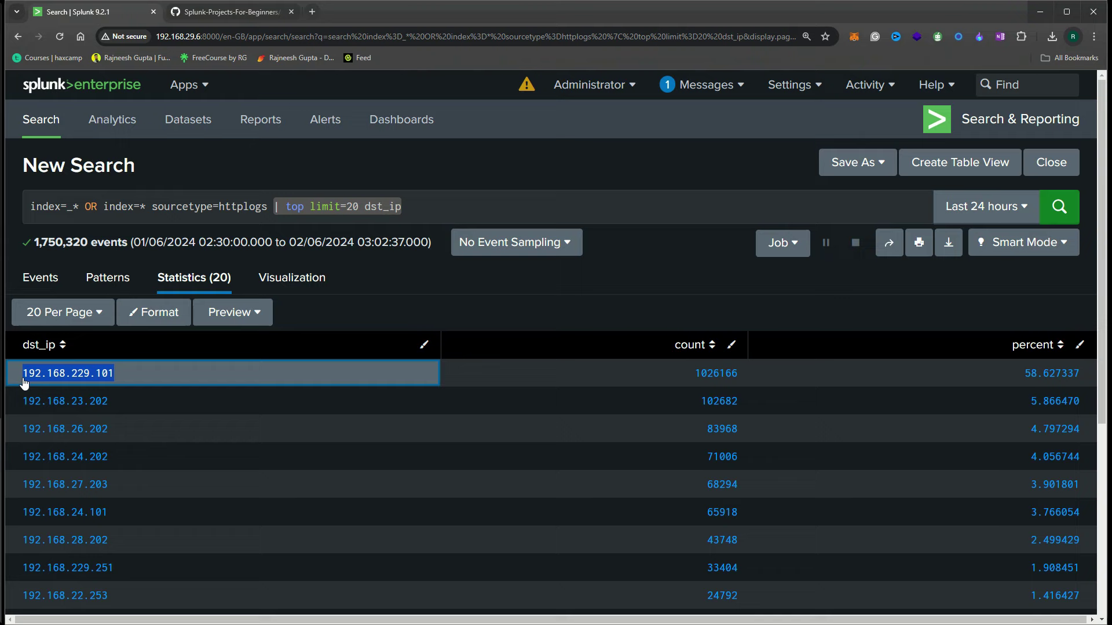
click(257, 204)
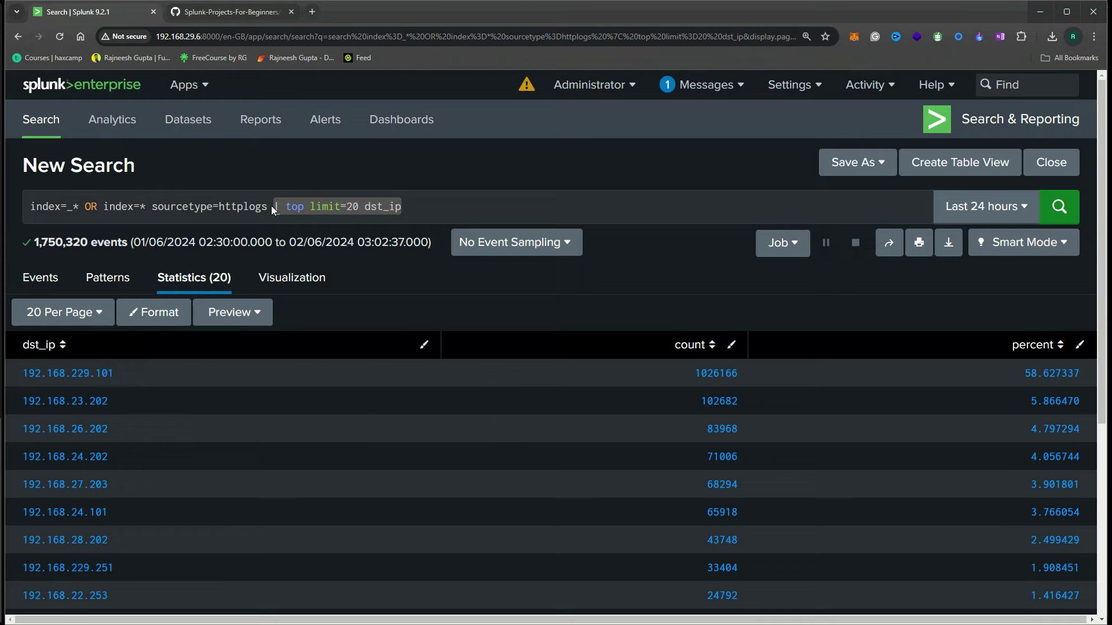
click(450, 208)
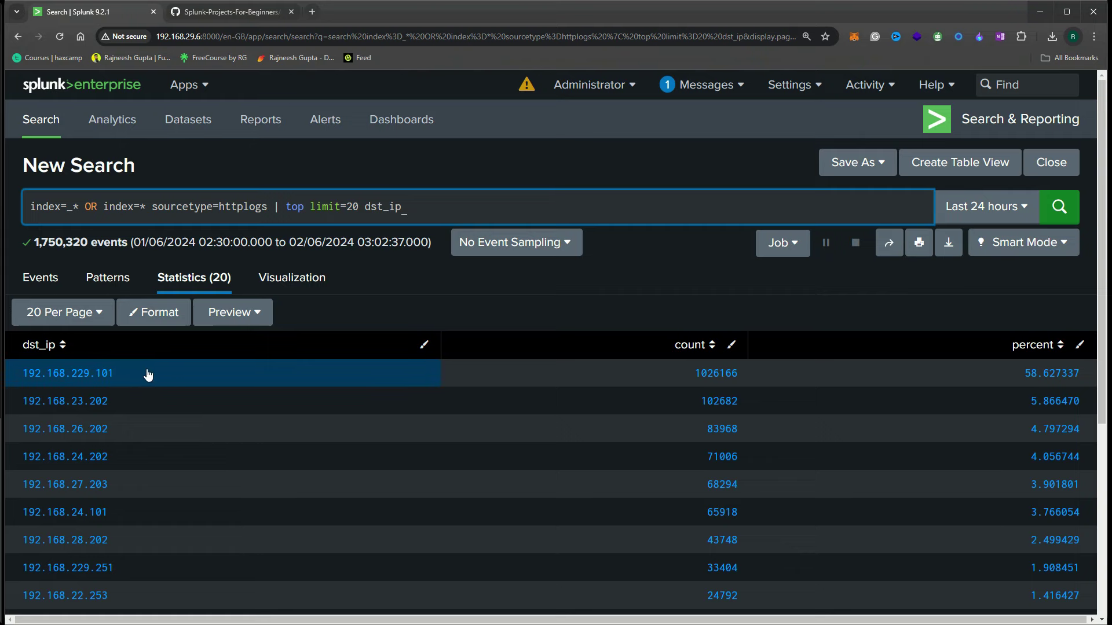
Replace the top command in the httplogs query with the filter dst_ip="192.168.229.101" and run the search
drag(132, 373, 24, 384)
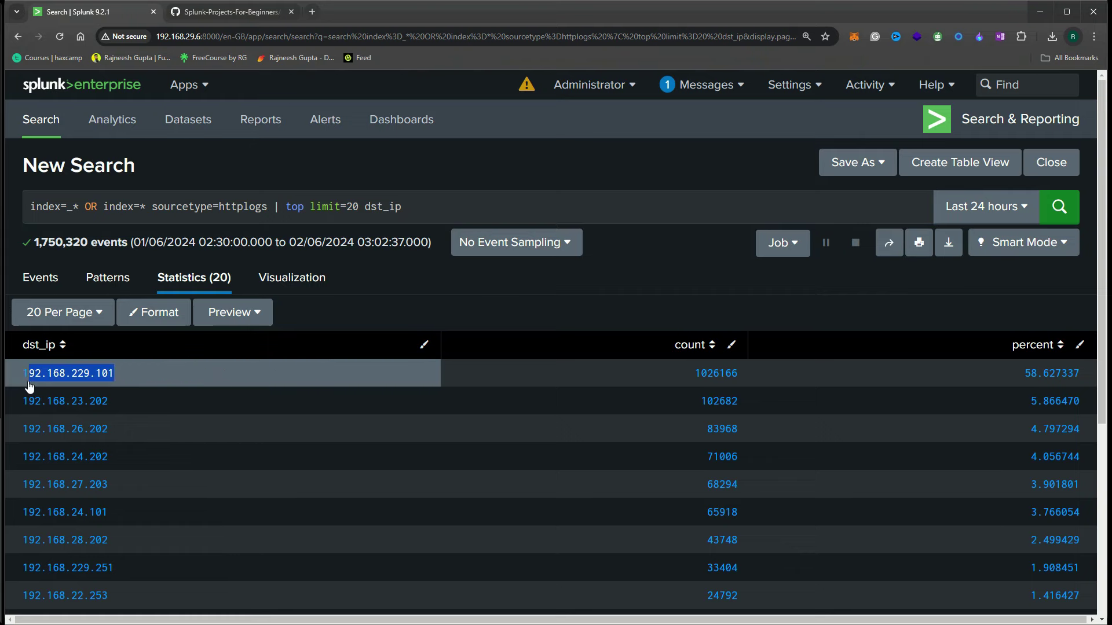
click(280, 206)
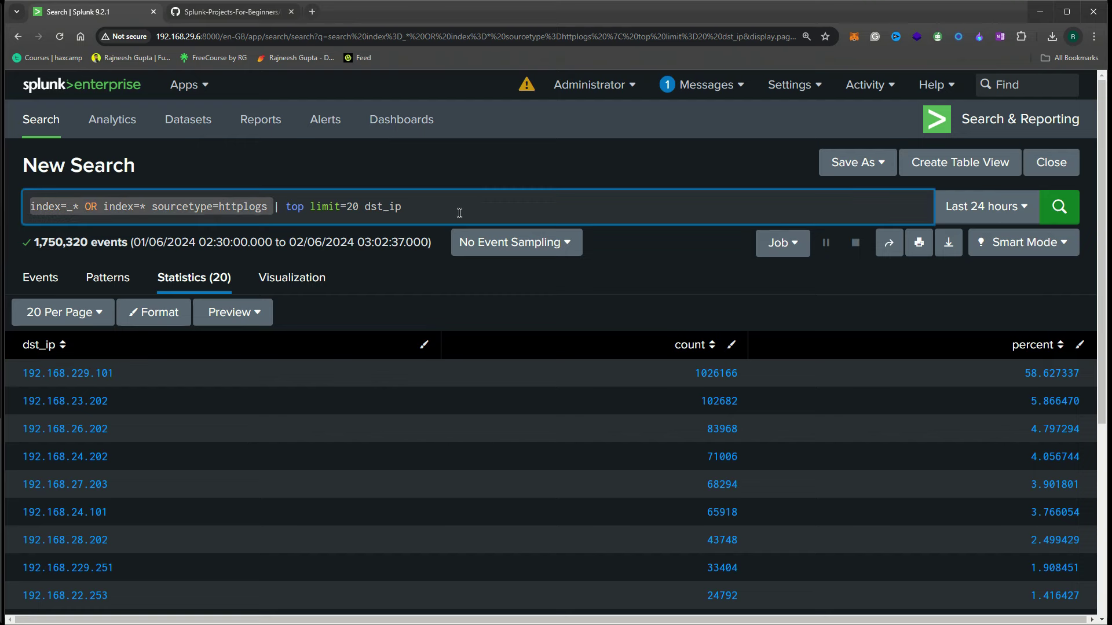
drag(436, 209, 275, 209)
key(BackSpace)
text(d)
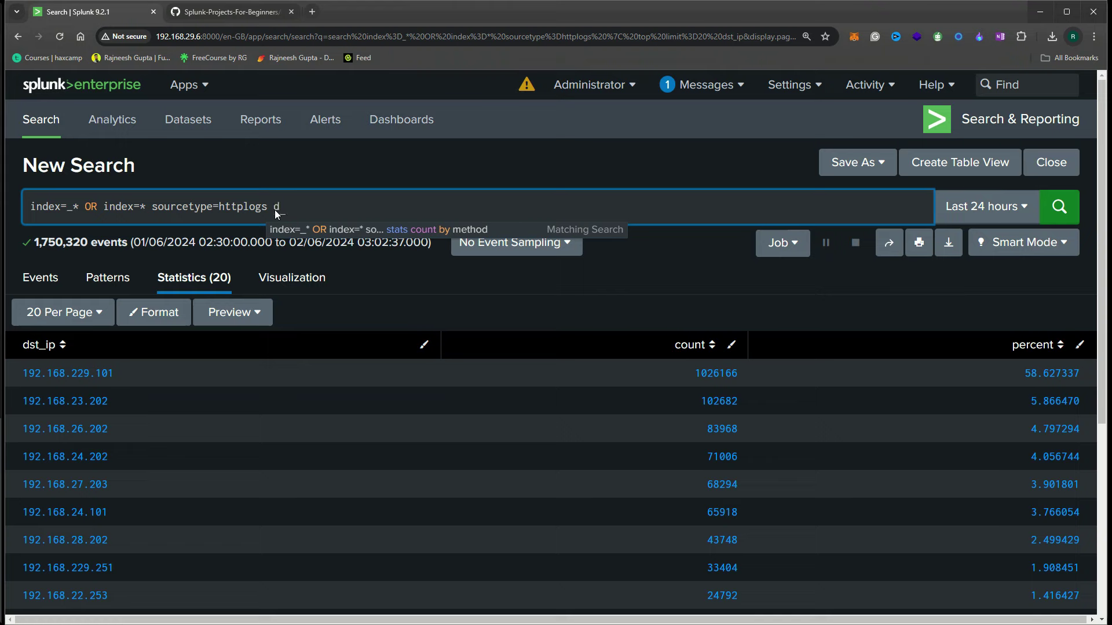
text(st_ip)
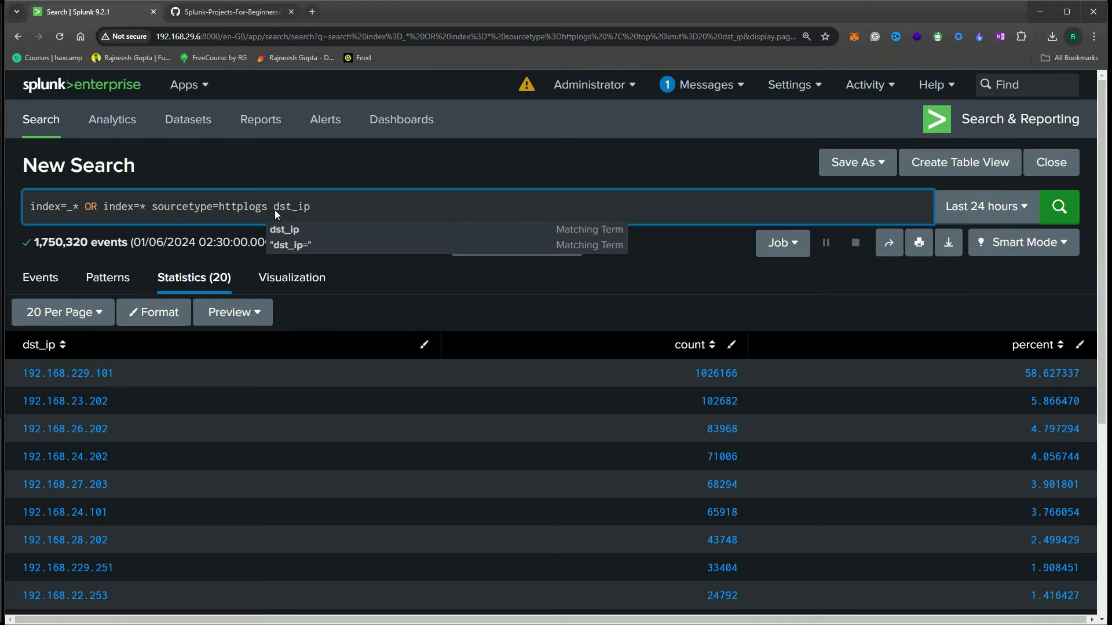
text(=")
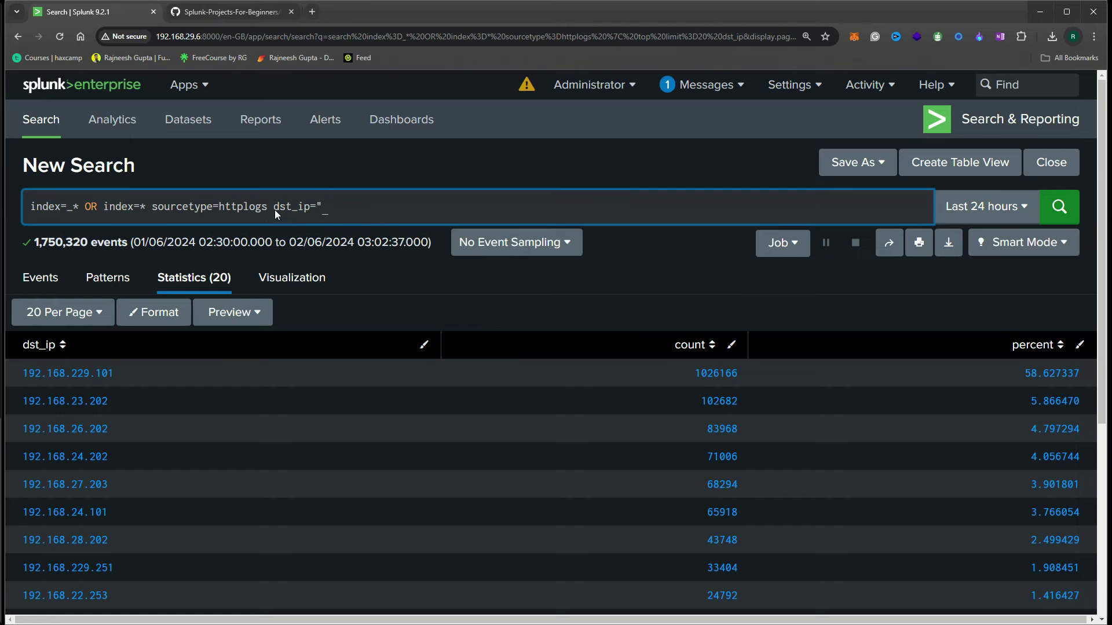
text(192.168.229.101)
key(Return)
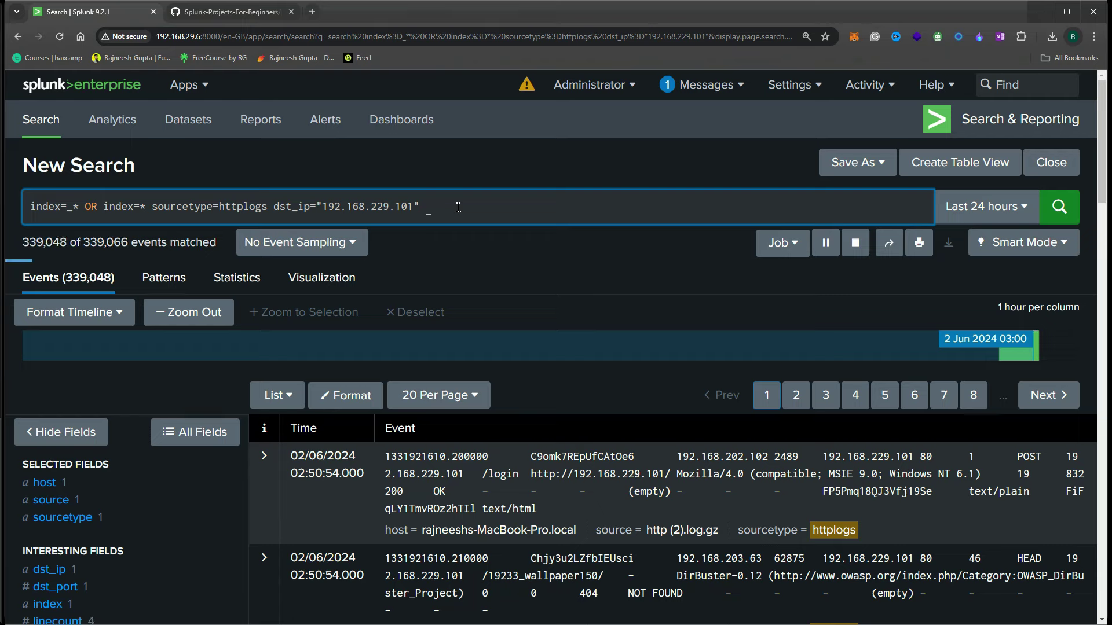
Append "| top limit=10 src_ip" to the filtered query, run it and check the leading source IP against the destination
text(| top)
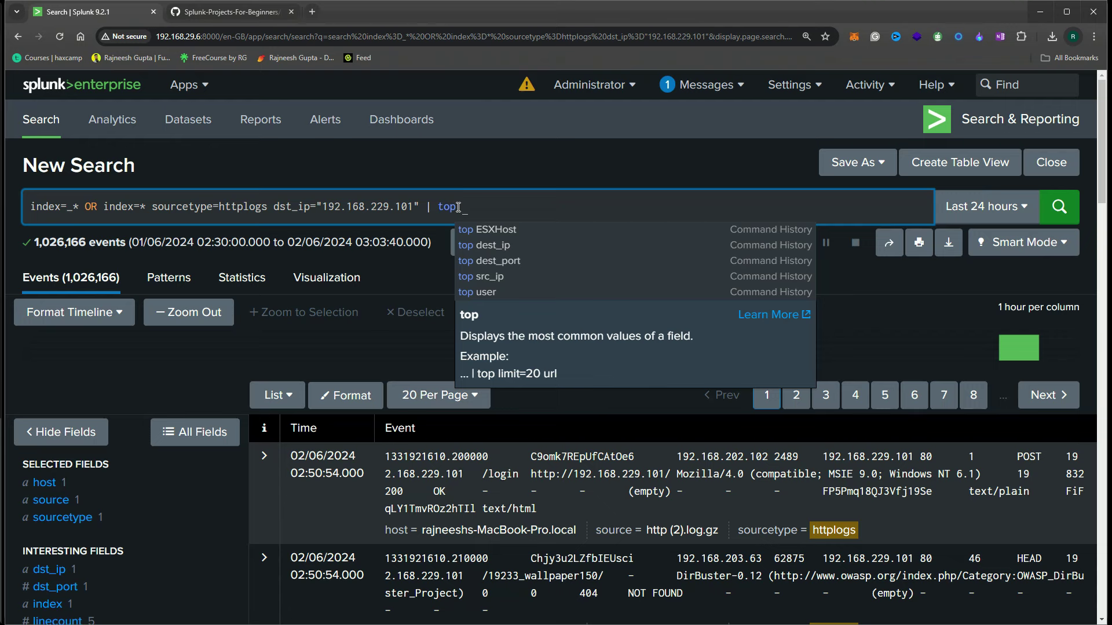
text(mit=10)
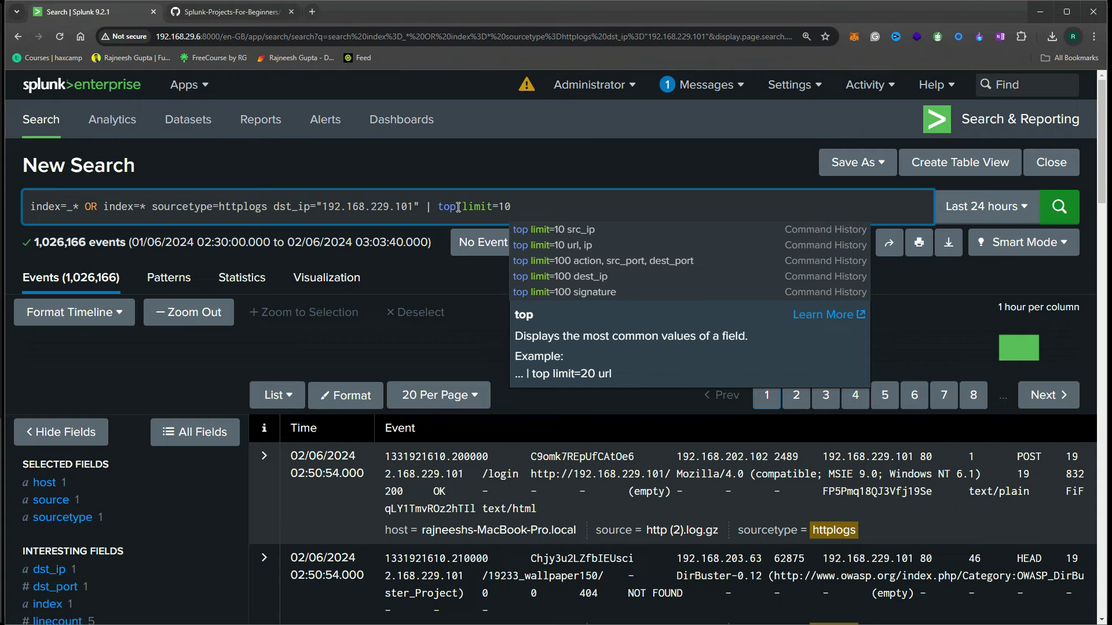
text( src_ip)
key(Return)
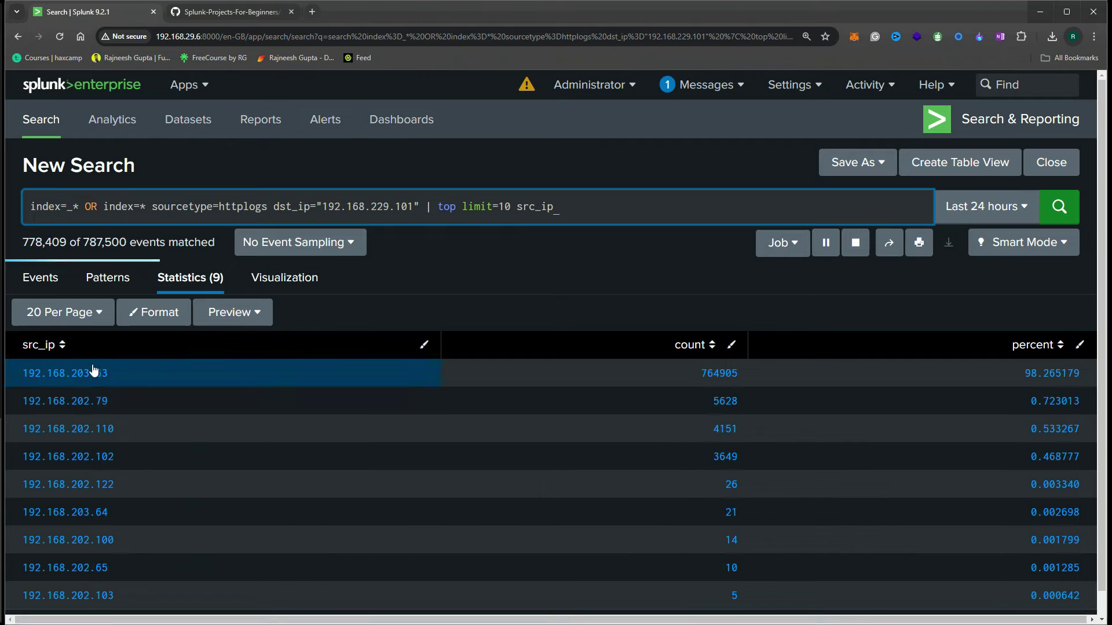
scroll(116, 393, down, 1)
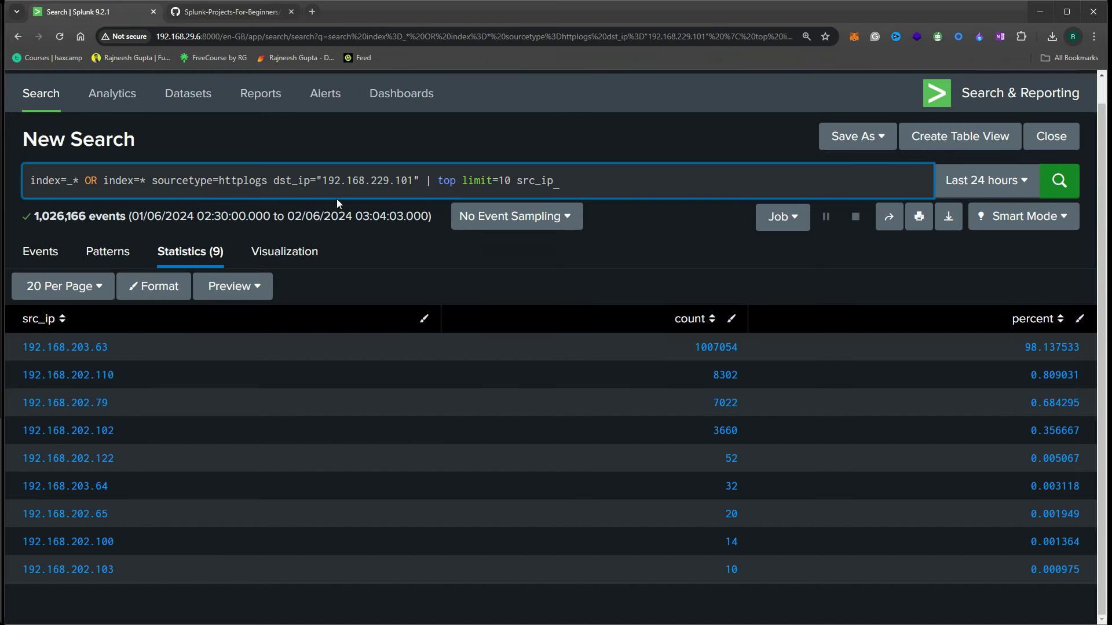
drag(321, 180, 424, 180)
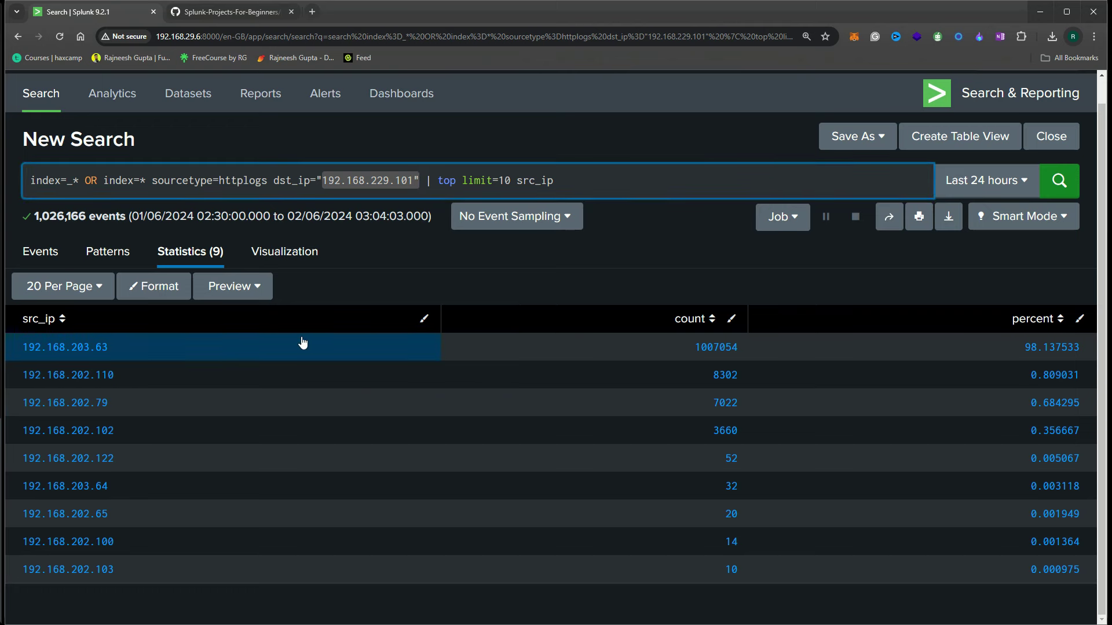
drag(122, 355, 22, 363)
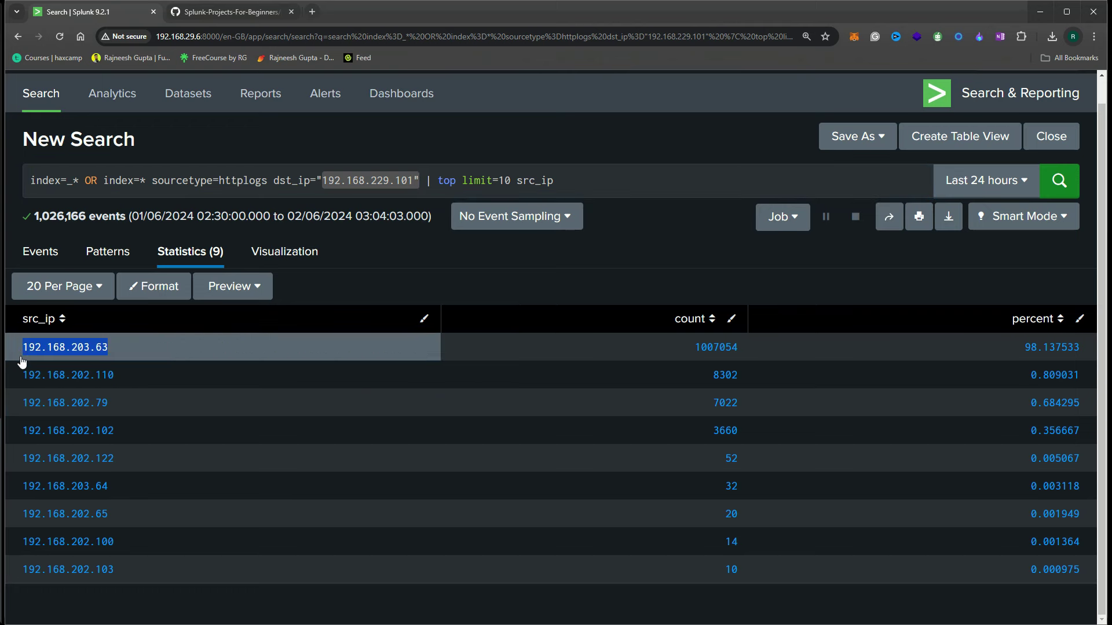
click(365, 284)
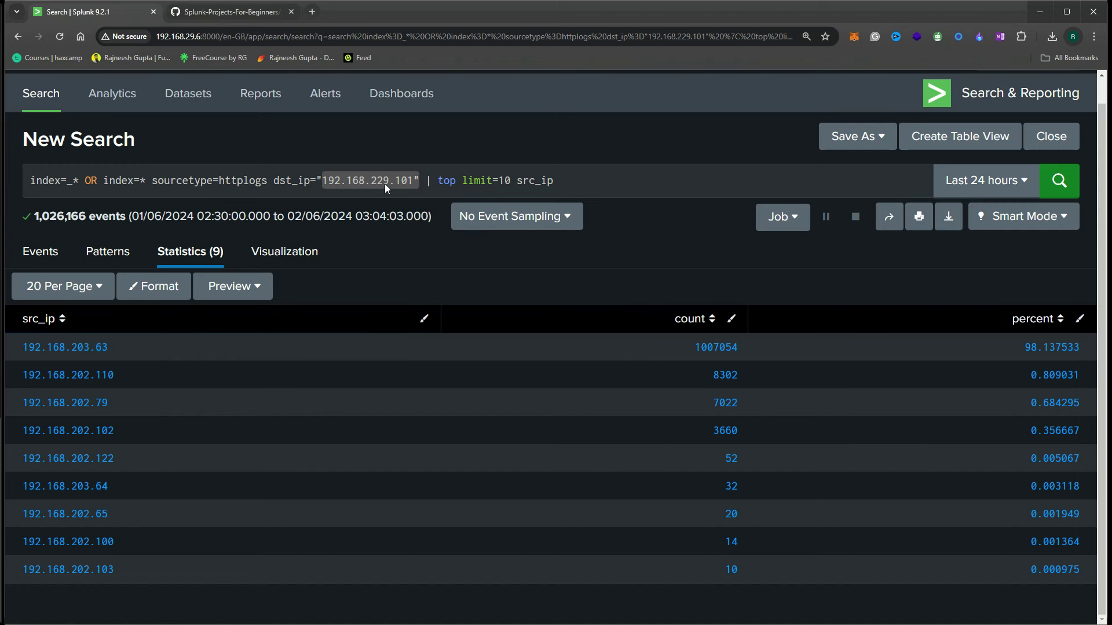
Replace the dst_ip filter and top command with "| stats count by status" and run the httplogs query
drag(272, 180, 502, 172)
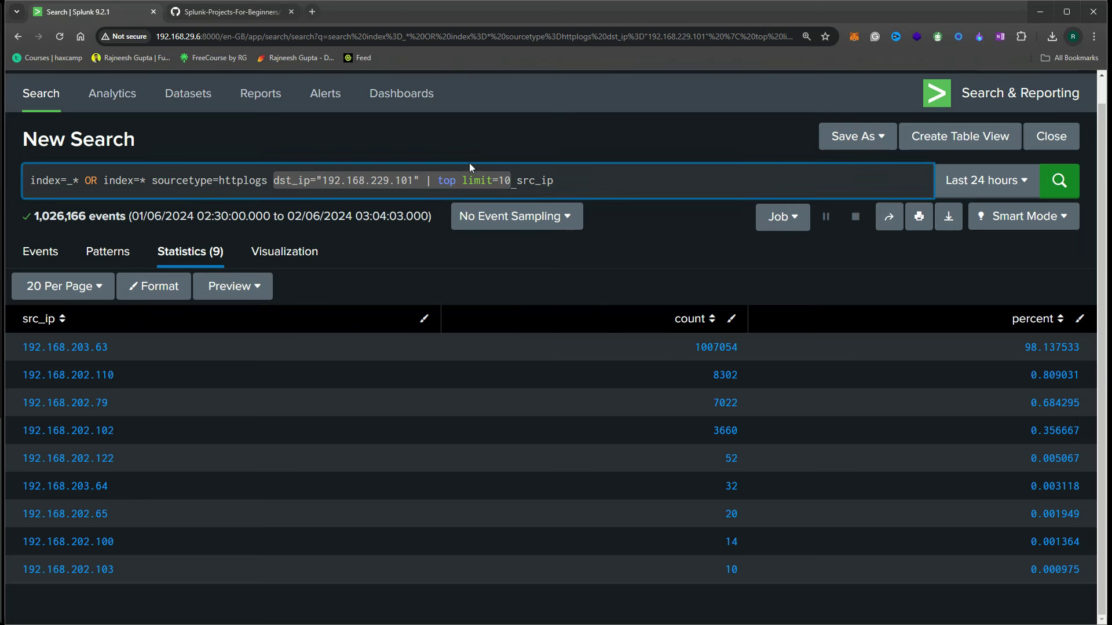
key(ctrl+a)
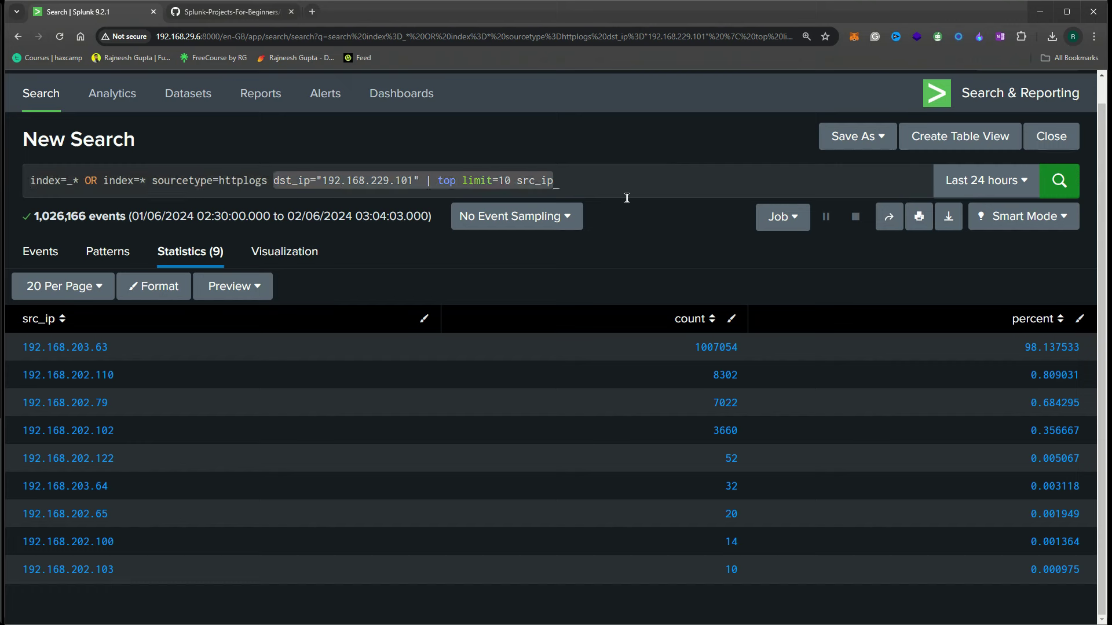
key(BackSpace)
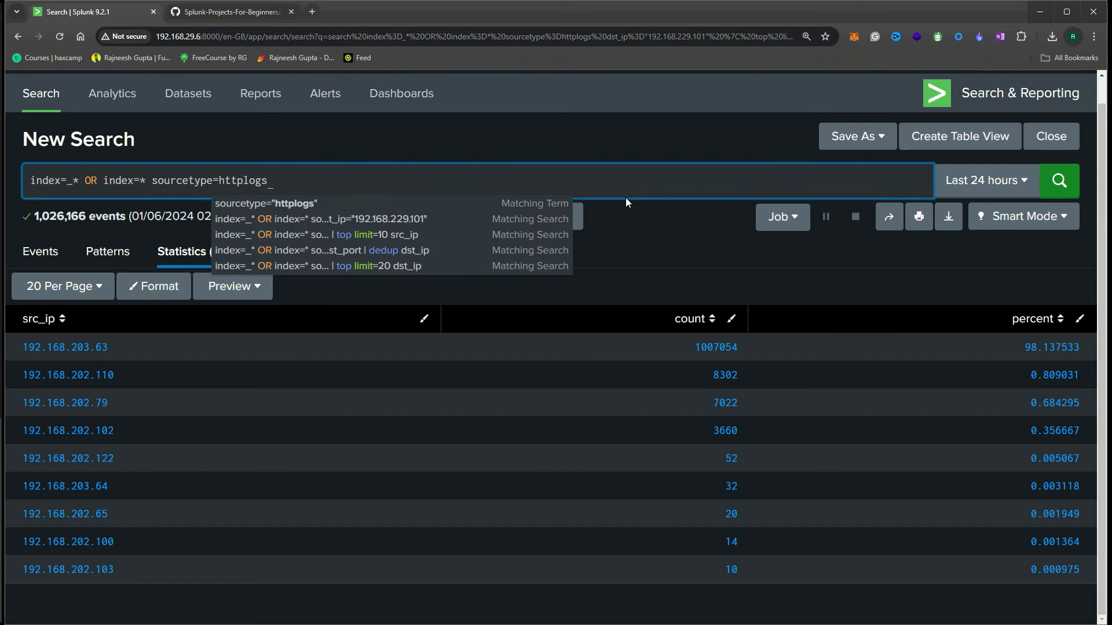
text(|)
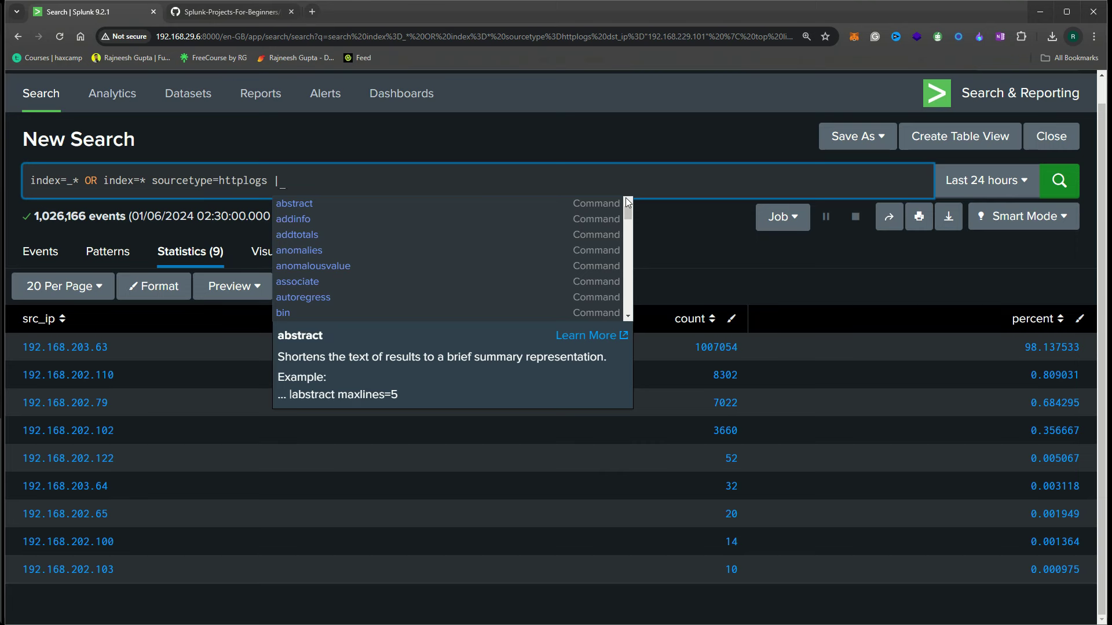
text( stat)
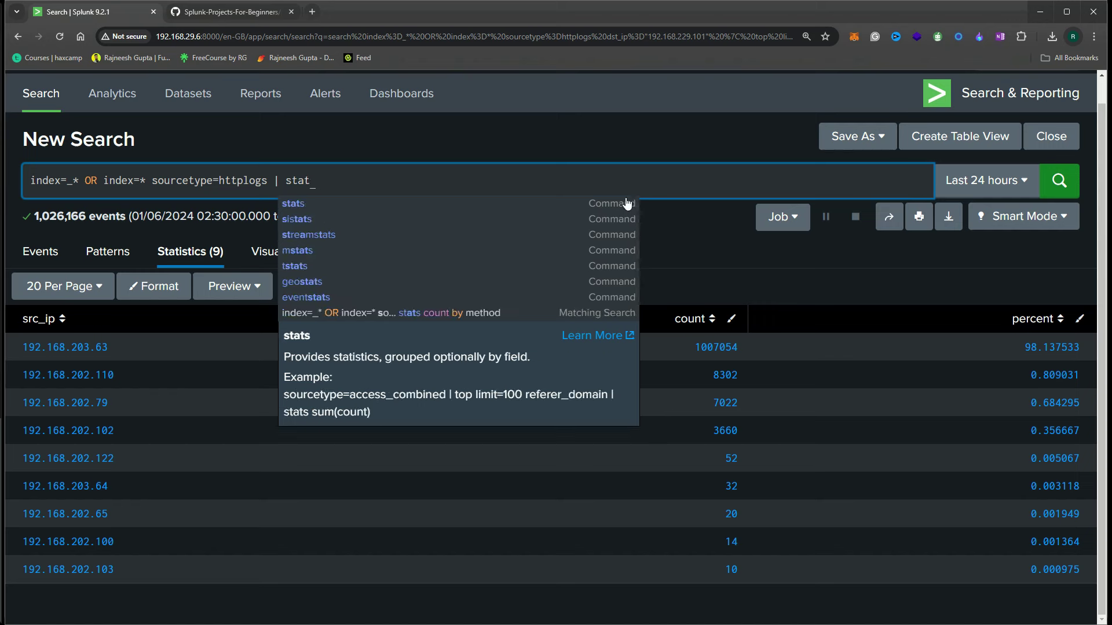
text(s count b)
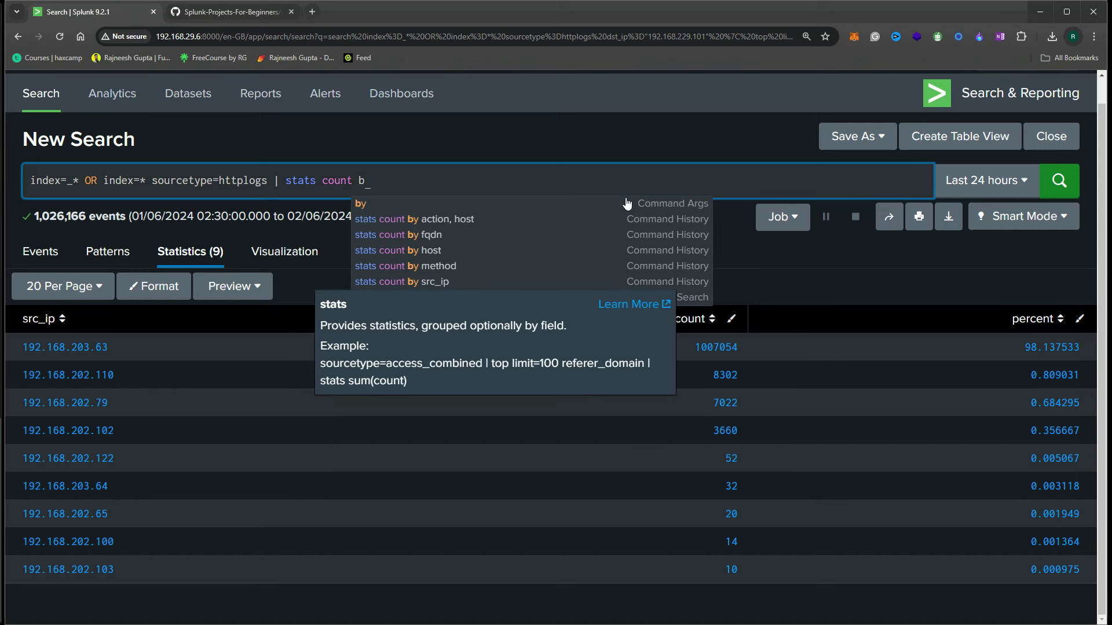
text(y status)
key(Return)
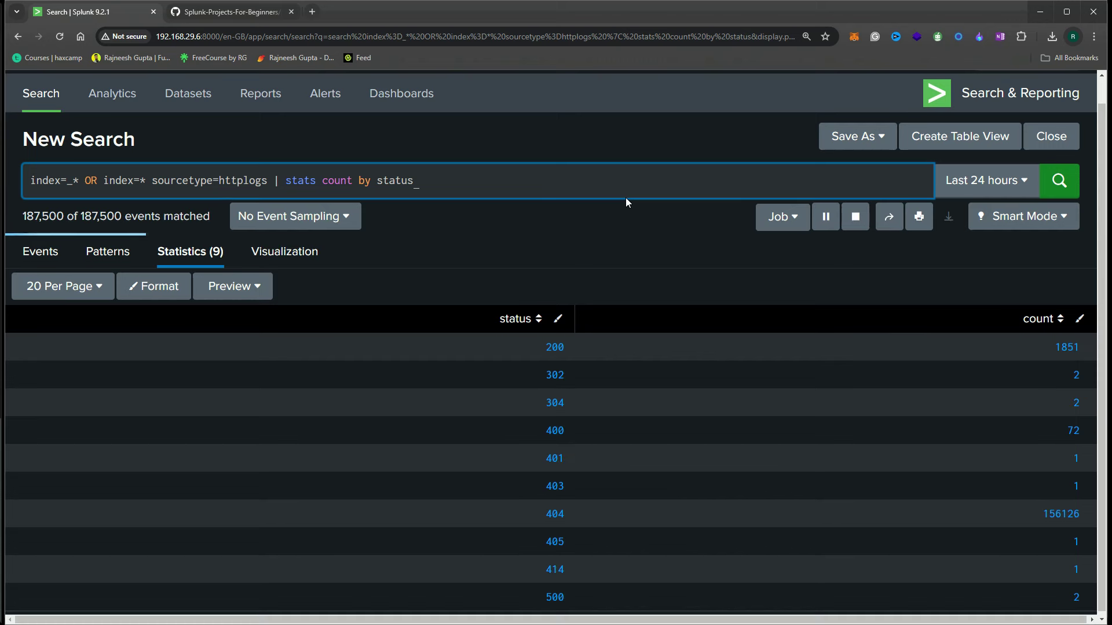
Append "| where status >=400" to the status count query, run it and view the error status counts
text(| )
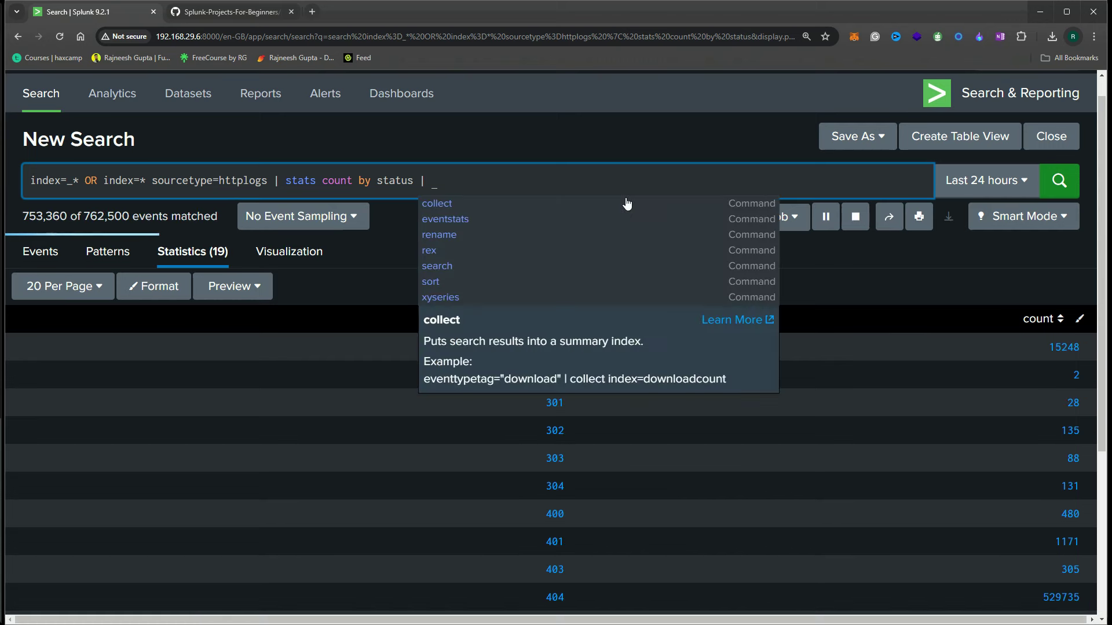
text(where statu)
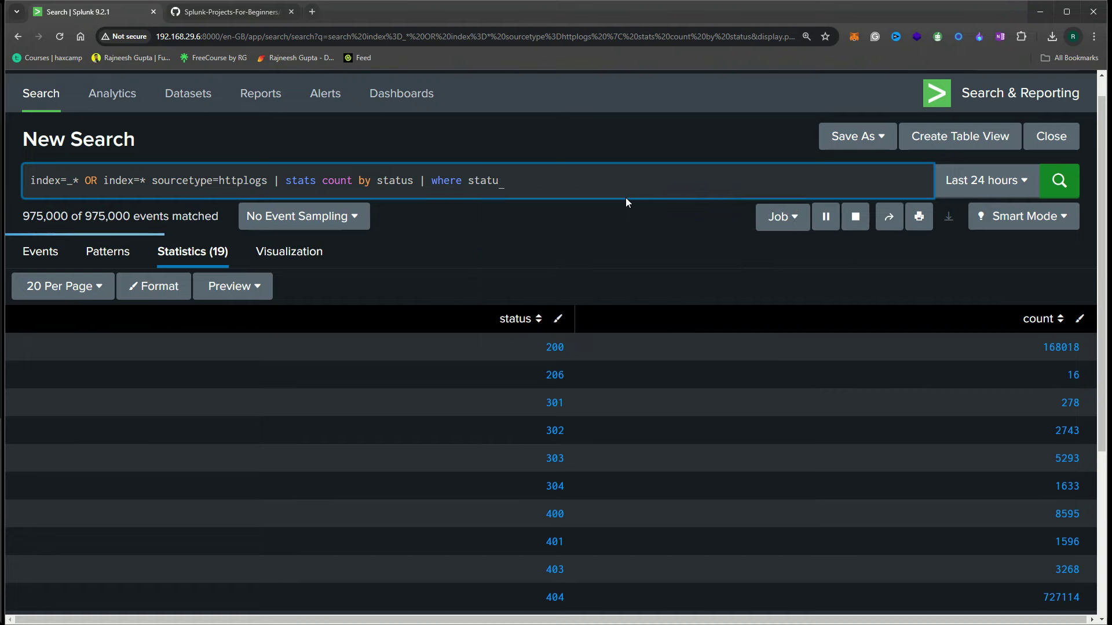
text(s >=400)
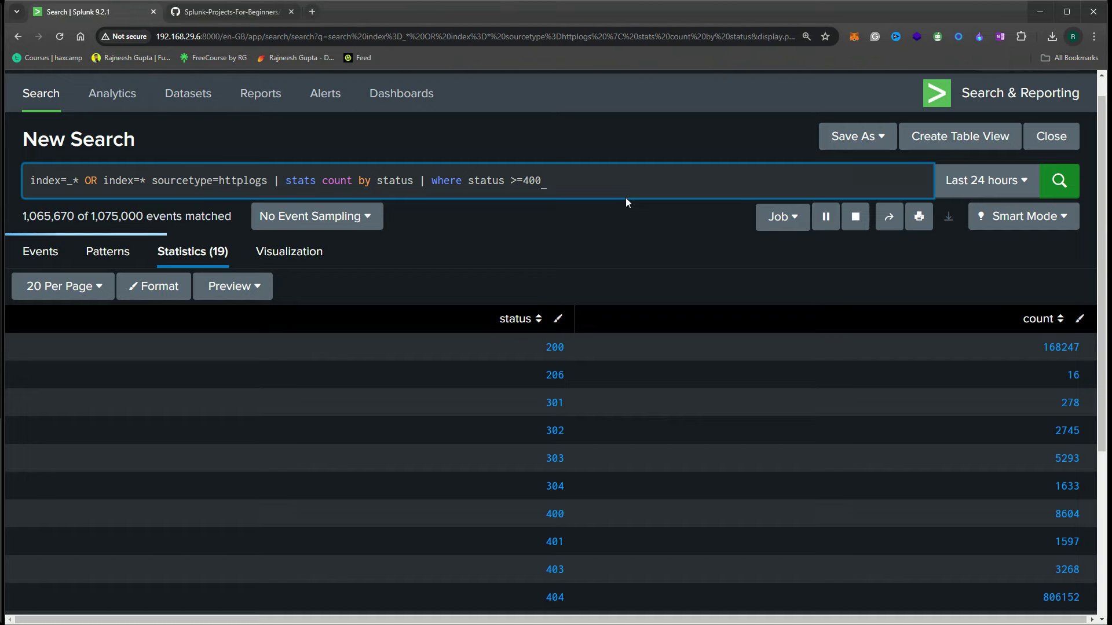
key(Return)
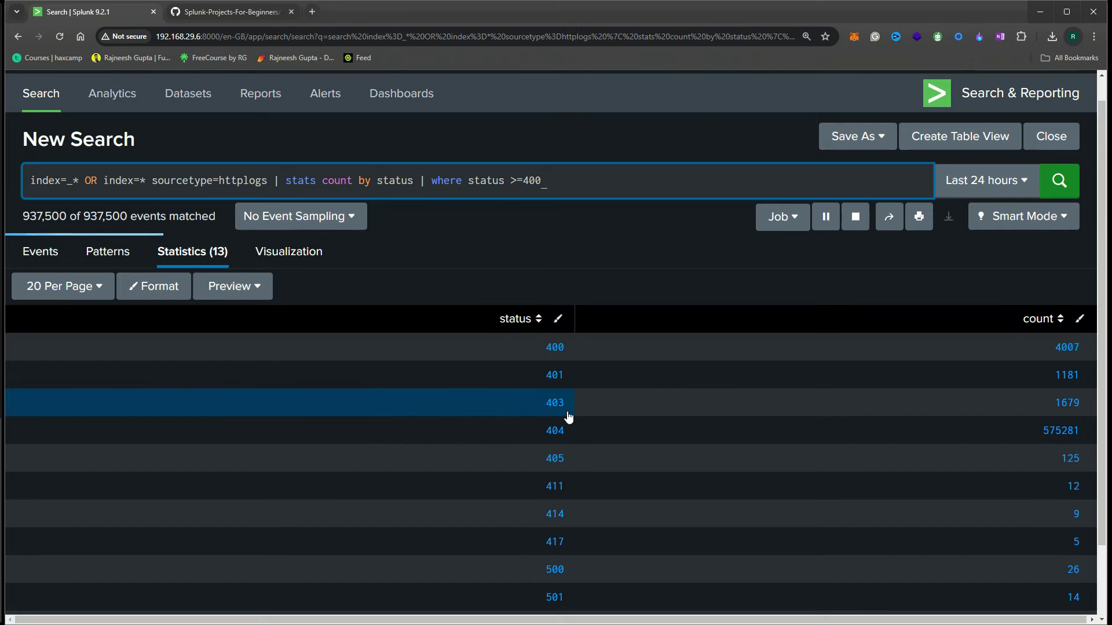
scroll(556, 452, down, 2)
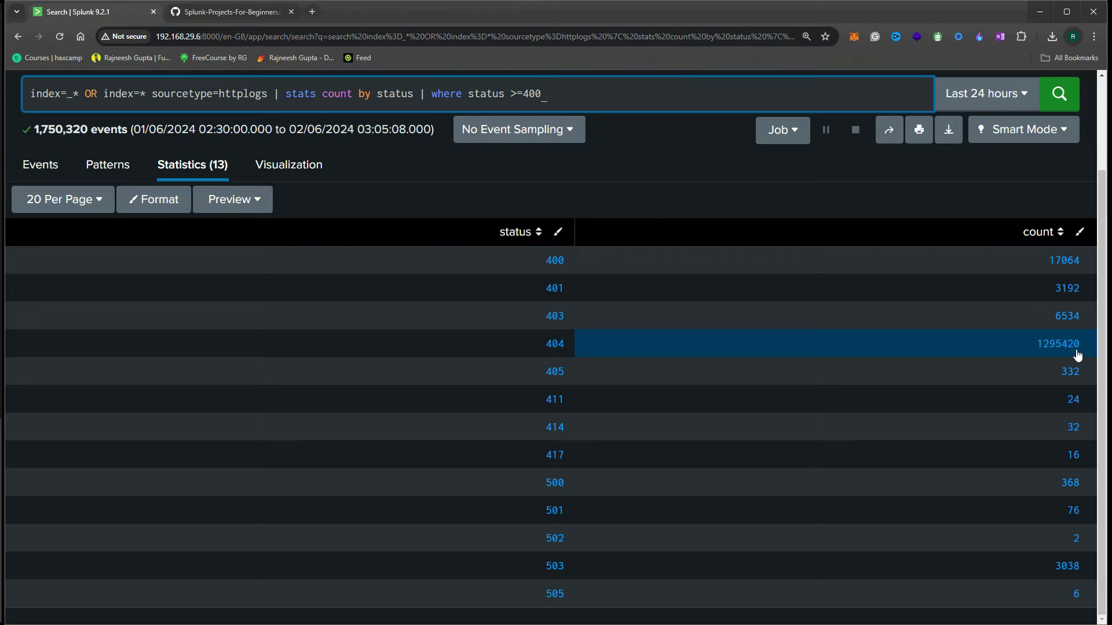
Check the HTTP log analysis guide on GitHub from its error-response query up to its introduction, and return to the Splunk search
click(232, 12)
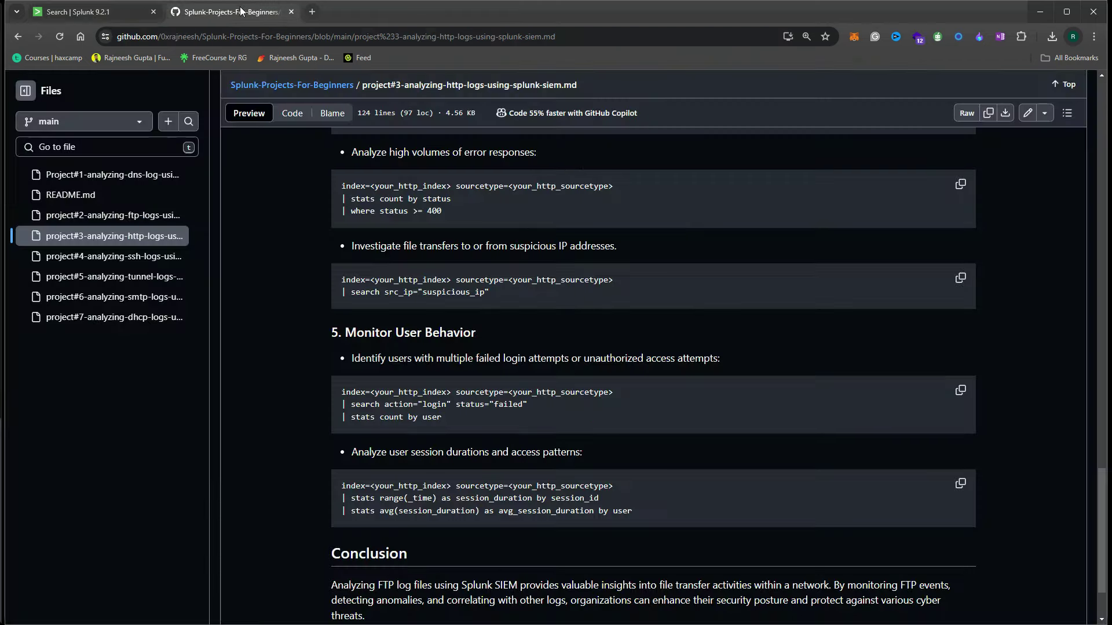
scroll(477, 351, up, 8)
scroll(477, 352, up, 15)
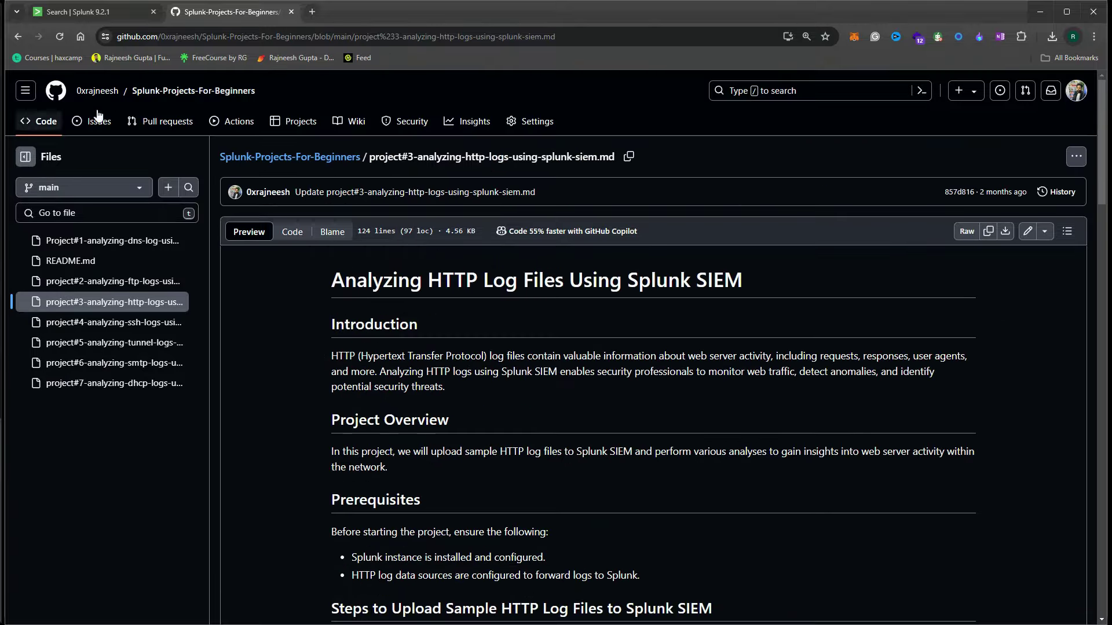
click(104, 13)
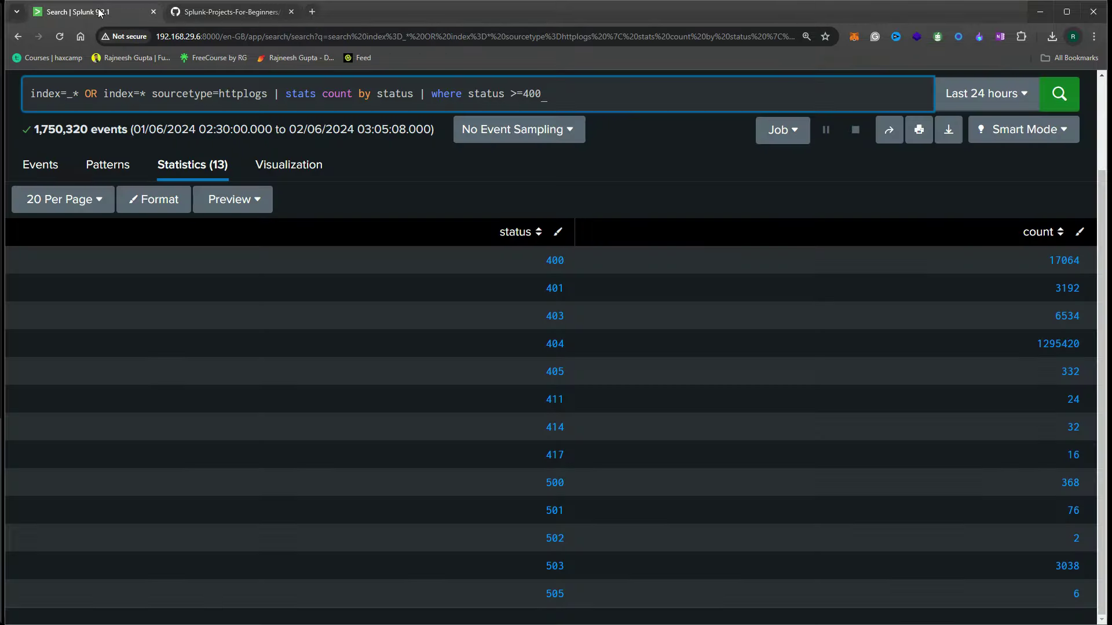